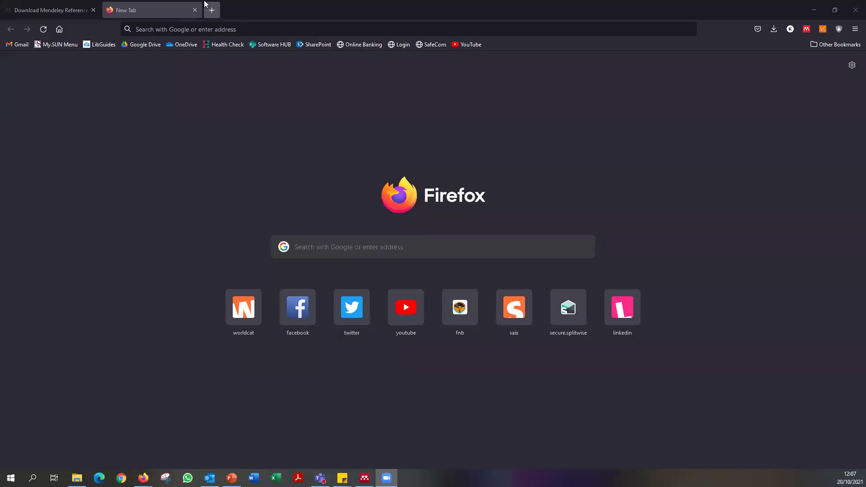
# Go to library.sun.ac.za, the Stellenbosch University Library home page, in the new tab.
pyautogui.click(195, 33)
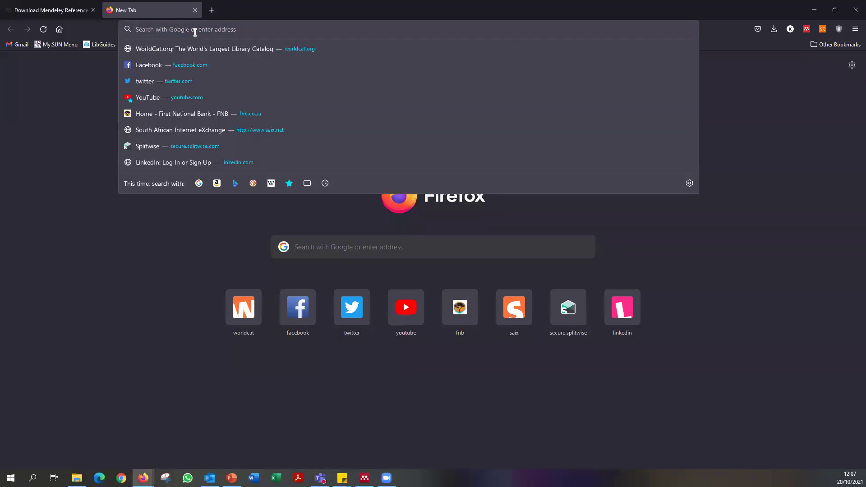
pyautogui.press('Escape')
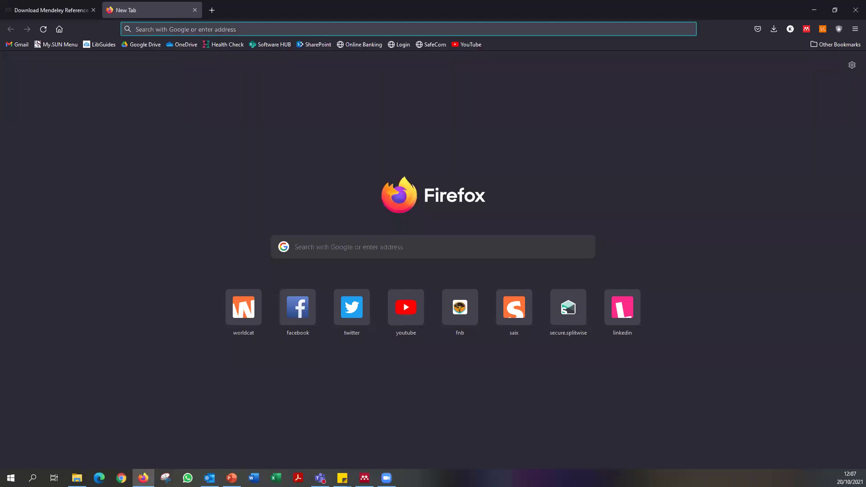
pyautogui.click(167, 28)
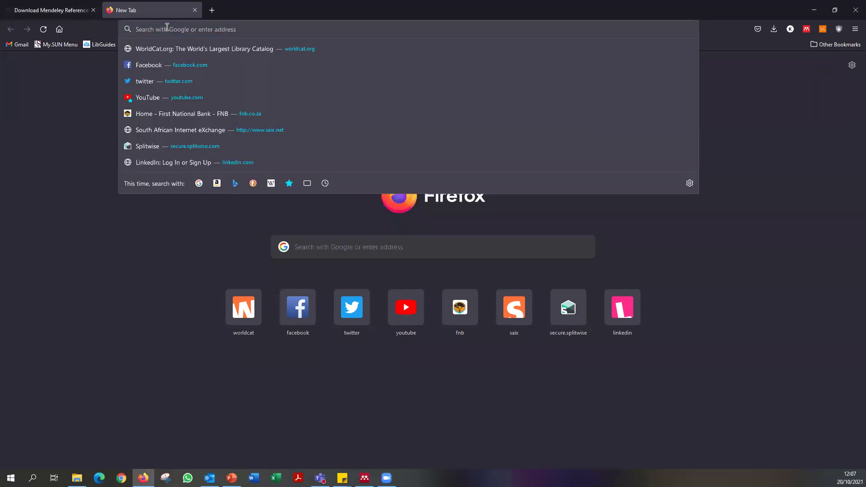
pyautogui.write('lib')
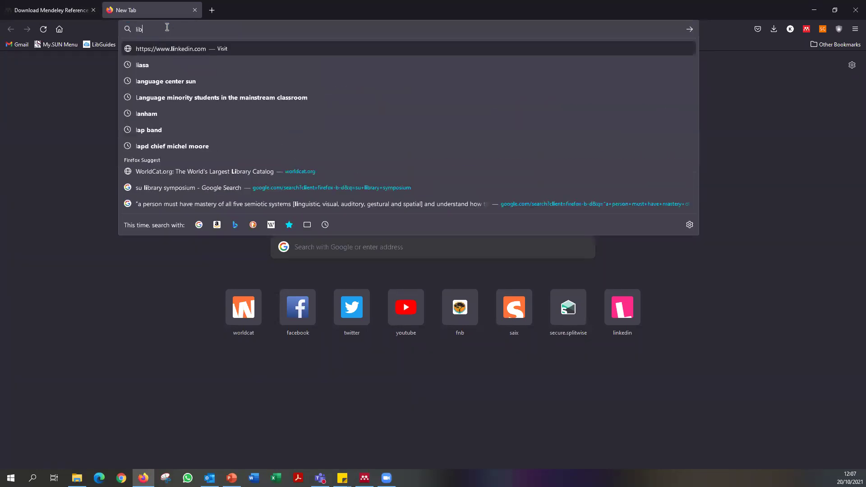
pyautogui.write('rary.s')
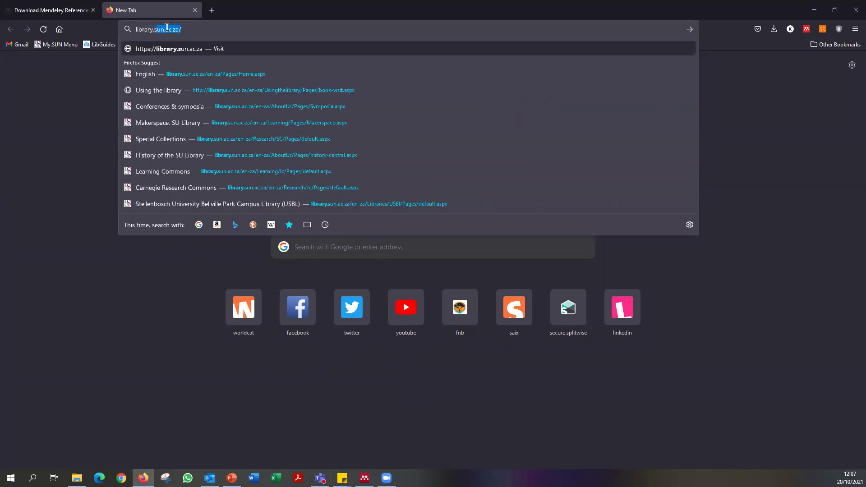
pyautogui.write('un.ac.za')
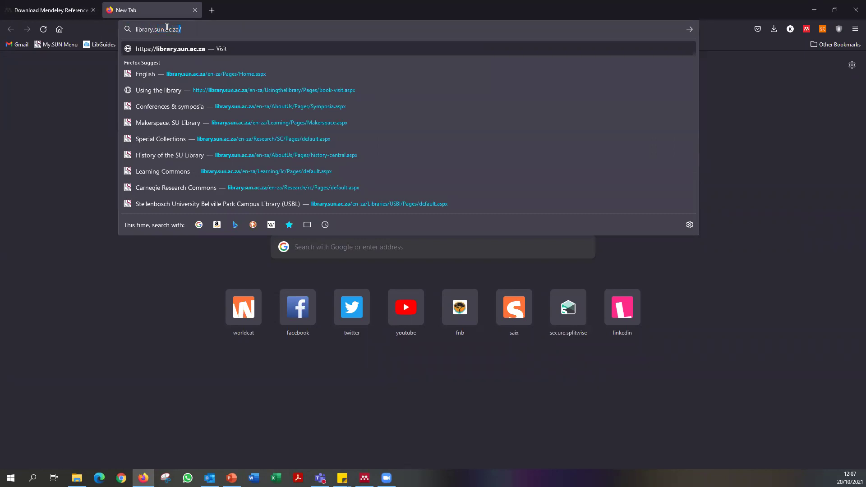
pyautogui.press('Return')
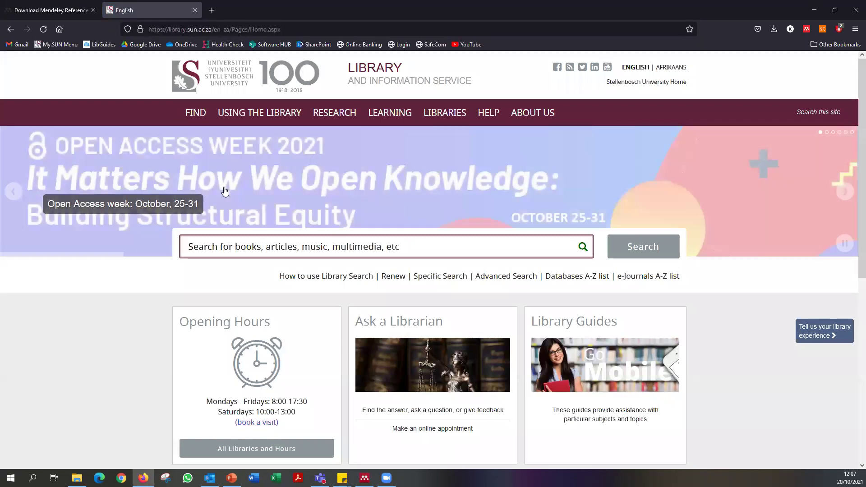
# Open the Library Guides section from the library home page.
pyautogui.scroll(-3, 697, 266)
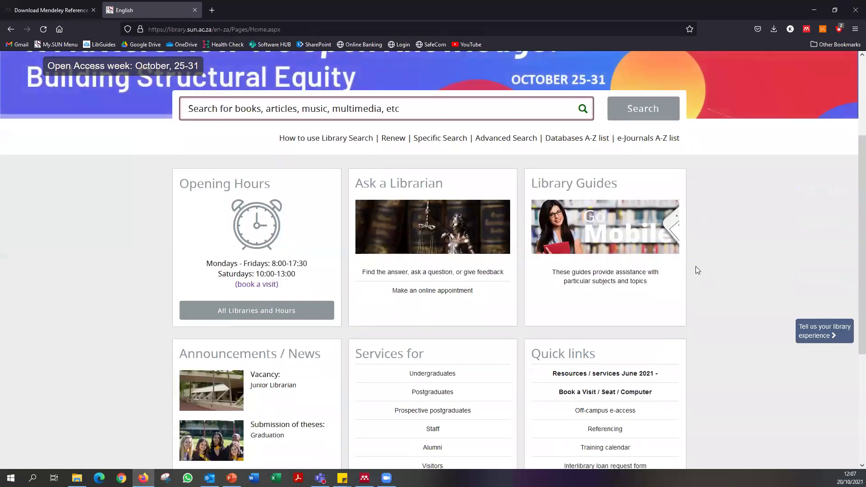
pyautogui.scroll(-1, 695, 269)
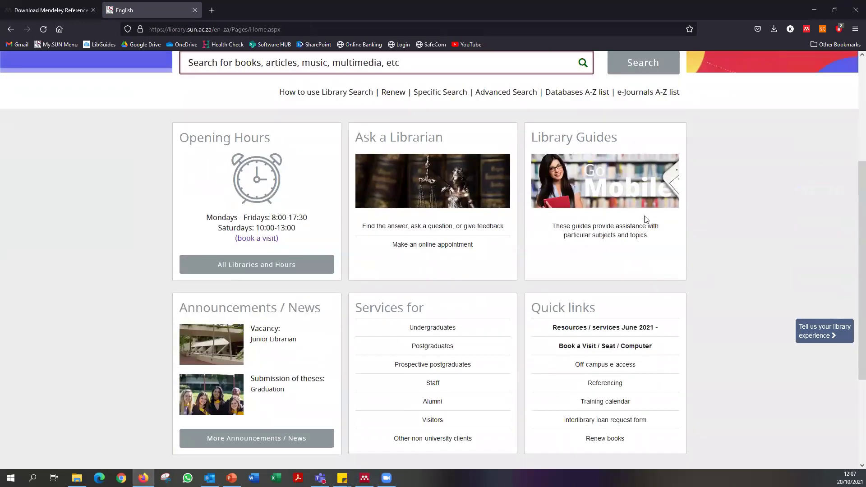
pyautogui.scroll(1, 643, 223)
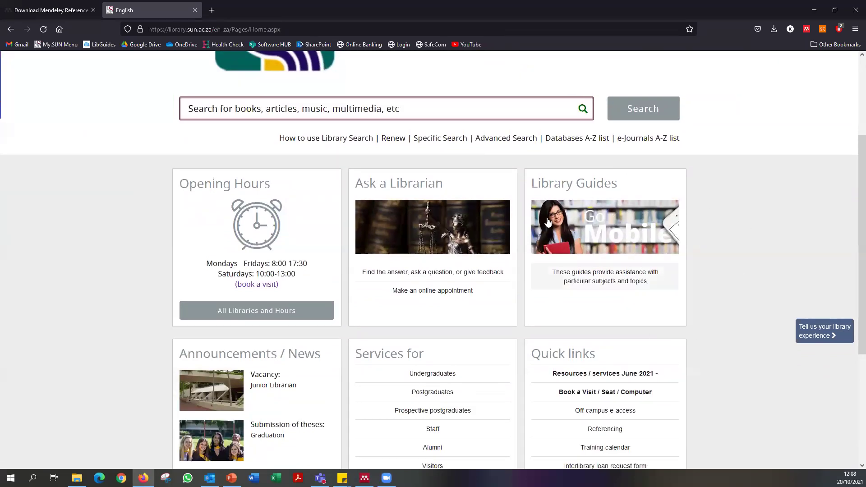
pyautogui.click(603, 221)
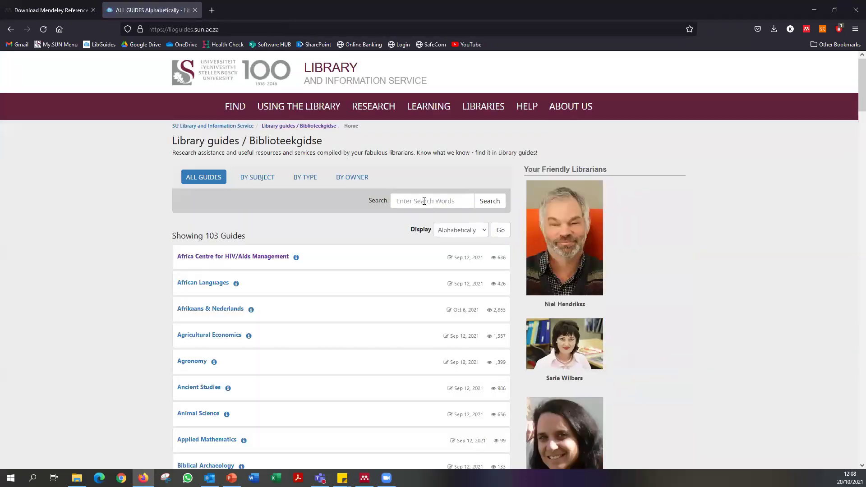
# Search the guides for 'mendeley' and open the Mendeley @ SU result.
pyautogui.write('mendeley')
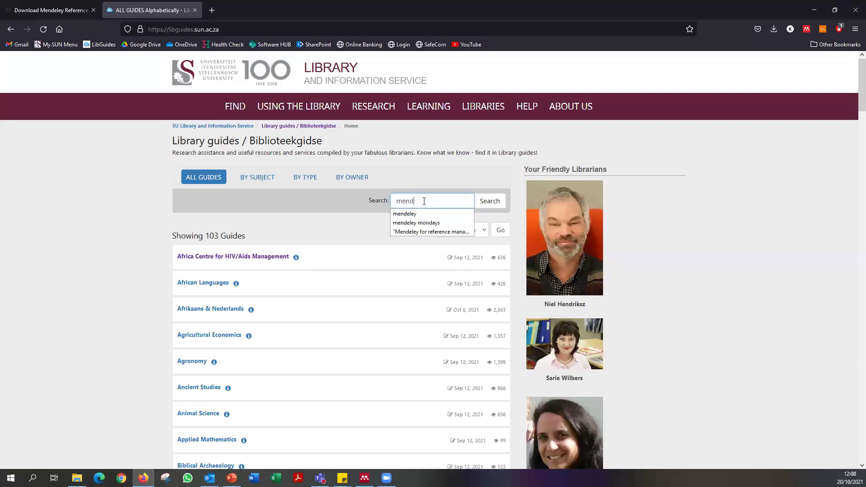
pyautogui.click(495, 202)
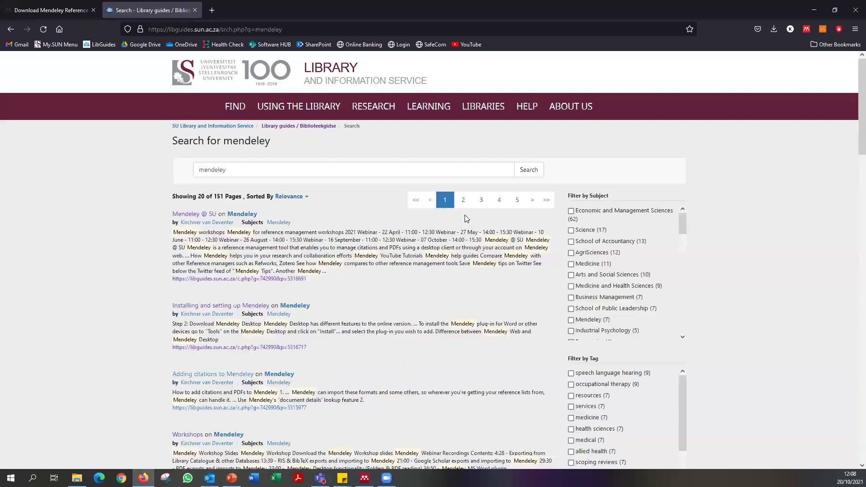
pyautogui.click(194, 214)
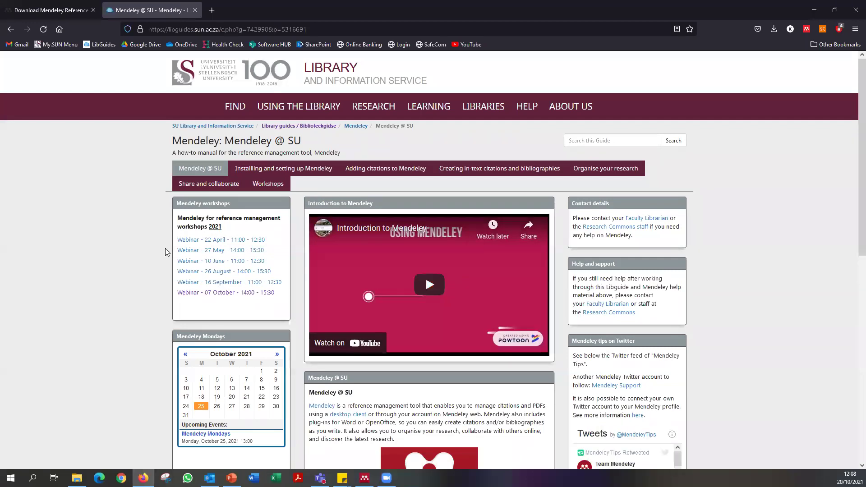
pyautogui.scroll(-8, 143, 249)
pyautogui.scroll(-1, 135, 307)
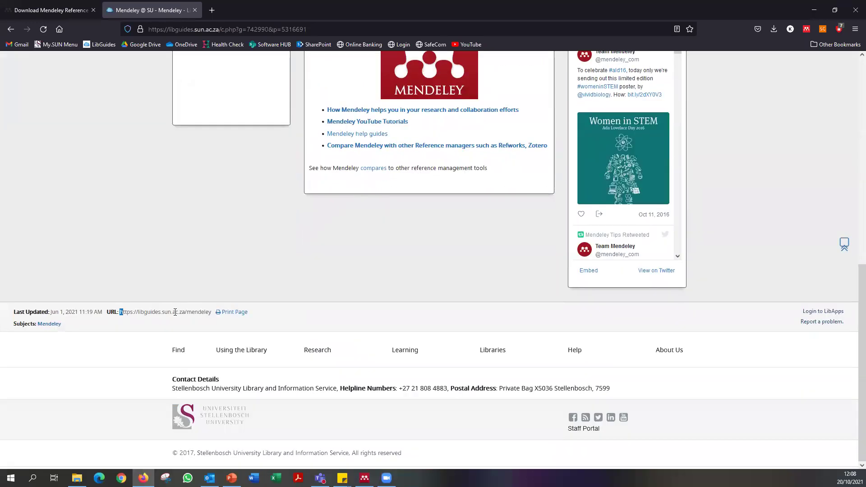
pyautogui.moveTo(120, 312); pyautogui.dragTo(214, 314)
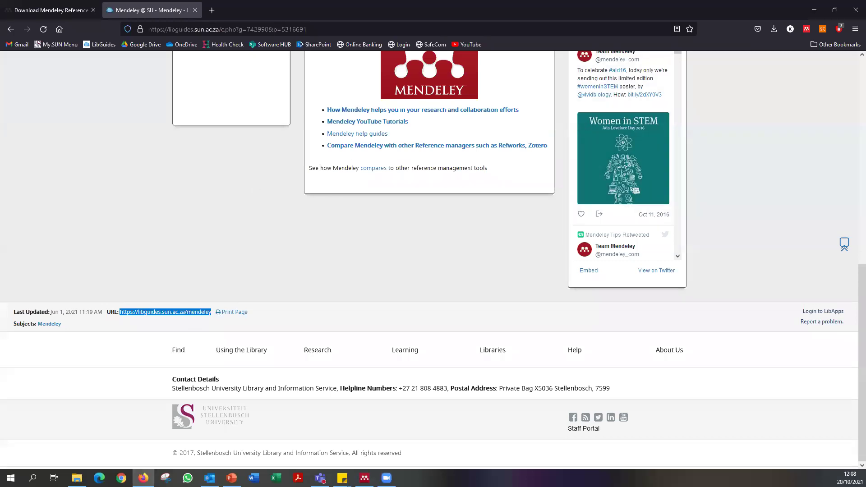
pyautogui.hotkey('alt', 'Tab')
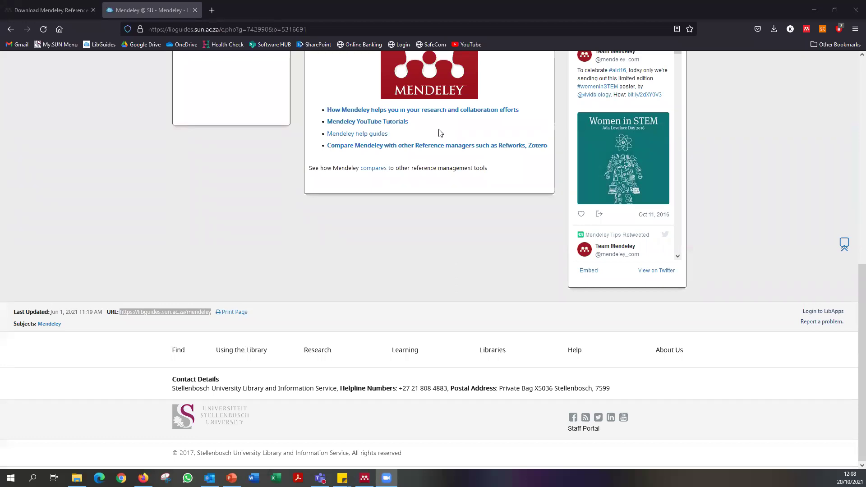
pyautogui.scroll(3, 445, 142)
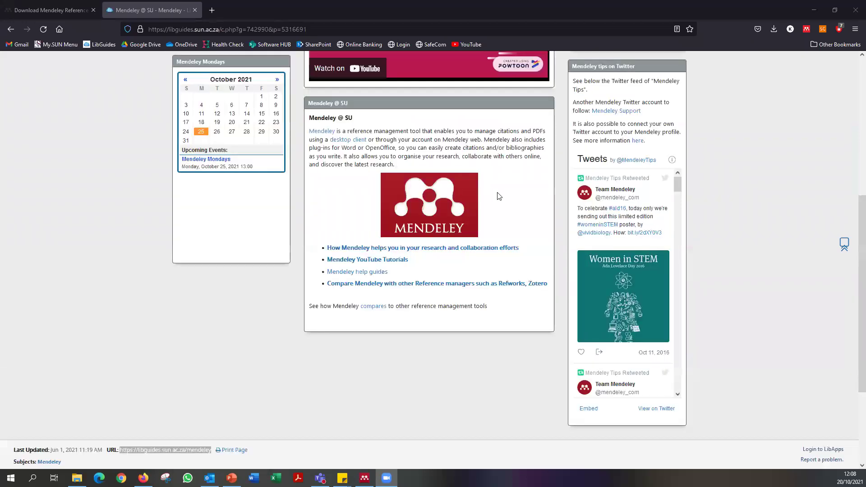
pyautogui.scroll(4, 498, 193)
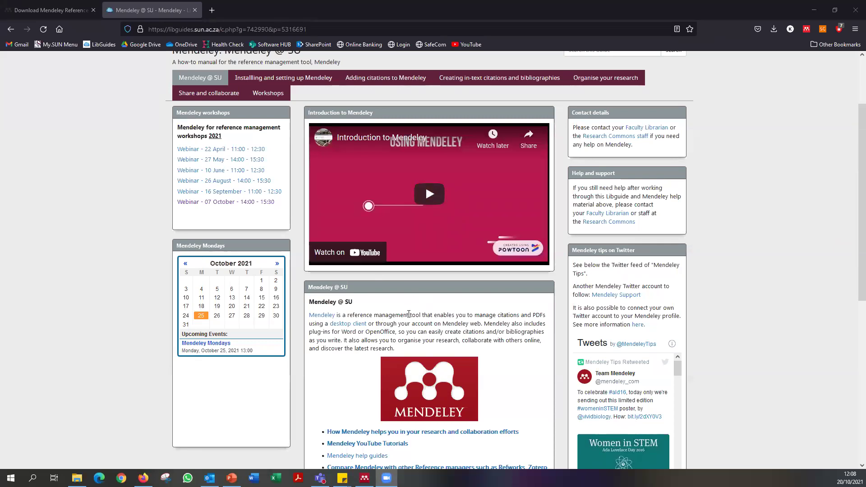
pyautogui.scroll(2, 443, 315)
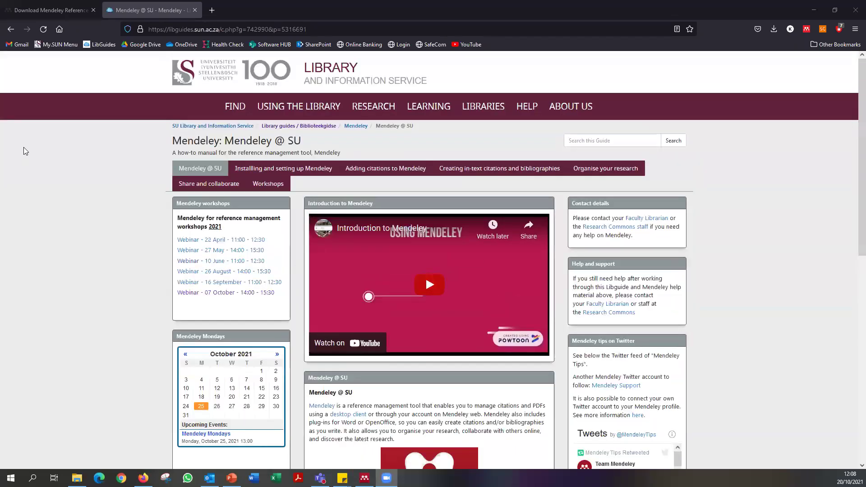
pyautogui.scroll(-6, 740, 289)
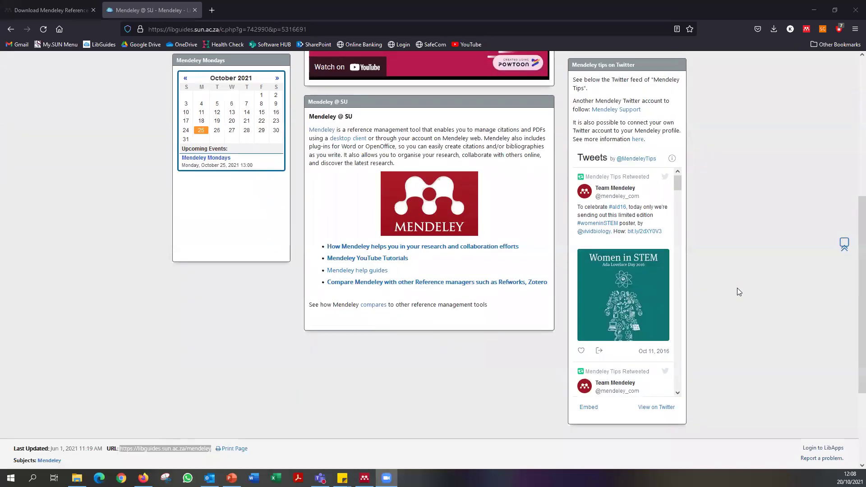
pyautogui.scroll(6, 739, 288)
pyautogui.scroll(-3, 750, 287)
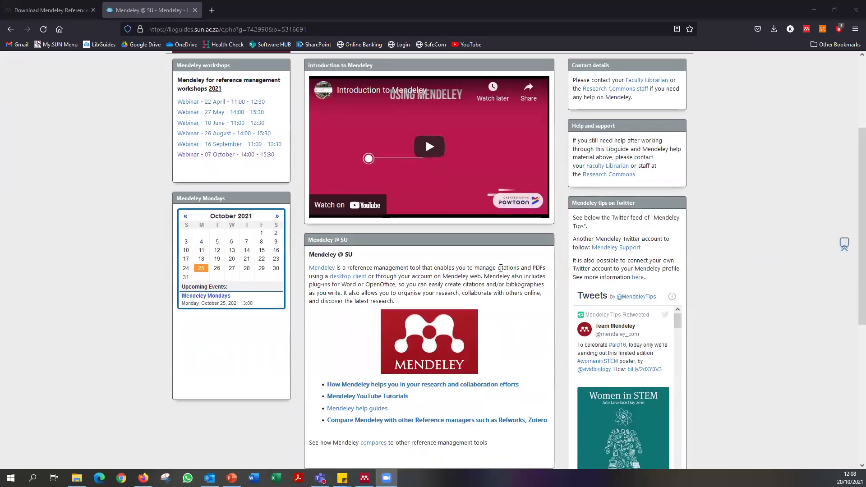
pyautogui.scroll(-2, 504, 275)
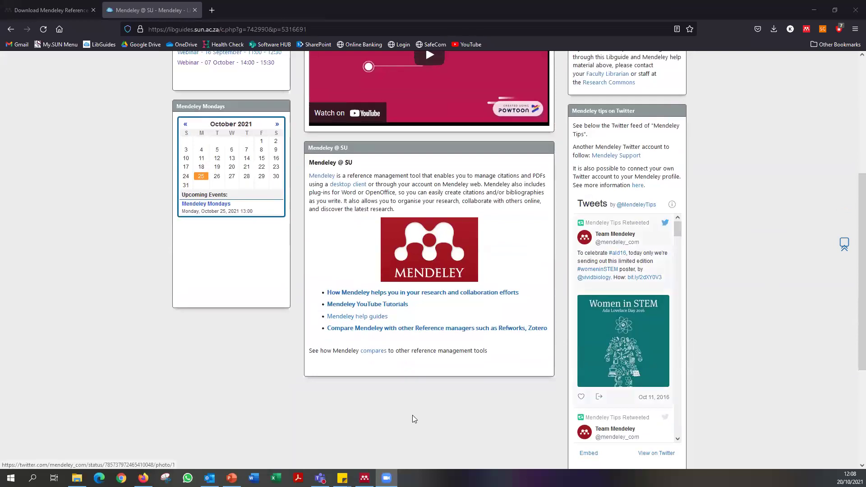
pyautogui.scroll(2, 506, 324)
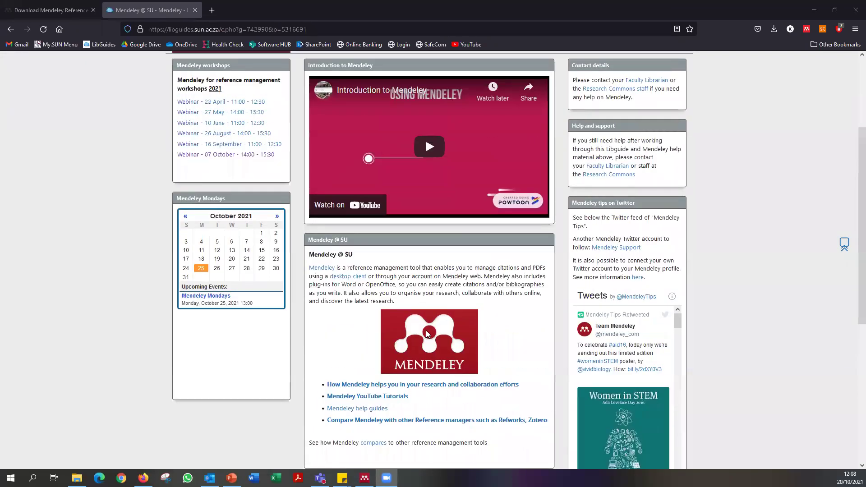
pyautogui.scroll(3, 483, 271)
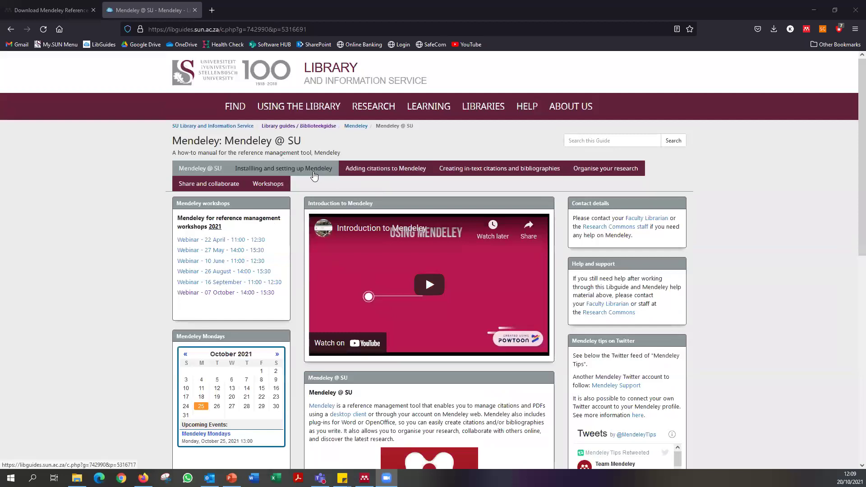
# View the Installing, Adding citations, In-text citations and Organise your research pages in turn.
pyautogui.click(314, 172)
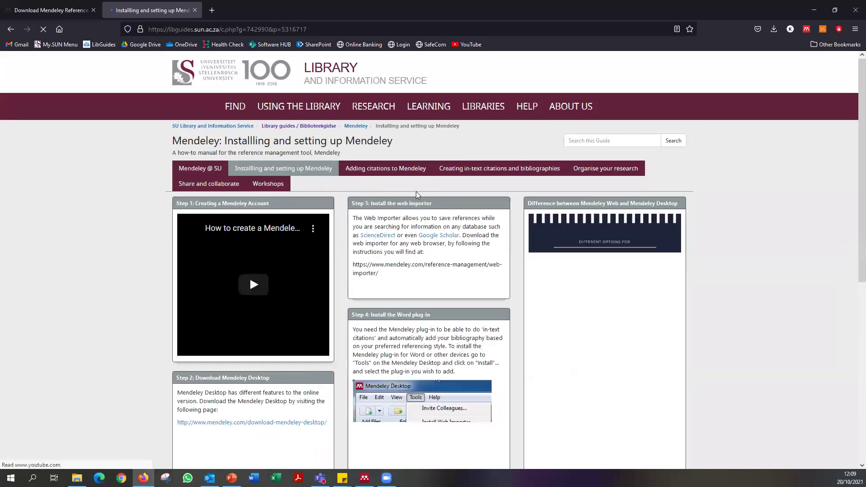
pyautogui.click(392, 170)
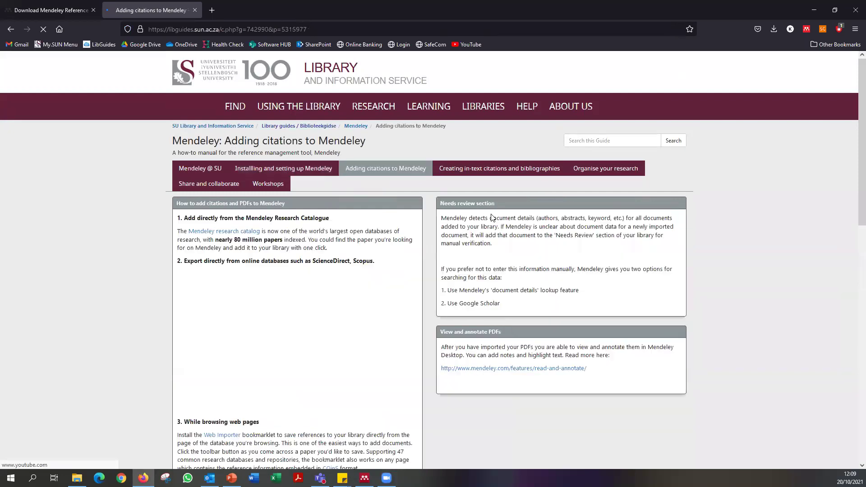
pyautogui.click(506, 174)
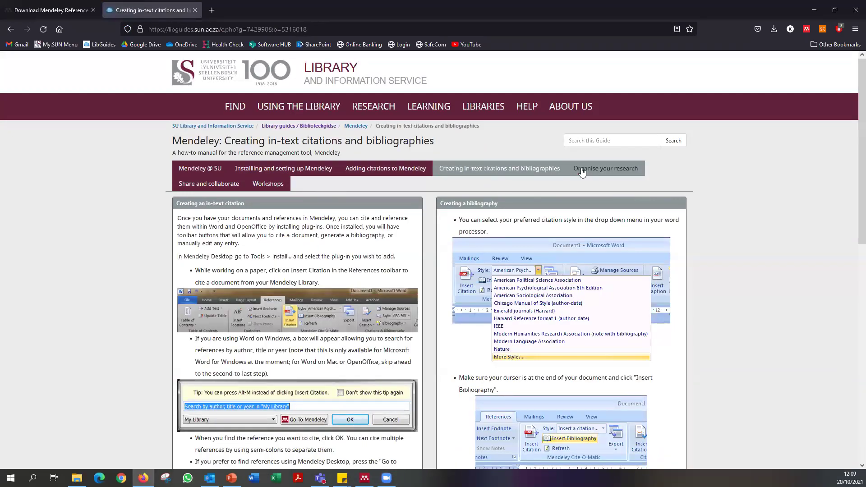
pyautogui.click(606, 169)
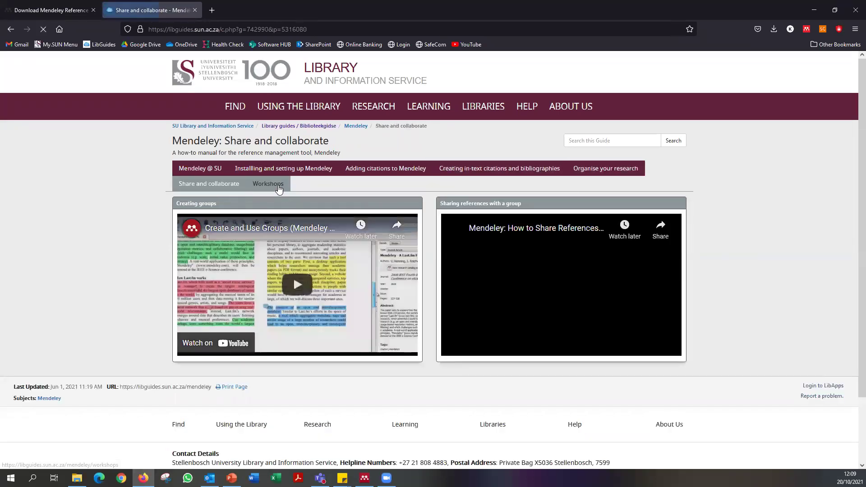
# Look through the Workshops page, then return to the Installing and setting up page.
pyautogui.click(271, 184)
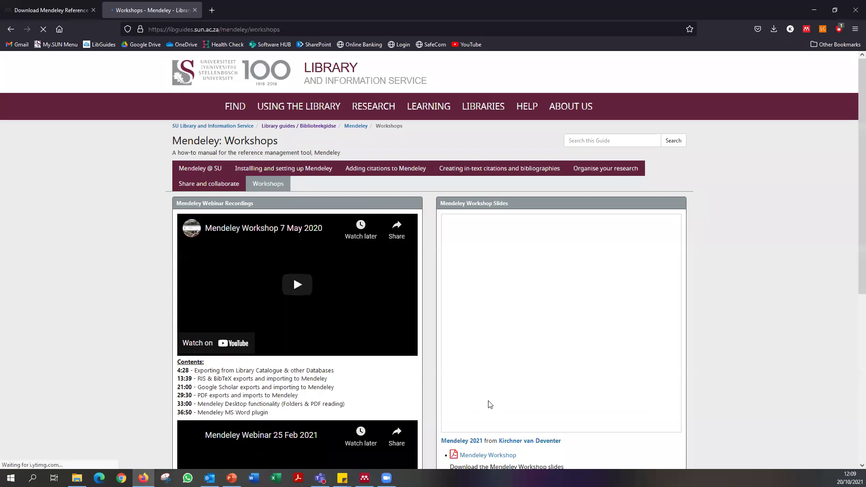
pyautogui.scroll(-4, 476, 369)
pyautogui.scroll(3, 558, 367)
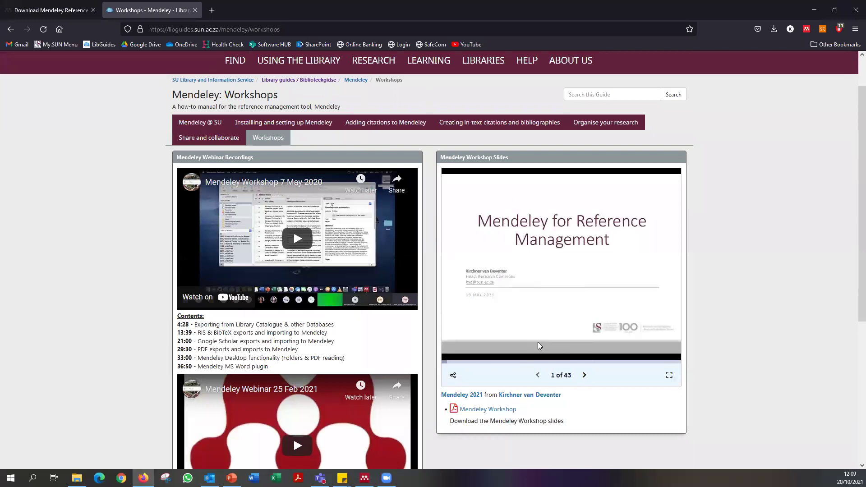
pyautogui.scroll(-4, 527, 385)
pyautogui.scroll(4, 374, 276)
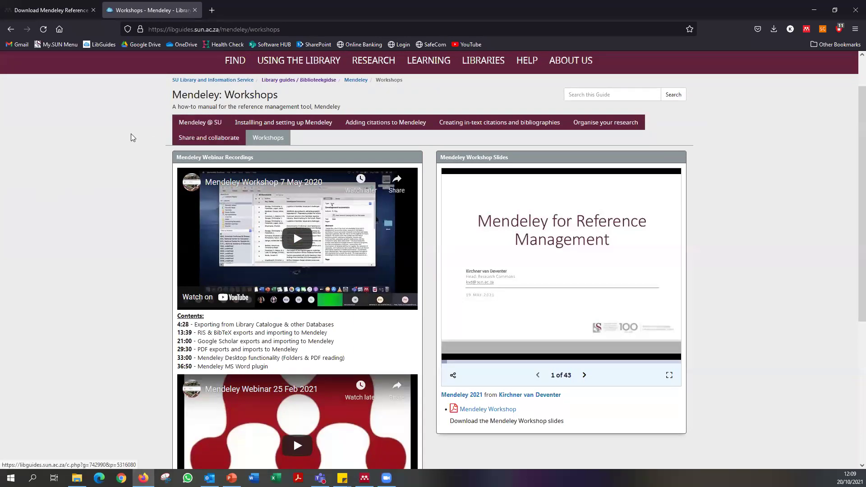
pyautogui.click(317, 127)
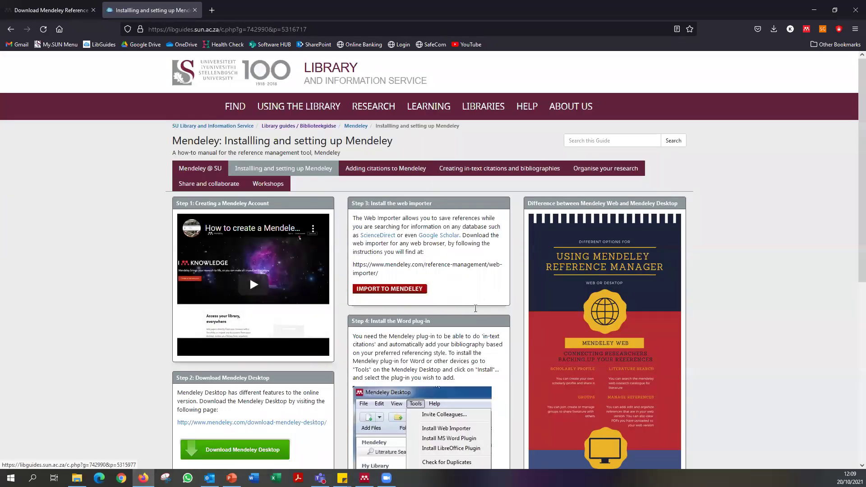
pyautogui.scroll(-2, 475, 308)
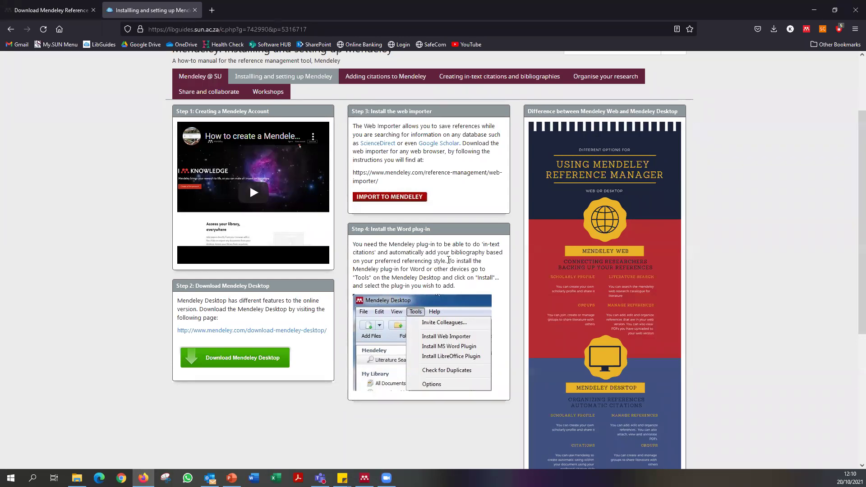
pyautogui.scroll(3, 402, 197)
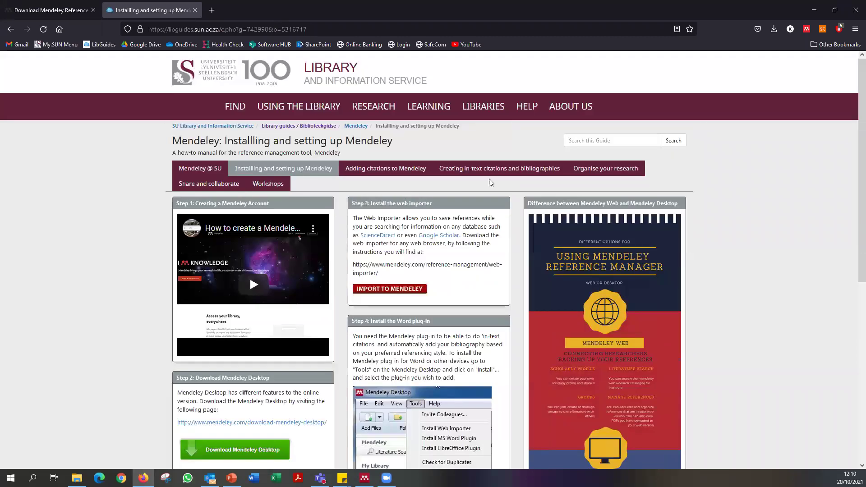
pyautogui.scroll(-3, 471, 327)
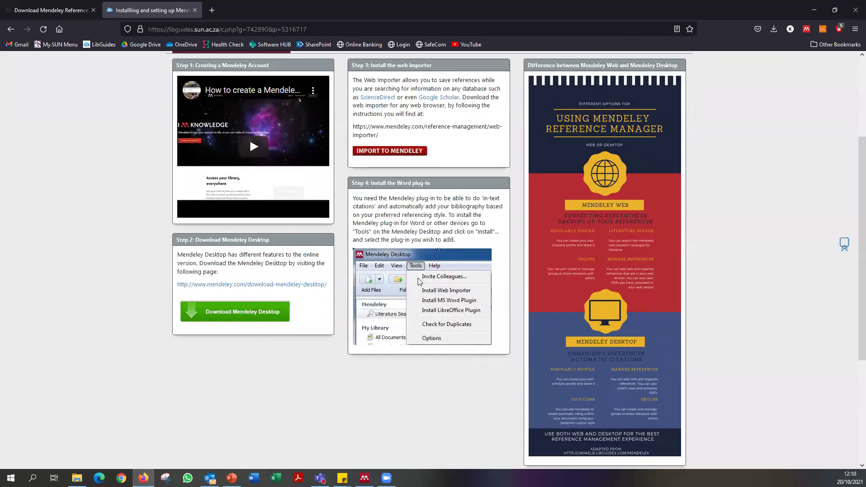
pyautogui.scroll(3, 379, 282)
pyautogui.scroll(-3, 390, 266)
pyautogui.moveTo(178, 285); pyautogui.dragTo(337, 294)
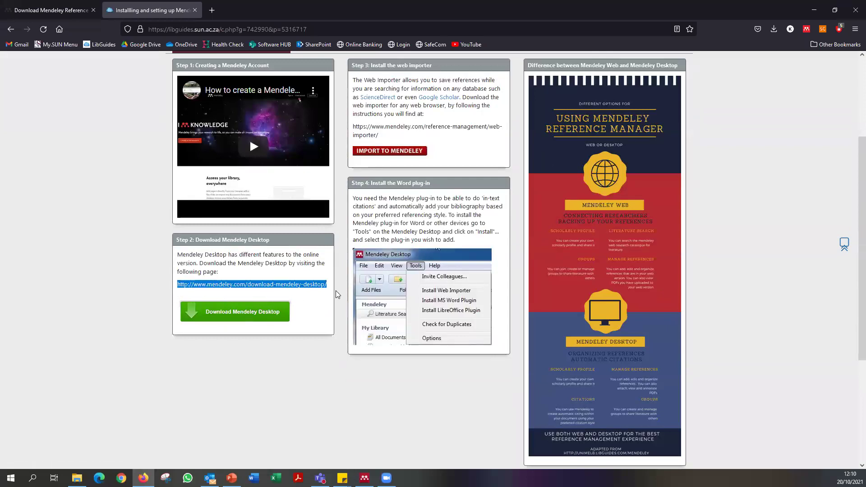
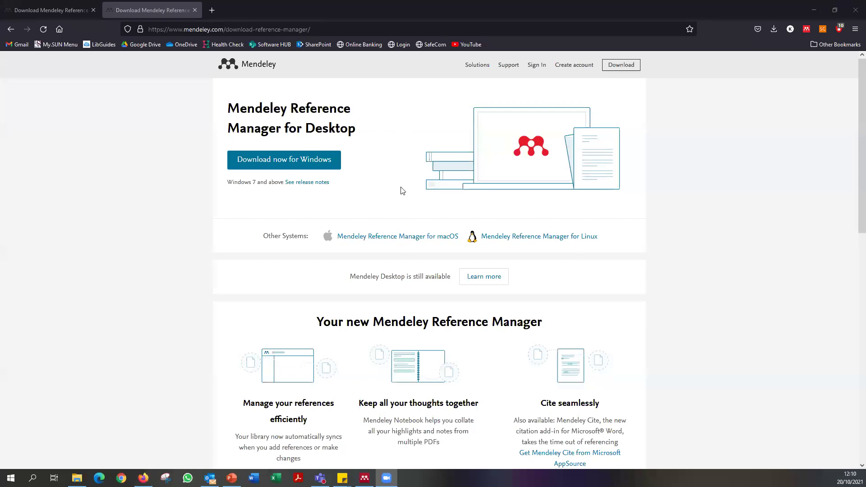
# Highlight the page heading and the words 'Mendeley Desktop' to point them out, then clear each highlight.
pyautogui.scroll(-5, 708, 333)
pyautogui.scroll(5, 706, 334)
pyautogui.moveTo(229, 106); pyautogui.dragTo(369, 129)
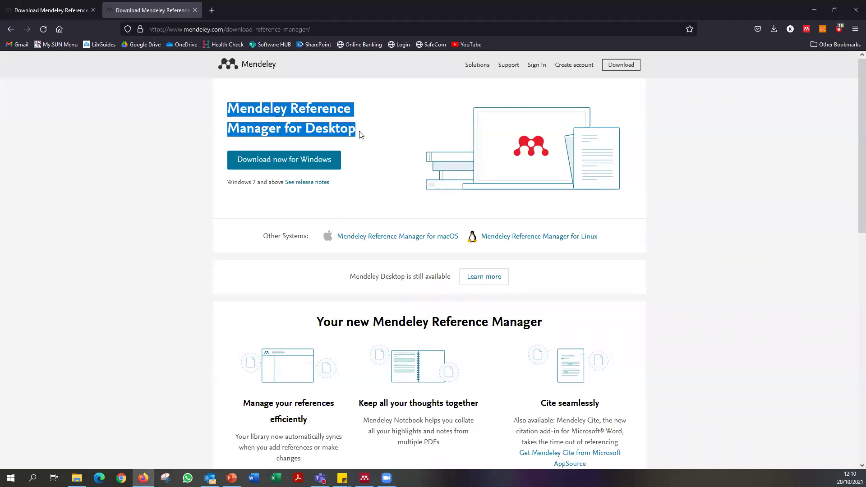
pyautogui.click(361, 134)
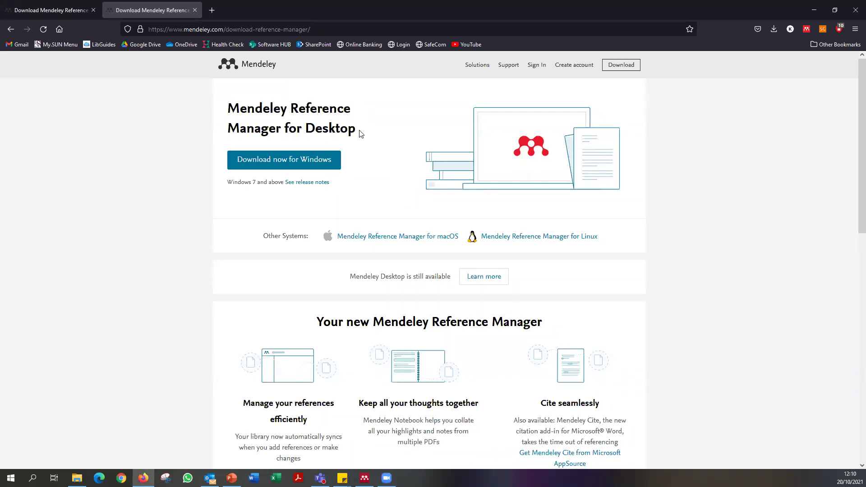
pyautogui.moveTo(360, 135); pyautogui.dragTo(345, 127)
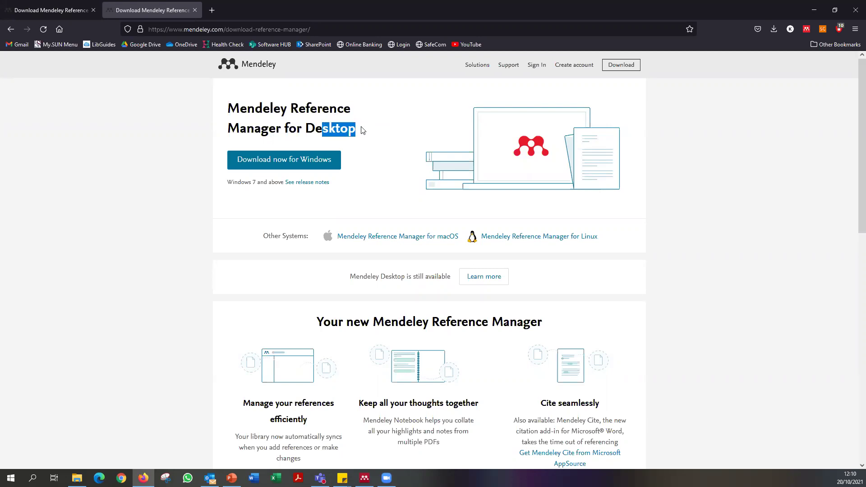
pyautogui.click(361, 130)
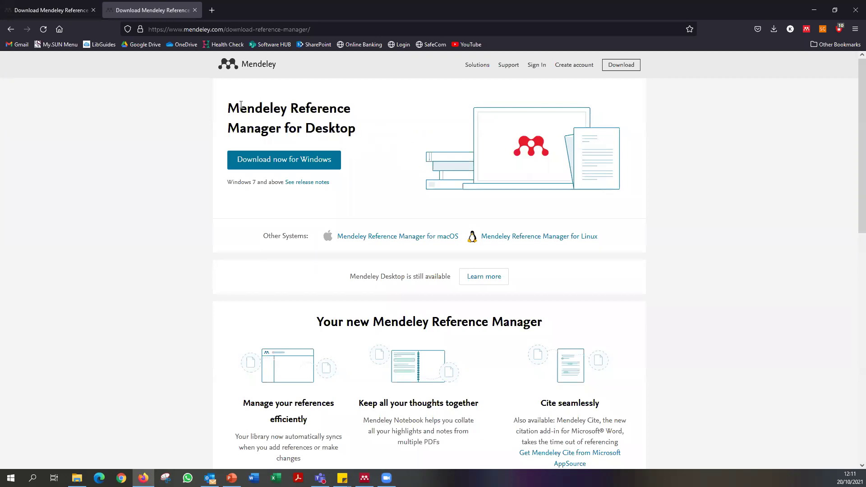
pyautogui.moveTo(241, 105); pyautogui.dragTo(365, 127)
pyautogui.click(378, 140)
pyautogui.moveTo(350, 277); pyautogui.dragTo(405, 284)
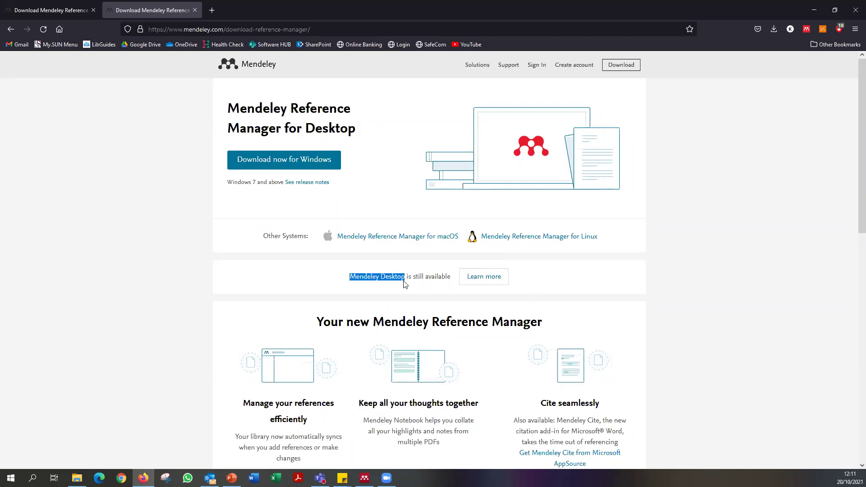
pyautogui.click(375, 291)
# Start the Mendeley Desktop for Windows download, cancel it, and go to the signed-in welcome page.
pyautogui.click(488, 282)
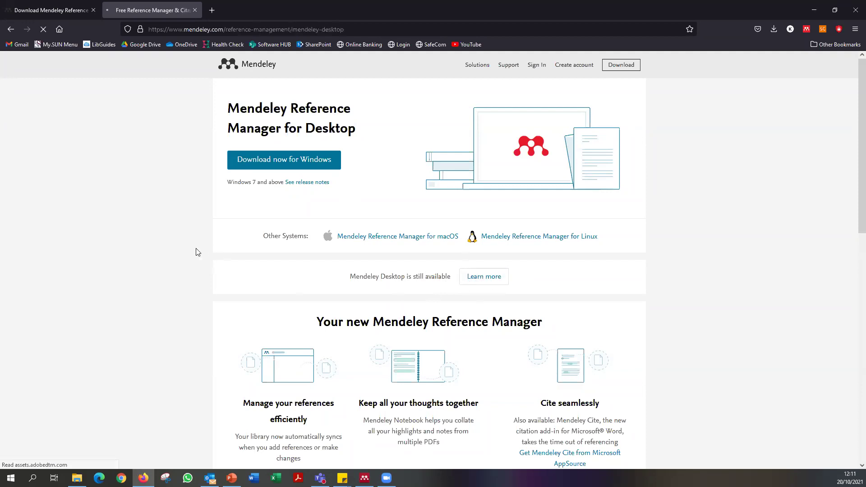
pyautogui.click(253, 277)
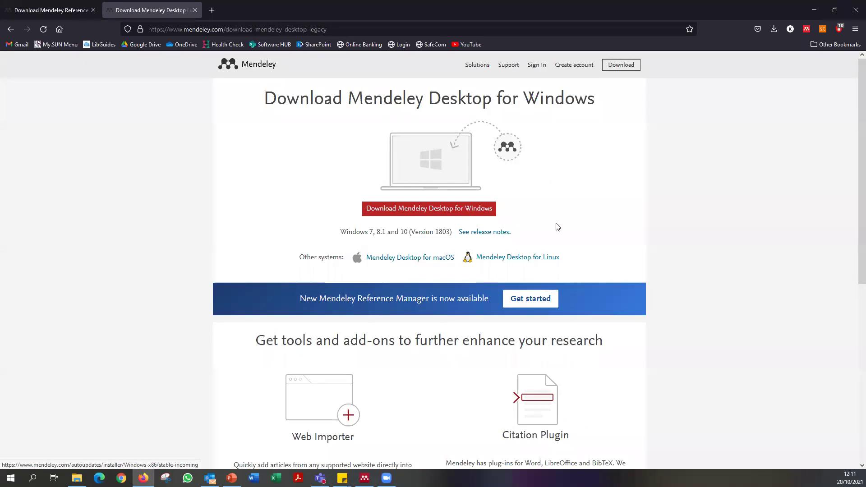
pyautogui.click(437, 212)
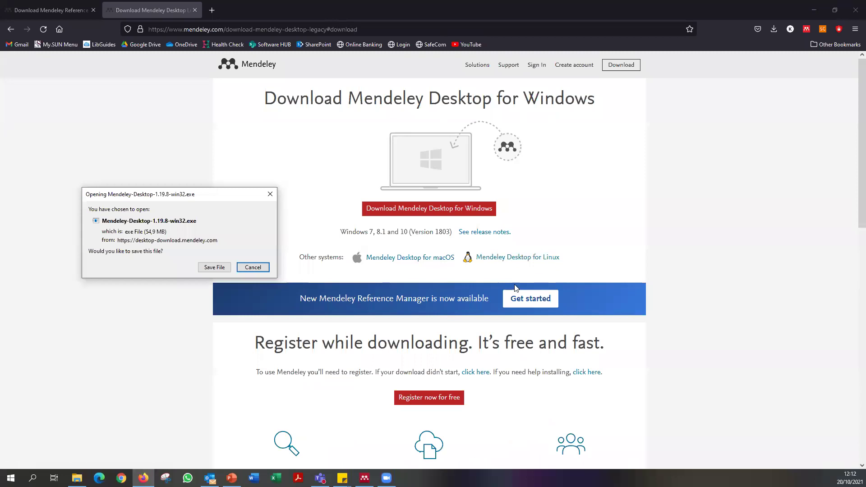
pyautogui.click(254, 268)
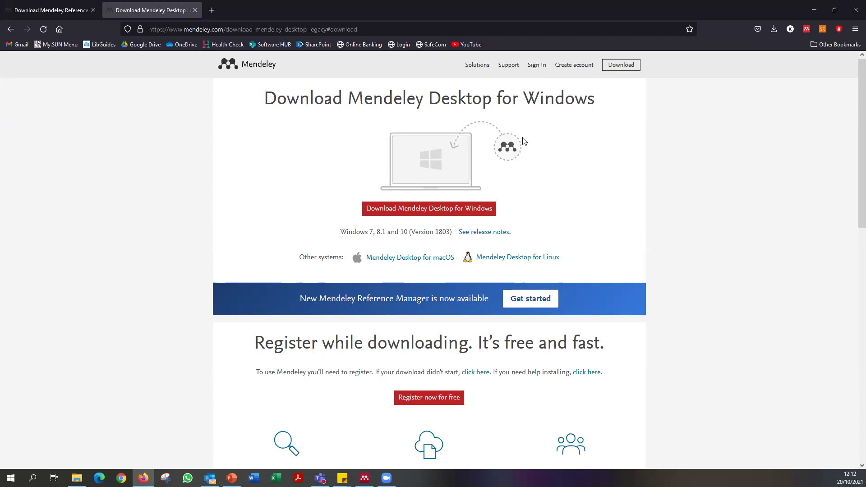
pyautogui.click(573, 72)
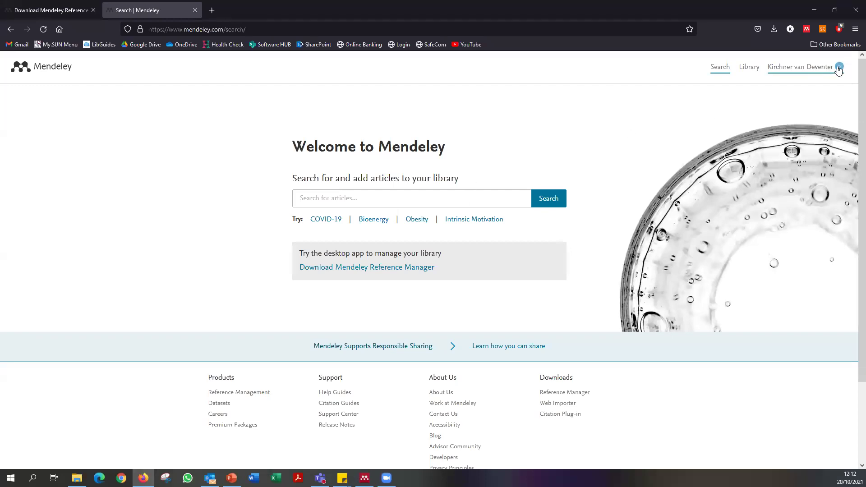
# Sign out of the Mendeley account and start signing in again.
pyautogui.click(838, 68)
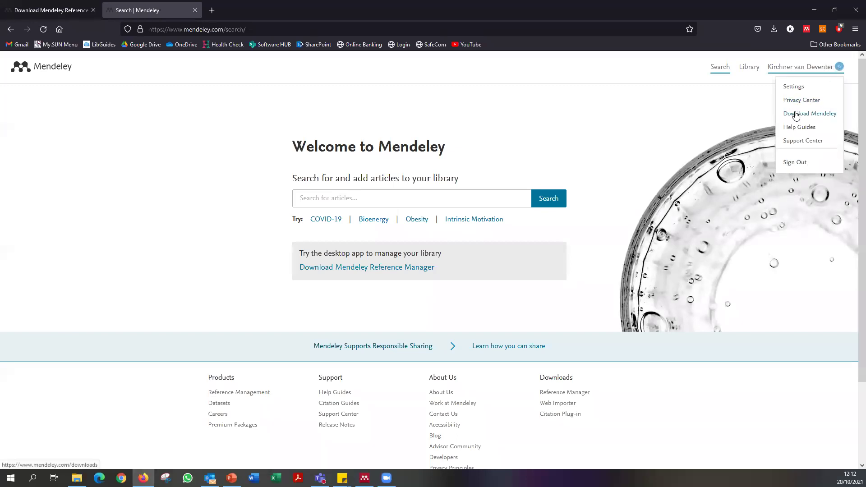
pyautogui.click(797, 163)
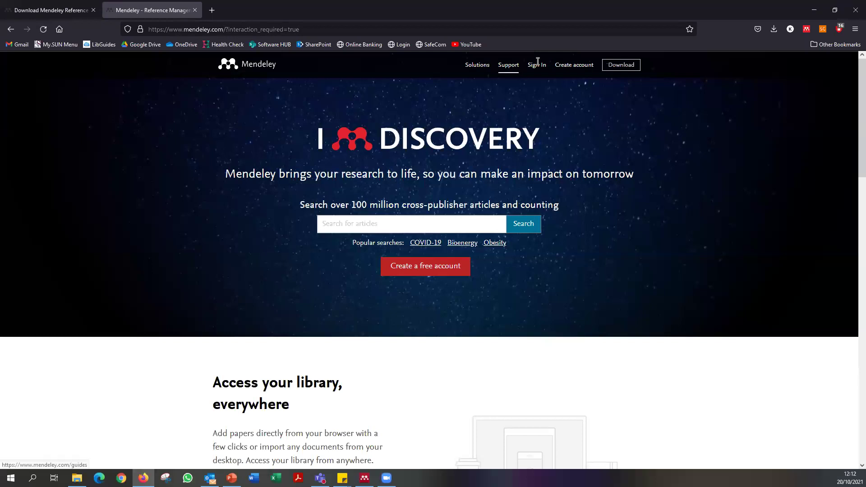
pyautogui.click(543, 66)
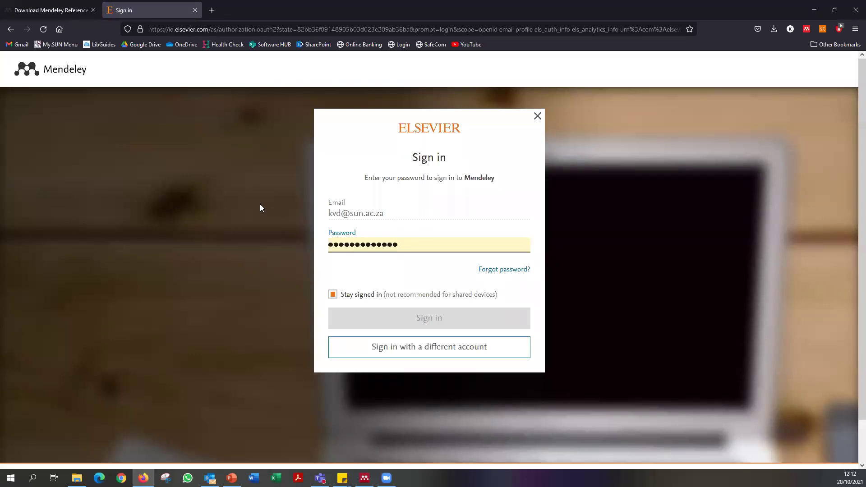
# Review the pre-filled Elsevier login fields, then close the sign-in tab and bring up Mendeley Desktop.
pyautogui.hotkey('shift', 'Tab')
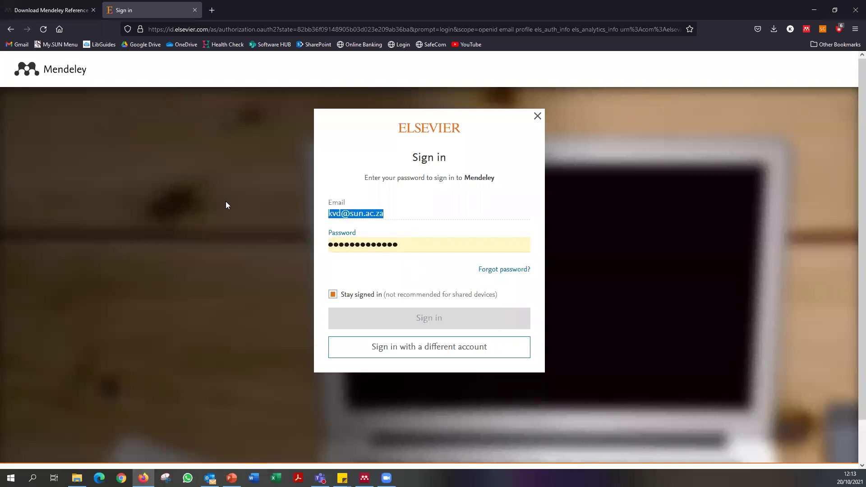
pyautogui.press('Tab')
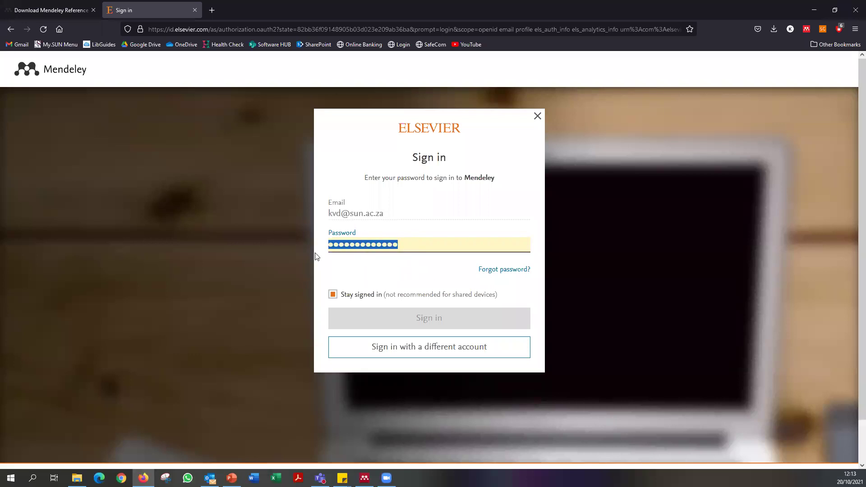
pyautogui.click(388, 219)
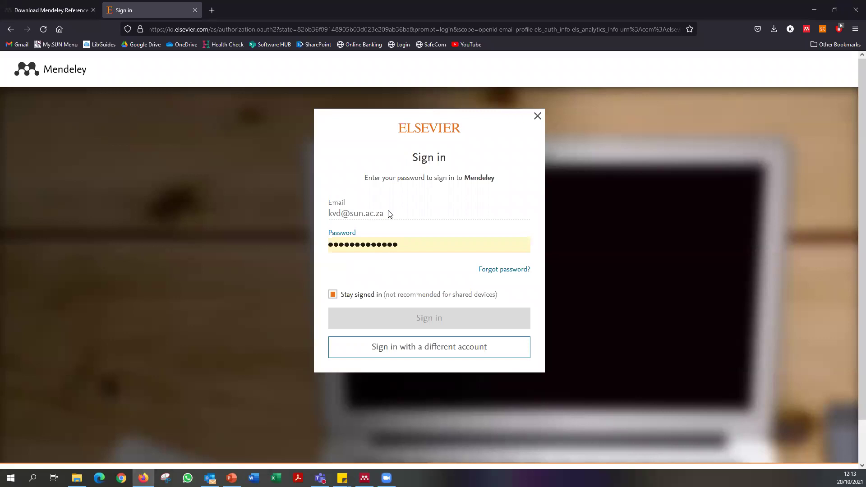
pyautogui.click(420, 244)
pyautogui.click(195, 9)
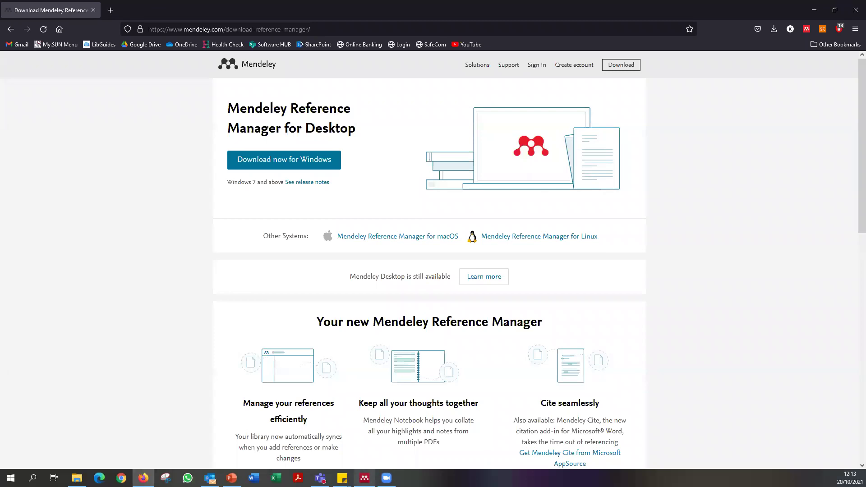
pyautogui.click(364, 478)
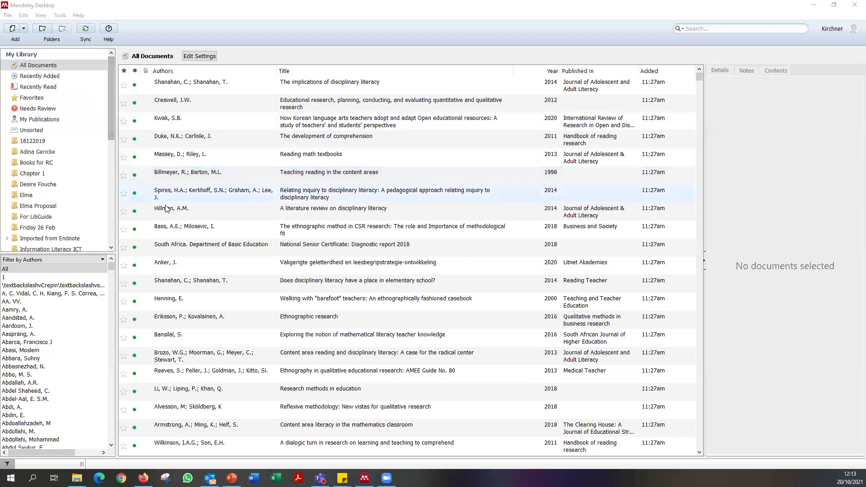
# Browse the Recently Added, Recently Read, Favorites and My Publications collections.
pyautogui.click(155, 11)
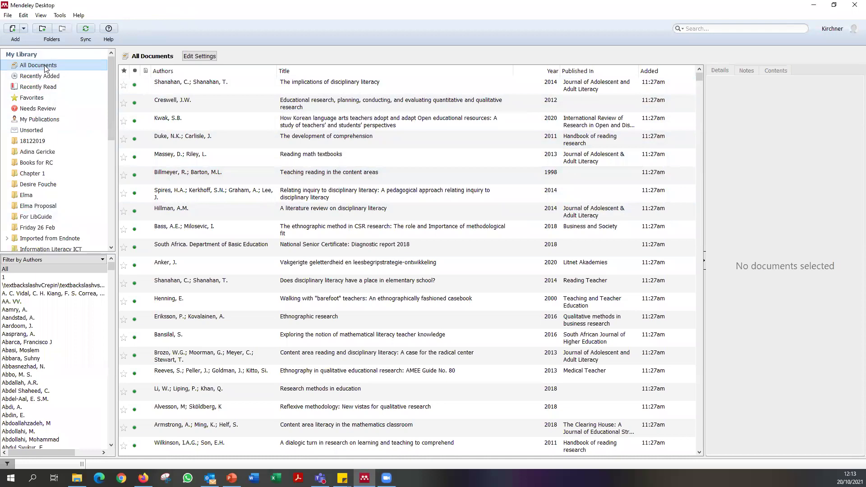
pyautogui.scroll(-2, 703, 75)
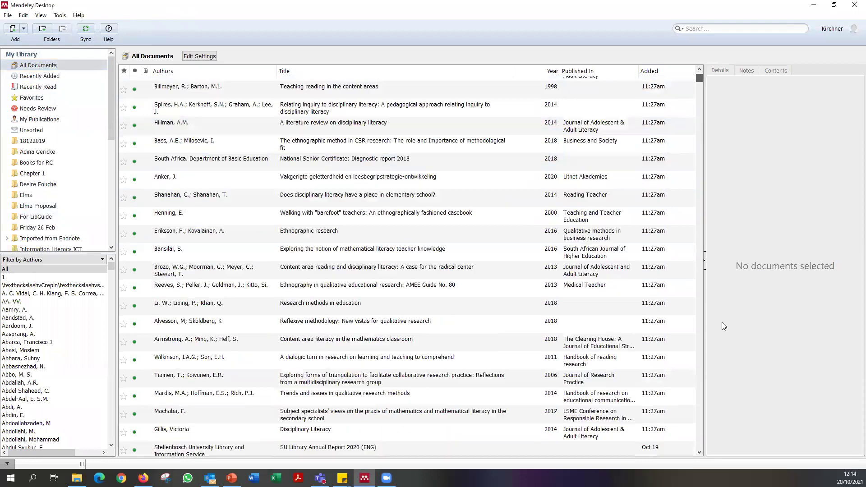
pyautogui.click(702, 321)
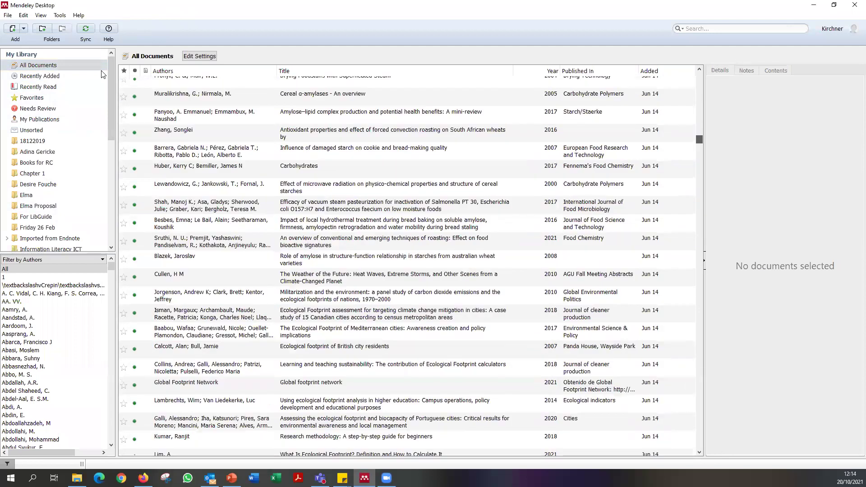
pyautogui.click(54, 77)
pyautogui.click(53, 88)
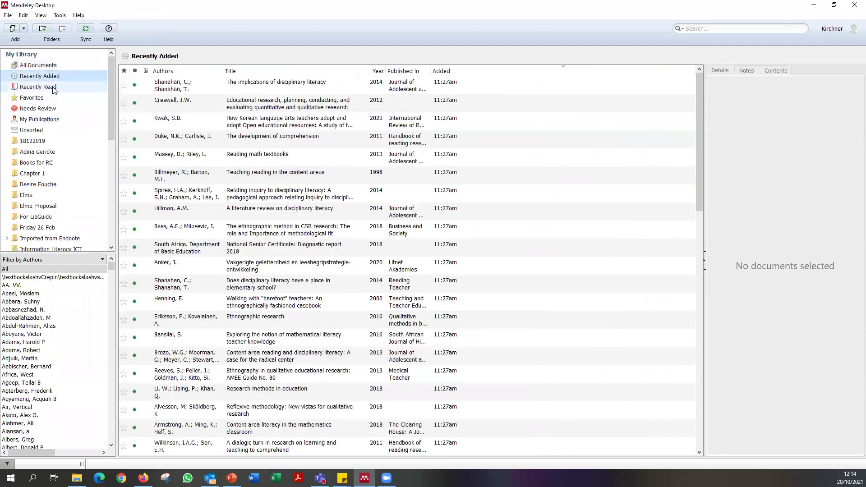
pyautogui.click(68, 98)
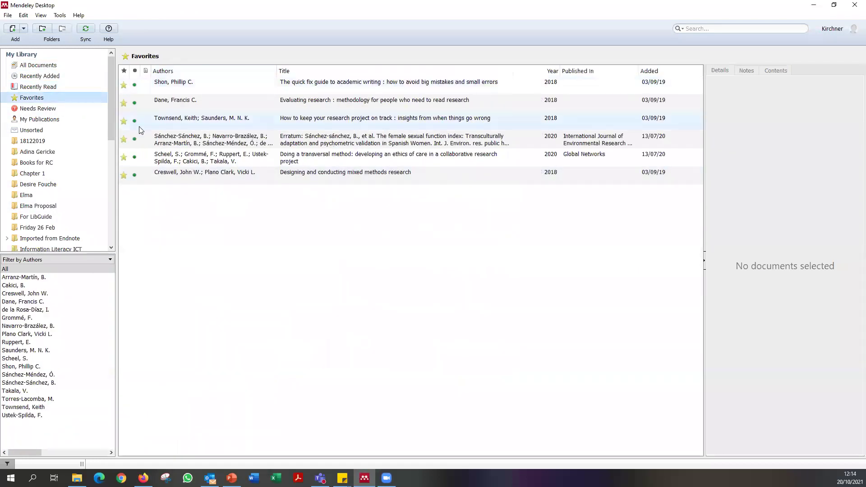
pyautogui.click(56, 121)
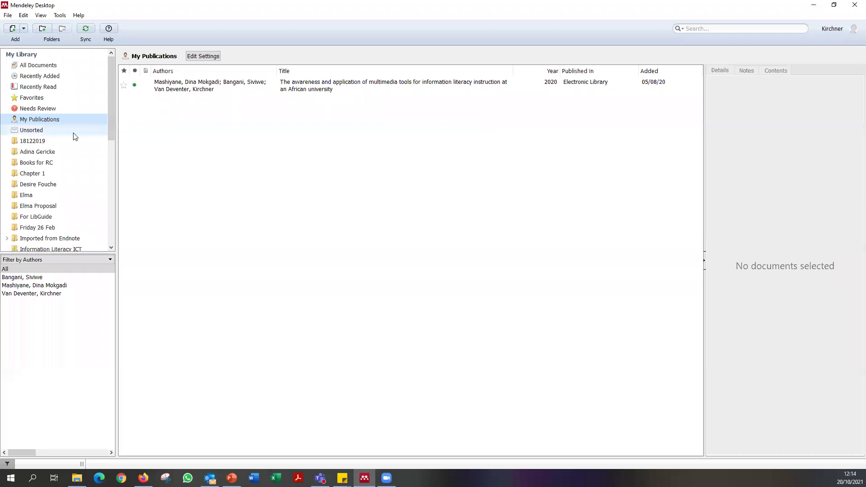
# Browse the 18122019, For LibGuide and Wiki Page folders, ending in the researcher-named face-mask folder.
pyautogui.click(70, 141)
pyautogui.scroll(-5, 59, 191)
pyautogui.scroll(3, 41, 93)
pyautogui.click(38, 130)
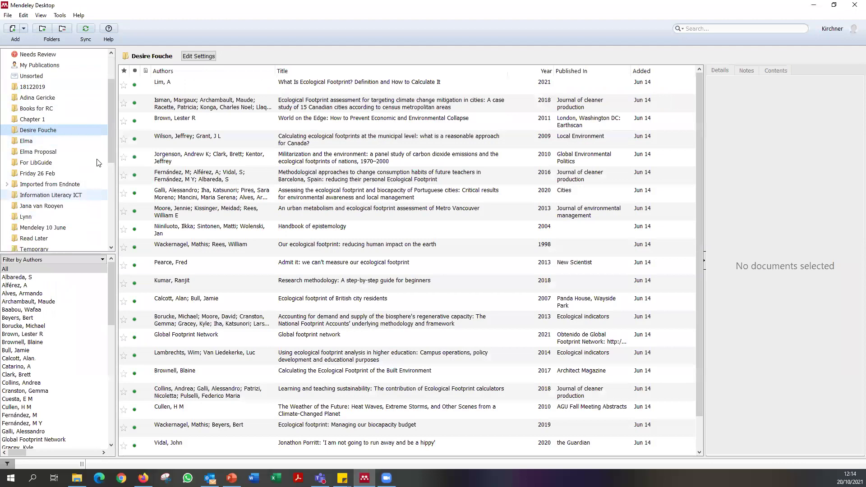
pyautogui.scroll(-2, 95, 165)
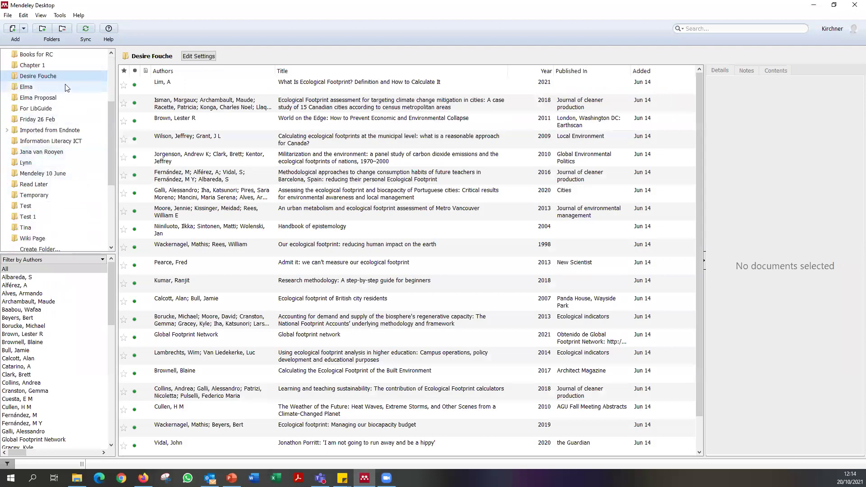
pyautogui.click(54, 108)
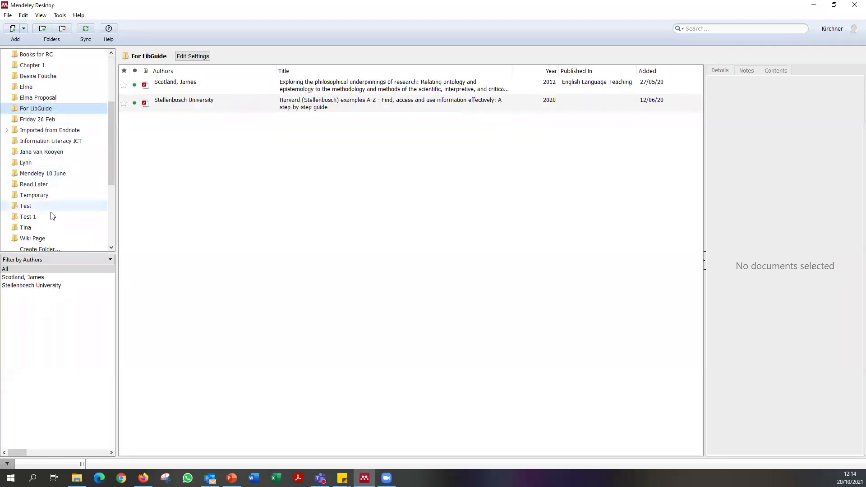
pyautogui.click(45, 238)
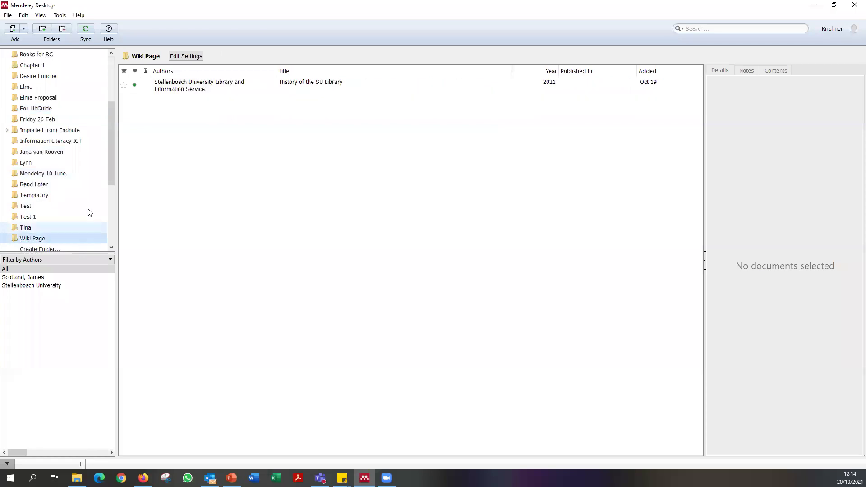
pyautogui.click(70, 110)
pyautogui.scroll(3, 68, 108)
pyautogui.click(65, 126)
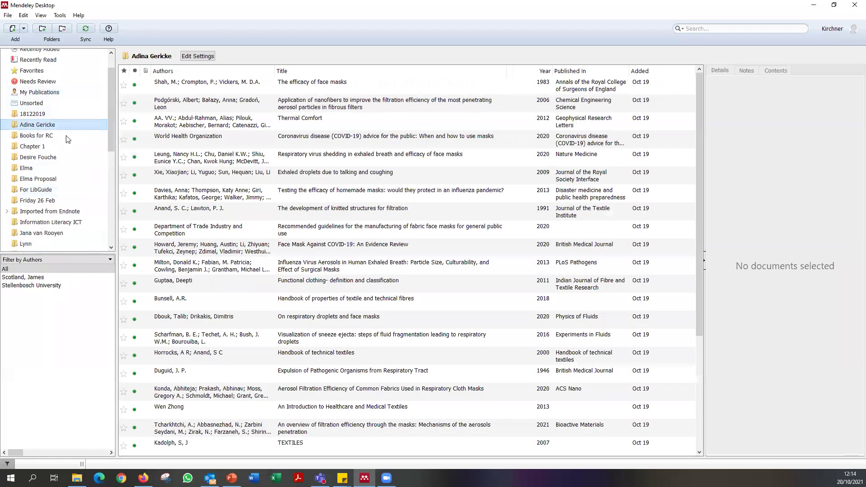
# Remove the researcher-named shared group via Remove Group... and confirm Delete group.
pyautogui.scroll(-5, 67, 158)
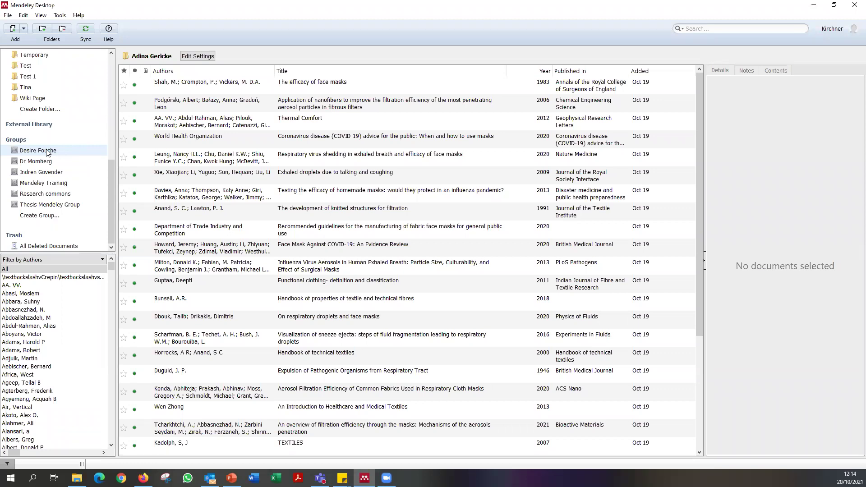
pyautogui.rightClick(47, 152)
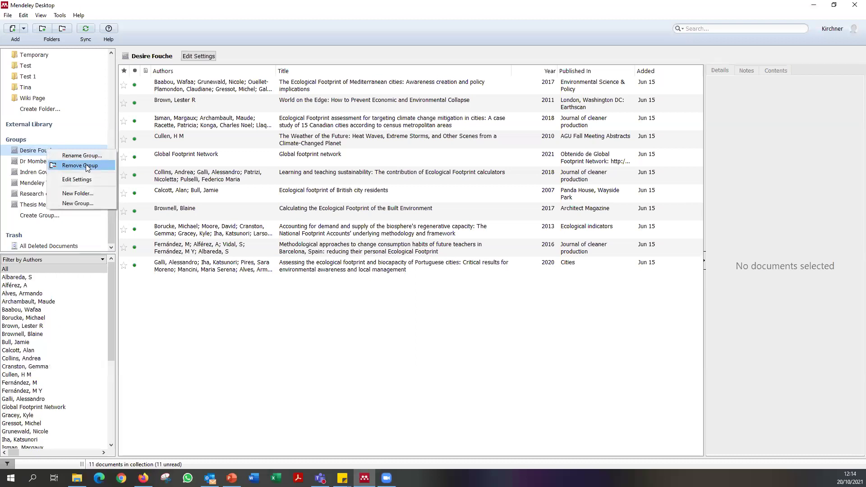
pyautogui.click(80, 166)
pyautogui.click(613, 238)
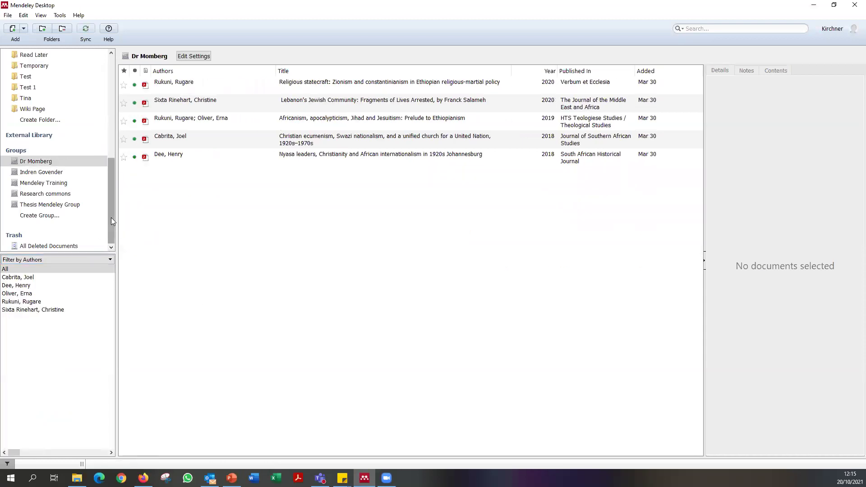
pyautogui.moveTo(114, 205); pyautogui.dragTo(113, 223)
# Create the private group 'ADA 20 October' and send an invite to a colleague's e-mail address.
pyautogui.click(54, 216)
pyautogui.click(427, 201)
pyautogui.write('ADA 20 October')
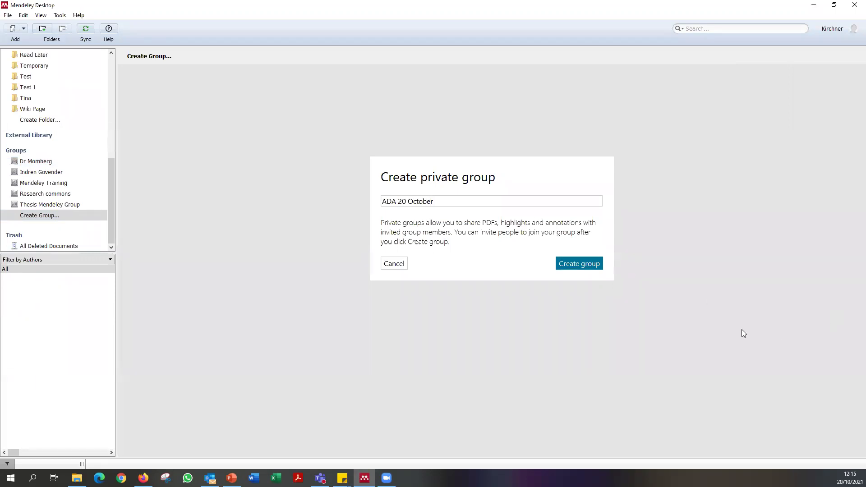
pyautogui.click(573, 263)
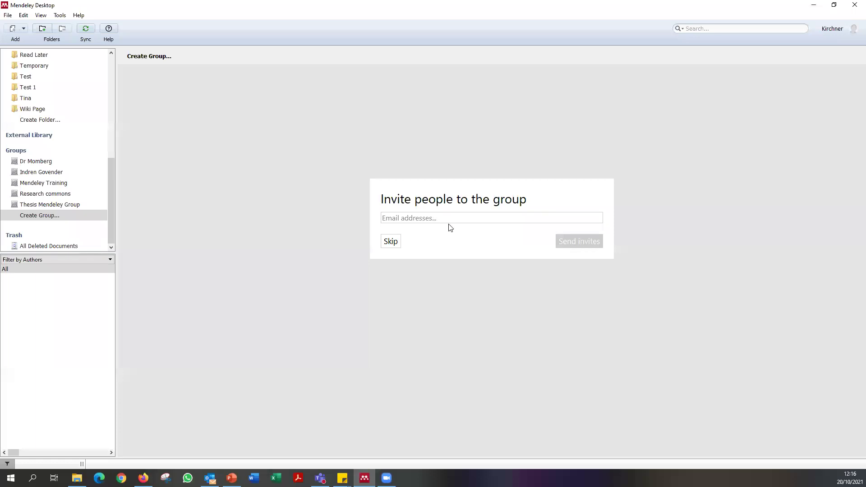
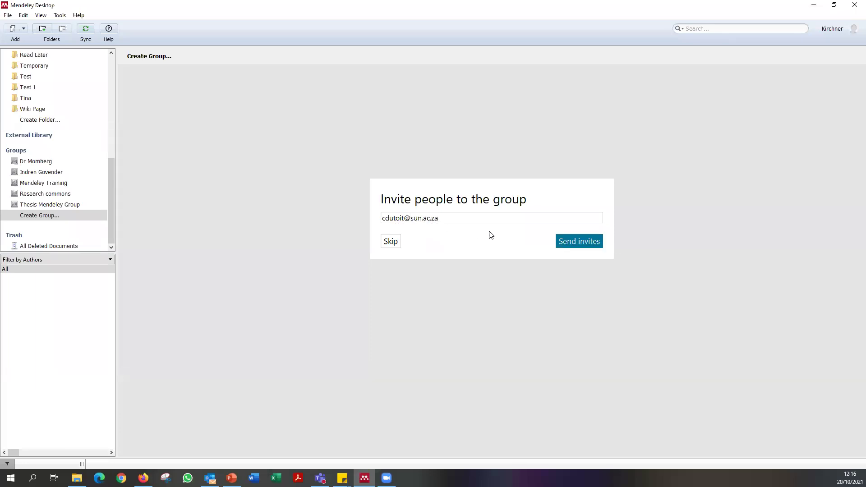
pyautogui.click(582, 243)
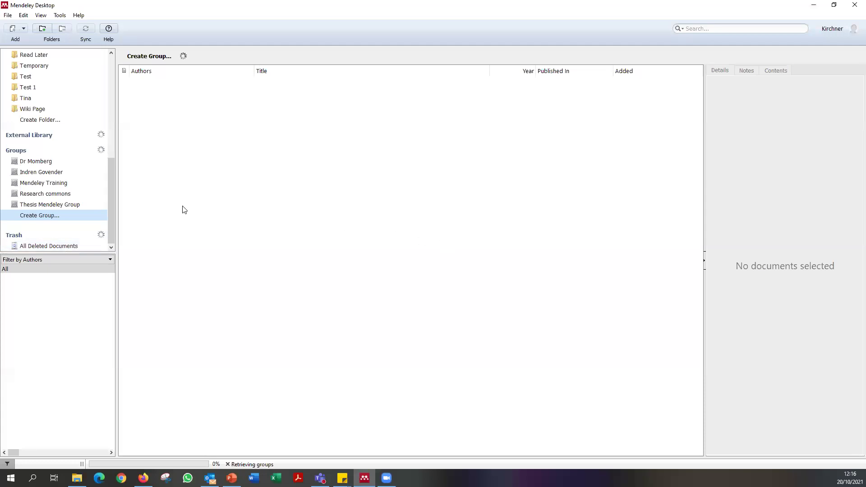
# Reopen the private group form and delete the e-mail address mistakenly typed into the group name.
pyautogui.click(52, 214)
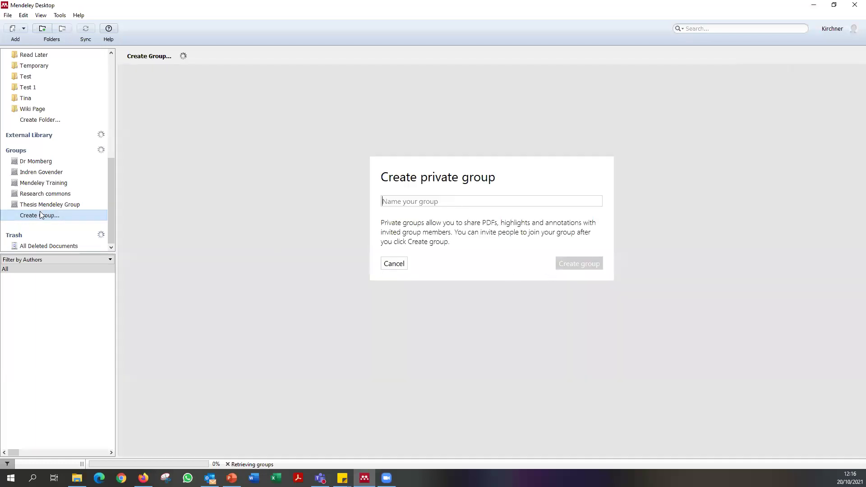
pyautogui.click(41, 215)
pyautogui.click(40, 216)
pyautogui.scroll(3, 81, 176)
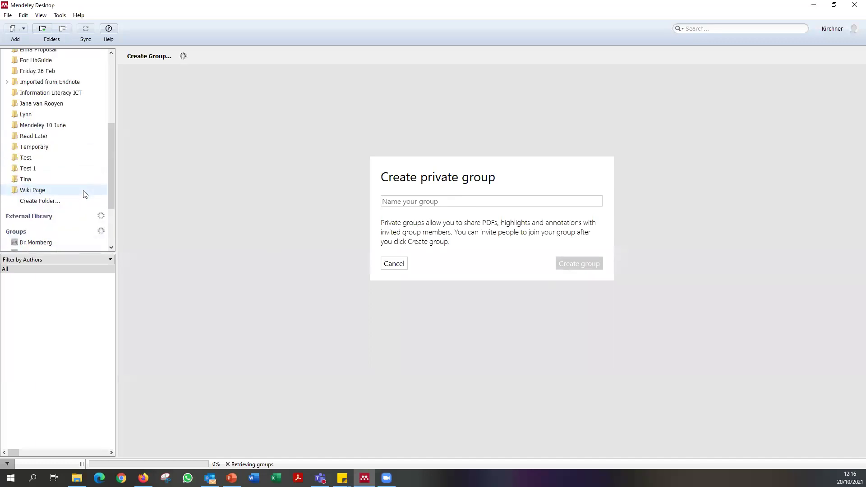
pyautogui.scroll(5, 86, 194)
pyautogui.scroll(1, 83, 197)
pyautogui.scroll(-10, 82, 195)
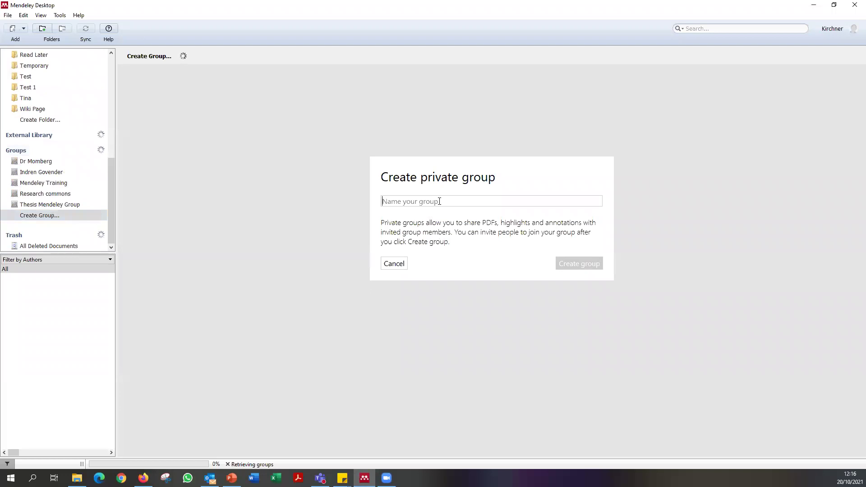
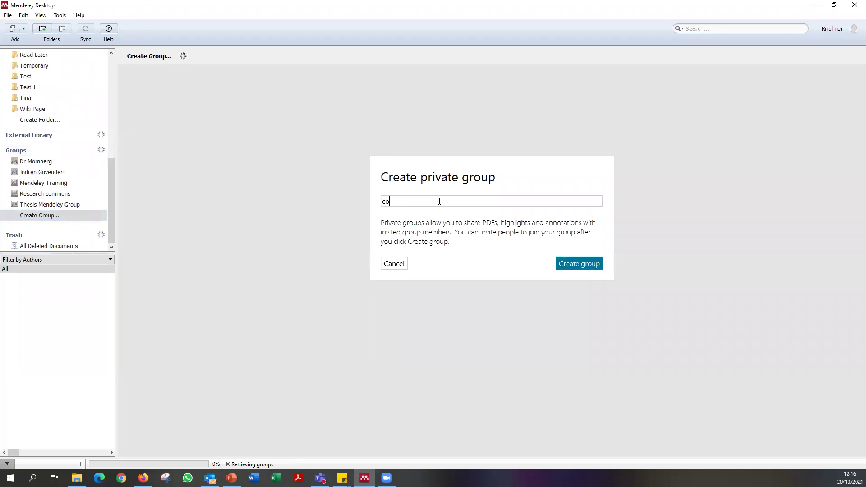
pyautogui.moveTo(439, 201); pyautogui.dragTo(307, 200)
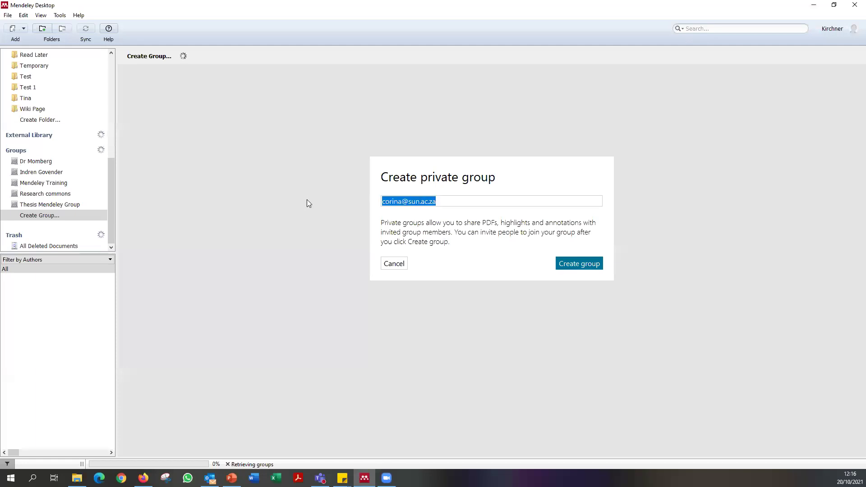
pyautogui.press('BackSpace')
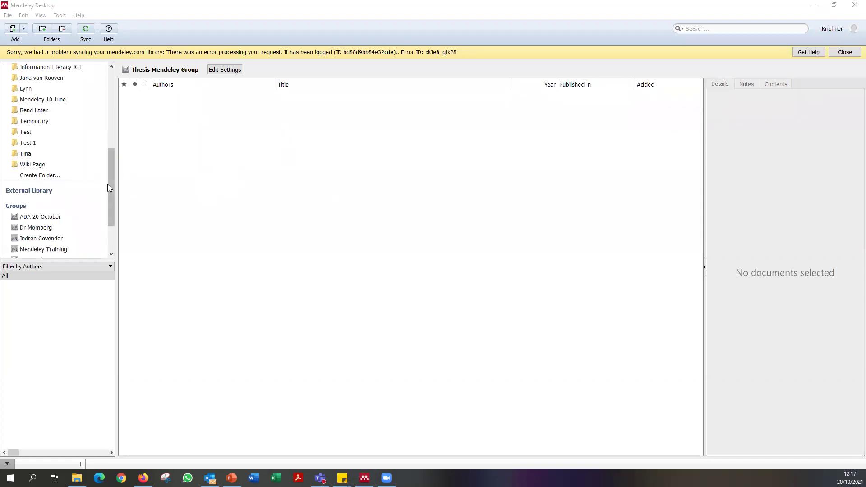
# Look through the Mendeley Training and other shared groups, return to All Documents, and close the sync-error banner.
pyautogui.moveTo(111, 183); pyautogui.dragTo(111, 219)
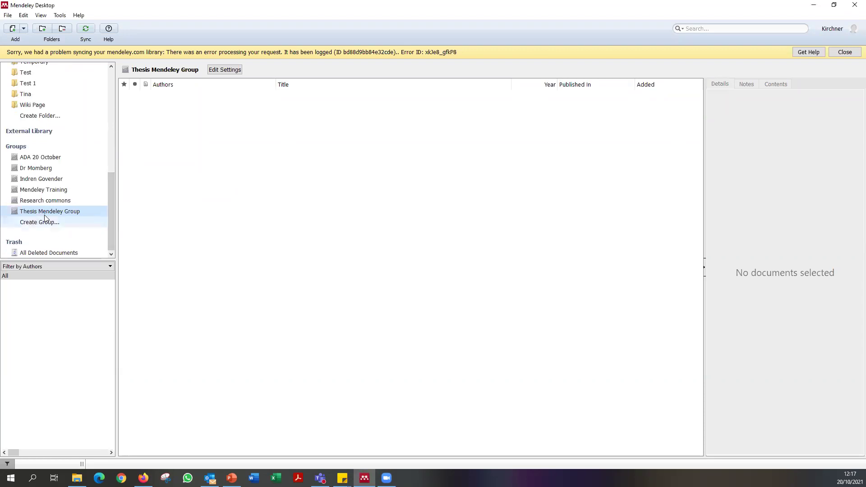
pyautogui.click(42, 189)
pyautogui.click(42, 179)
pyautogui.click(42, 171)
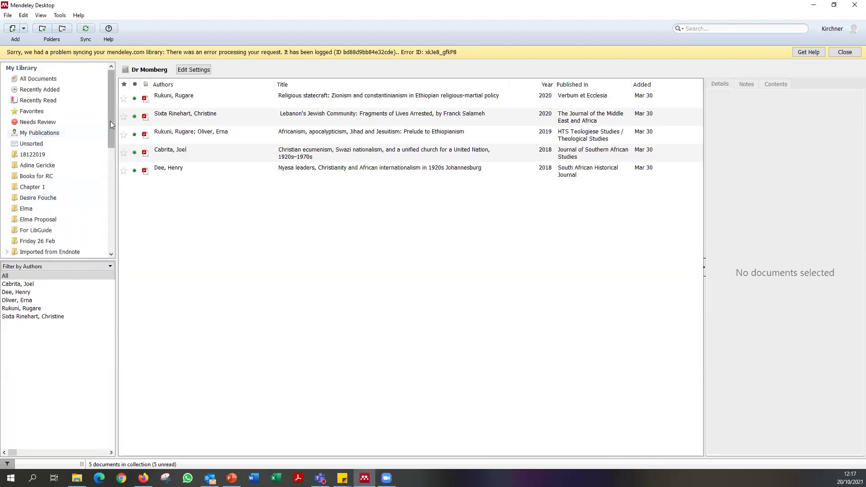
pyautogui.click(38, 79)
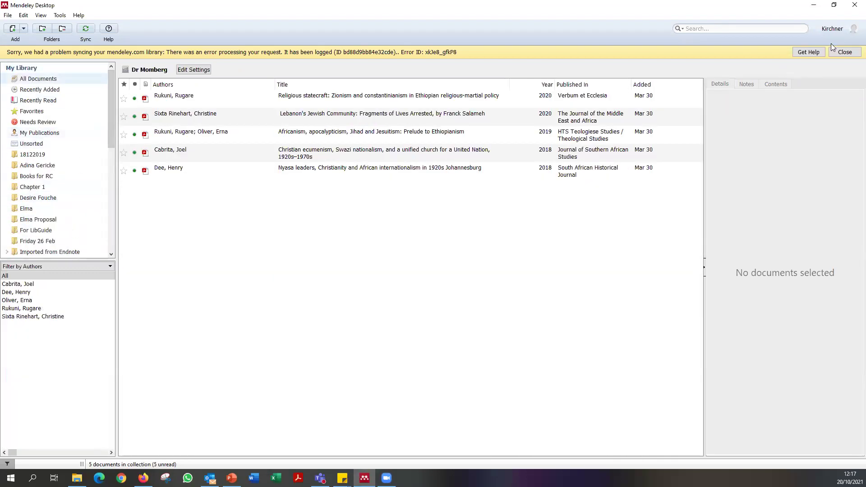
pyautogui.click(841, 54)
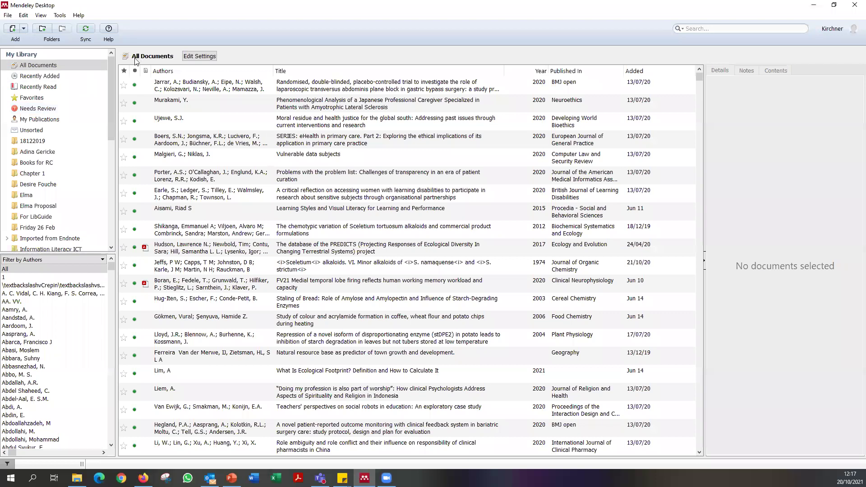
# View one paper's details, then the details of the paper on producing the anticancer drug taxol.
pyautogui.scroll(-10, 113, 85)
pyautogui.scroll(10, 114, 85)
pyautogui.click(323, 100)
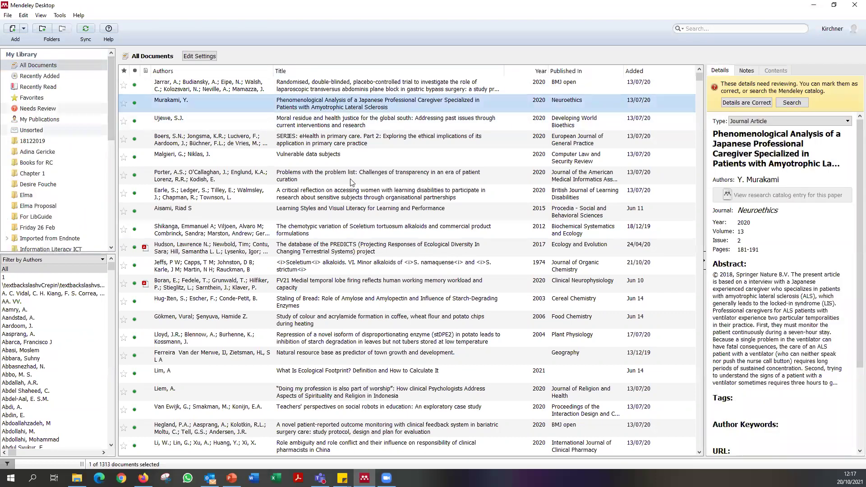
pyautogui.scroll(-1, 375, 271)
pyautogui.scroll(-15, 406, 283)
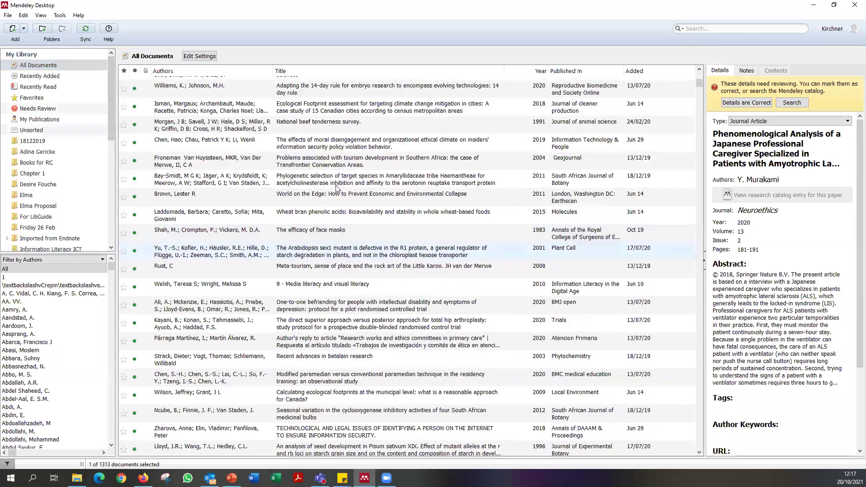
pyautogui.click(388, 219)
pyautogui.scroll(15, 175, 79)
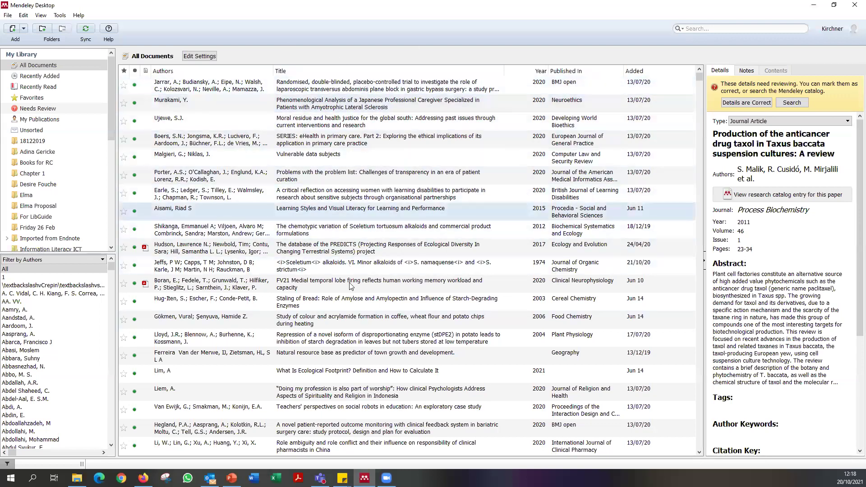
pyautogui.scroll(-6, 351, 286)
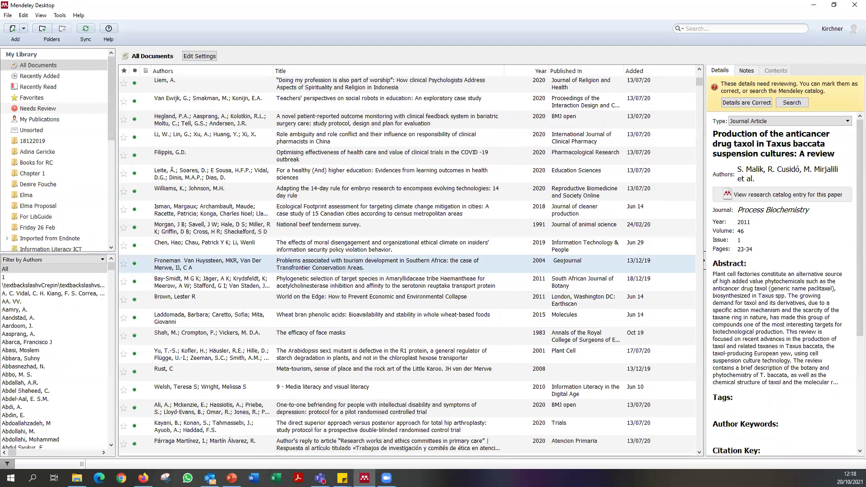
# Switch to Firefox and back to Mendeley Desktop with Alt+Tab, then scroll the sidebar.
pyautogui.click(143, 477)
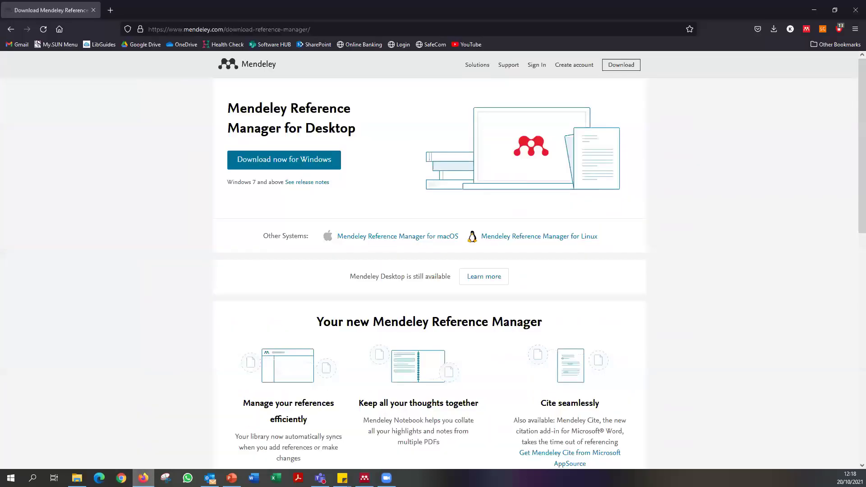
pyautogui.hotkey('alt', 'Tab')
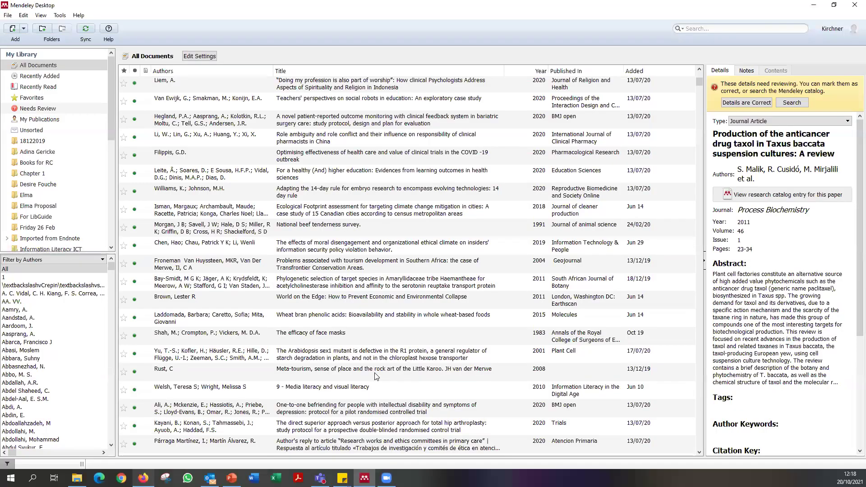
pyautogui.scroll(6, 374, 376)
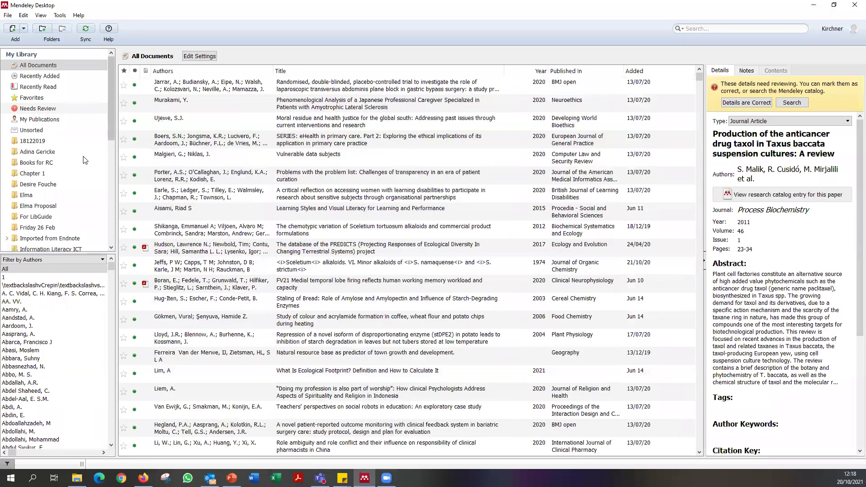
pyautogui.scroll(-10, 42, 211)
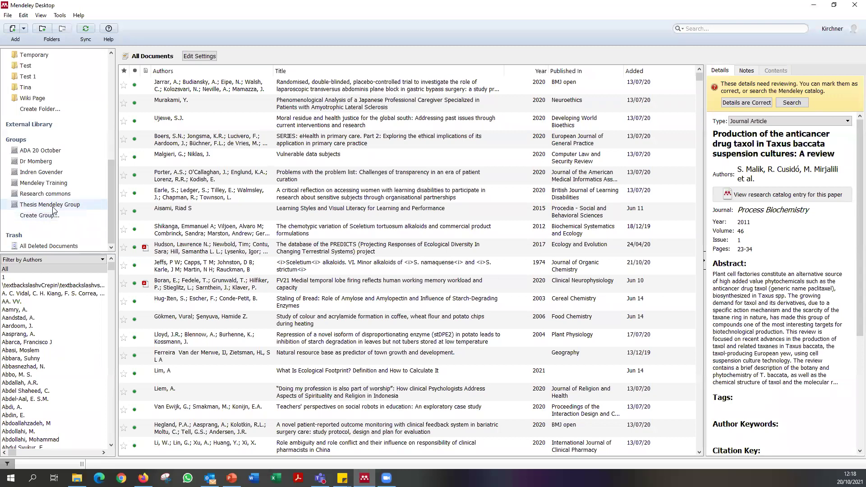
# Look at the empty ADA 20 October group, then return to All Documents.
pyautogui.click(41, 152)
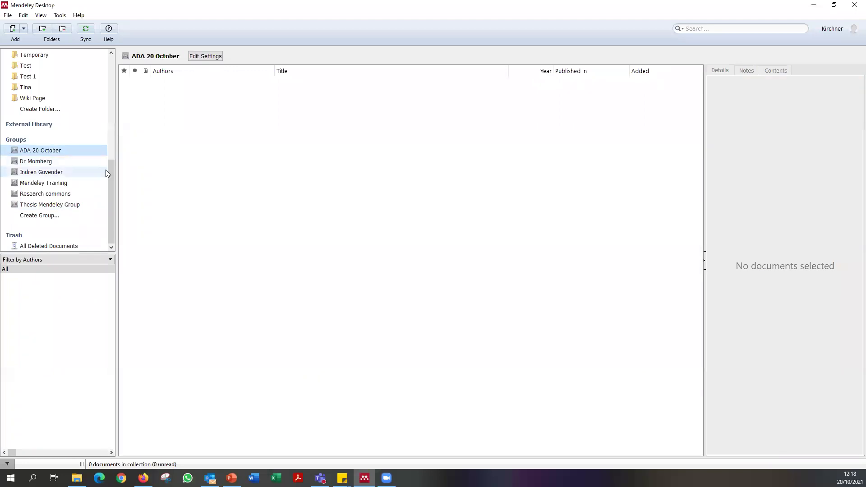
pyautogui.moveTo(111, 183); pyautogui.dragTo(111, 58)
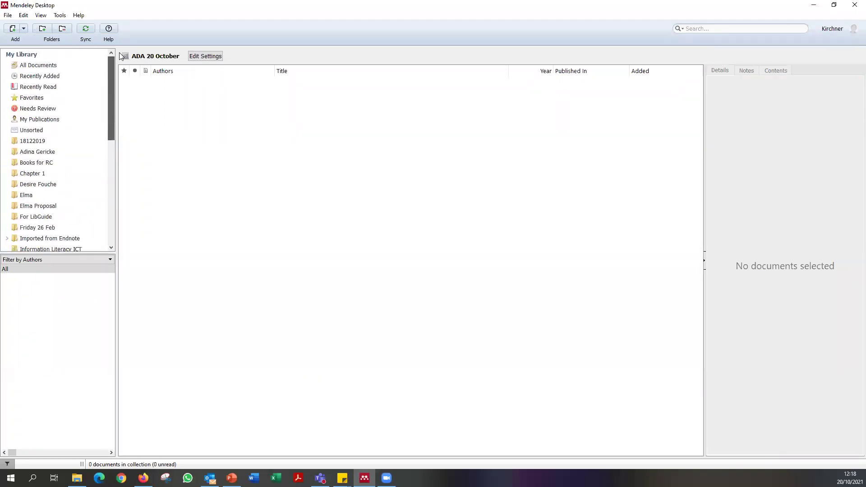
pyautogui.scroll(-5, 95, 90)
pyautogui.scroll(5, 86, 158)
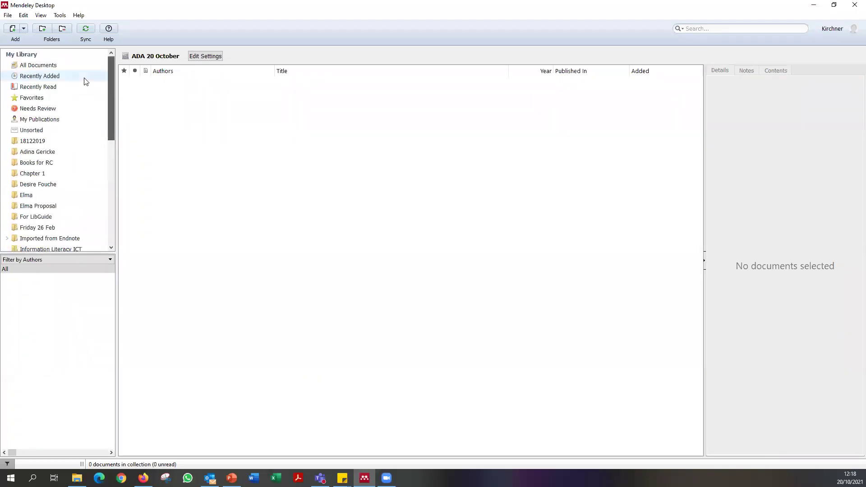
pyautogui.scroll(-5, 85, 81)
pyautogui.scroll(5, 130, 90)
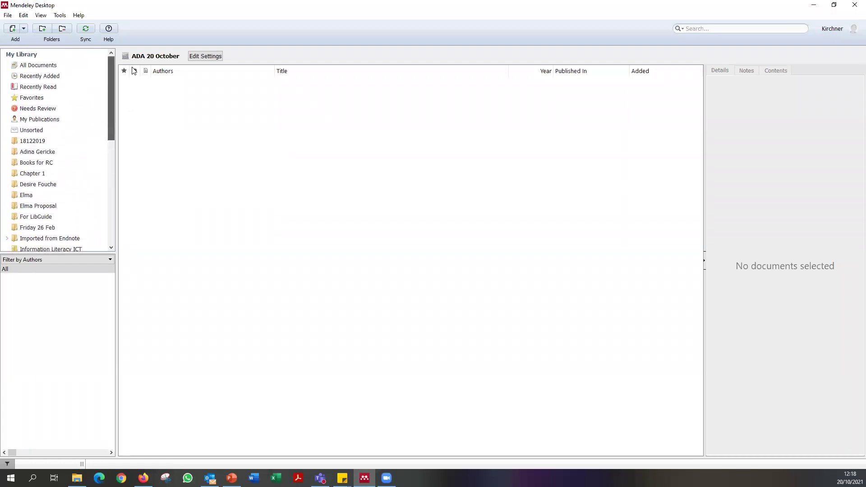
pyautogui.scroll(-5, 120, 163)
pyautogui.scroll(2, 52, 181)
pyautogui.moveTo(113, 156); pyautogui.dragTo(120, 95)
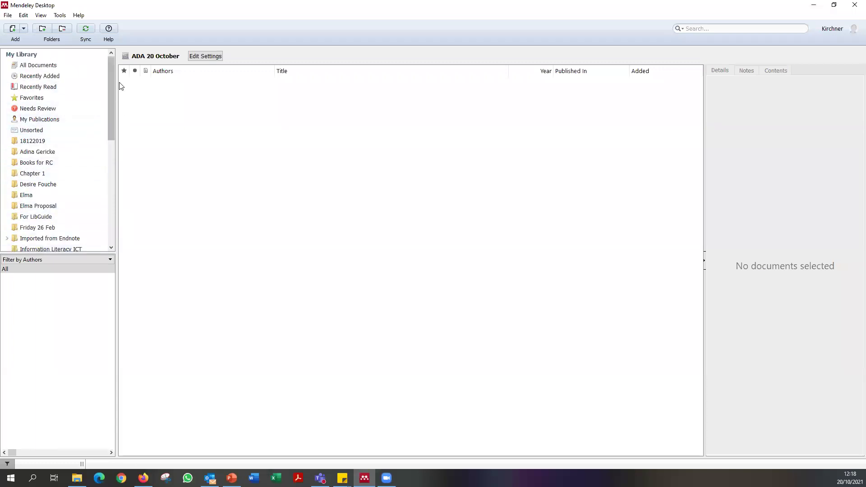
pyautogui.click(71, 67)
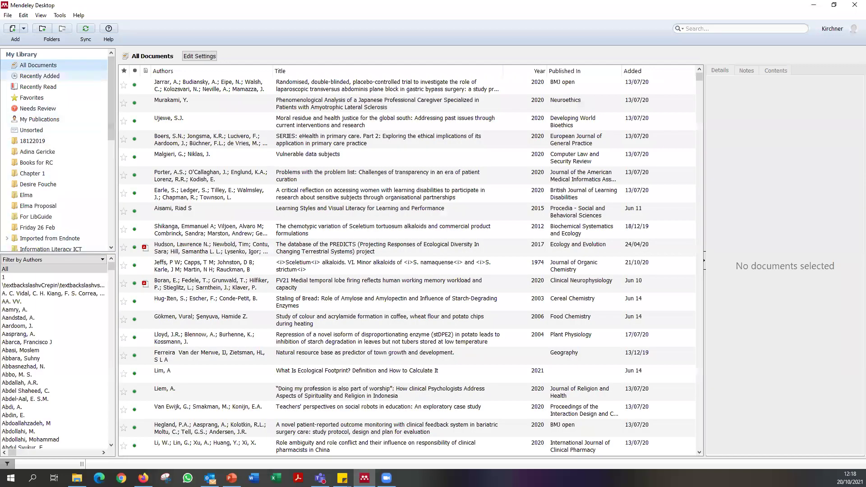
pyautogui.scroll(-6, 65, 157)
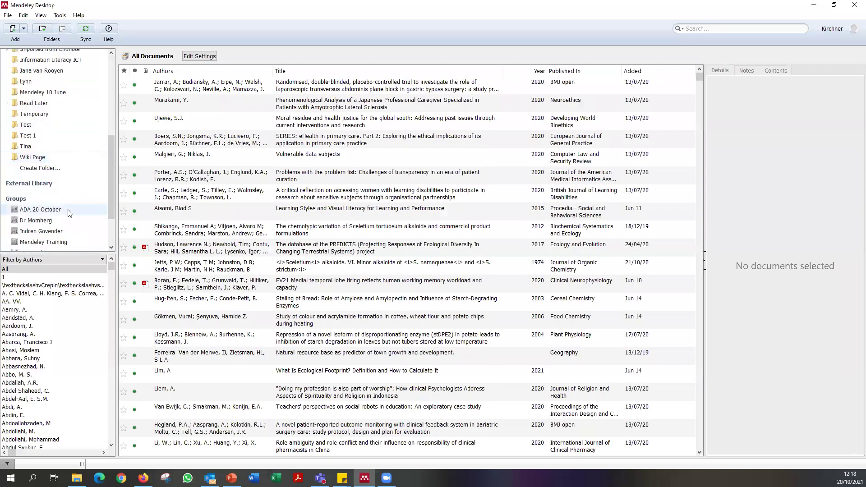
# Show and hide the ADA 20 October group's settings, then list All Documents again.
pyautogui.click(64, 212)
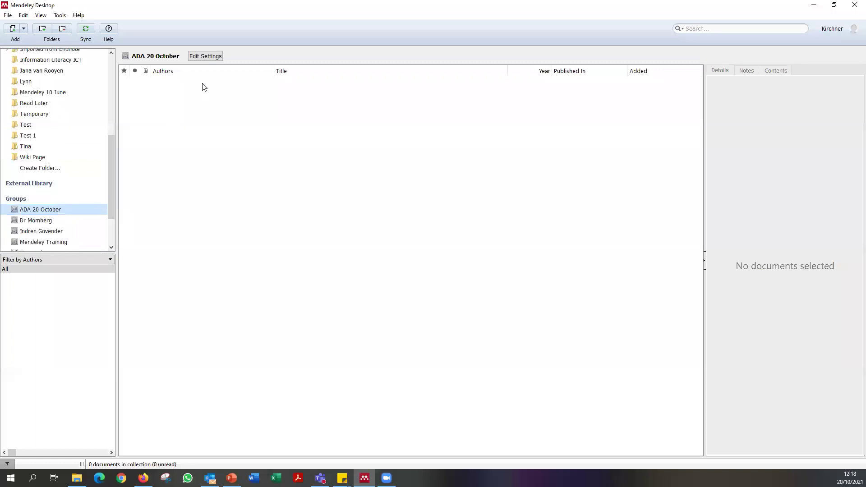
pyautogui.click(206, 57)
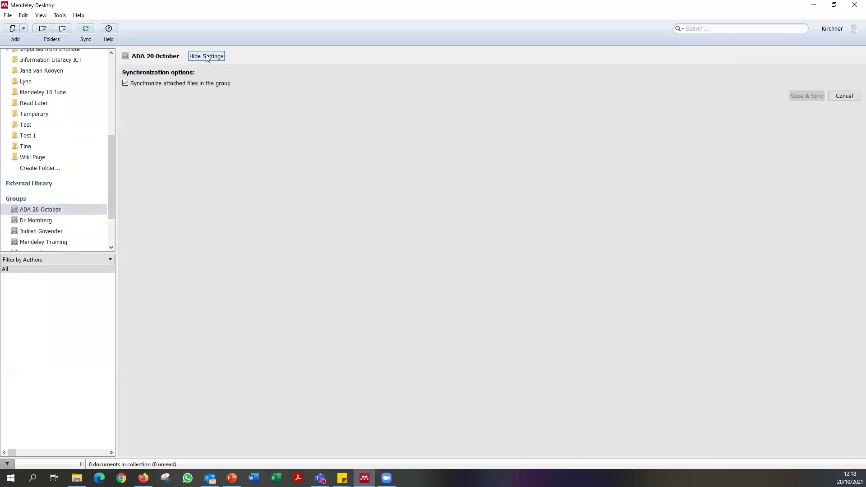
pyautogui.click(207, 57)
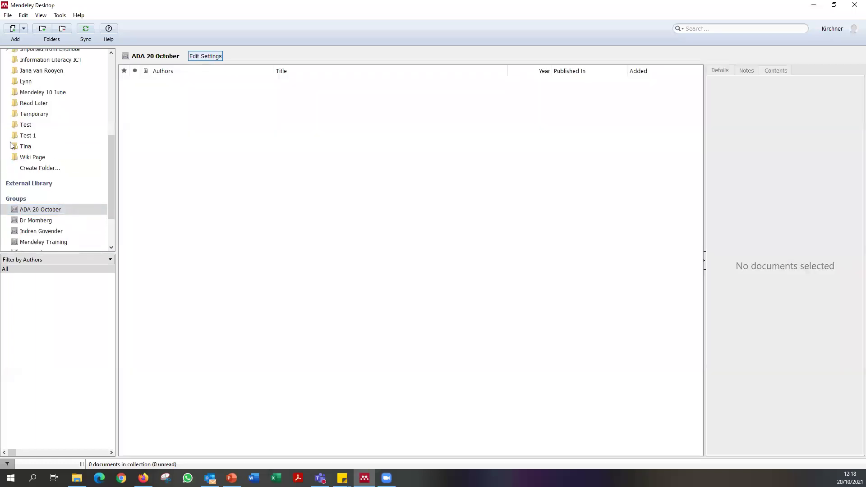
pyautogui.scroll(6, 52, 90)
pyautogui.click(45, 66)
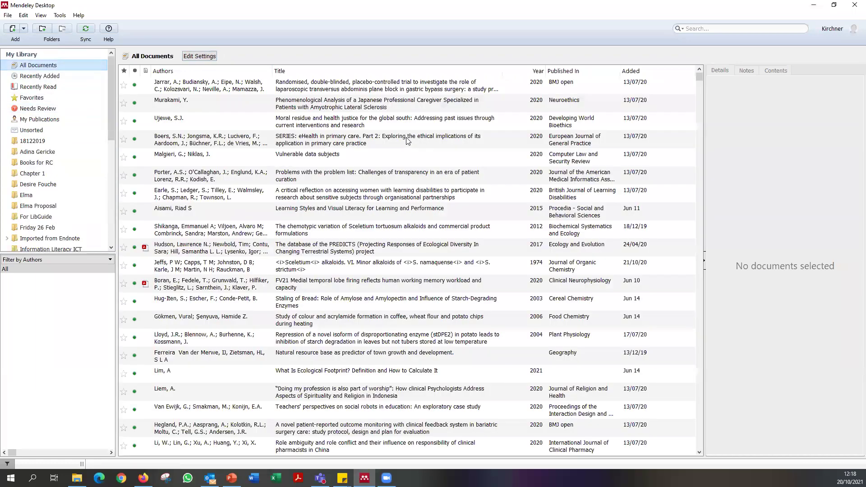
pyautogui.scroll(-7, 576, 205)
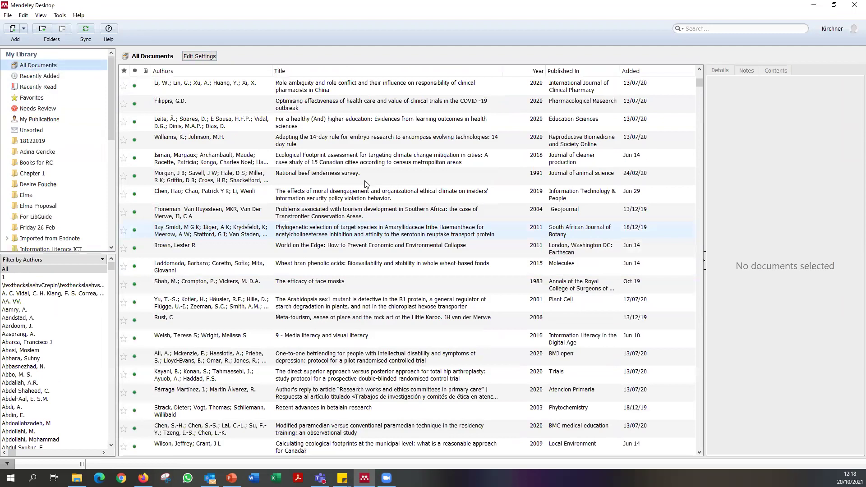
pyautogui.scroll(7, 368, 185)
# Open the Moral residue and health justice article in a widened Details panel and inspect its title and author.
pyautogui.click(312, 122)
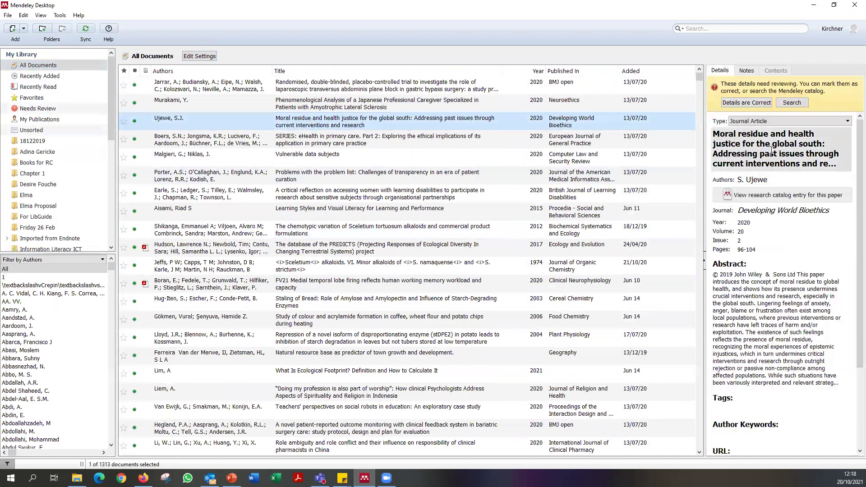
pyautogui.moveTo(704, 151); pyautogui.dragTo(452, 168)
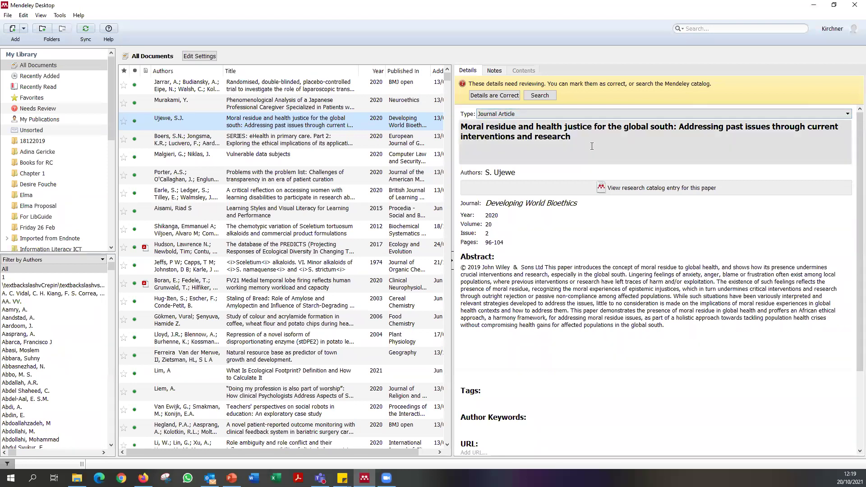
pyautogui.click(573, 137)
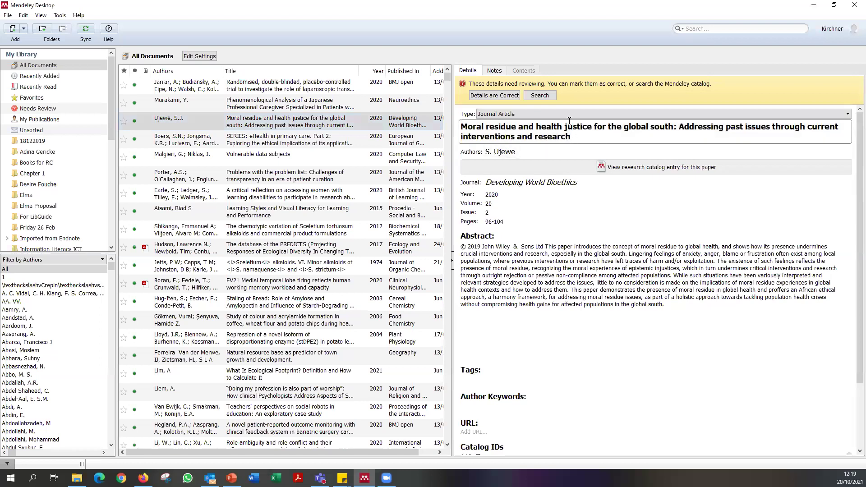
pyautogui.click(542, 153)
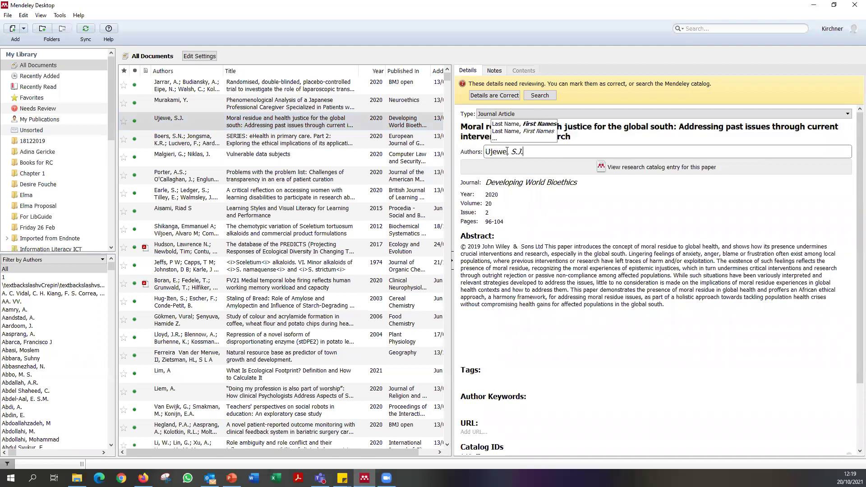
pyautogui.moveTo(486, 152); pyautogui.dragTo(511, 162)
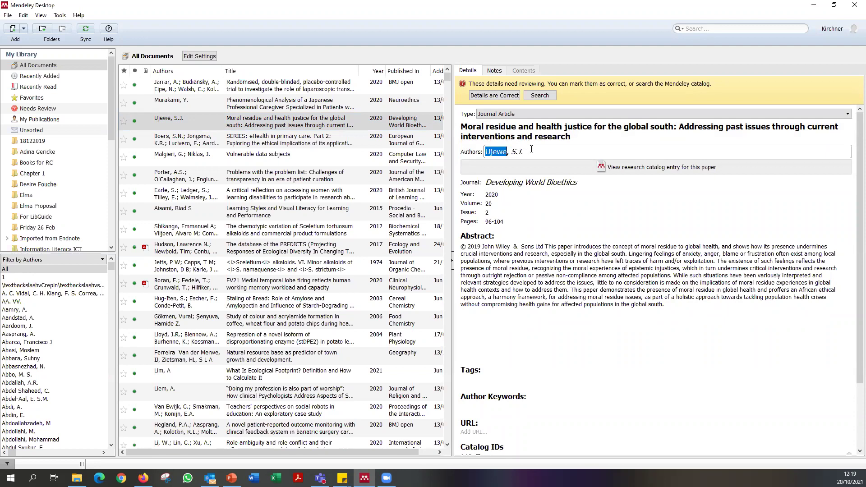
pyautogui.click(538, 153)
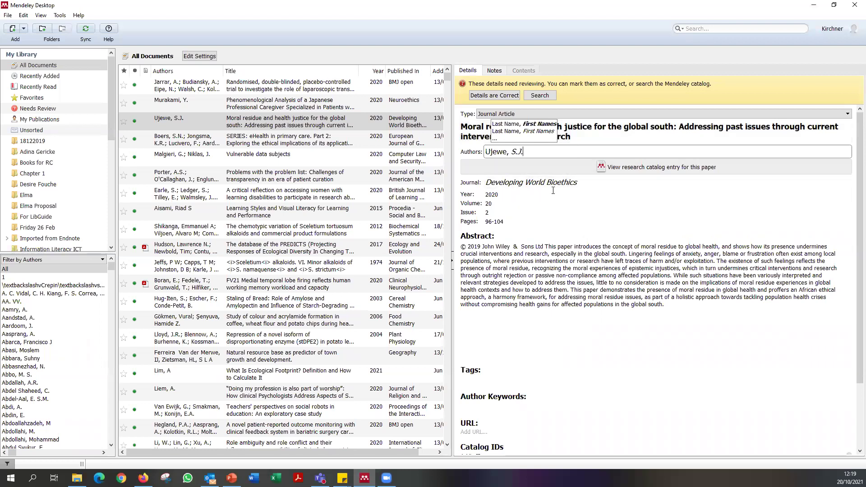
pyautogui.hotkey('shift', 'Tab')
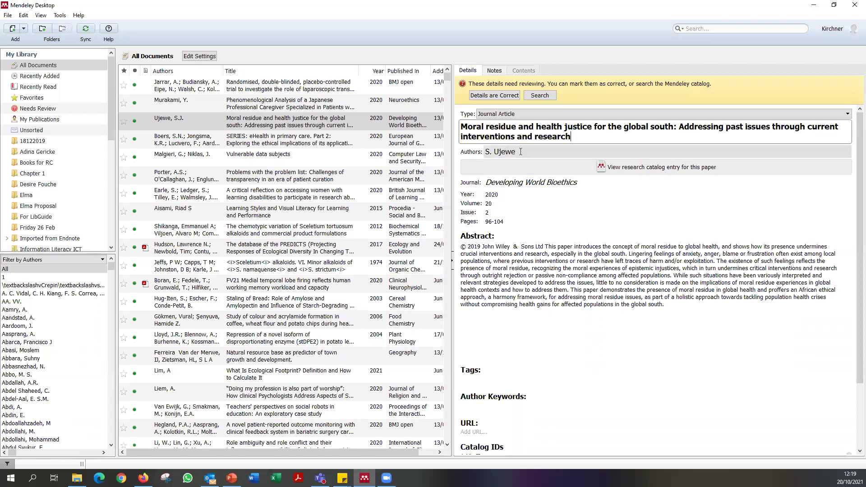
pyautogui.click(538, 155)
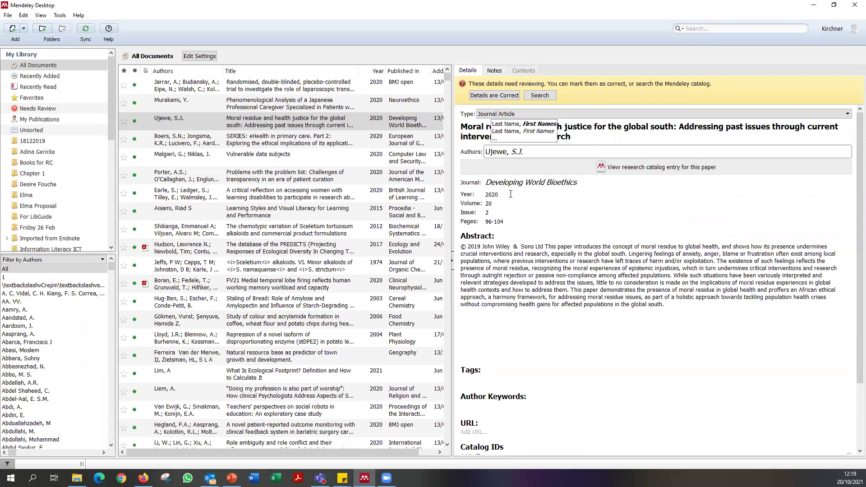
# Check the Year 2020, Volume 20, Issue 2 and Pages 96-104 fields.
pyautogui.click(511, 194)
pyautogui.click(503, 203)
pyautogui.click(500, 214)
pyautogui.press('Tab')
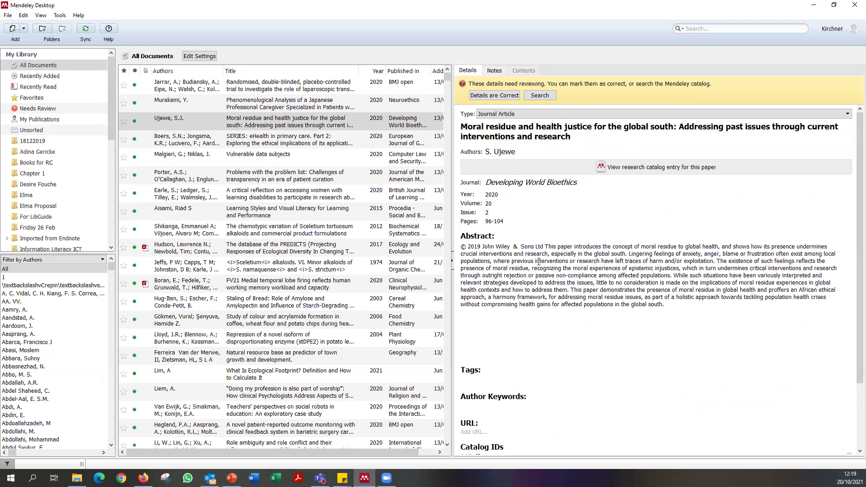
# Scroll the Details pane to Catalog IDs and place the cursor in the DOI field.
pyautogui.scroll(-3, 553, 314)
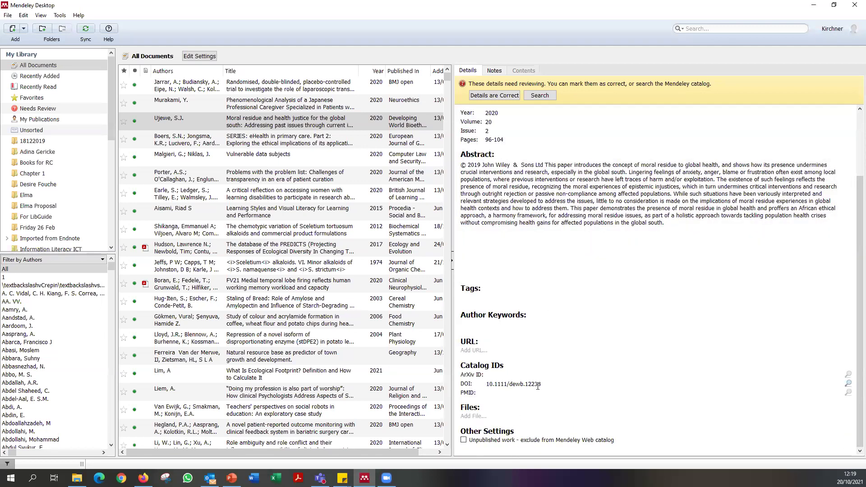
pyautogui.moveTo(486, 384); pyautogui.dragTo(572, 382)
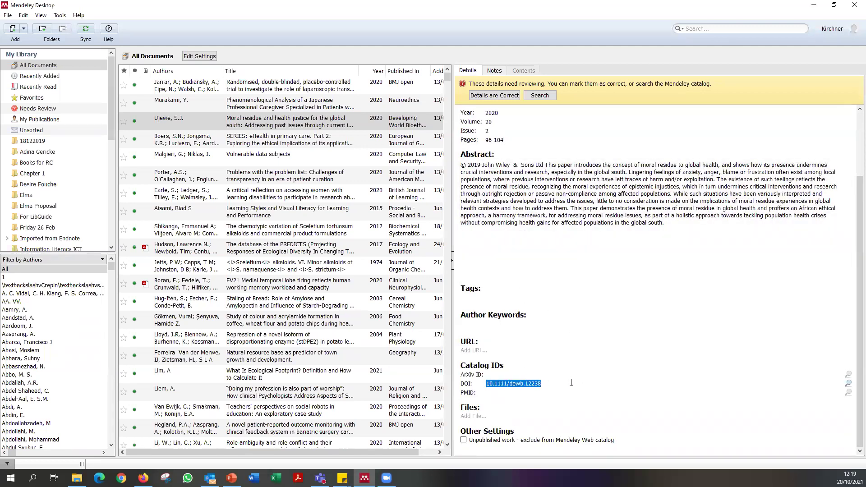
pyautogui.click(544, 387)
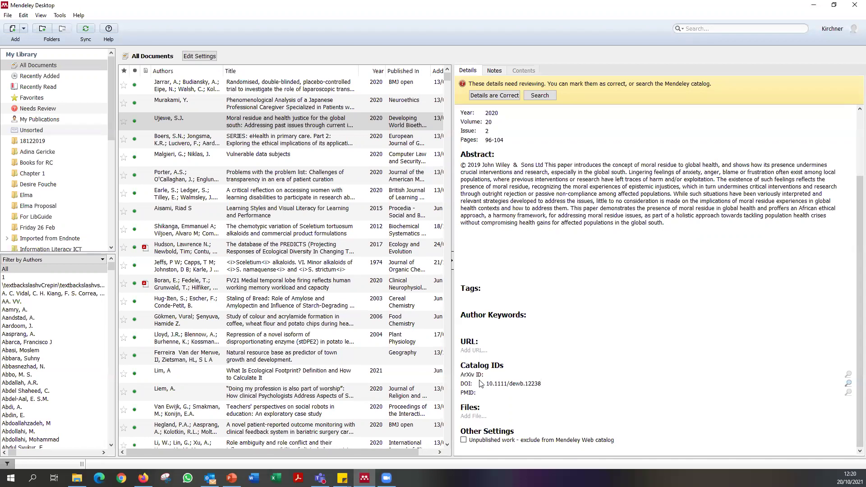
pyautogui.moveTo(487, 383); pyautogui.dragTo(540, 384)
pyautogui.click(557, 381)
pyautogui.hotkey('shift', 'Right')
pyautogui.press('End')
pyautogui.write('https:/')
pyautogui.write('/doi.org')
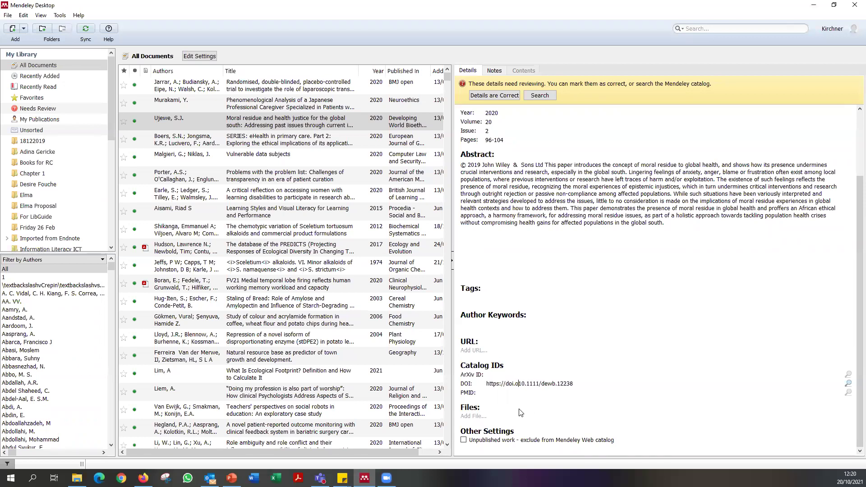
pyautogui.write('/')
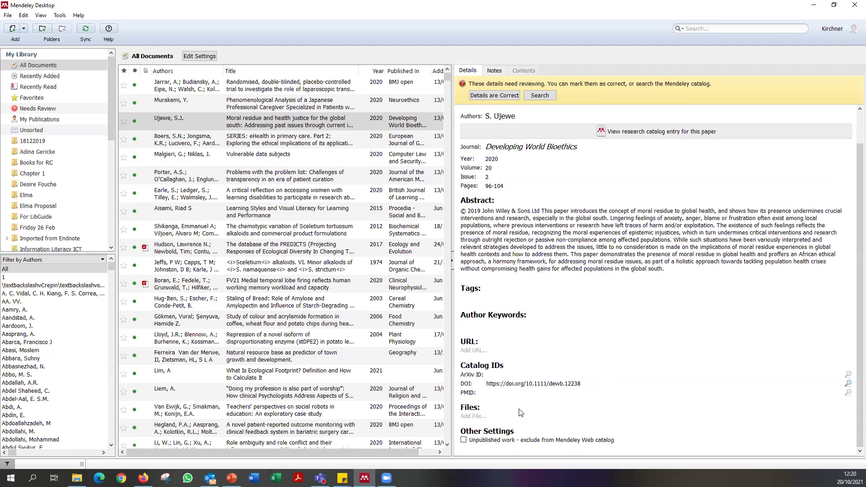
pyautogui.hotkey('ctrl', 'a')
pyautogui.hotkey('ctrl', 'c')
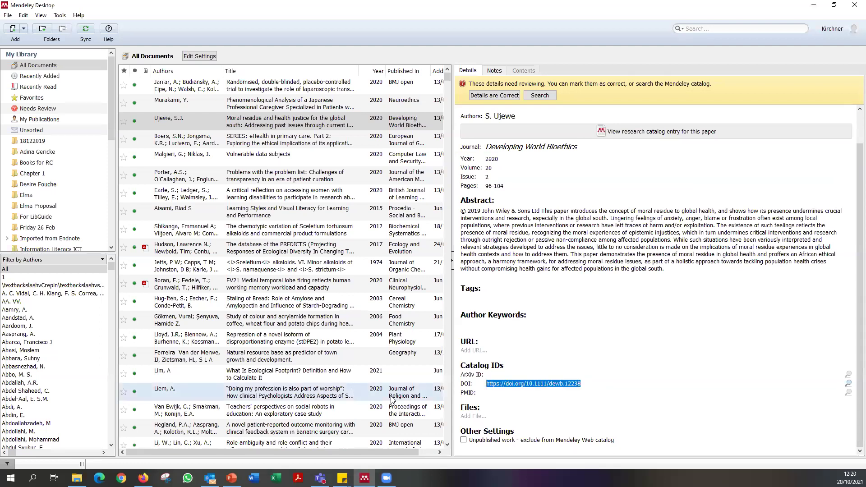
pyautogui.click(143, 478)
pyautogui.click(118, 12)
pyautogui.hotkey('ctrl', 'v')
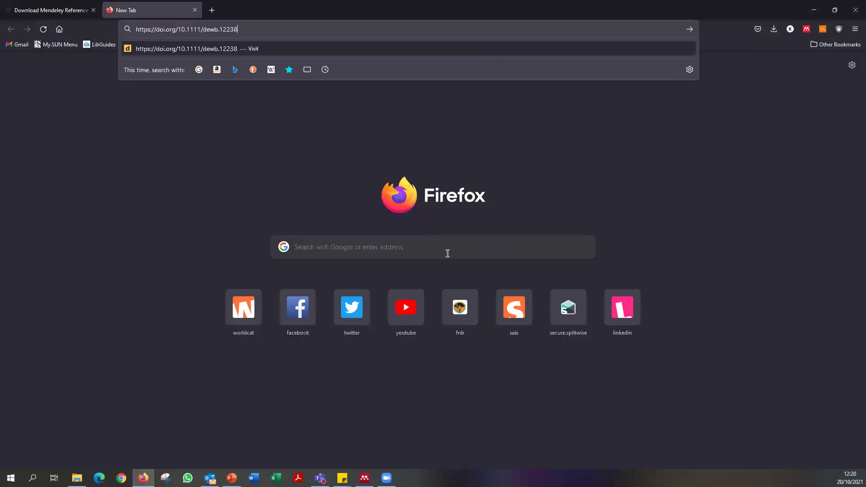
pyautogui.press('Return')
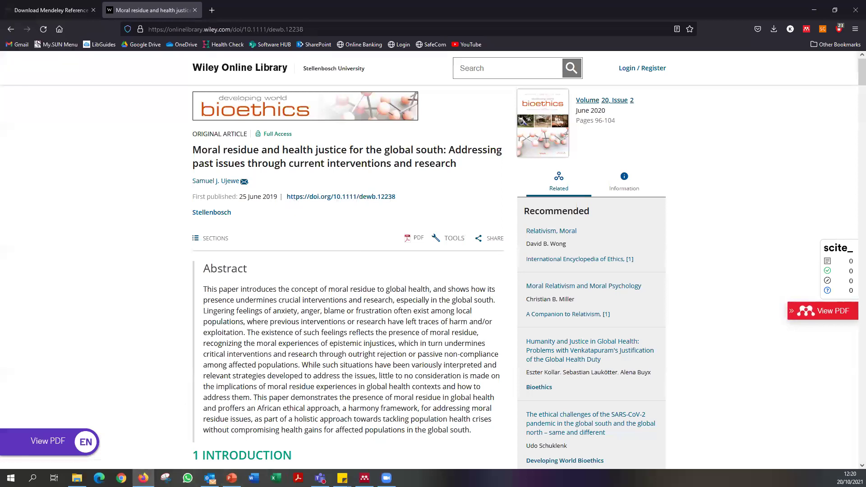
pyautogui.hotkey('alt', 'Tab')
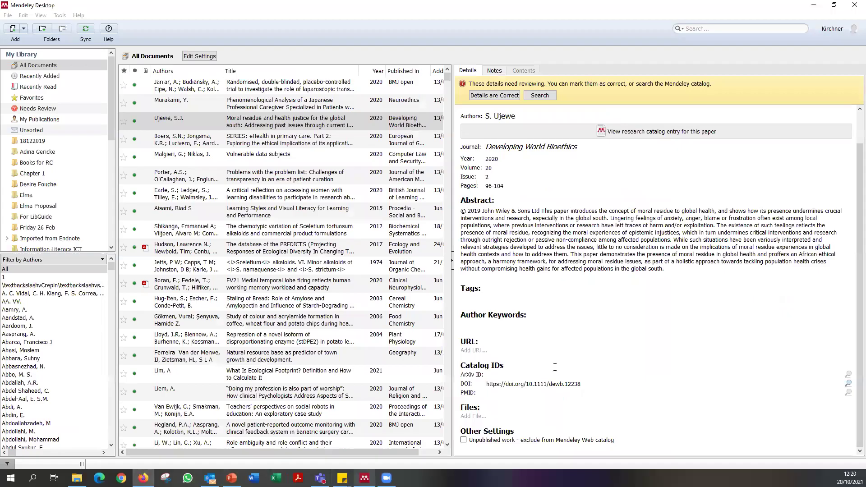
# Select the Murakami record, then the laparoscopic TAP block trial record, and open the Tools menu.
pyautogui.click(357, 107)
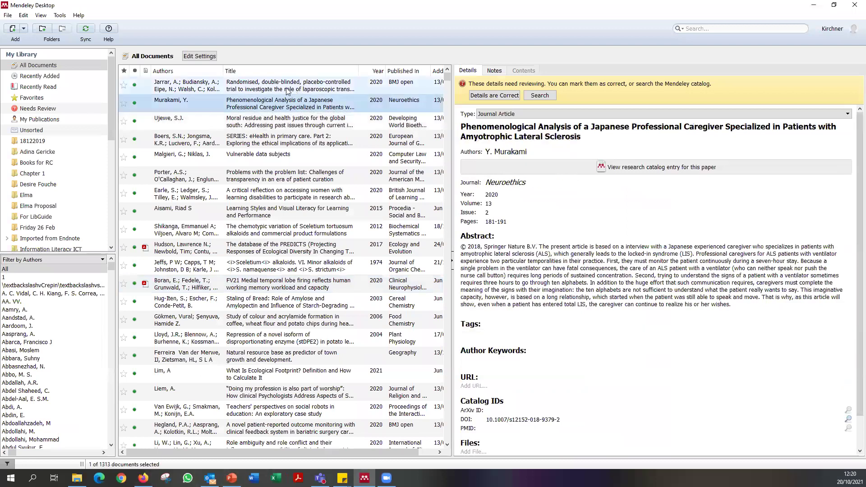
pyautogui.click(279, 92)
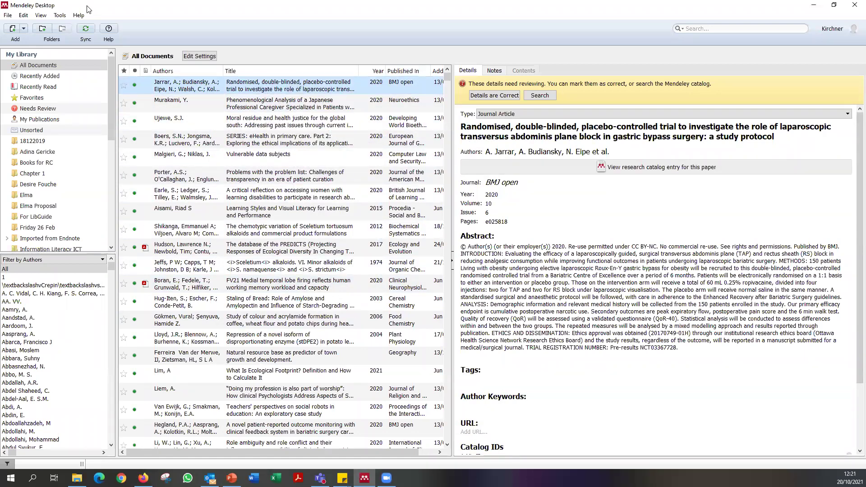
pyautogui.click(61, 16)
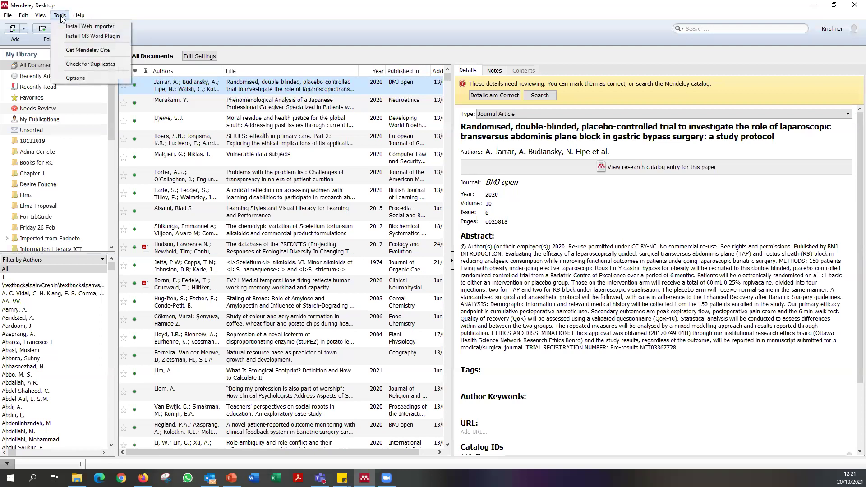
# Choose Install Web Importer, get it for Firefox, and restore the browser to a smaller window.
pyautogui.click(96, 27)
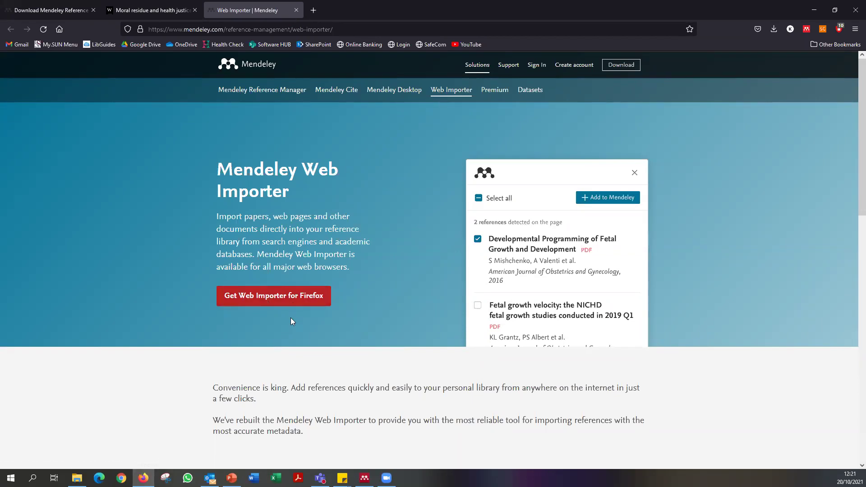
pyautogui.click(289, 301)
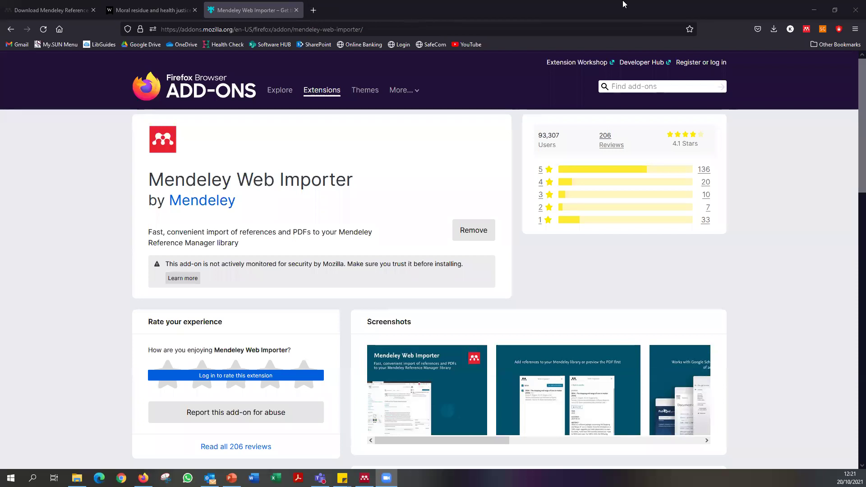
pyautogui.doubleClick(689, 4)
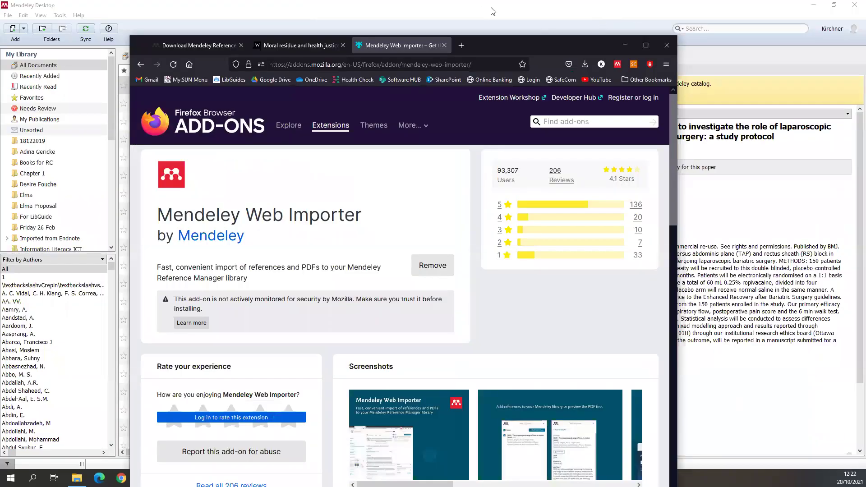
# Close the Web Importer and Wiley tabs, maximise Firefox, and go to library.sun.ac.za.
pyautogui.click(445, 45)
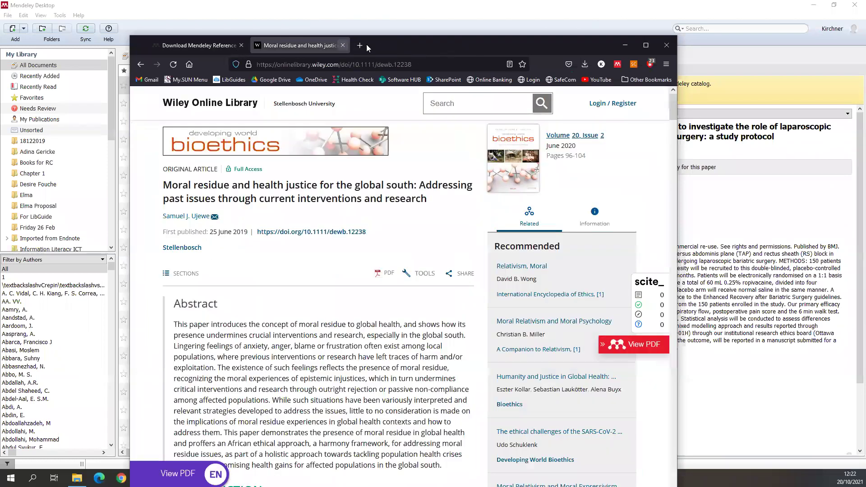
pyautogui.click(343, 45)
pyautogui.doubleClick(316, 46)
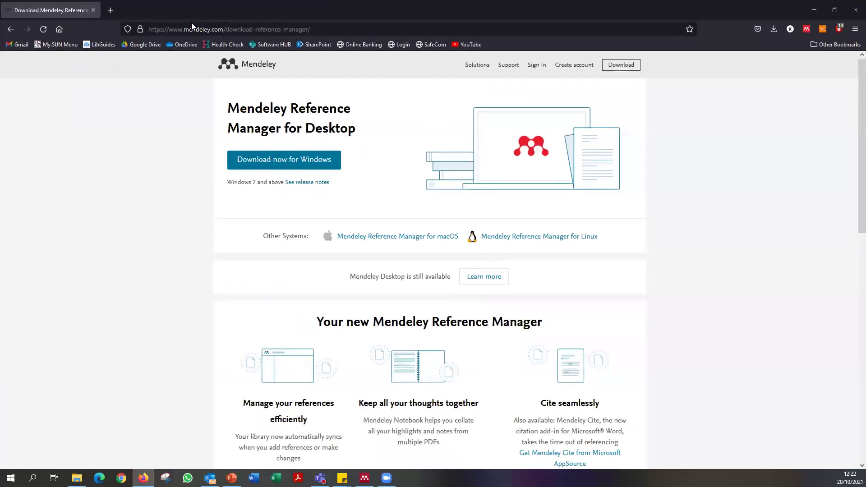
pyautogui.click(191, 27)
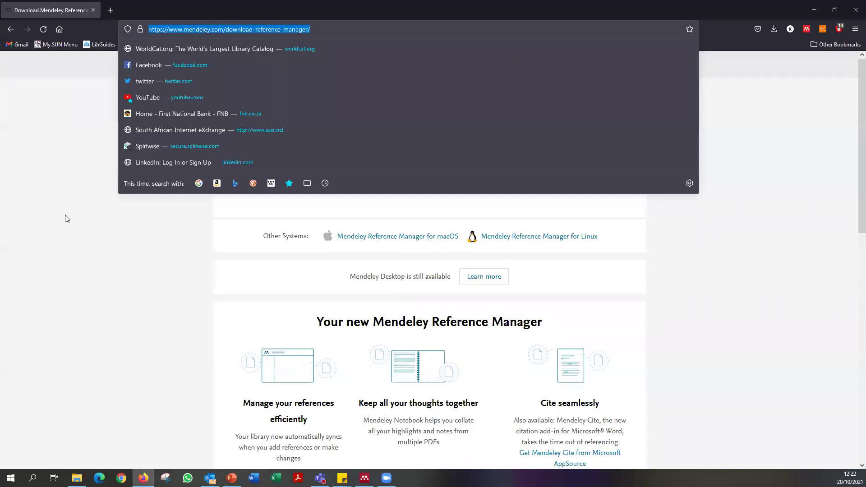
pyautogui.write('library.sun.ac.za/')
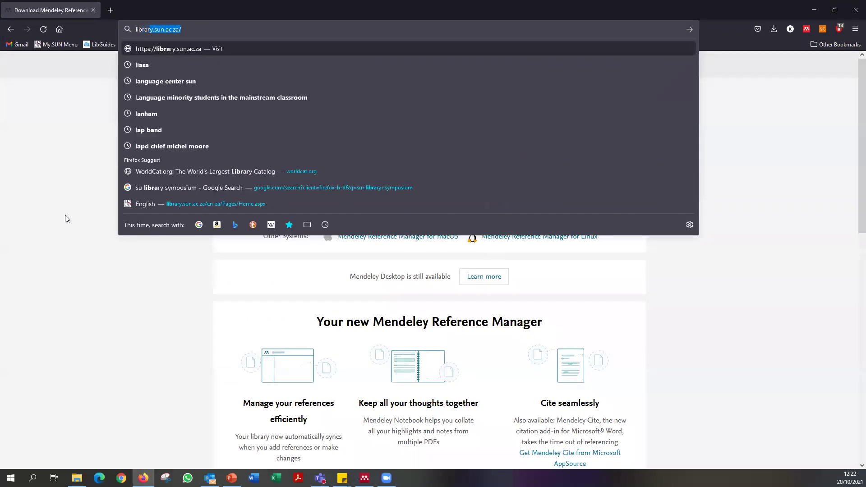
pyautogui.press('Return')
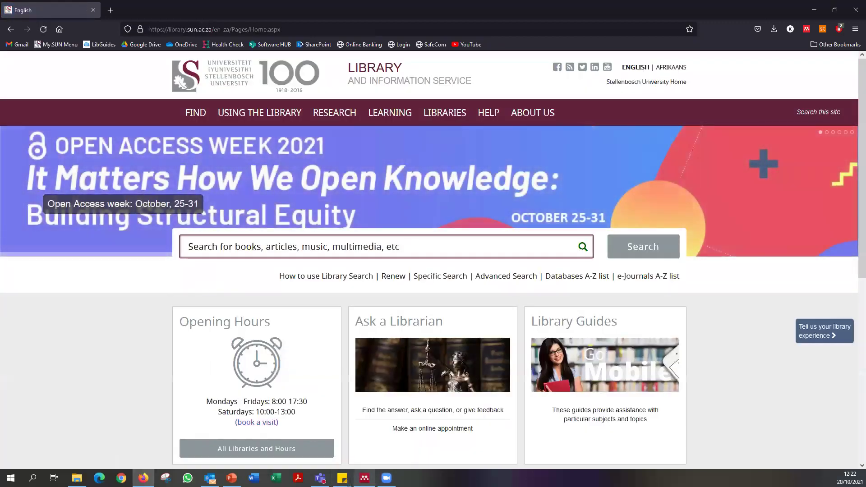
pyautogui.moveTo(364, 478)
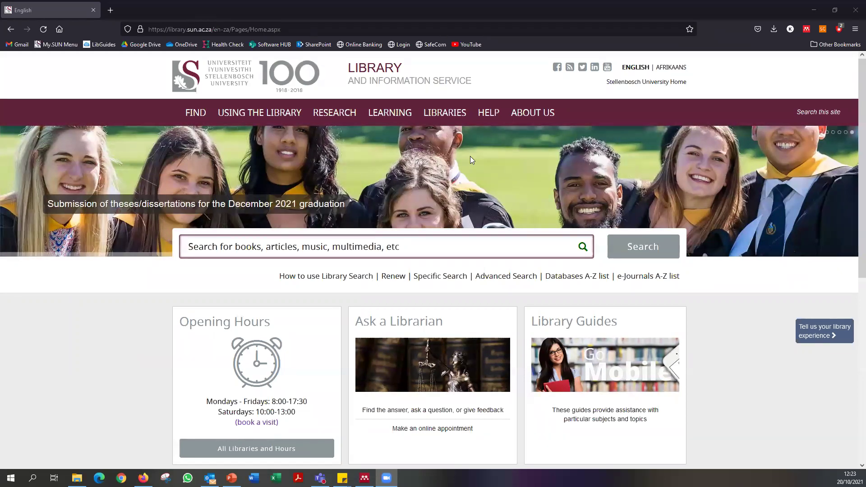
# Search for "ghost stories" AND myth*, highlighting myth* to explain truncation.
pyautogui.click(268, 248)
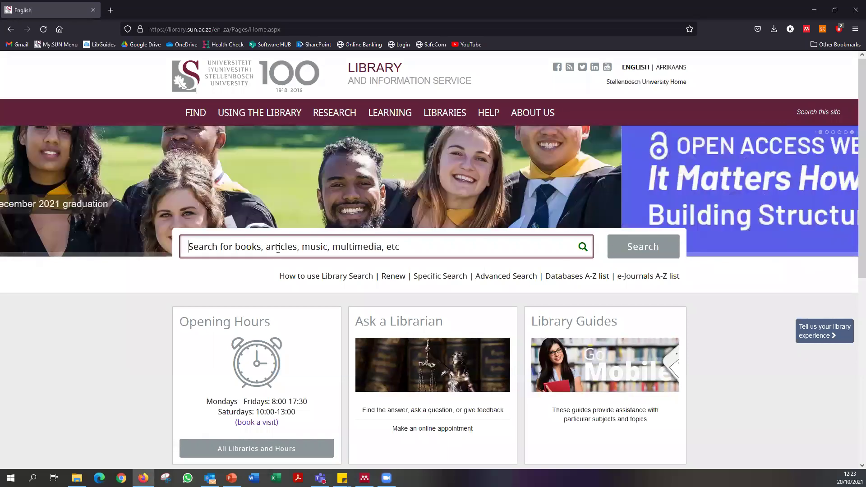
pyautogui.write('"ghost stories" ')
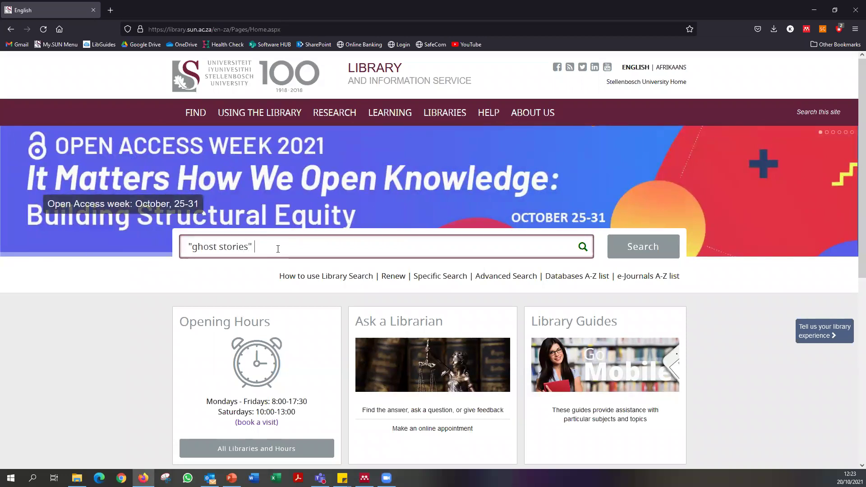
pyautogui.write('AND my')
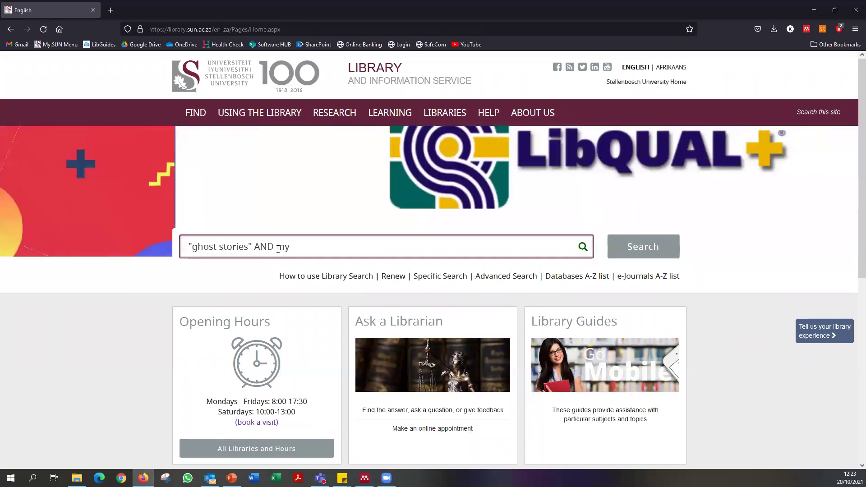
pyautogui.write('th*')
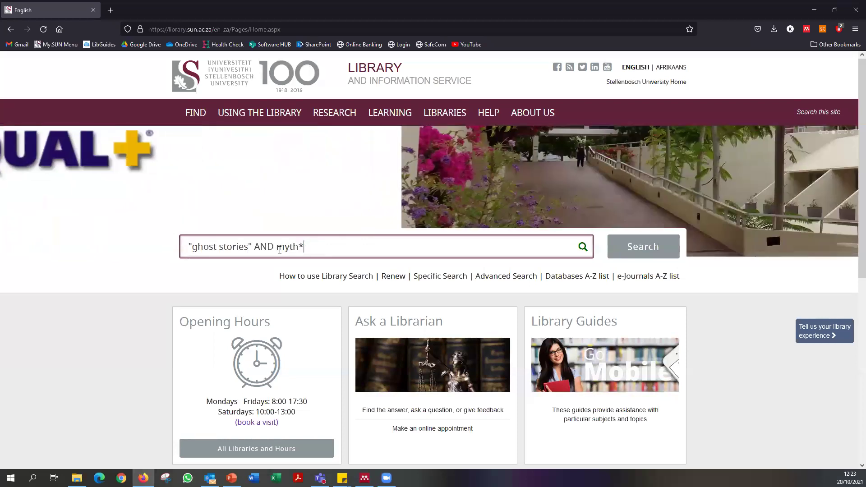
pyautogui.moveTo(276, 246); pyautogui.dragTo(301, 246)
pyautogui.click(302, 247)
pyautogui.click(307, 253)
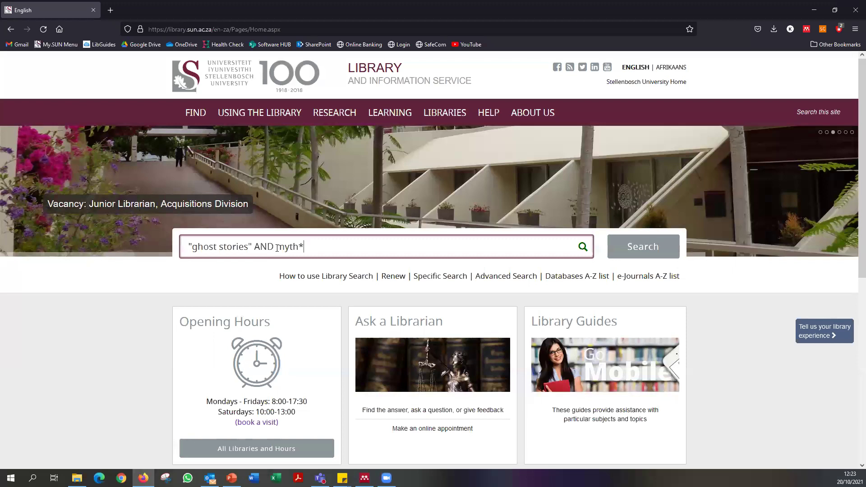
pyautogui.moveTo(275, 247); pyautogui.dragTo(311, 248)
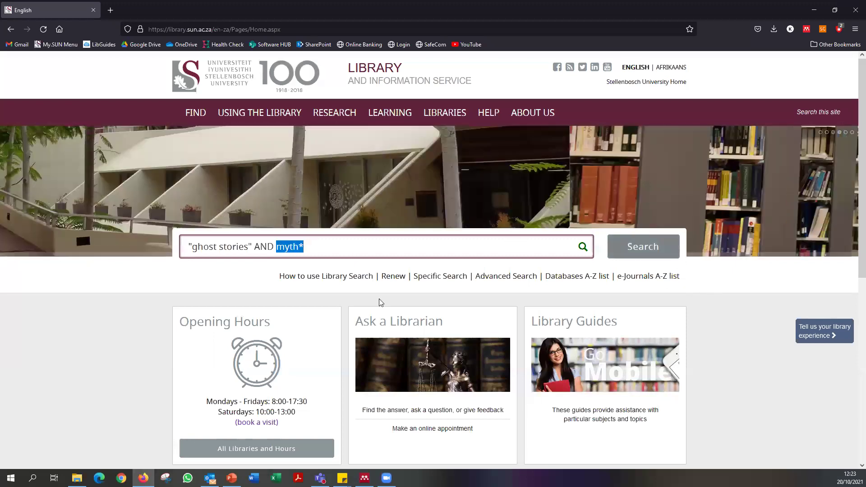
pyautogui.doubleClick(285, 247)
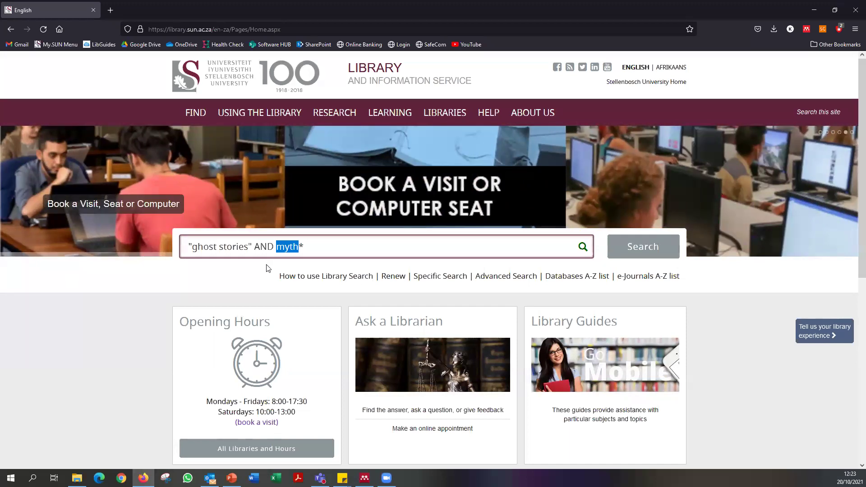
pyautogui.click(247, 290)
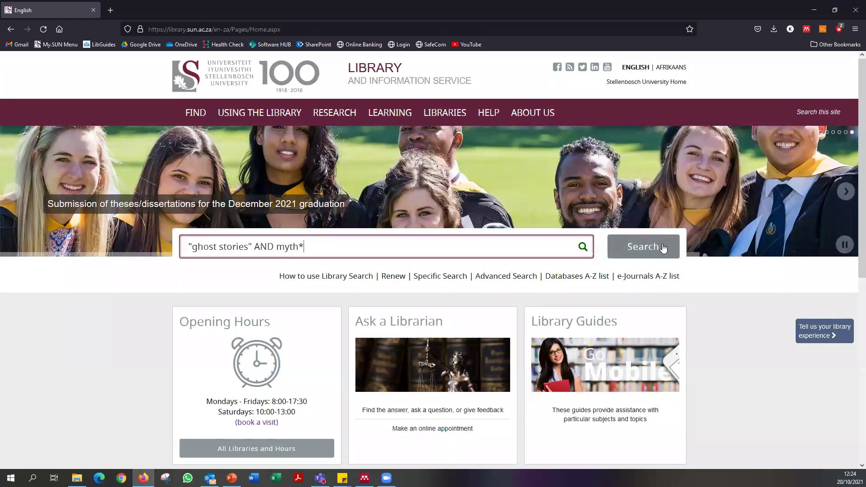
pyautogui.click(648, 249)
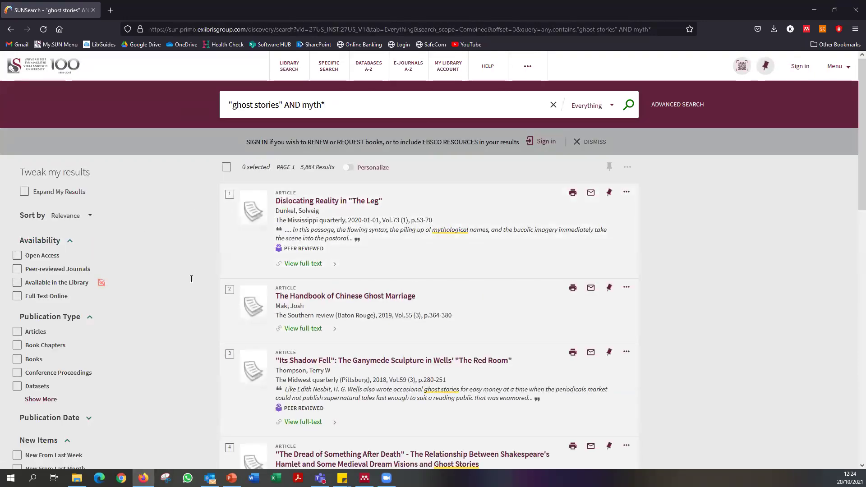
# Filter the "ghost stories" AND myth* results to Books, leaving 6 results, and browse them.
pyautogui.scroll(-2, 191, 279)
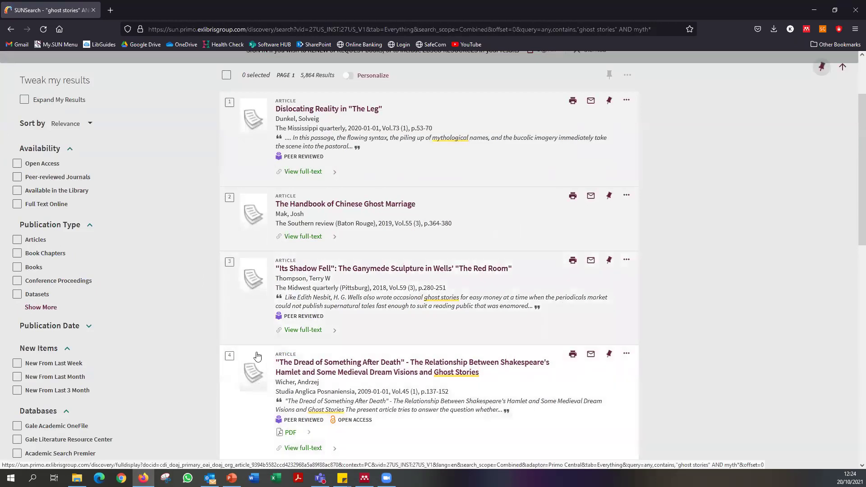
pyautogui.click(17, 267)
pyautogui.click(63, 453)
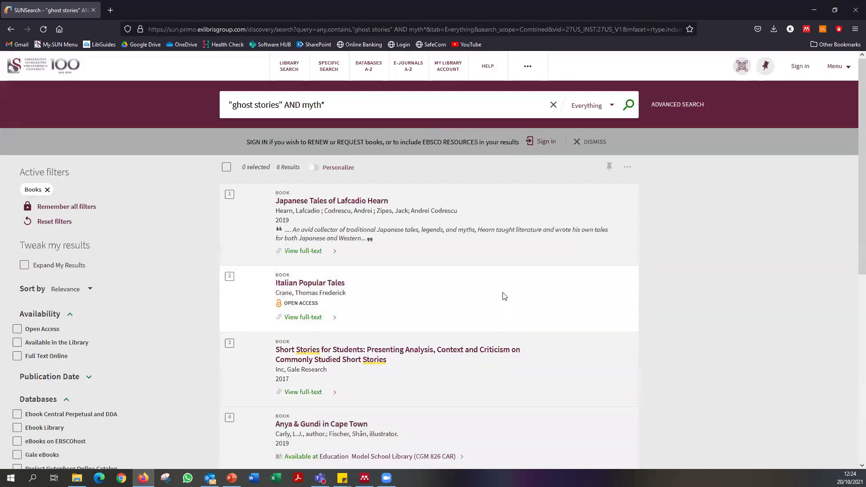
pyautogui.scroll(-2, 343, 240)
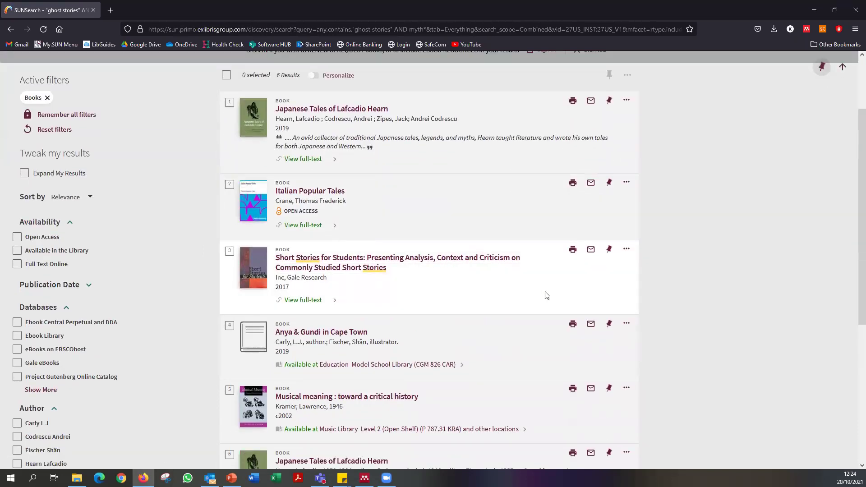
pyautogui.scroll(-4, 444, 289)
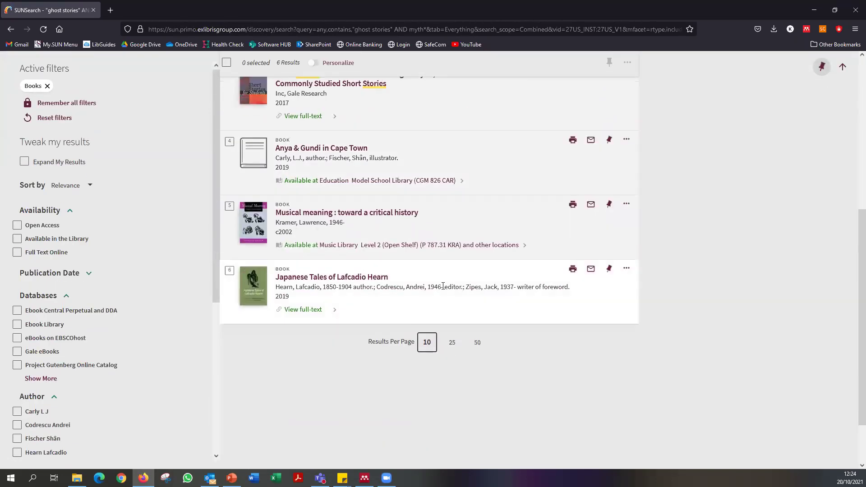
pyautogui.scroll(6, 417, 287)
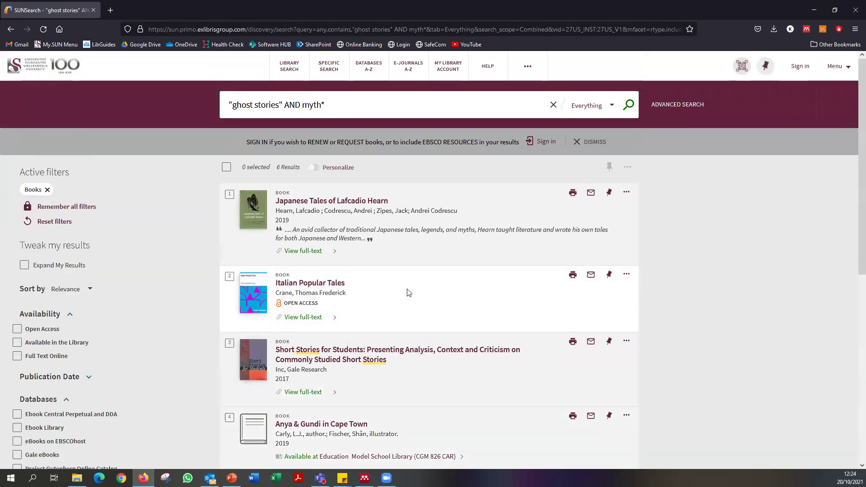
pyautogui.scroll(-2, 409, 292)
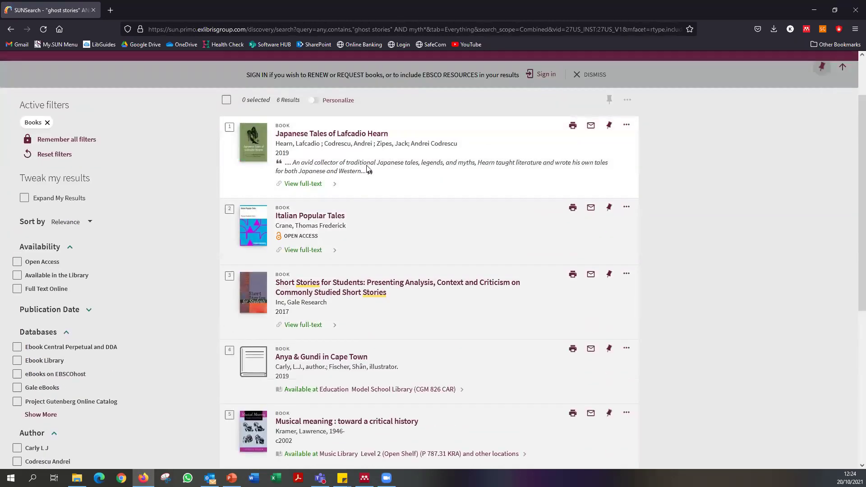
pyautogui.scroll(2, 367, 168)
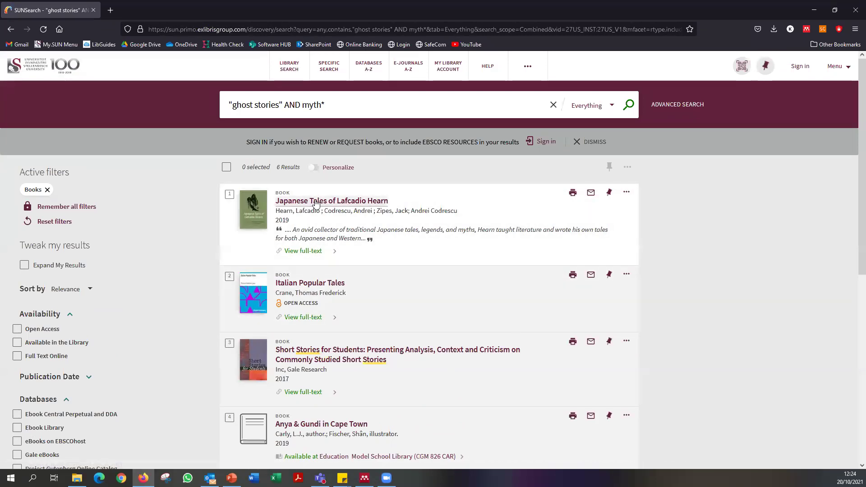
# Open the full record for Japanese Tales of Lafcadio Hearn.
pyautogui.click(316, 201)
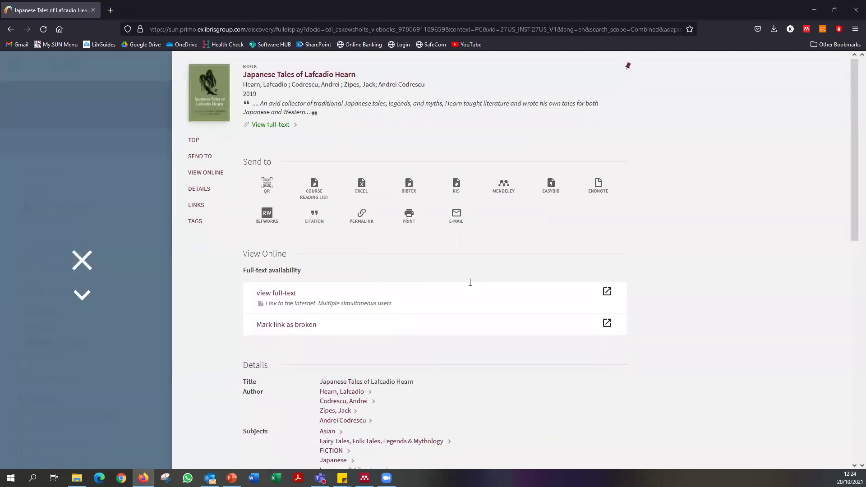
pyautogui.scroll(-10, 468, 284)
pyautogui.scroll(10, 468, 288)
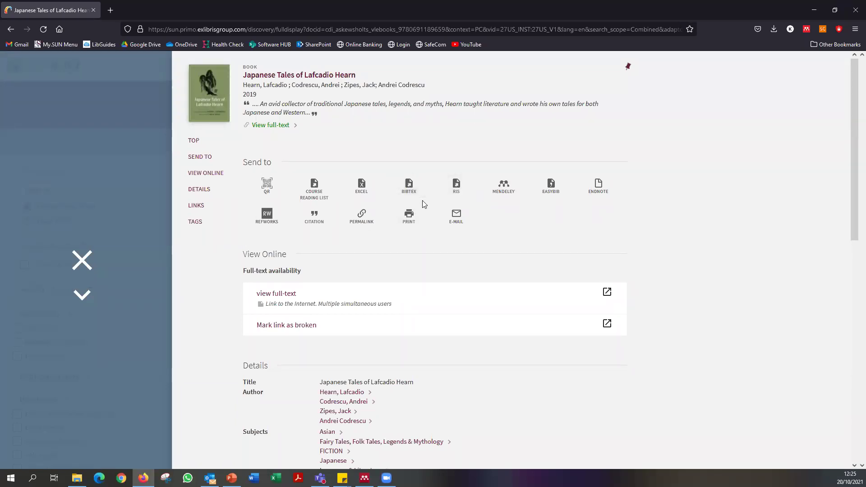
# Send the record to Mendeley and allow pop-ups for sun.primo.exlibrisgroup.com.
pyautogui.click(502, 189)
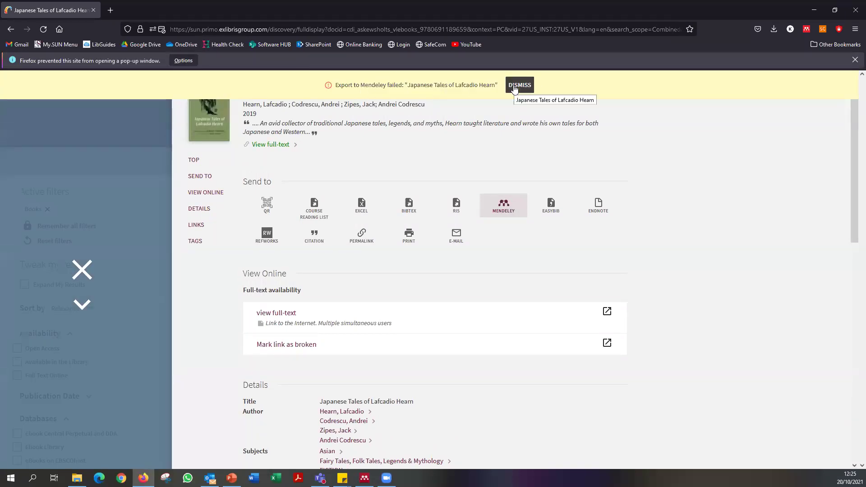
pyautogui.click(186, 60)
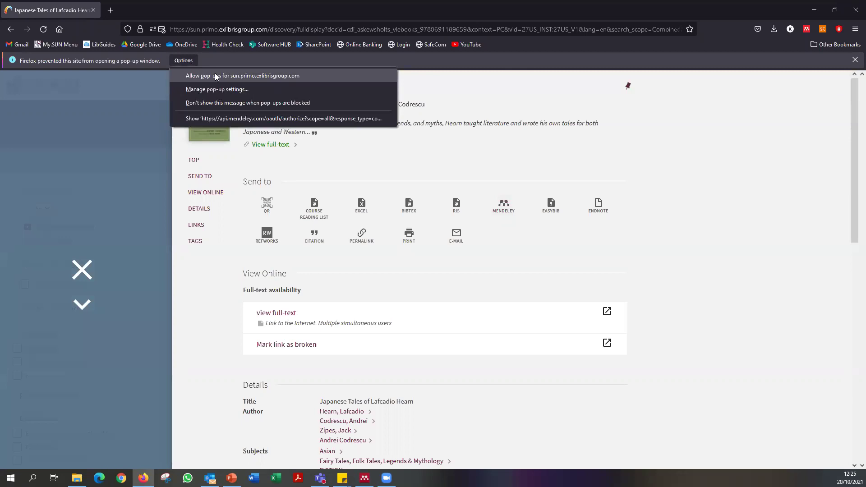
pyautogui.click(244, 77)
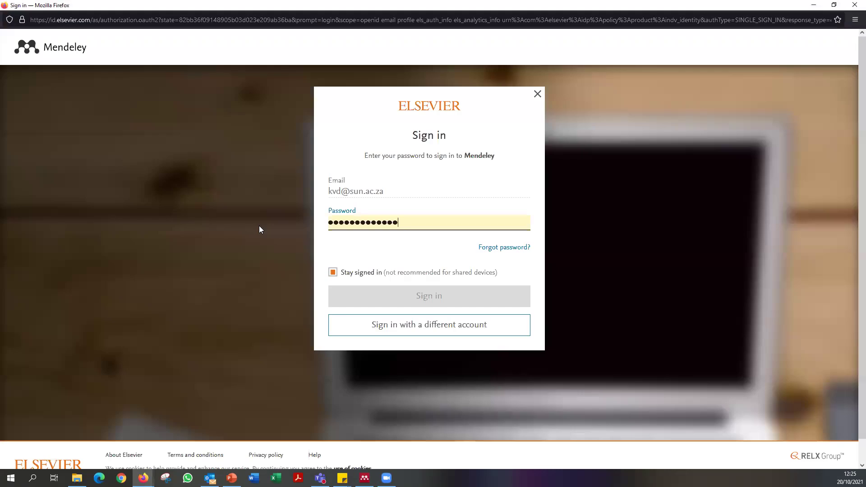
# Sign in to the Elsevier account with the account password and dismiss the save-login prompt.
pyautogui.click(436, 299)
pyautogui.click(420, 228)
pyautogui.hotkey('ctrl', 'a')
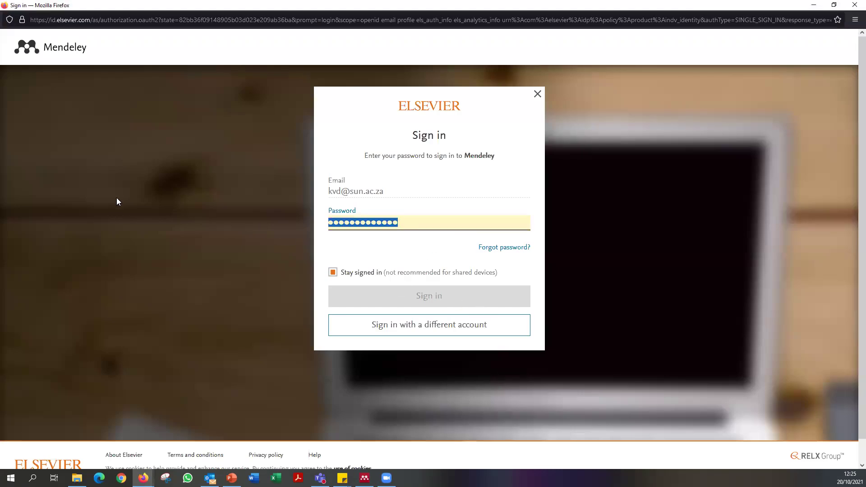
pyautogui.write('*')
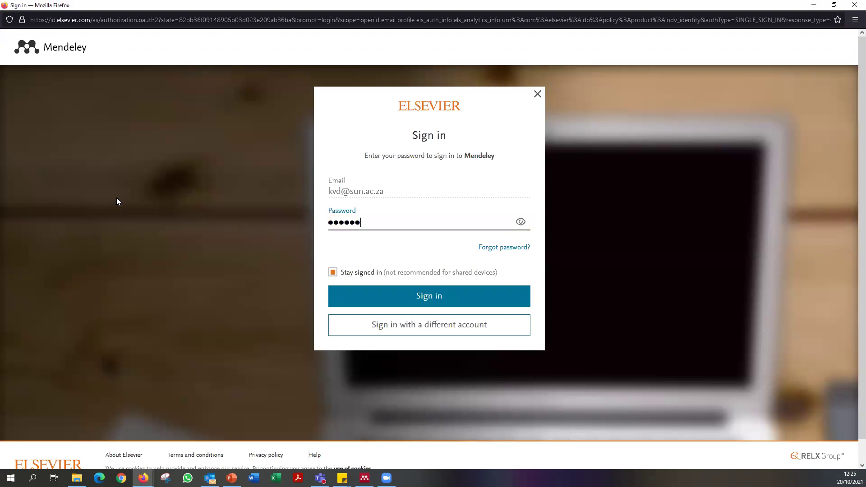
pyautogui.click(432, 306)
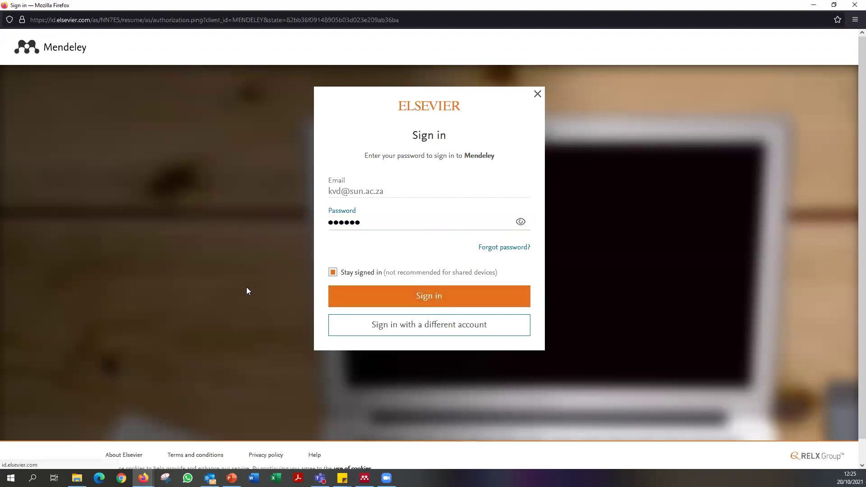
pyautogui.hotkey('ctrl', 'a')
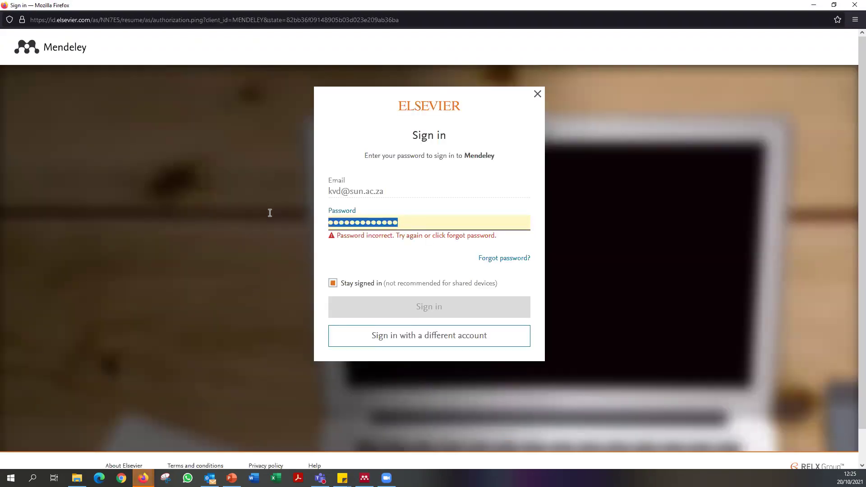
pyautogui.write('*********')
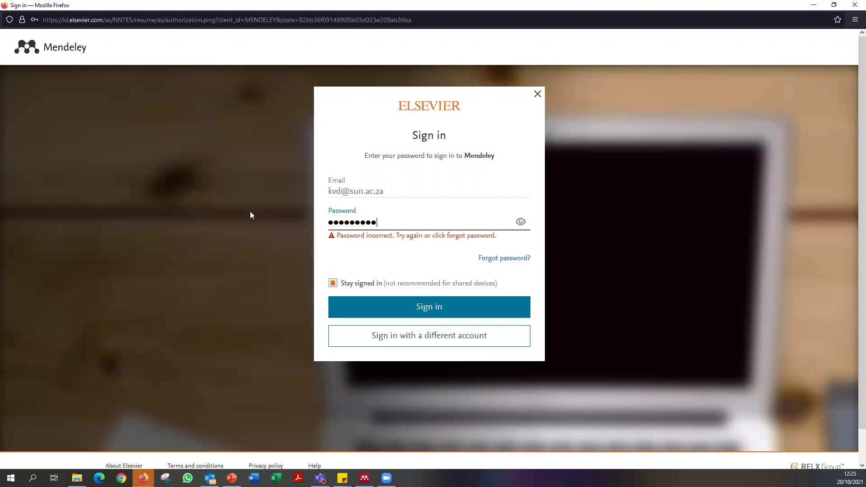
pyautogui.write('***')
pyautogui.press('Return')
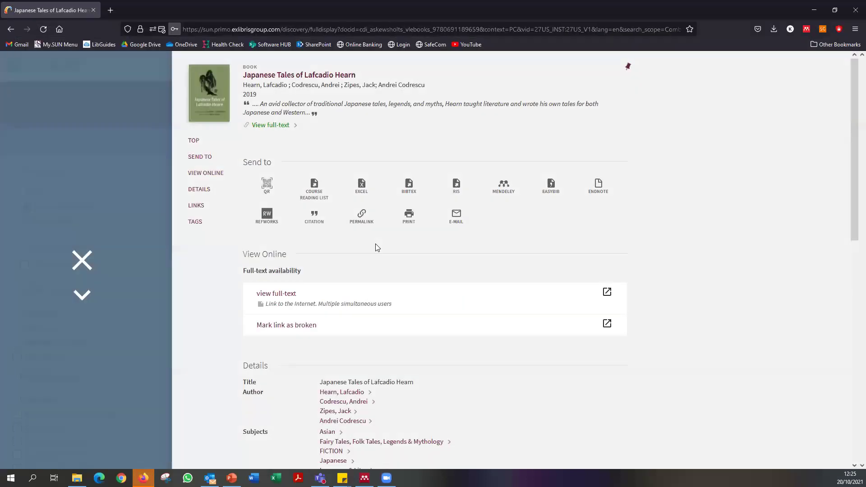
pyautogui.click(250, 142)
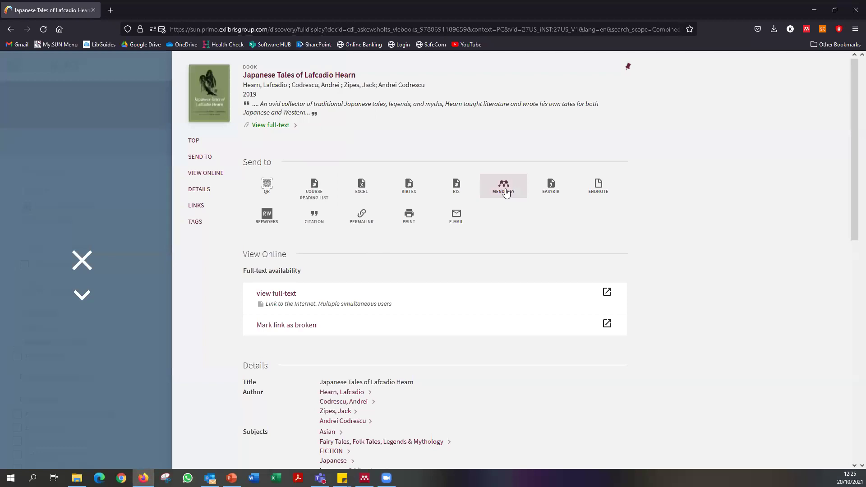
# Resend the Lafcadio Hearn record to Mendeley, authorise the export, and return to Mendeley Desktop.
pyautogui.click(504, 188)
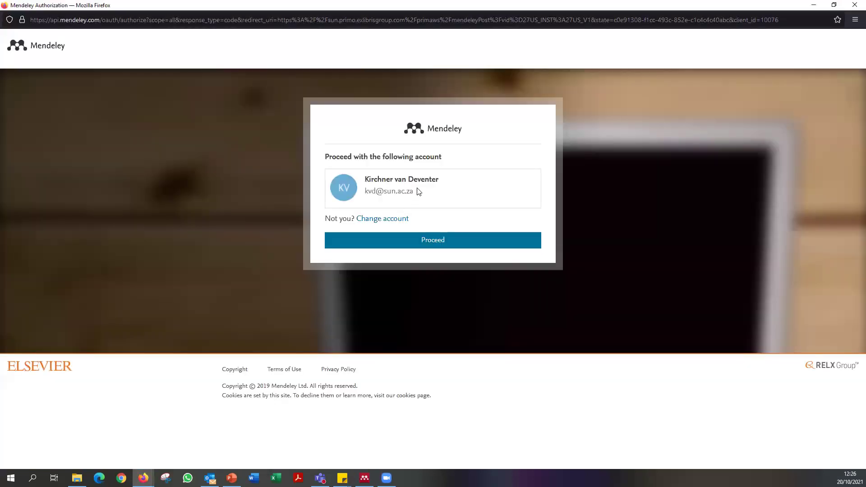
pyautogui.click(443, 246)
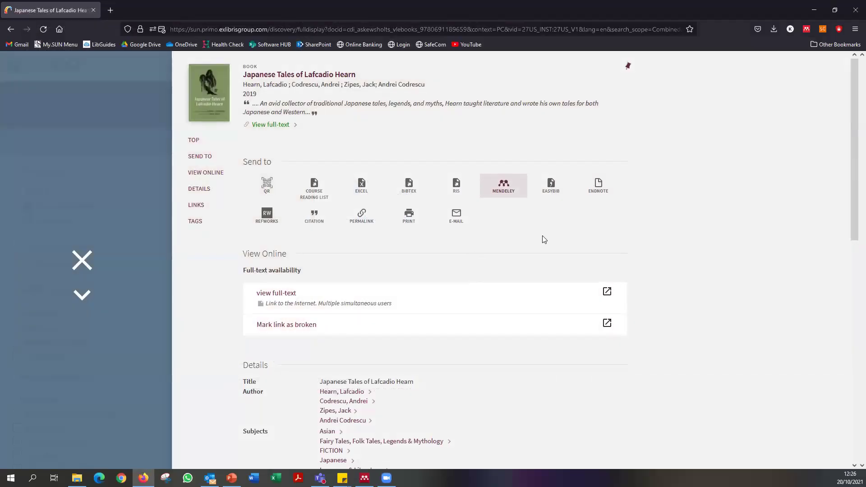
pyautogui.scroll(-10, 543, 236)
pyautogui.scroll(1, 530, 252)
pyautogui.scroll(10, 528, 255)
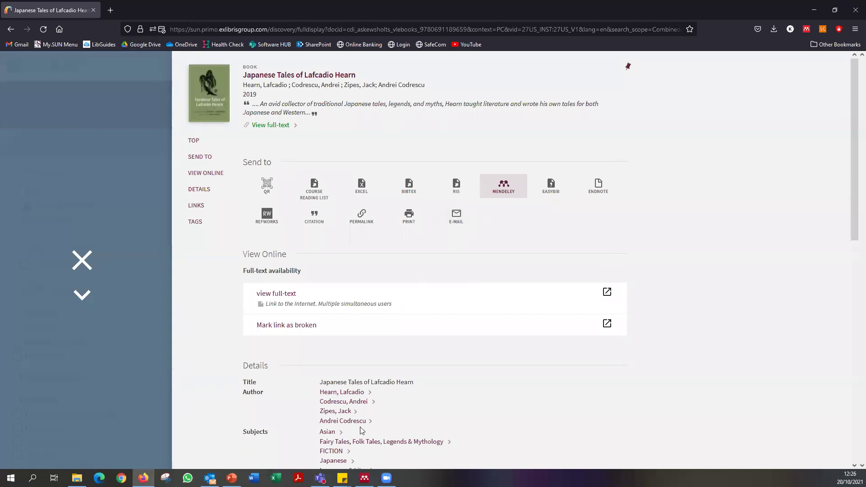
pyautogui.click(365, 479)
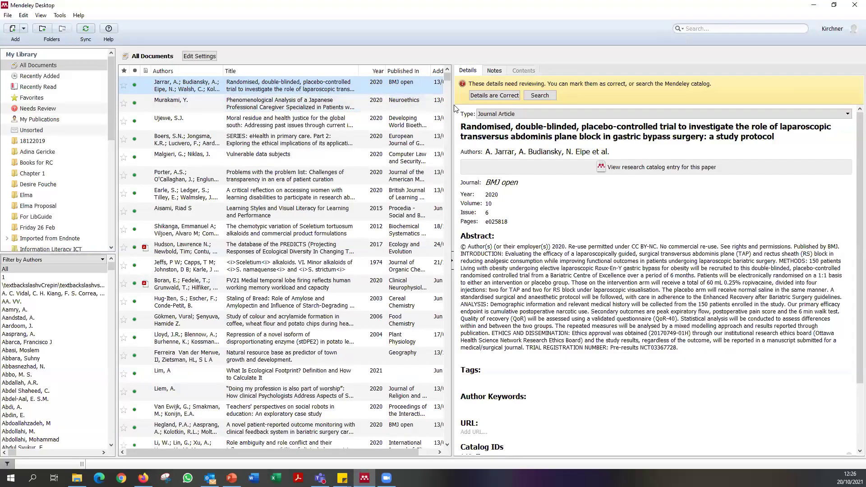
# Widen the document list, sync the library, sort by Added oldest first, and minimise Mendeley.
pyautogui.moveTo(452, 107); pyautogui.dragTo(759, 140)
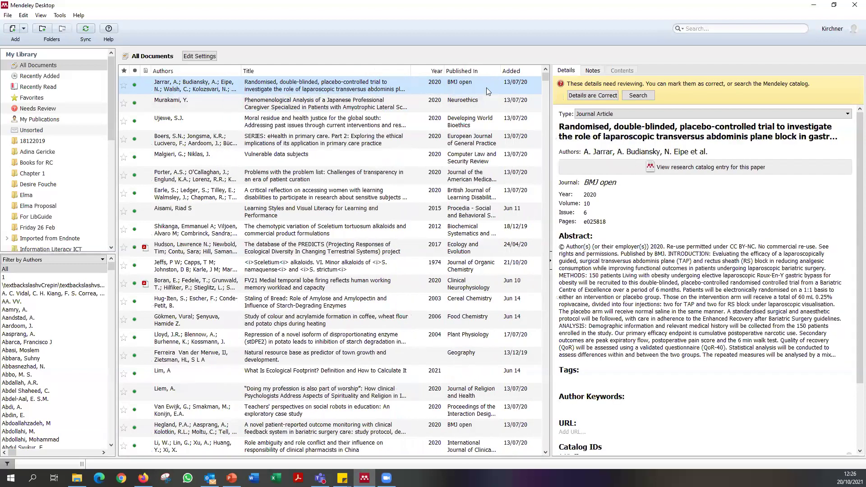
pyautogui.click(88, 30)
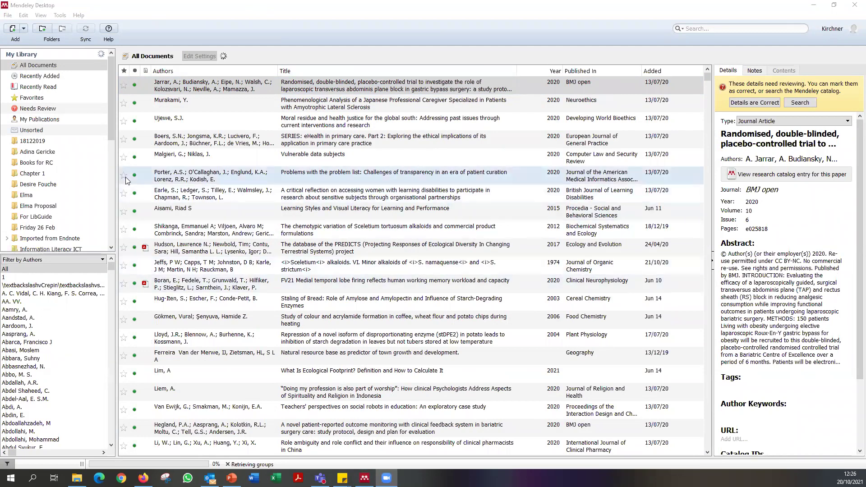
pyautogui.click(657, 72)
pyautogui.click(658, 72)
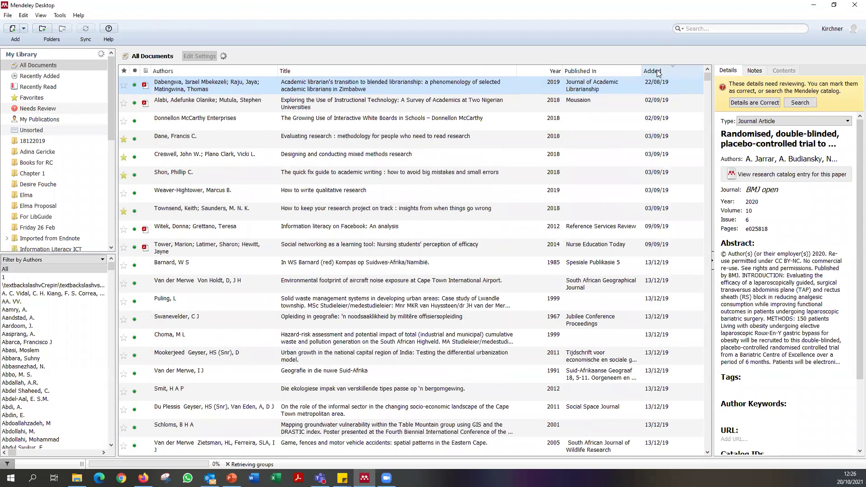
pyautogui.click(657, 72)
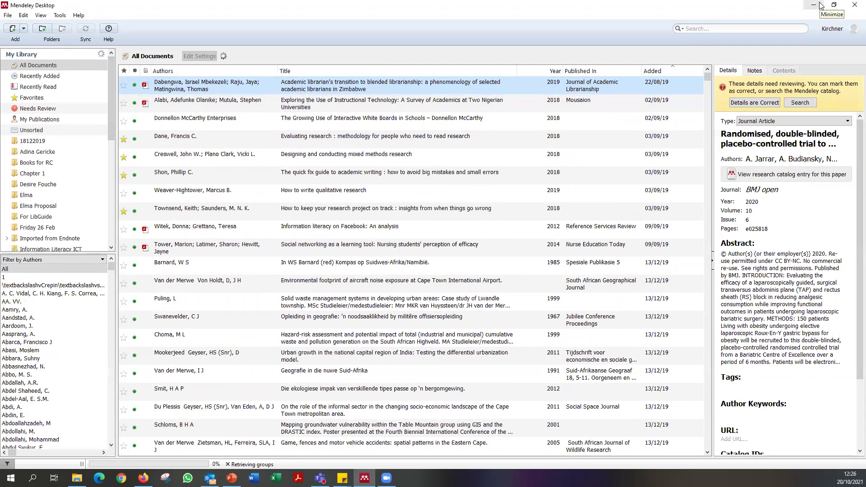
pyautogui.click(813, 5)
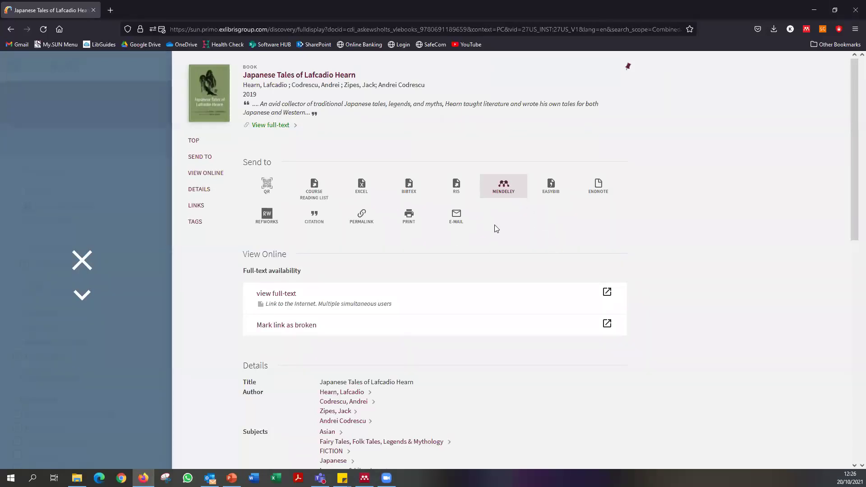
# Export the Hearn record from Primo as an RIS file and choose to save it.
pyautogui.click(458, 184)
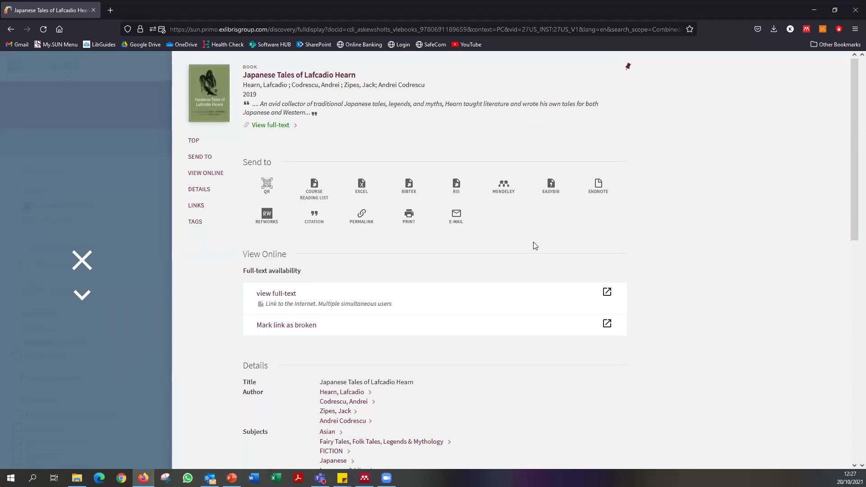
pyautogui.click(456, 188)
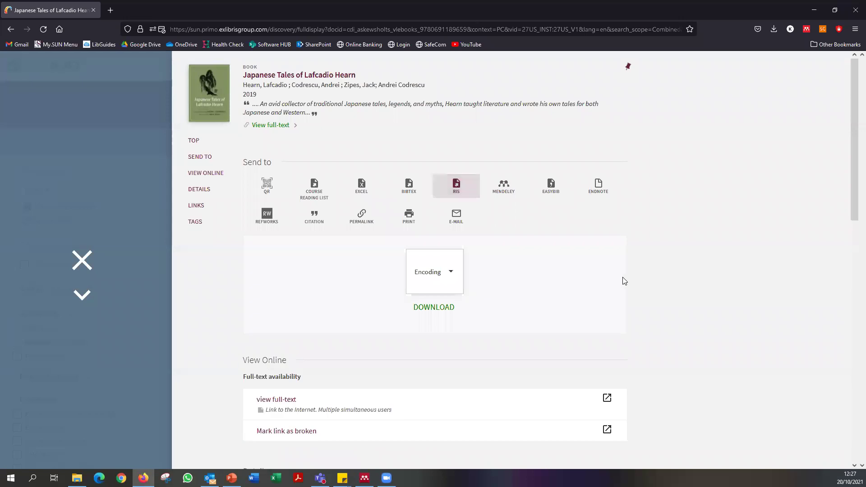
pyautogui.click(441, 315)
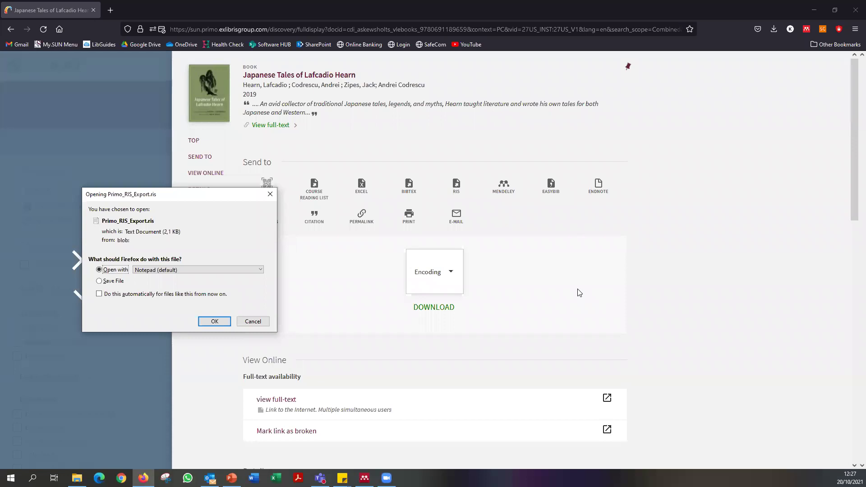
pyautogui.click(112, 281)
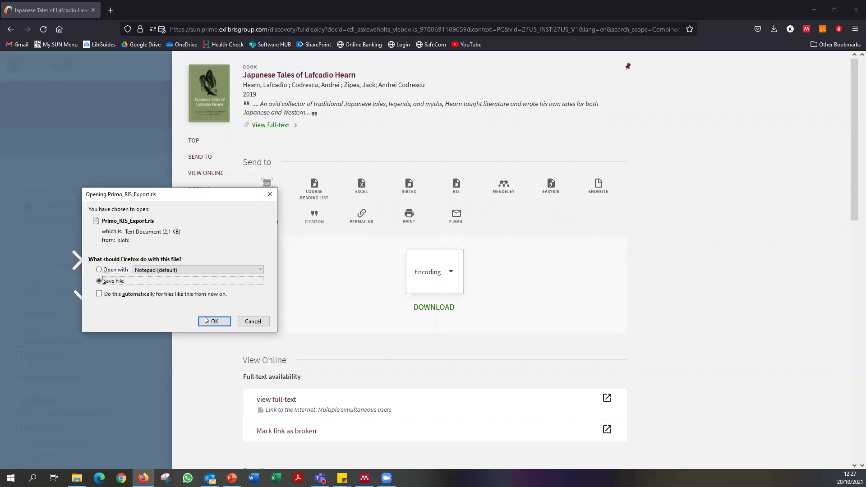
pyautogui.click(213, 322)
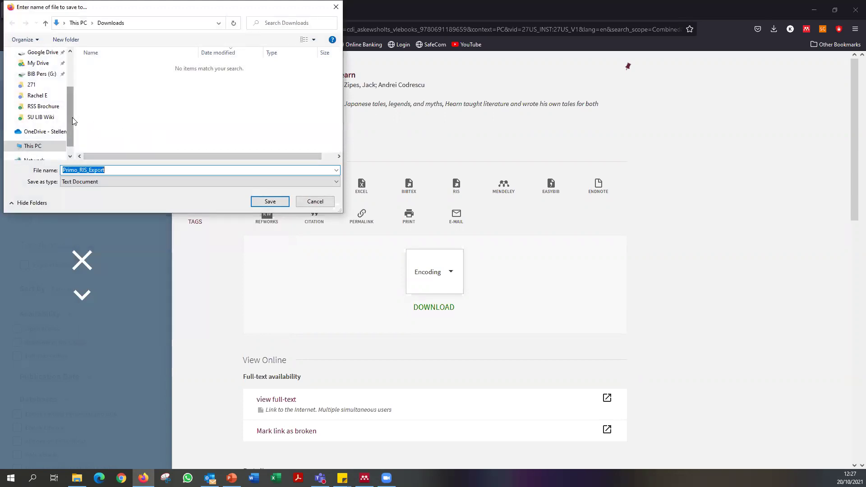
# Save the export as Primo_RIS_Export in the Downloads folder.
pyautogui.click(115, 170)
pyautogui.click(112, 180)
pyautogui.click(113, 181)
pyautogui.doubleClick(116, 168)
pyautogui.click(116, 168)
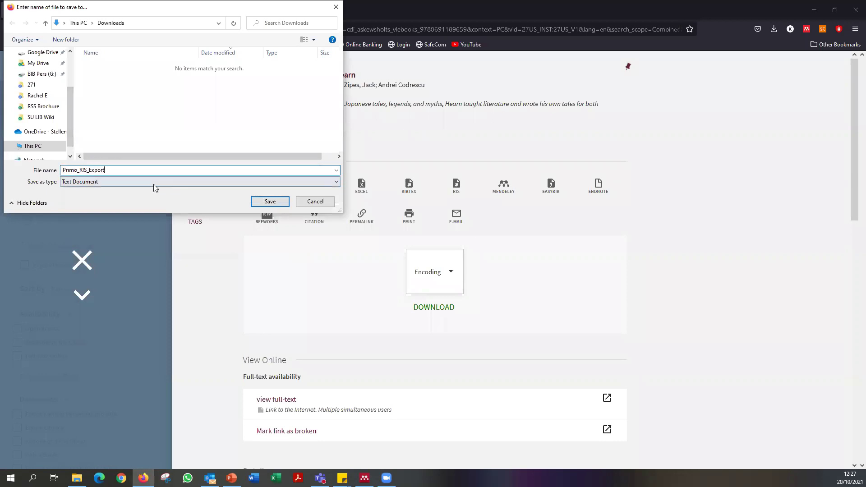
pyautogui.click(270, 201)
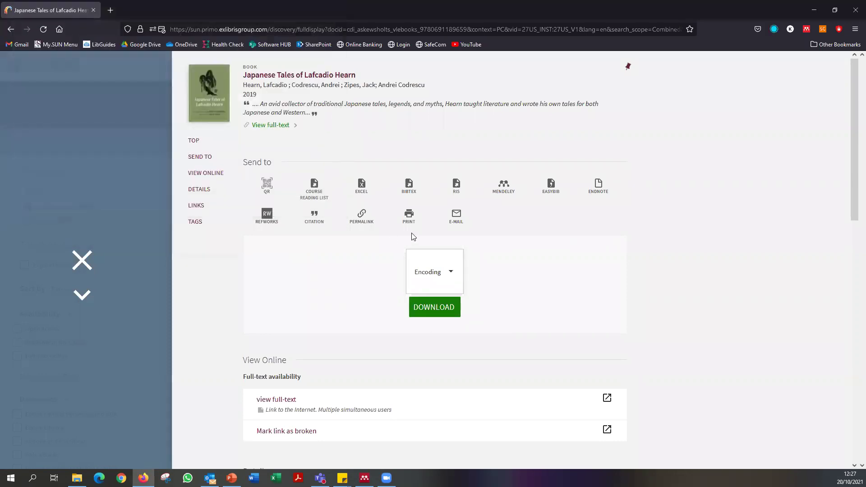
# Download the RIS export again and open it with MendeleyDesktop.
pyautogui.click(441, 313)
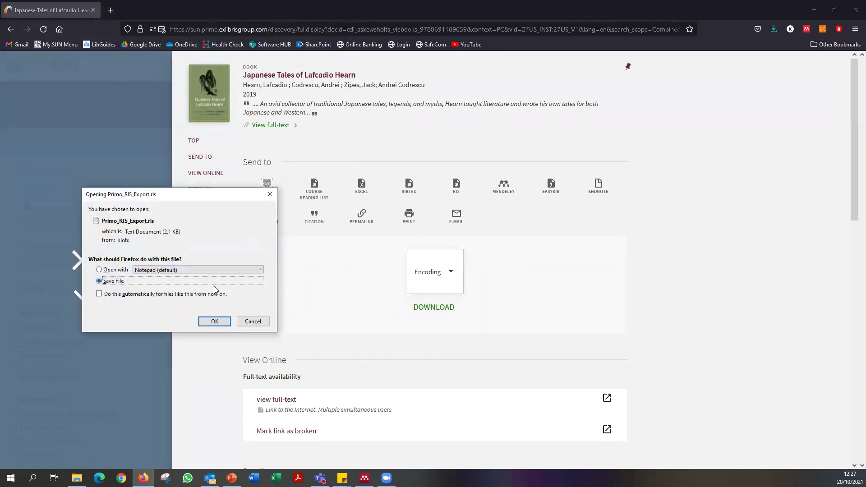
pyautogui.moveTo(205, 194); pyautogui.dragTo(384, 174)
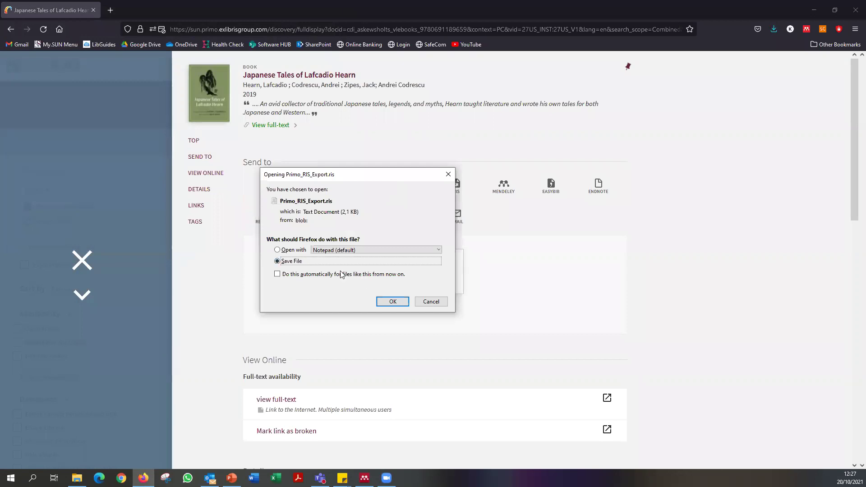
pyautogui.click(294, 252)
pyautogui.click(360, 252)
pyautogui.click(356, 283)
pyautogui.moveTo(423, 242); pyautogui.dragTo(422, 289)
pyautogui.click(346, 239)
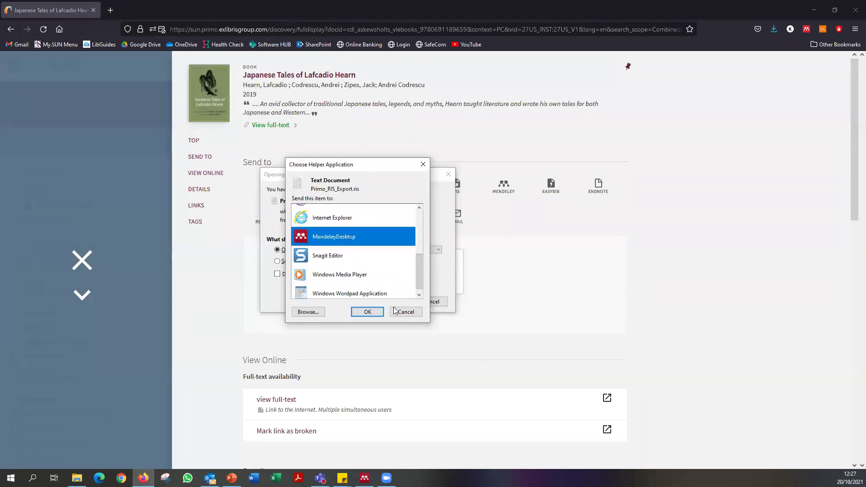
pyautogui.click(368, 312)
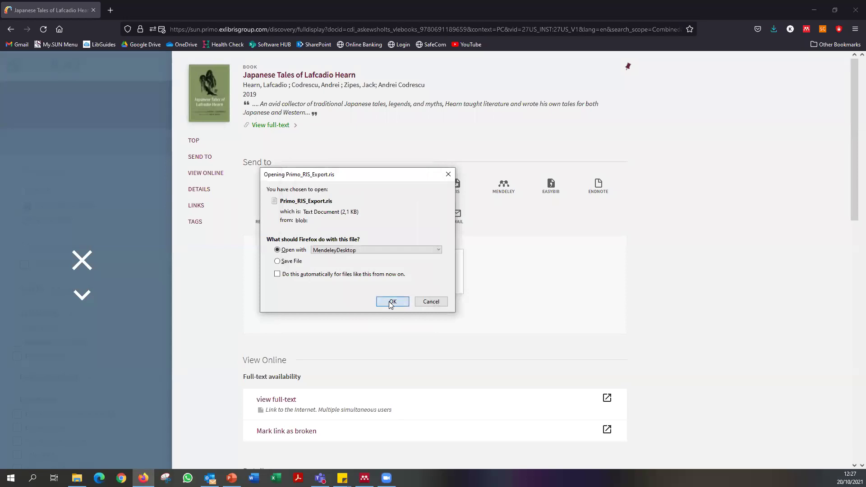
pyautogui.click(391, 303)
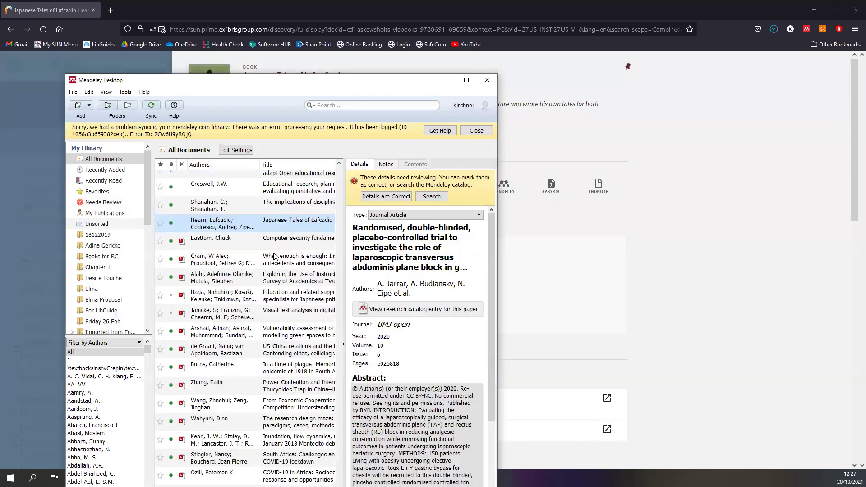
# Maximize Mendeley and sort the library by date added, newest first.
pyautogui.click(467, 80)
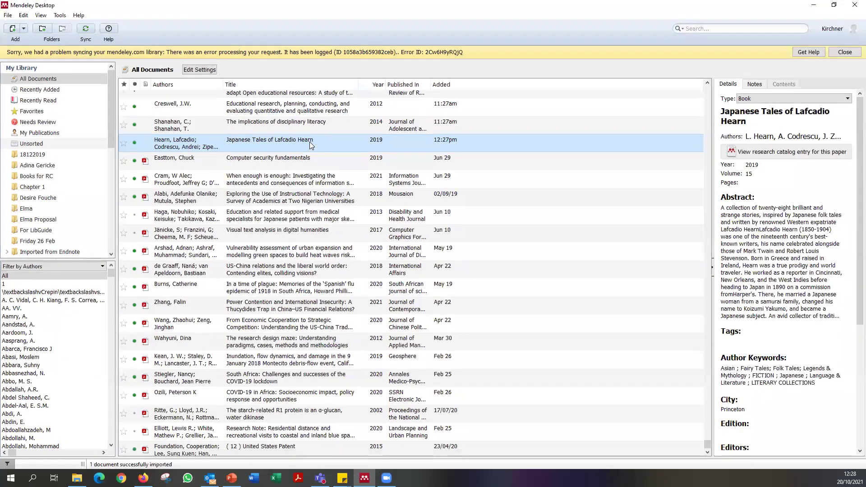
pyautogui.scroll(1, 310, 142)
pyautogui.scroll(5, 310, 144)
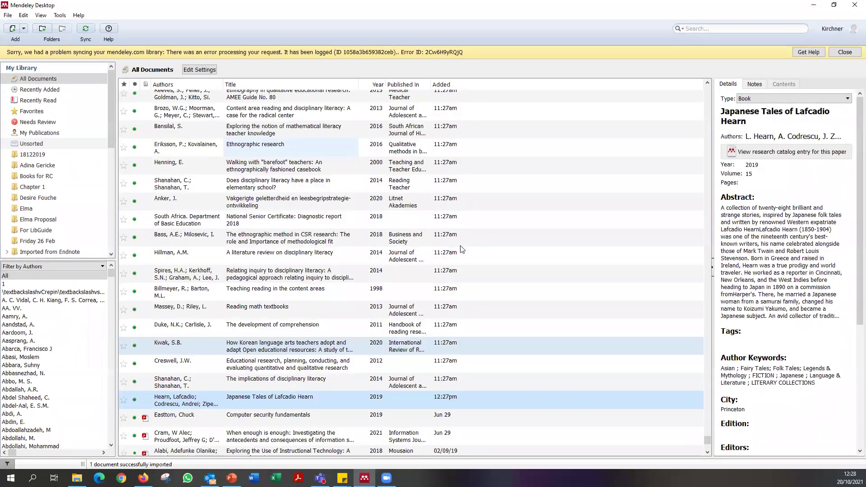
pyautogui.scroll(-4, 458, 245)
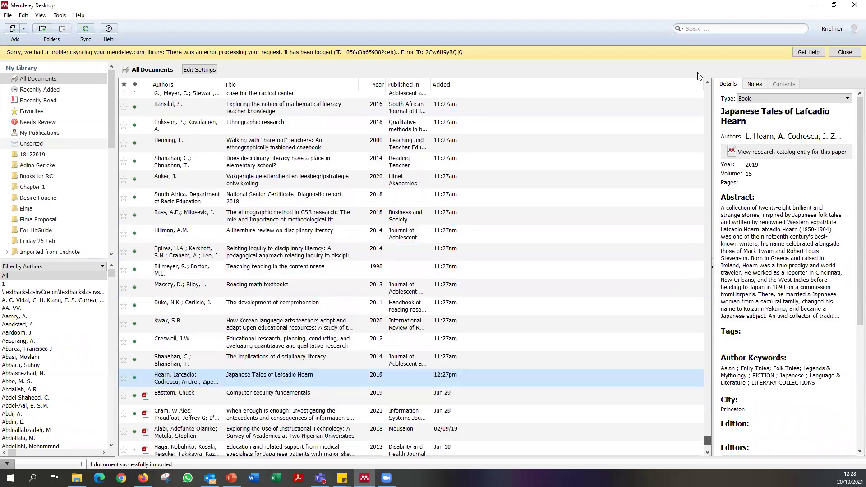
pyautogui.click(471, 92)
pyautogui.click(463, 86)
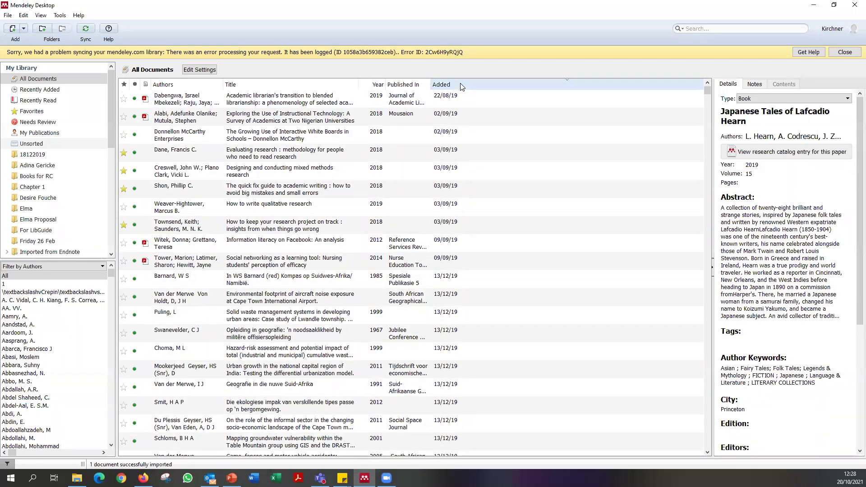
pyautogui.click(460, 84)
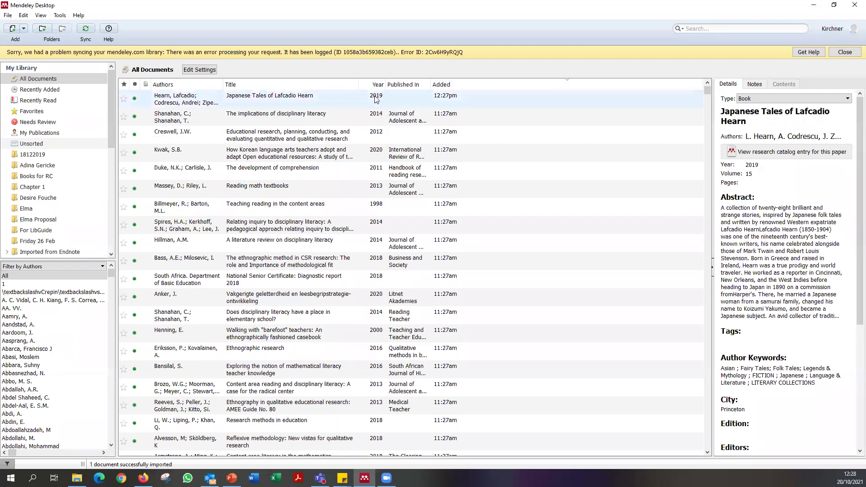
# Select the Japanese Tales of Lafcadio Hearn record and edit its abstract, pages and keywords.
pyautogui.click(344, 96)
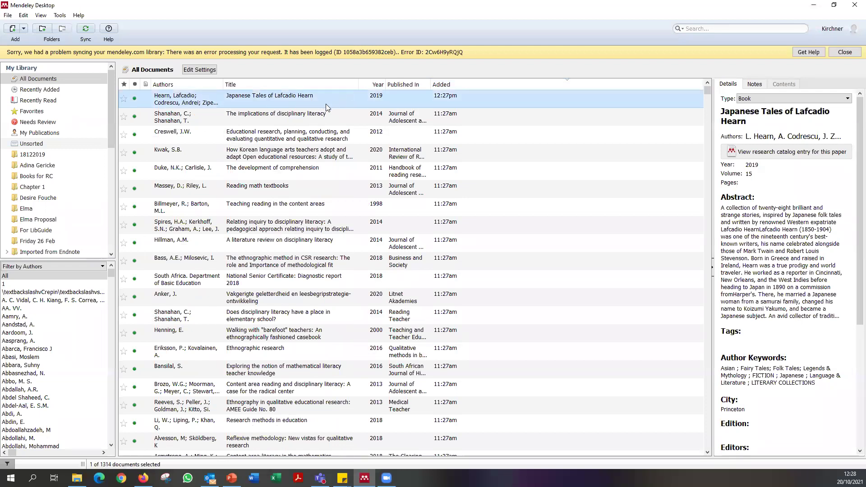
pyautogui.click(802, 137)
pyautogui.click(750, 258)
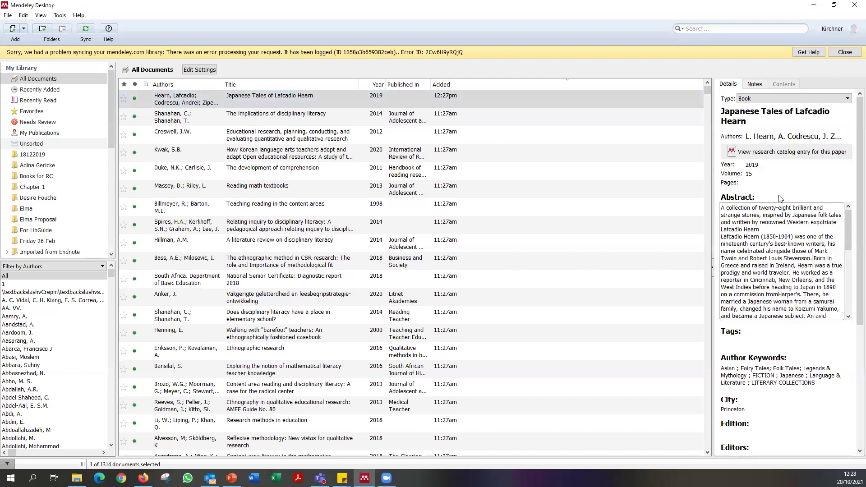
pyautogui.click(763, 189)
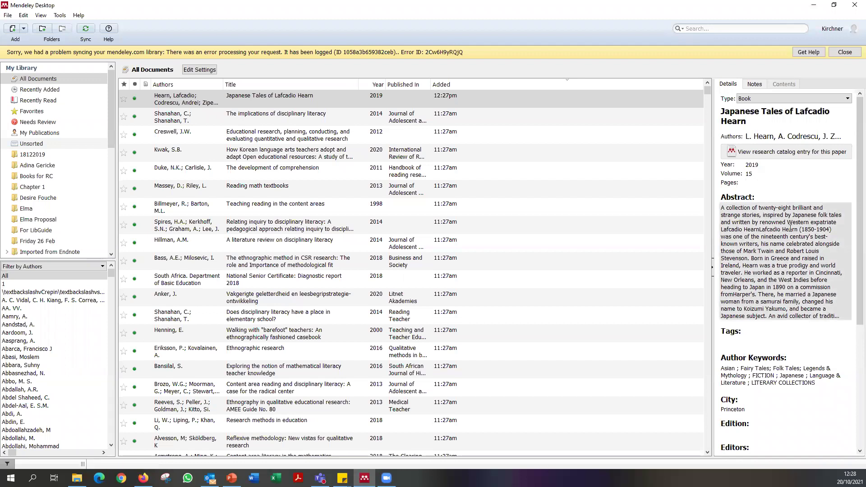
pyautogui.scroll(-5, 785, 284)
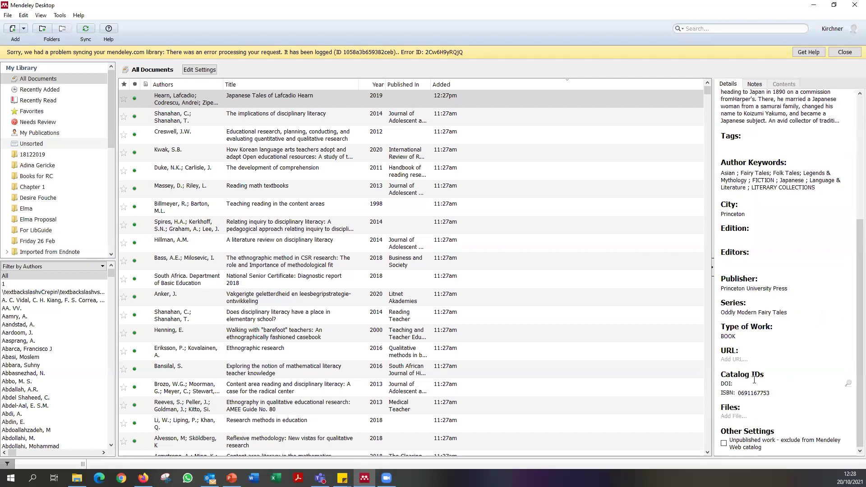
pyautogui.scroll(5, 785, 361)
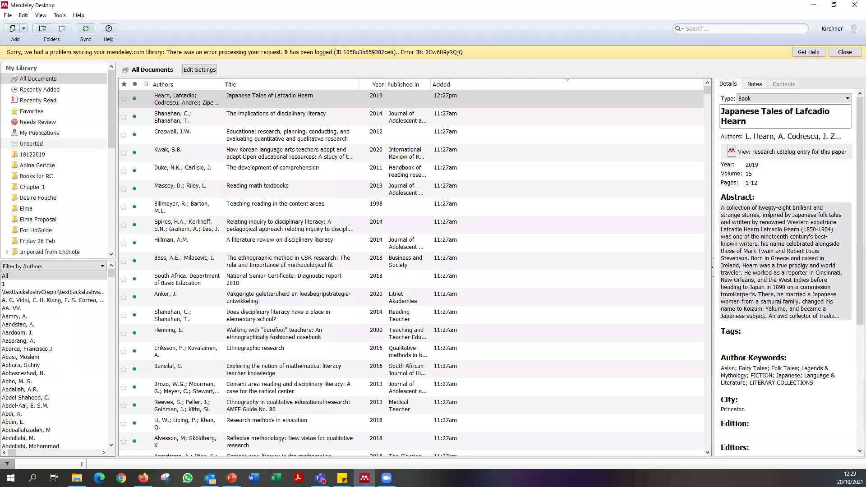
# Change 'Tales' to 'tales' in the Hearn book's title.
pyautogui.press('BackSpace')
pyautogui.write('t')
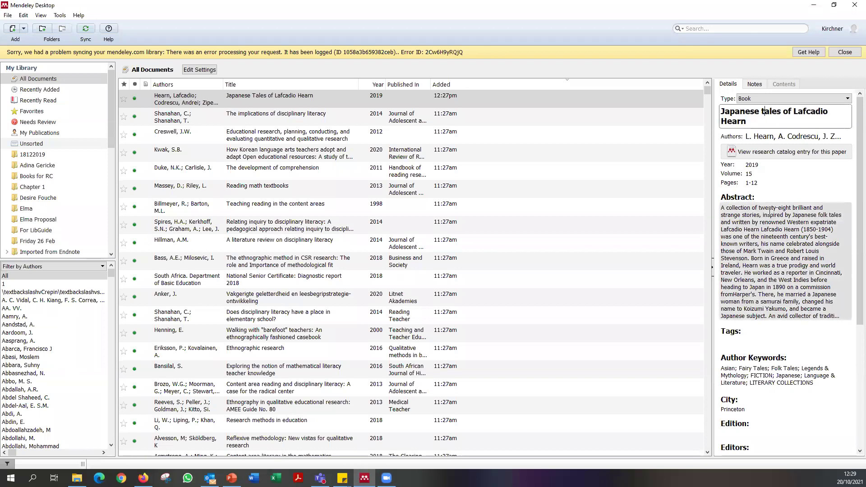
pyautogui.moveTo(795, 111); pyautogui.dragTo(745, 121)
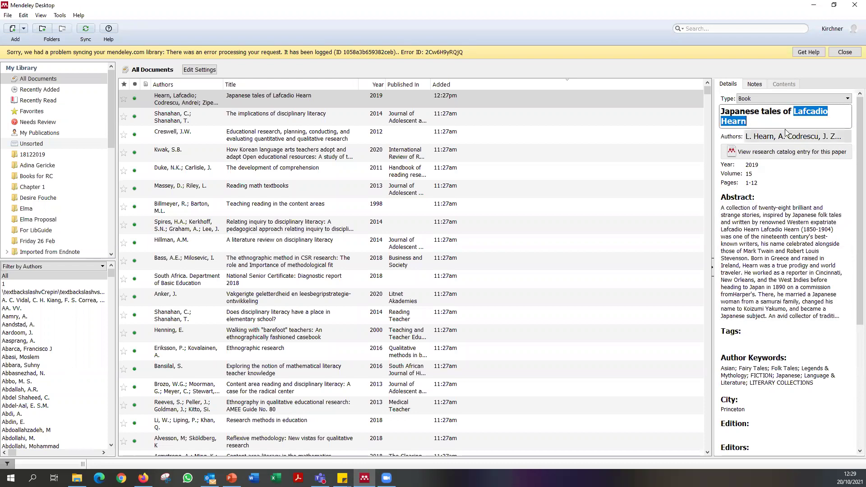
pyautogui.click(777, 235)
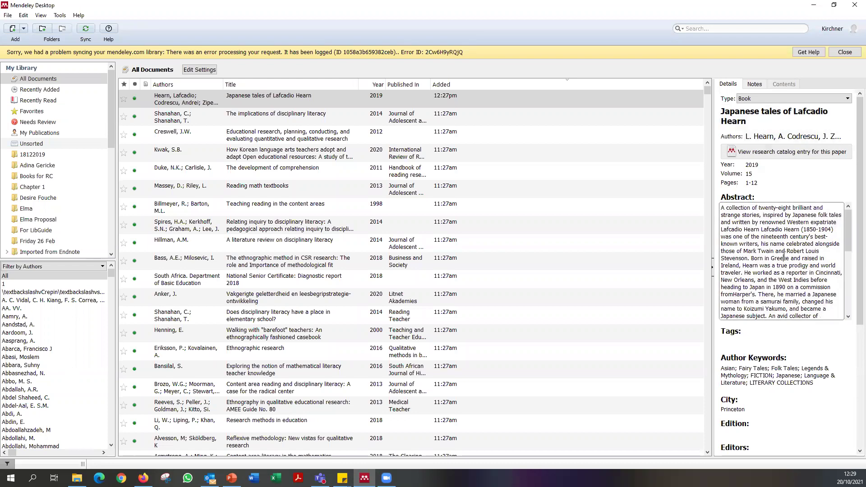
pyautogui.click(761, 128)
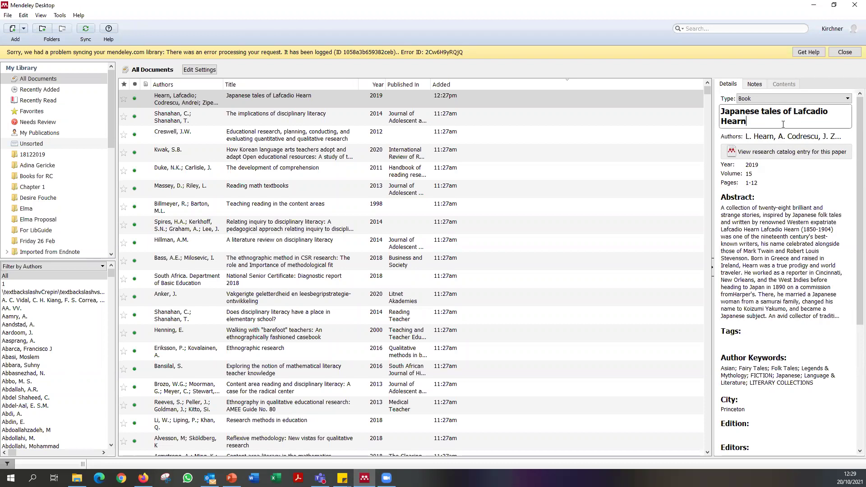
# Check the Kwak article's title, leave it unchanged, and reselect the Hearn record.
pyautogui.click(315, 156)
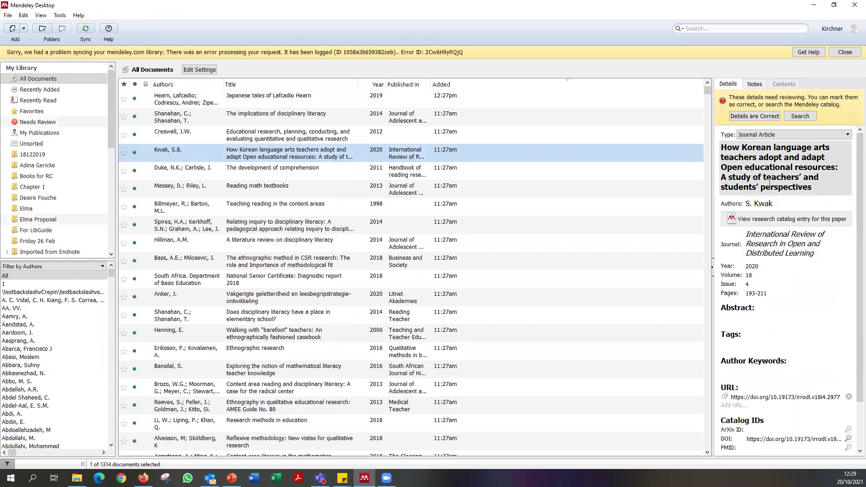
pyautogui.click(838, 167)
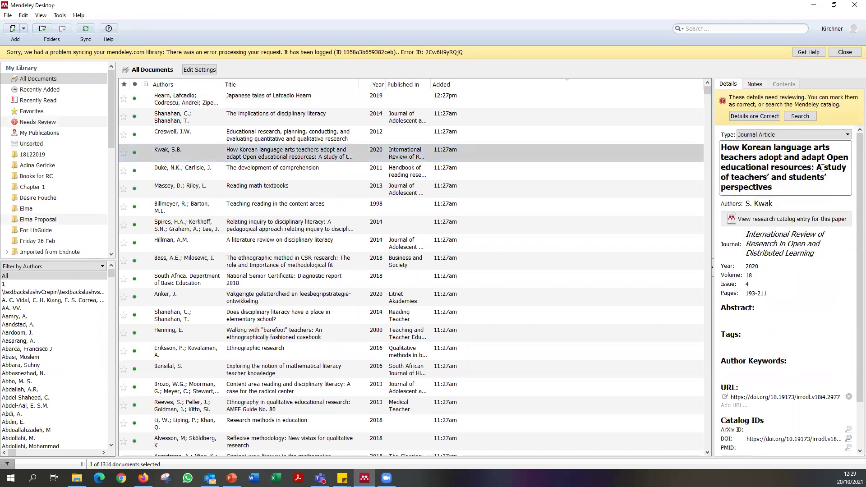
pyautogui.moveTo(816, 168); pyautogui.dragTo(822, 168)
pyautogui.click(822, 169)
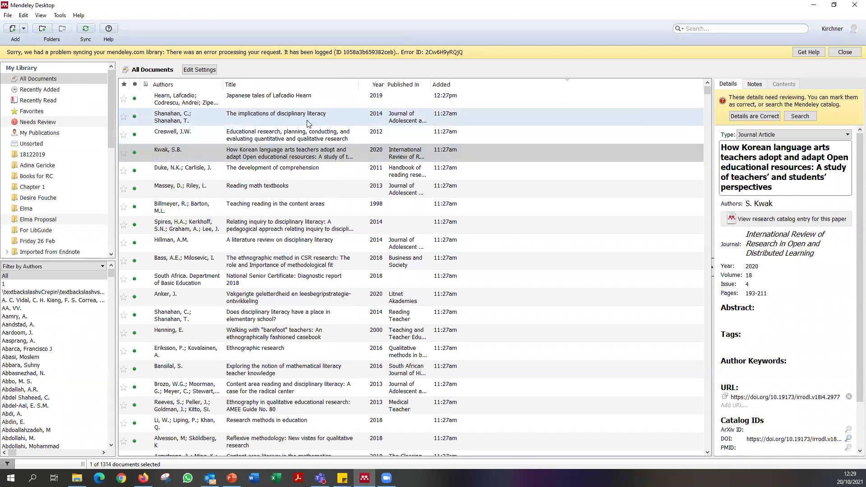
pyautogui.click(295, 98)
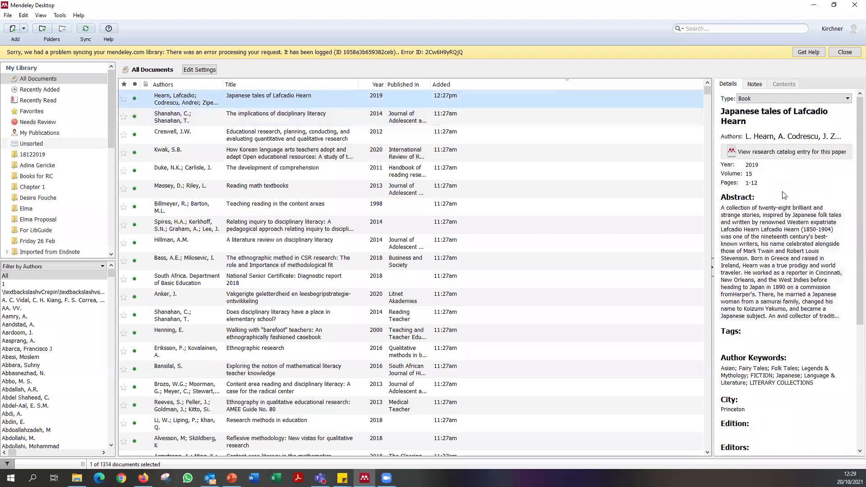
pyautogui.scroll(-7, 808, 270)
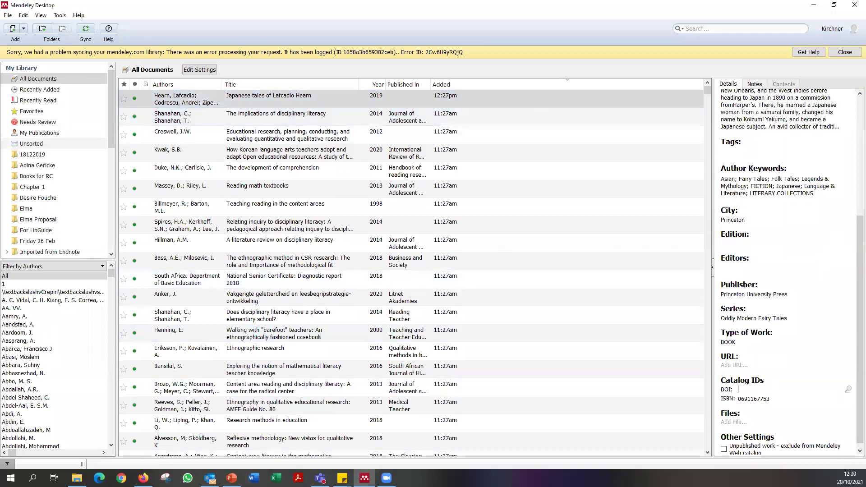
# Return to the Primo record in Firefox and open the book's full text online.
pyautogui.click(143, 478)
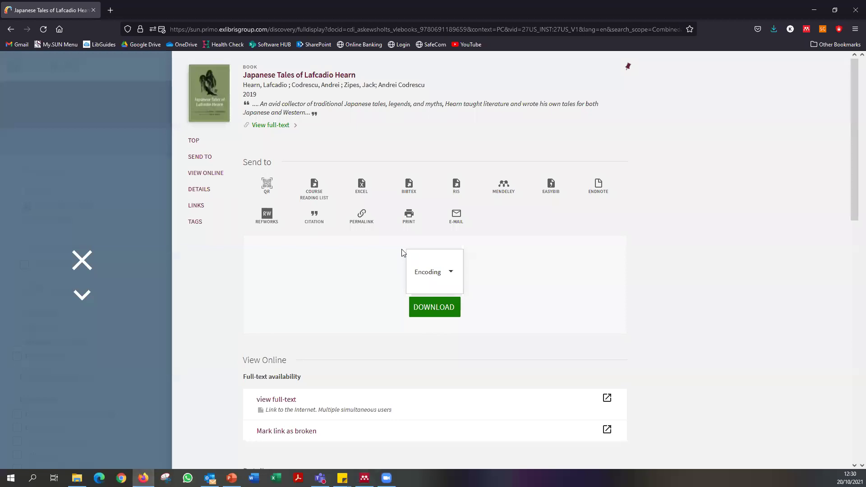
pyautogui.scroll(-2, 332, 275)
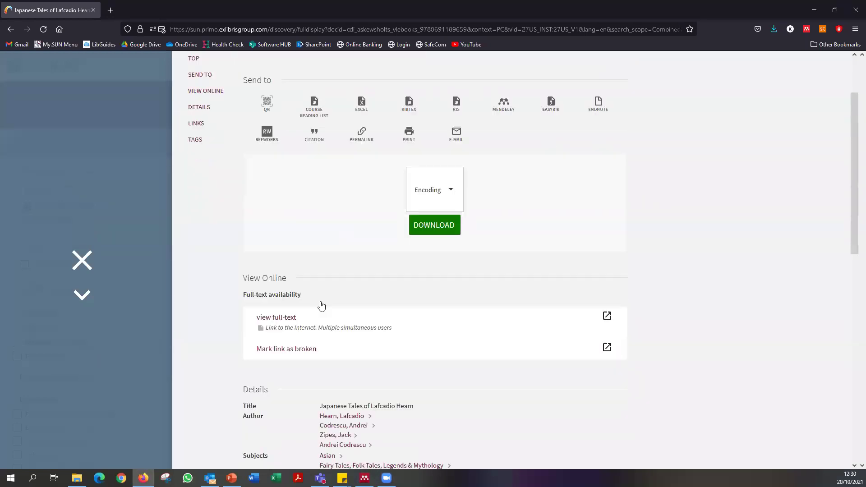
pyautogui.click(286, 301)
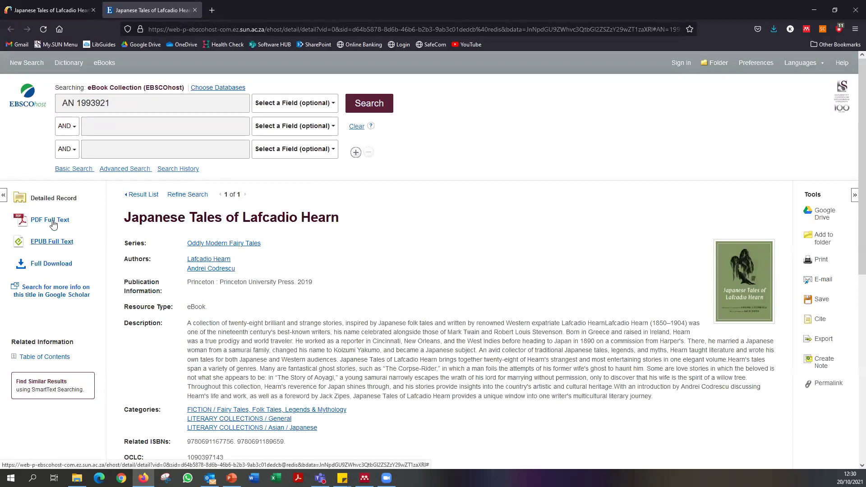
pyautogui.scroll(-7, 428, 342)
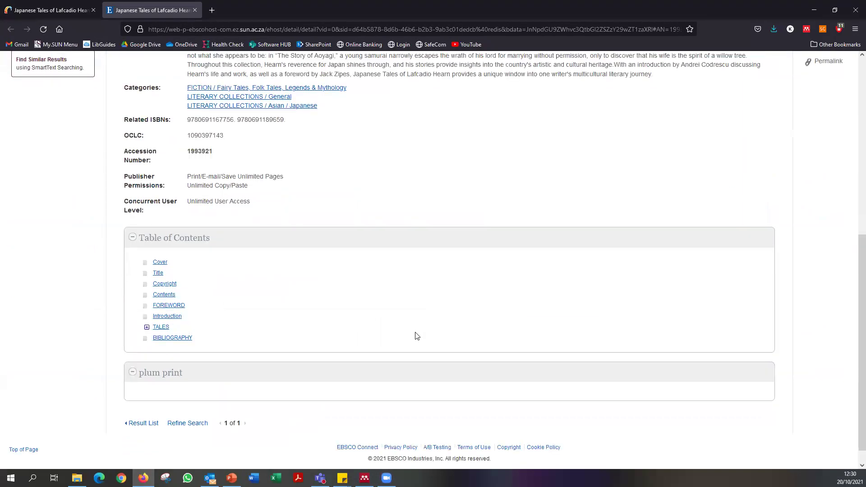
pyautogui.scroll(2, 408, 334)
pyautogui.scroll(4, 400, 316)
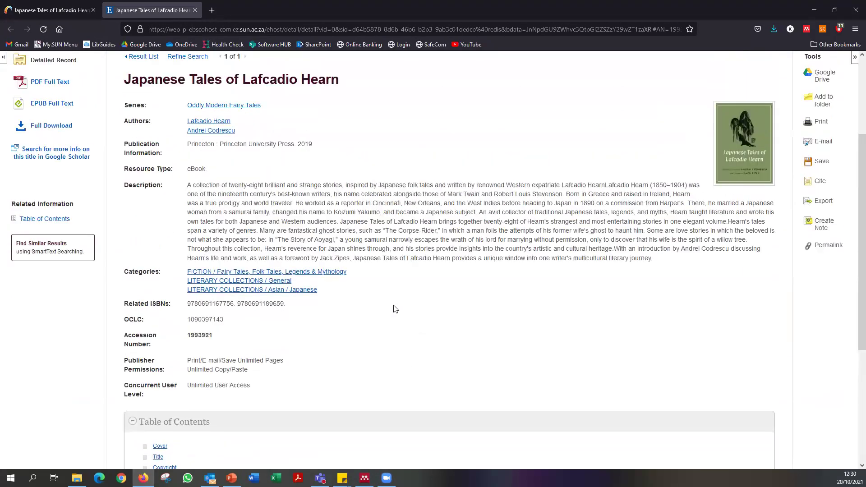
# Open the ebook's PDF full text and scroll past the series page to the title page.
pyautogui.click(53, 177)
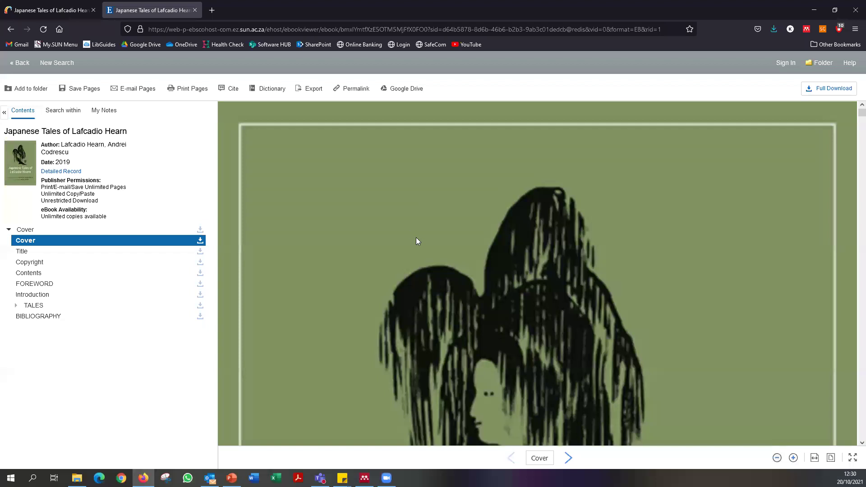
pyautogui.scroll(-10, 416, 237)
pyautogui.scroll(-10, 419, 241)
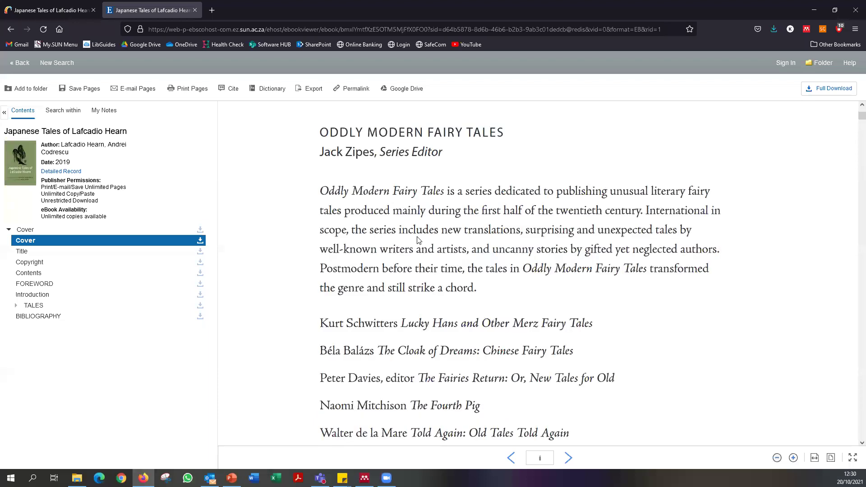
pyautogui.scroll(-5, 419, 241)
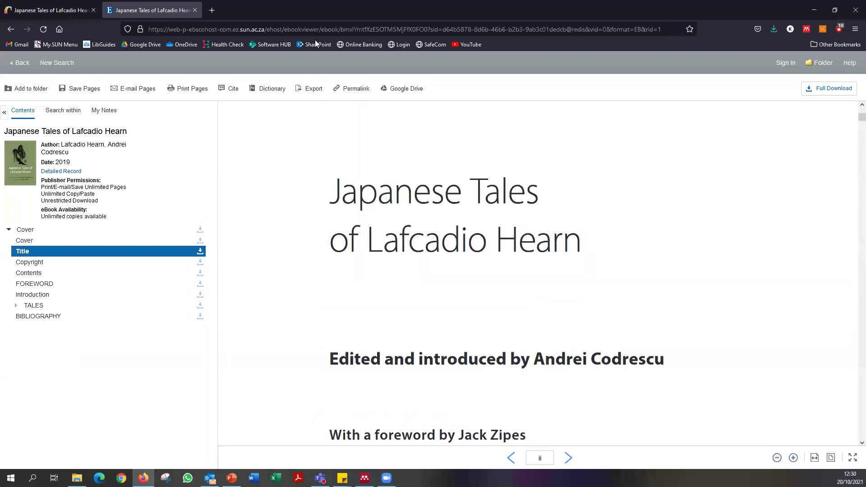
# In Mendeley, clear the Hearn record's wrong Pages value.
pyautogui.click(366, 478)
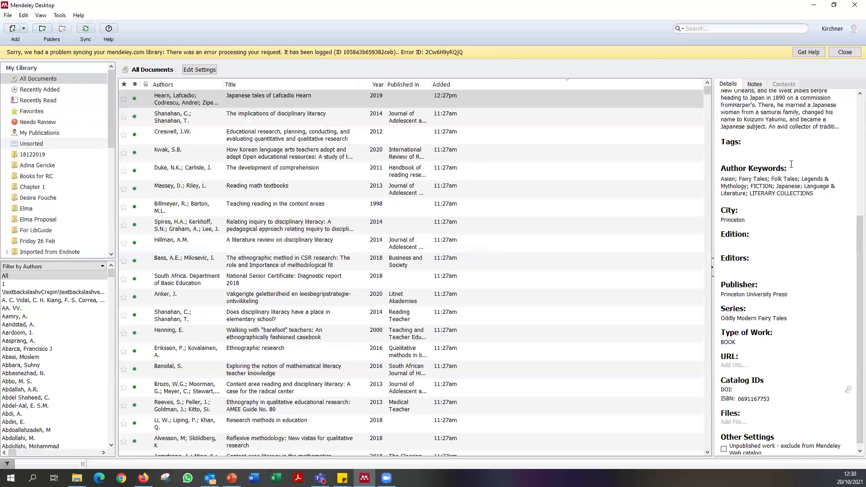
pyautogui.scroll(5, 791, 164)
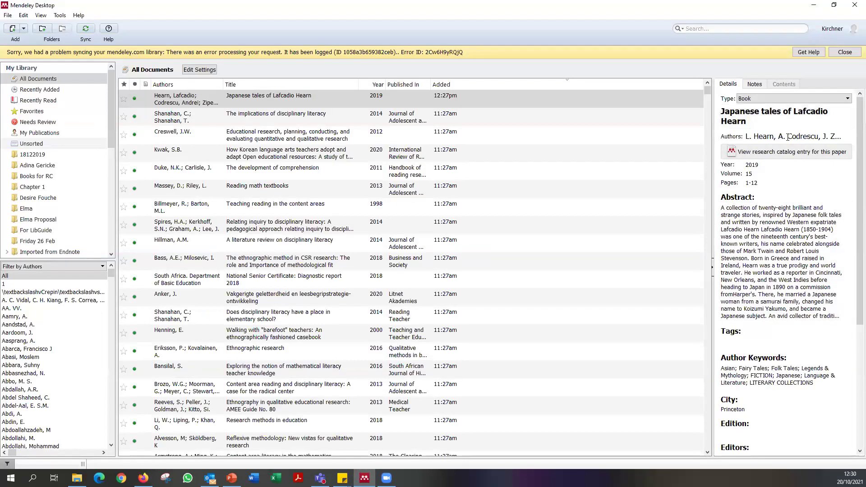
pyautogui.click(788, 137)
pyautogui.click(785, 205)
pyautogui.click(768, 180)
pyautogui.write('\\')
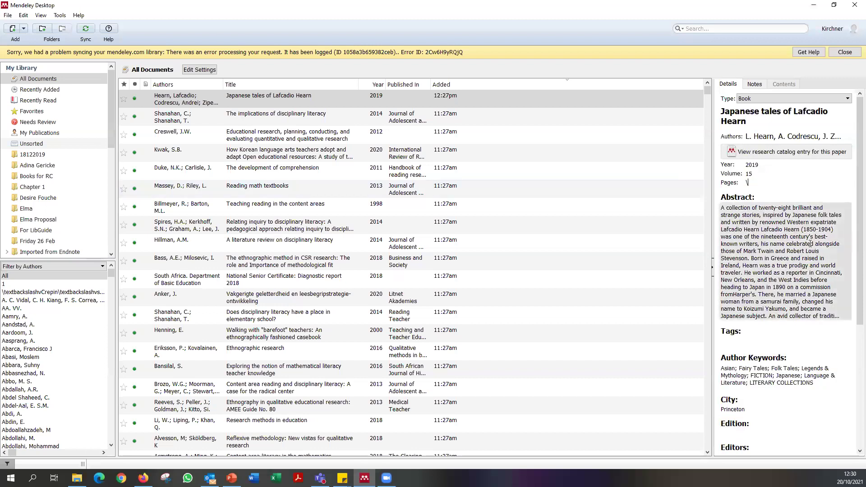
pyautogui.scroll(-5, 815, 229)
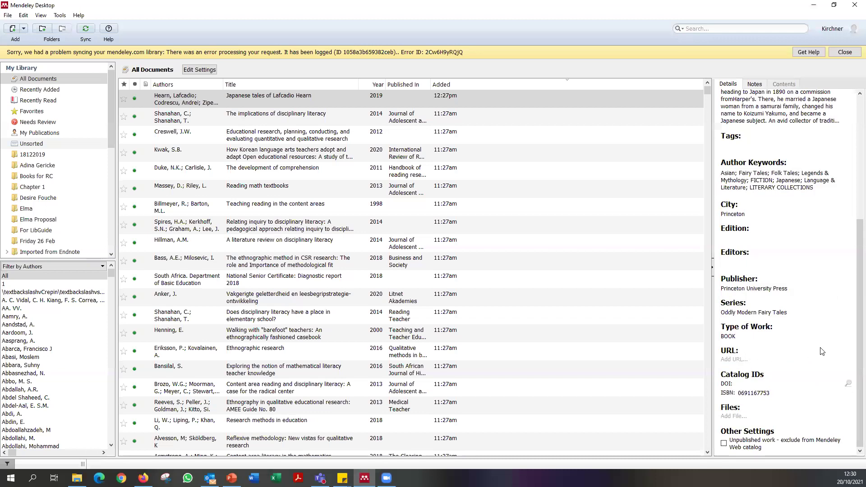
pyautogui.scroll(5, 819, 352)
pyautogui.scroll(-5, 812, 358)
pyautogui.scroll(1, 767, 388)
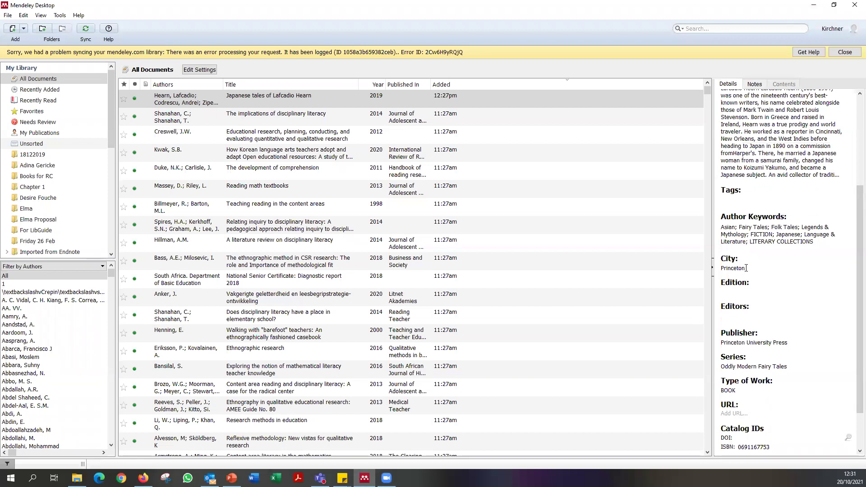
# Re-enter the publisher as Princeton University Press from autocomplete, then minimize Mendeley.
pyautogui.moveTo(797, 343); pyautogui.dragTo(748, 348)
pyautogui.write('UP')
pyautogui.press('BackSpace')
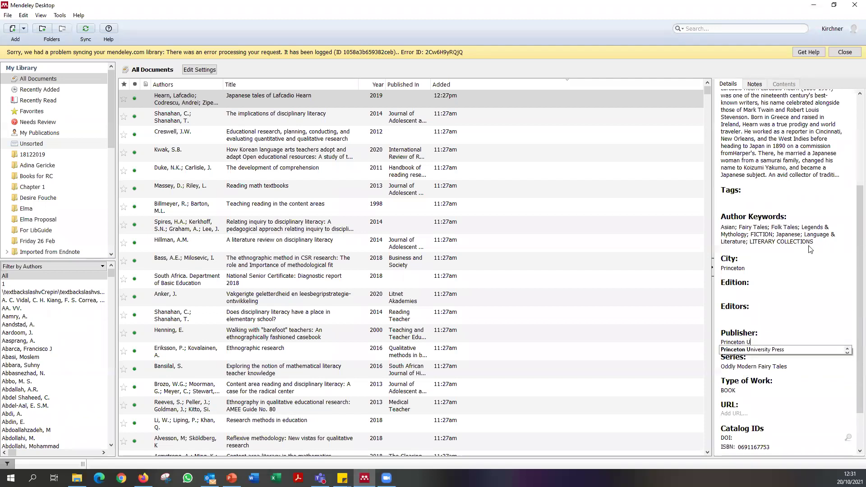
pyautogui.click(767, 350)
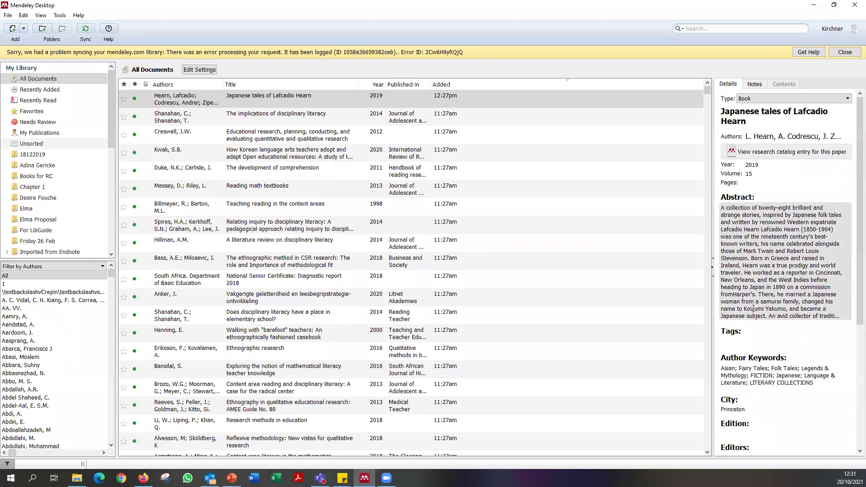
pyautogui.click(815, 8)
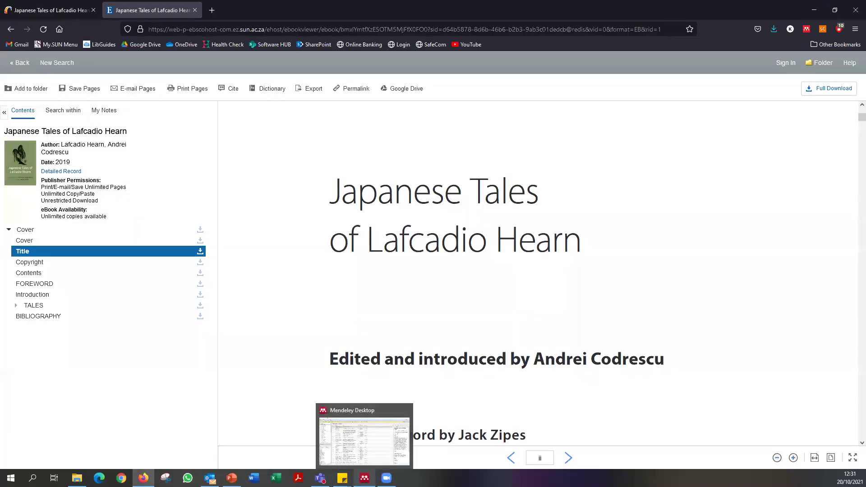
# Restore Mendeley Desktop in front of the Firefox ebook viewer.
pyautogui.click(364, 478)
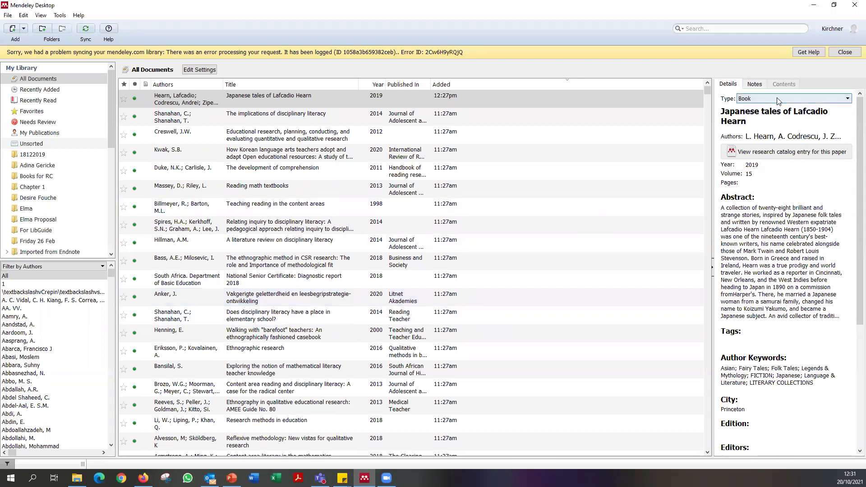
# Review the document type list, keep Book, and return to the record.
pyautogui.click(805, 99)
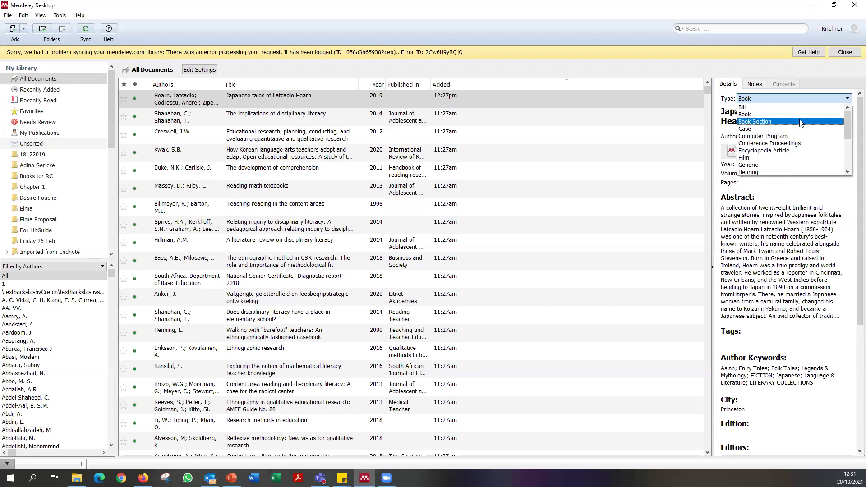
pyautogui.scroll(-2, 799, 113)
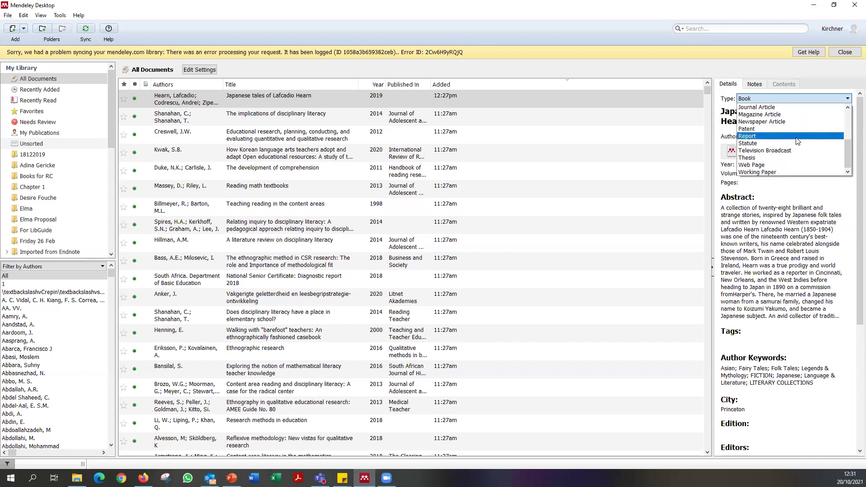
pyautogui.scroll(1, 792, 136)
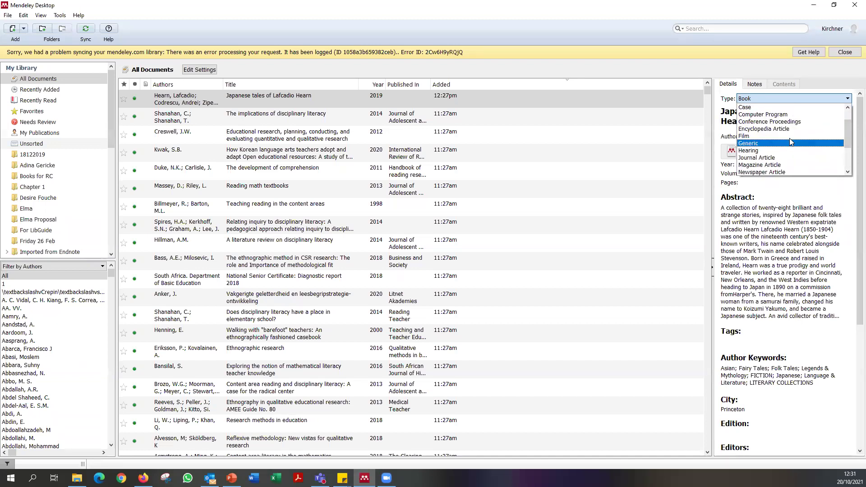
pyautogui.scroll(-3, 795, 143)
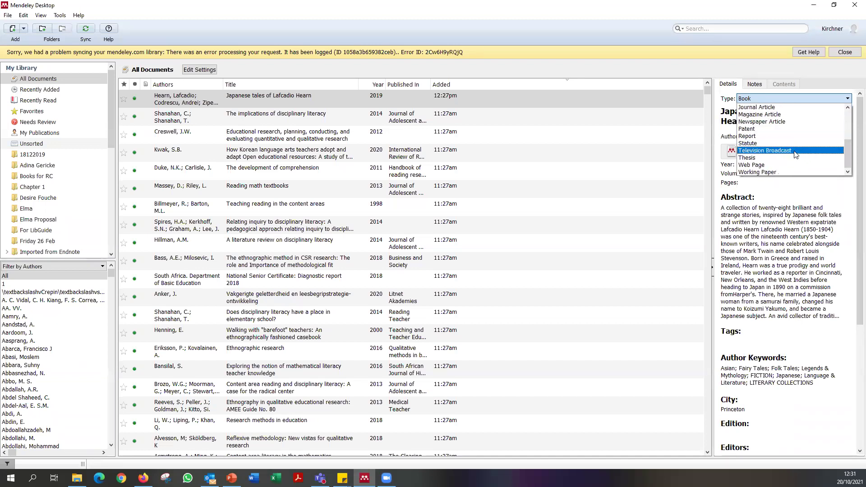
pyautogui.scroll(4, 787, 136)
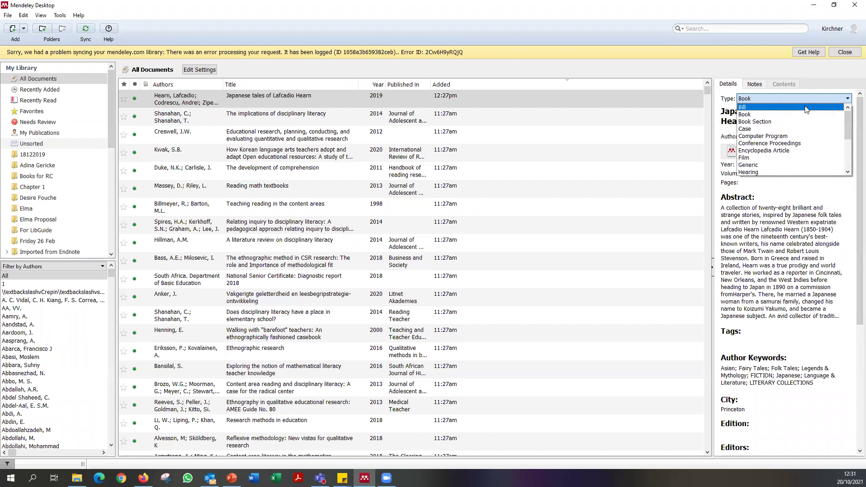
pyautogui.click(807, 276)
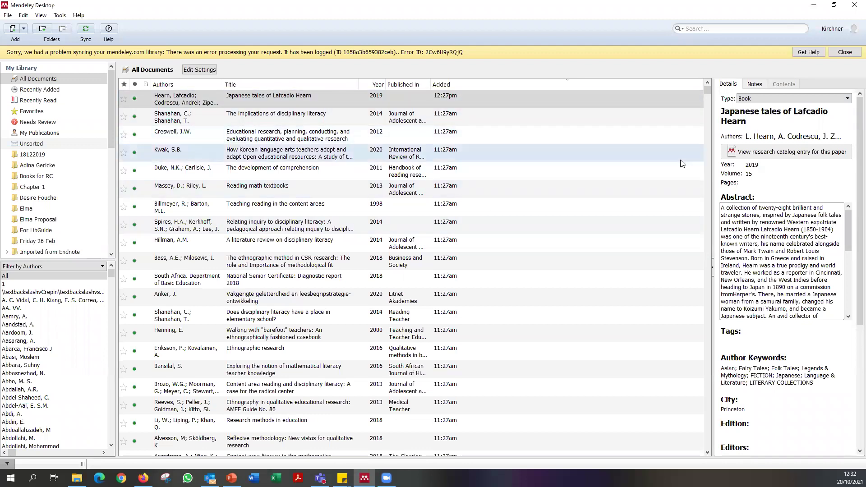
pyautogui.click(566, 102)
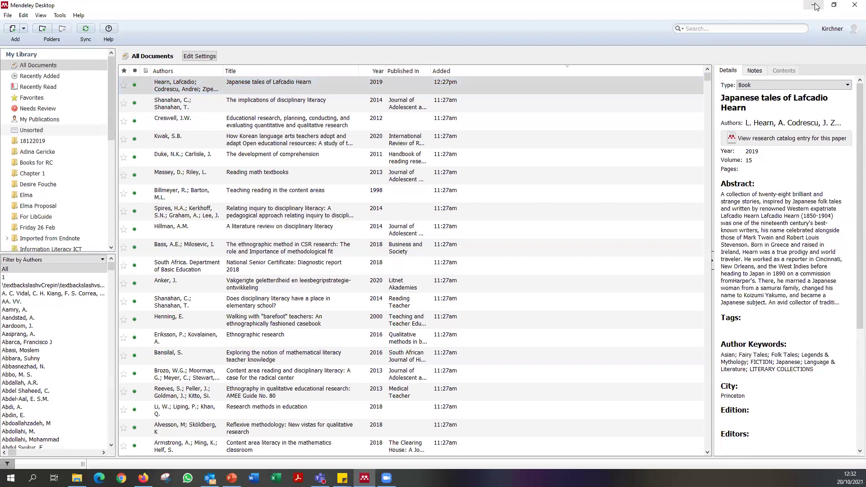
# Close the ebook tab and record, then open EBSCOhost Research Databases from Databases A-Z.
pyautogui.click(817, 5)
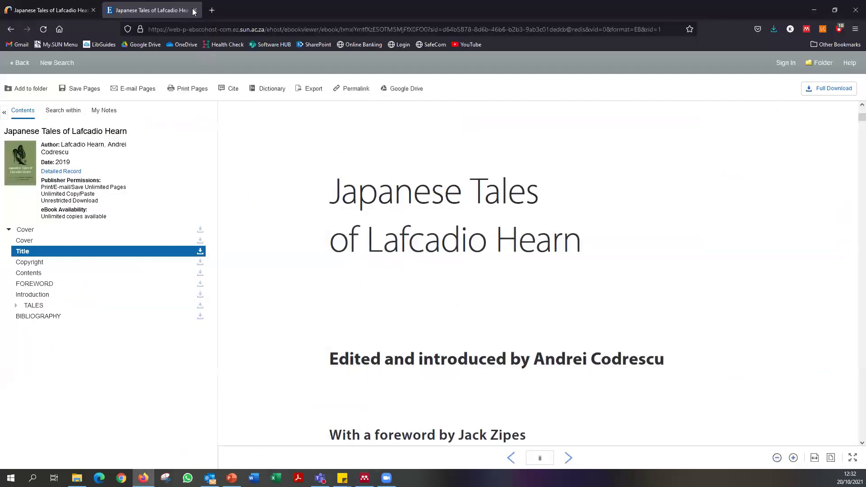
pyautogui.click(195, 10)
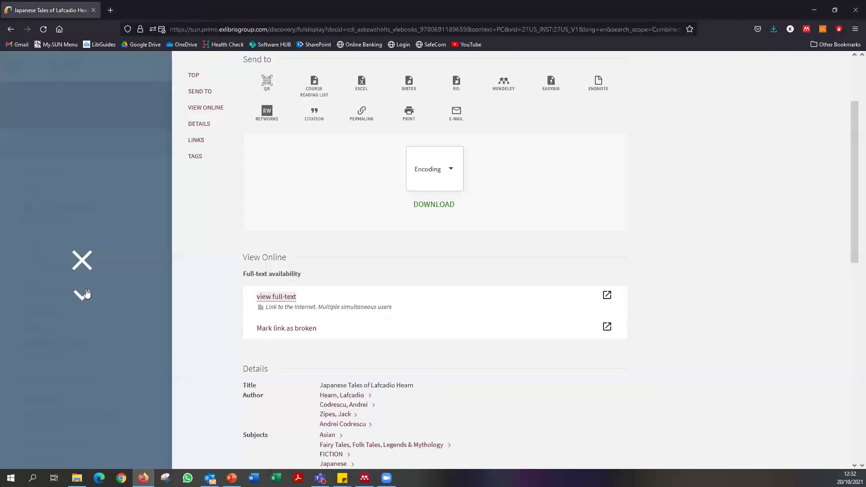
pyautogui.click(81, 260)
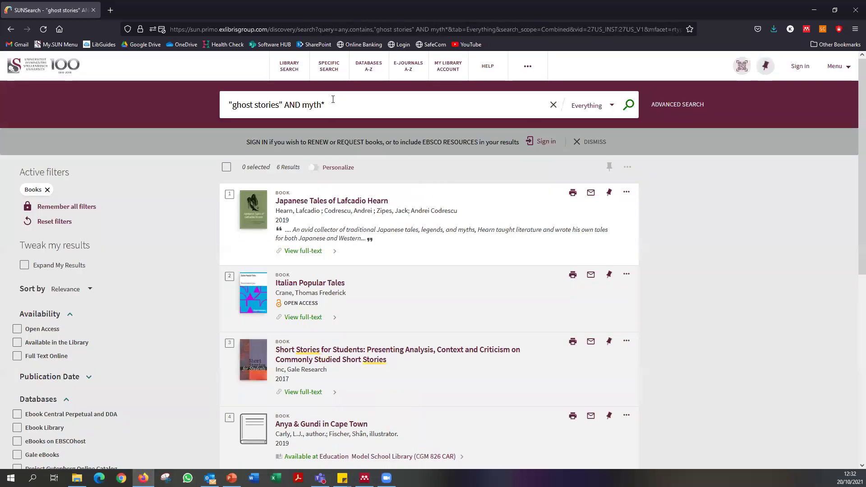
pyautogui.click(372, 72)
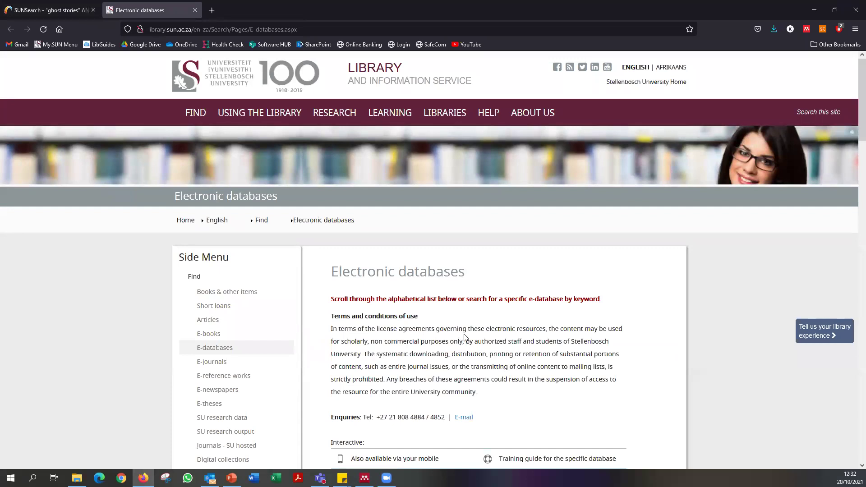
pyautogui.scroll(-8, 465, 338)
pyautogui.click(318, 291)
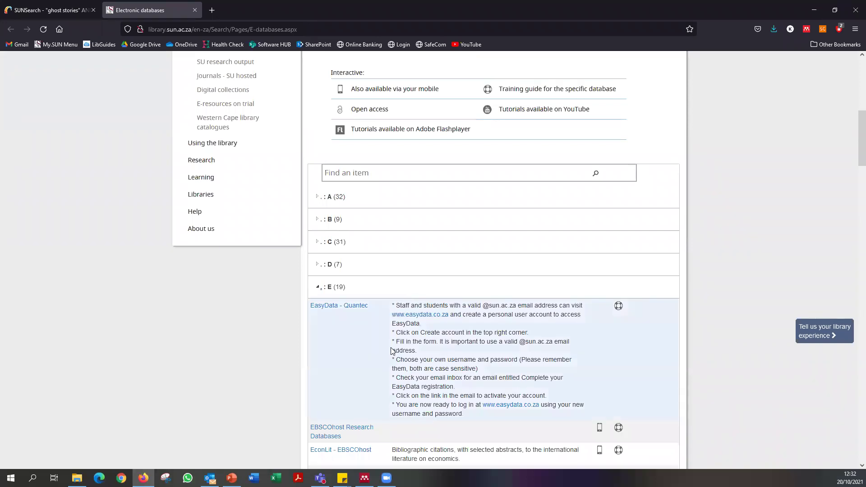
pyautogui.scroll(-4, 417, 323)
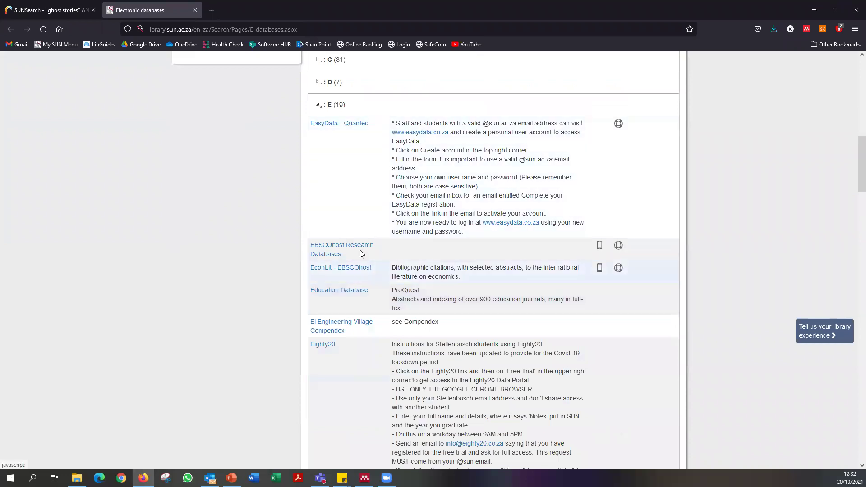
pyautogui.click(343, 246)
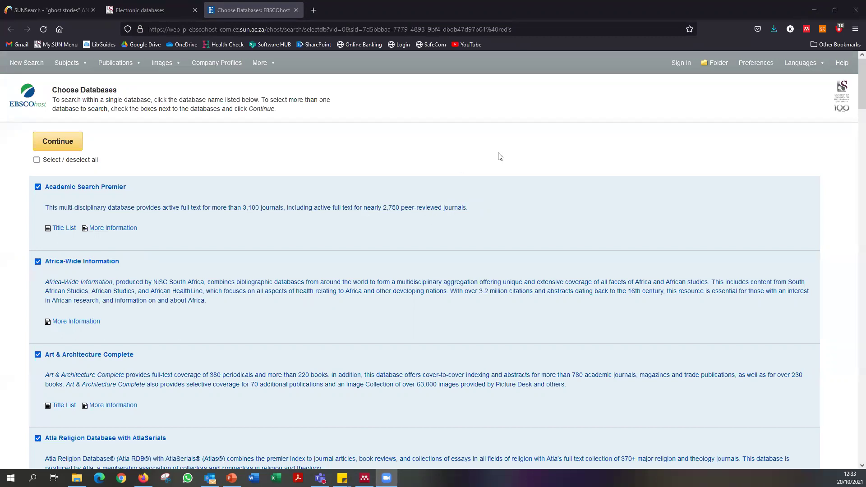
# Search the chosen EBSCOhost databases for 'Palynological reconstruction'.
pyautogui.click(75, 144)
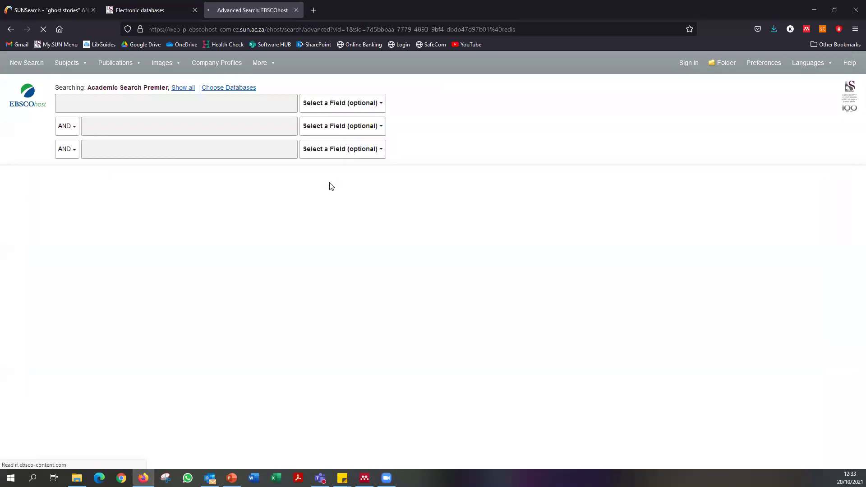
pyautogui.click(79, 101)
pyautogui.write('Palynological reconstruction')
pyautogui.click(369, 103)
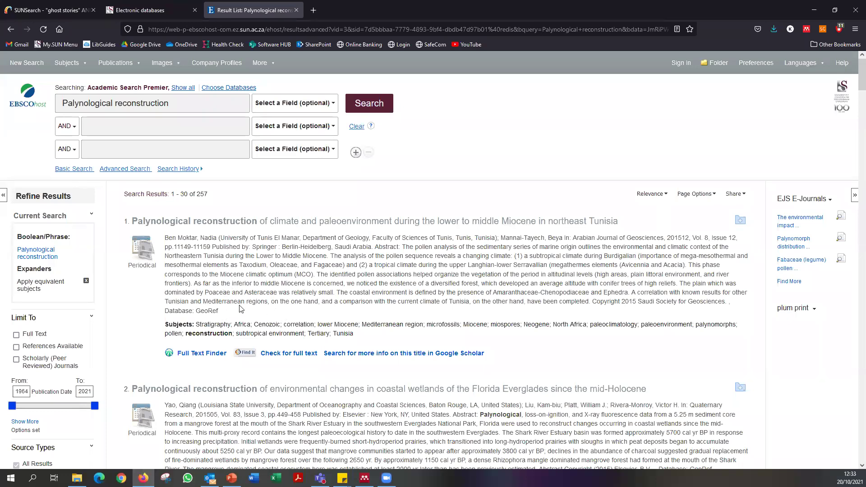
# Open the first result's detailed record, the northeast Tunisia palynology article.
pyautogui.scroll(-3, 249, 305)
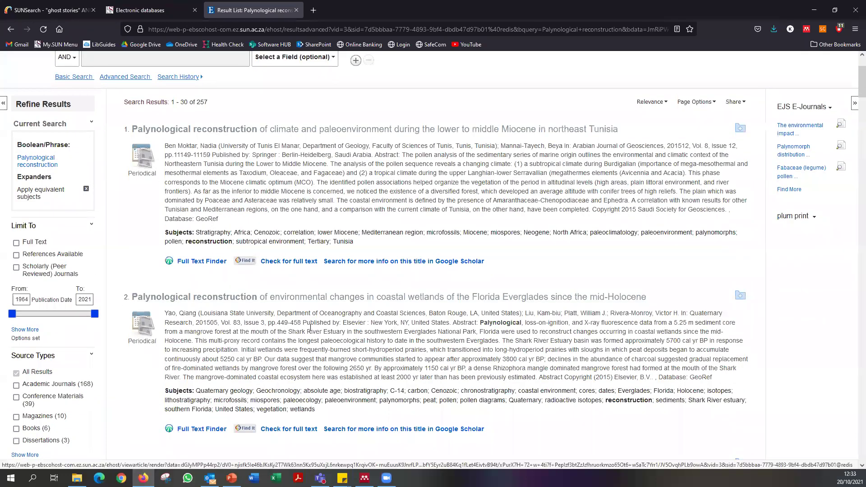
pyautogui.scroll(-4, 308, 327)
pyautogui.scroll(3, 308, 331)
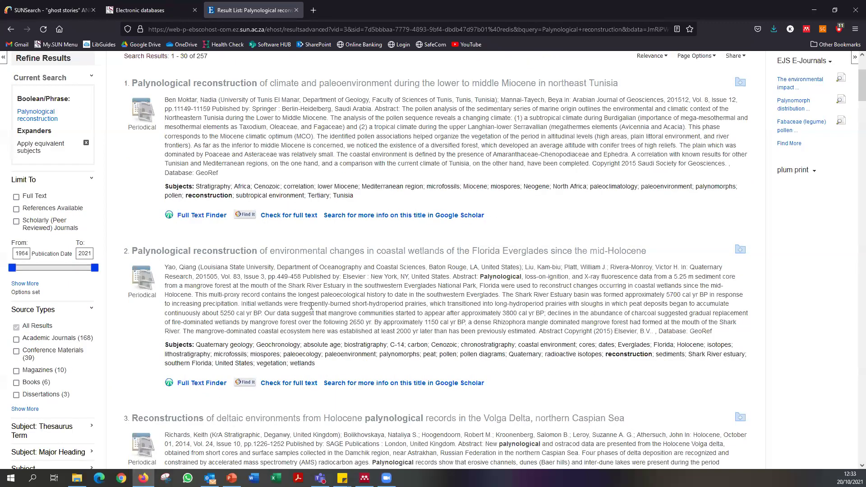
pyautogui.scroll(3, 314, 291)
pyautogui.scroll(1, 326, 271)
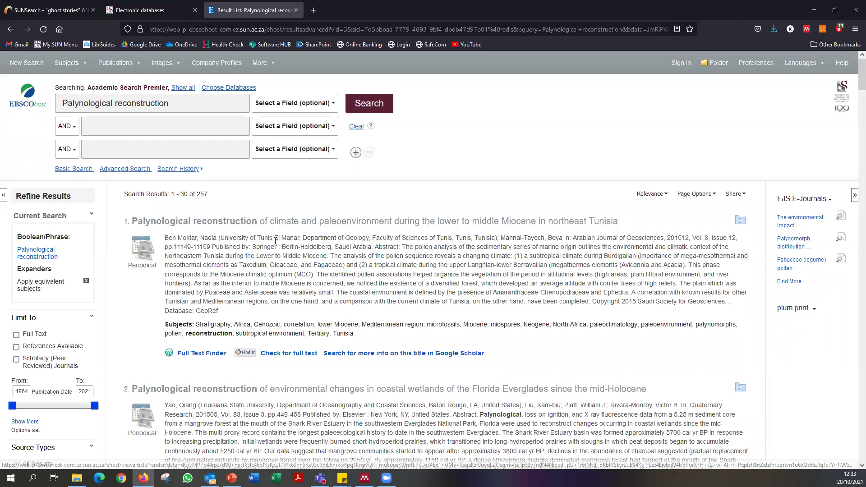
pyautogui.click(296, 221)
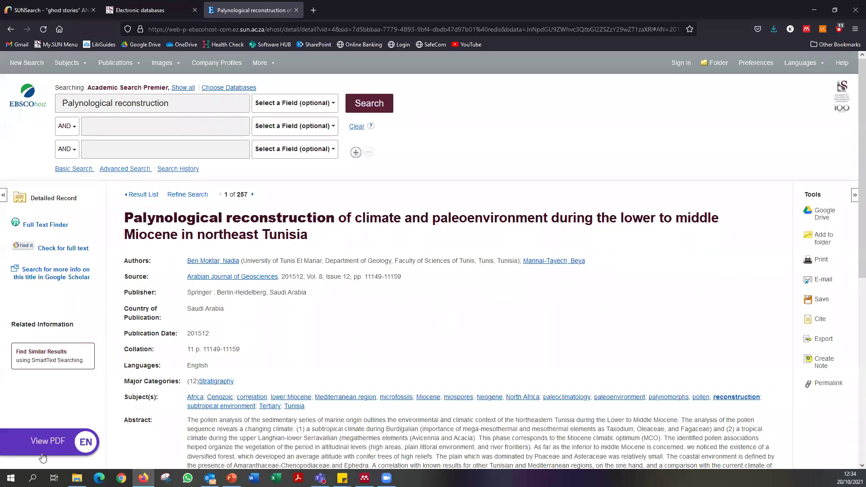
# Export the Tunisia palynology article's citation as an RIS file for bibliographic software.
pyautogui.moveTo(58, 427)
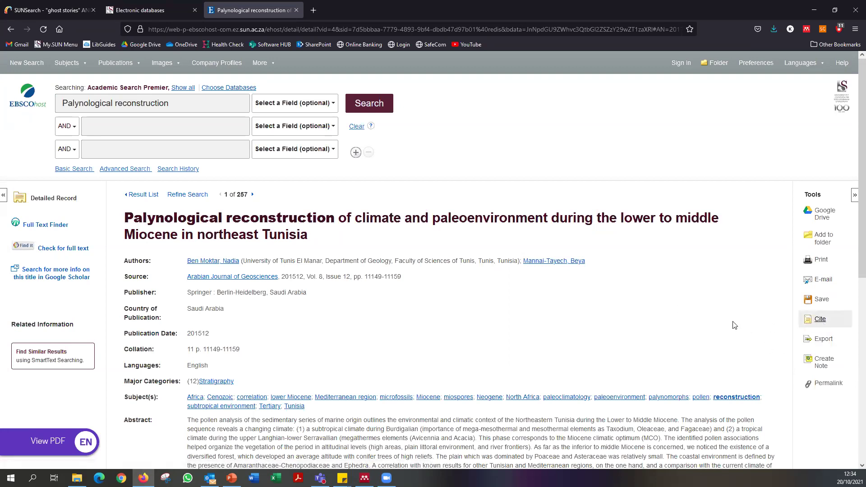
pyautogui.scroll(-1, 573, 279)
pyautogui.scroll(-5, 573, 279)
pyautogui.scroll(6, 560, 301)
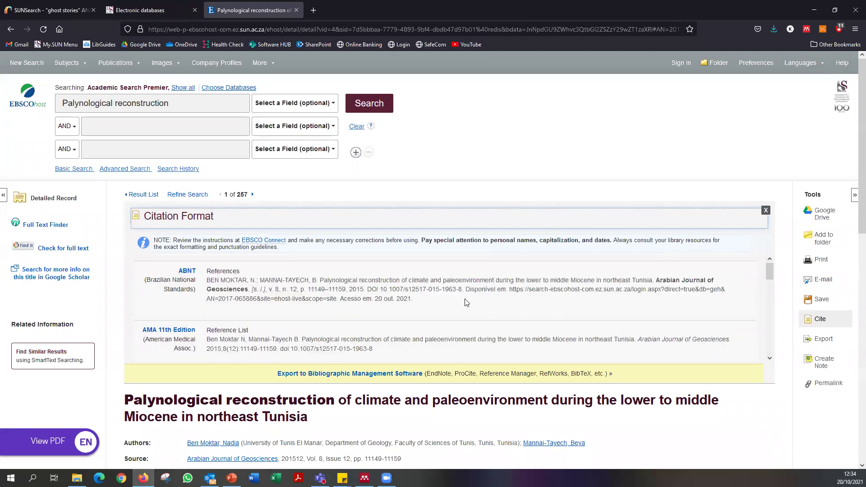
pyautogui.scroll(-6, 466, 302)
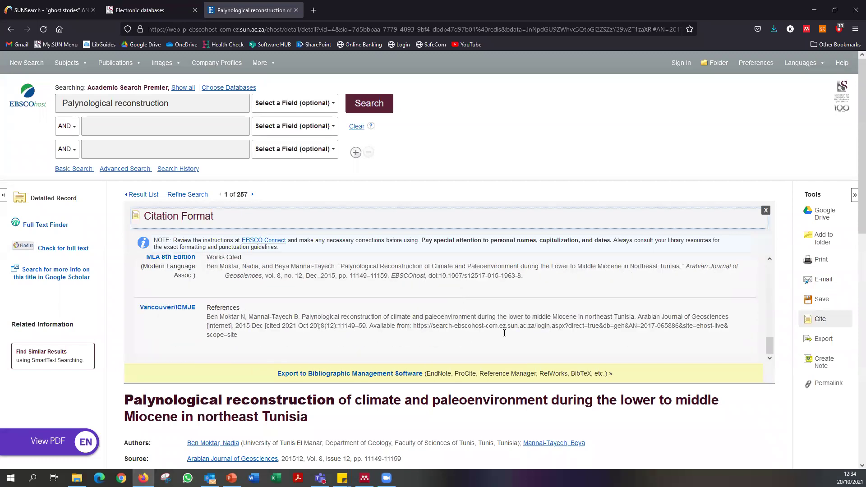
pyautogui.click(381, 374)
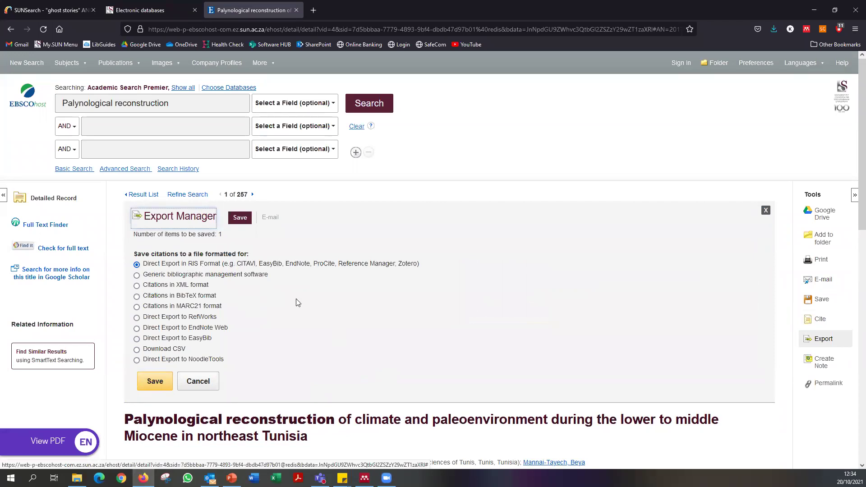
pyautogui.moveTo(189, 265); pyautogui.dragTo(199, 266)
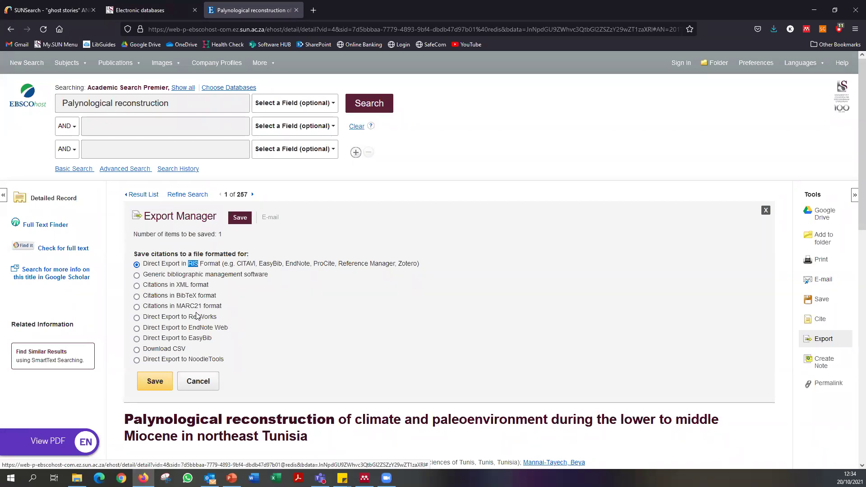
pyautogui.click(153, 387)
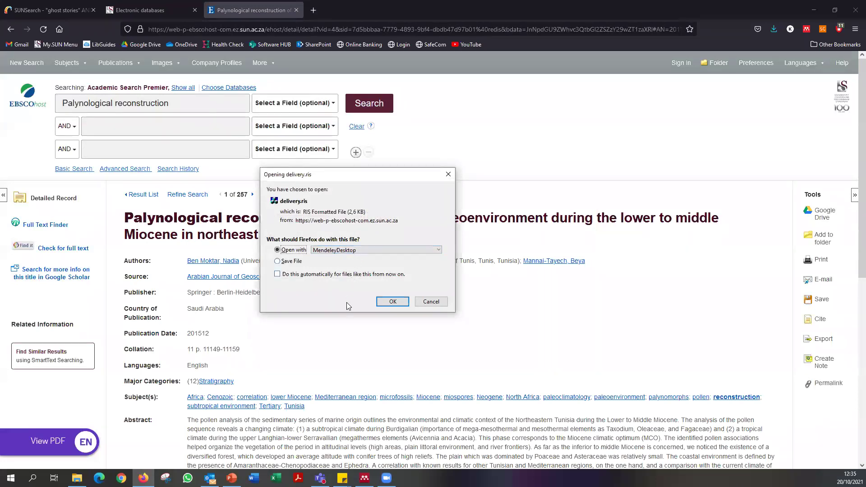
# Open delivery.ris in Mendeley, maximize the window, widen the Details pane and review the title.
pyautogui.click(389, 301)
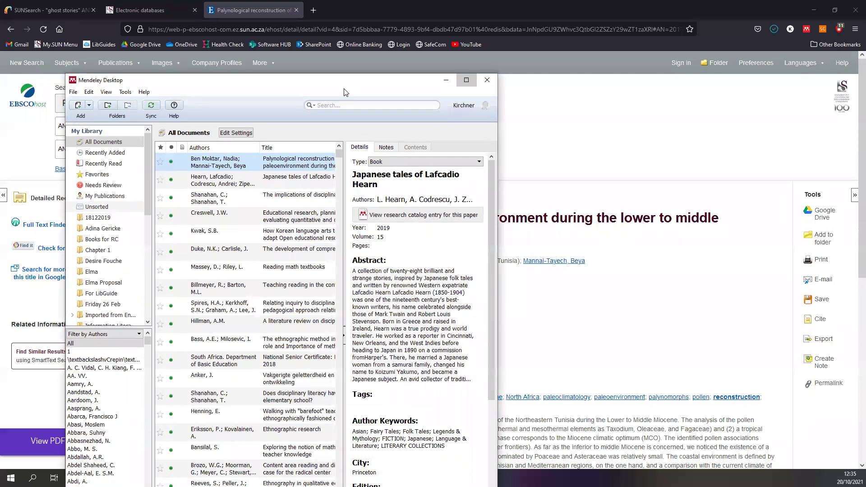
pyautogui.click(466, 80)
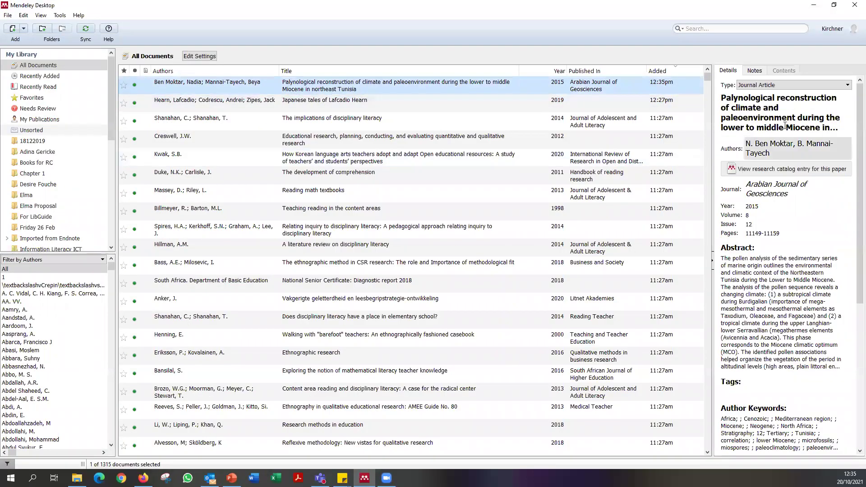
pyautogui.moveTo(710, 106); pyautogui.dragTo(502, 110)
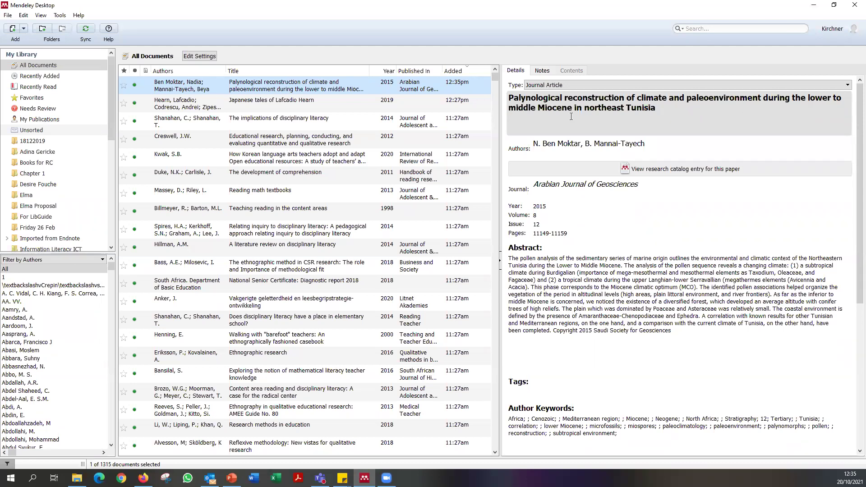
pyautogui.click(680, 108)
pyautogui.moveTo(665, 107); pyautogui.dragTo(482, 94)
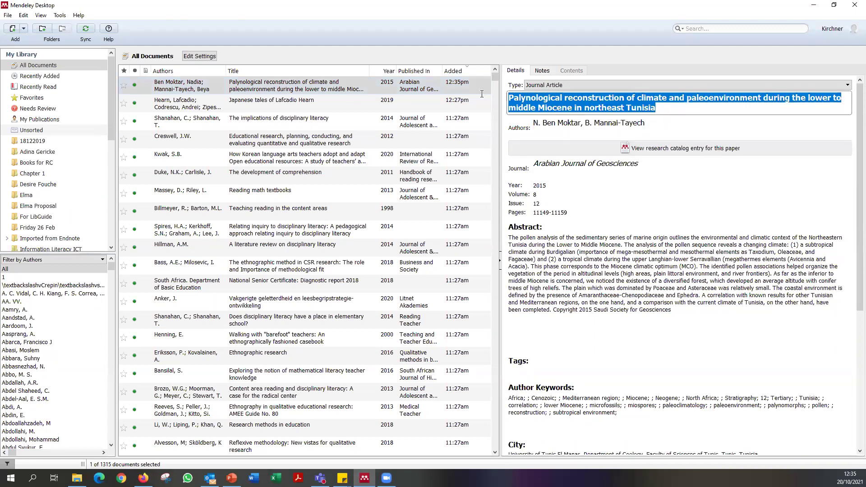
pyautogui.click(675, 110)
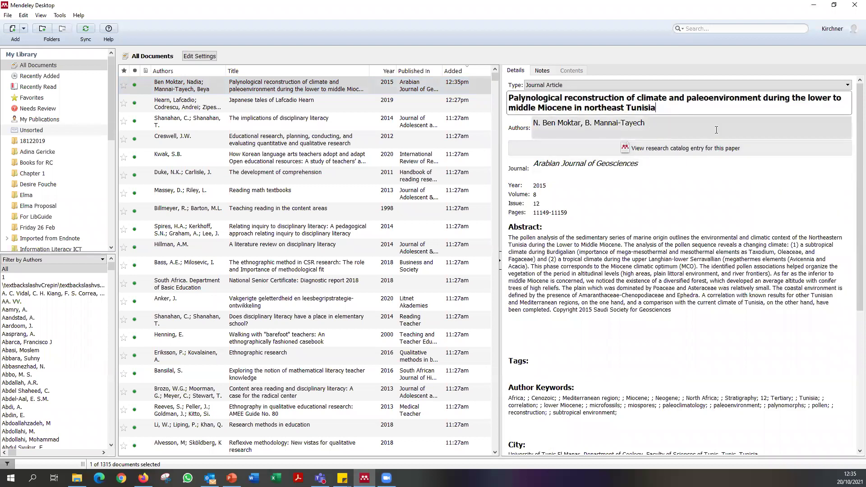
pyautogui.moveTo(533, 166); pyautogui.dragTo(662, 161)
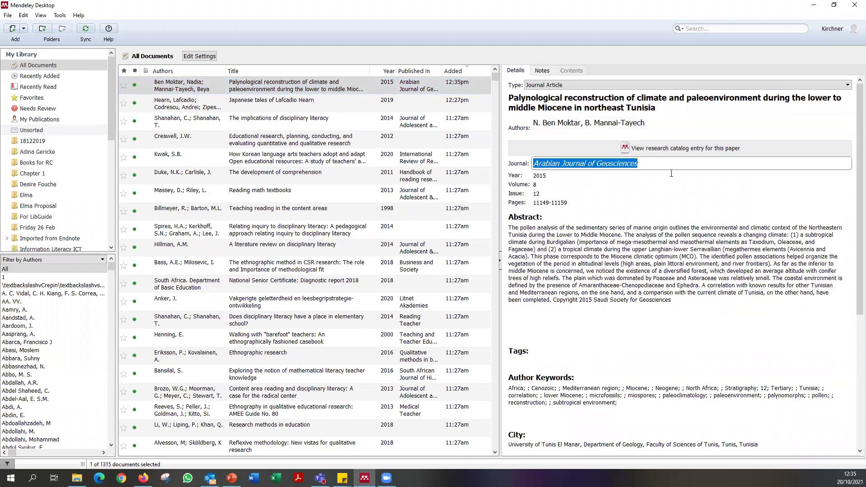
pyautogui.click(564, 163)
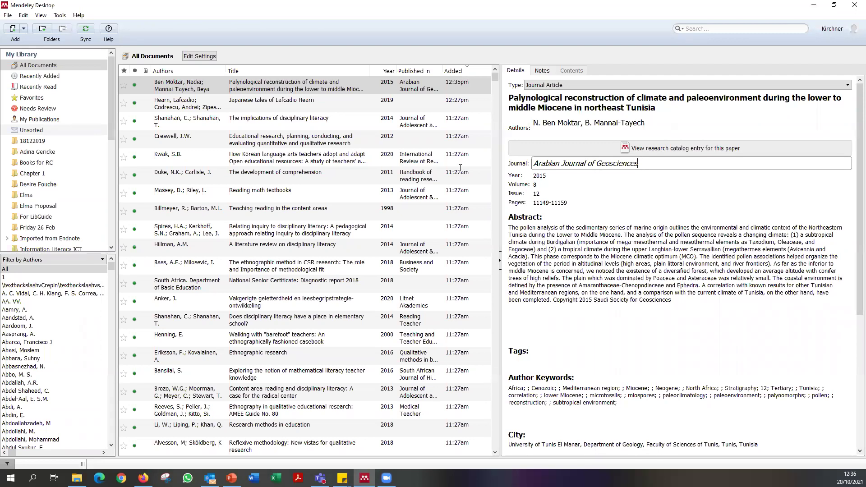
pyautogui.click(508, 163)
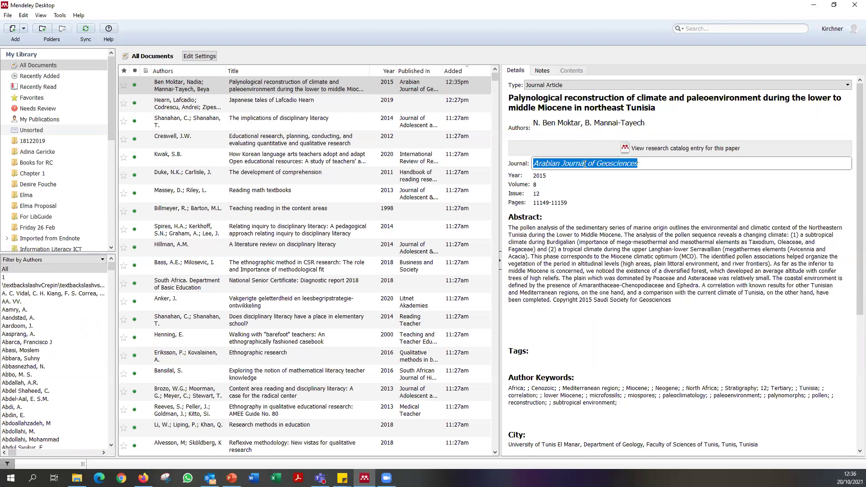
pyautogui.click(557, 176)
pyautogui.click(549, 184)
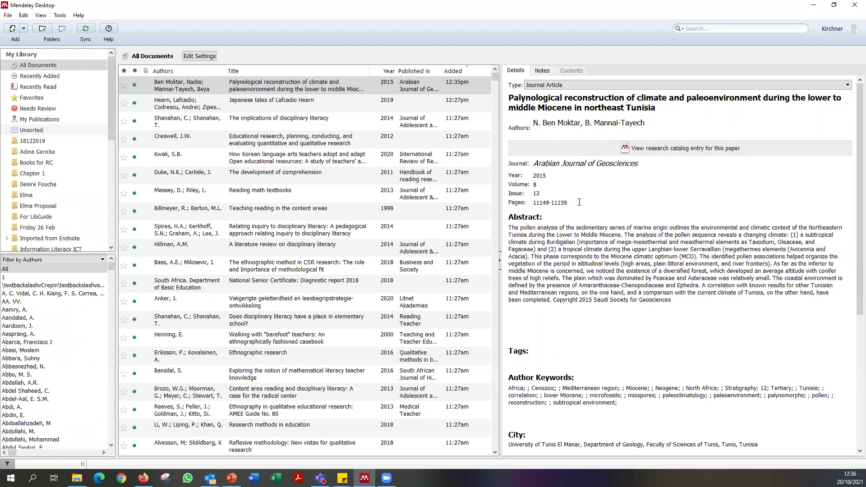
pyautogui.moveTo(580, 202); pyautogui.dragTo(511, 205)
pyautogui.scroll(-5, 660, 255)
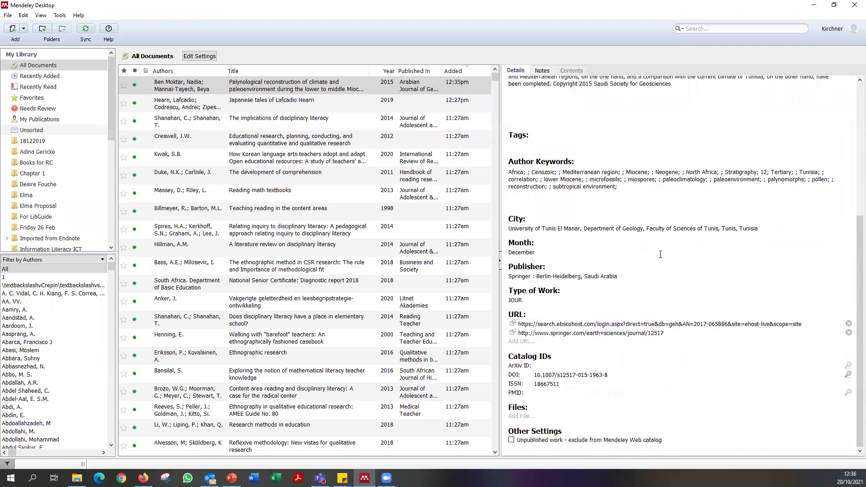
pyautogui.click(536, 374)
pyautogui.scroll(5, 634, 376)
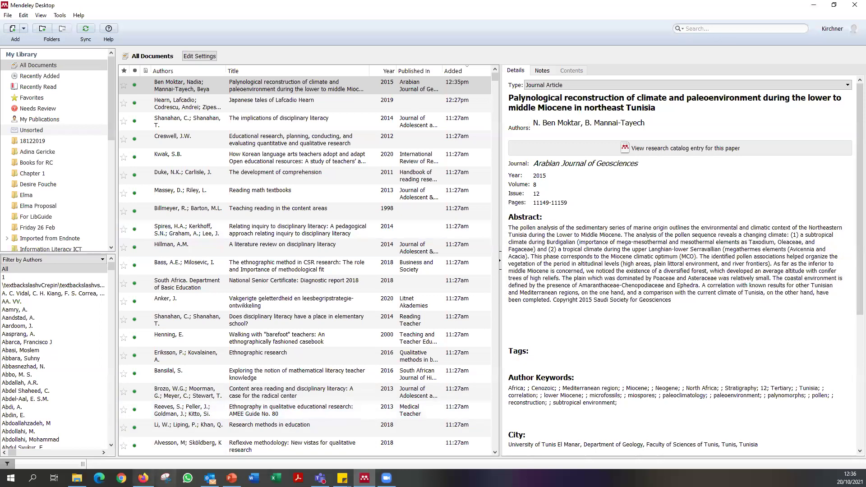
pyautogui.click(144, 478)
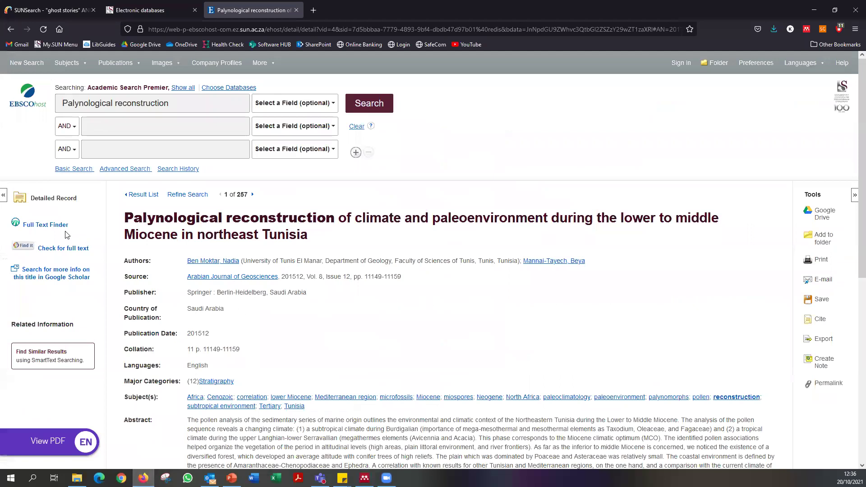
# Search the article title in Google Scholar and open its full-text PDF in EndNote Click.
pyautogui.click(69, 276)
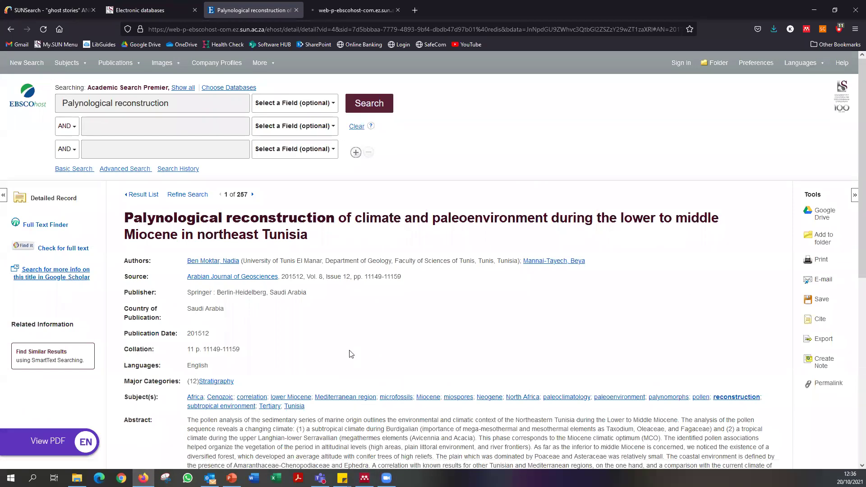
pyautogui.moveTo(64, 446)
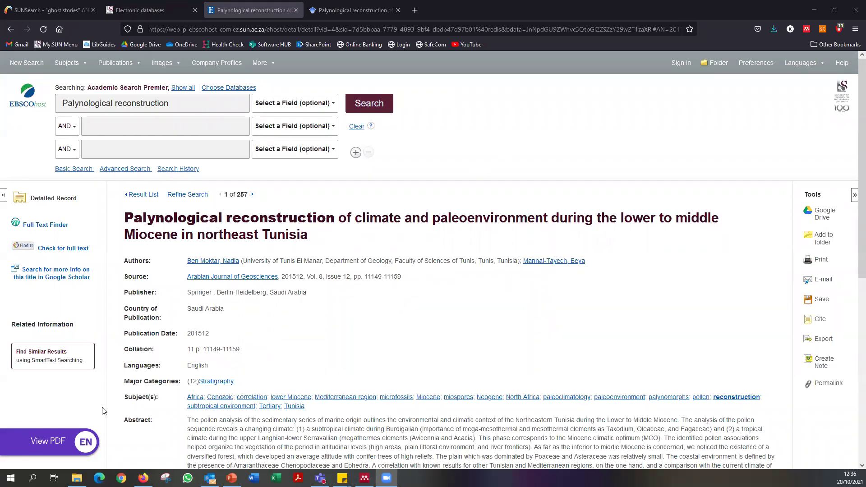
pyautogui.click(52, 447)
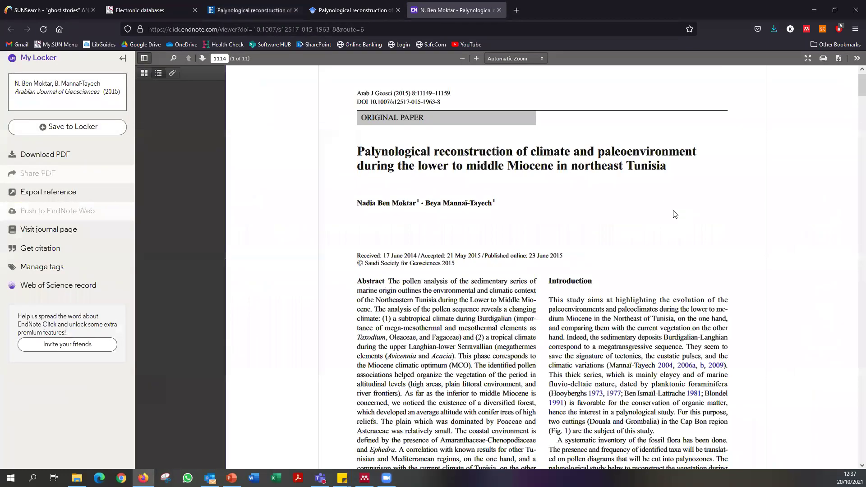
pyautogui.scroll(-7, 675, 214)
pyautogui.scroll(7, 787, 127)
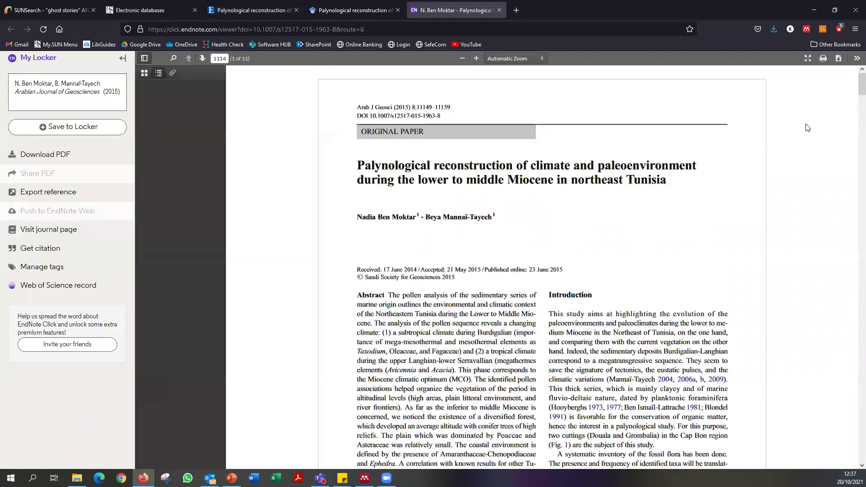
# Save the PDF to Downloads as Ben-moktar-2015-Palynological-reconstruction-of-cli.pdf.
pyautogui.click(837, 59)
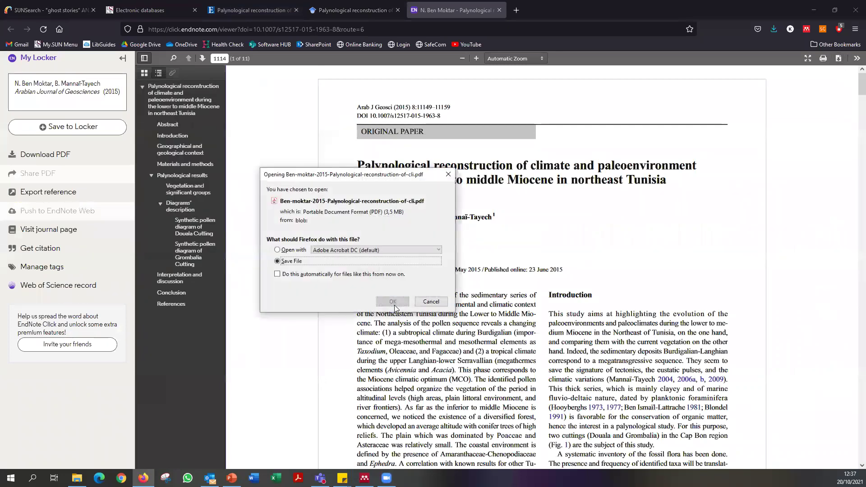
pyautogui.click(393, 302)
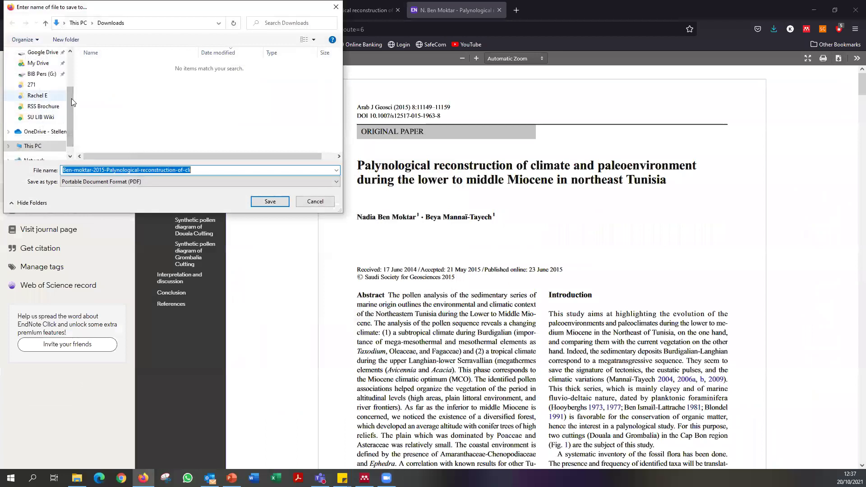
pyautogui.click(271, 201)
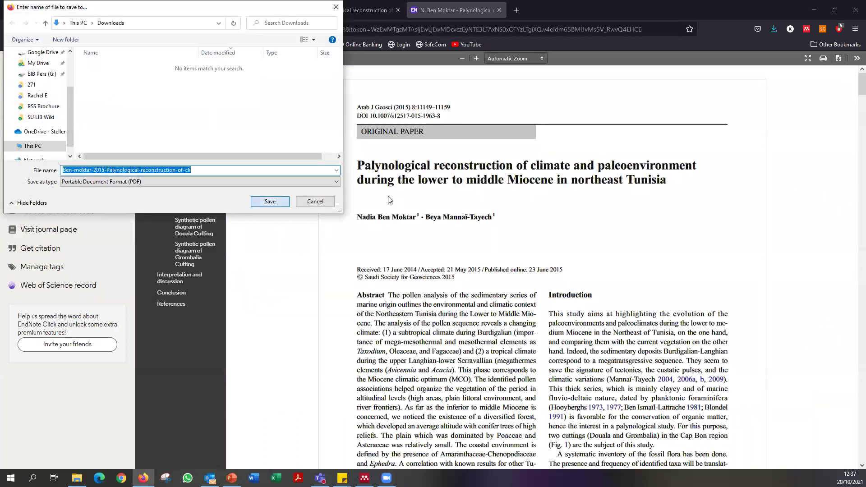
pyautogui.click(364, 478)
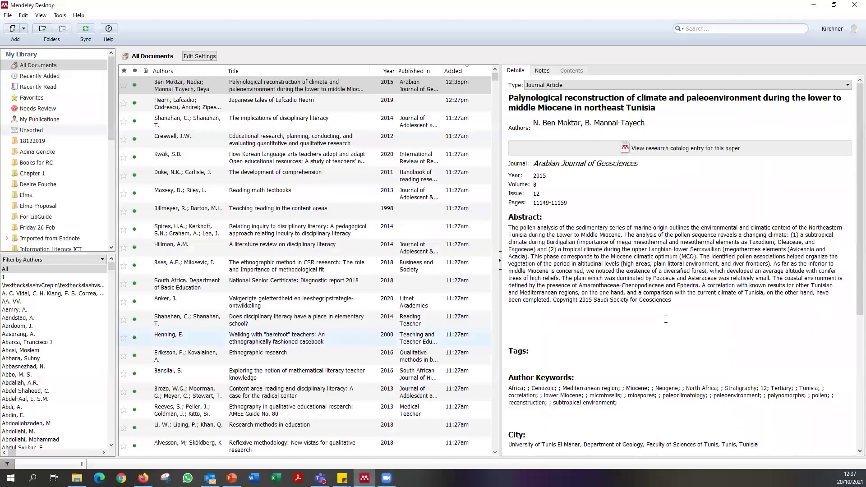
# Attach Ben-moktar-2015-Palynological-reconstruction-of-cli.pdf from Downloads to the record's Files.
pyautogui.scroll(-5, 666, 319)
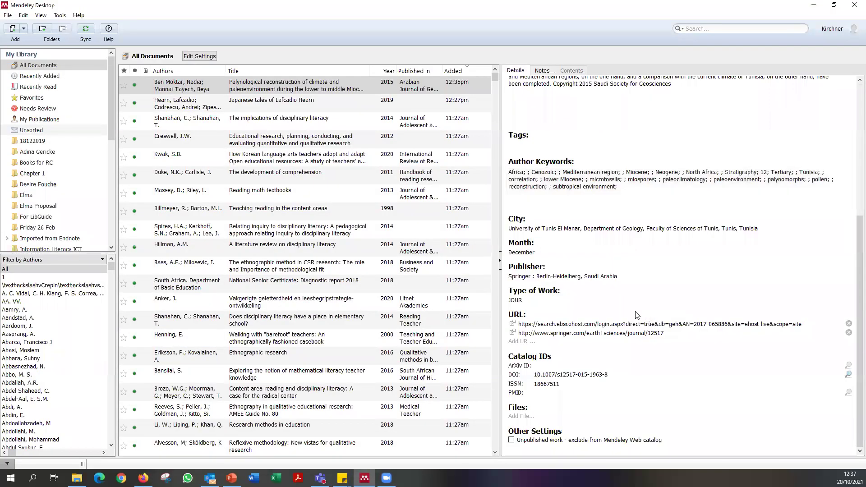
pyautogui.click(520, 418)
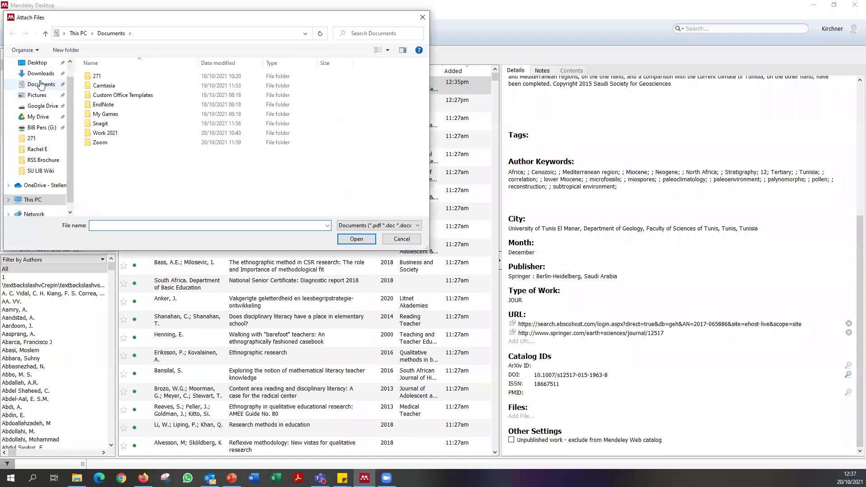
pyautogui.click(40, 74)
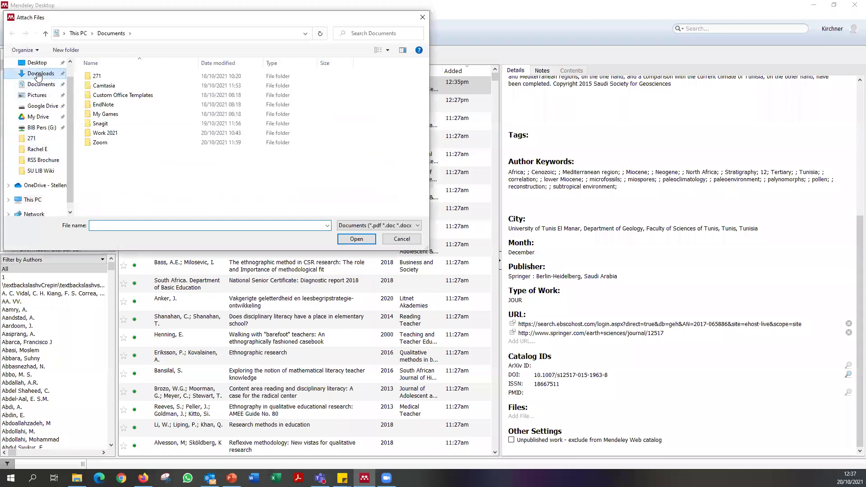
pyautogui.click(174, 90)
pyautogui.press('Return')
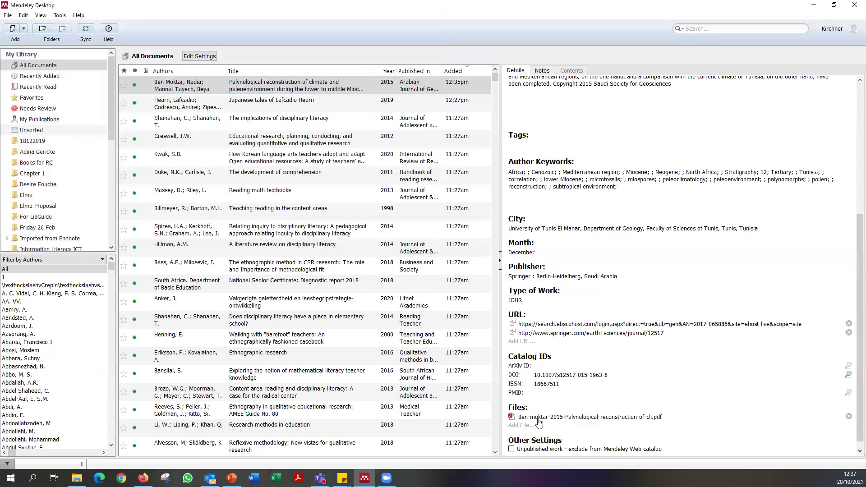
pyautogui.scroll(5, 539, 424)
pyautogui.scroll(1, 585, 127)
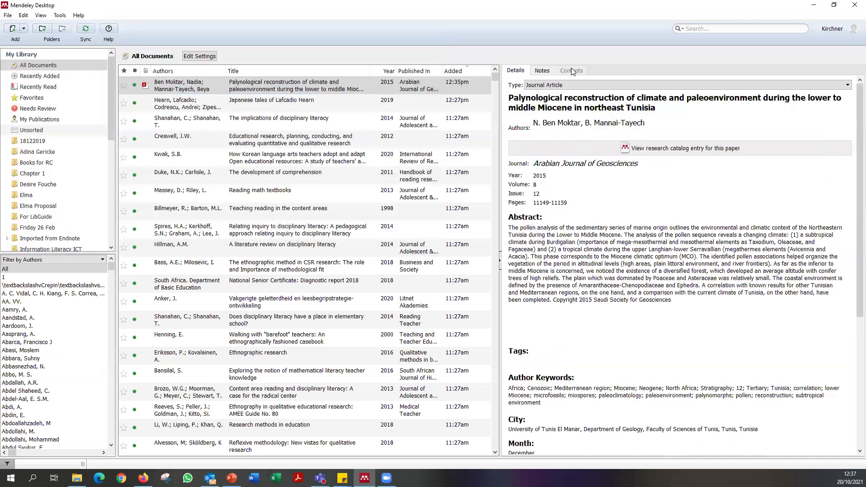
pyautogui.scroll(-5, 619, 372)
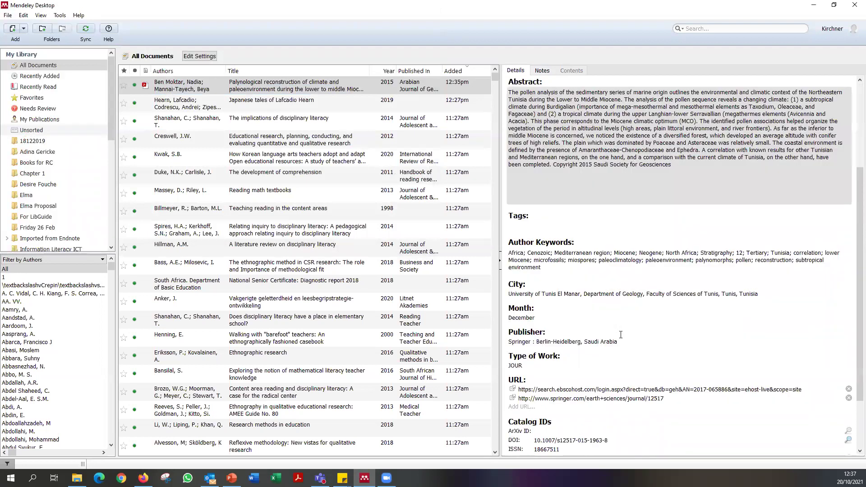
# Open the attached PDF in Mendeley's reader.
pyautogui.click(544, 408)
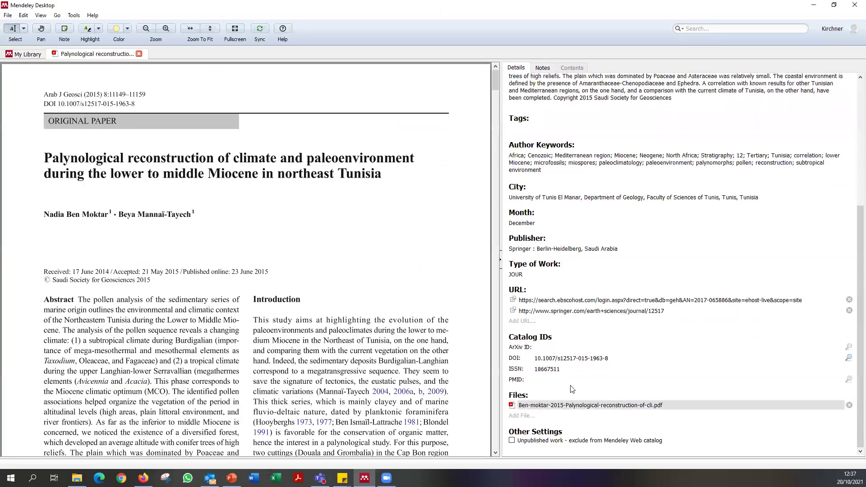
pyautogui.scroll(-15, 316, 330)
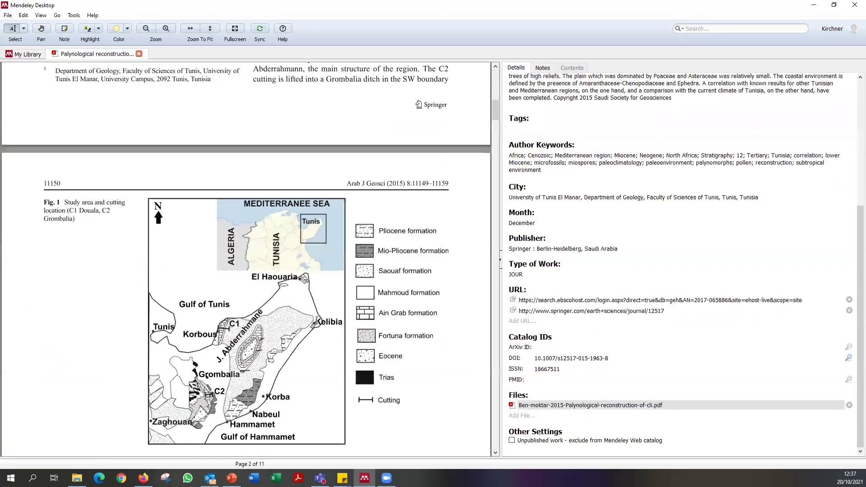
pyautogui.scroll(-5, 415, 219)
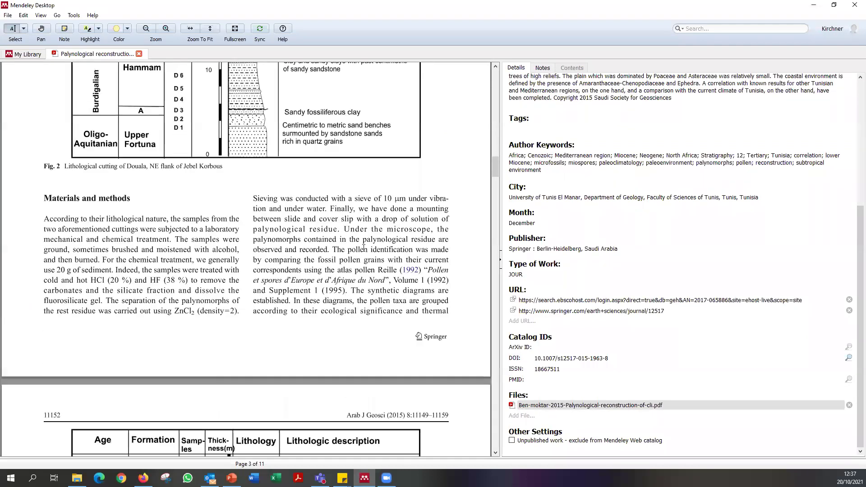
pyautogui.scroll(20, 362, 251)
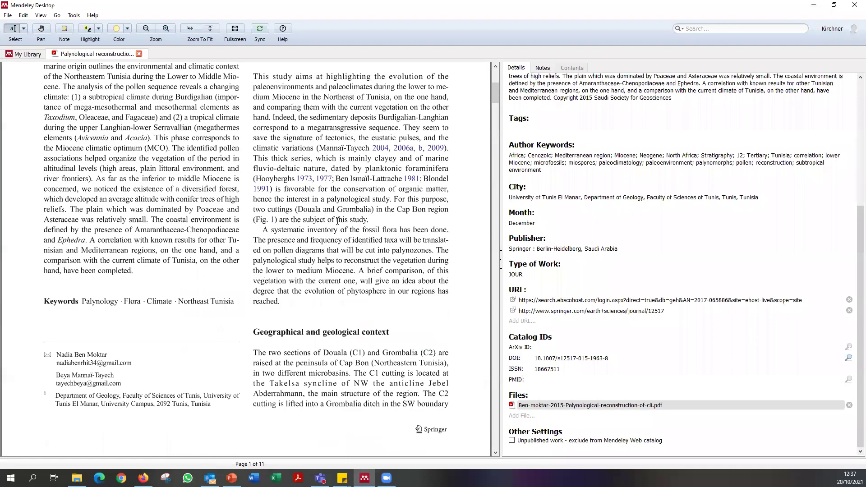
# Add a sticky note reading 'Read this for overview' beside the Introduction on page 1.
pyautogui.click(65, 29)
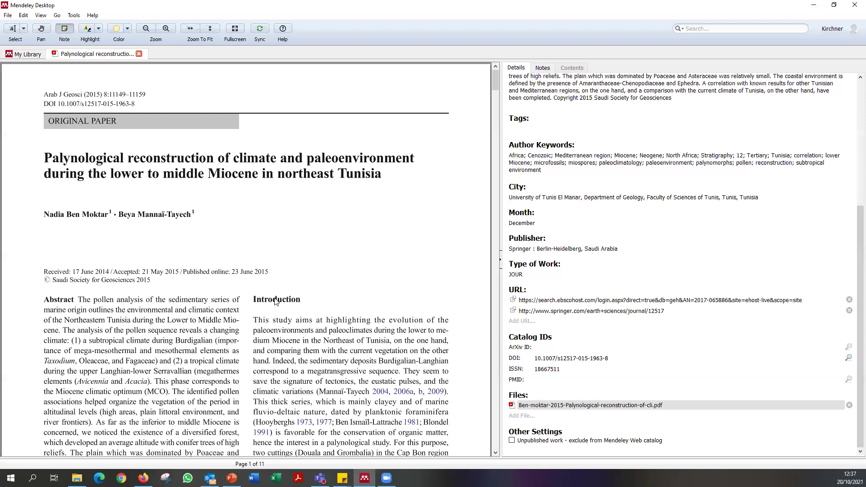
pyautogui.scroll(-3, 315, 173)
pyautogui.click(325, 183)
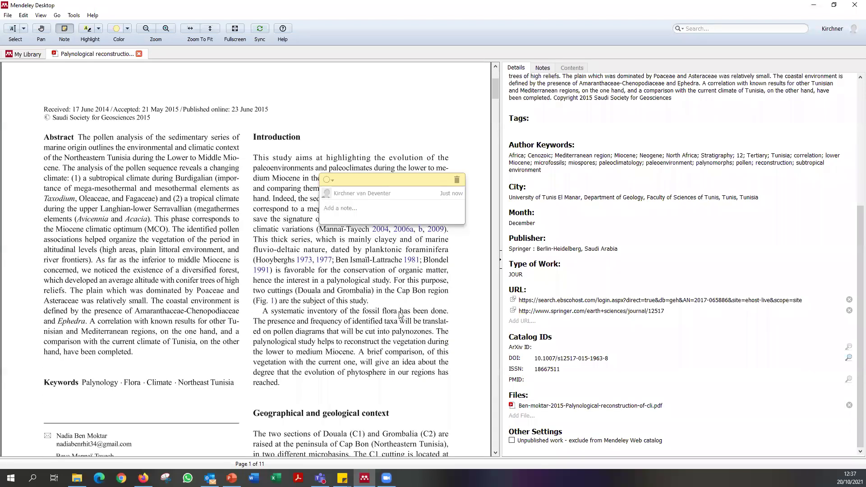
pyautogui.write('Read this for overview')
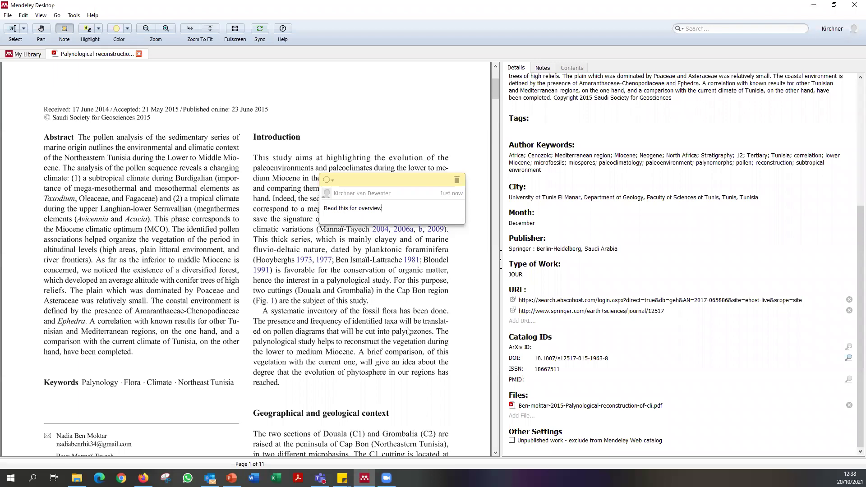
# Draw a rectangle highlight over the climate-types paragraph under Fig. 1 on page 2.
pyautogui.click(98, 30)
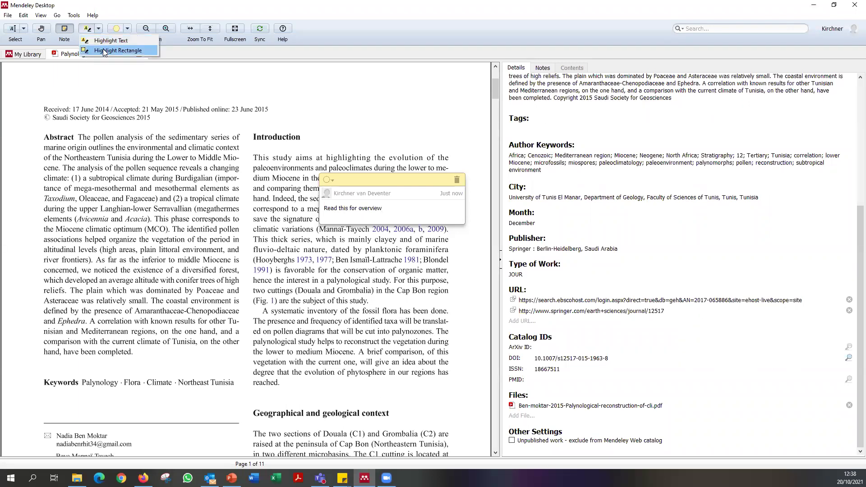
pyautogui.click(117, 51)
pyautogui.scroll(-6, 232, 397)
pyautogui.scroll(-6, 237, 371)
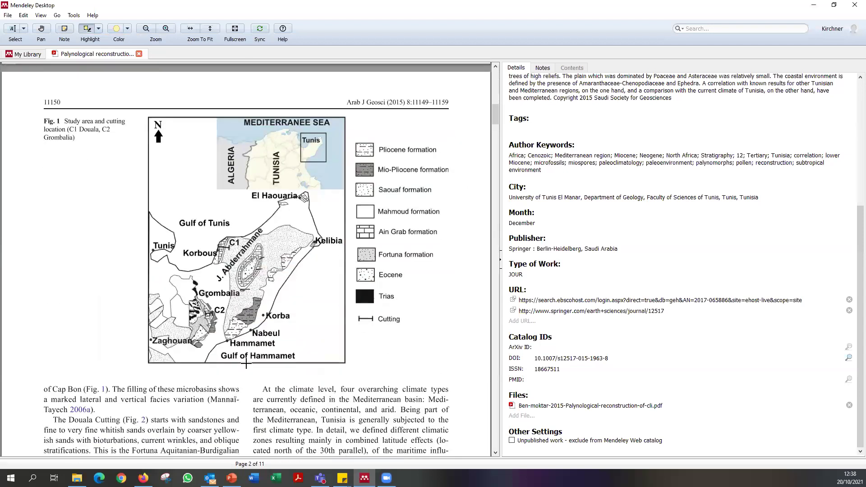
pyautogui.moveTo(248, 220); pyautogui.dragTo(455, 385)
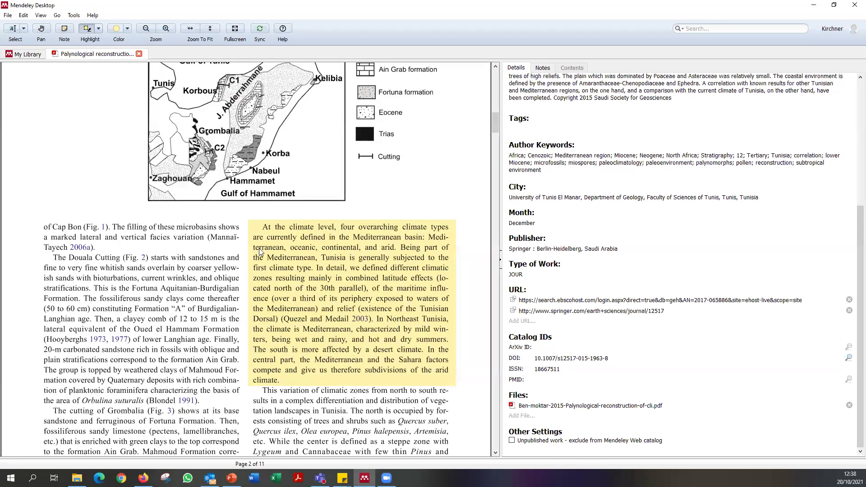
pyautogui.scroll(-10, 228, 289)
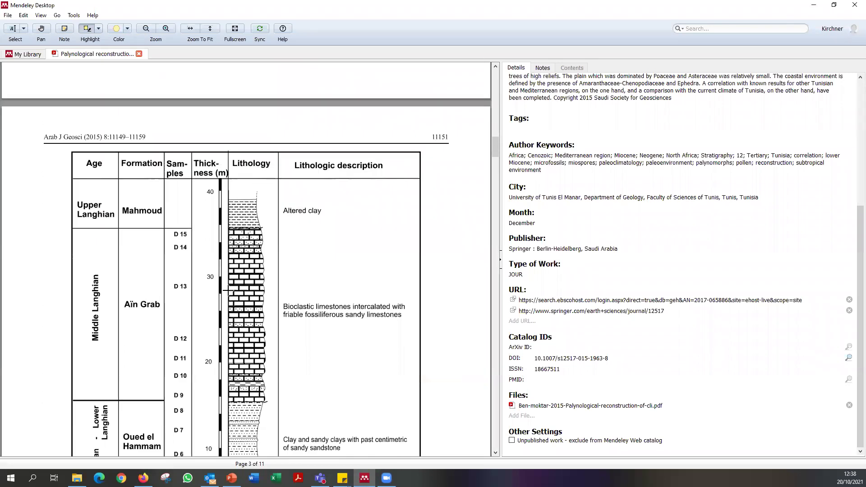
pyautogui.scroll(-5, 228, 289)
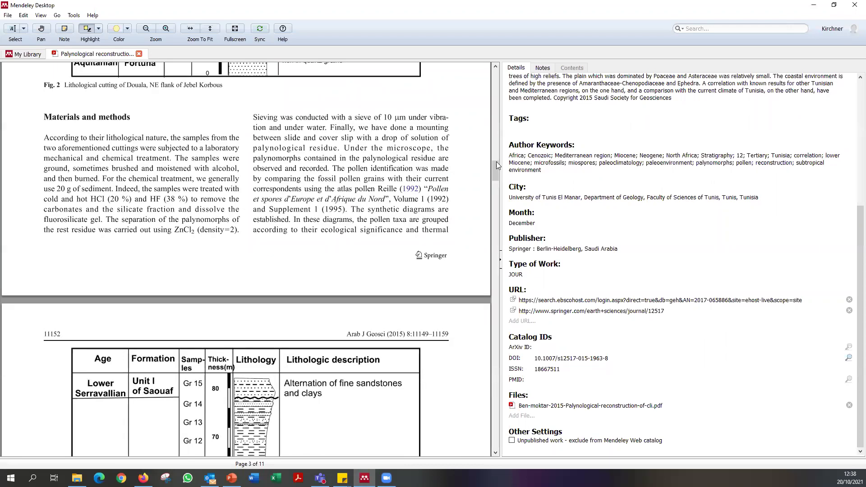
# Close the PDF tab to return to the library.
pyautogui.moveTo(496, 167); pyautogui.dragTo(490, 68)
pyautogui.scroll(-20, 493, 67)
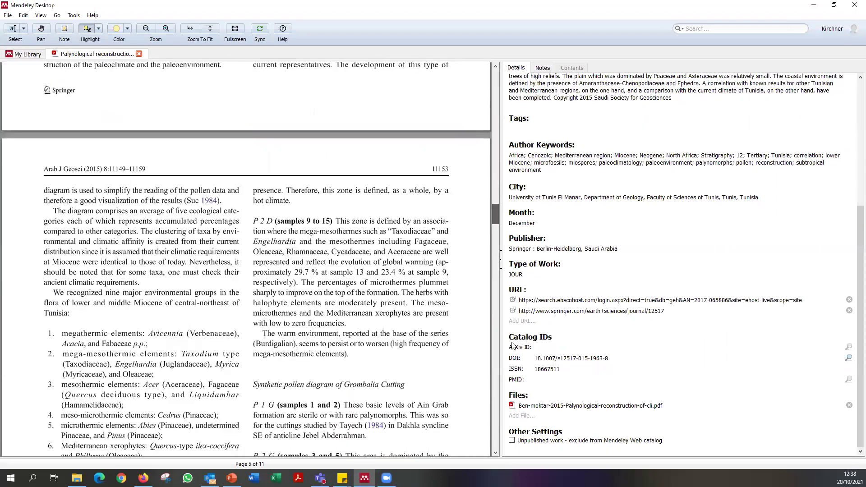
pyautogui.scroll(20, 493, 66)
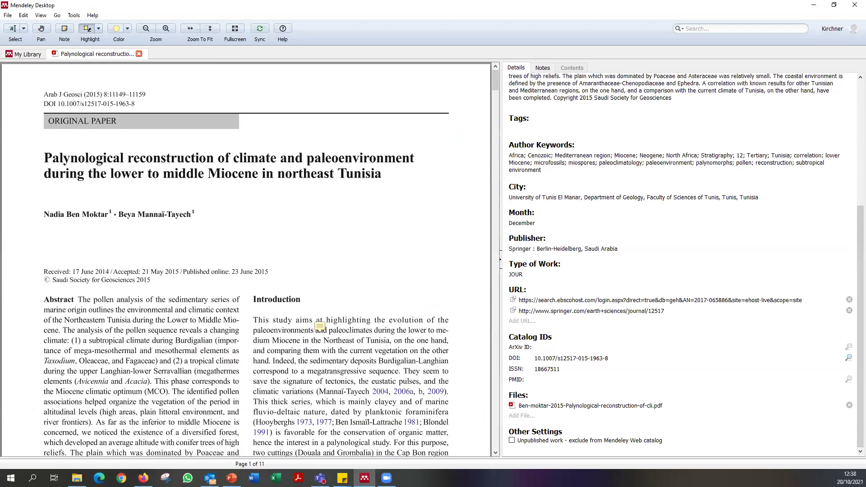
pyautogui.click(8, 15)
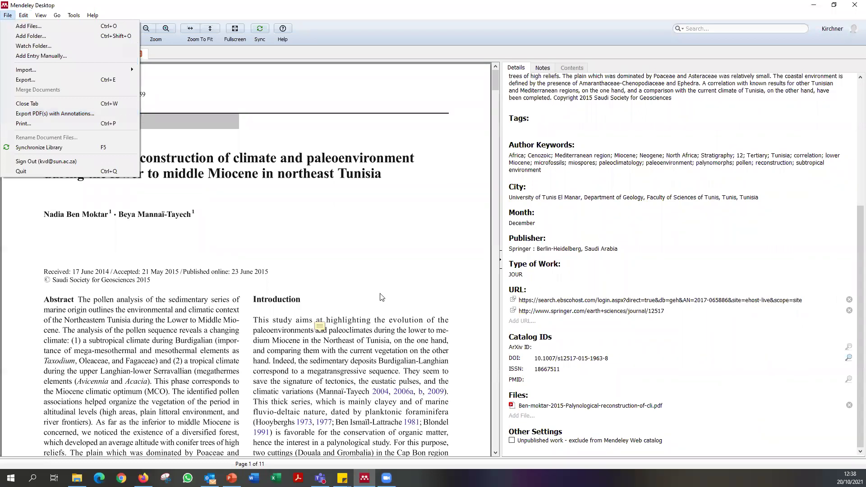
pyautogui.click(551, 51)
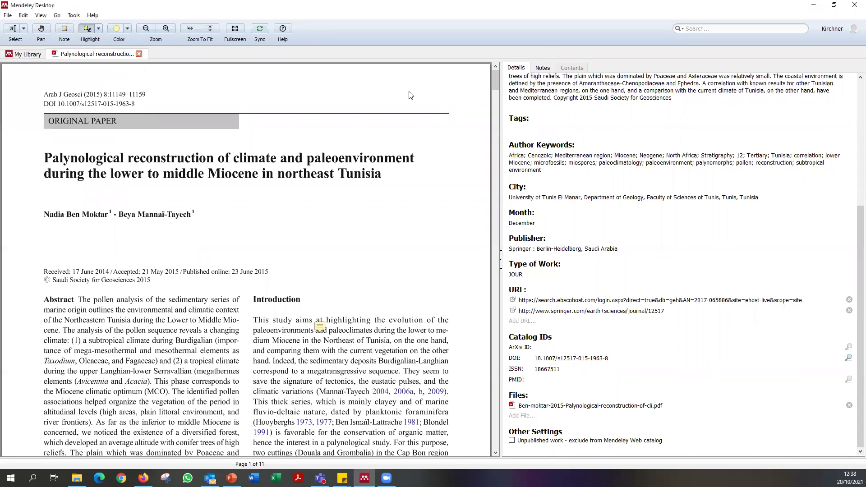
pyautogui.click(139, 54)
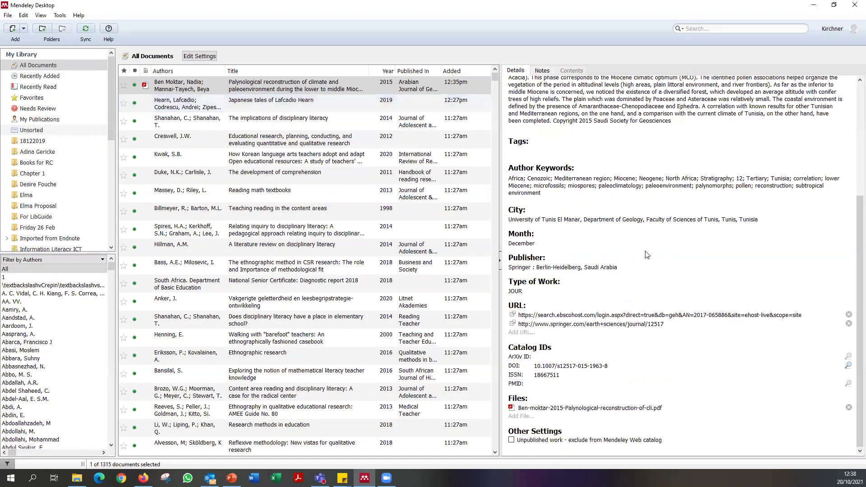
# Bring up the Palynological paper's PDF in Firefox's EndNote Click viewer.
pyautogui.scroll(5, 647, 255)
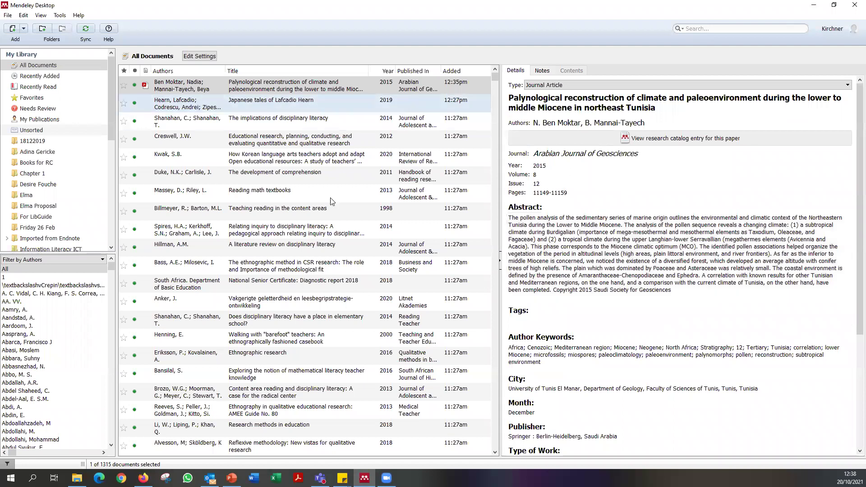
pyautogui.moveTo(143, 479)
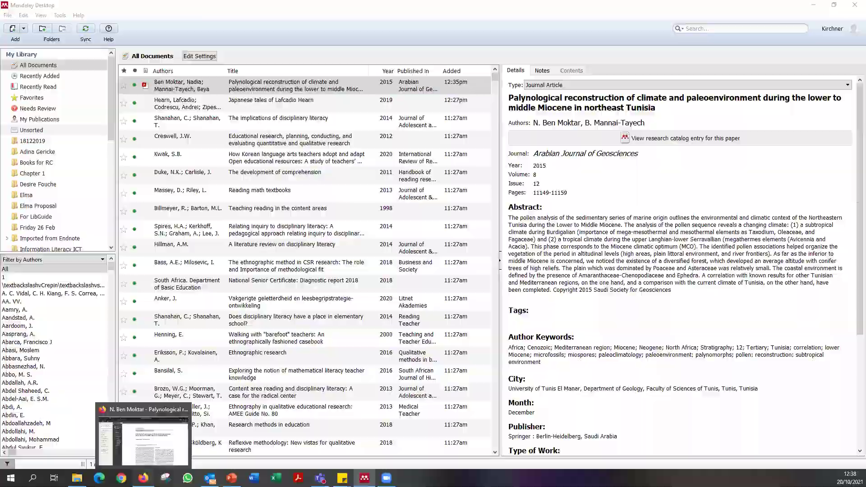
pyautogui.click(143, 479)
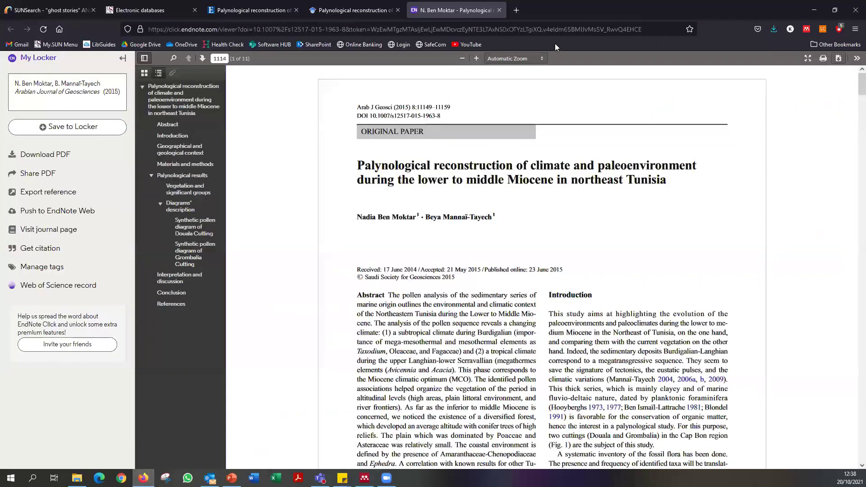
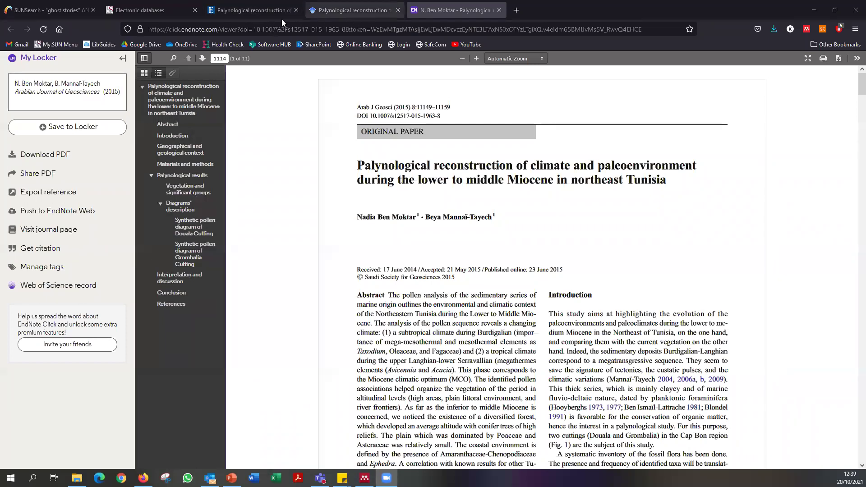
# Return to the 'gender based violence' EBSCOhost results and close the Google Scholar and palynology PDF tabs.
pyautogui.click(251, 15)
pyautogui.hotkey('ctrl', 'a')
pyautogui.press('BackSpace')
pyautogui.write('"gender based violence"')
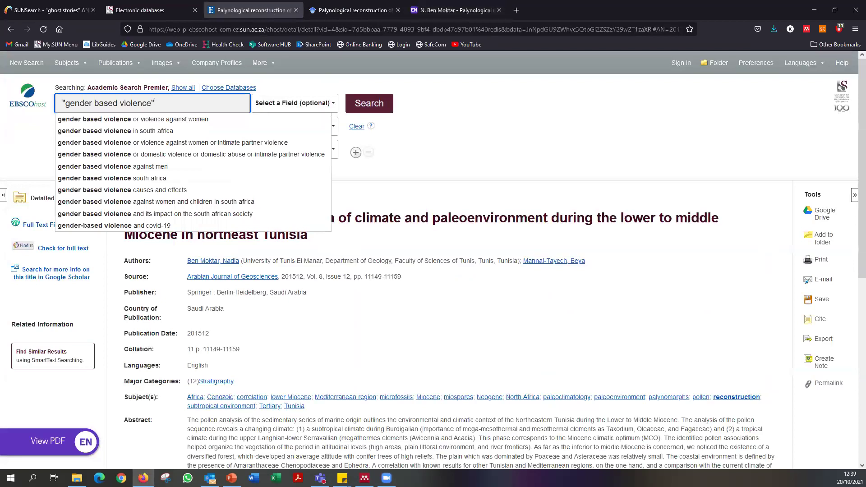
pyautogui.click(345, 12)
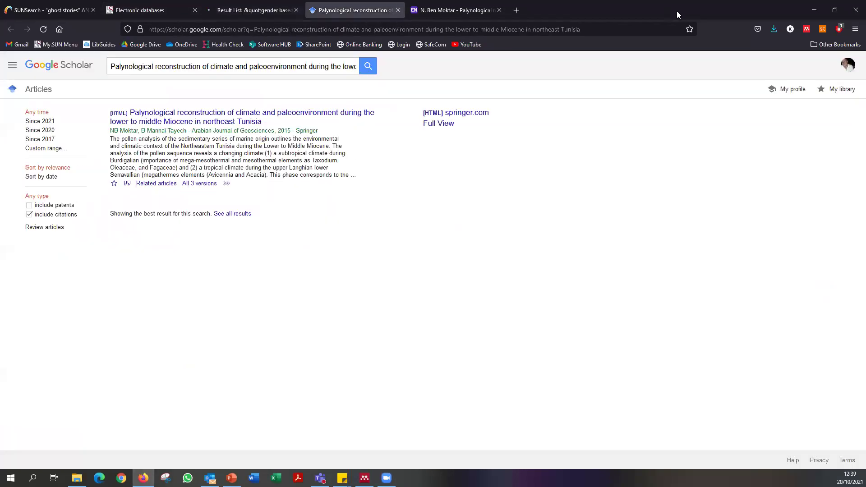
pyautogui.click(640, 85)
pyautogui.click(640, 85)
# Maximise Firefox and open result 12, the alcohol use, GBV and HIV article.
pyautogui.doubleClick(392, 77)
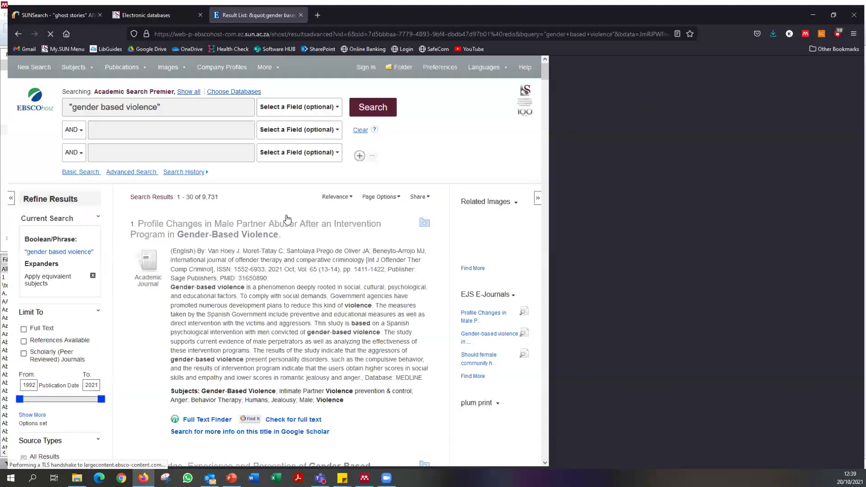
pyautogui.scroll(-5, 267, 254)
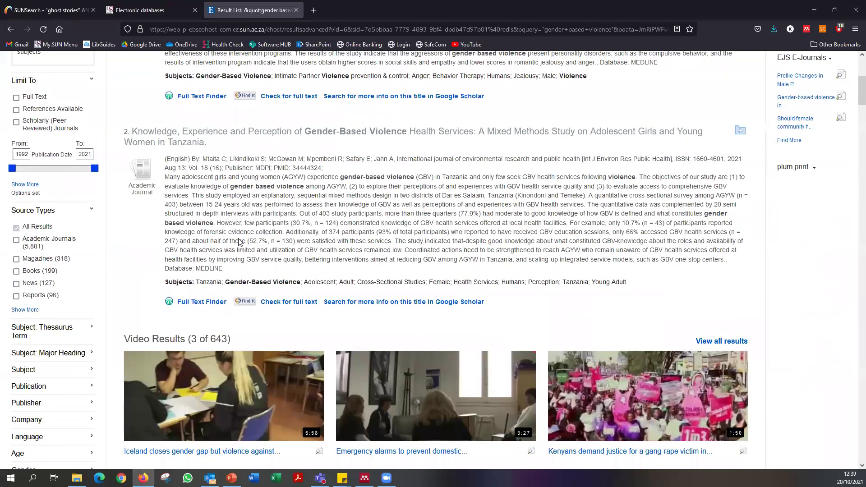
pyautogui.scroll(-15, 239, 243)
pyautogui.scroll(-3, 295, 230)
pyautogui.scroll(10, 296, 230)
pyautogui.scroll(12, 296, 230)
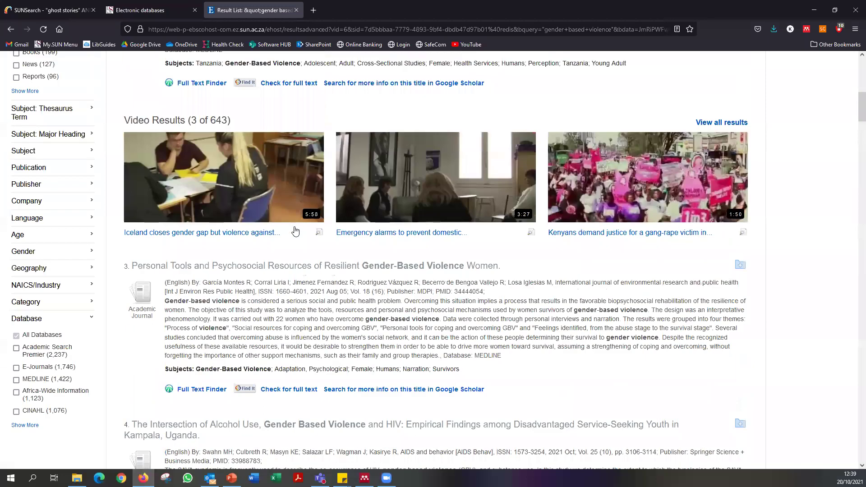
pyautogui.scroll(-7, 294, 230)
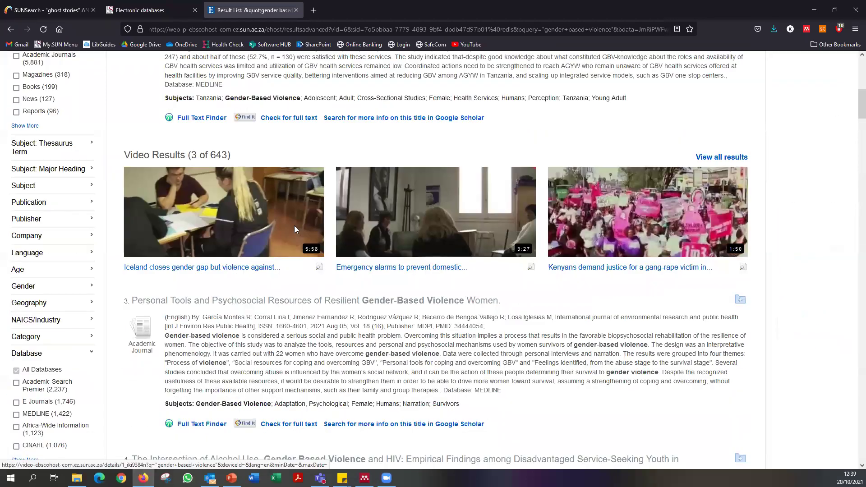
pyautogui.scroll(-10, 296, 226)
pyautogui.scroll(-5, 316, 208)
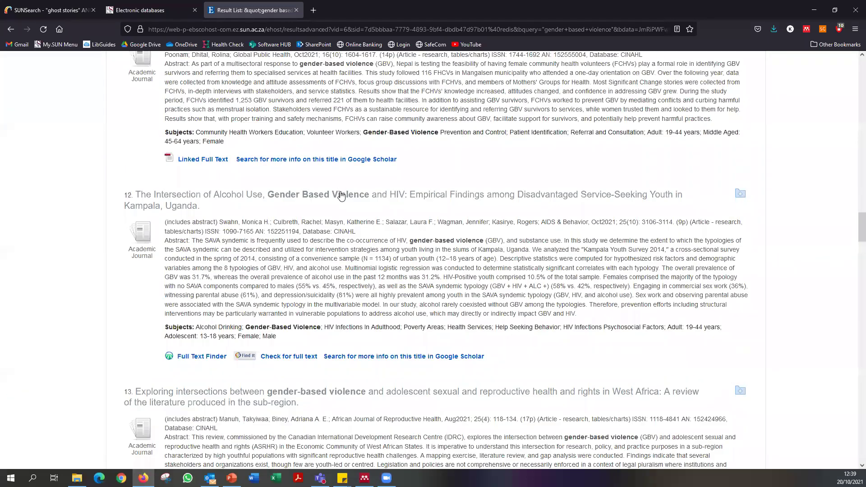
pyautogui.click(320, 202)
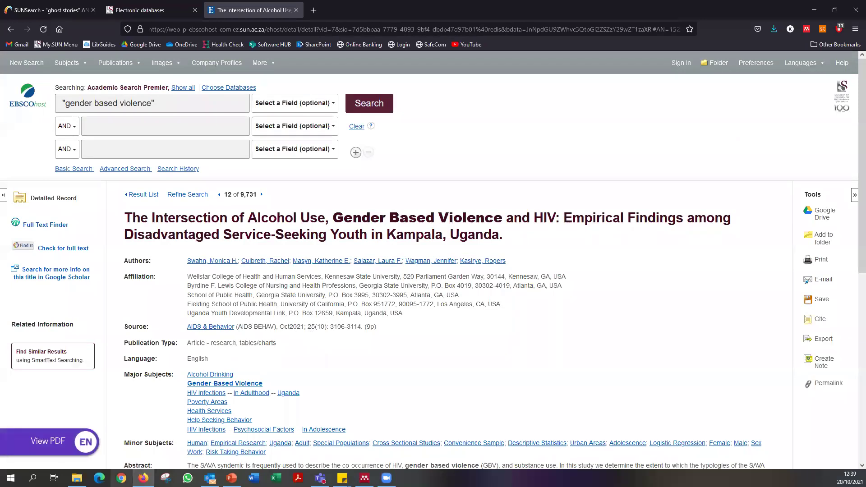
# Save the article's PDF from EndNote Click into Downloads, then bring up Mendeley Desktop.
pyautogui.moveTo(39, 451)
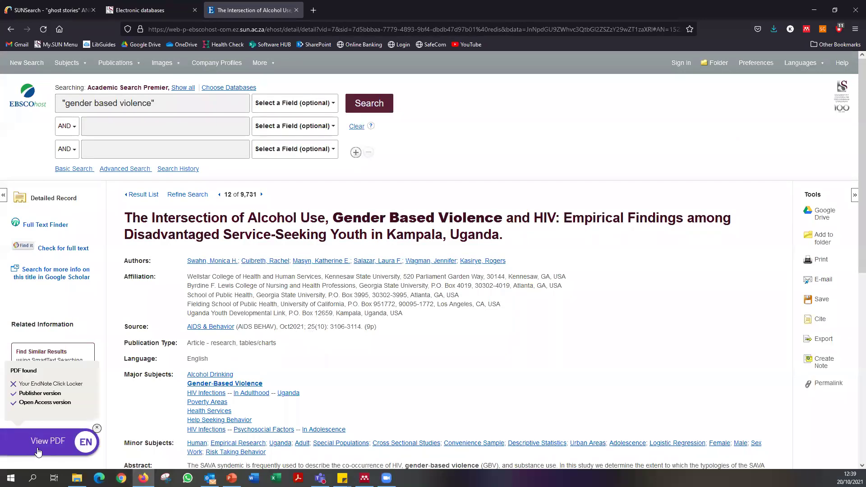
pyautogui.click(63, 442)
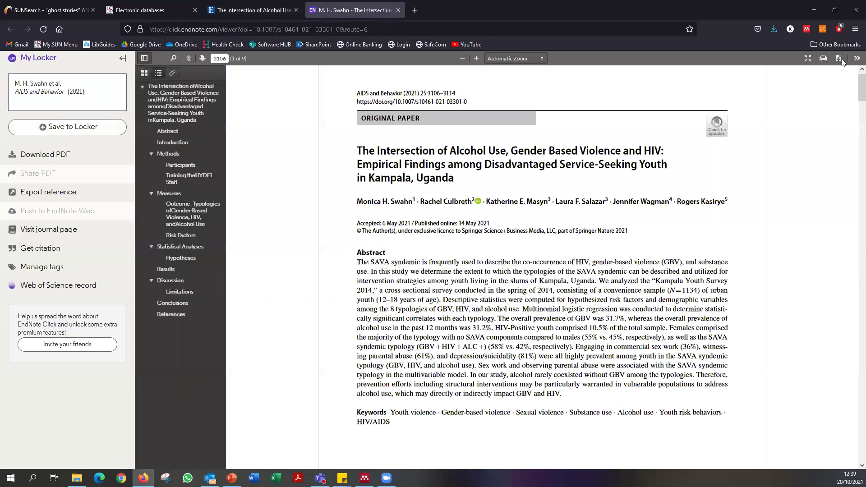
pyautogui.click(839, 58)
pyautogui.click(392, 300)
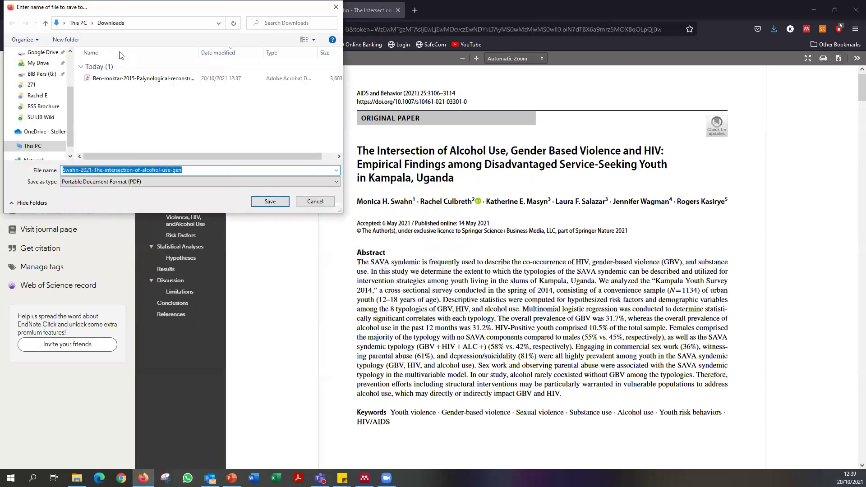
pyautogui.click(270, 201)
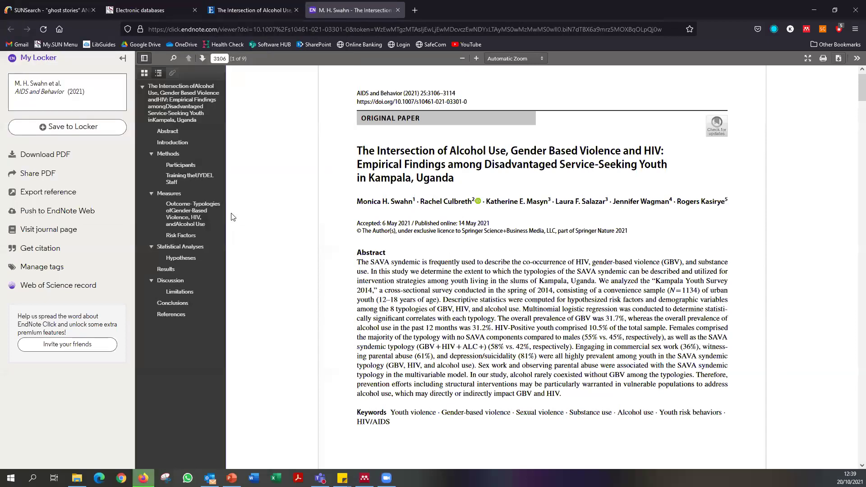
pyautogui.click(364, 478)
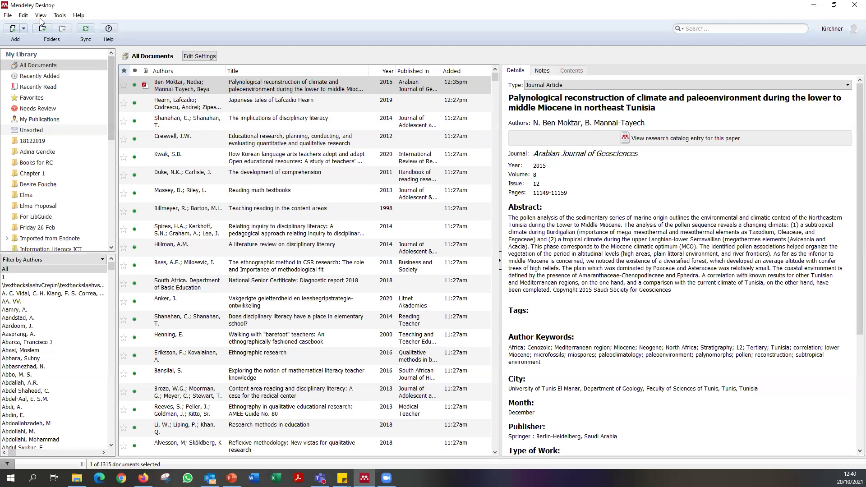
# Add the Swahn-2021 PDF from Downloads to the library and select its new top entry.
pyautogui.click(10, 15)
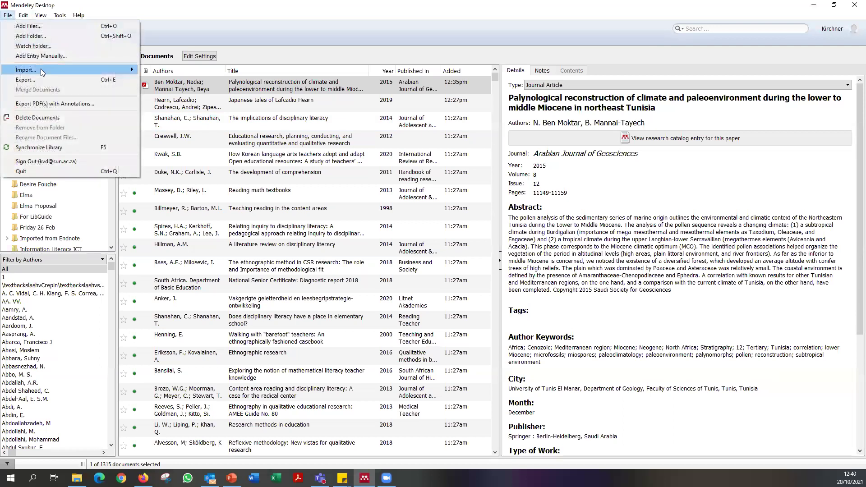
pyautogui.moveTo(128, 72)
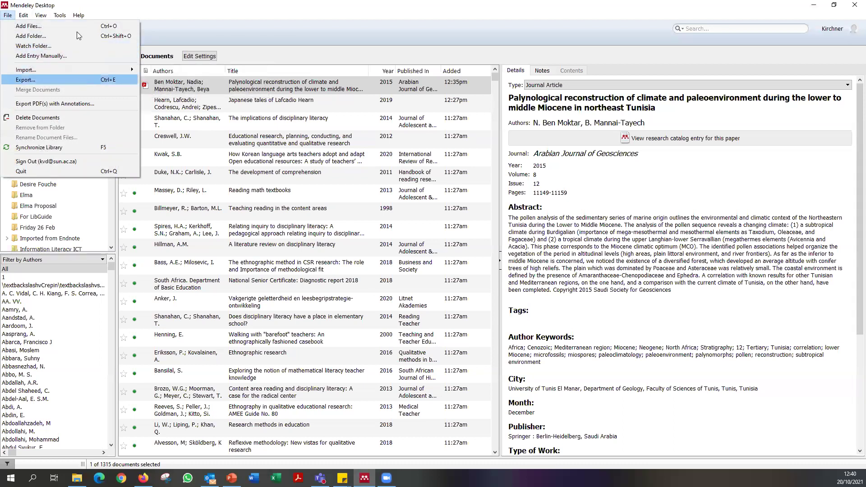
pyautogui.click(23, 28)
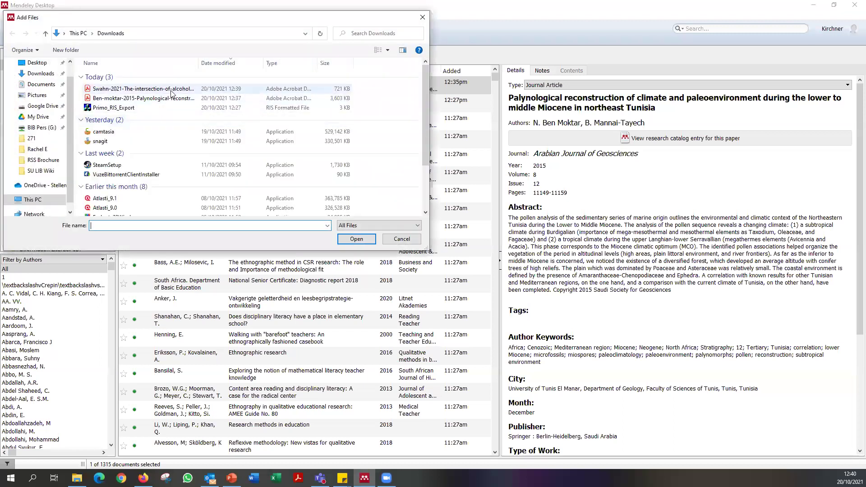
pyautogui.click(171, 90)
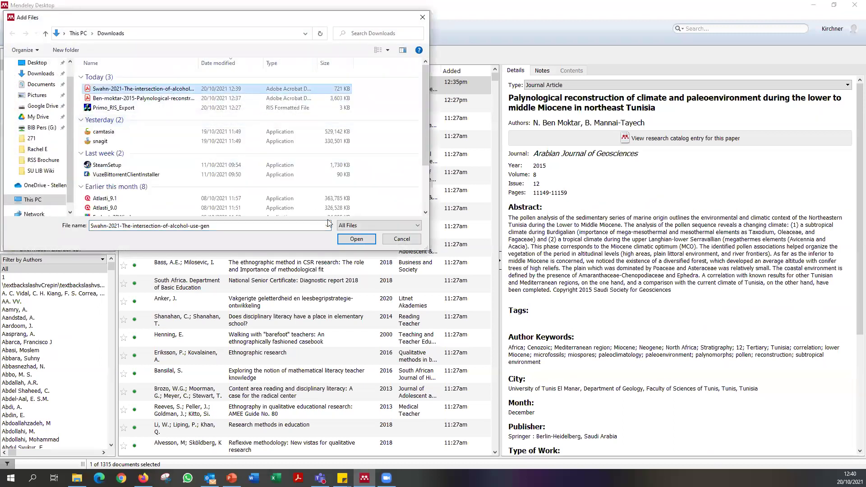
pyautogui.click(356, 240)
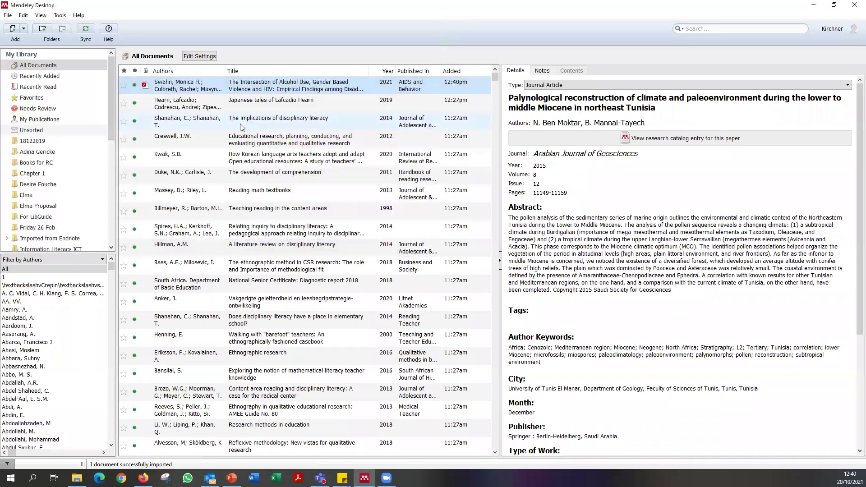
pyautogui.click(270, 97)
pyautogui.click(271, 91)
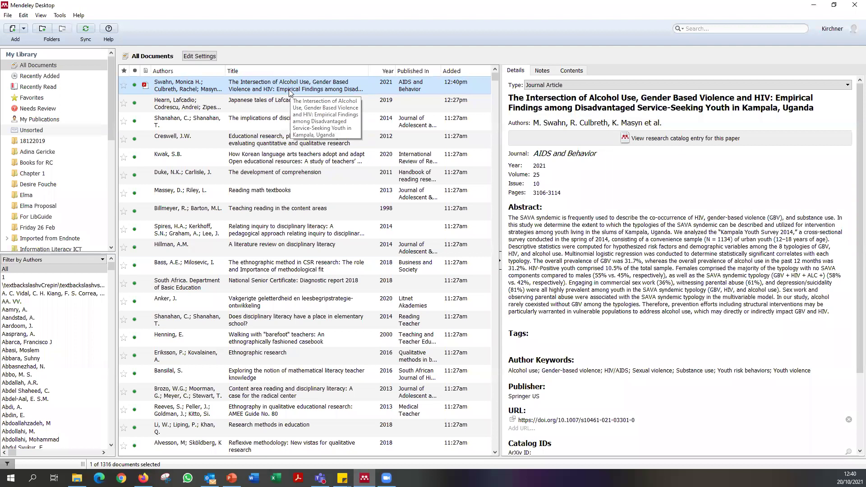
# Lowercase 'Intersection', 'Alcohol' and 'Use' in the imported article's title.
pyautogui.scroll(-3, 663, 374)
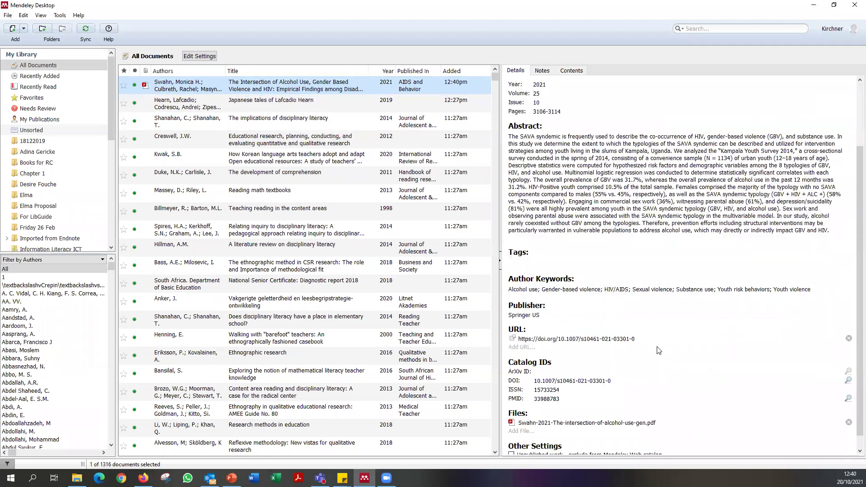
pyautogui.scroll(-1, 652, 316)
pyautogui.scroll(4, 645, 287)
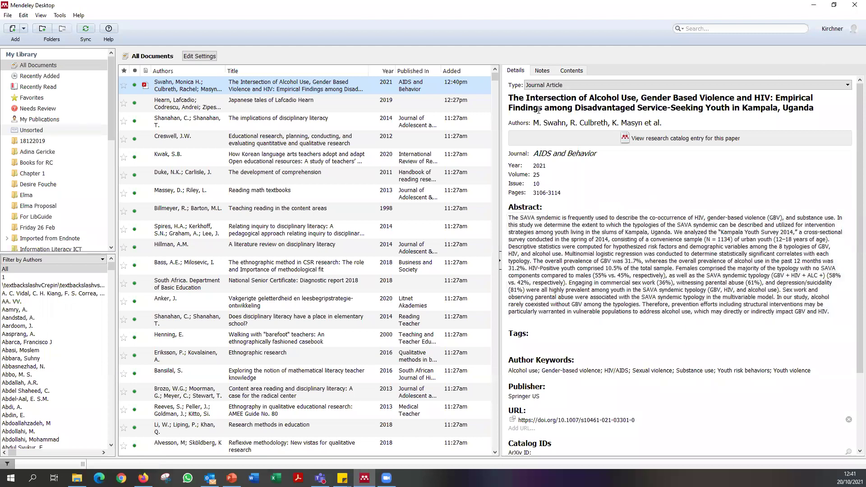
pyautogui.click(528, 97)
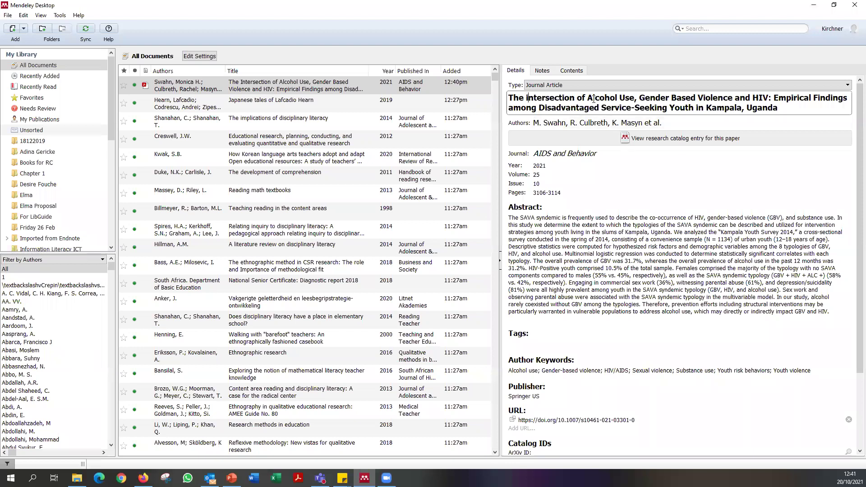
pyautogui.moveTo(592, 100); pyautogui.dragTo(587, 99)
pyautogui.write('a')
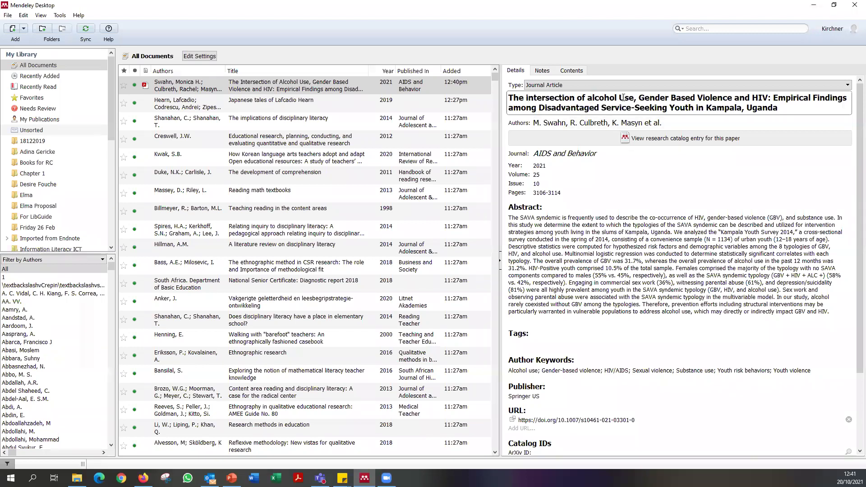
pyautogui.write('u')
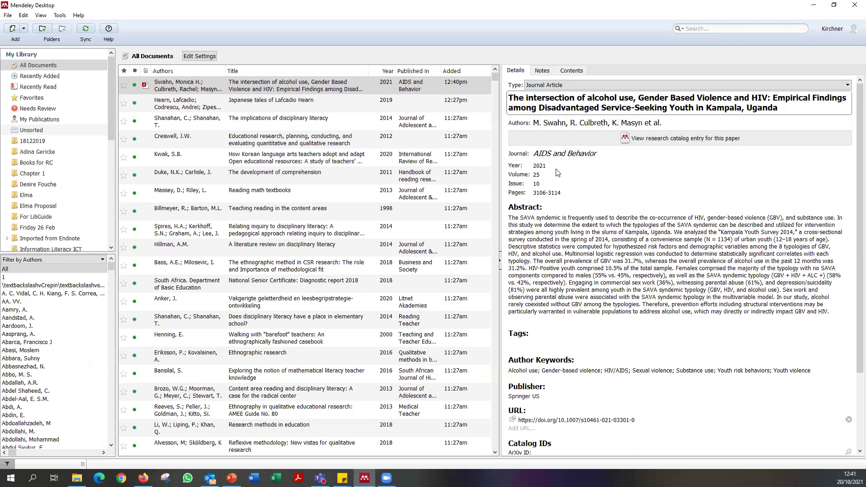
pyautogui.scroll(-2, 558, 173)
pyautogui.scroll(-1, 729, 298)
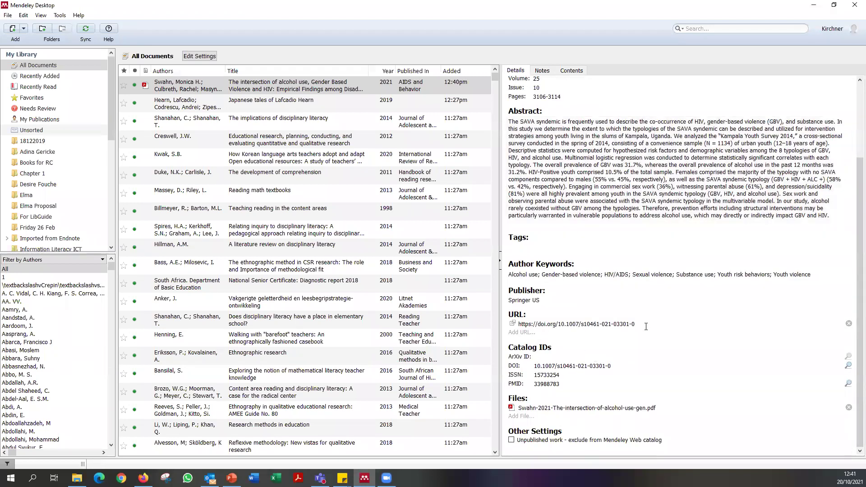
pyautogui.click(318, 118)
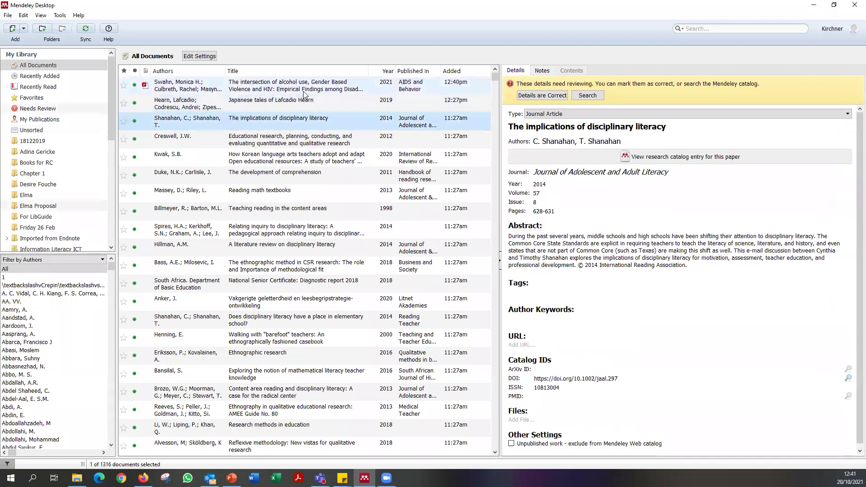
pyautogui.click(303, 92)
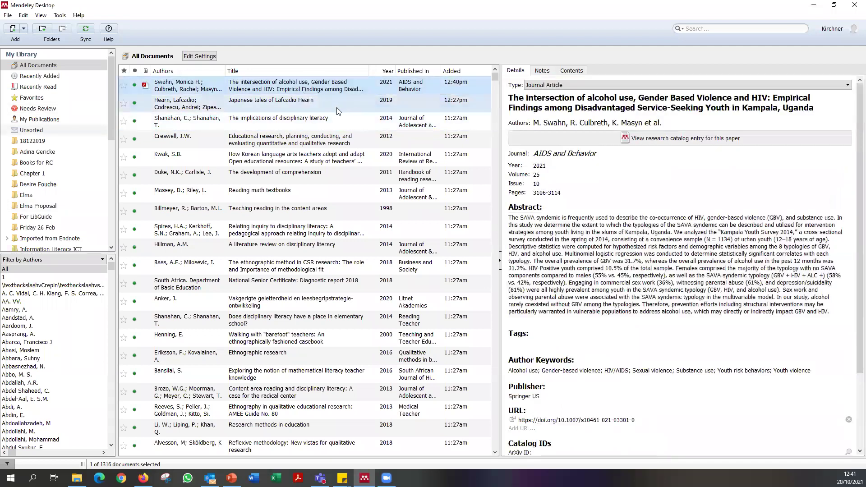
# Open the watched-folder options, close them without watching any folder, and return to Firefox.
pyautogui.click(8, 17)
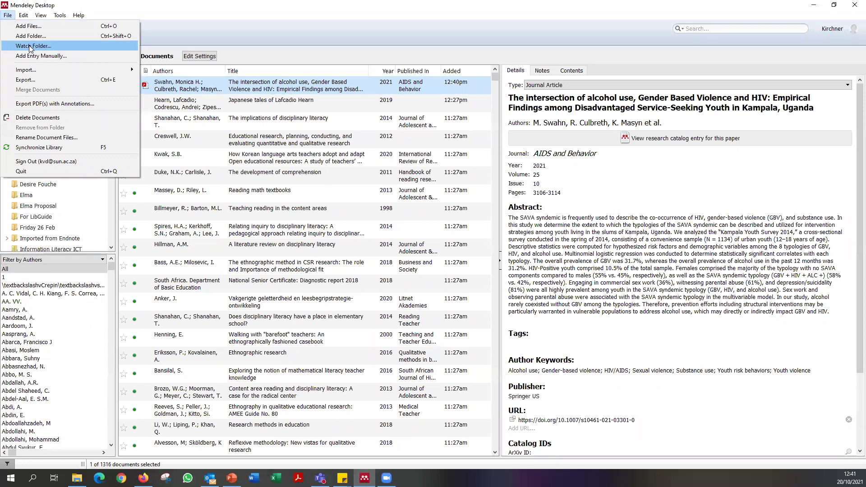
pyautogui.press('Return')
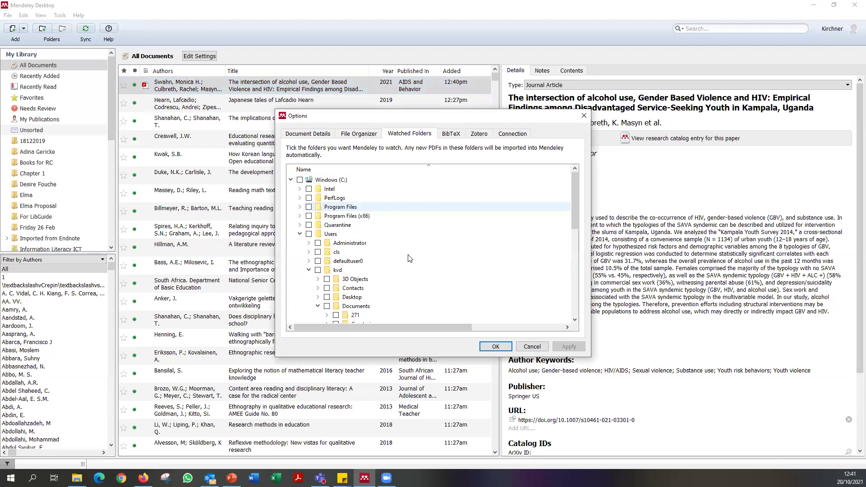
pyautogui.scroll(-6, 409, 259)
pyautogui.scroll(4, 380, 291)
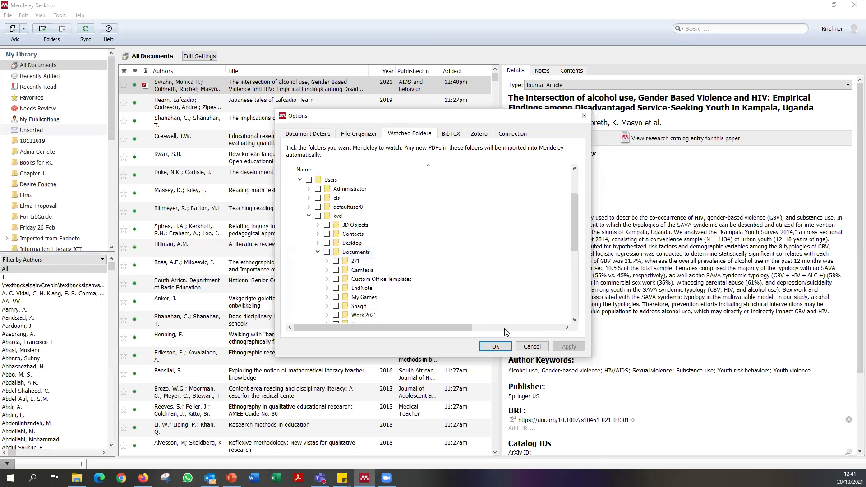
pyautogui.click(532, 347)
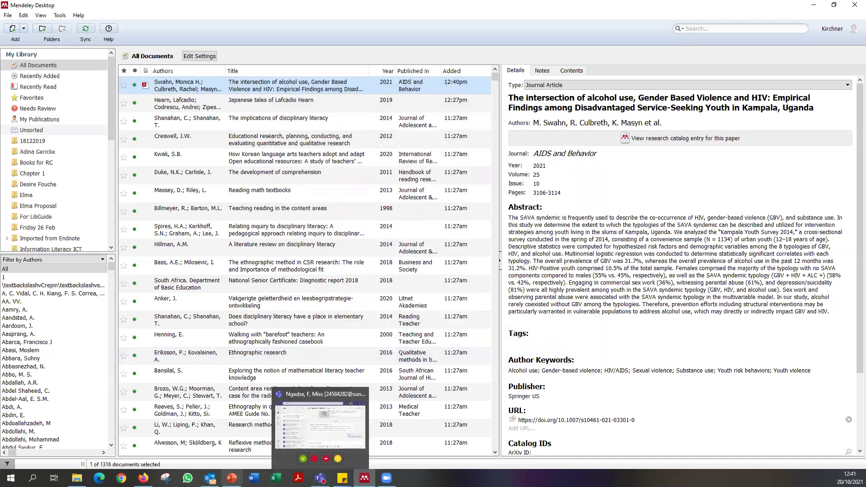
pyautogui.moveTo(232, 478)
pyautogui.moveTo(365, 479)
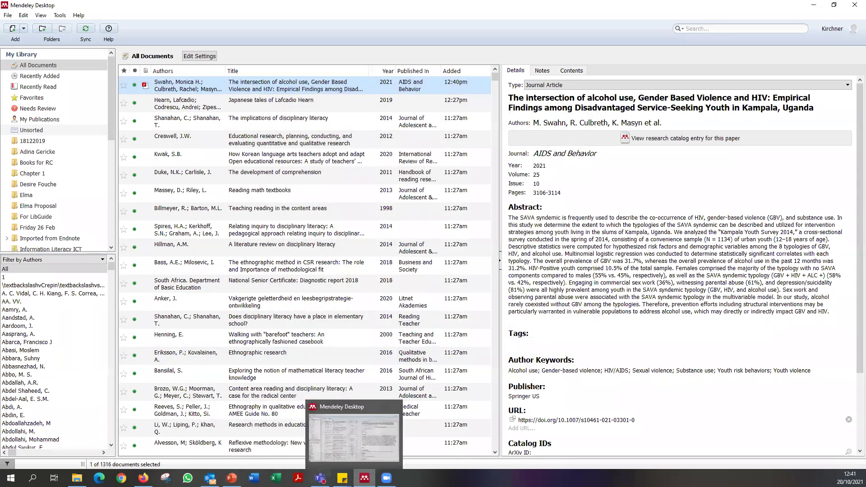
pyautogui.click(143, 478)
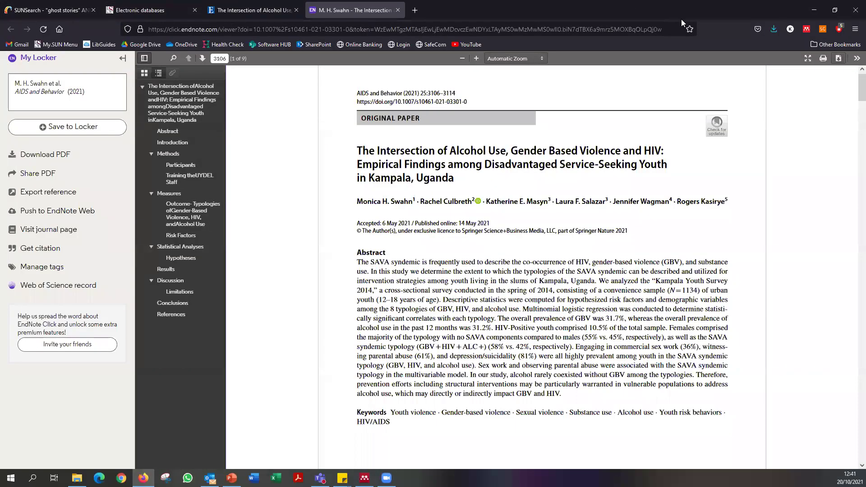
# Close the EndNote Click tab and maximise the library's electronic databases page.
pyautogui.doubleClick(432, 10)
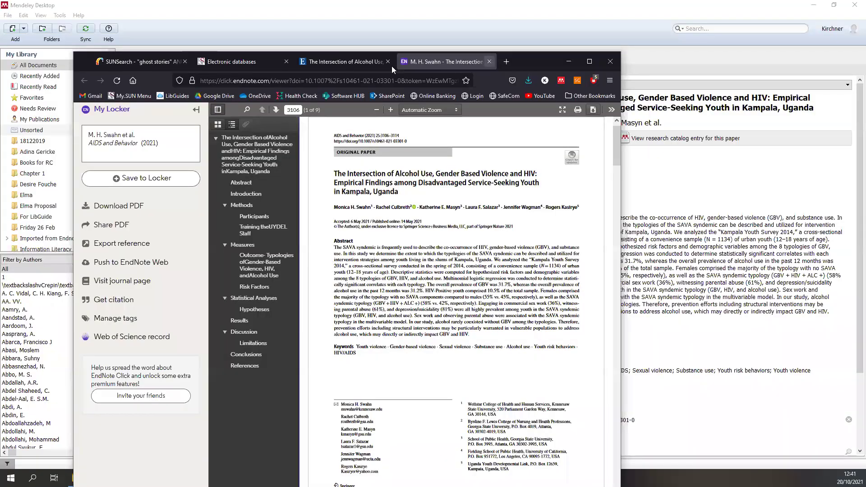
pyautogui.click(477, 61)
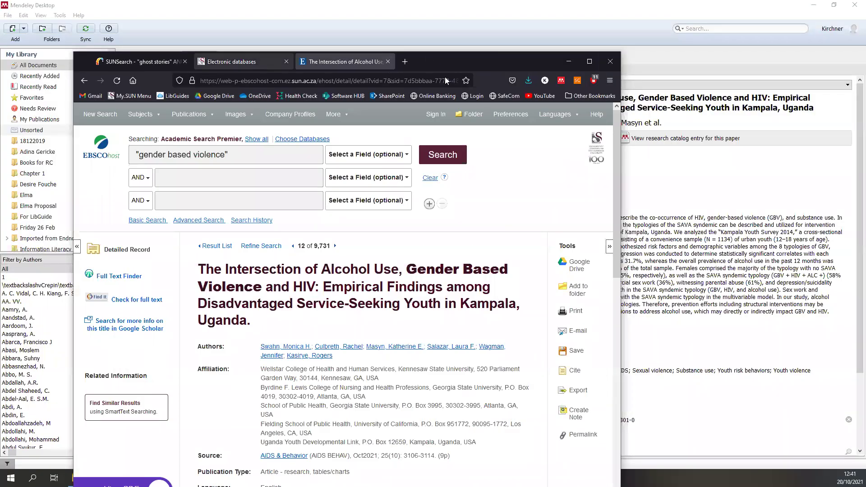
pyautogui.click(281, 63)
pyautogui.click(589, 62)
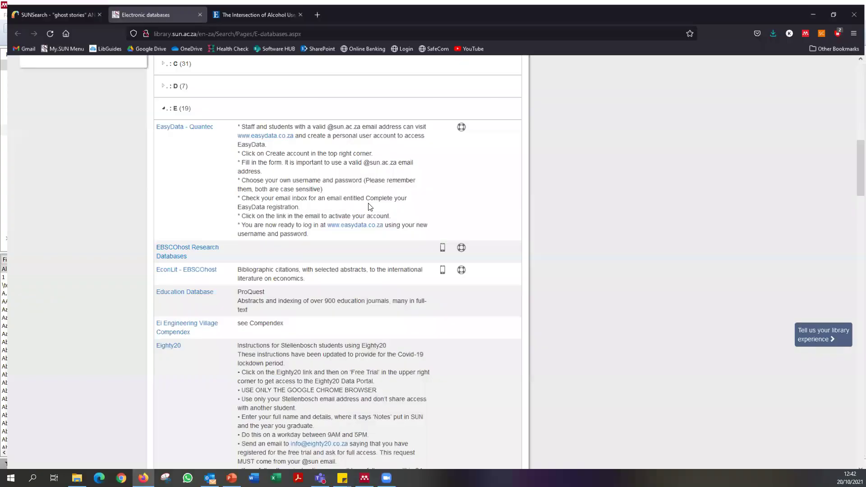
# Expand the S databases and open ScienceDirect.
pyautogui.scroll(-20, 376, 215)
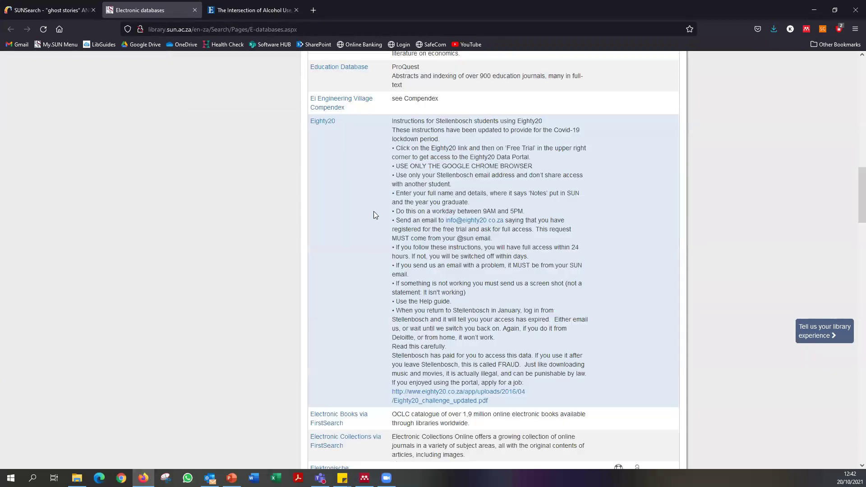
pyautogui.scroll(-15, 366, 245)
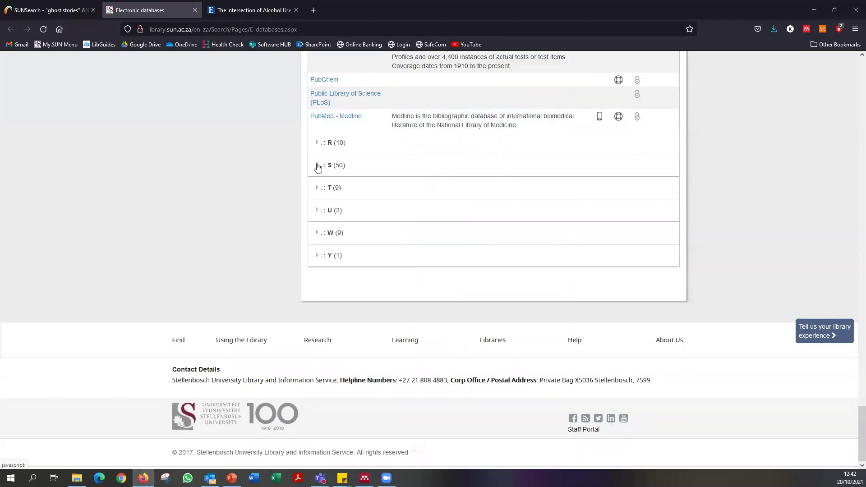
pyautogui.click(318, 166)
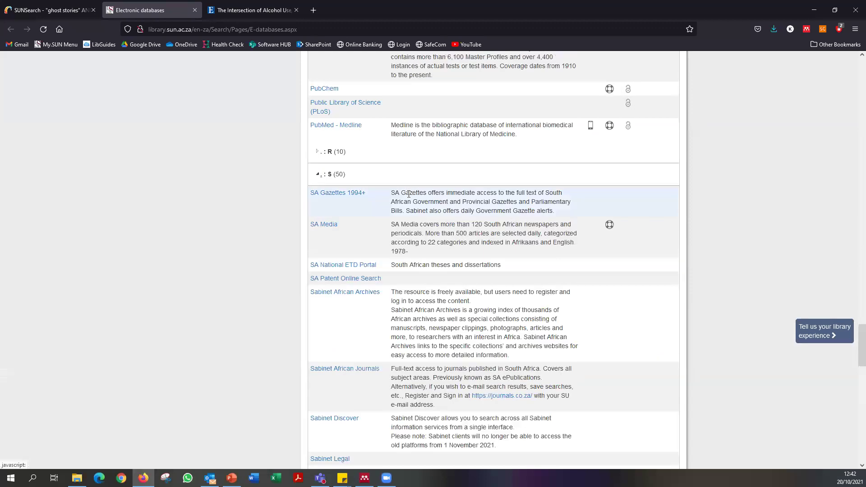
pyautogui.scroll(-5, 386, 340)
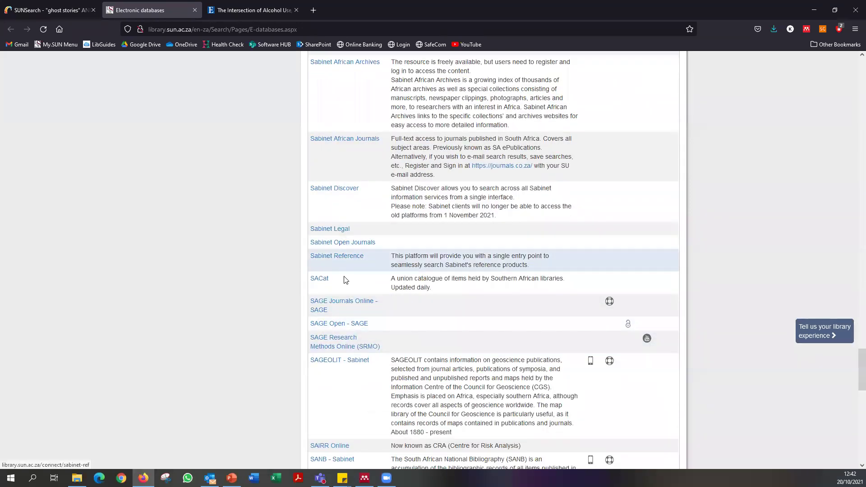
pyautogui.scroll(-5, 349, 279)
pyautogui.scroll(-3, 349, 289)
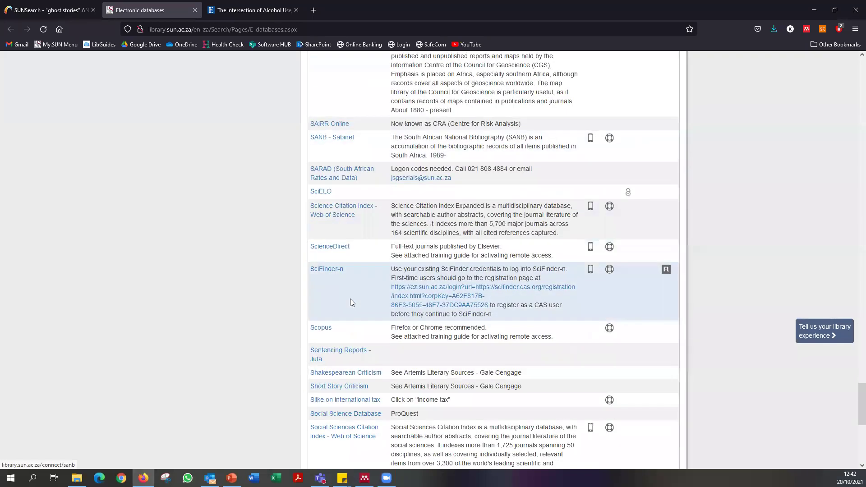
pyautogui.click(342, 247)
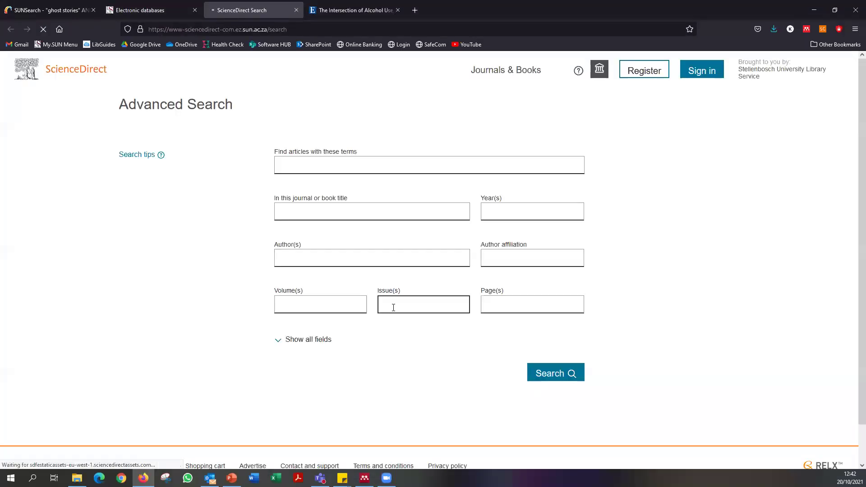
# Search ScienceDirect articles for ghost stories "south africa", rerunning after fixing a typo.
pyautogui.click(339, 166)
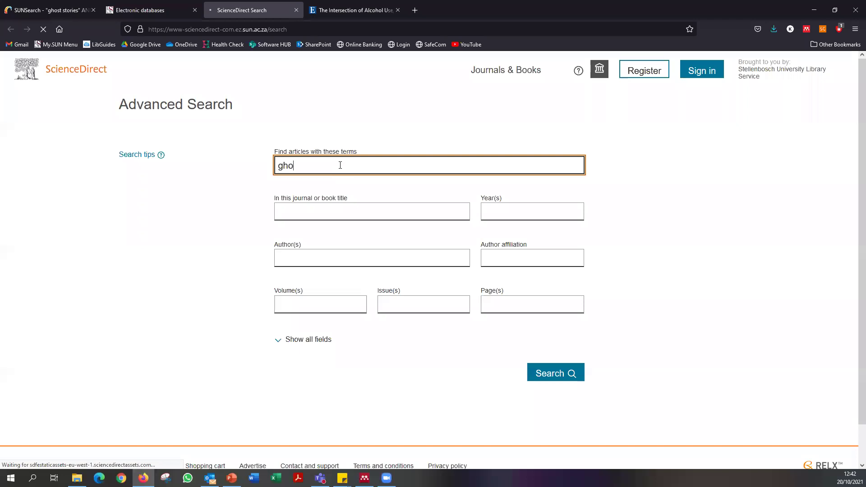
pyautogui.write('ghost stories "sb')
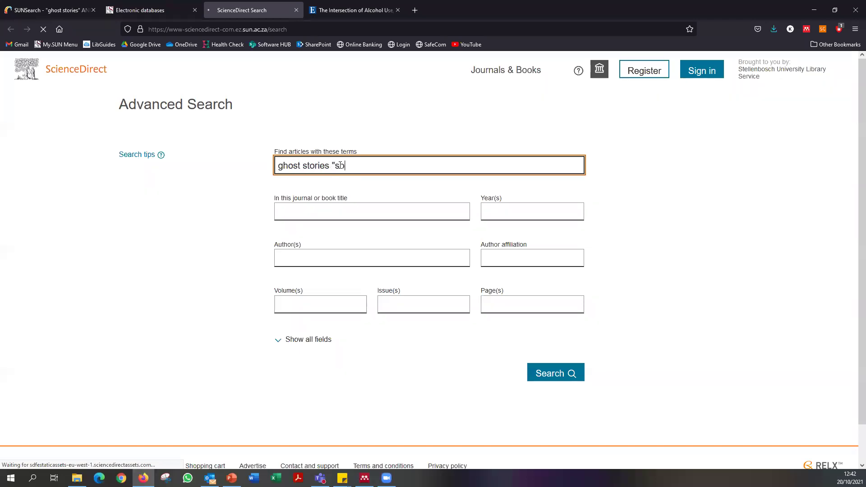
pyautogui.write('uth africa"')
pyautogui.press('Return')
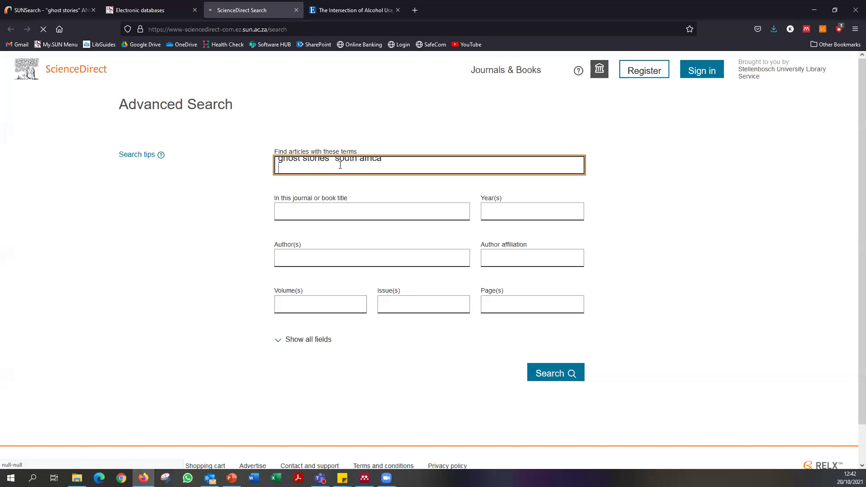
pyautogui.click(565, 375)
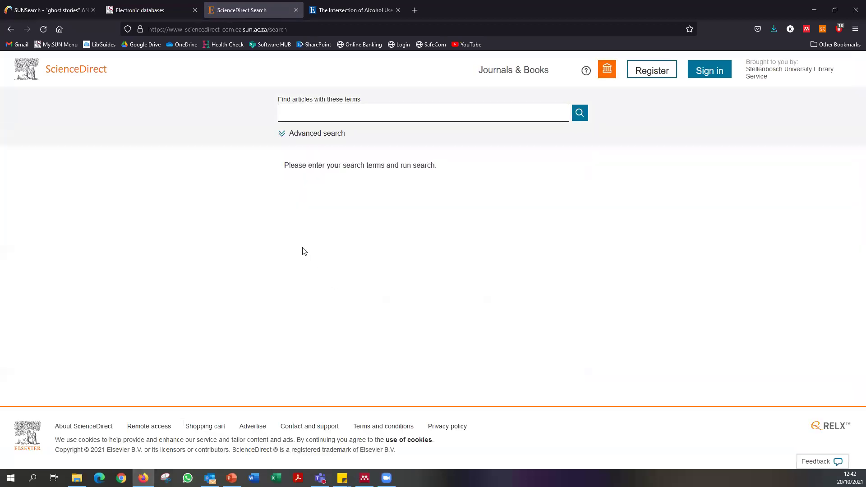
pyautogui.click(300, 134)
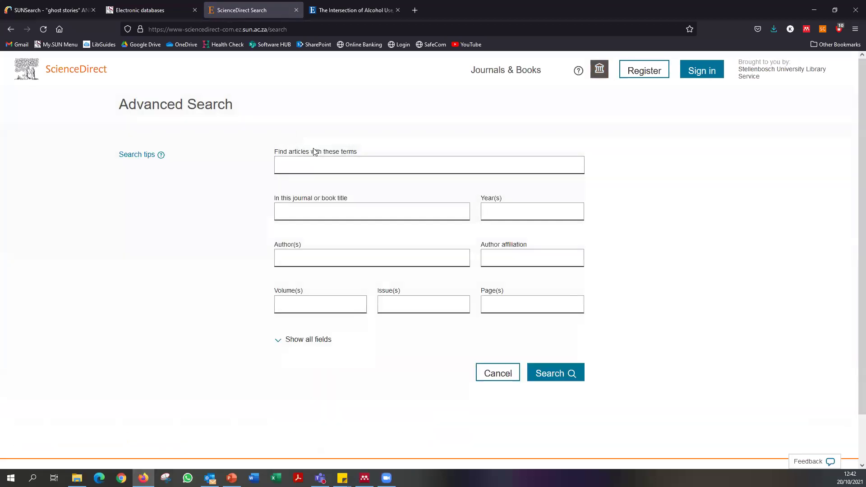
pyautogui.click(311, 167)
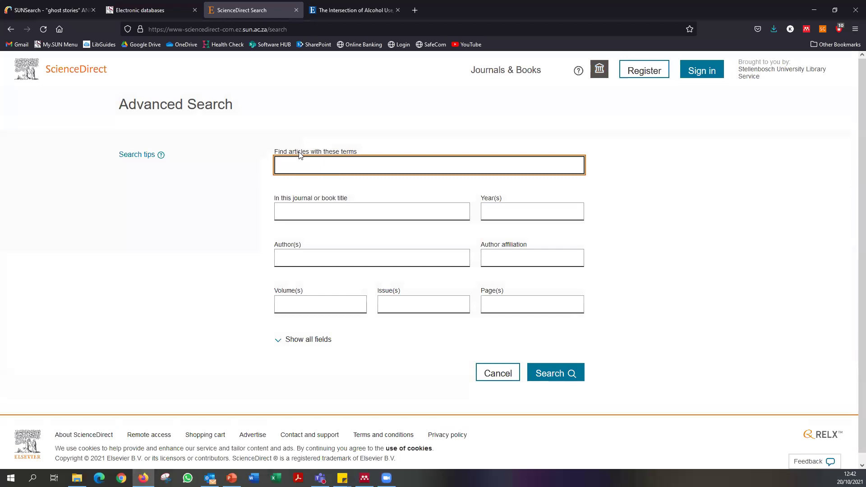
pyautogui.write('ghost stories "south africa')
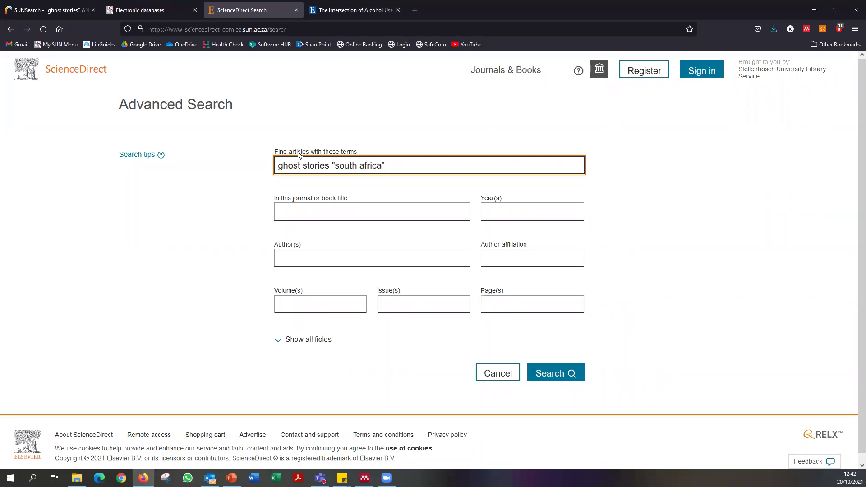
pyautogui.click(548, 373)
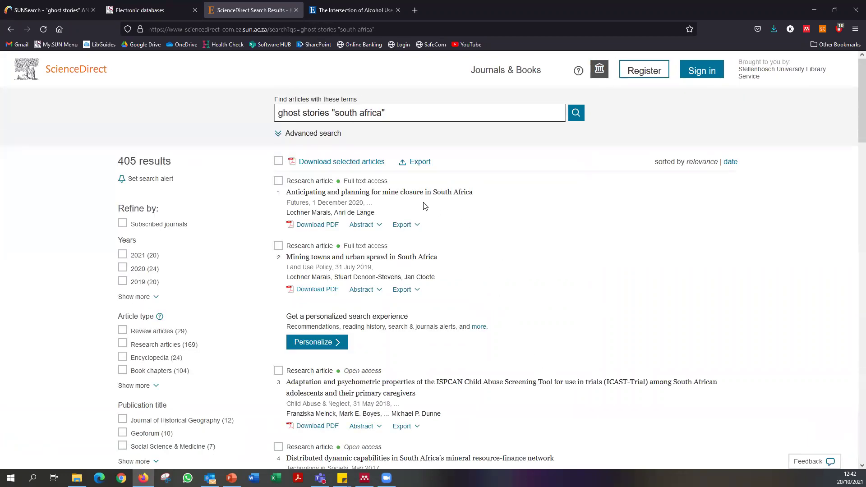
# Tick the first two ScienceDirect results for download.
pyautogui.scroll(-2, 516, 274)
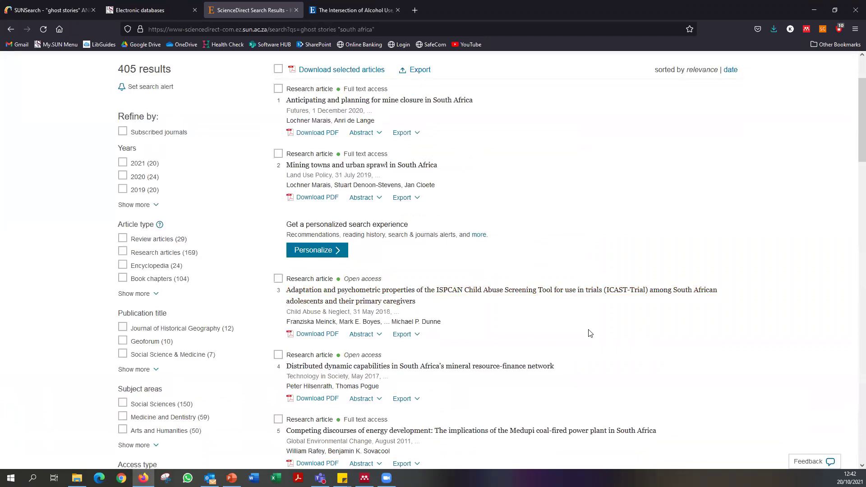
pyautogui.scroll(-2, 497, 311)
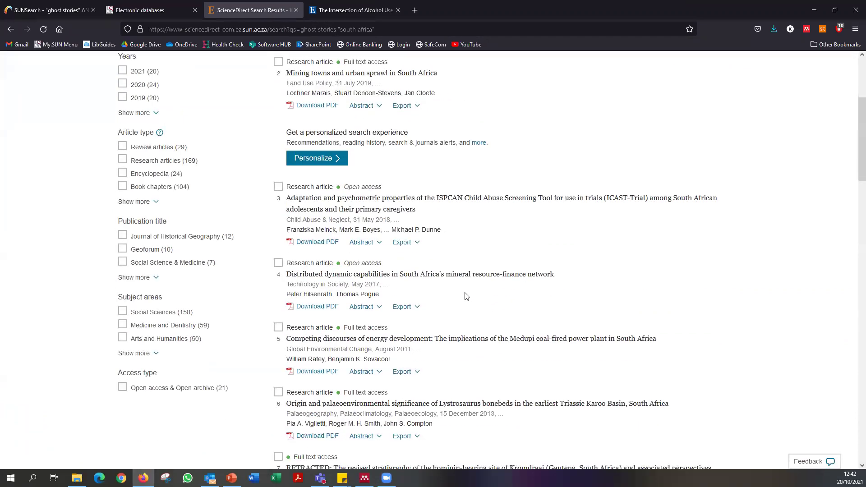
pyautogui.scroll(4, 346, 247)
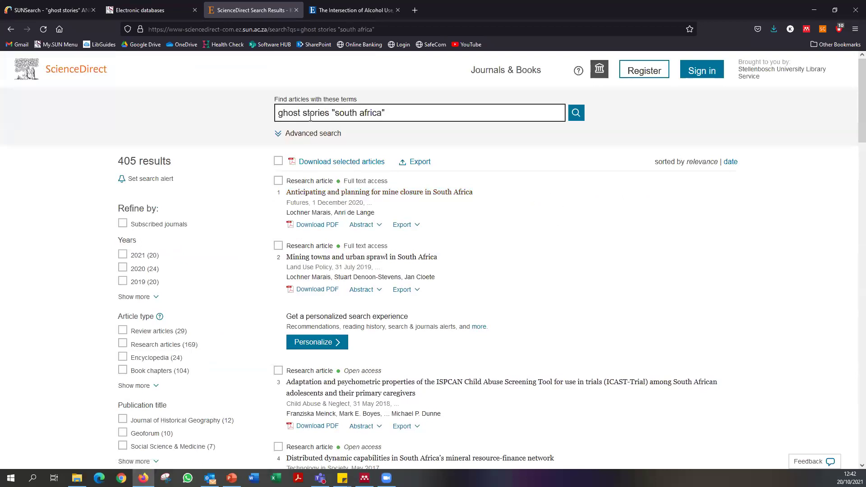
pyautogui.moveTo(279, 115); pyautogui.dragTo(387, 113)
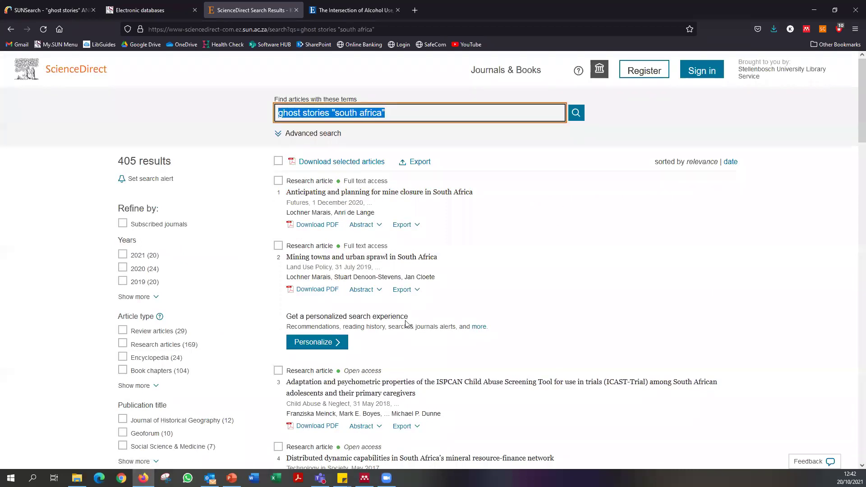
pyautogui.click(501, 219)
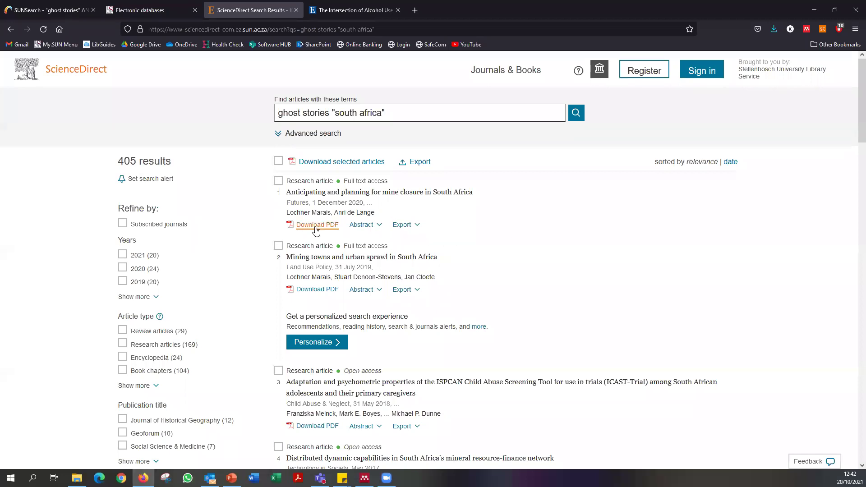
pyautogui.click(278, 181)
pyautogui.click(279, 246)
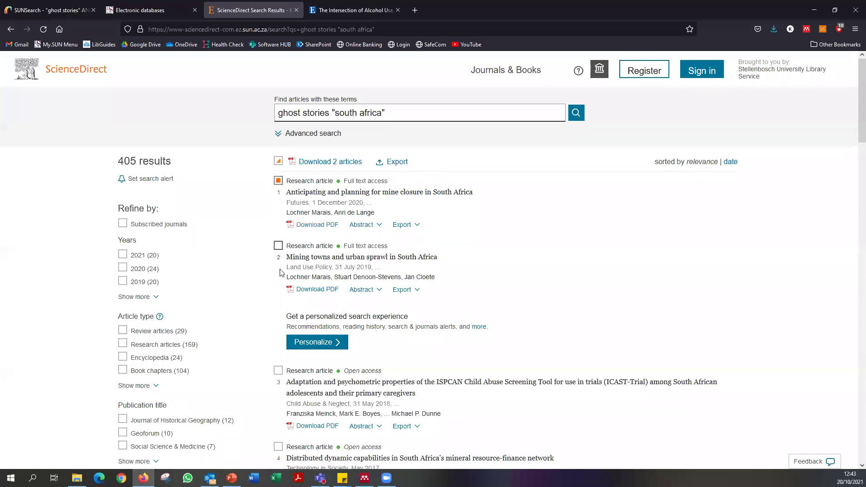
# Tick results 3 to 8 and download all eight articles as a zip.
pyautogui.scroll(-4, 234, 347)
pyautogui.click(278, 186)
pyautogui.click(278, 263)
pyautogui.click(278, 328)
pyautogui.click(278, 392)
pyautogui.scroll(-3, 282, 397)
pyautogui.click(279, 319)
pyautogui.click(278, 386)
pyautogui.scroll(7, 190, 338)
pyautogui.click(331, 161)
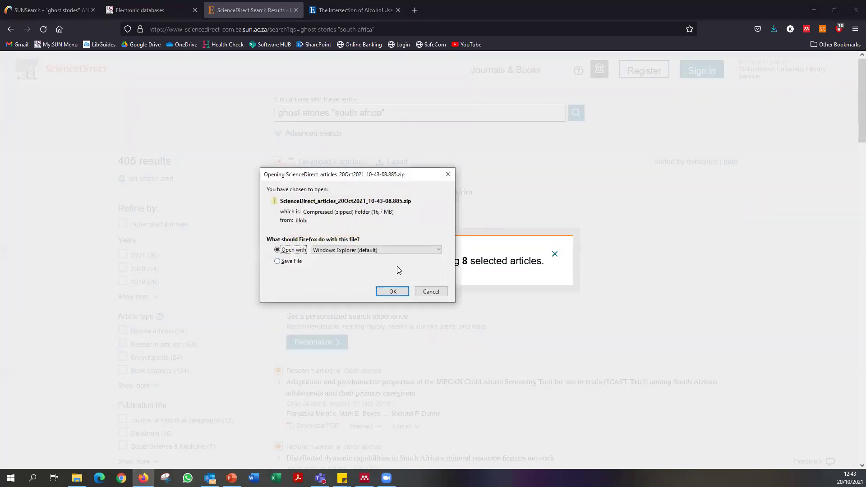
# Extract the zip's PDFs into a new 'Watch Folder' inside Documents.
pyautogui.click(392, 292)
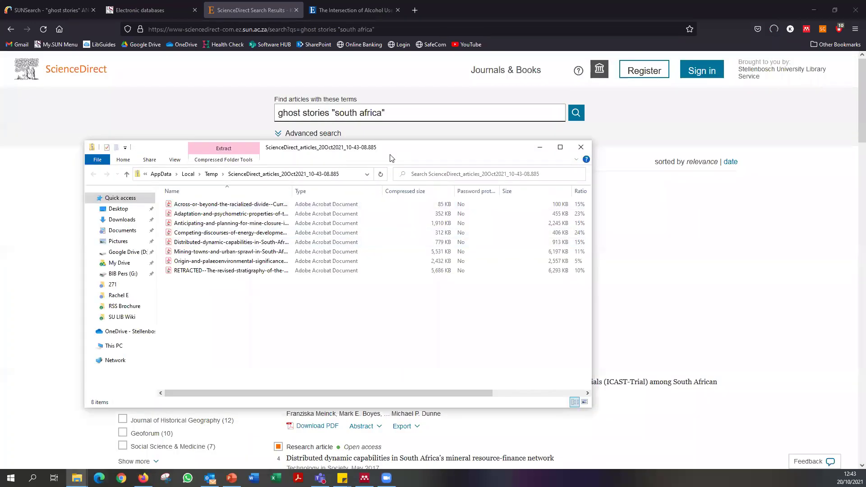
pyautogui.moveTo(390, 158); pyautogui.dragTo(426, 161)
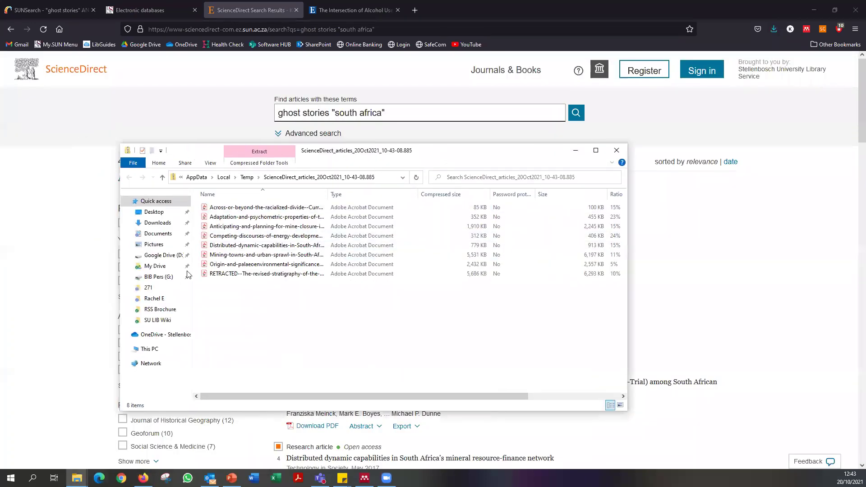
pyautogui.click(273, 165)
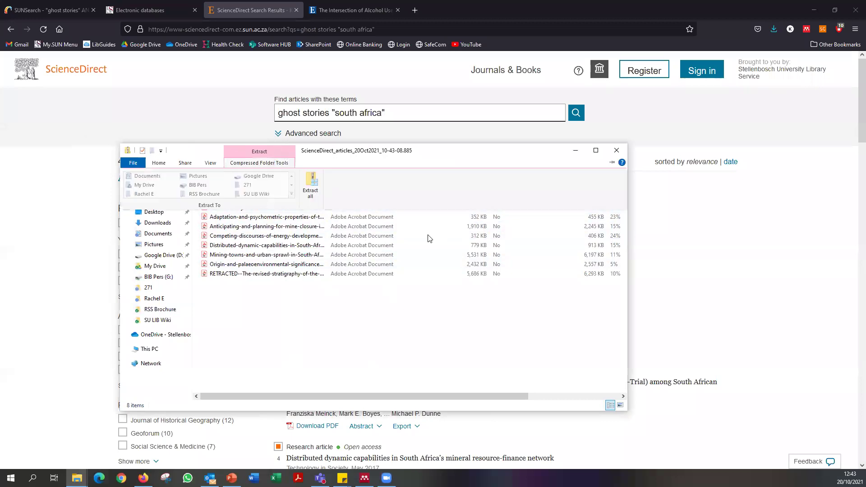
pyautogui.click(310, 192)
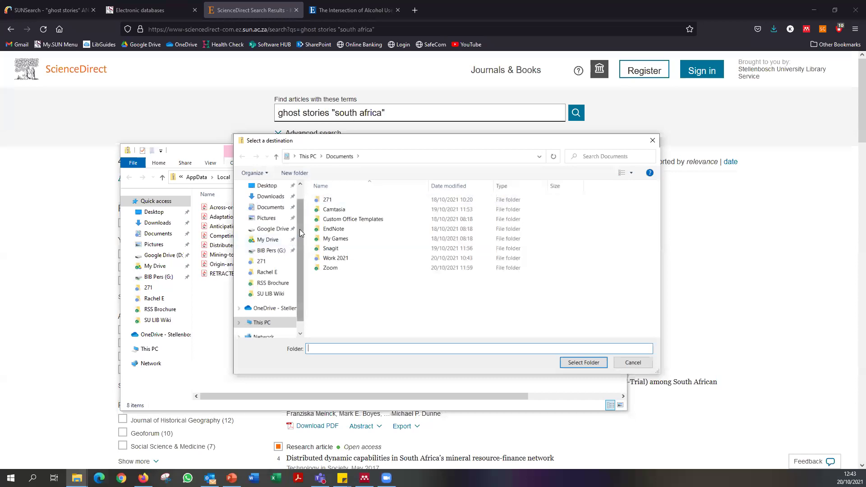
pyautogui.click(271, 196)
pyautogui.click(271, 207)
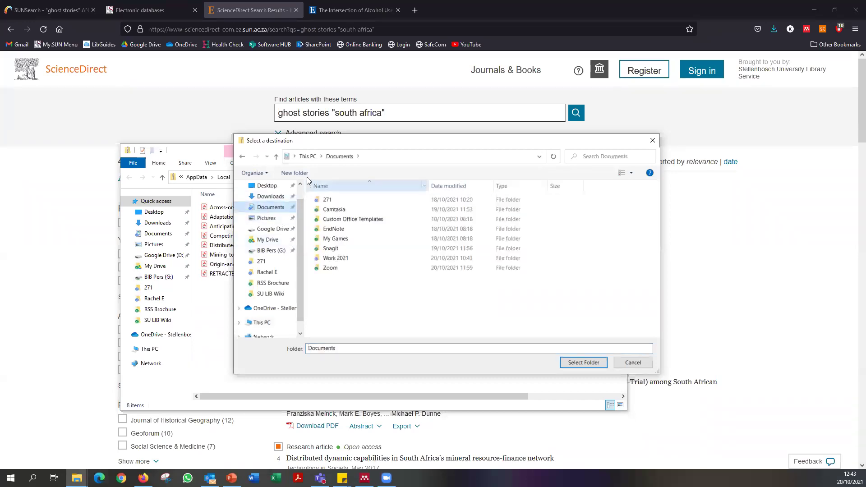
pyautogui.click(295, 173)
pyautogui.write('Watch Folder')
pyautogui.press('Return')
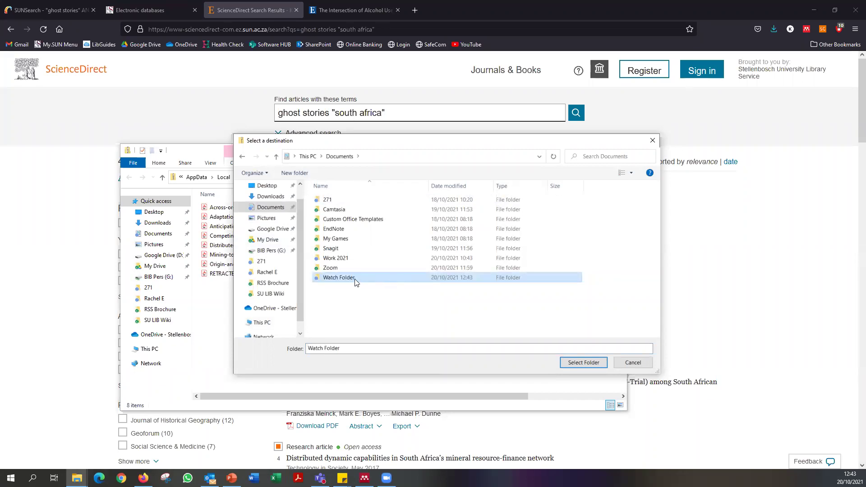
pyautogui.doubleClick(355, 280)
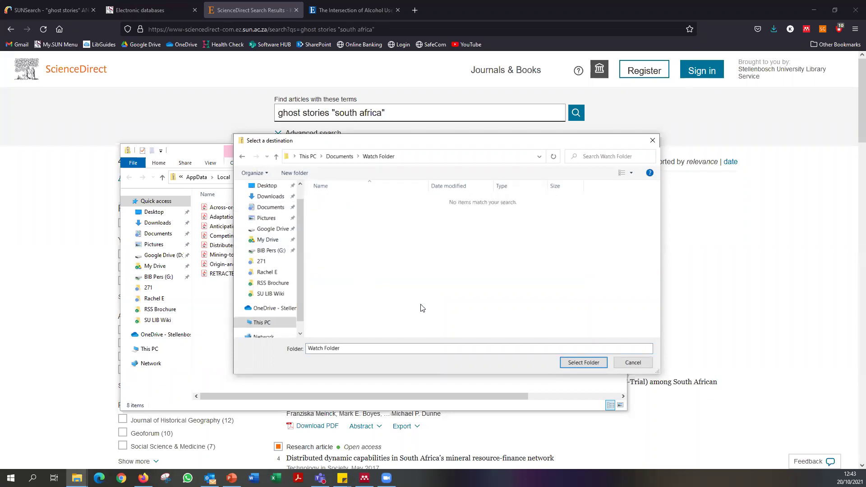
pyautogui.click(583, 366)
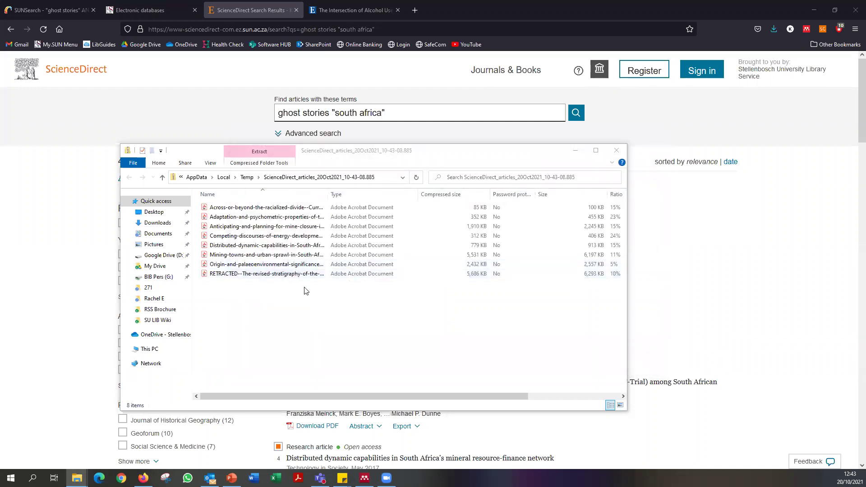
# Close the Watch Folder and zip Explorer windows and return to Mendeley Desktop.
pyautogui.click(284, 163)
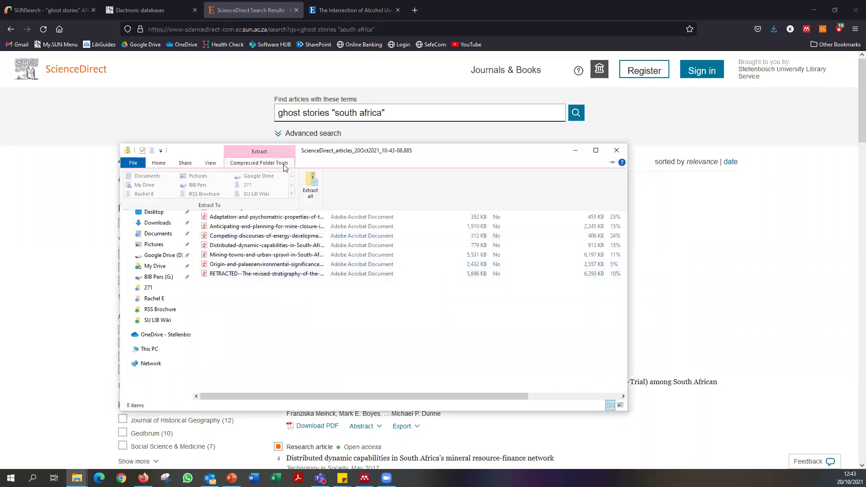
pyautogui.click(296, 346)
pyautogui.click(76, 478)
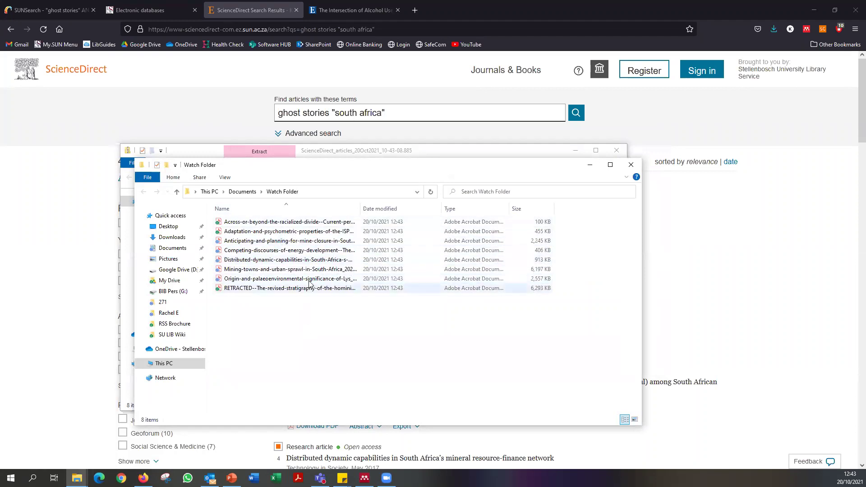
pyautogui.click(630, 165)
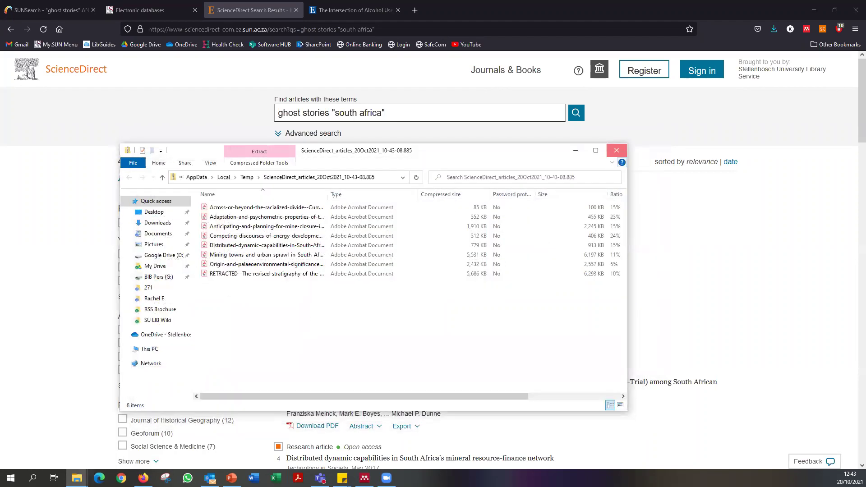
pyautogui.click(617, 150)
pyautogui.click(365, 478)
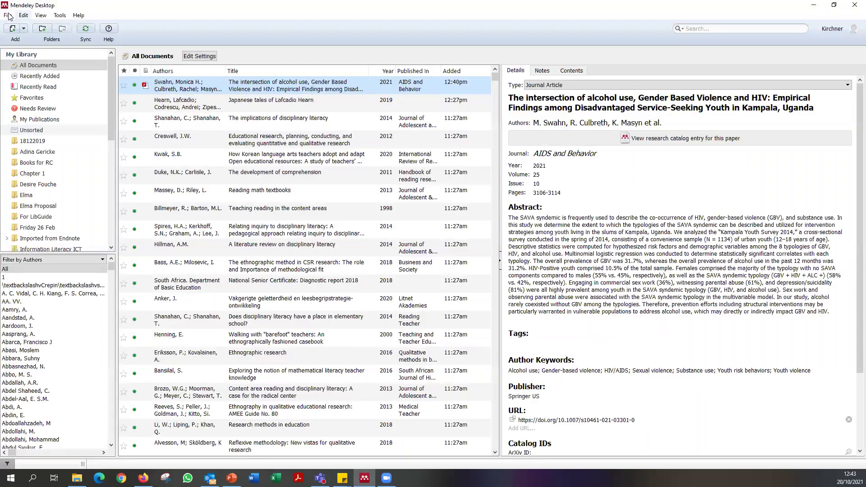
# Make Documents\Watch Folder a watched folder and apply it to import its eight PDFs.
pyautogui.click(8, 15)
pyautogui.click(34, 46)
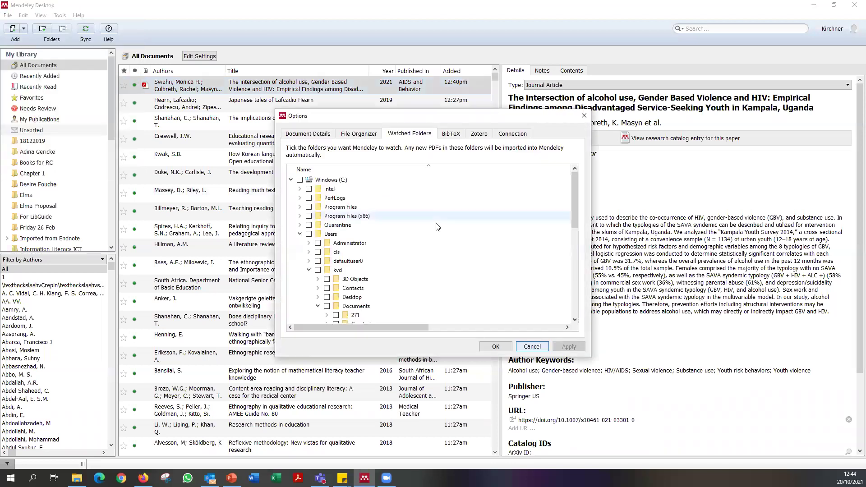
pyautogui.click(300, 180)
pyautogui.click(300, 180)
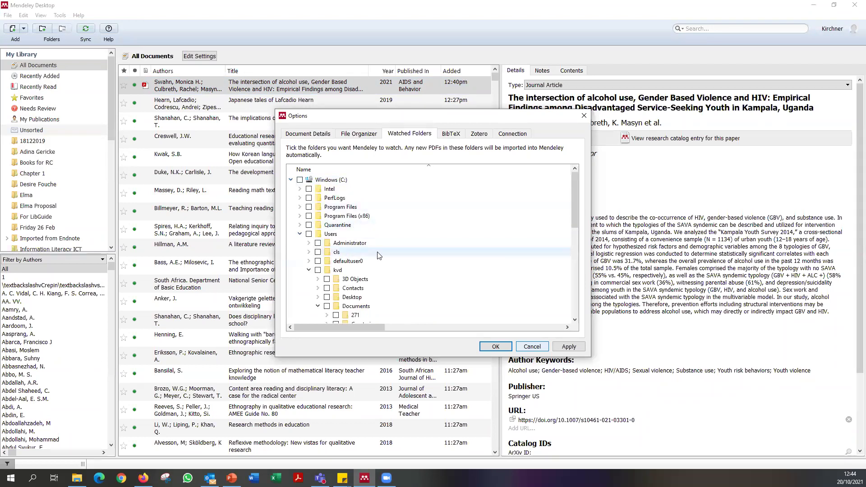
pyautogui.scroll(-3, 379, 260)
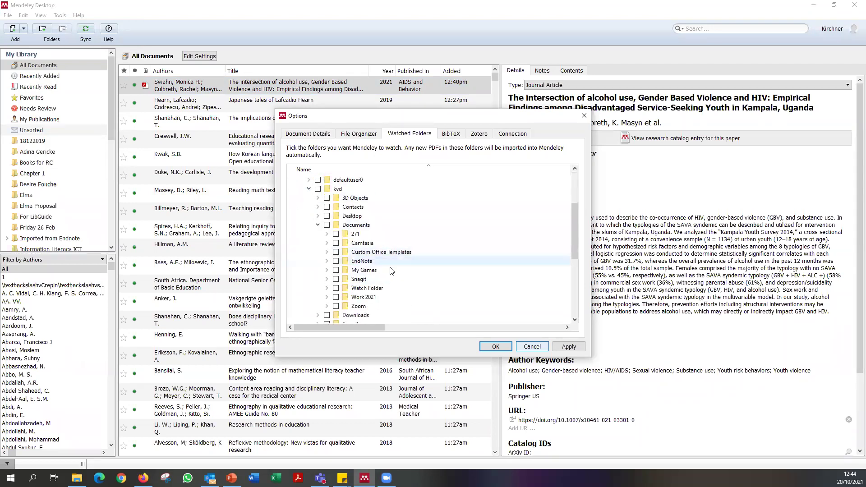
pyautogui.click(335, 289)
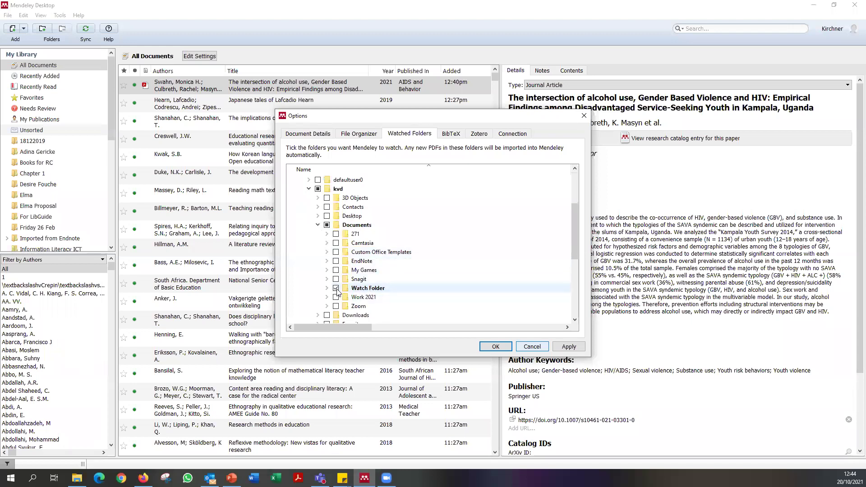
pyautogui.click(569, 347)
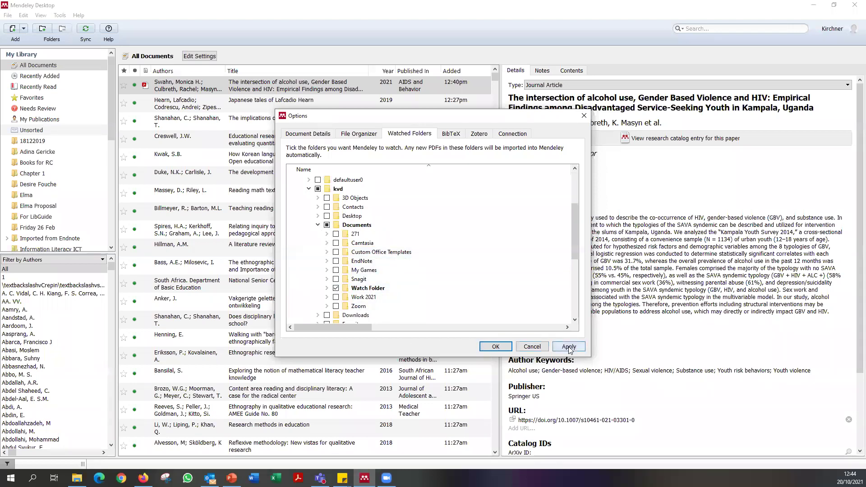
pyautogui.click(496, 347)
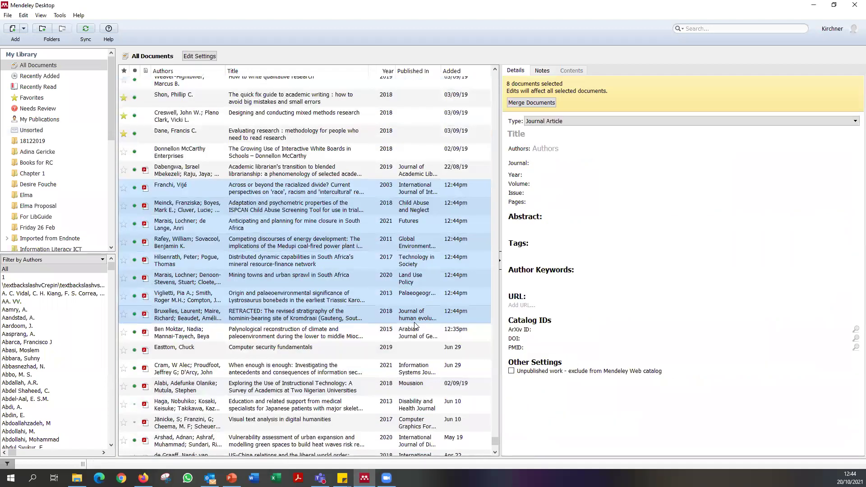
pyautogui.click(341, 312)
pyautogui.click(344, 278)
pyautogui.click(345, 261)
pyautogui.click(346, 242)
pyautogui.click(347, 224)
pyautogui.click(347, 209)
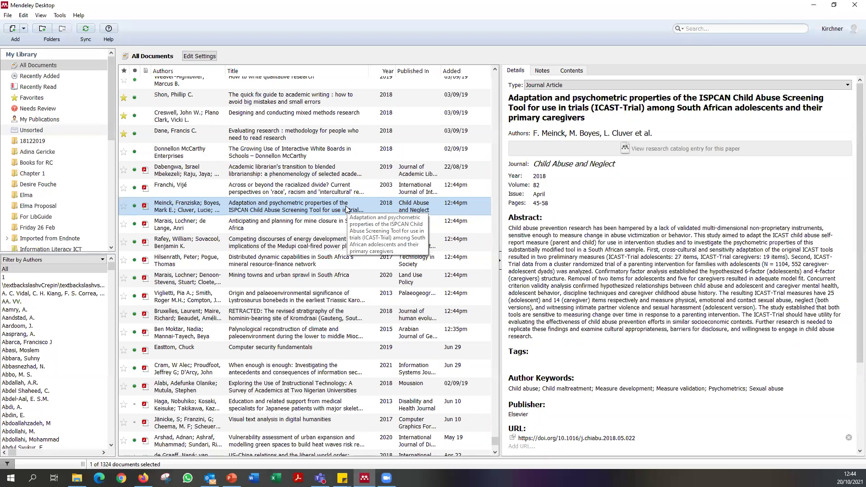
pyautogui.click(316, 227)
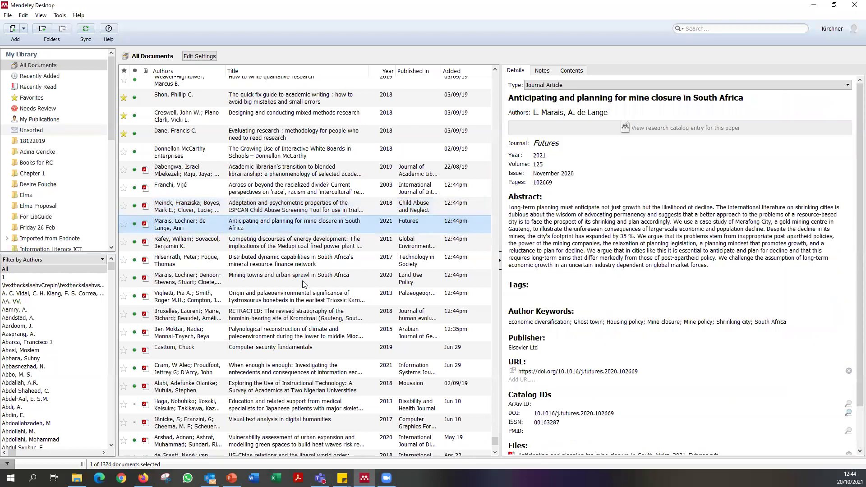
pyautogui.click(301, 246)
pyautogui.click(295, 275)
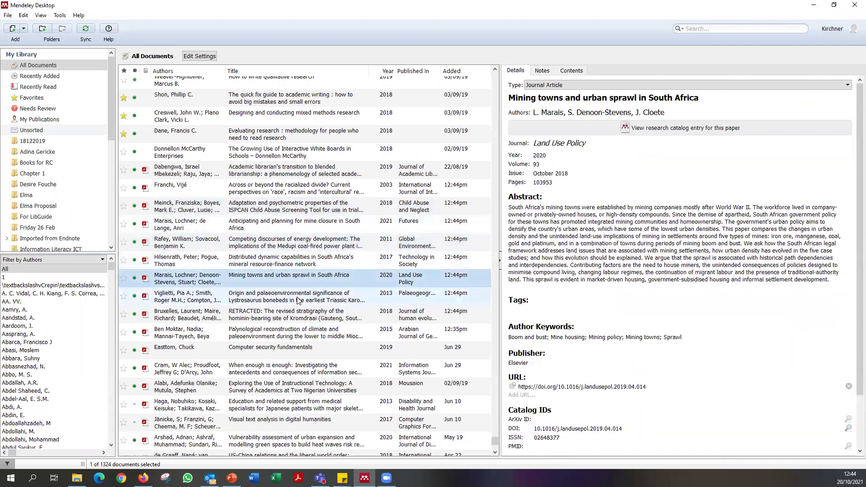
pyautogui.click(291, 242)
pyautogui.click(309, 209)
pyautogui.scroll(-5, 567, 181)
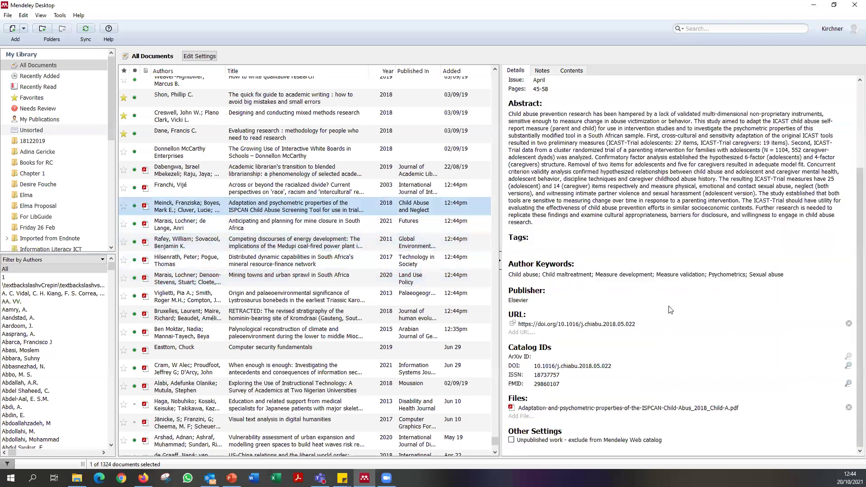
pyautogui.scroll(5, 566, 180)
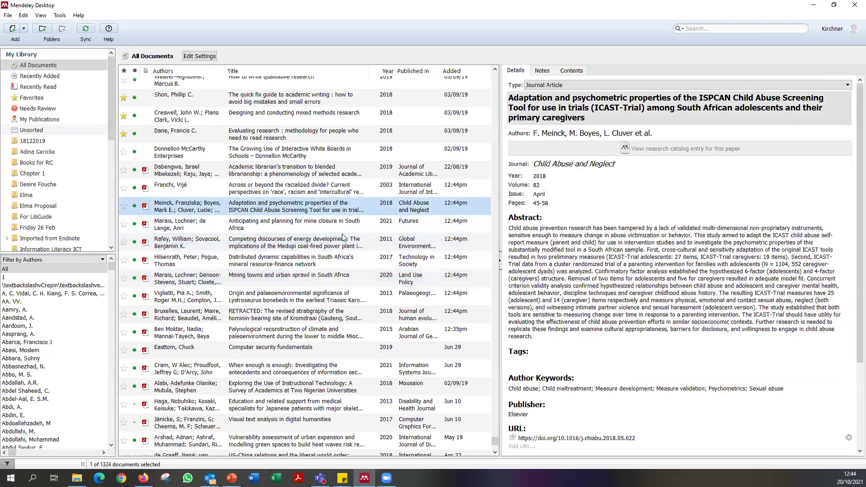
pyautogui.press('Down')
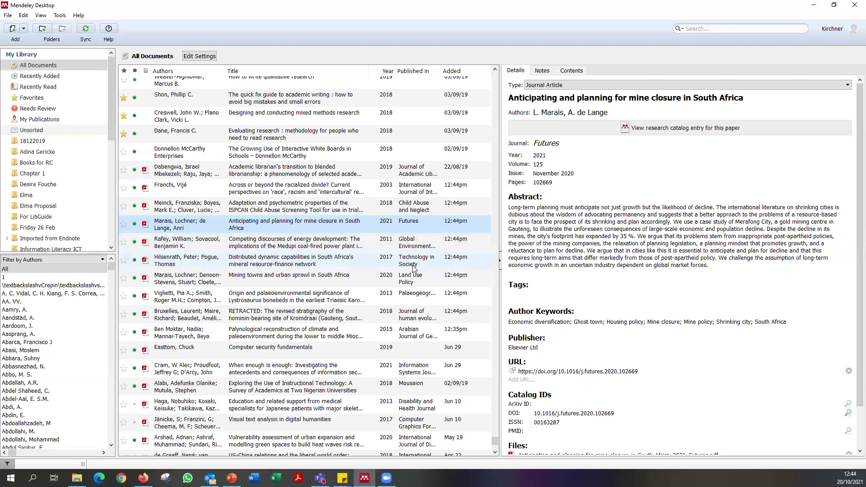
pyautogui.click(563, 184)
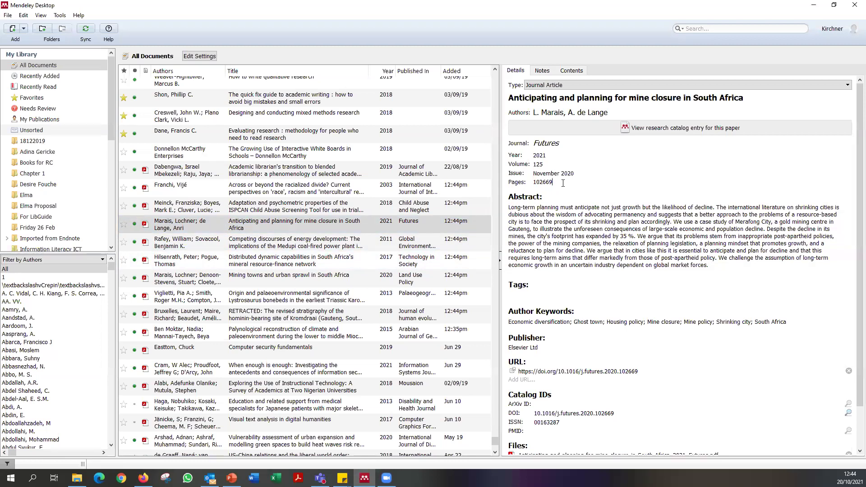
pyautogui.moveTo(559, 182); pyautogui.dragTo(518, 181)
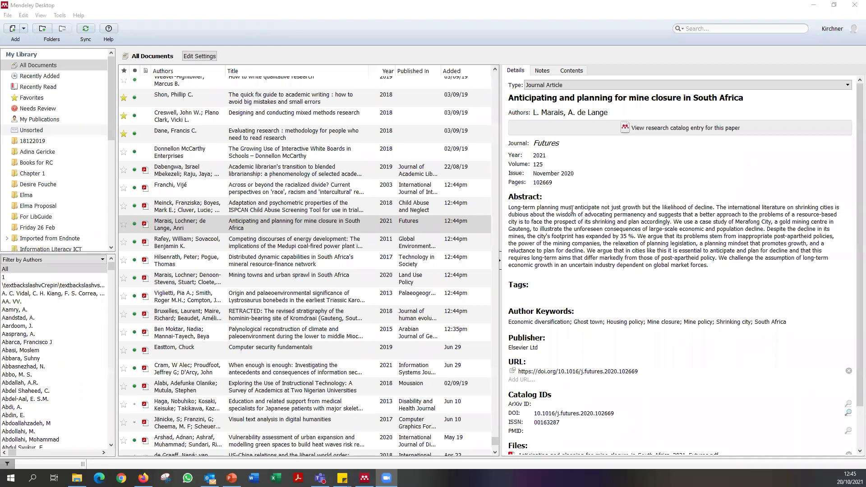
pyautogui.click(330, 238)
pyautogui.click(321, 203)
pyautogui.click(322, 224)
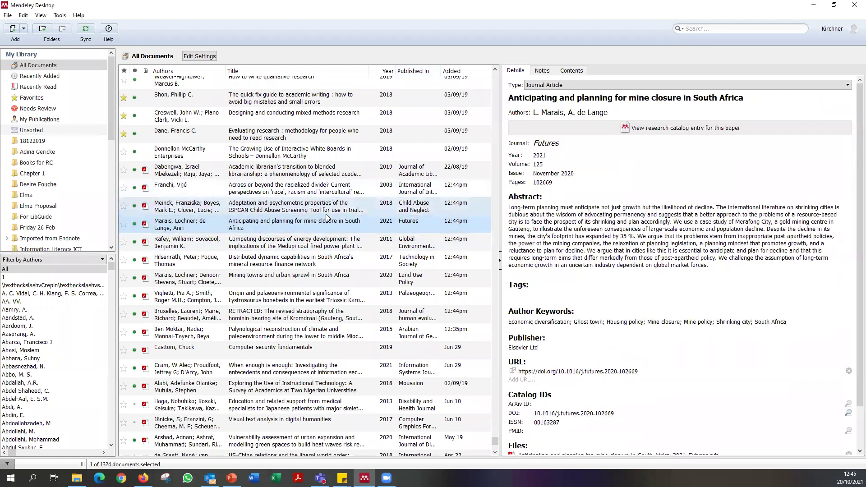
pyautogui.moveTo(496, 444); pyautogui.dragTo(315, 244)
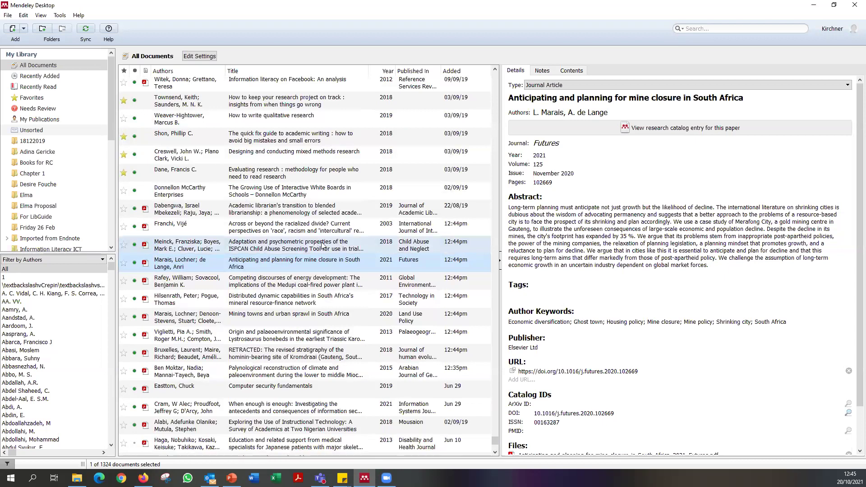
pyautogui.click(315, 244)
pyautogui.click(9, 14)
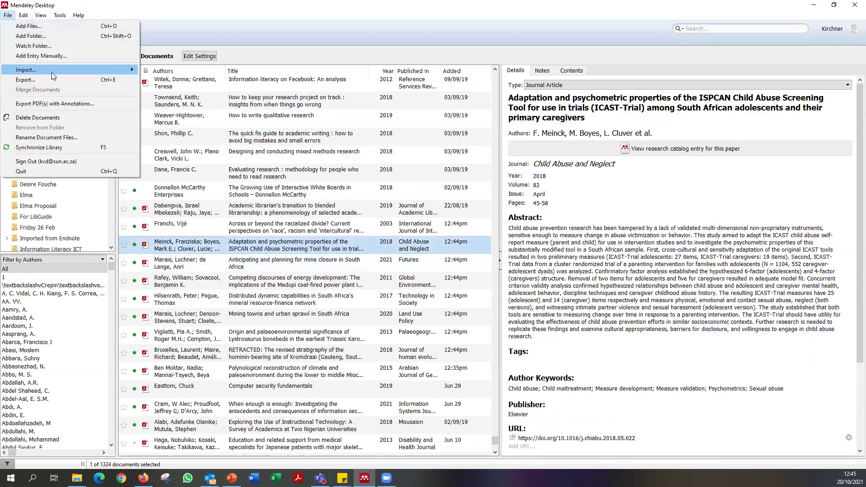
# Watch Documents > Watch Folder and the Downloads folder for new PDFs, and apply the settings.
pyautogui.click(34, 45)
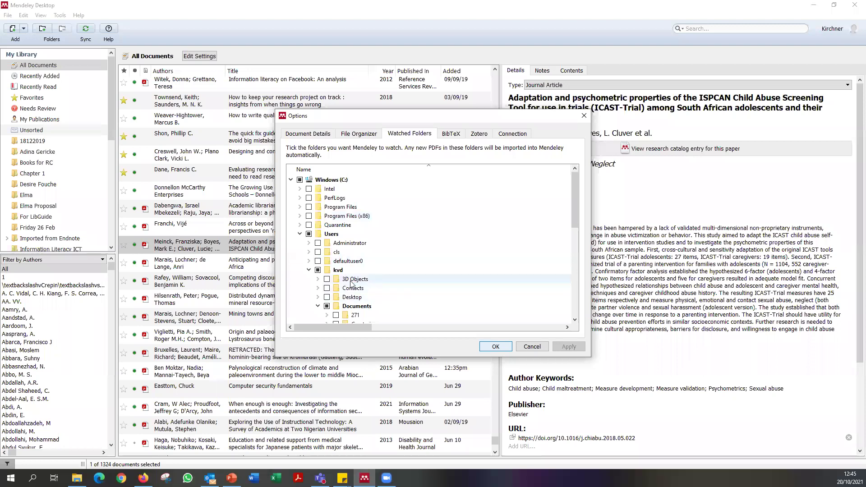
pyautogui.scroll(-1, 419, 296)
pyautogui.scroll(-2, 419, 295)
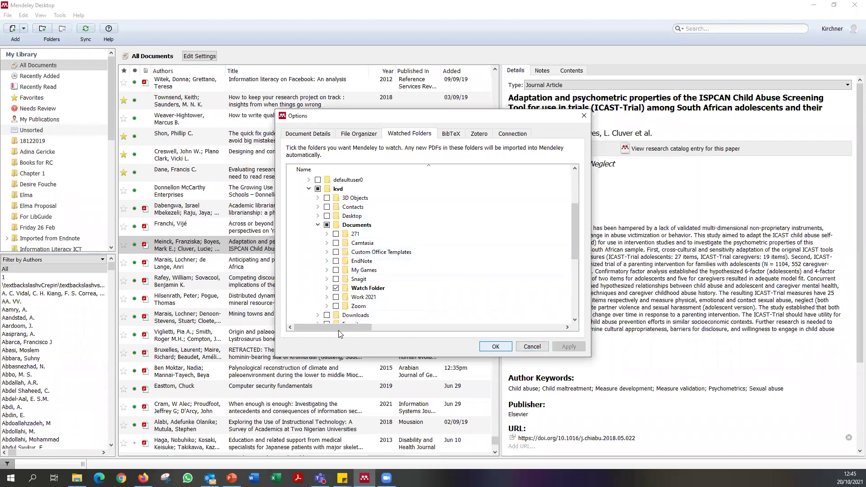
pyautogui.scroll(2, 328, 247)
pyautogui.scroll(1, 328, 247)
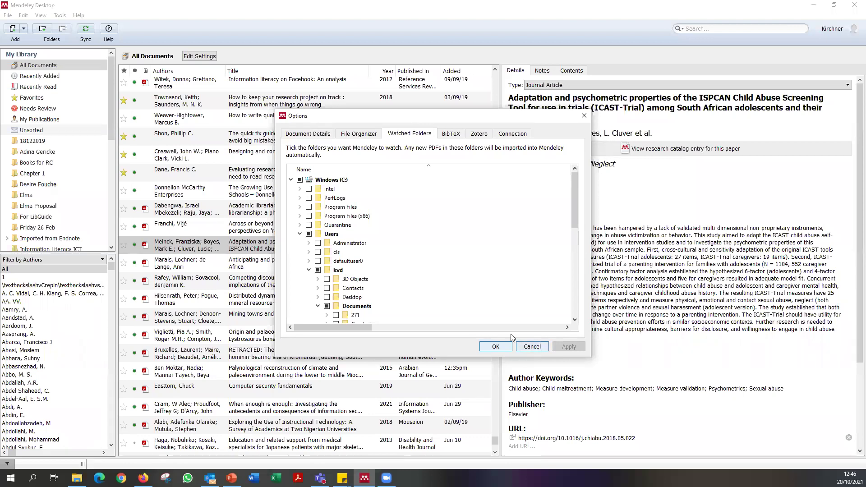
pyautogui.scroll(-4, 401, 307)
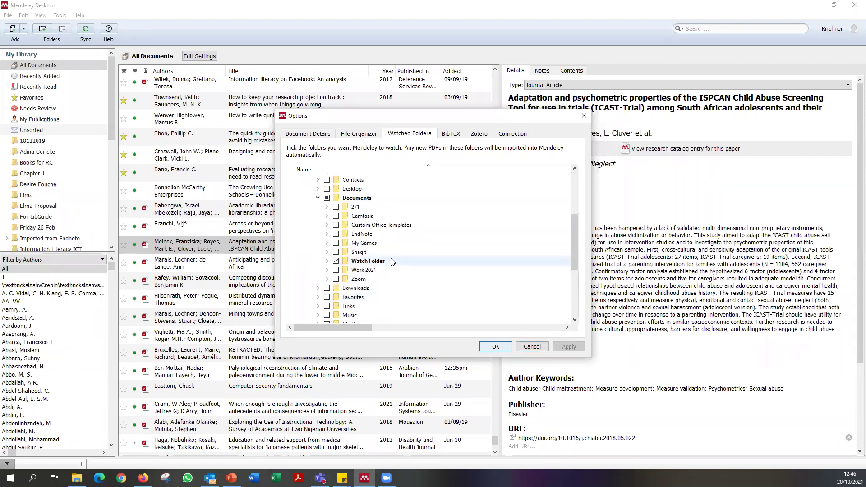
pyautogui.click(367, 263)
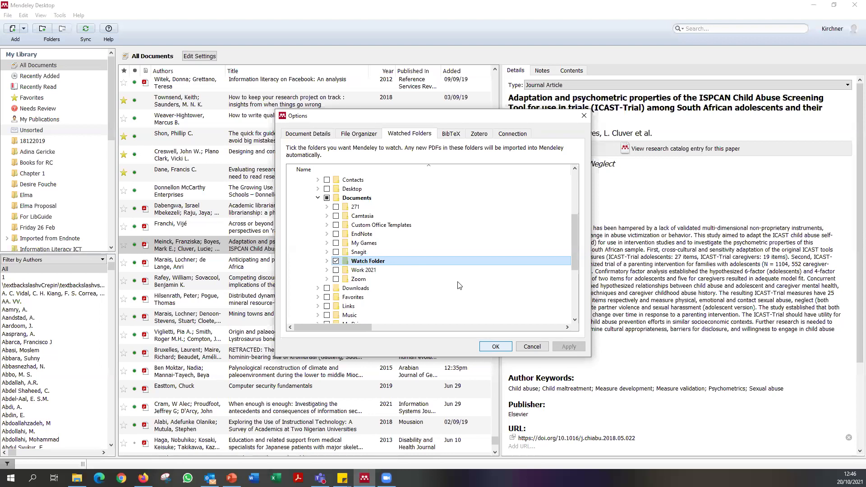
pyautogui.click(328, 289)
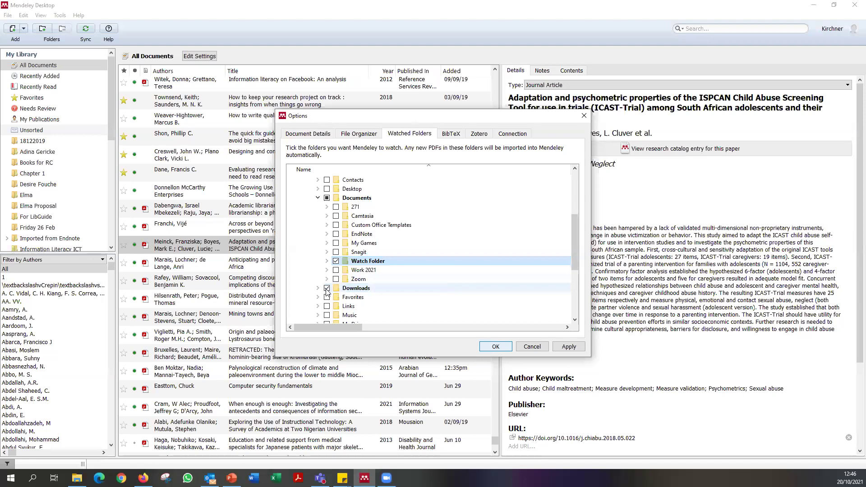
pyautogui.click(569, 347)
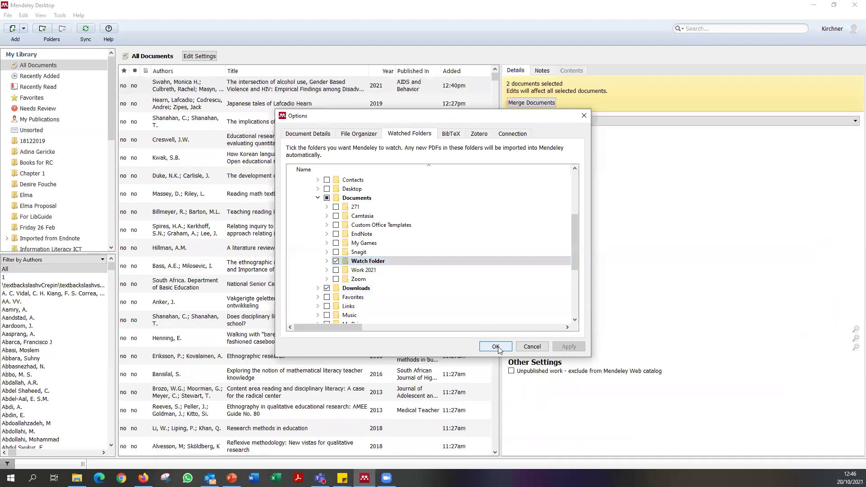
pyautogui.click(495, 346)
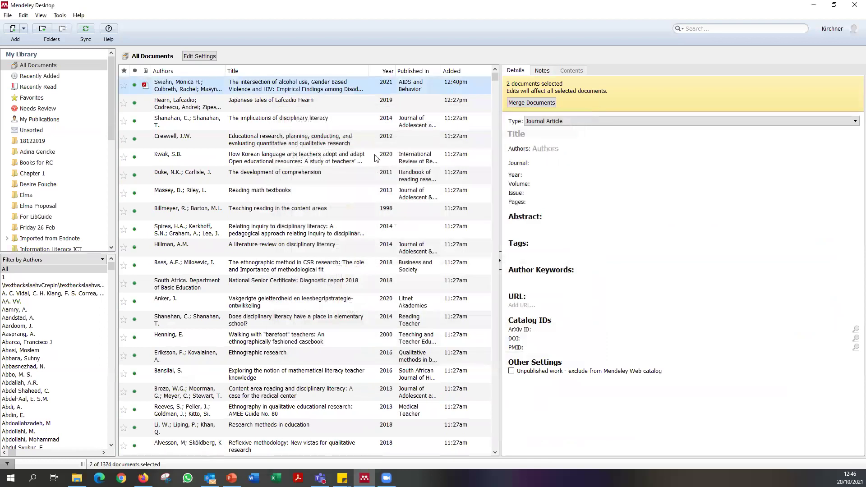
# Display the alcohol use and HIV article's details after briefly viewing the Japanese tales book.
pyautogui.scroll(-4, 261, 130)
pyautogui.scroll(4, 262, 130)
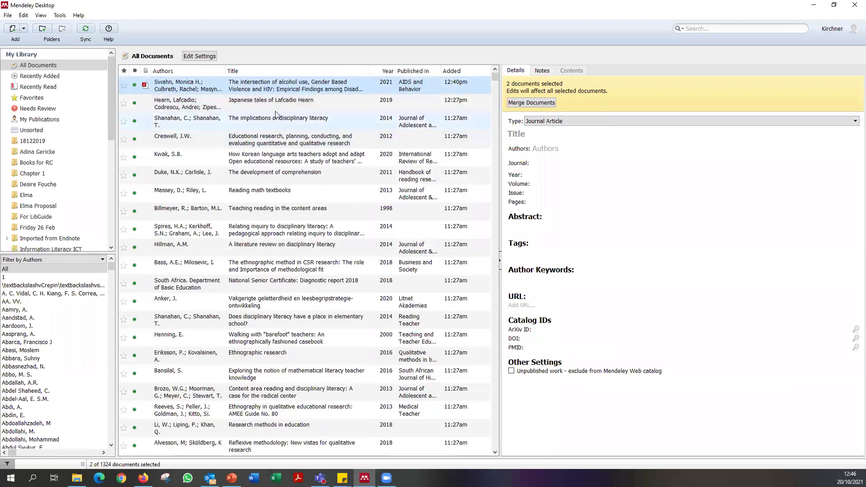
pyautogui.click(383, 105)
pyautogui.click(332, 84)
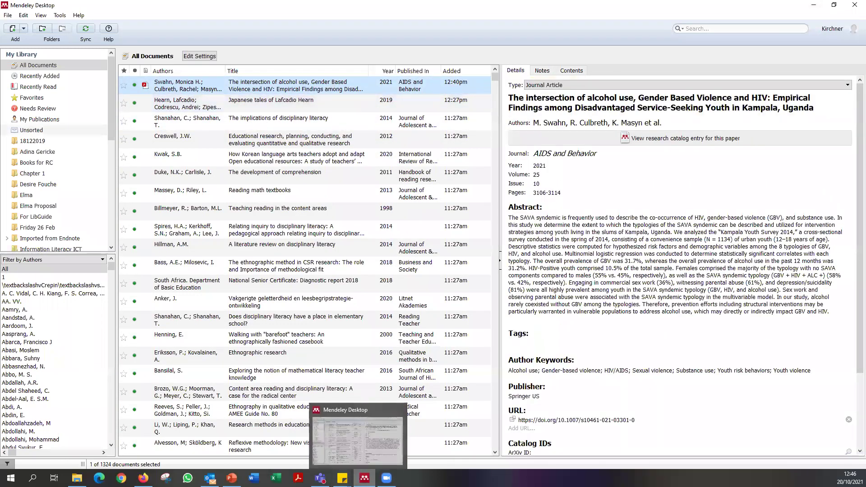
# In the ScienceDirect results, tick the first result, then select and clear all results.
pyautogui.click(143, 479)
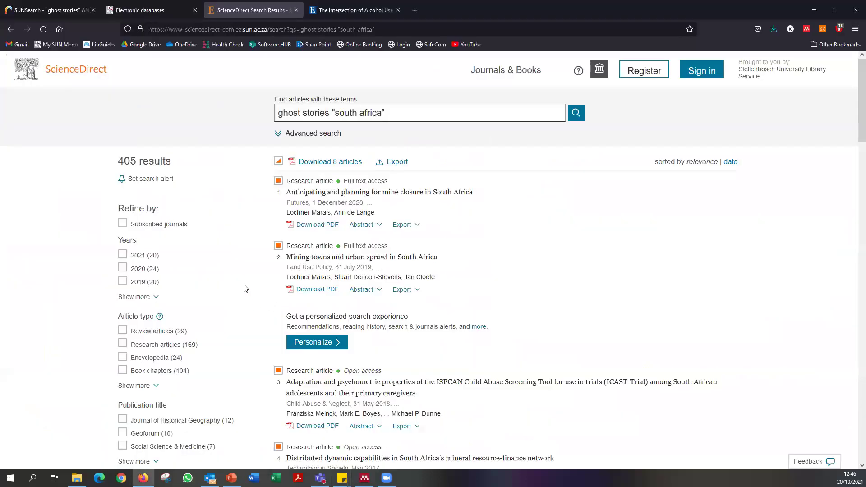
pyautogui.click(278, 181)
pyautogui.click(279, 161)
pyautogui.click(278, 161)
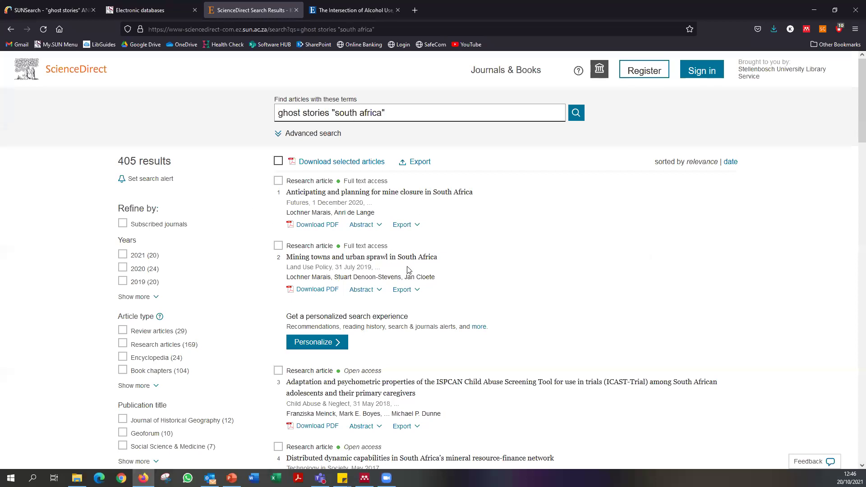
# Tick the first five search results, then clear every selection and return to the top.
pyautogui.click(278, 180)
pyautogui.click(278, 246)
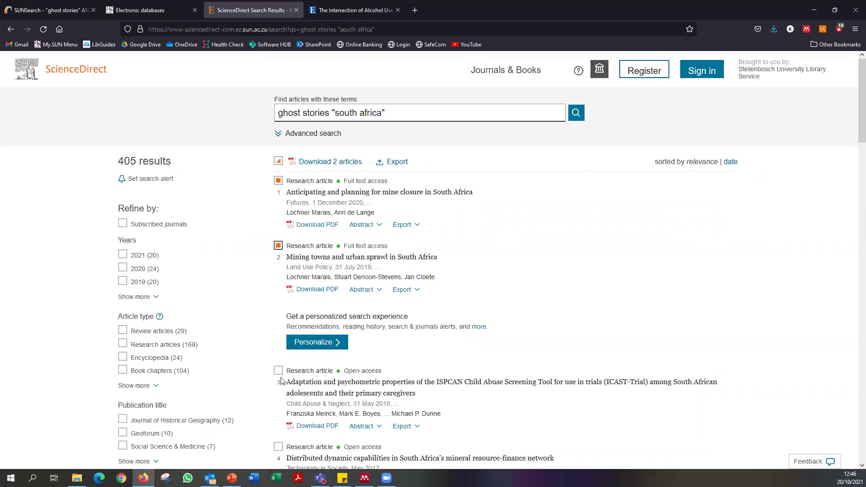
pyautogui.click(278, 370)
pyautogui.scroll(-2, 266, 381)
pyautogui.click(278, 355)
pyautogui.click(279, 417)
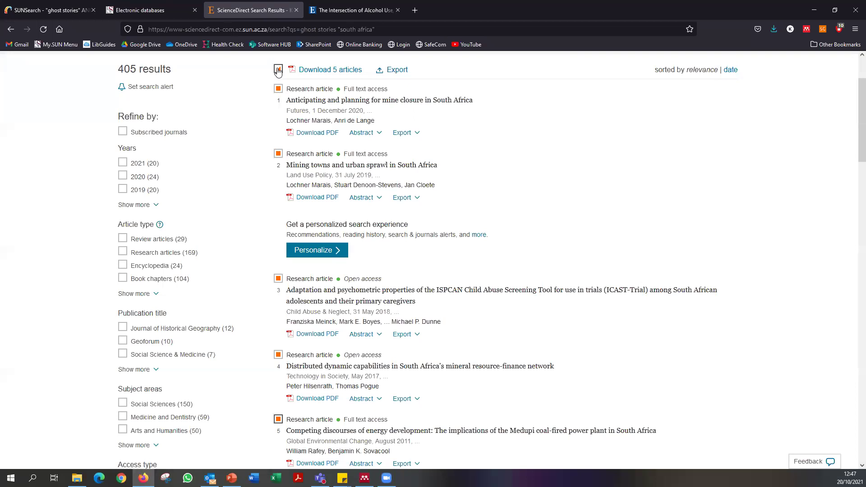
pyautogui.click(278, 70)
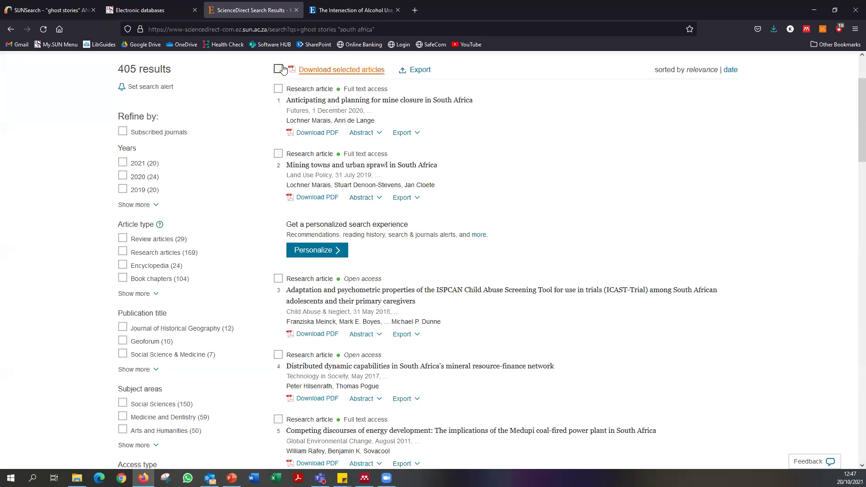
pyautogui.scroll(2, 528, 162)
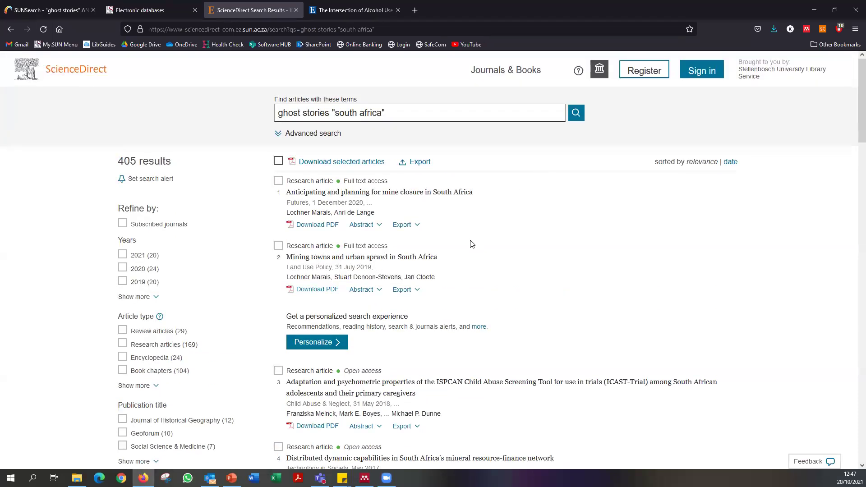
# Export the first result's mine closure citation as an RIS file saved into Downloads.
pyautogui.click(418, 228)
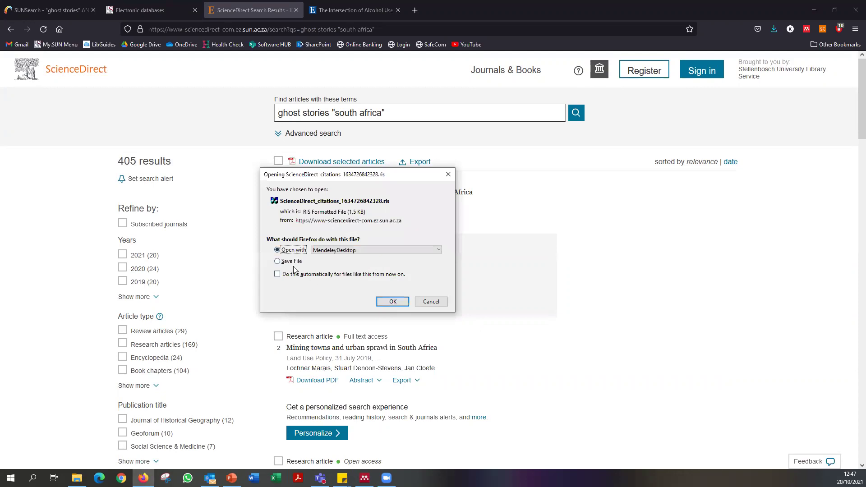
pyautogui.click(289, 262)
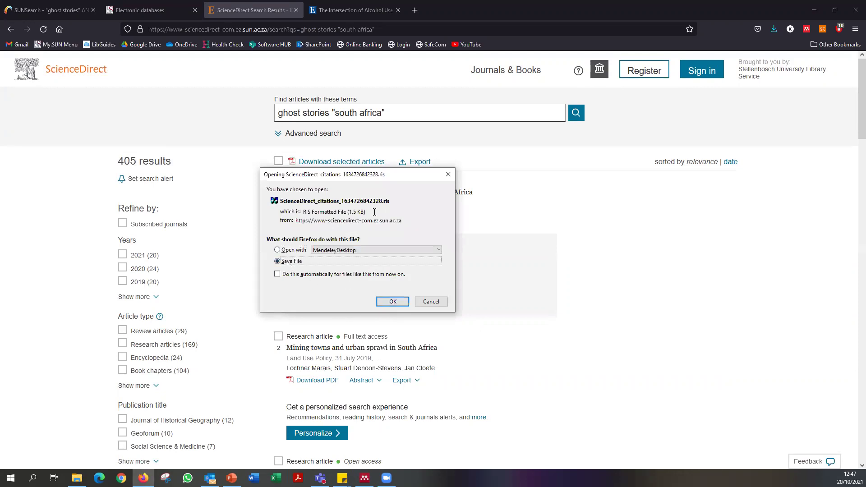
pyautogui.click(392, 302)
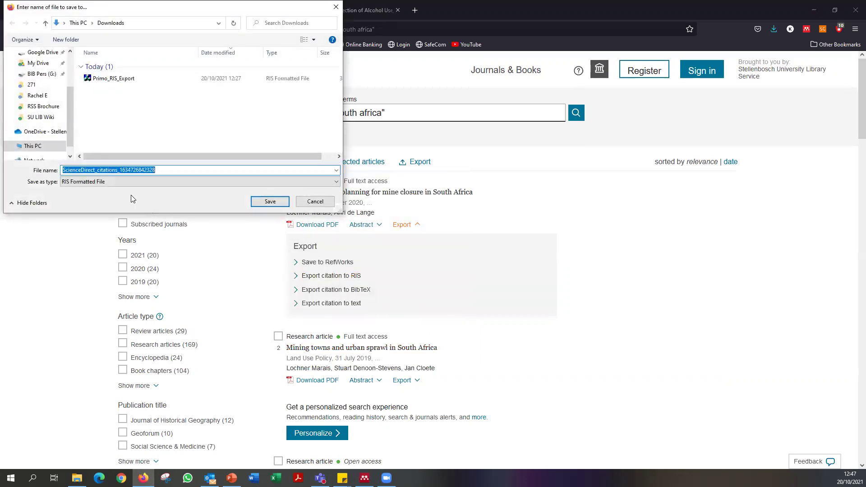
pyautogui.click(270, 201)
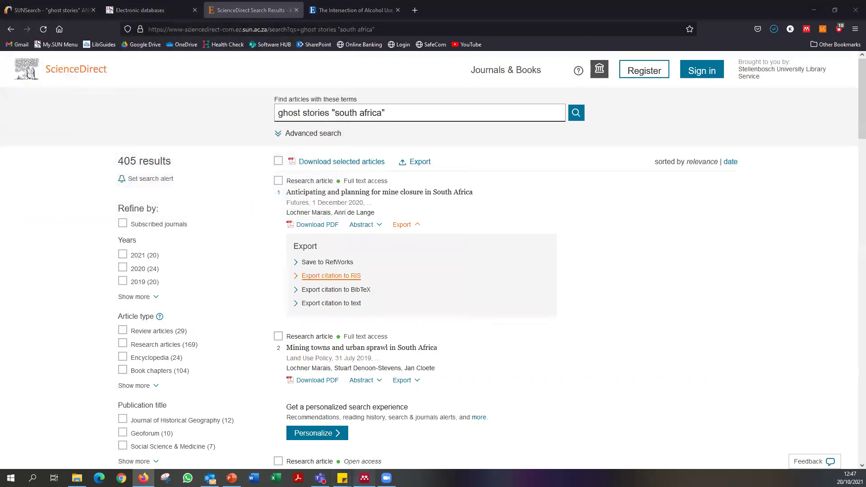
pyautogui.click(365, 478)
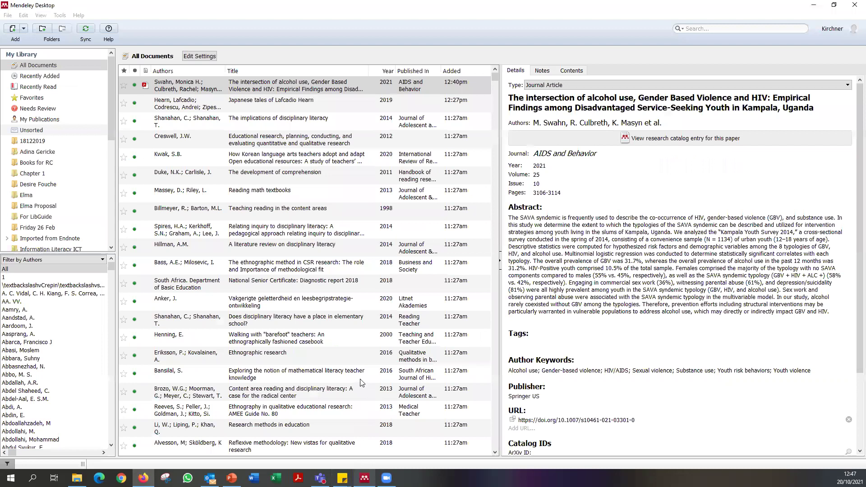
# Import the ScienceDirect_citations RIS file from Downloads via Add Files.
pyautogui.click(8, 16)
pyautogui.click(25, 30)
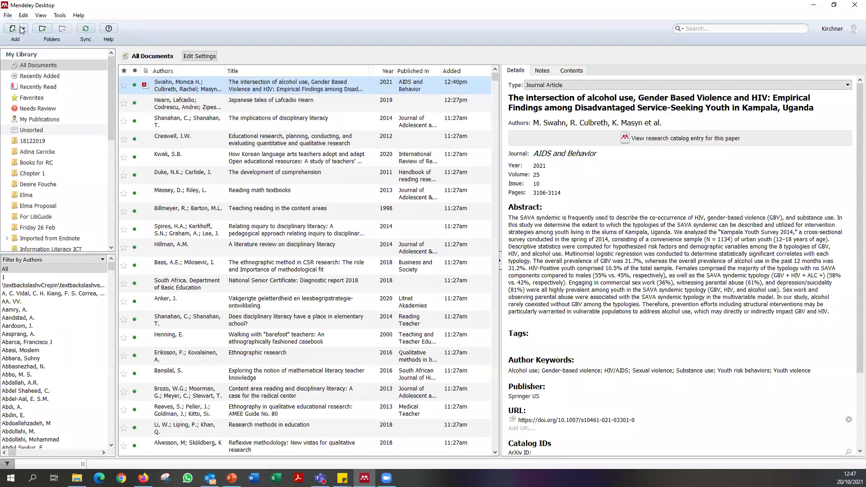
pyautogui.click(23, 29)
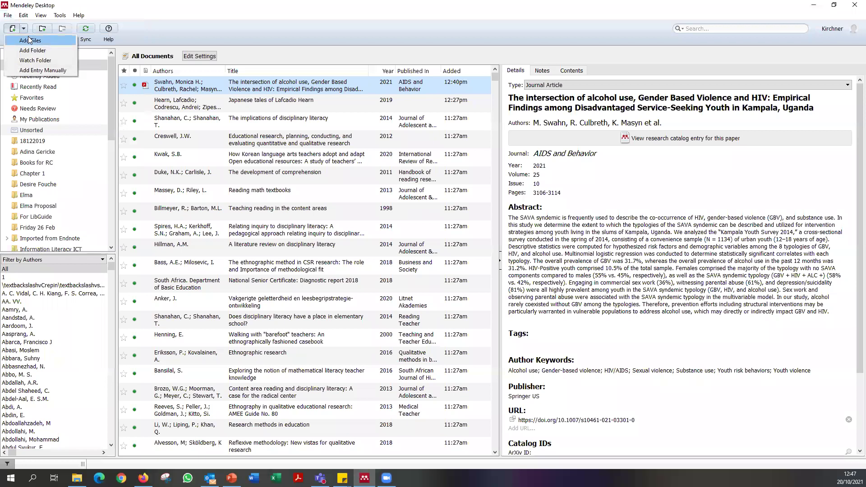
pyautogui.click(30, 40)
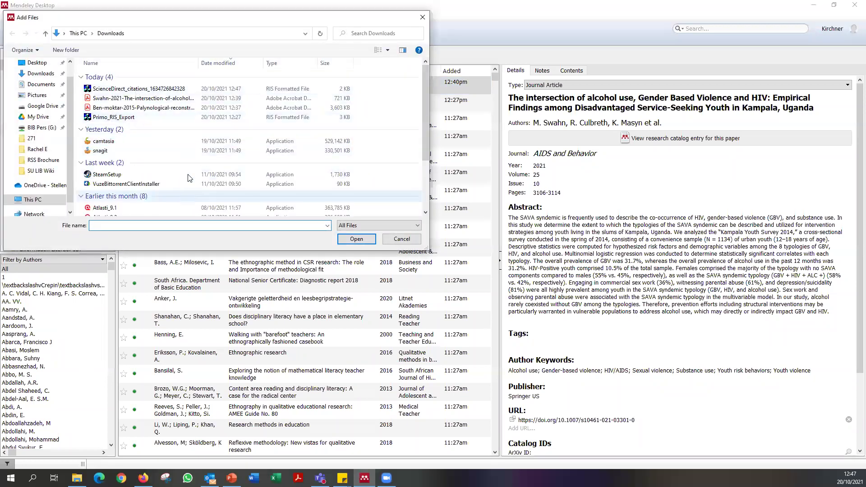
pyautogui.click(169, 90)
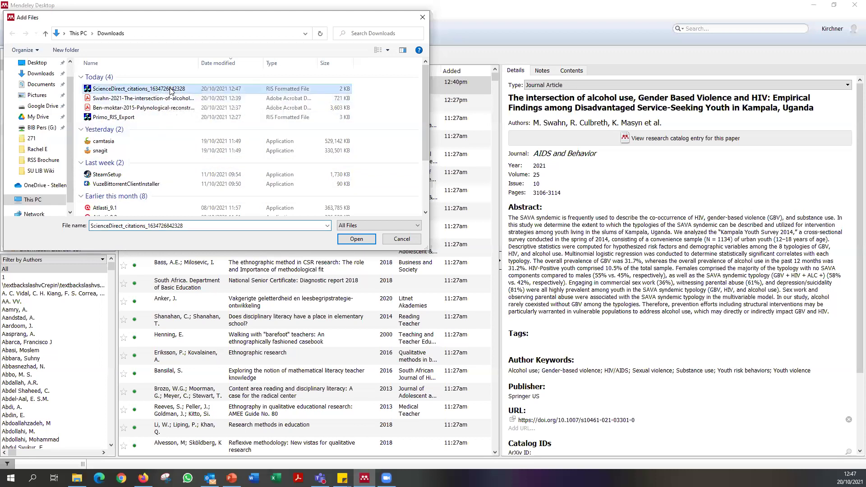
pyautogui.click(356, 239)
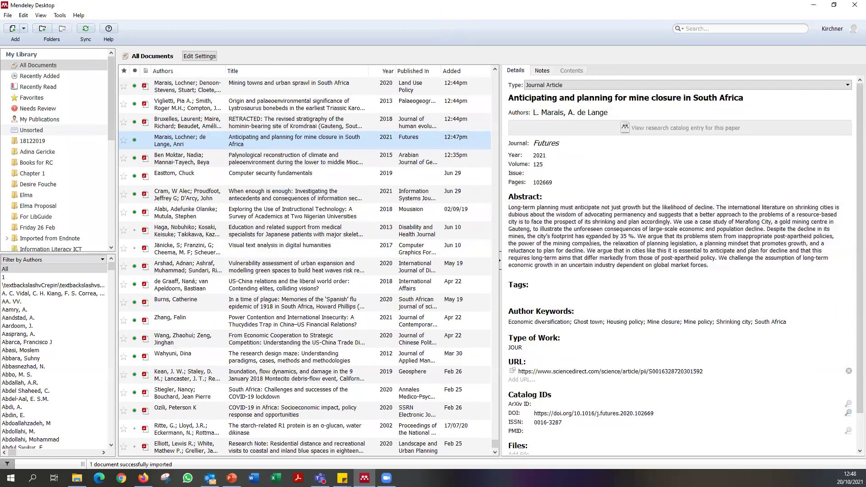
pyautogui.moveTo(554, 181); pyautogui.dragTo(537, 184)
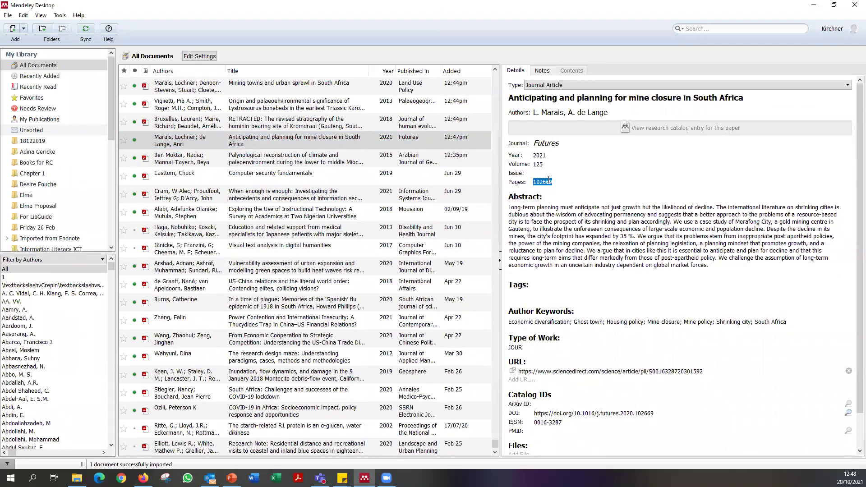
pyautogui.click(544, 182)
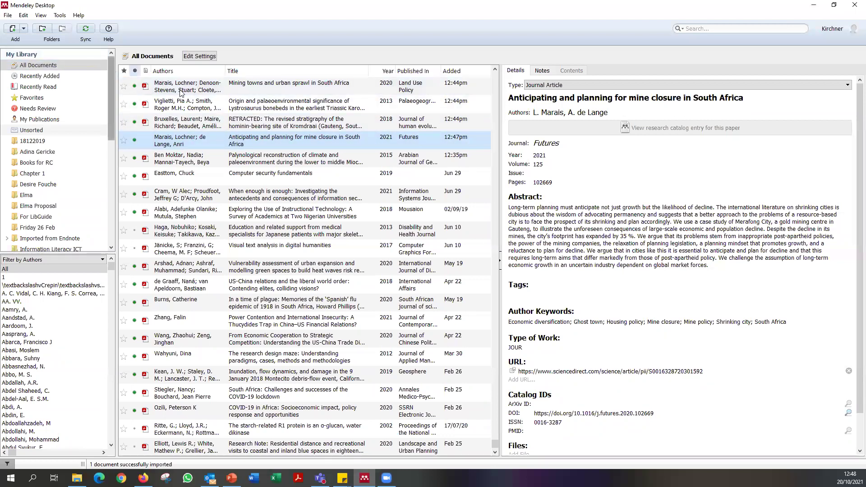
pyautogui.click(212, 88)
pyautogui.scroll(-15, 280, 149)
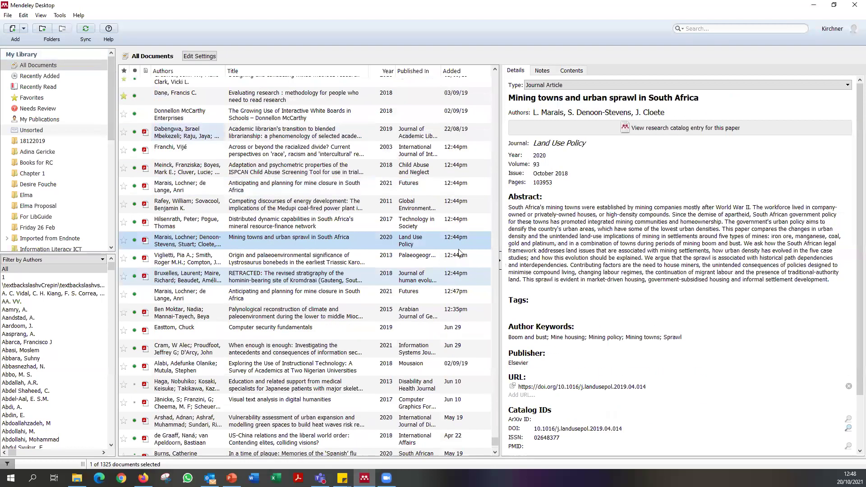
pyautogui.scroll(15, 277, 114)
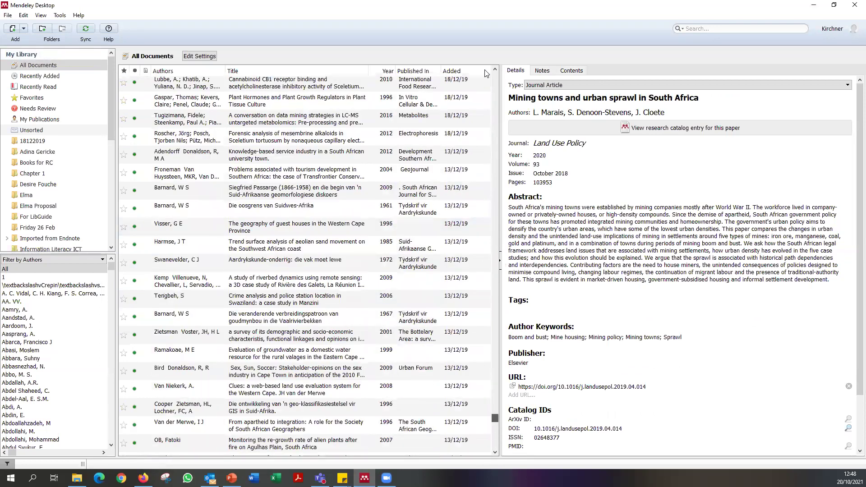
pyautogui.click(277, 116)
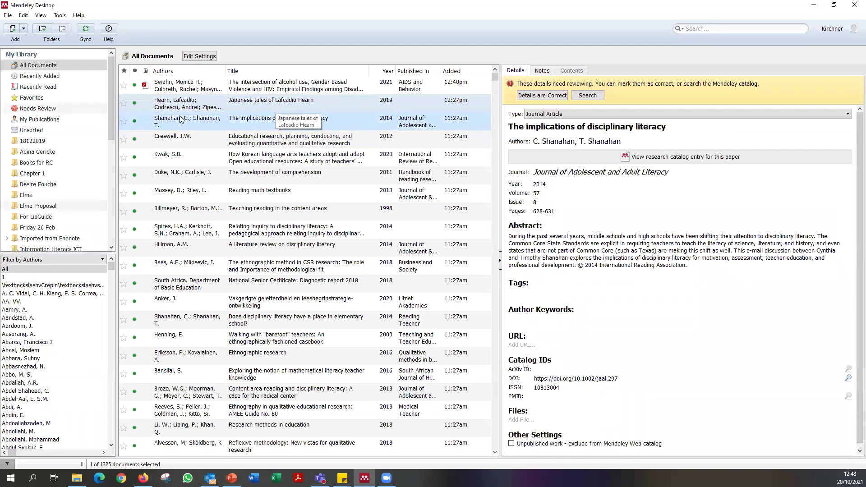
# Start a manual Book reference titled 'First steps in research' with its author and year 2016.
pyautogui.click(24, 29)
pyautogui.click(45, 70)
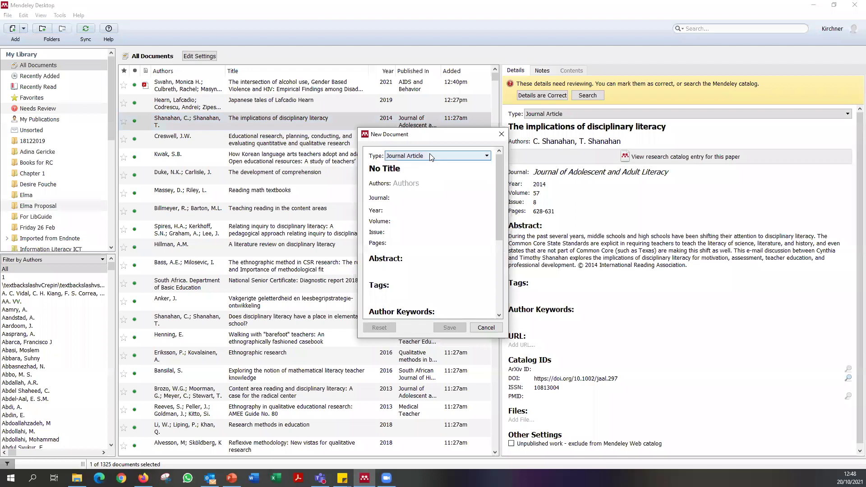
pyautogui.click(428, 155)
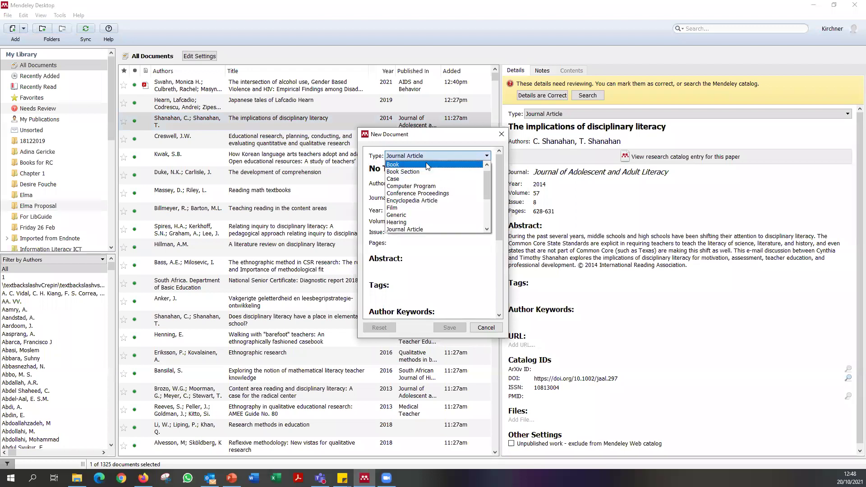
pyautogui.click(428, 165)
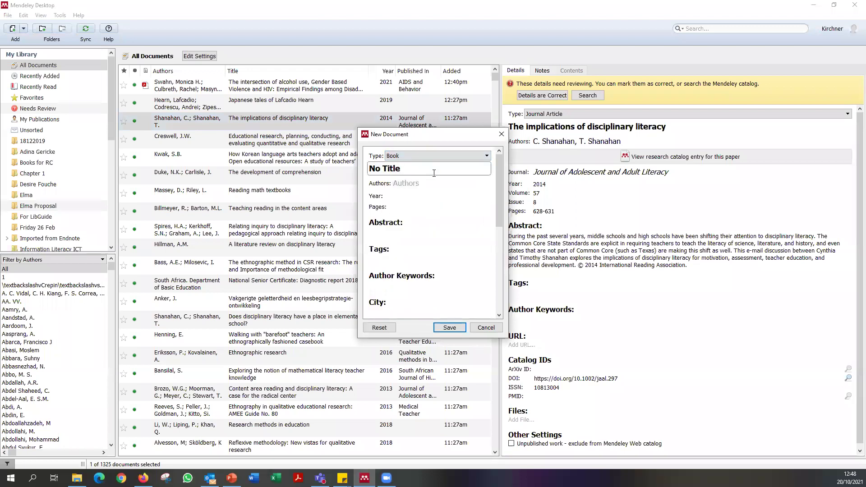
pyautogui.hotkey('ctrl', 'a')
pyautogui.write('First steps in researhc')
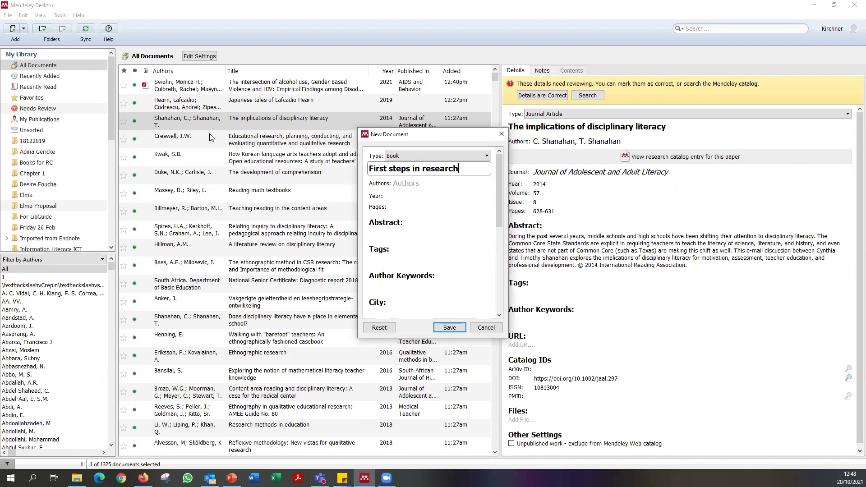
pyautogui.press('Tab')
pyautogui.write('Ma')
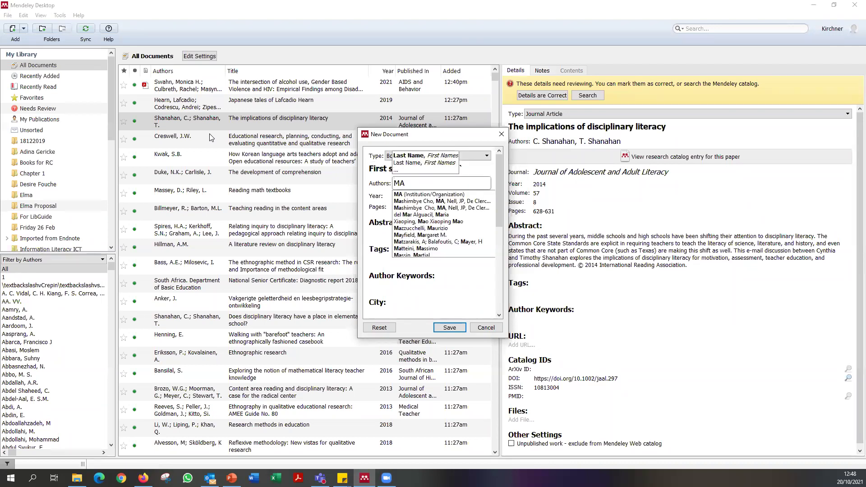
pyautogui.write('ree, K.')
pyautogui.press('Tab')
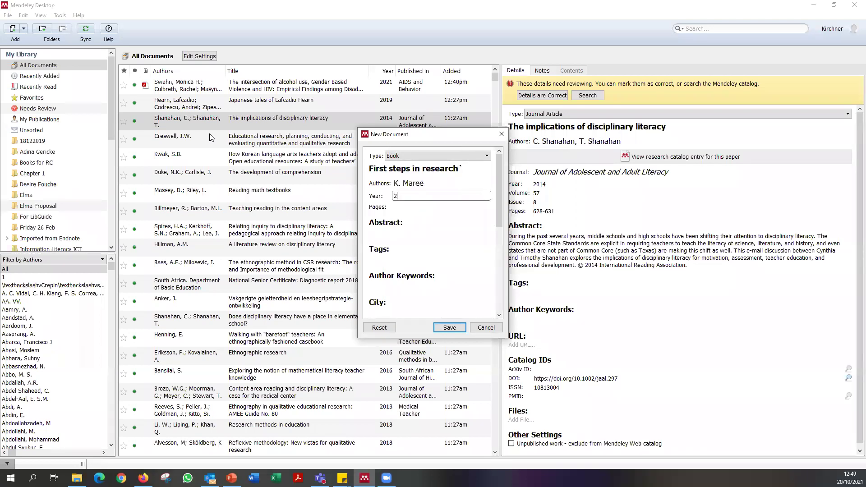
pyautogui.write('2016')
pyautogui.press('Tab')
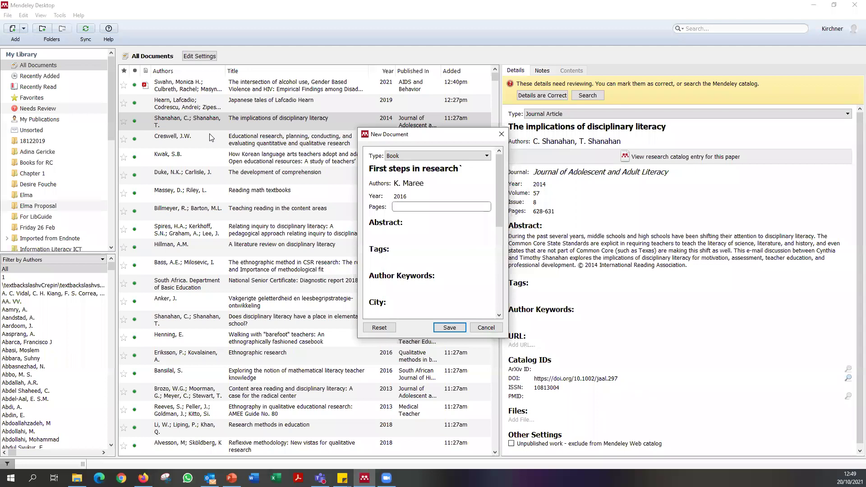
pyautogui.press('Tab')
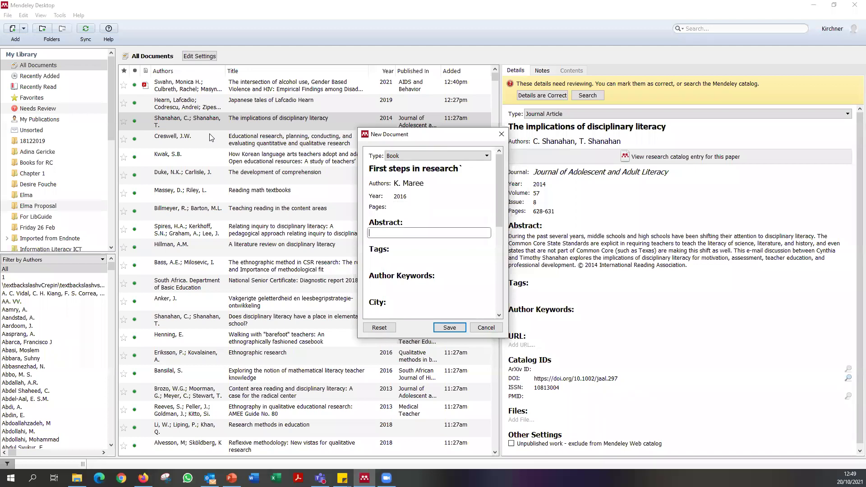
# Set city Pretoria, edition '2nd edition' and publisher Van Schaik, then save the book.
pyautogui.scroll(-1, 413, 270)
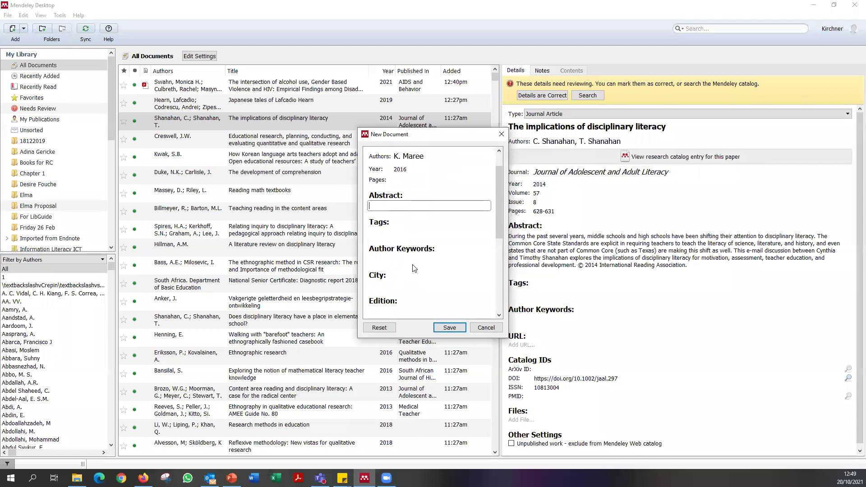
pyautogui.click(391, 285)
pyautogui.write('Pretor')
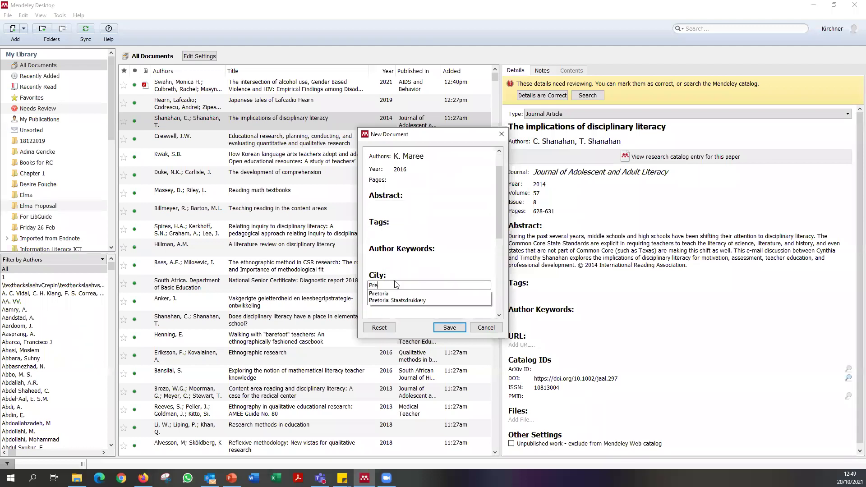
pyautogui.press('Return')
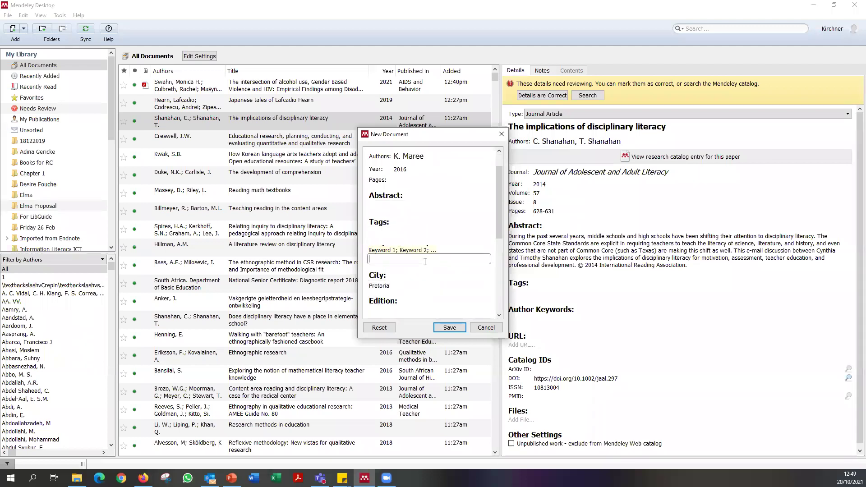
pyautogui.scroll(-1, 394, 285)
pyautogui.scroll(-2, 394, 287)
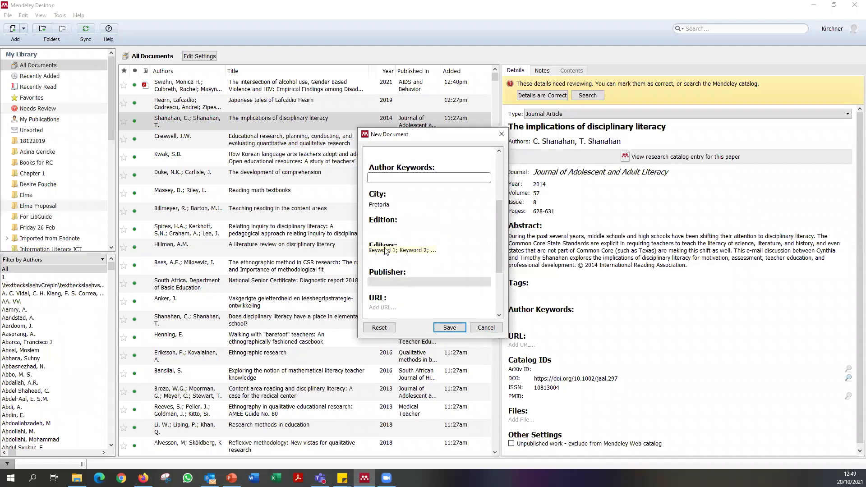
pyautogui.click(397, 231)
pyautogui.write('2nd')
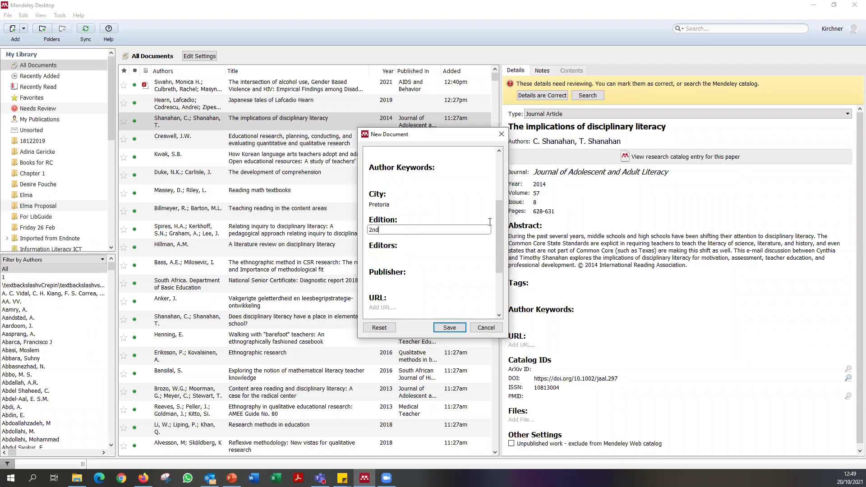
pyautogui.moveTo(372, 232); pyautogui.dragTo(366, 232)
pyautogui.write('2nd e')
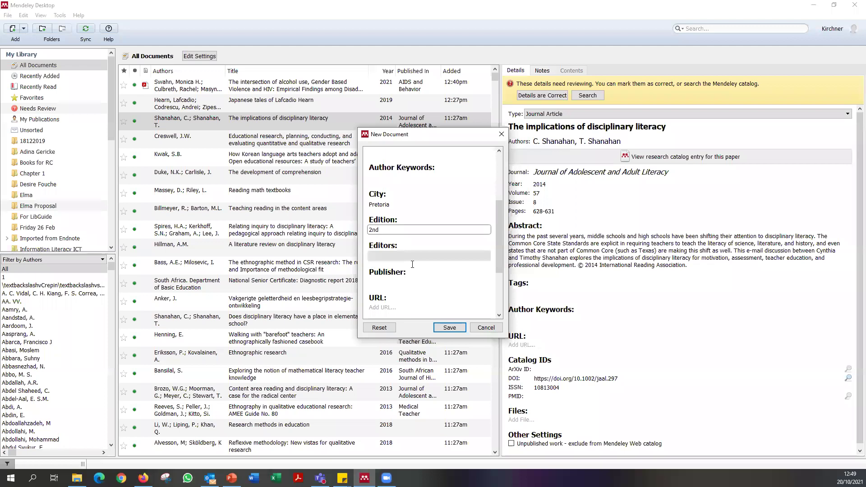
pyautogui.scroll(-2, 408, 255)
pyautogui.click(390, 227)
pyautogui.write('Van Schaik')
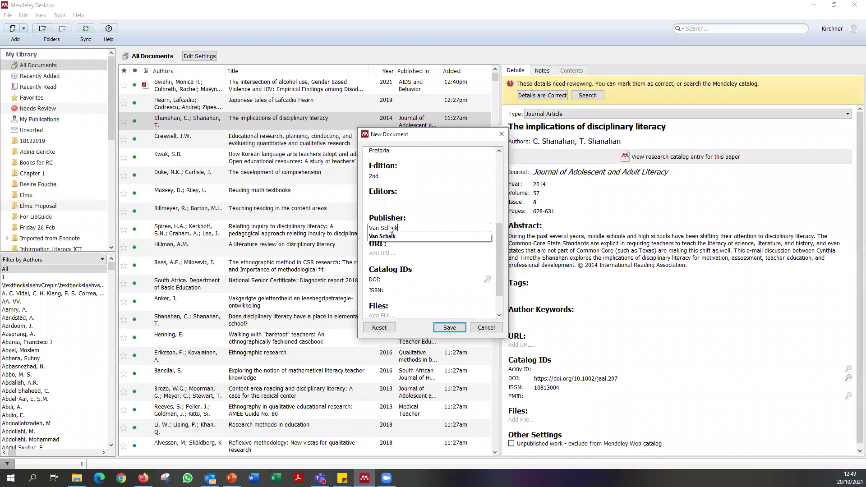
pyautogui.click(449, 330)
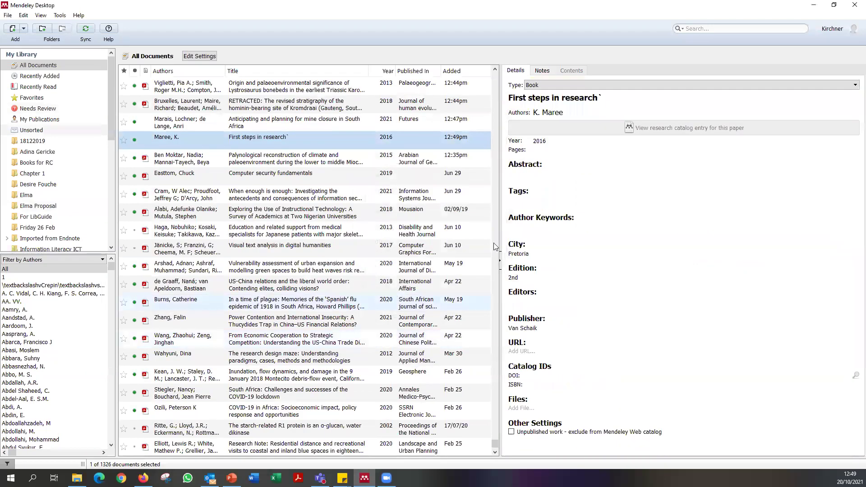
# Fix the stray character in the book's title, leave tags empty, and select the entry.
pyautogui.click(624, 97)
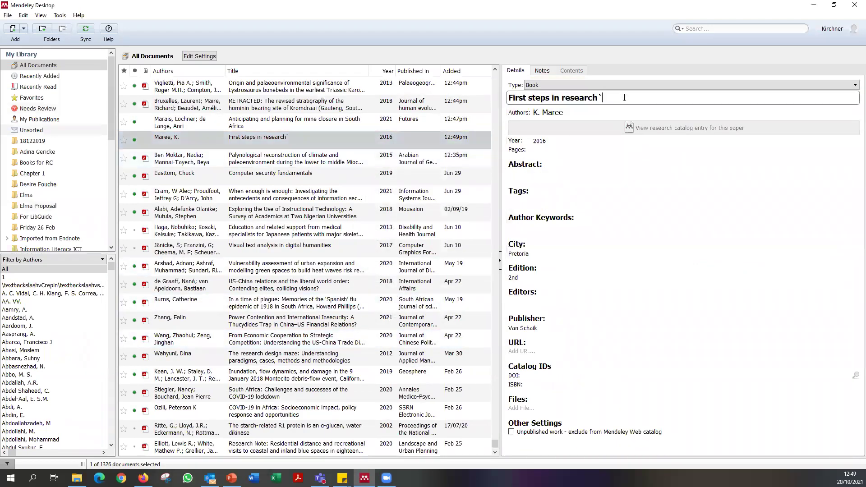
pyautogui.click(607, 204)
pyautogui.click(539, 194)
pyautogui.click(260, 144)
pyautogui.scroll(20, 251, 144)
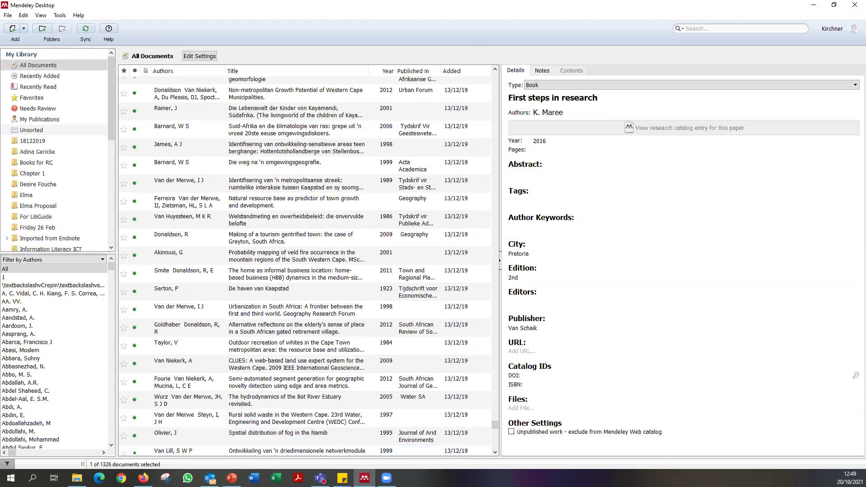
pyautogui.hotkey('alt', 'Tab')
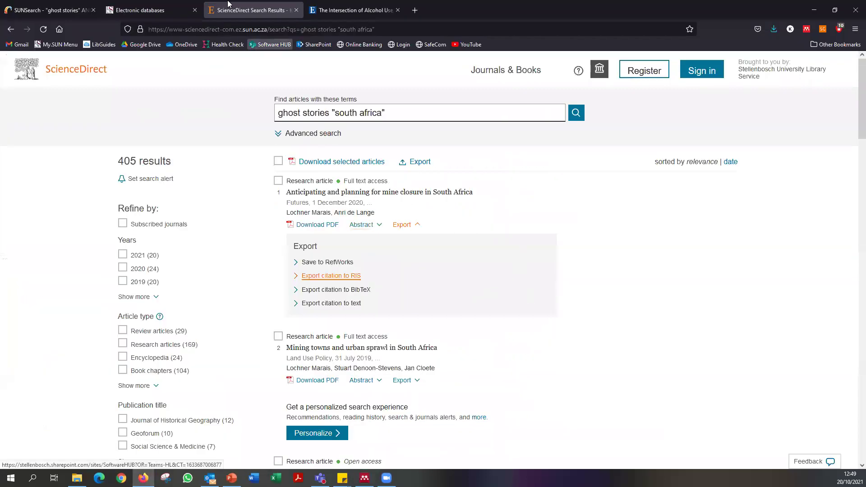
# Move the ScienceDirect results into their own window and sign in to the Mendeley Web Importer.
pyautogui.moveTo(222, 12); pyautogui.dragTo(219, 123)
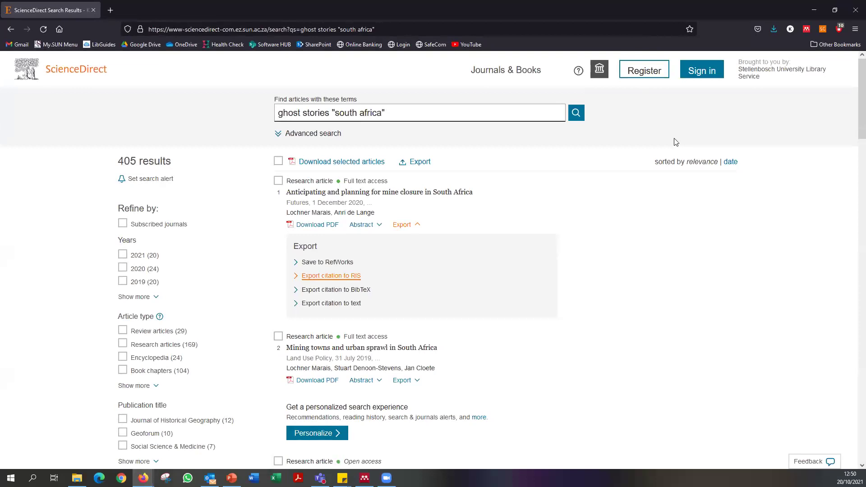
pyautogui.scroll(-20, 570, 250)
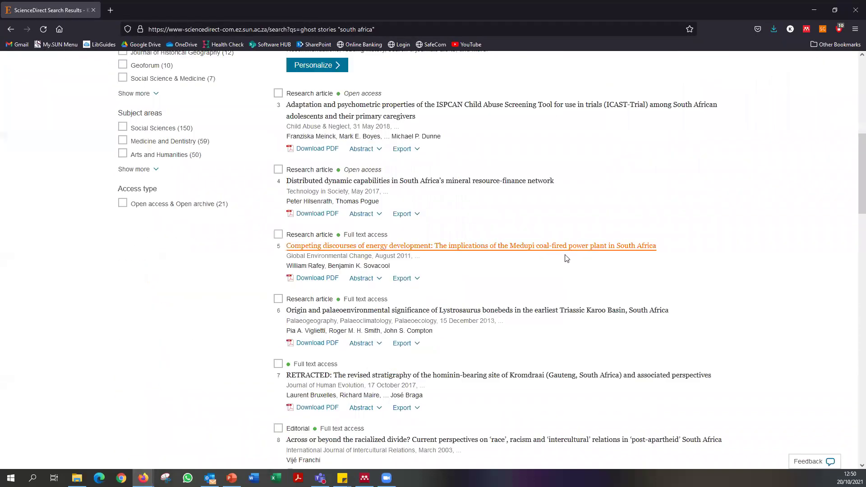
pyautogui.scroll(20, 560, 261)
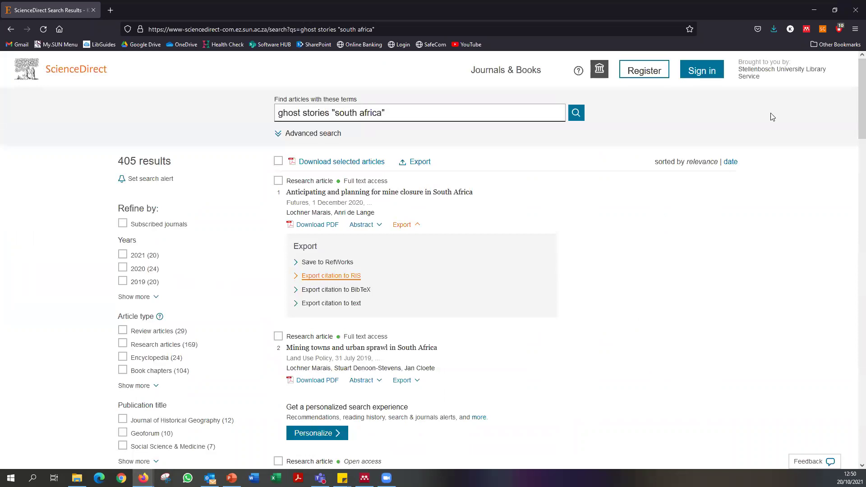
pyautogui.click(810, 29)
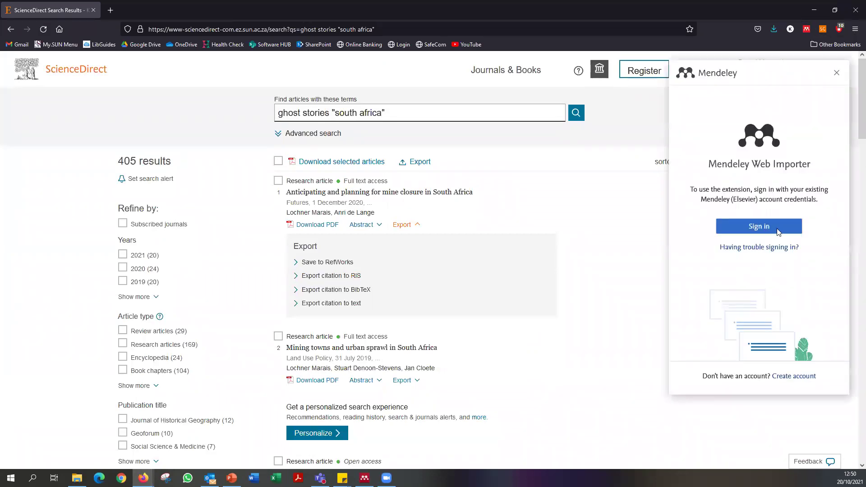
pyautogui.click(740, 226)
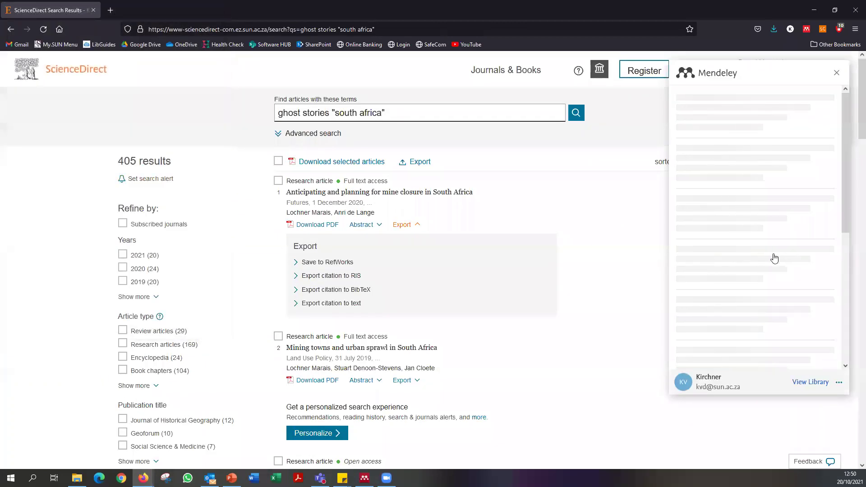
# Add all 25 detected references to My Library instead of Wiki Page, then close the importer.
pyautogui.click(680, 99)
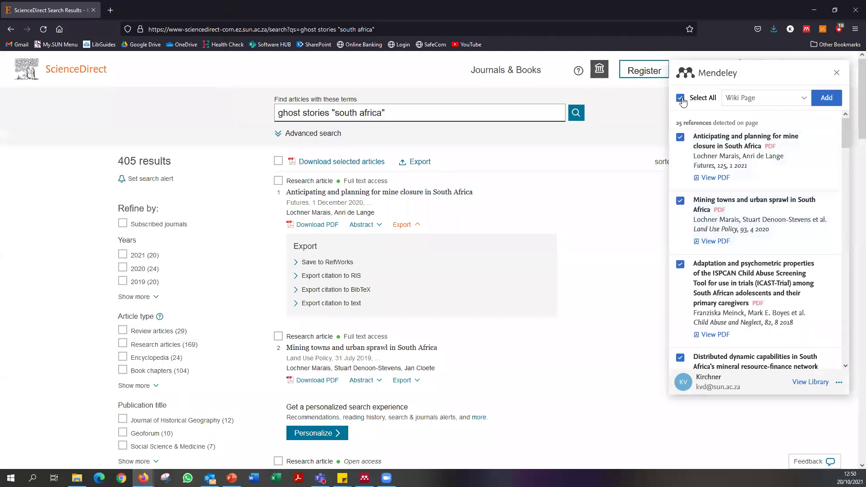
pyautogui.click(749, 98)
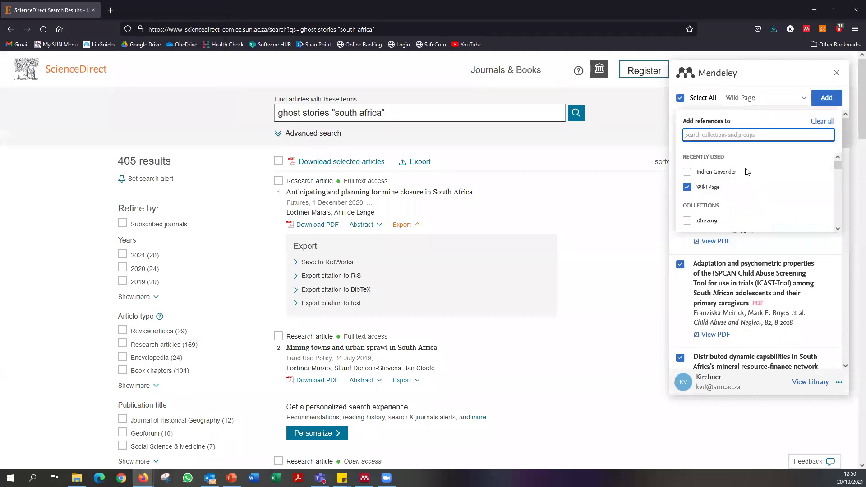
pyautogui.click(710, 190)
pyautogui.scroll(-3, 730, 190)
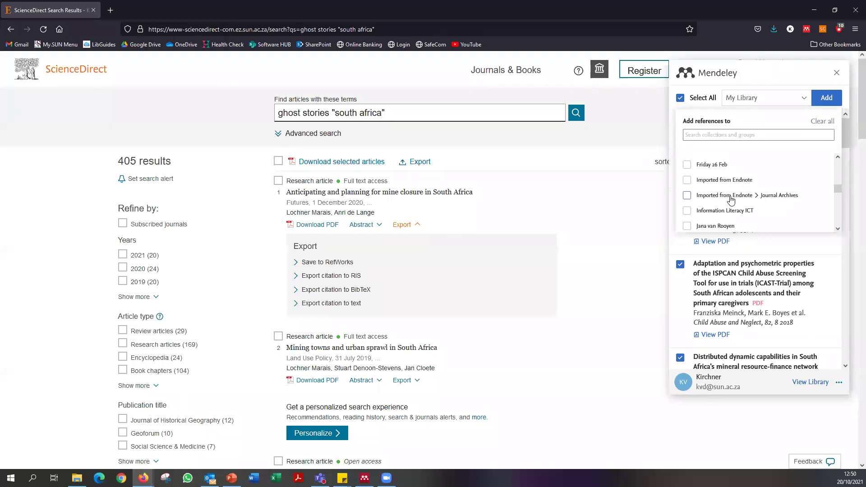
pyautogui.scroll(2, 733, 203)
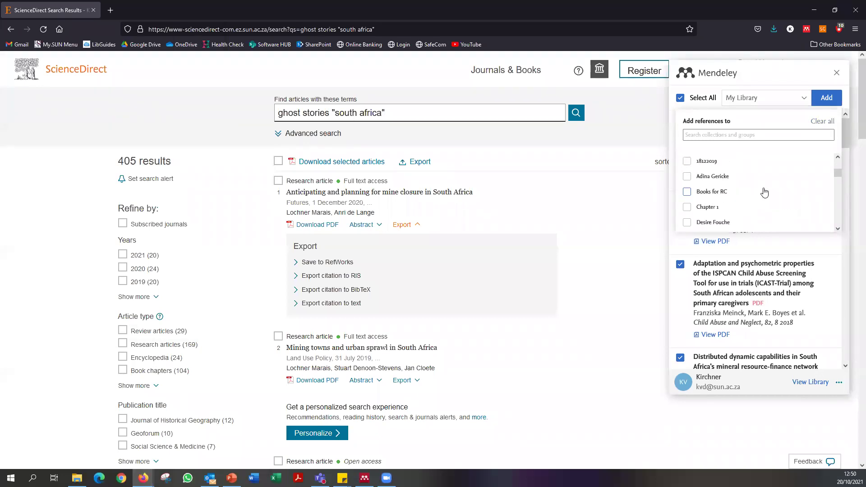
pyautogui.scroll(2, 741, 199)
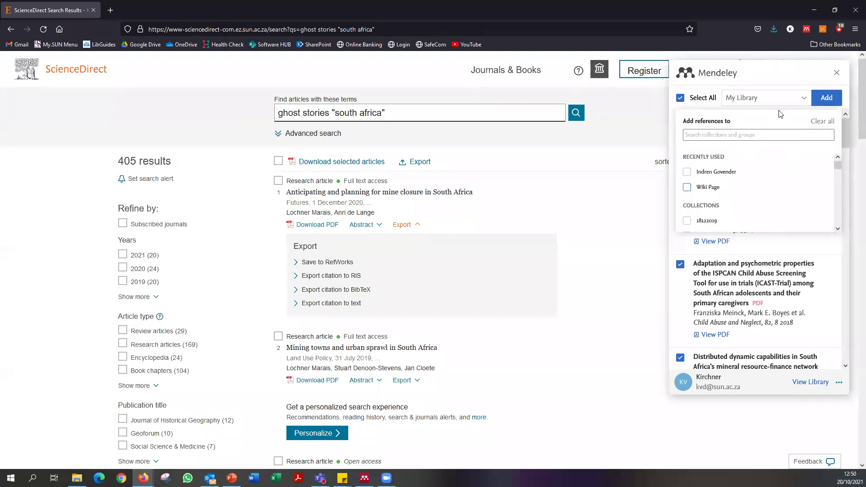
pyautogui.click(826, 97)
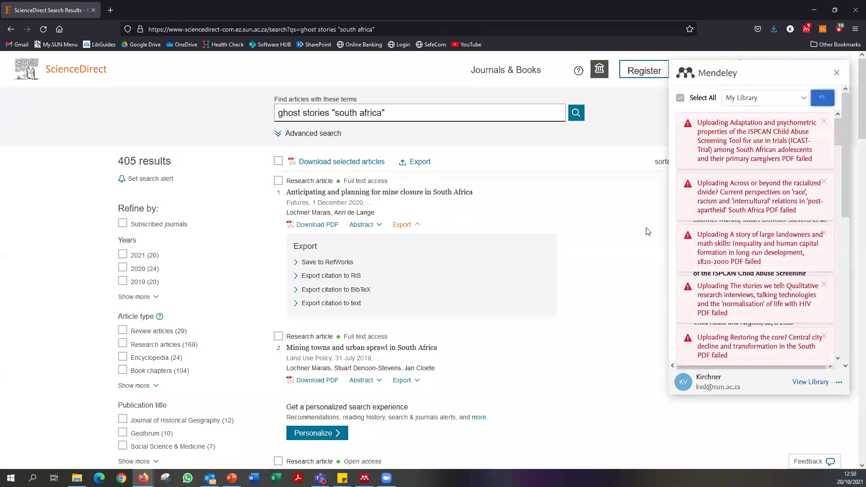
pyautogui.scroll(-5, 799, 147)
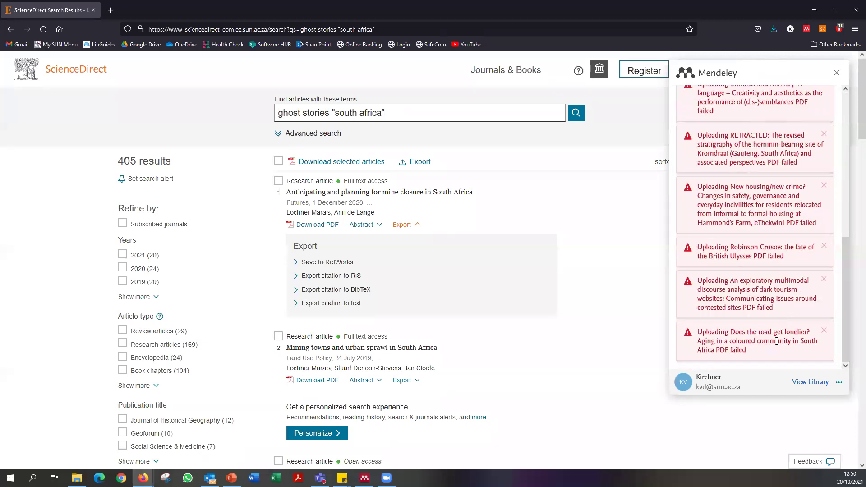
pyautogui.scroll(5, 777, 341)
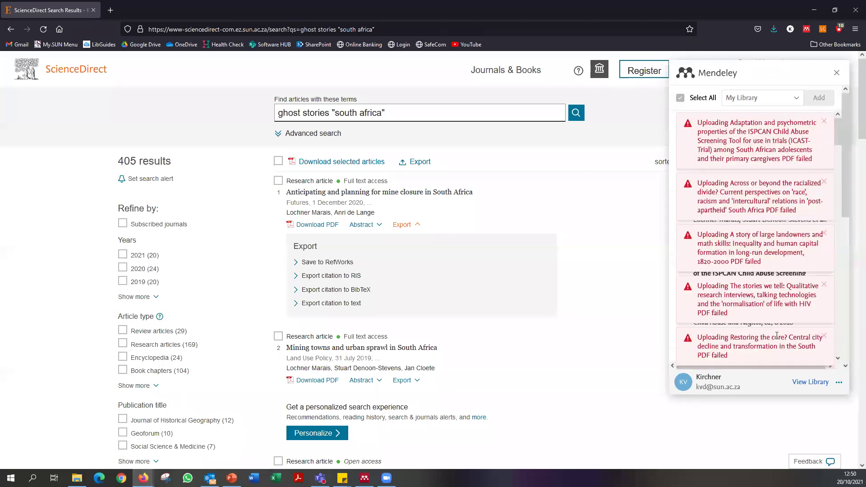
pyautogui.click(838, 74)
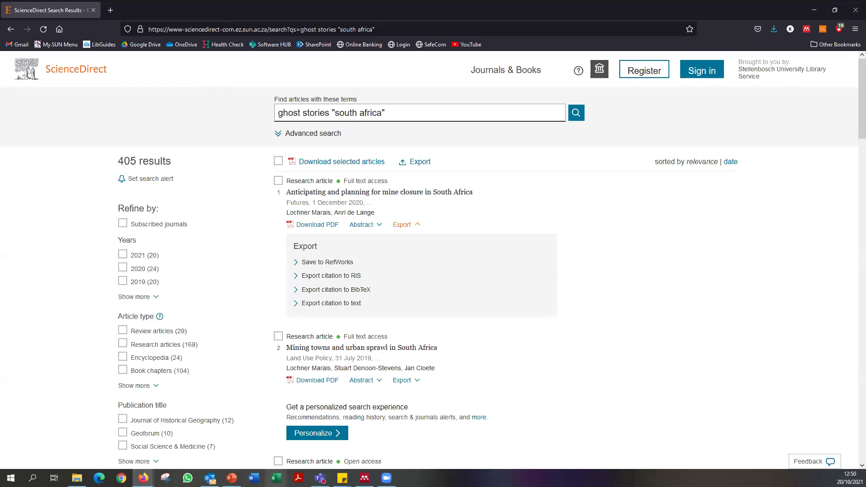
pyautogui.click(364, 478)
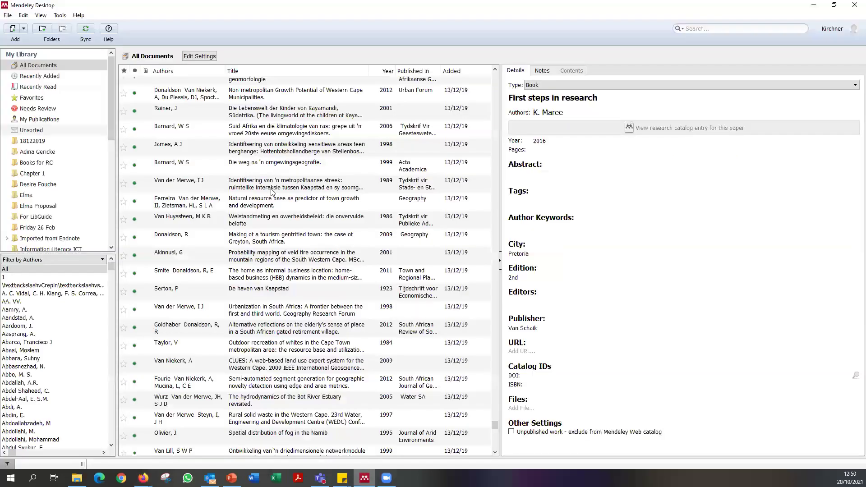
# Show the 2019 Japanese tales of Lafcadio Hearn record from Princeton University Press, then scroll the author filter.
pyautogui.click(495, 400)
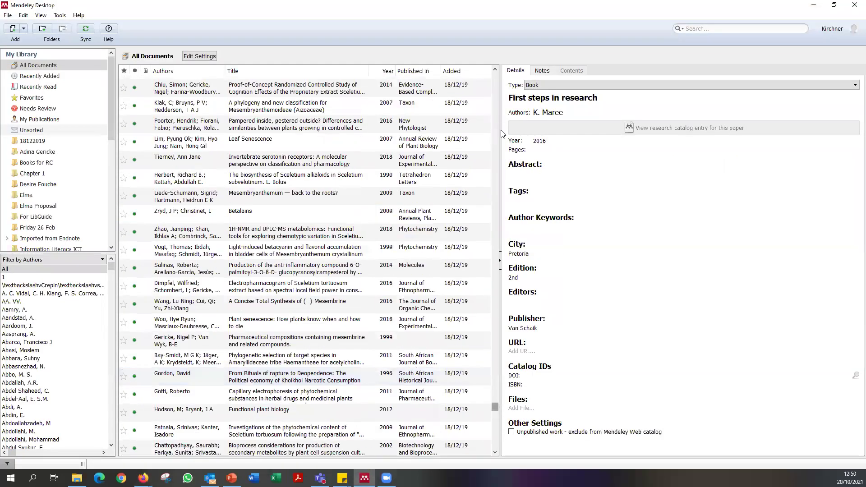
pyautogui.scroll(15, 321, 125)
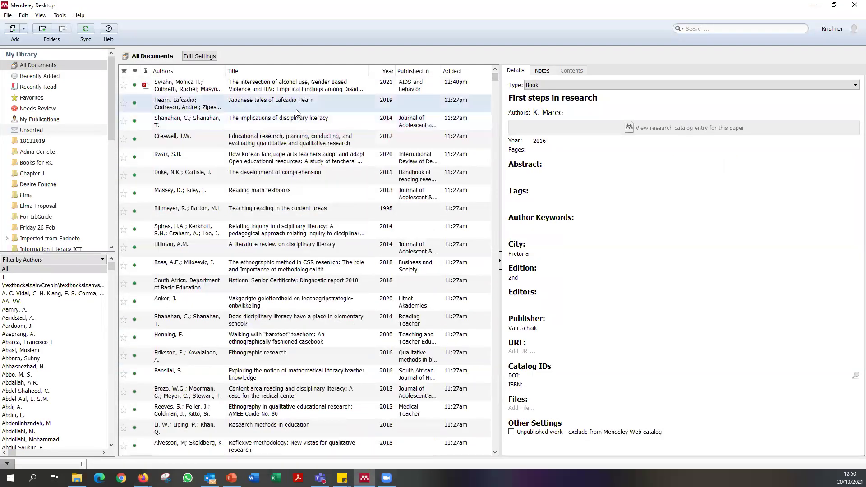
pyautogui.click(298, 108)
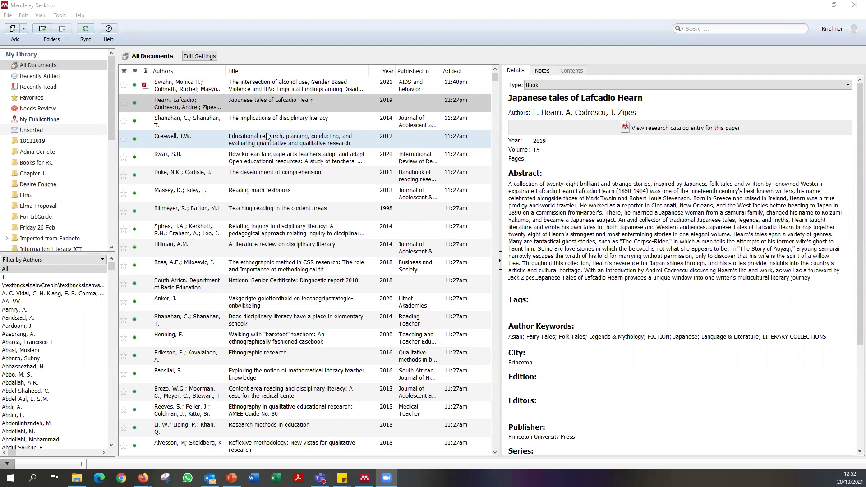
pyautogui.scroll(-9, 65, 358)
pyautogui.scroll(-10, 65, 358)
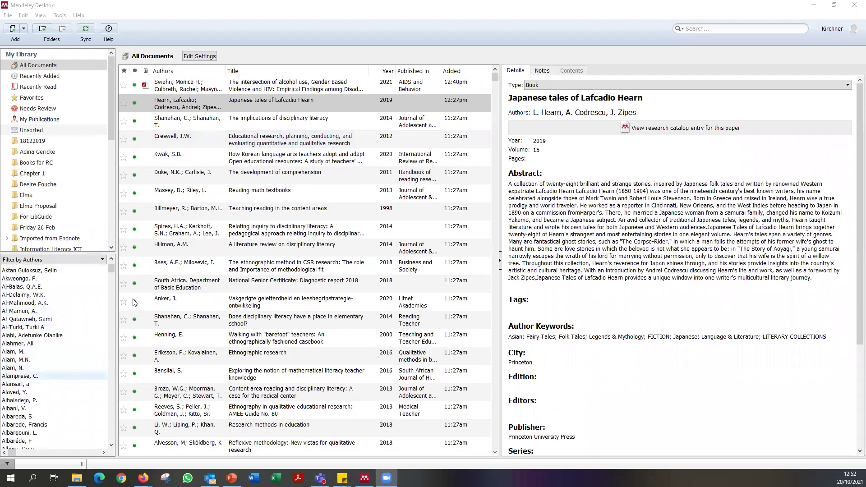
# Compare the papers listed under the two author spellings in Filter by Authors.
pyautogui.scroll(-5, 96, 316)
pyautogui.scroll(-1, 96, 316)
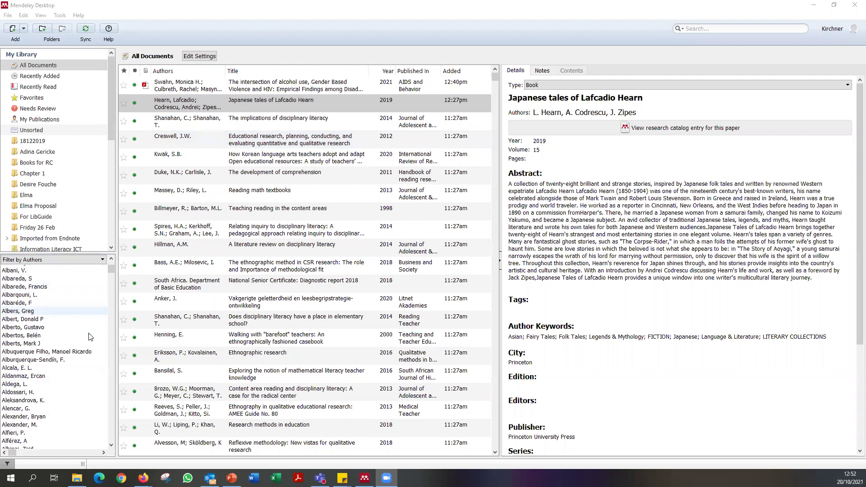
pyautogui.scroll(-8, 72, 372)
pyautogui.scroll(-10, 68, 366)
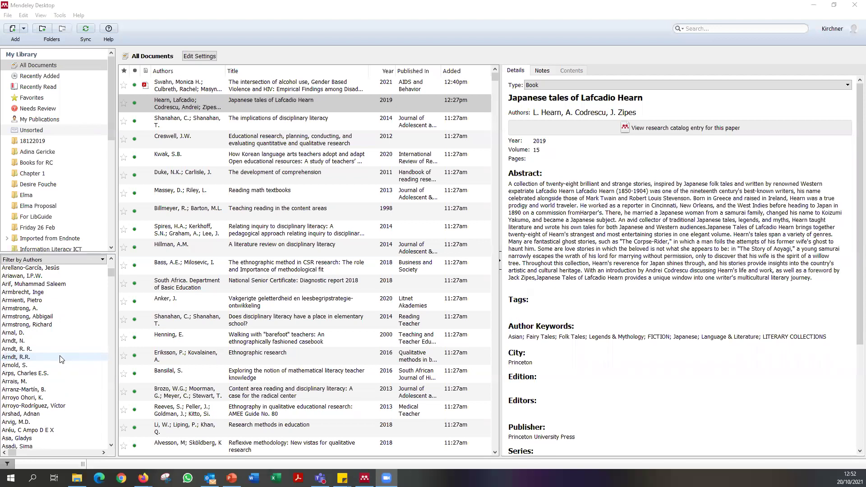
pyautogui.click(58, 352)
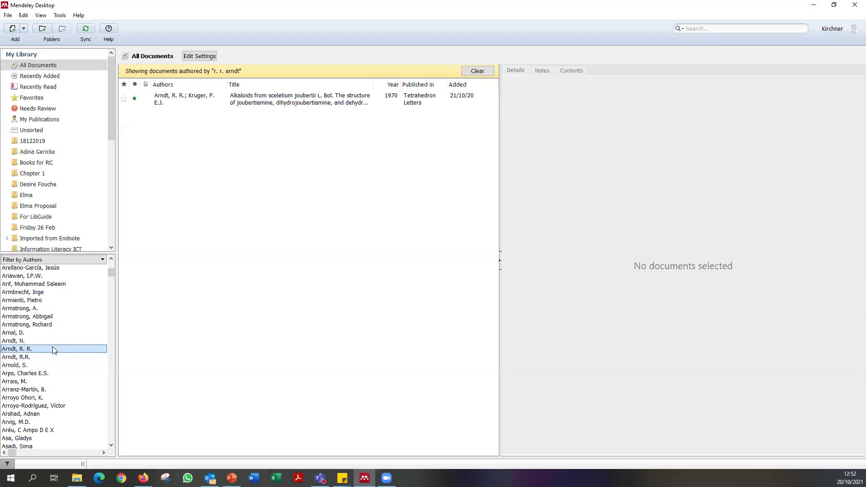
pyautogui.click(50, 359)
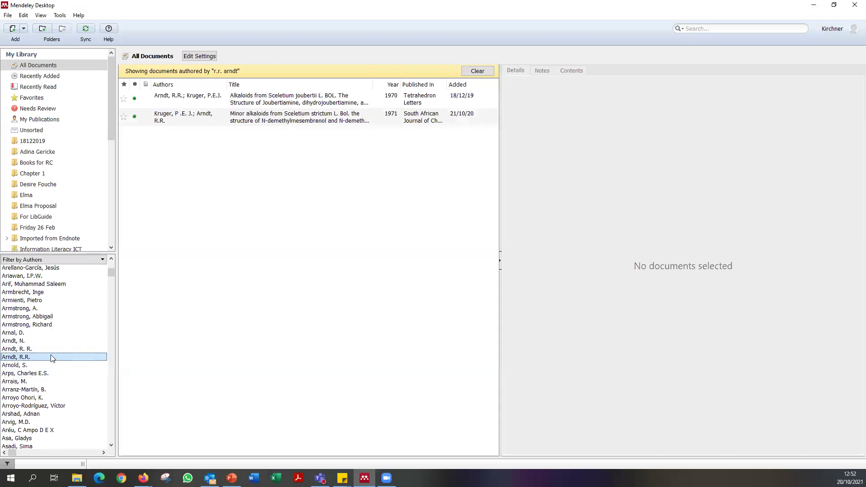
pyautogui.click(48, 350)
pyautogui.click(50, 358)
pyautogui.click(49, 351)
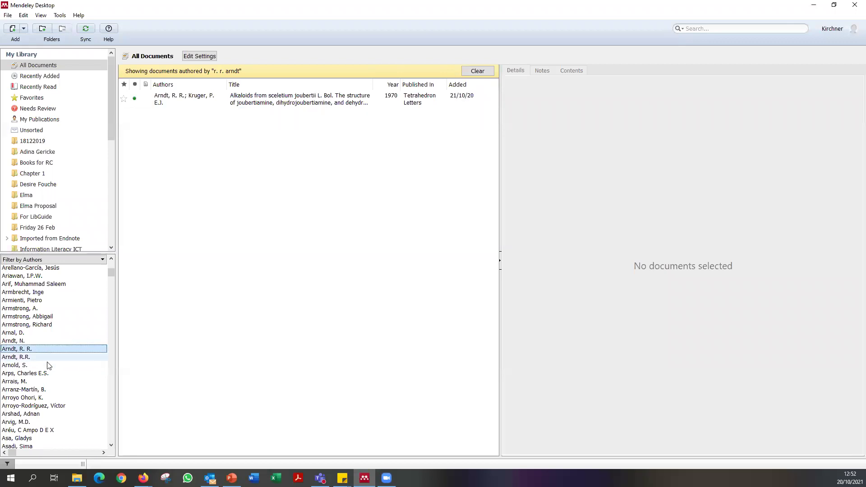
pyautogui.click(49, 359)
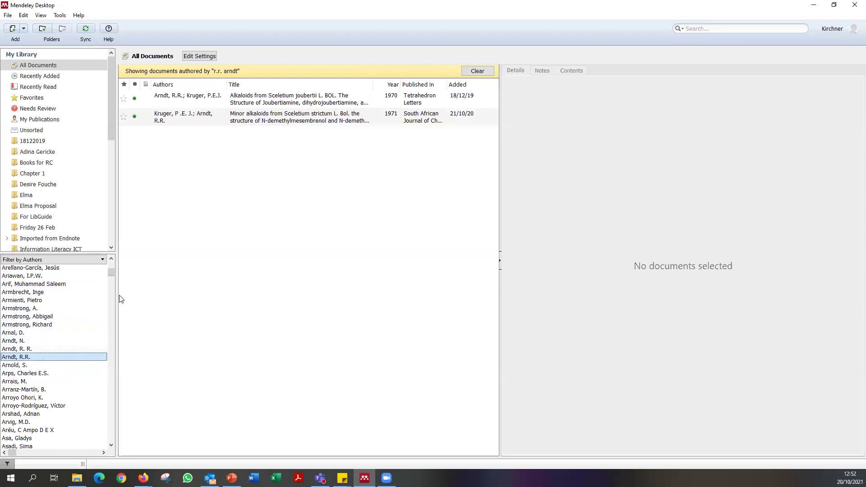
pyautogui.click(49, 348)
pyautogui.click(49, 357)
pyautogui.click(50, 348)
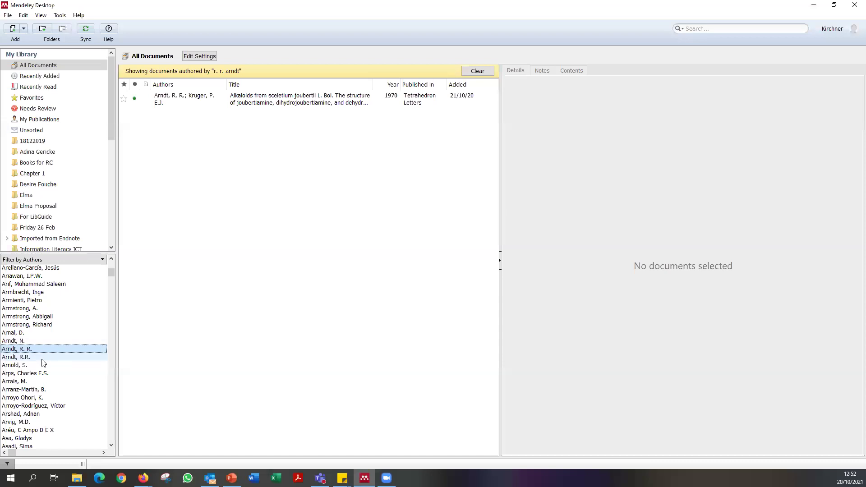
# Remove the extra space from the first author's initials in the alkaloids paper's Authors field.
pyautogui.click(194, 102)
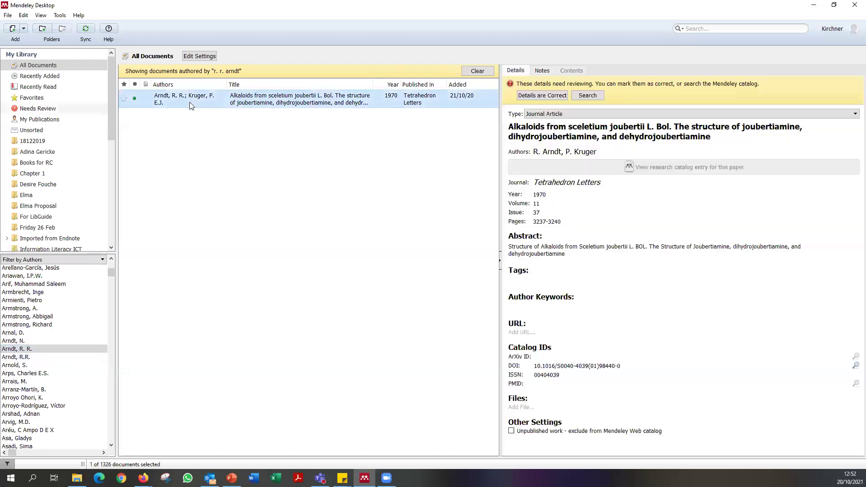
pyautogui.click(581, 158)
pyautogui.click(568, 152)
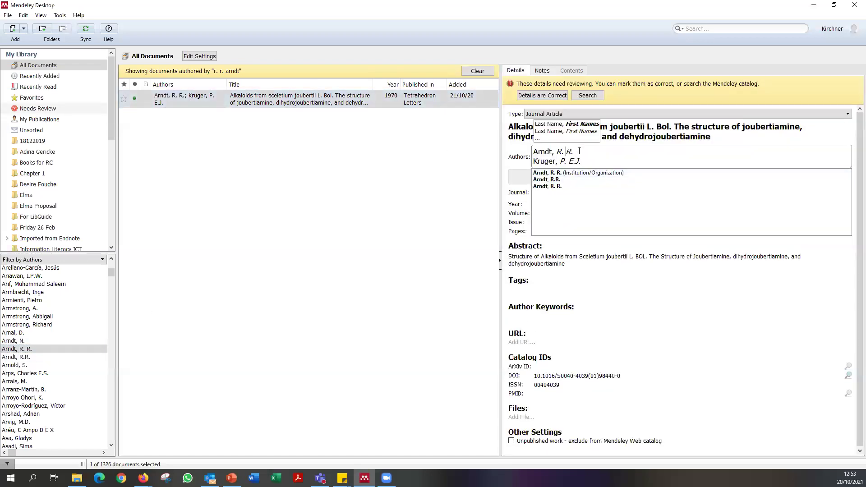
pyautogui.press('BackSpace')
pyautogui.press('End')
pyautogui.press('BackSpace')
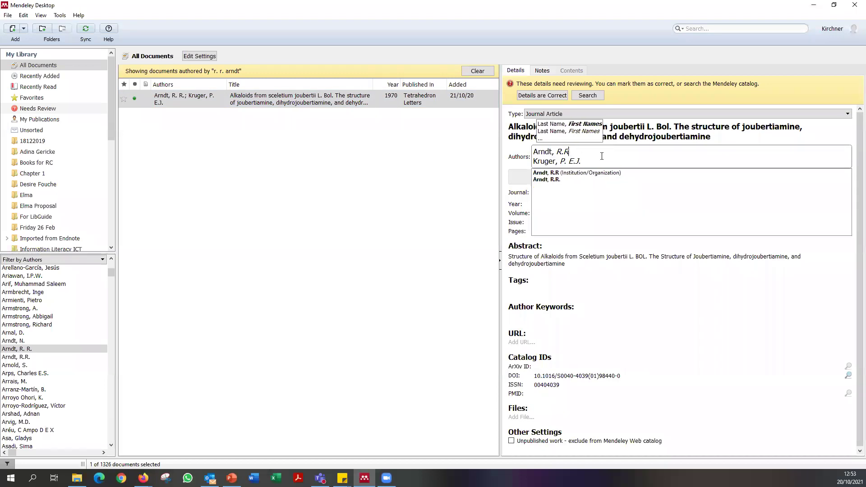
pyautogui.click(534, 239)
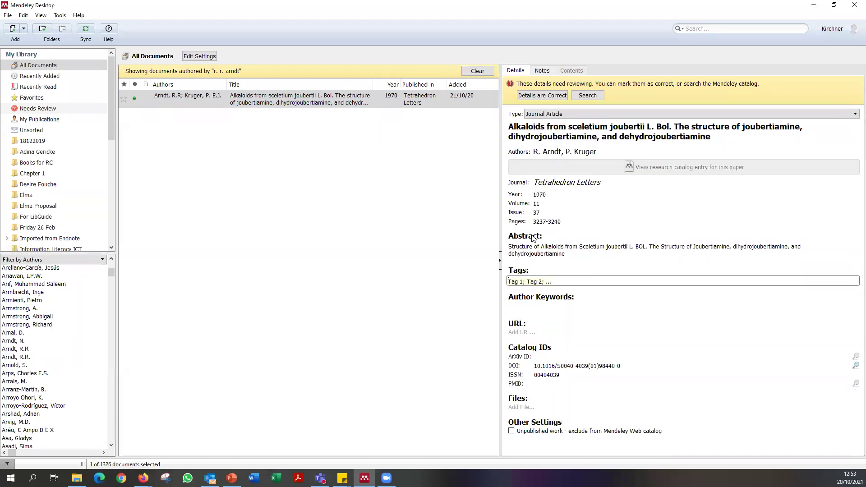
pyautogui.click(298, 130)
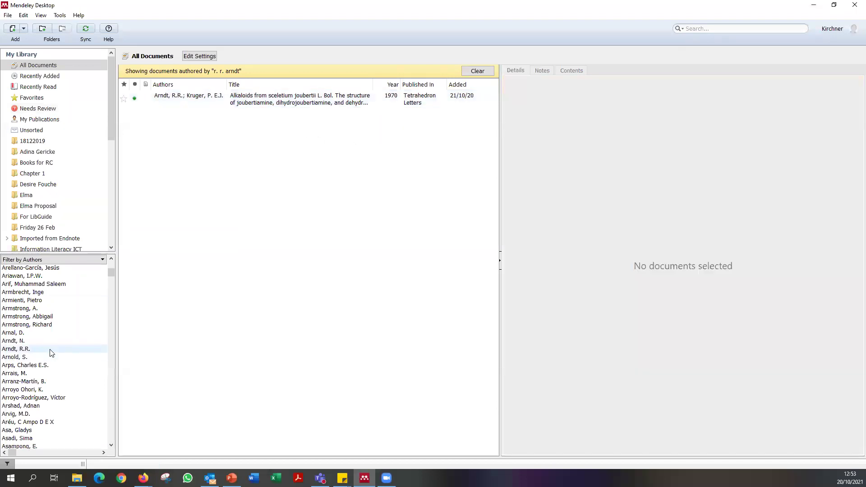
# Filter by the merged author to list the three Sceletium alkaloid papers.
pyautogui.click(48, 351)
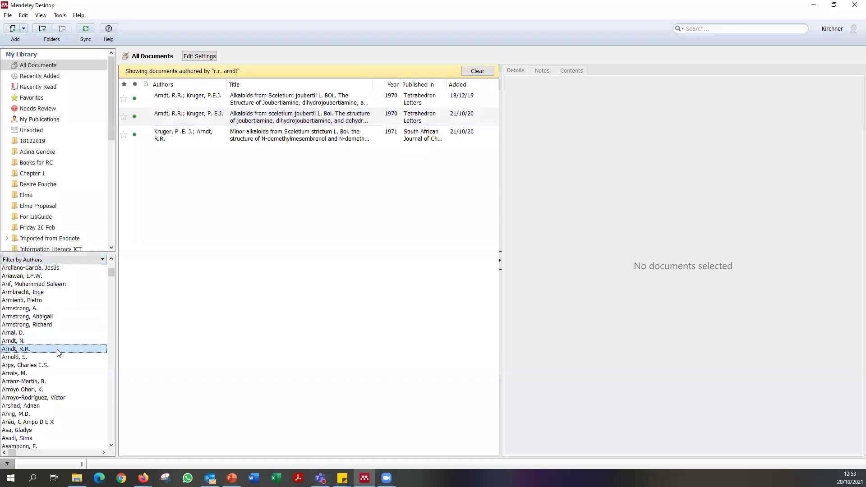
pyautogui.click(82, 261)
pyautogui.click(77, 269)
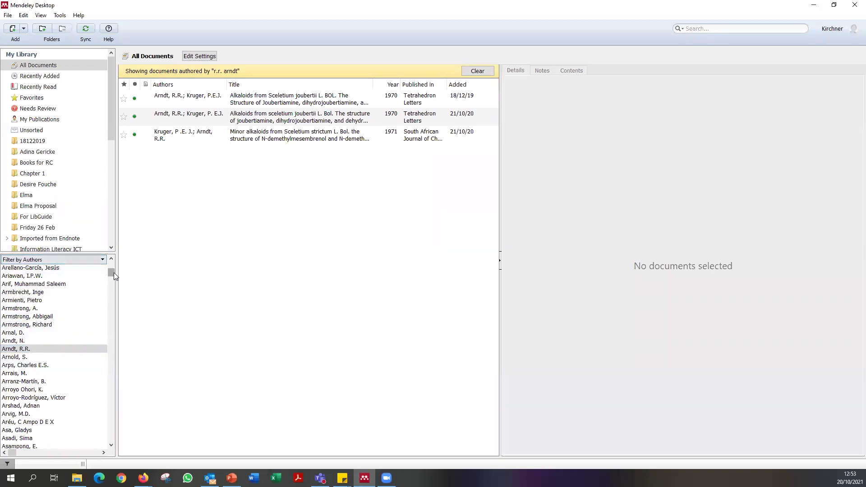
pyautogui.click(75, 261)
pyautogui.click(73, 260)
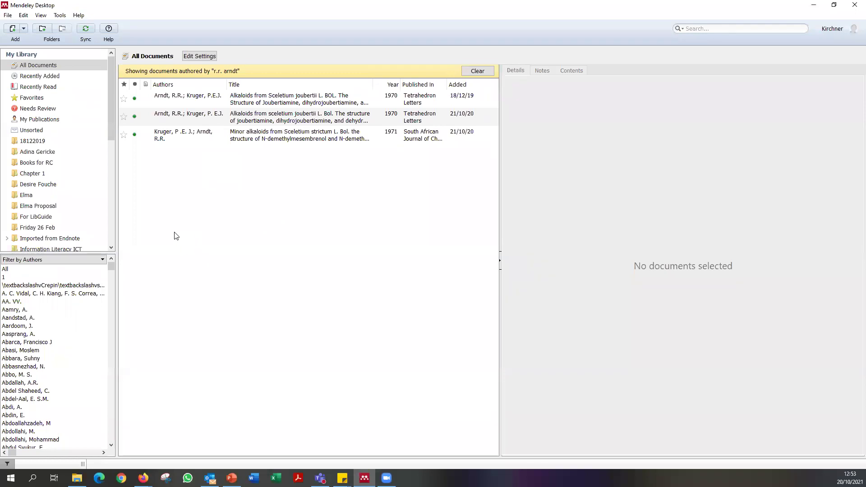
# Switch the filter panel to My Tags and back, leaving it on Filter by Authors.
pyautogui.click(103, 260)
pyautogui.click(101, 260)
pyautogui.click(102, 260)
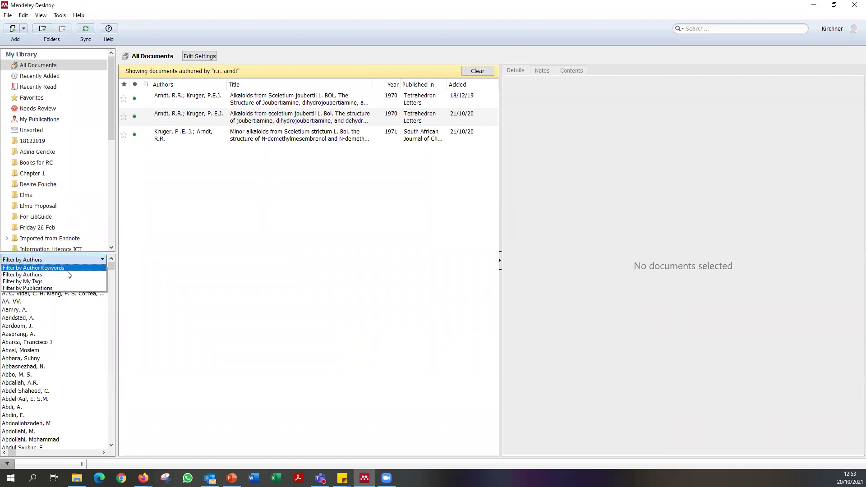
pyautogui.click(102, 262)
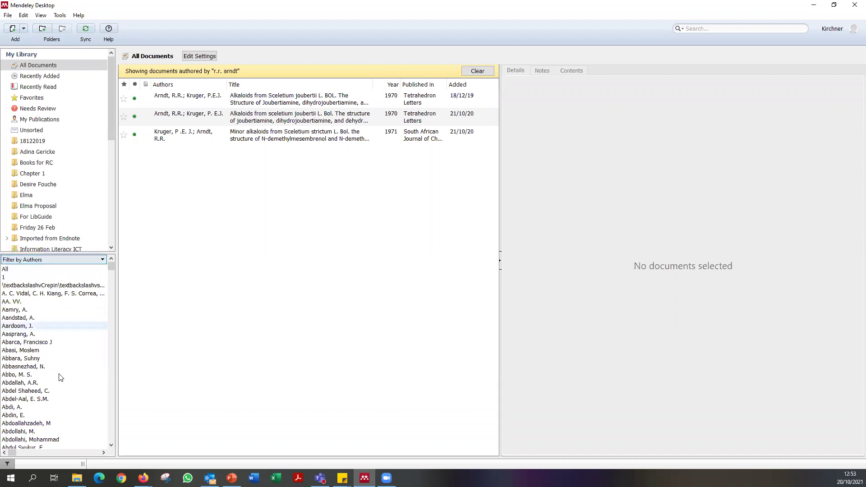
pyautogui.click(34, 260)
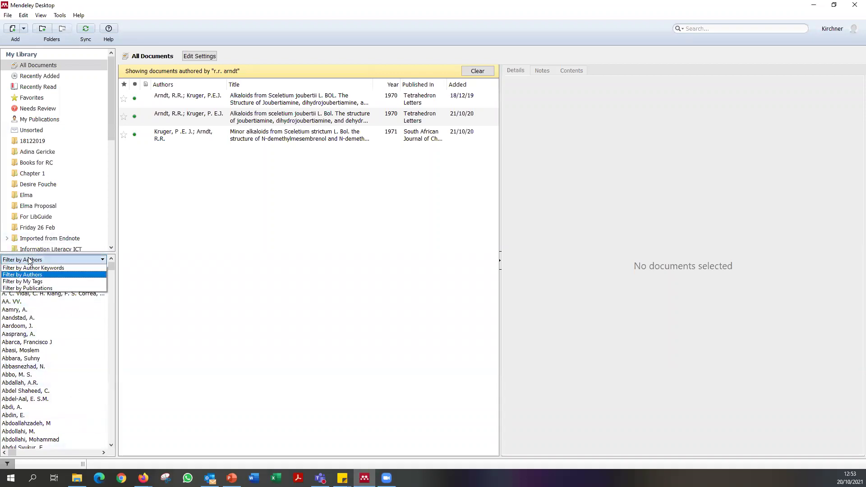
pyautogui.click(58, 281)
pyautogui.click(60, 261)
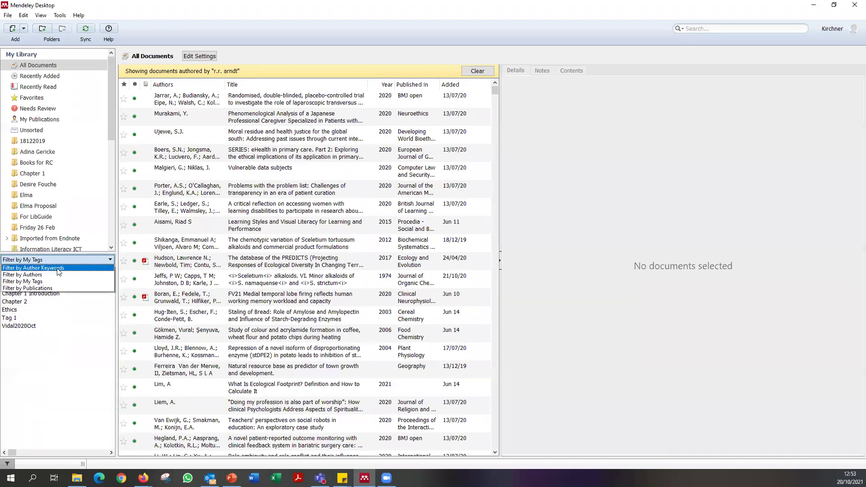
pyautogui.click(62, 275)
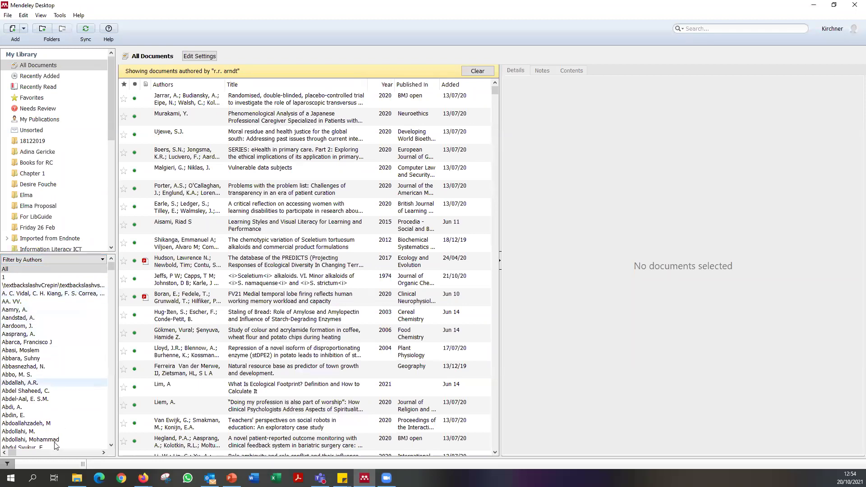
pyautogui.click(8, 465)
pyautogui.click(8, 465)
pyautogui.click(8, 465)
pyautogui.click(8, 465)
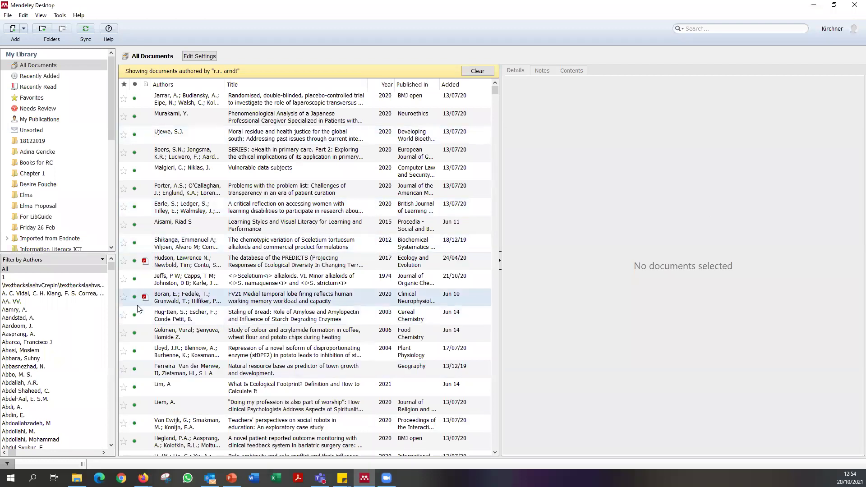
# Filter by the garbled multi-author entry and inspect the Japanese-titled paper's author list.
pyautogui.click(57, 295)
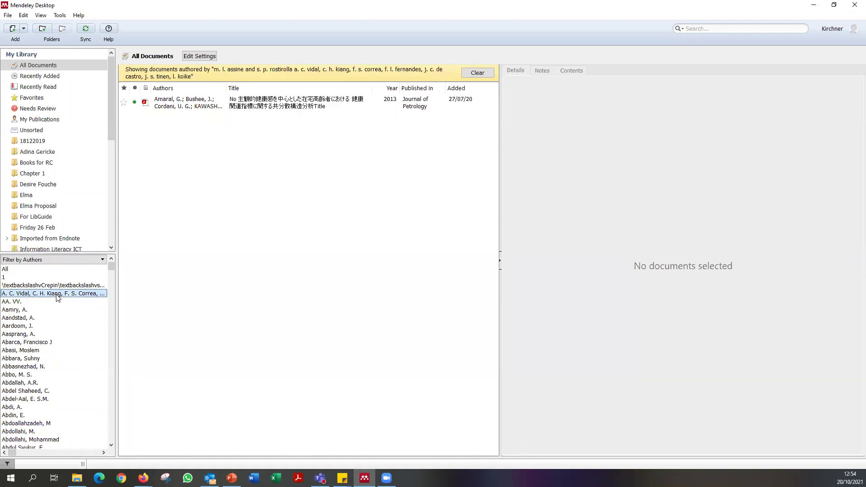
pyautogui.click(290, 110)
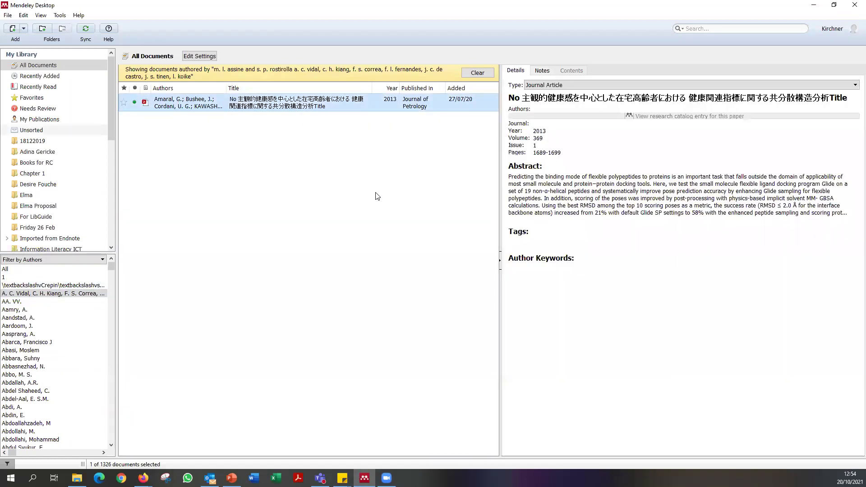
pyautogui.click(597, 120)
pyautogui.scroll(-5, 597, 120)
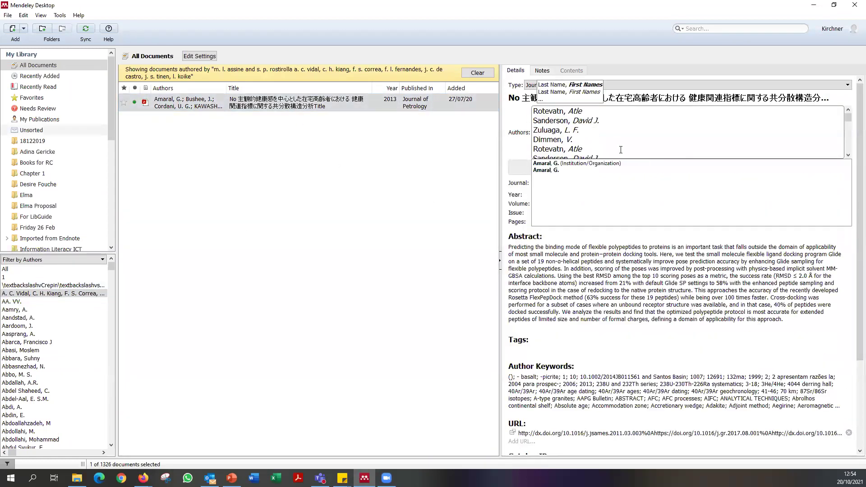
pyautogui.scroll(-10, 621, 149)
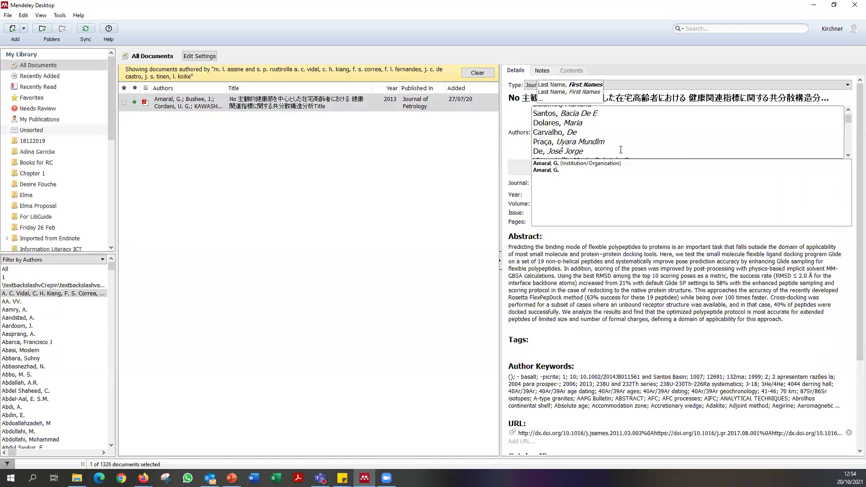
pyautogui.moveTo(853, 132); pyautogui.dragTo(854, 167)
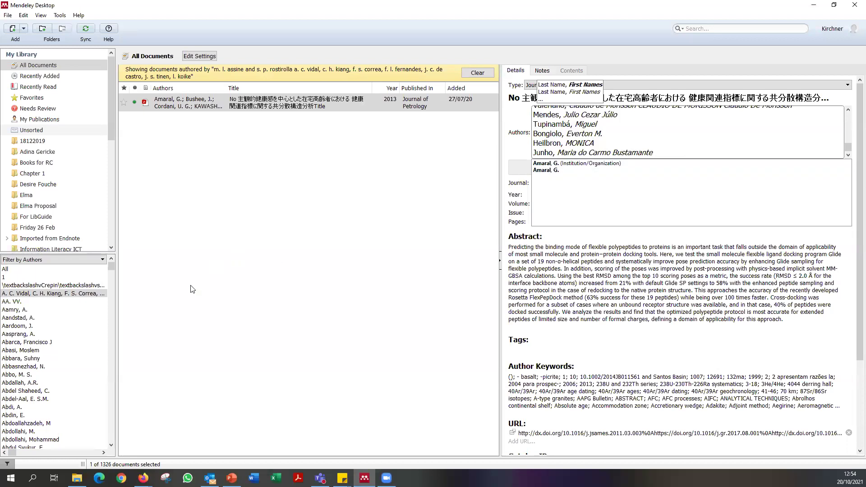
pyautogui.click(53, 294)
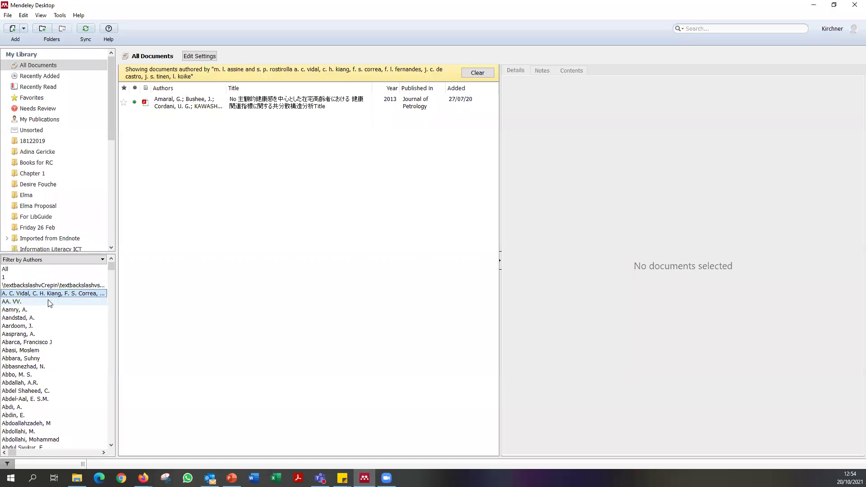
# Filter by author AA. VV. and inspect the Thermal Comfort paper's placeholder first author.
pyautogui.click(46, 302)
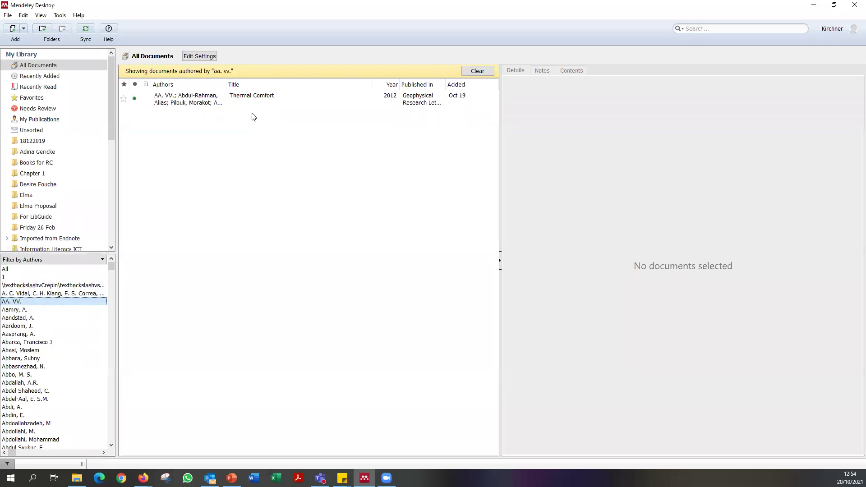
pyautogui.click(249, 99)
pyautogui.click(603, 148)
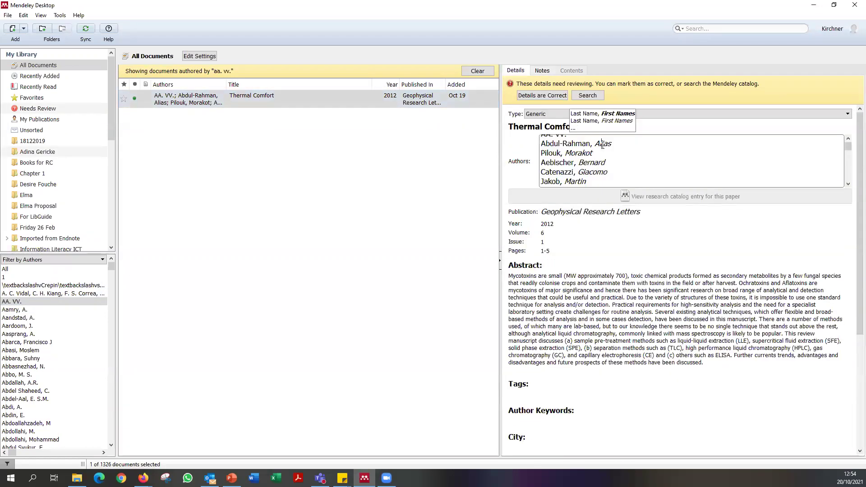
pyautogui.moveTo(588, 142); pyautogui.dragTo(495, 143)
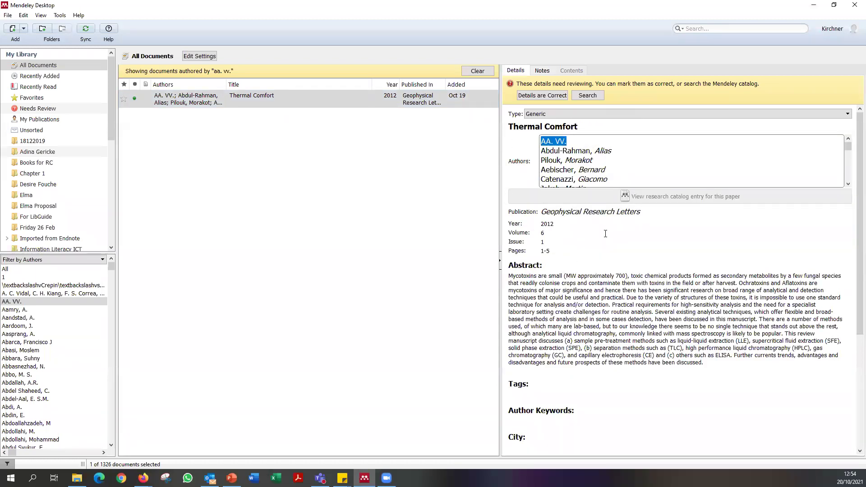
pyautogui.click(606, 233)
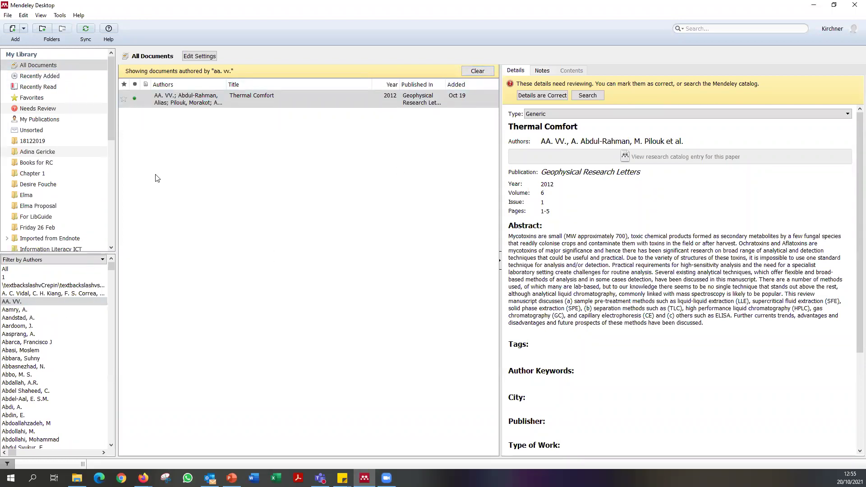
# Filter by Aasprang, A. and then Abdi, A., and clear the author filter.
pyautogui.click(21, 335)
pyautogui.click(33, 375)
pyautogui.press('Down')
pyautogui.press('Down')
pyautogui.press('Down')
pyautogui.press('Down')
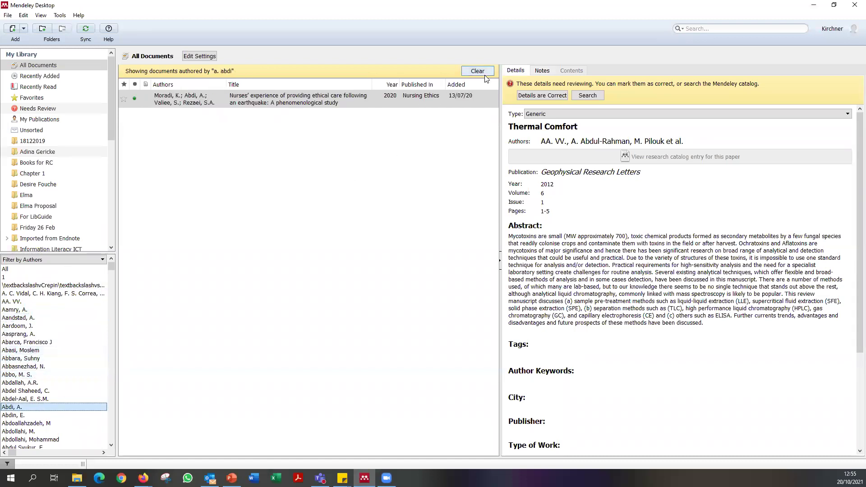
pyautogui.click(478, 72)
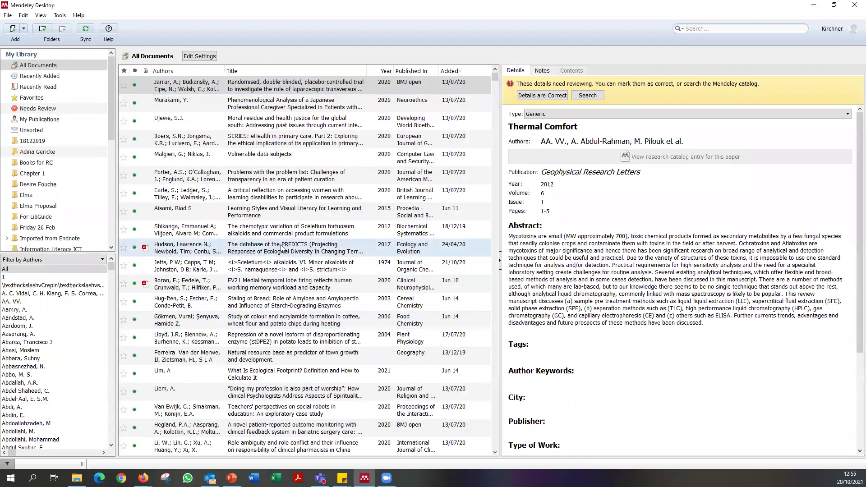
# Tag the Learning Styles paper 'ADA Chapter 2'.
pyautogui.click(291, 213)
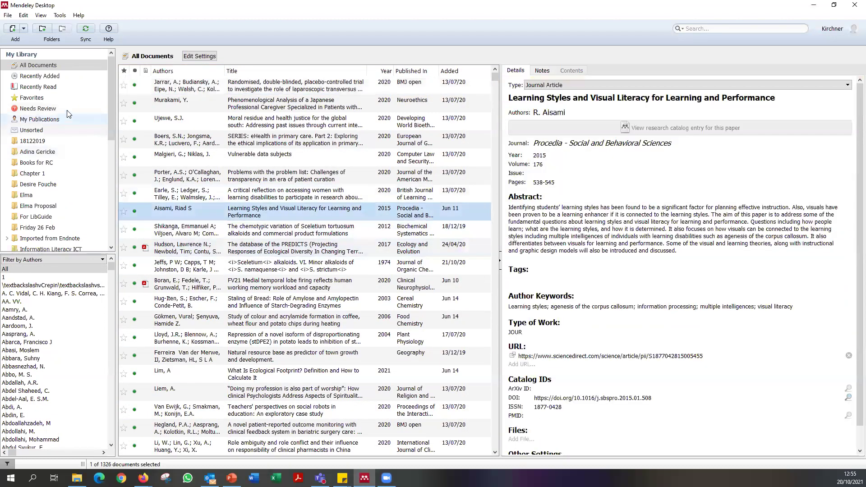
pyautogui.click(277, 201)
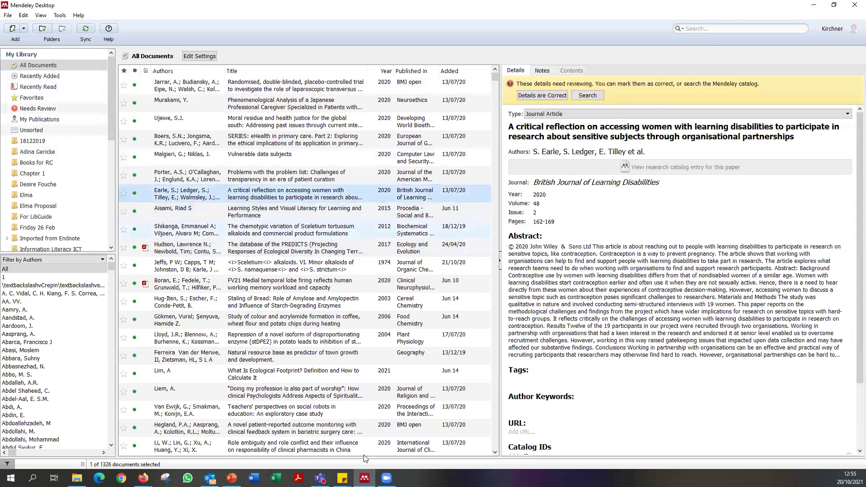
pyautogui.click(291, 216)
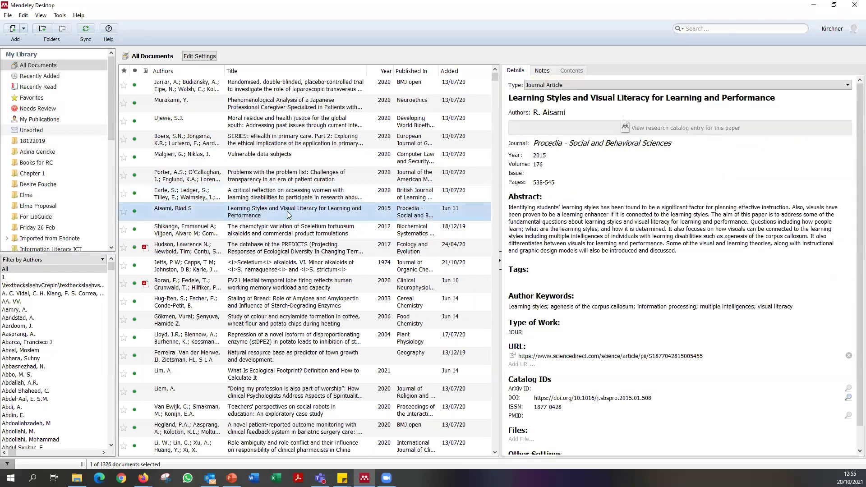
pyautogui.scroll(-5, 30, 113)
pyautogui.scroll(4, 28, 203)
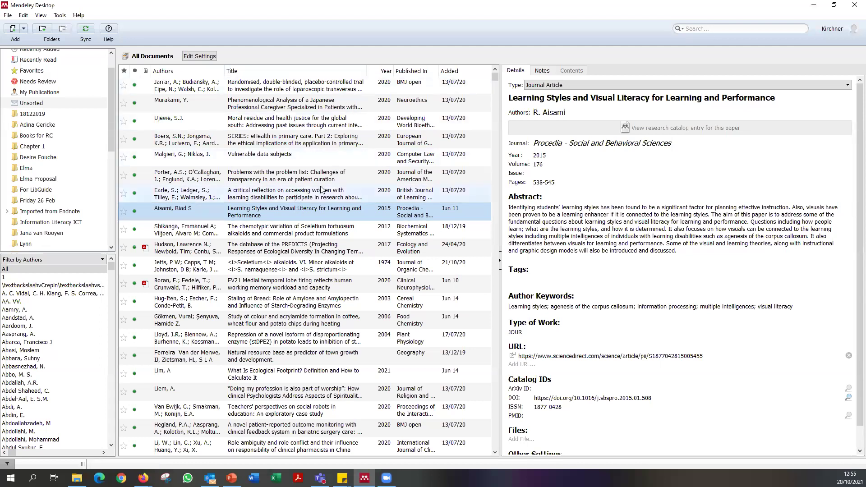
pyautogui.scroll(-10, 322, 190)
pyautogui.scroll(10, 322, 190)
pyautogui.click(539, 280)
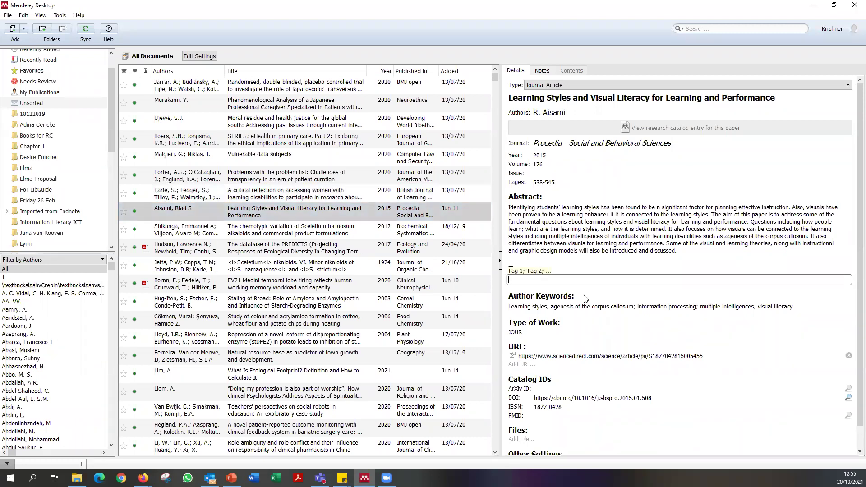
pyautogui.write('ADA Chapter 2')
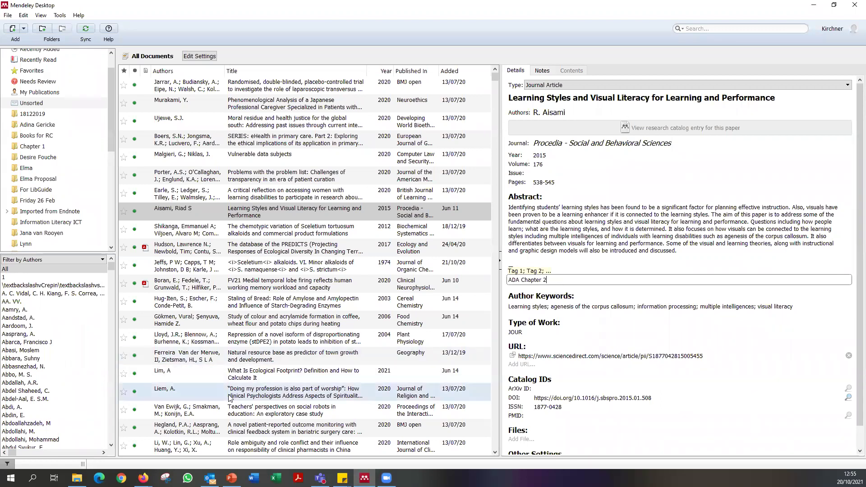
# Tag the Thermal Comfort paper 'ADA Conclusion'.
pyautogui.scroll(-10, 234, 397)
pyautogui.click(252, 296)
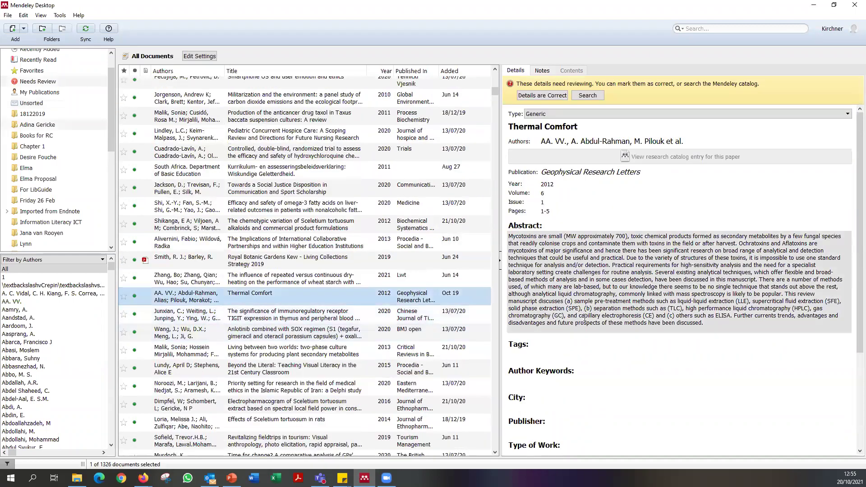
pyautogui.click(561, 354)
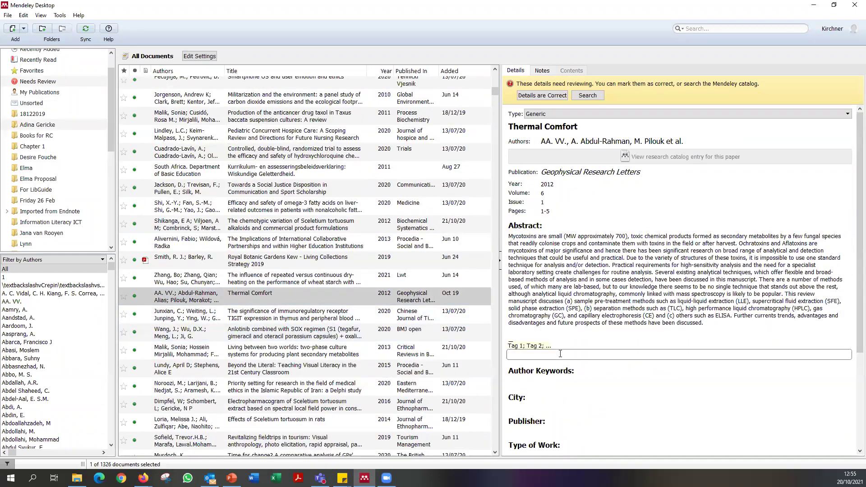
pyautogui.write('ADA Conclusion')
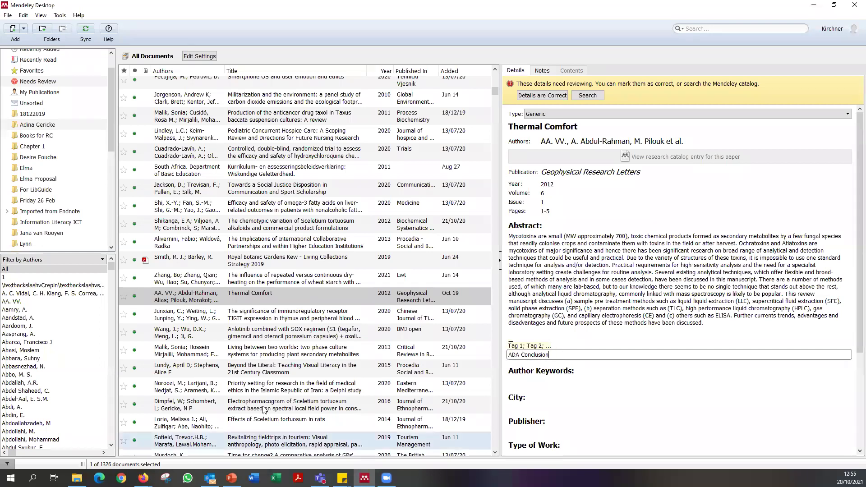
pyautogui.press('Up')
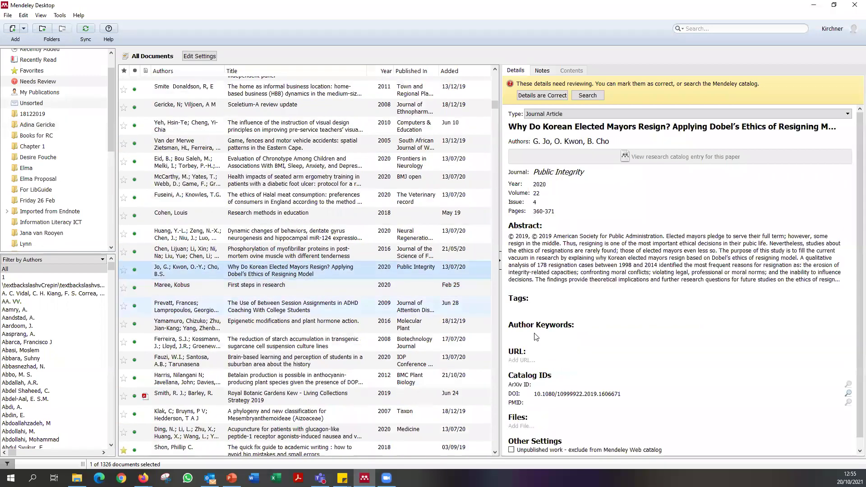
# Tag the elected-mayors resignation paper 'ADA Introduction'.
pyautogui.click(538, 310)
pyautogui.write('ADA 1')
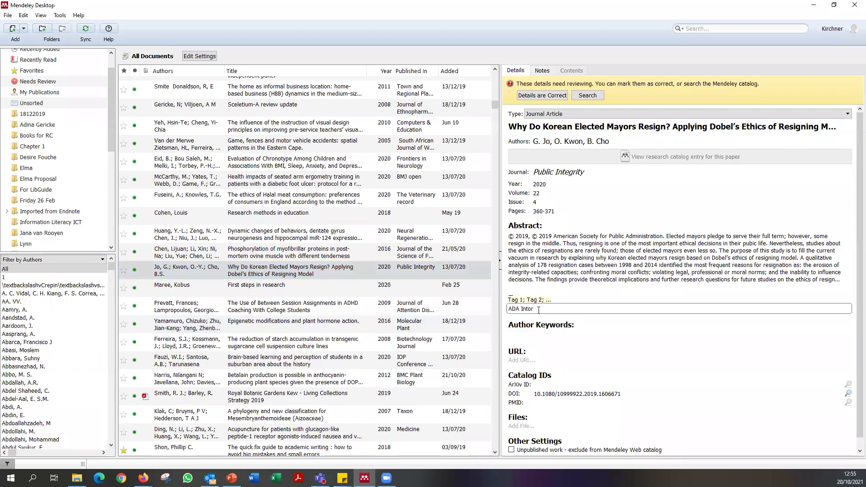
pyautogui.write('Introduction')
pyautogui.click(253, 252)
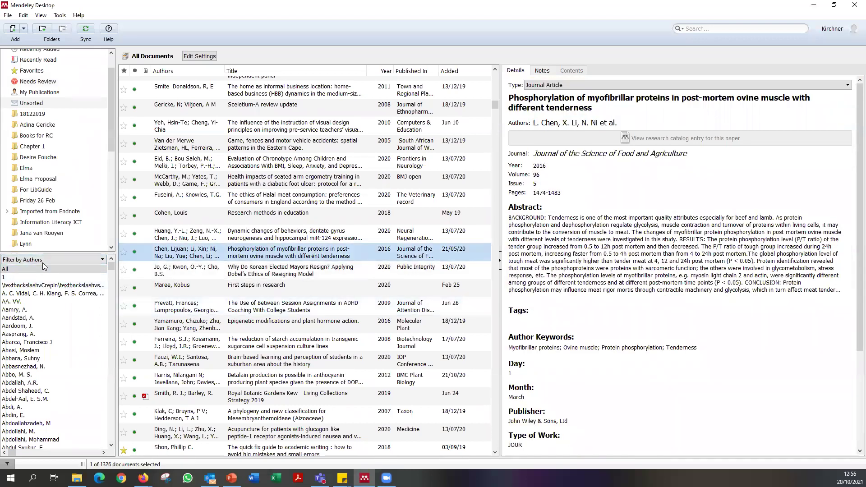
# Filter by My Tags and preview ADA Introduction, ADA Conclusion and ADA Chapter 2.
pyautogui.click(47, 261)
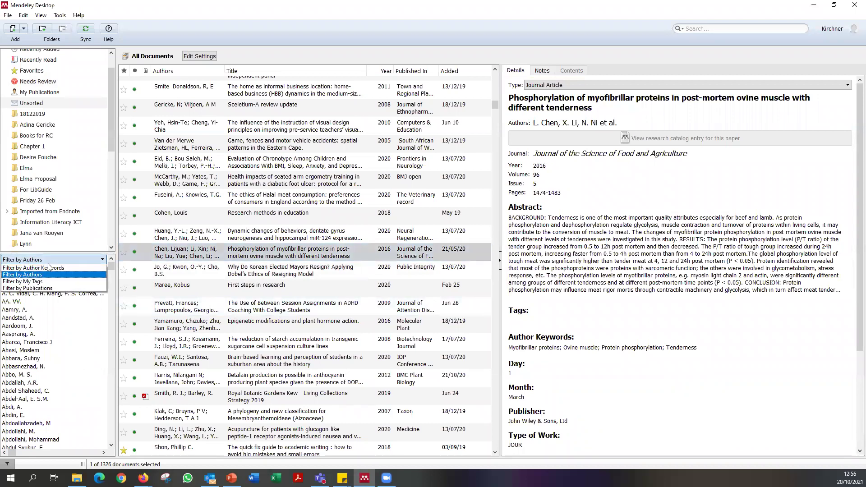
pyautogui.click(46, 281)
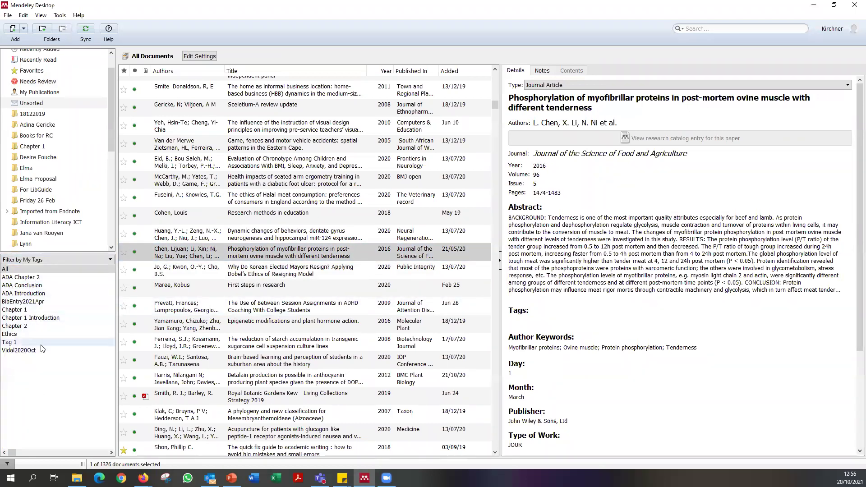
pyautogui.click(35, 294)
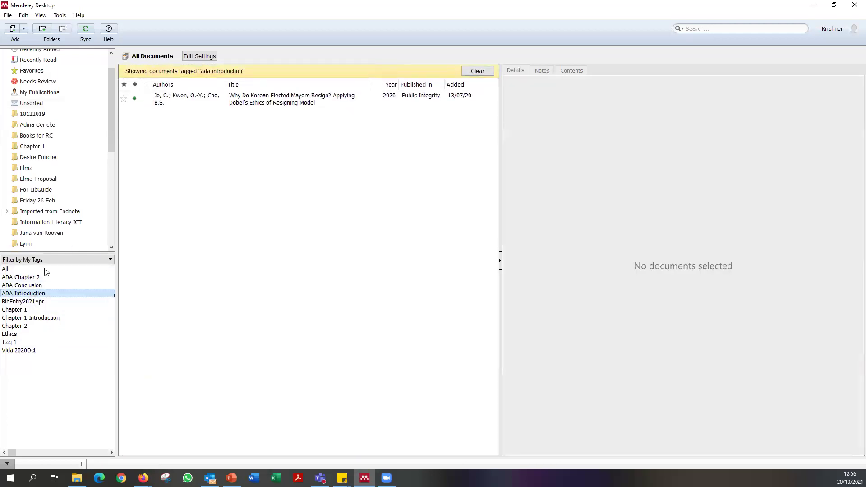
pyautogui.click(32, 286)
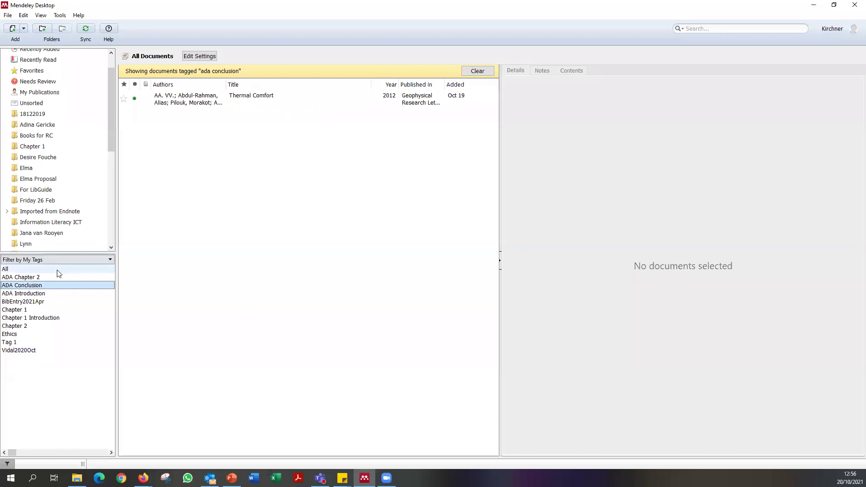
pyautogui.click(55, 277)
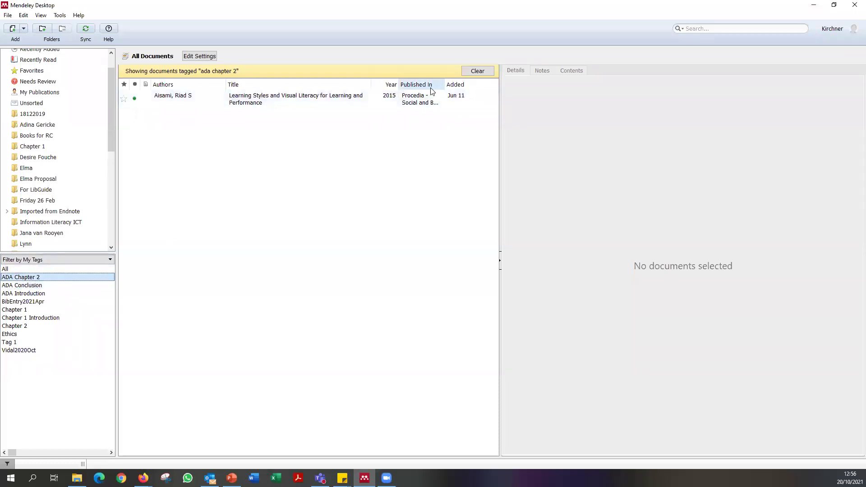
# Clear the tag filter and view the Ujewe and Randomised trial papers' details.
pyautogui.click(478, 71)
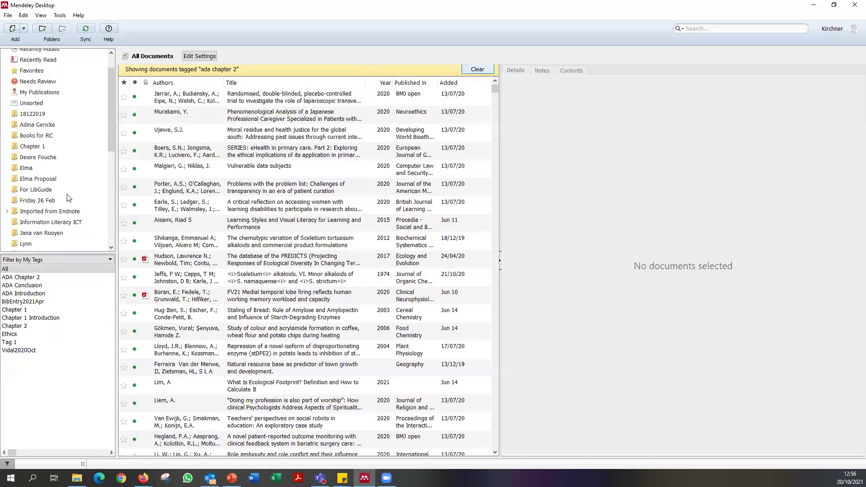
pyautogui.scroll(1, 63, 210)
pyautogui.scroll(-5, 63, 210)
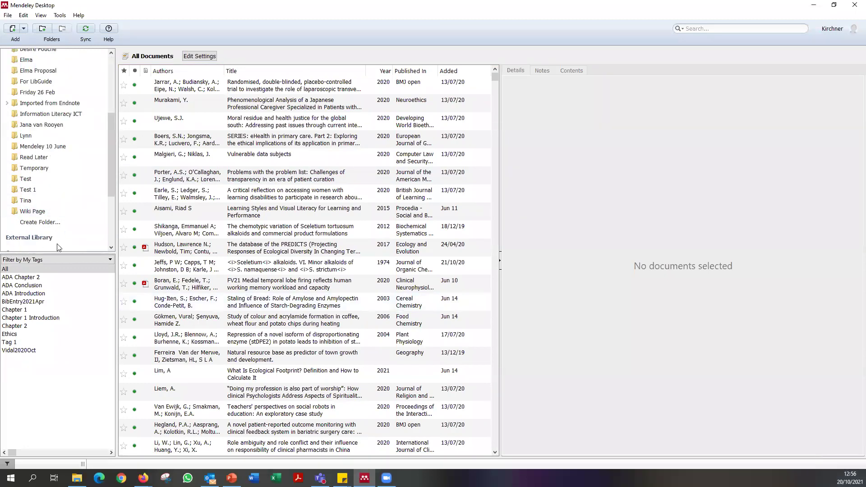
pyautogui.scroll(5, 94, 171)
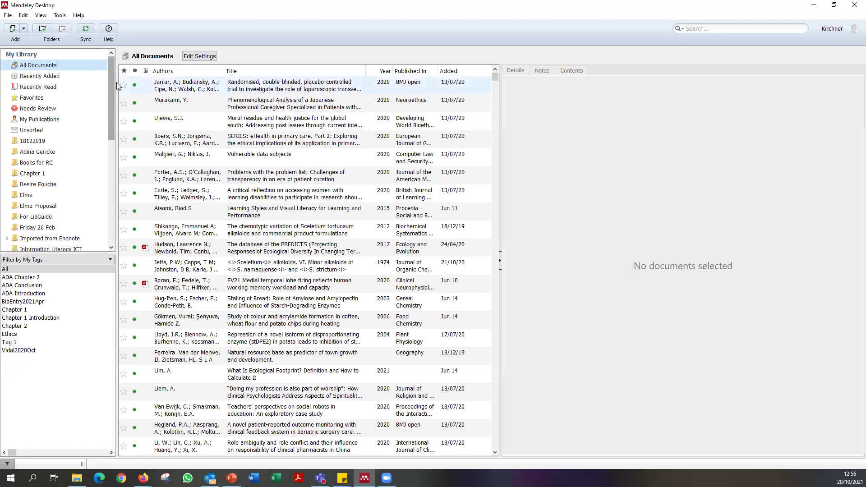
pyautogui.click(243, 121)
pyautogui.click(235, 86)
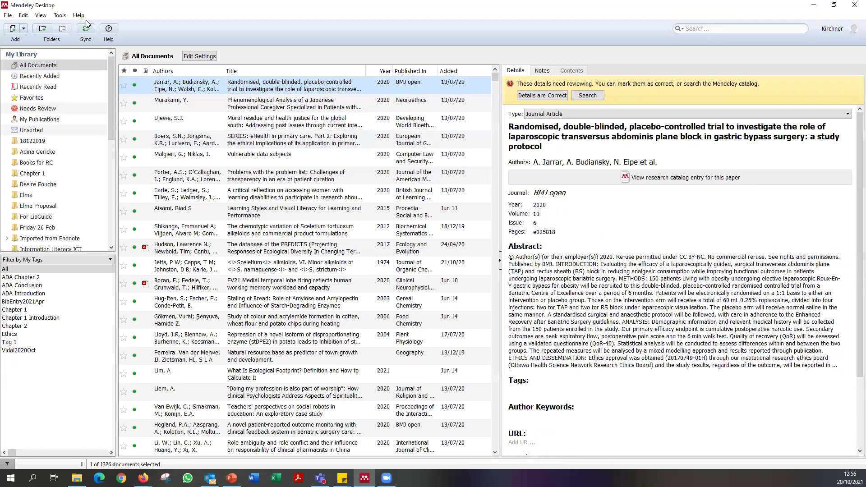
# Install the MS Word citation plugin from Tools, letting Mendeley close Word, and confirm.
pyautogui.click(60, 16)
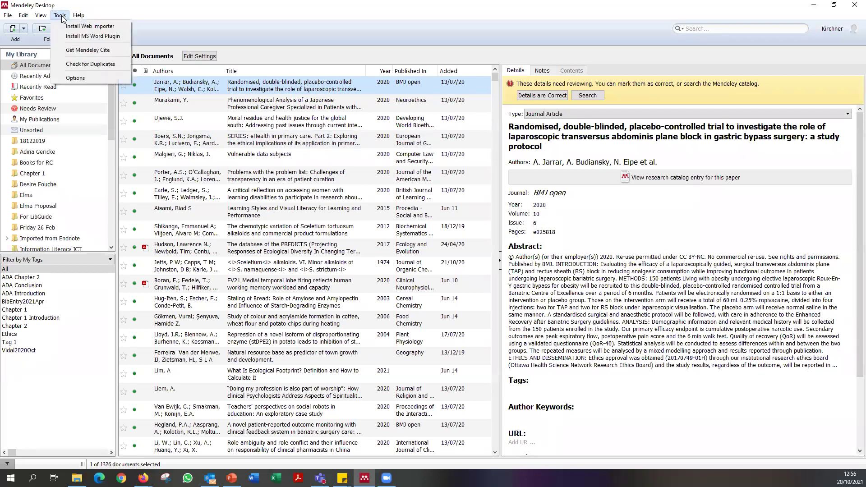
pyautogui.click(85, 35)
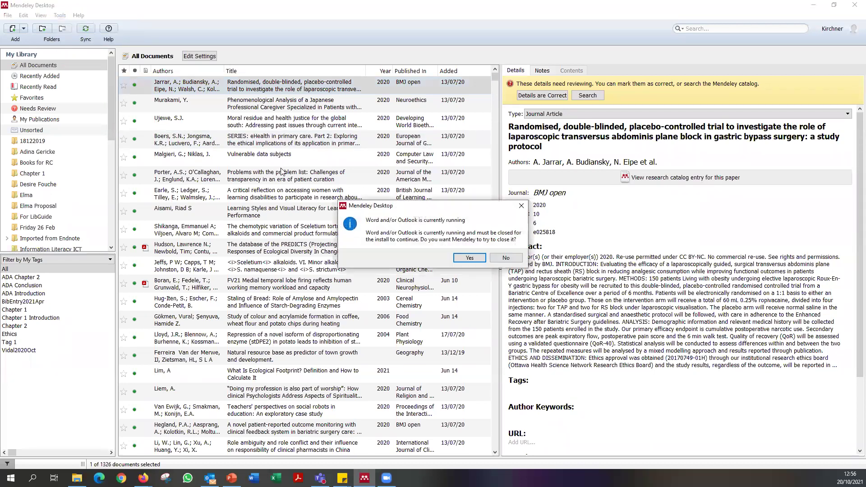
pyautogui.click(470, 259)
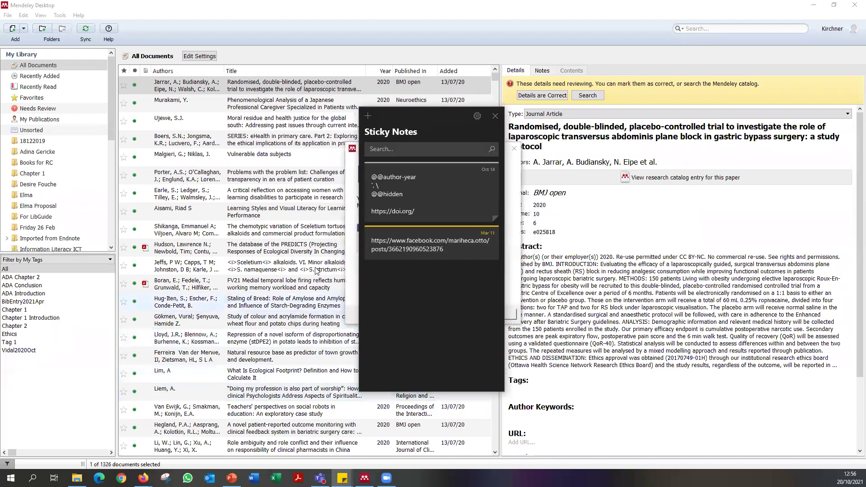
pyautogui.click(350, 194)
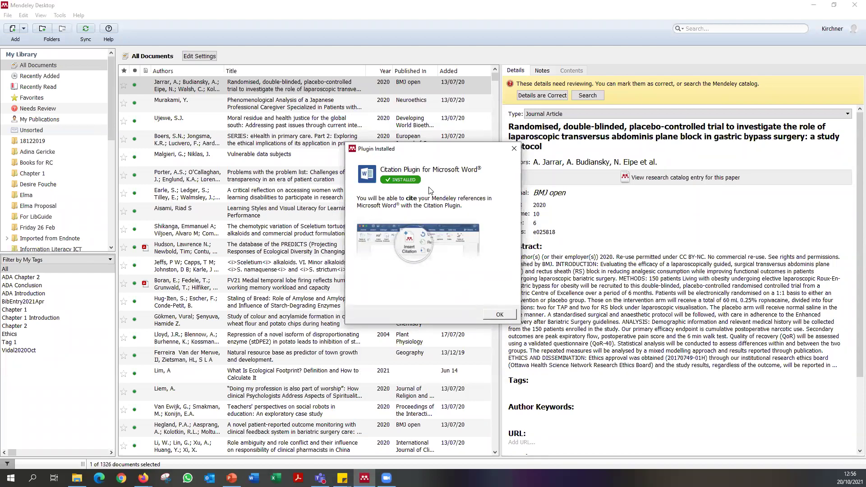
pyautogui.click(500, 315)
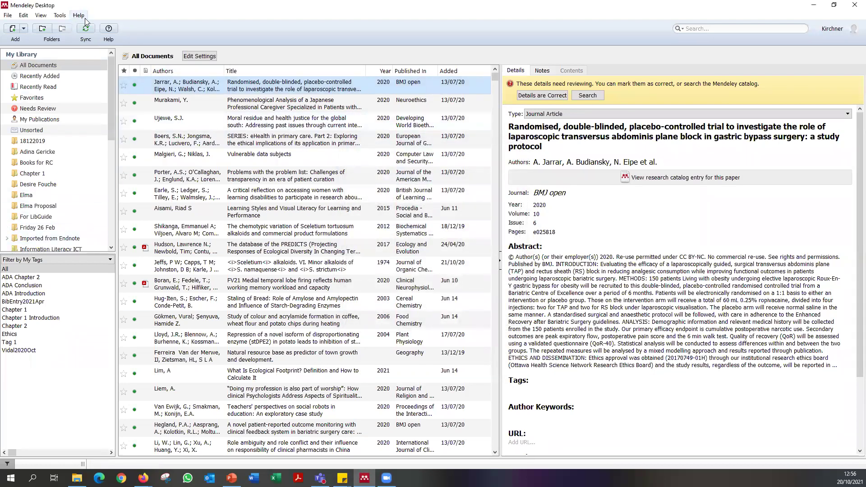
# Show the View menu's Citation Style list, with Multidisciplinary Digital Publishing Institute selected.
pyautogui.click(43, 16)
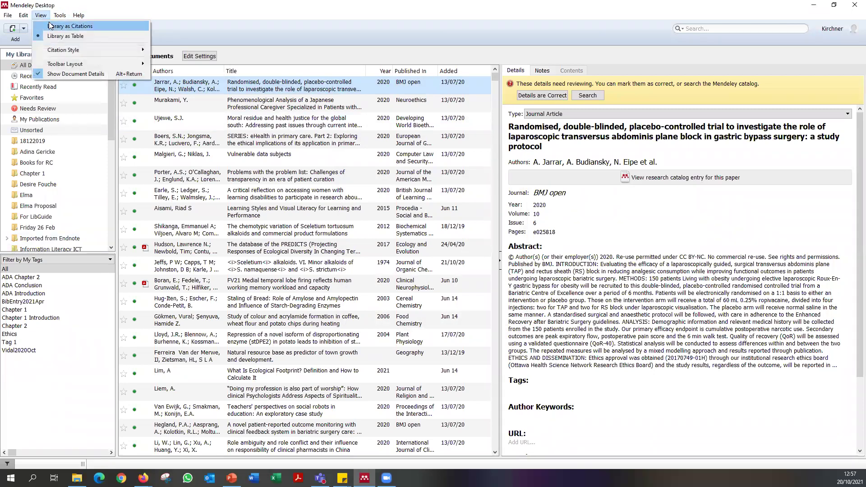
pyautogui.moveTo(58, 56)
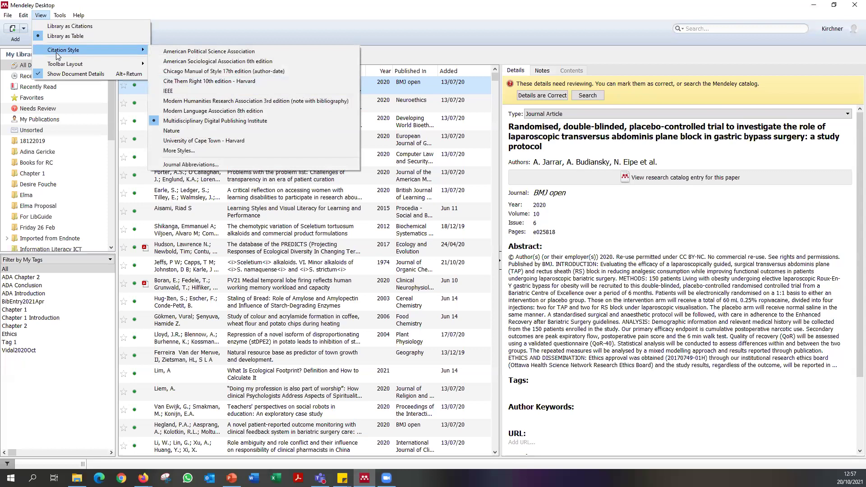
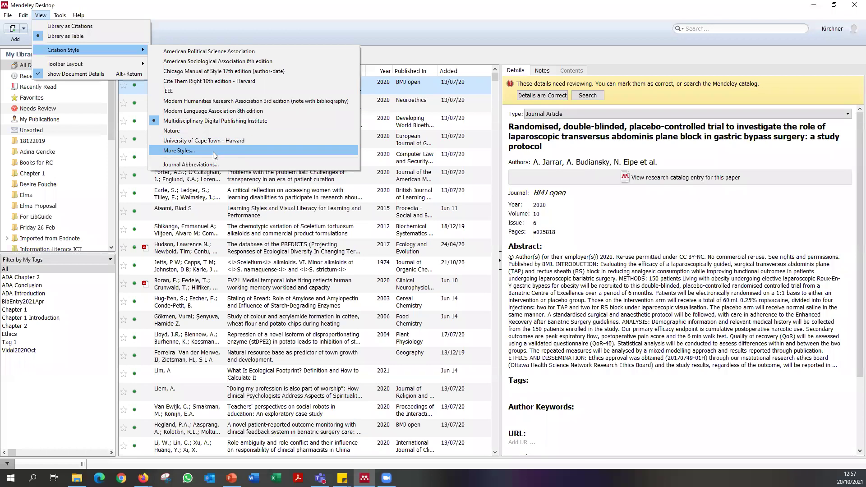
# Open the Citation Styles window and look up North-West University - Harvard among downloadable styles.
pyautogui.click(185, 154)
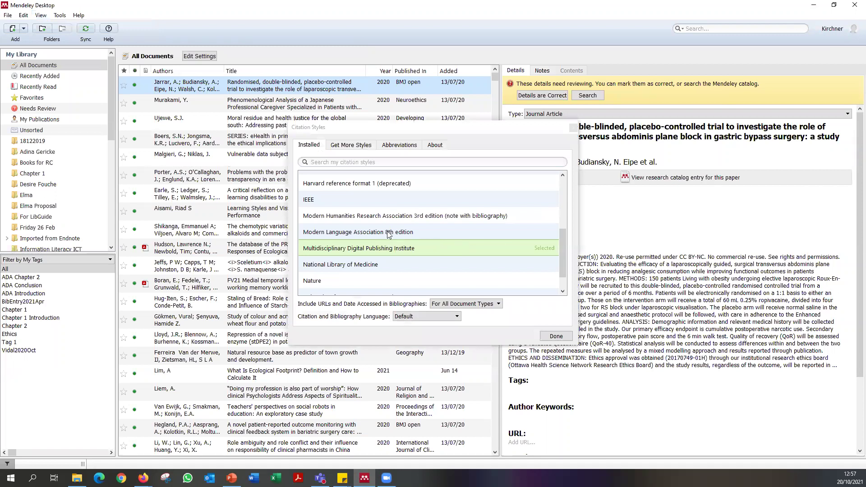
pyautogui.scroll(-1, 390, 234)
pyautogui.scroll(3, 389, 248)
pyautogui.scroll(-3, 390, 250)
pyautogui.click(353, 149)
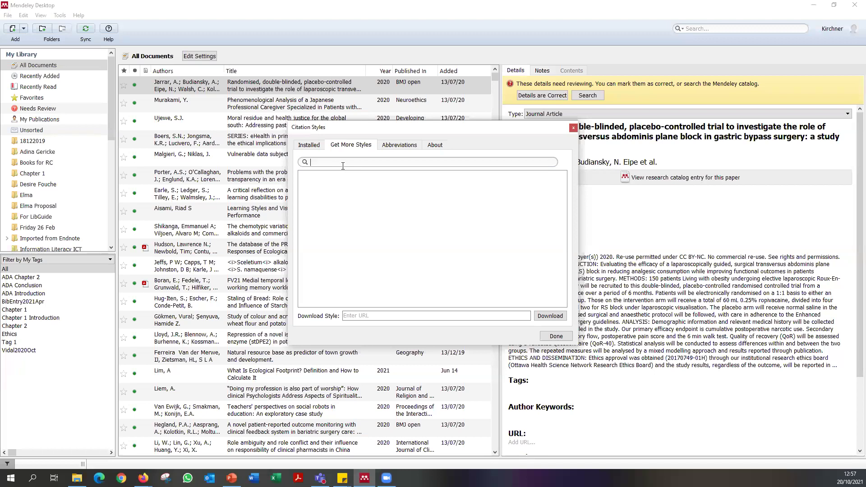
pyautogui.write('North0')
pyautogui.write('West')
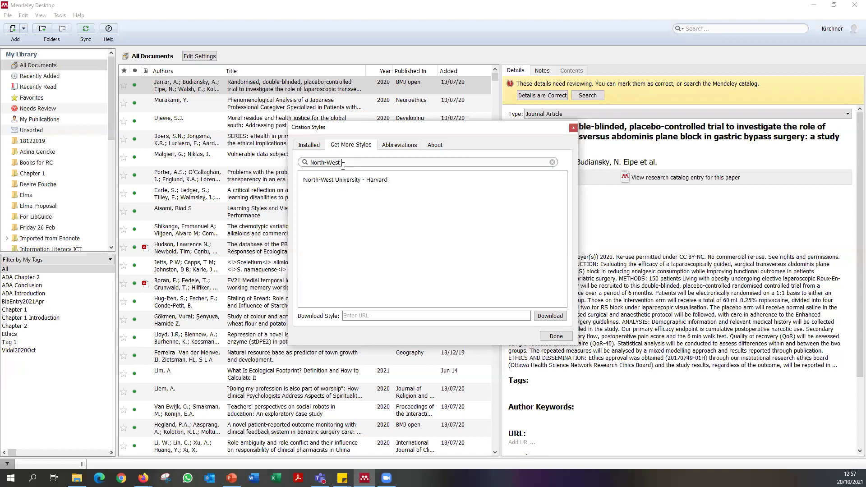
pyautogui.click(347, 181)
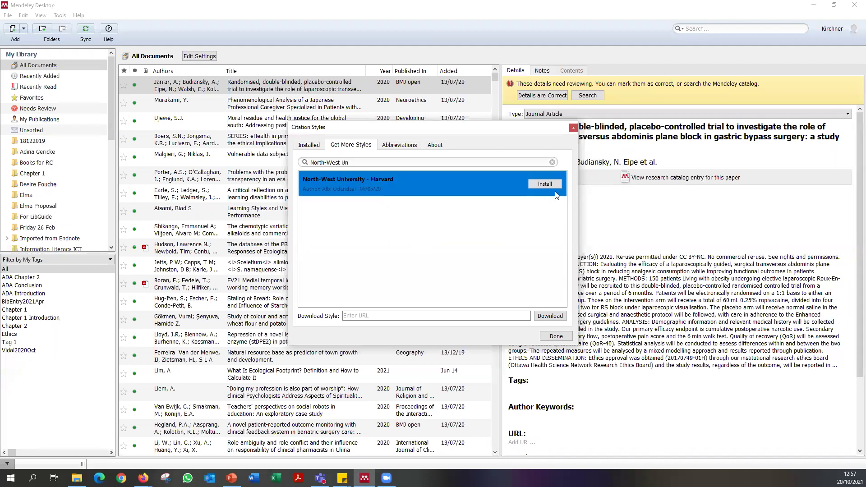
# Make the installed University of Cape Town - Harvard style the active citation style.
pyautogui.click(309, 145)
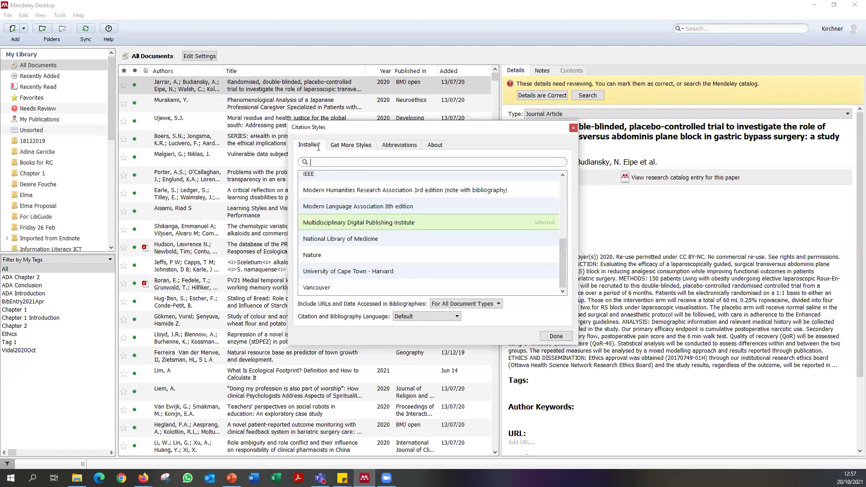
pyautogui.click(385, 272)
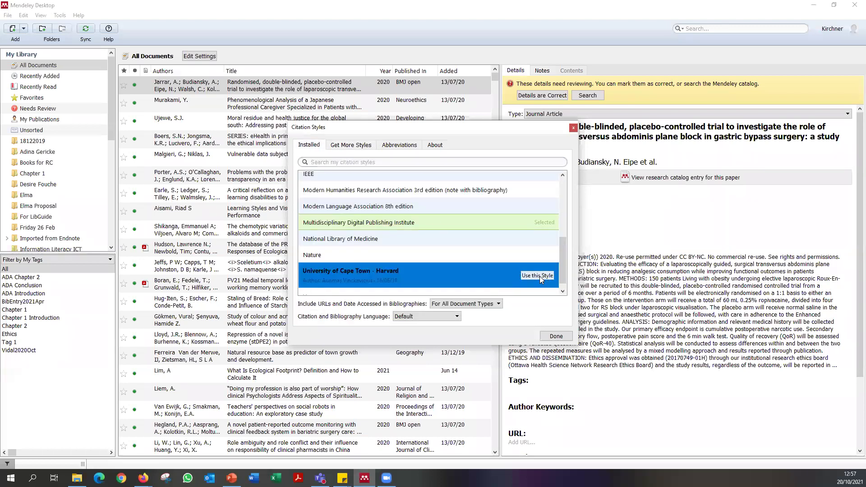
pyautogui.click(538, 276)
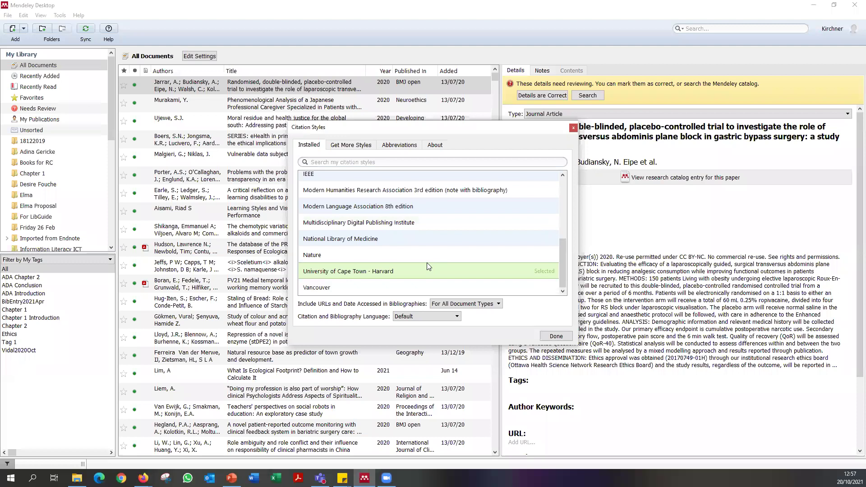
pyautogui.click(556, 337)
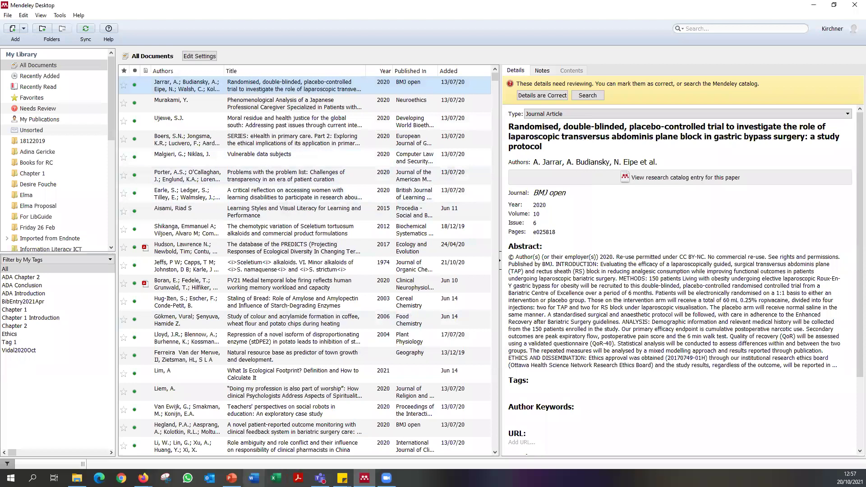
# In a new blank Word document, write 'This sentence needs a citation' and show the References tools.
pyautogui.click(254, 478)
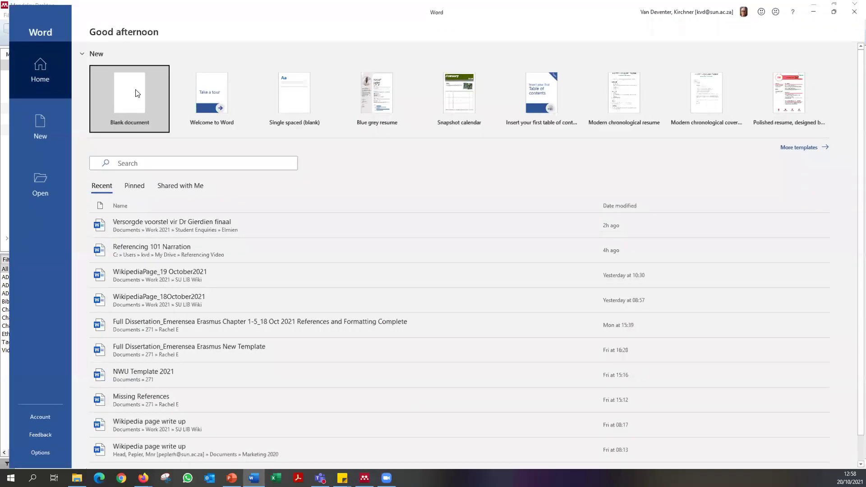
pyautogui.click(139, 92)
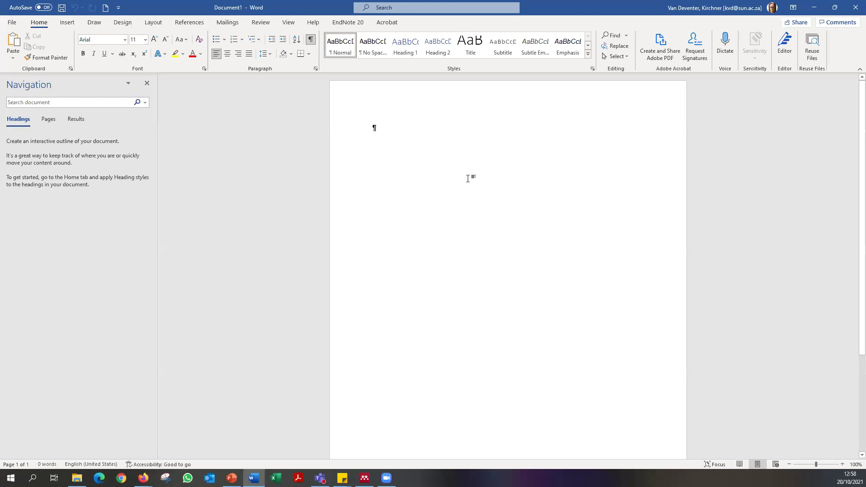
pyautogui.write('This sentence')
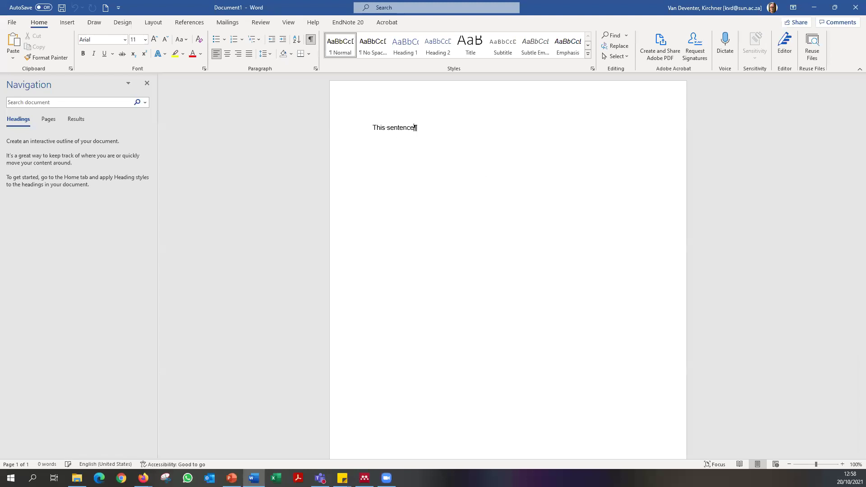
pyautogui.write(' needs a citation')
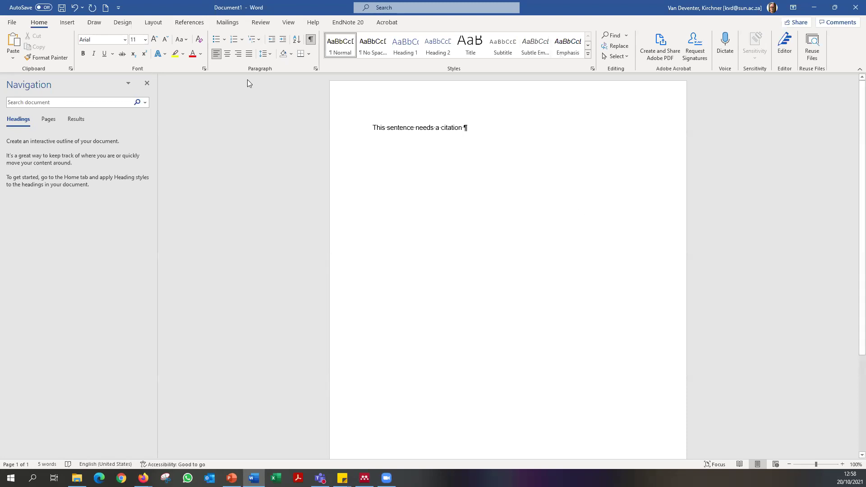
pyautogui.click(181, 23)
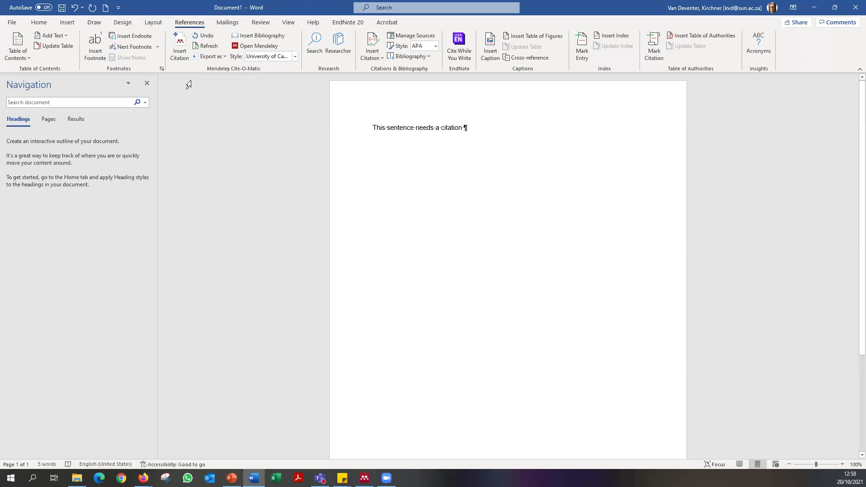
# Search Mendeley for Miller and insert the Luczkiewcz & Cisowski 2001 citation.
pyautogui.click(179, 46)
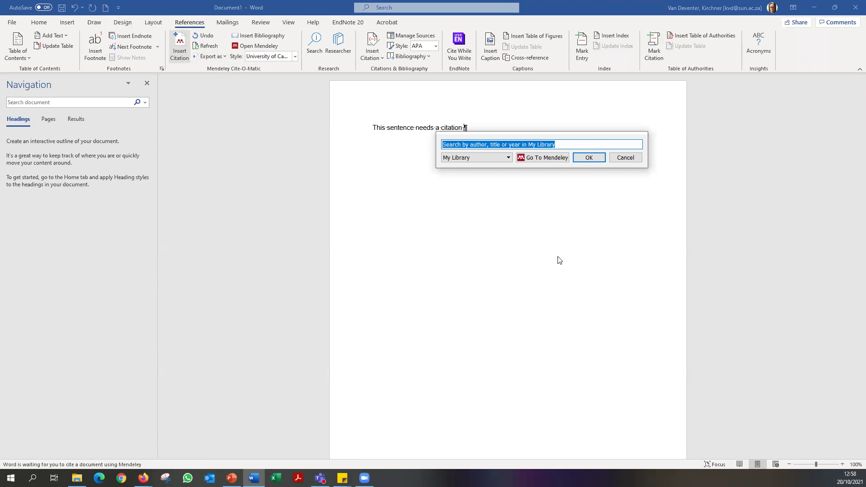
pyautogui.write('Miller')
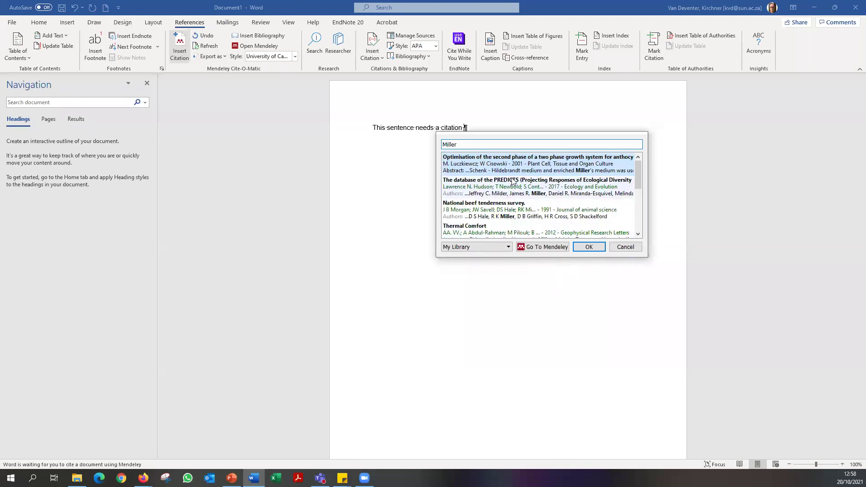
pyautogui.click(513, 170)
pyautogui.click(587, 161)
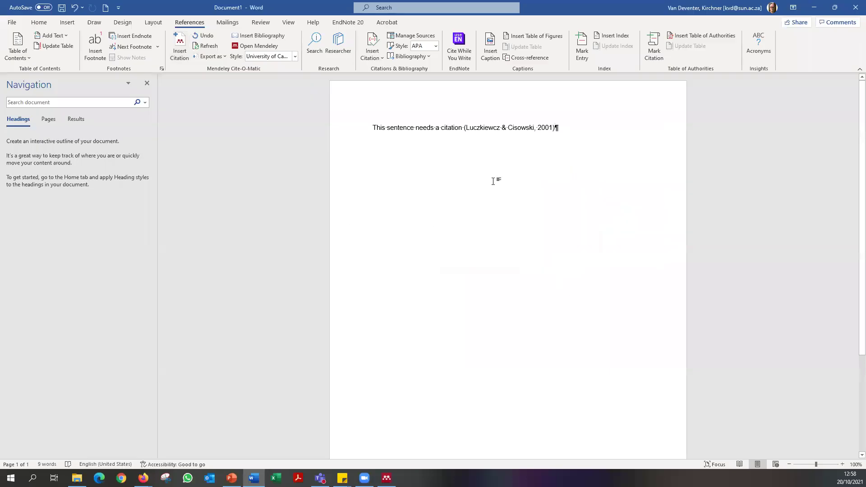
pyautogui.click(498, 127)
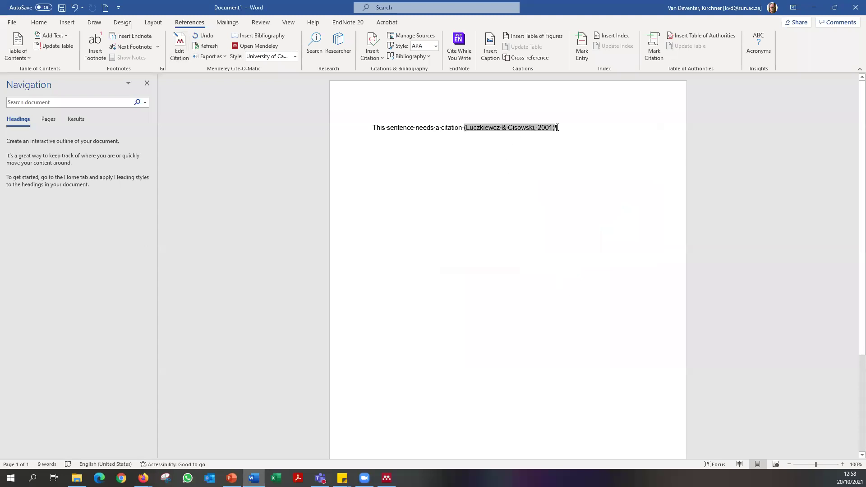
# Add a full stop after the citation and put the caret inside the citation.
pyautogui.click(576, 132)
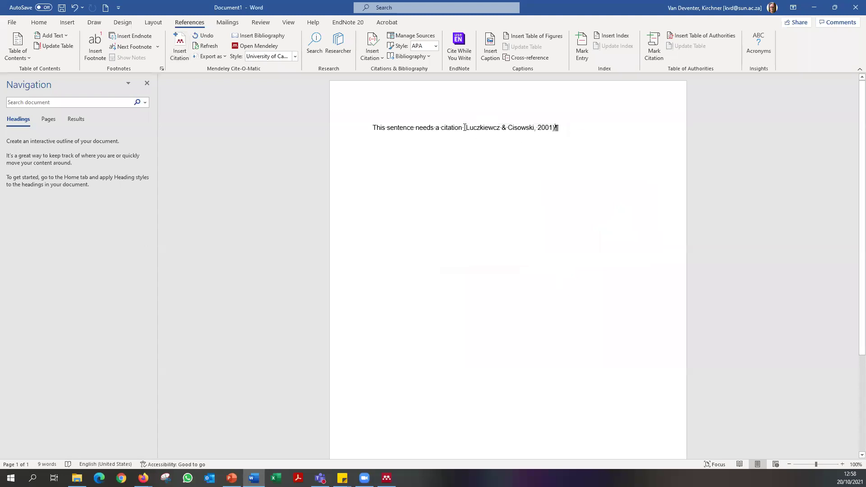
pyautogui.write('.')
pyautogui.click(542, 128)
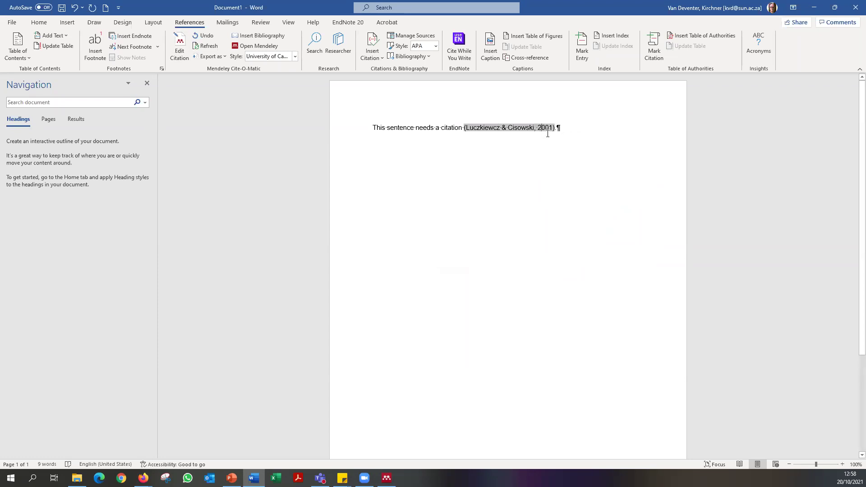
pyautogui.click(573, 128)
pyautogui.click(518, 128)
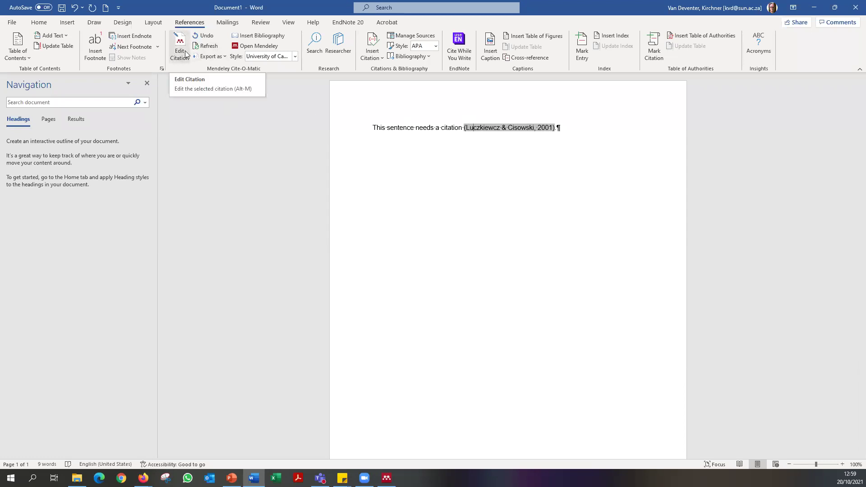
# Edit the citation to add page 13, giving (Luczkiewcz & Cisowski, 2001: 13).
pyautogui.click(185, 48)
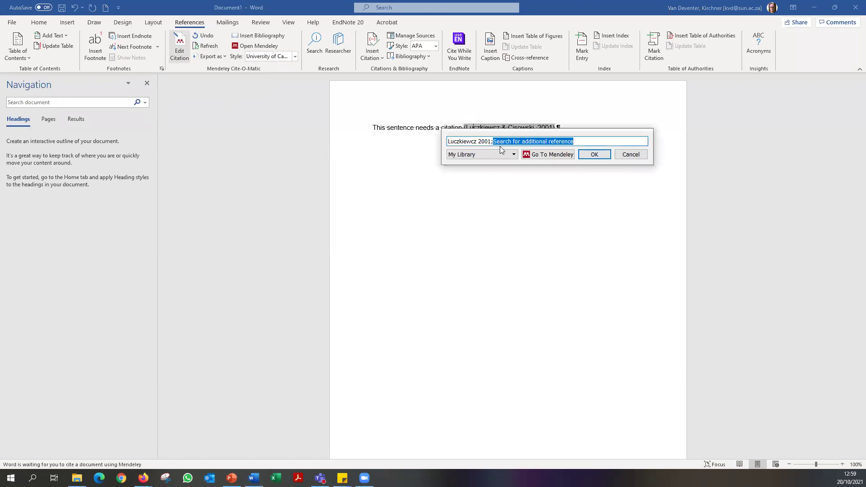
pyautogui.click(471, 141)
pyautogui.click(524, 157)
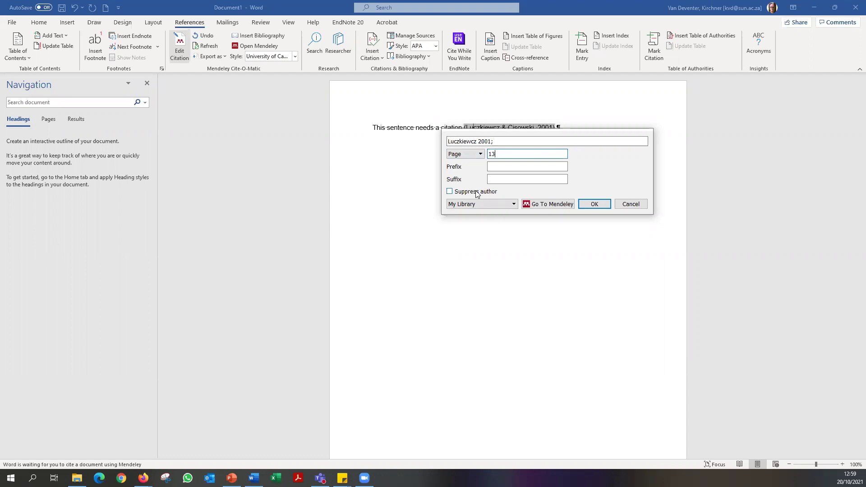
pyautogui.click(605, 205)
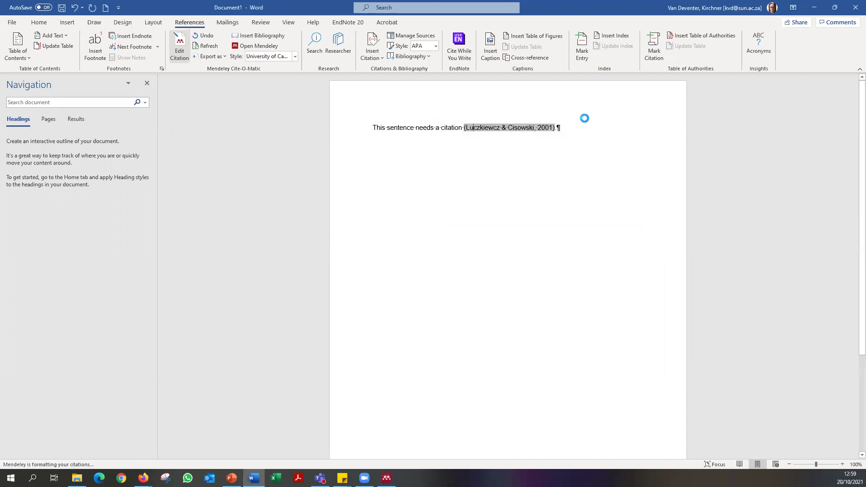
# Move to the end of the citation line and start a new paragraph.
pyautogui.click(581, 128)
pyautogui.moveTo(567, 129); pyautogui.dragTo(461, 131)
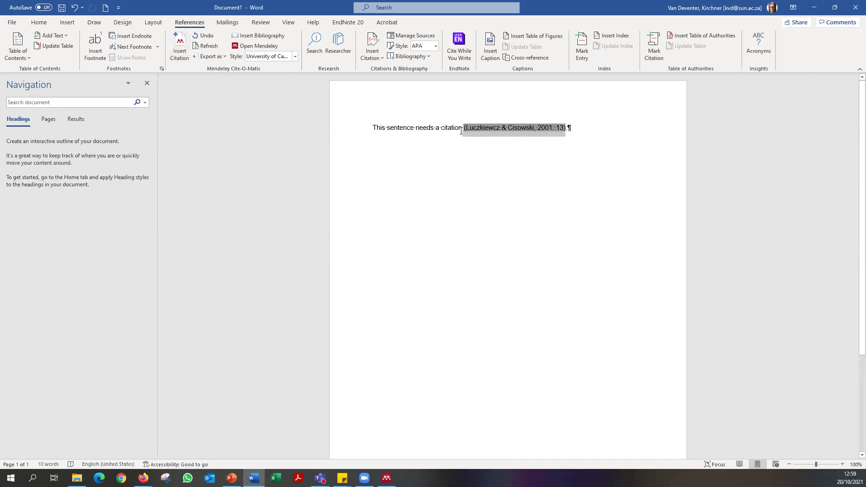
pyautogui.click(590, 133)
pyautogui.press('Return')
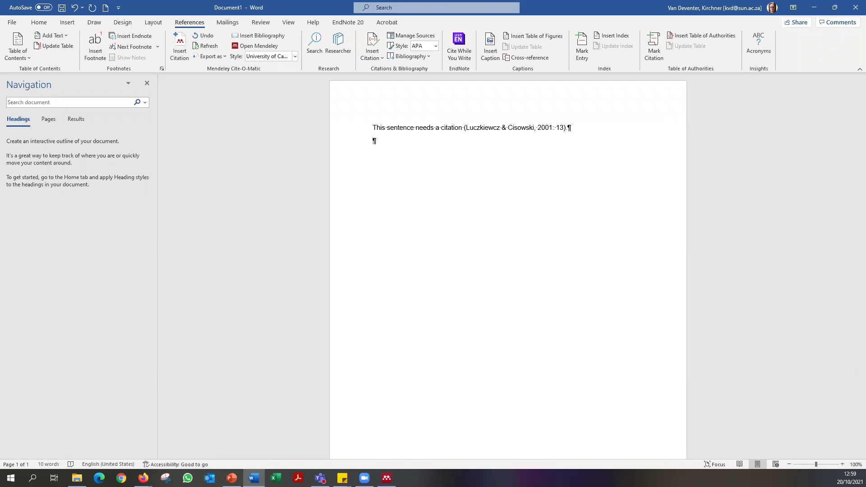
# Type 'According to' and insert the Maree 2020 citation, undoing an accidental bibliography insert.
pyautogui.write('According to')
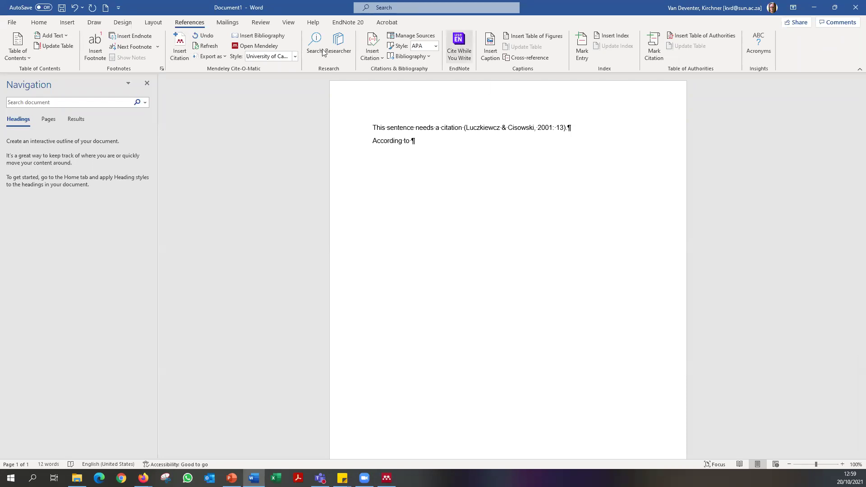
pyautogui.click(261, 36)
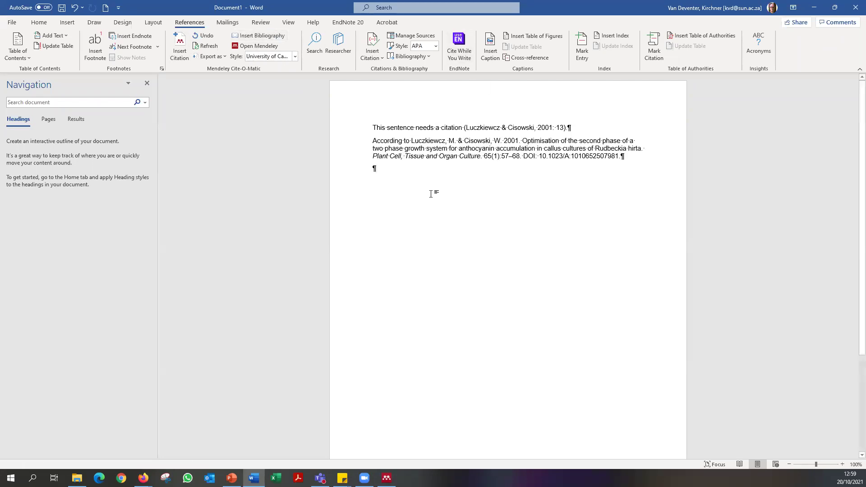
pyautogui.hotkey('ctrl', 'z')
pyautogui.click(179, 49)
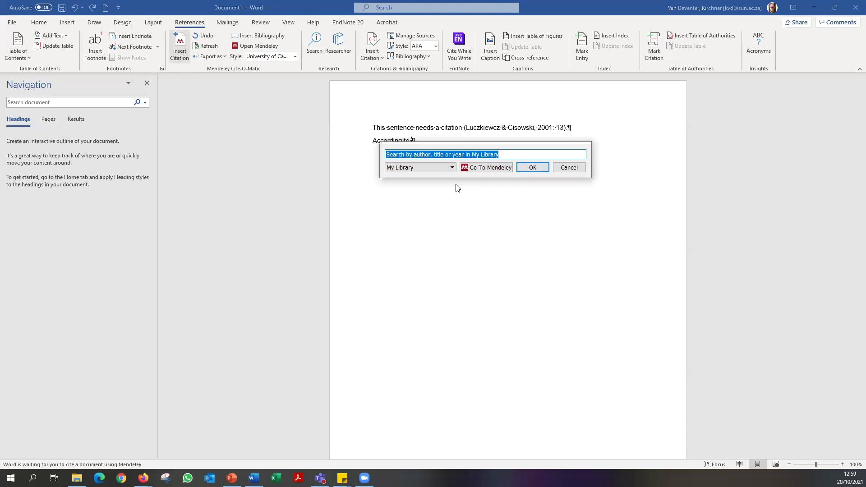
pyautogui.write('Maree')
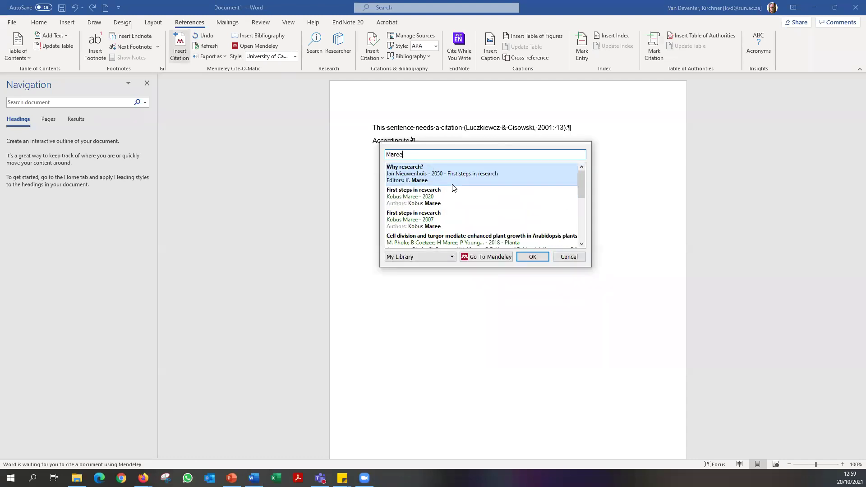
pyautogui.click(447, 195)
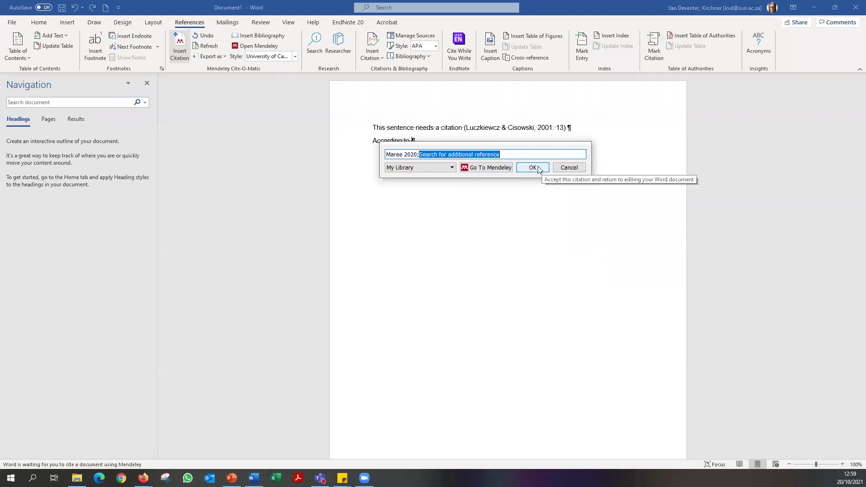
pyautogui.click(542, 169)
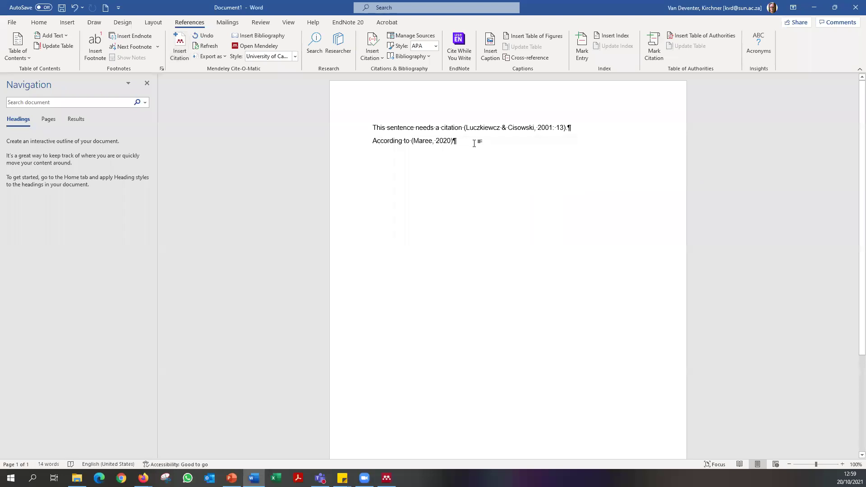
# Remove 'Maree, ' from the citation so it reads (2020).
pyautogui.click(437, 141)
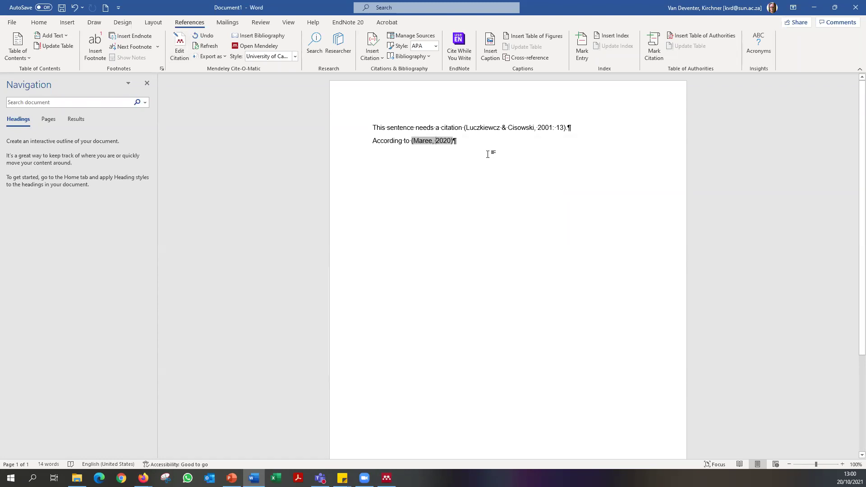
pyautogui.press('BackSpace')
pyautogui.press('BackSpace')
pyautogui.press('BackSpace')
pyautogui.press('BackSpace')
pyautogui.press('BackSpace')
pyautogui.press('BackSpace')
pyautogui.press('BackSpace')
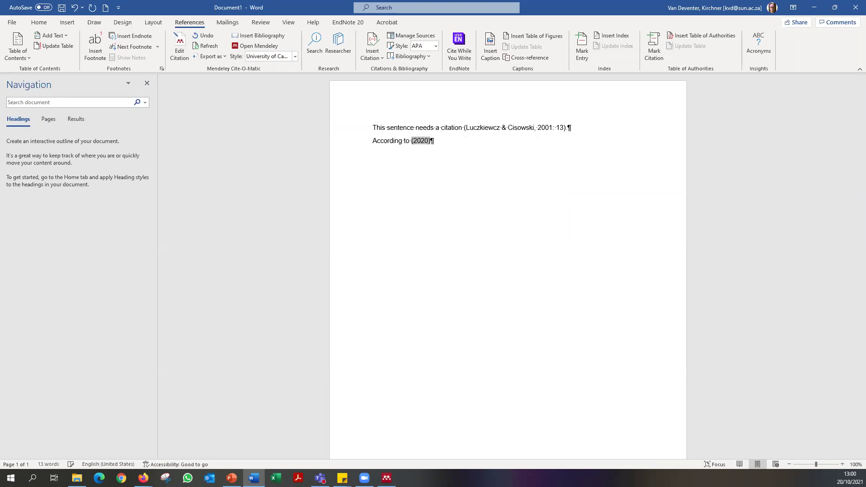
pyautogui.click(446, 141)
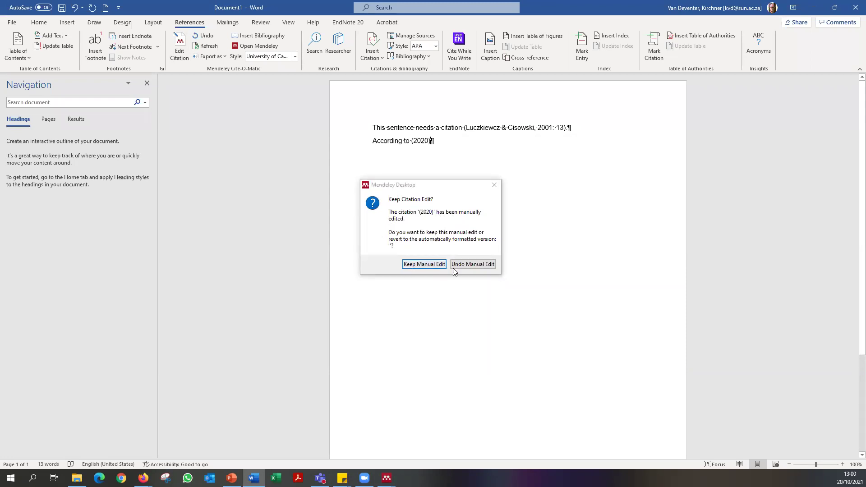
# Keep the manual citation edit and type 'Maree' before the citation.
pyautogui.click(420, 264)
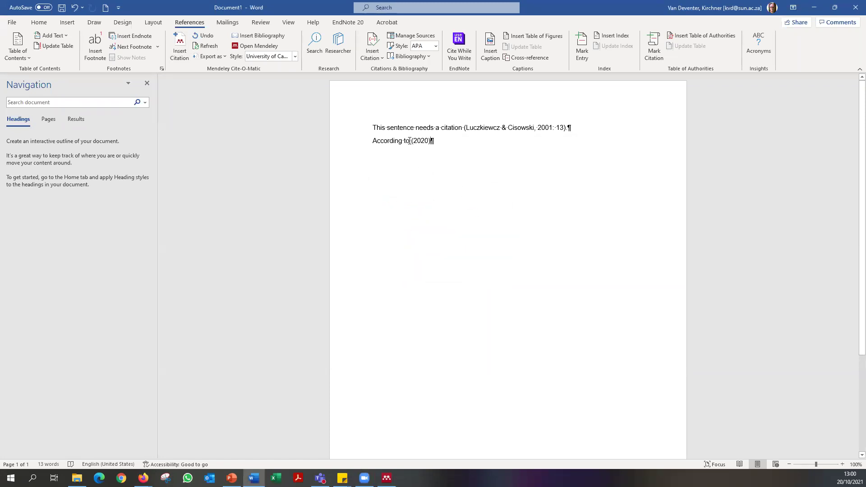
pyautogui.write('MAree')
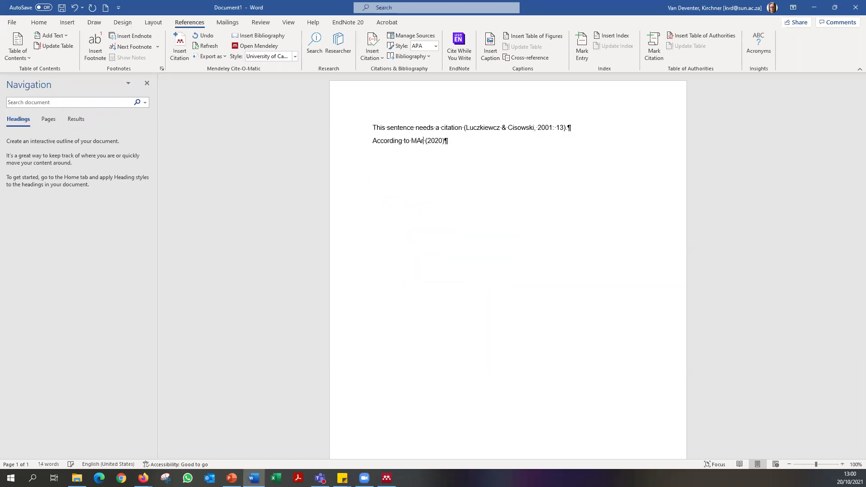
pyautogui.press('BackSpace')
pyautogui.press('BackSpace')
pyautogui.press('BackSpace')
pyautogui.press('BackSpace')
pyautogui.write('aree')
# Add ': 13' inside the citation to read (2020: 13), then start a new citation search.
pyautogui.click(454, 153)
pyautogui.write(': 1')
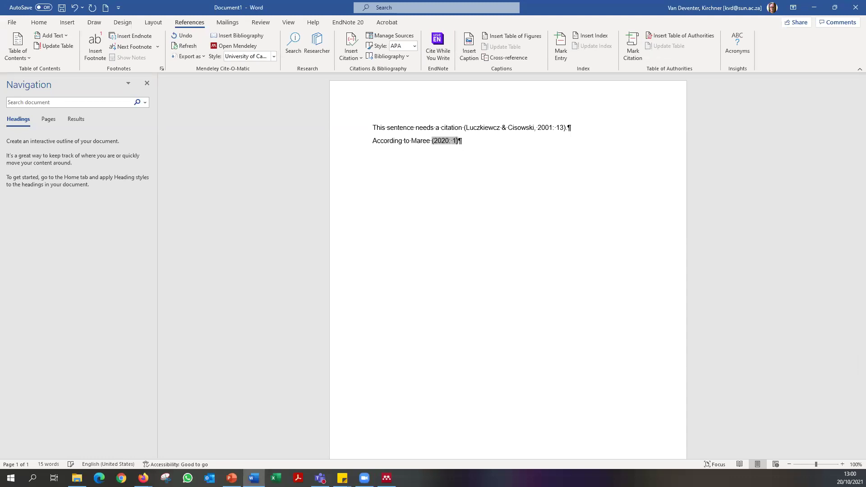
pyautogui.write('3')
pyautogui.click(482, 148)
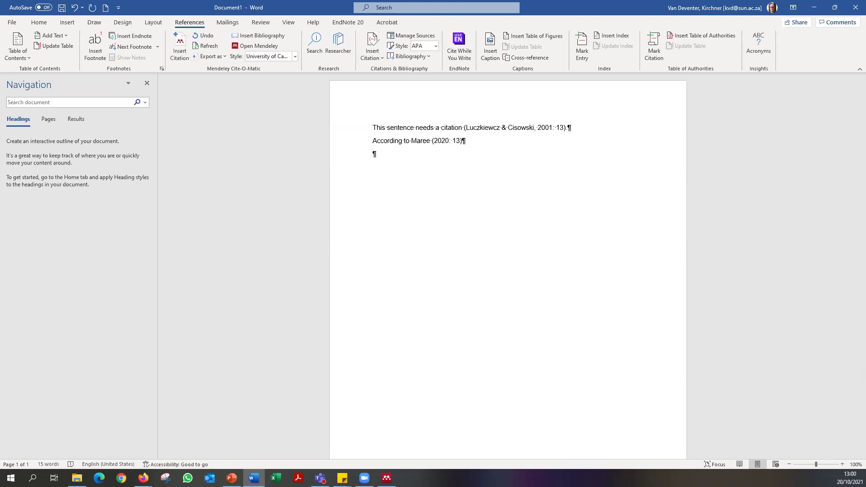
pyautogui.click(186, 45)
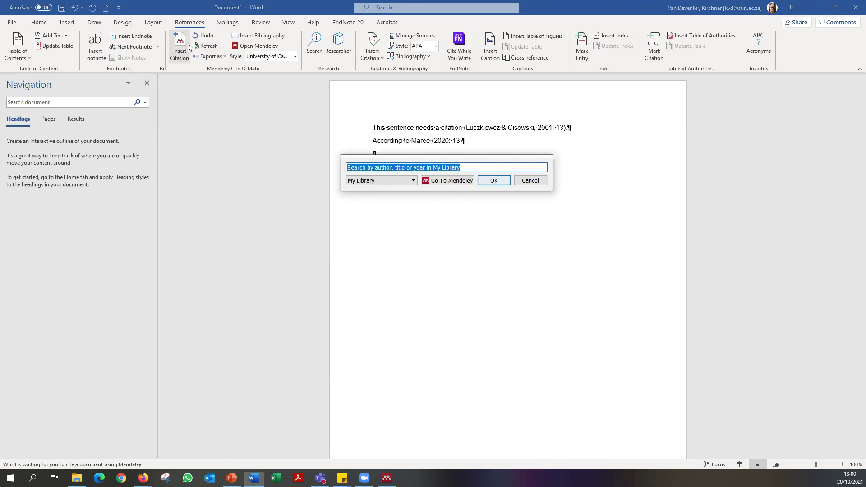
# Insert one combined citation of Cohen 2018, Lim 2021 and the Data Mining and Big Data reference.
pyautogui.write('cohen')
pyautogui.click(428, 180)
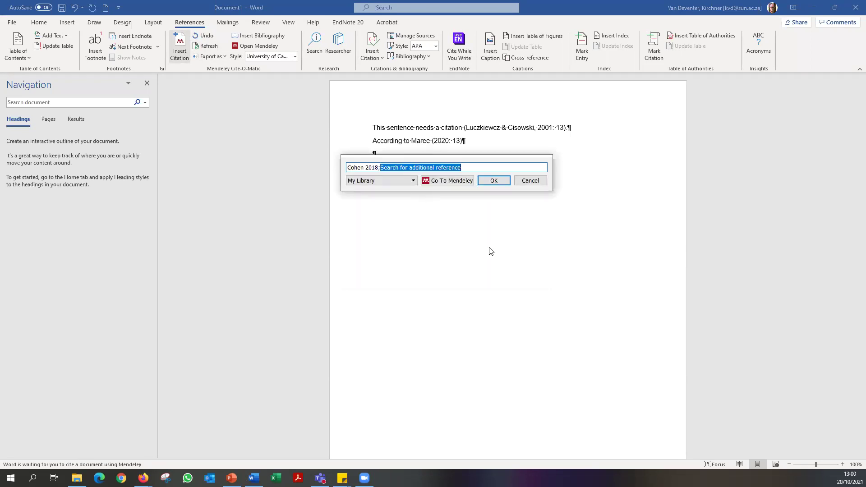
pyautogui.write('p')
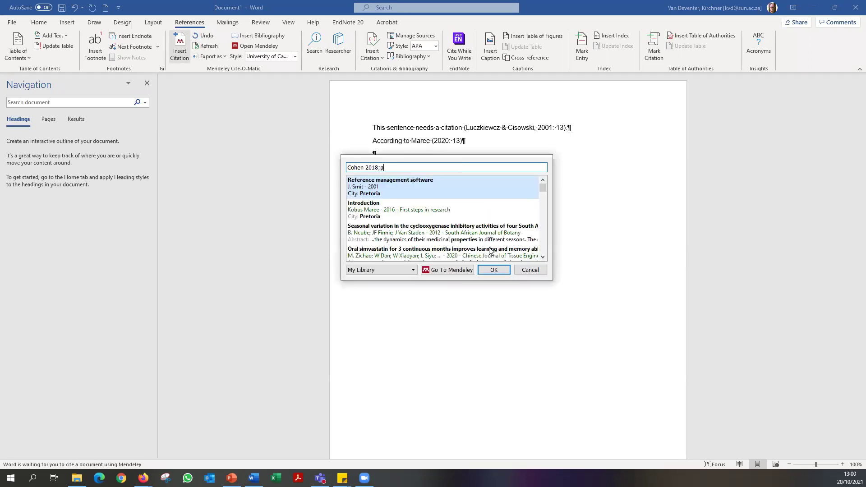
pyautogui.press('Return')
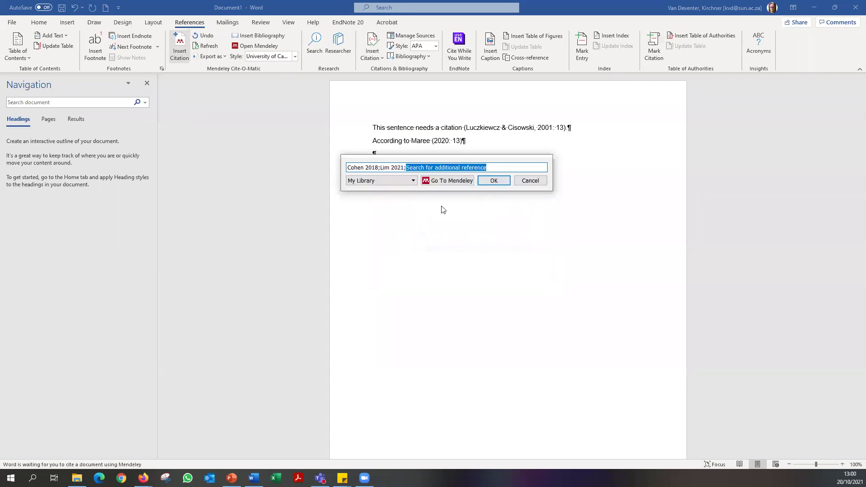
pyautogui.write('q')
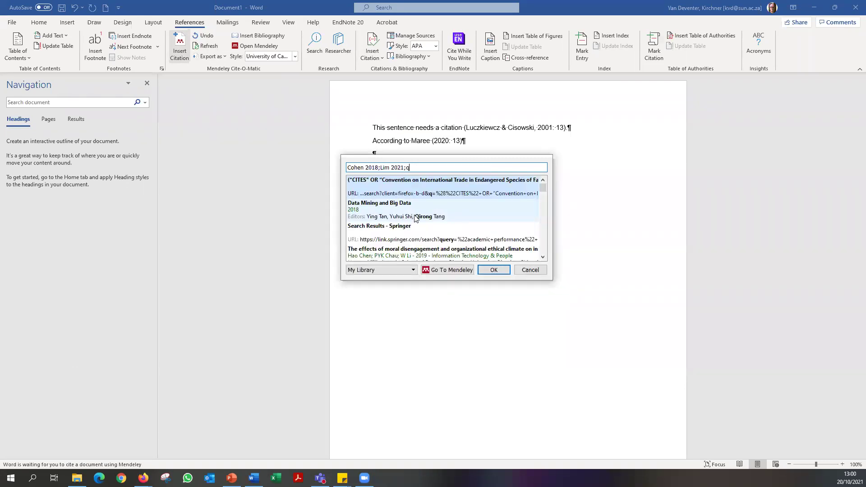
pyautogui.click(417, 212)
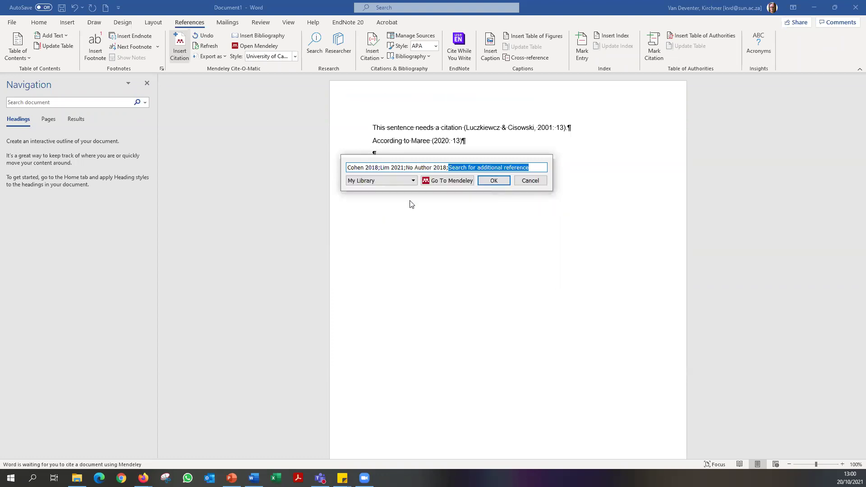
pyautogui.click(497, 180)
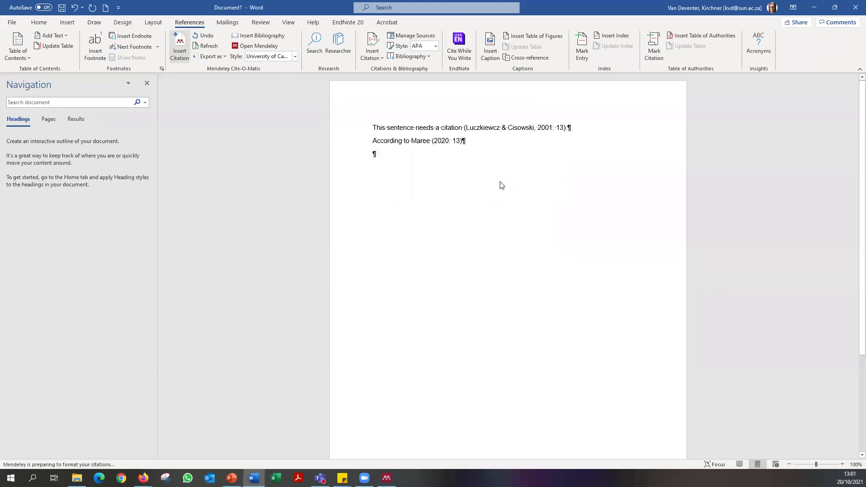
pyautogui.click(369, 154)
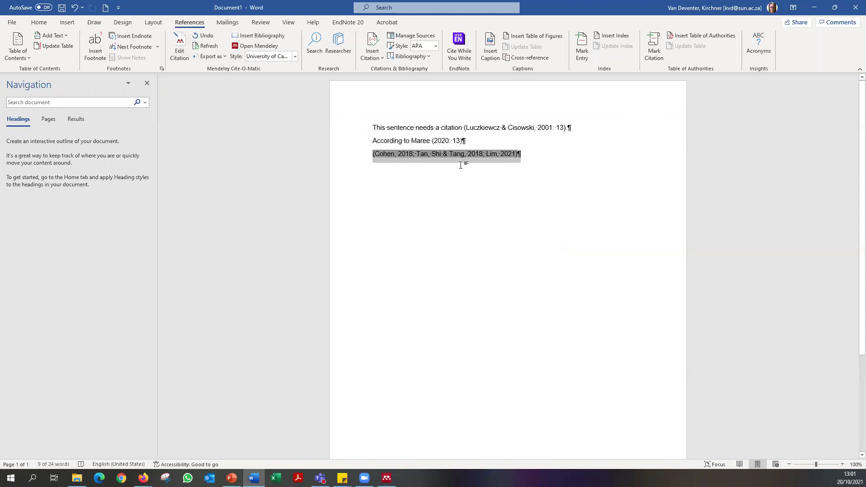
# Add a few empty paragraphs below the combined citation.
pyautogui.click(523, 175)
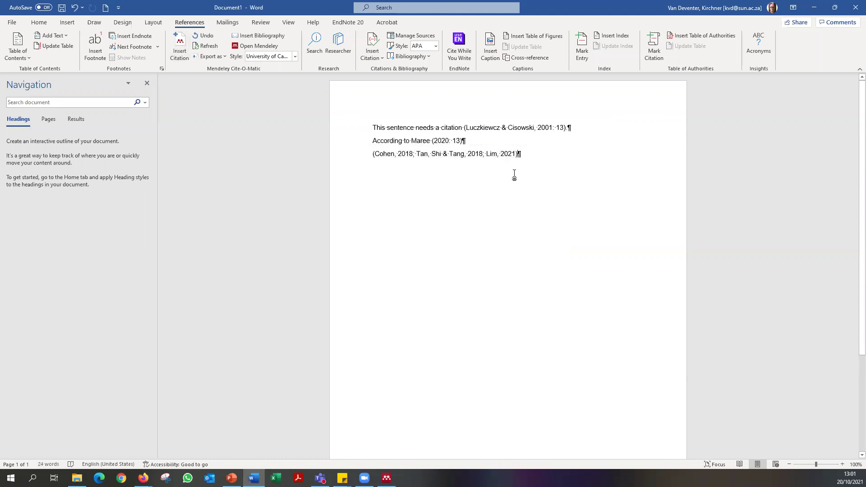
pyautogui.press('Return')
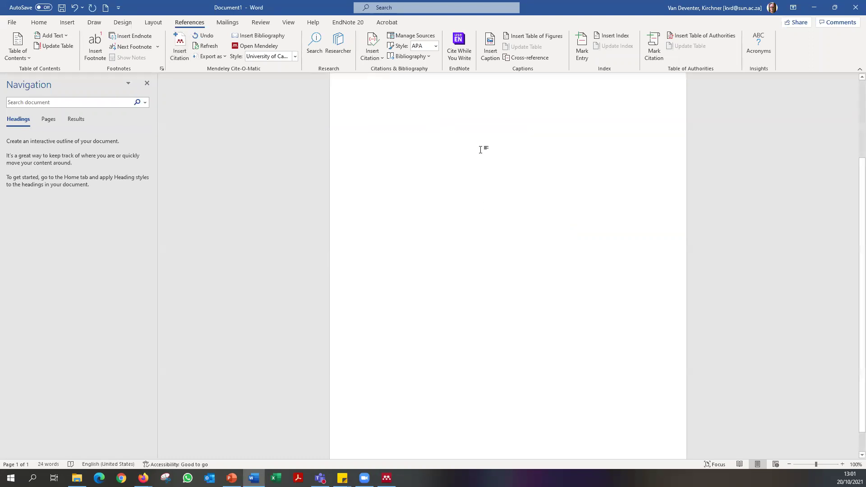
pyautogui.press('Return')
pyautogui.press('Return')
pyautogui.press('Return')
pyautogui.press('Return')
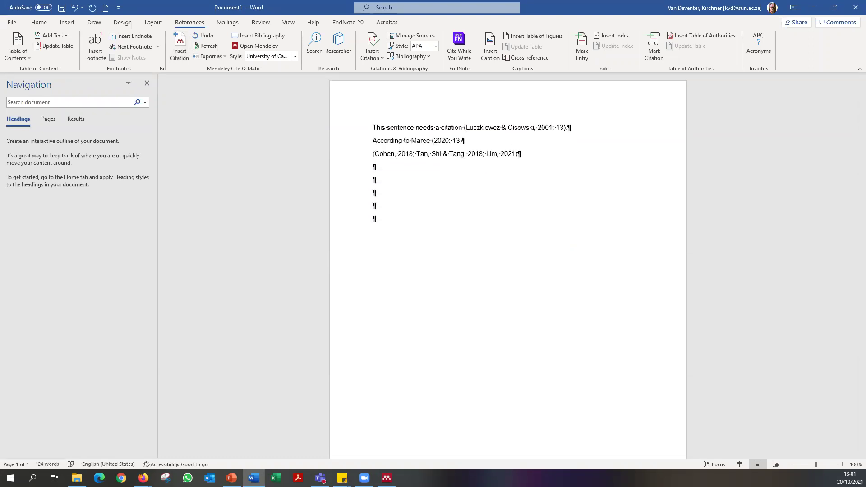
pyautogui.scroll(-5, 464, 213)
pyautogui.scroll(5, 439, 300)
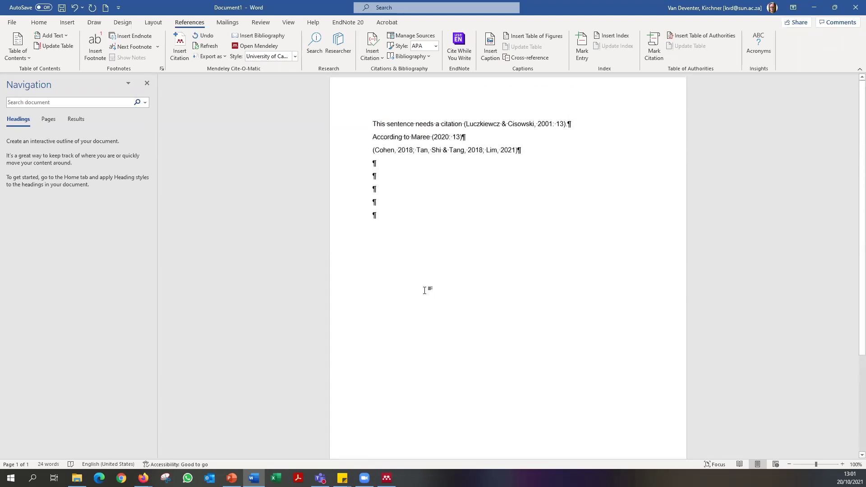
pyautogui.press('BackSpace')
pyautogui.press('BackSpace')
pyautogui.press('BackSpace')
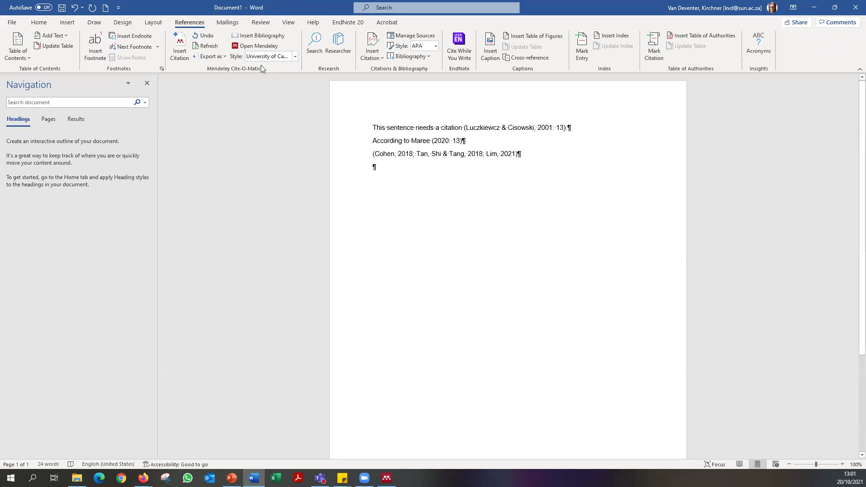
# Insert a page break and a Mendeley bibliography of the five cited references.
pyautogui.click(105, 7)
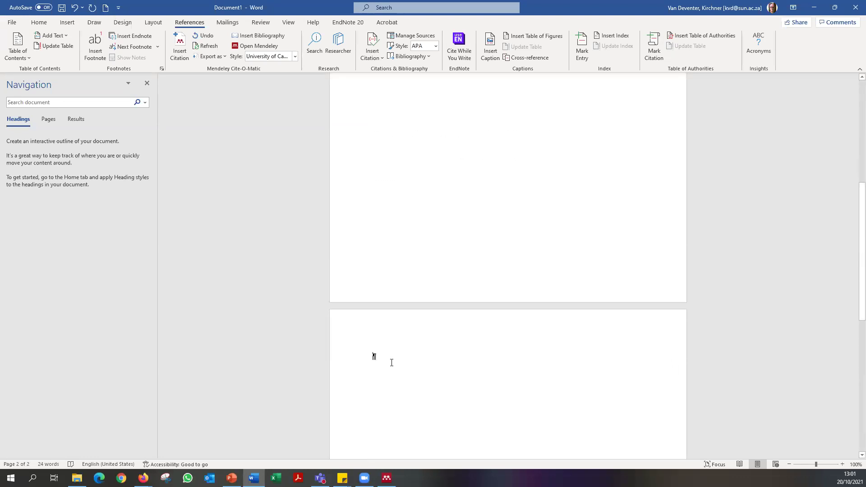
pyautogui.click(247, 40)
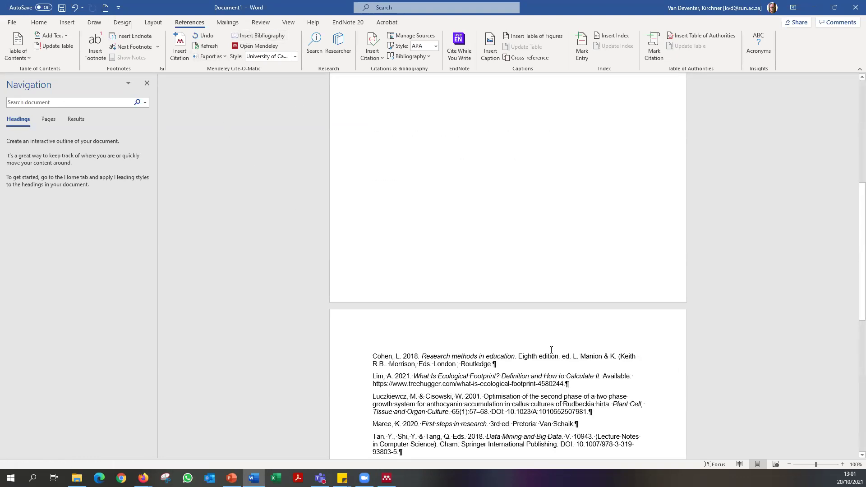
pyautogui.scroll(-5, 441, 298)
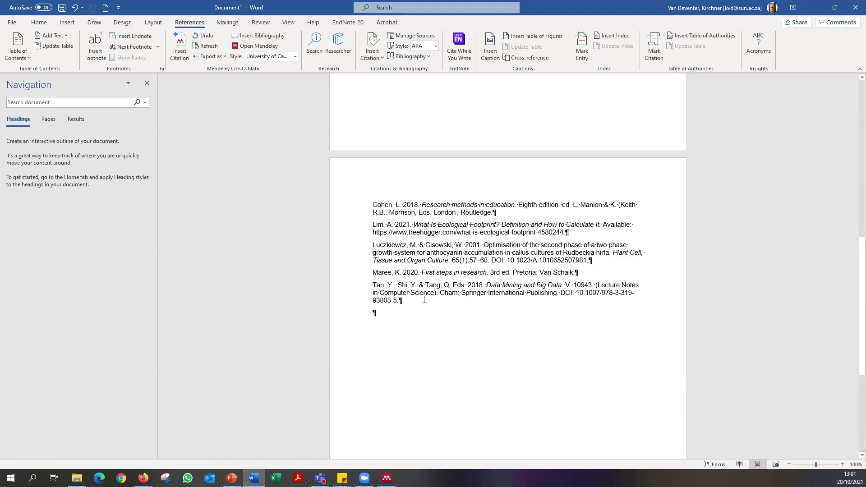
pyautogui.moveTo(424, 300); pyautogui.dragTo(373, 204)
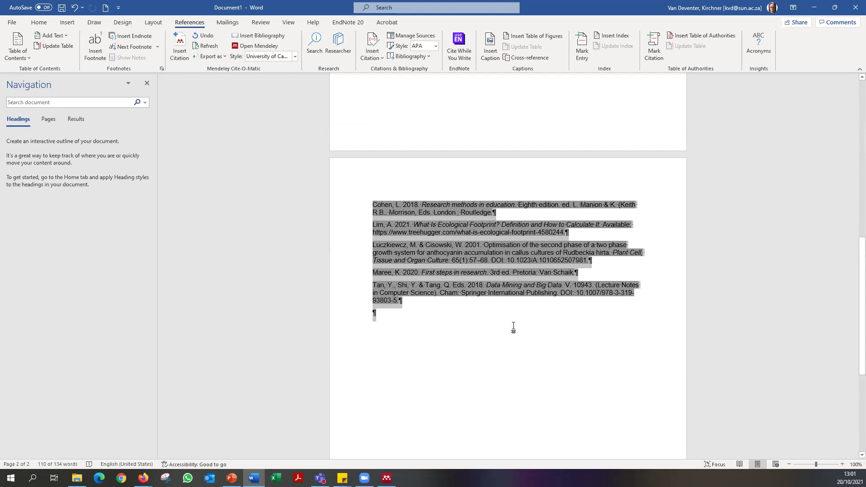
# Replace 'Eighth edition. ed.' with '8th ed.' in the Cohen bibliography entry.
pyautogui.click(534, 313)
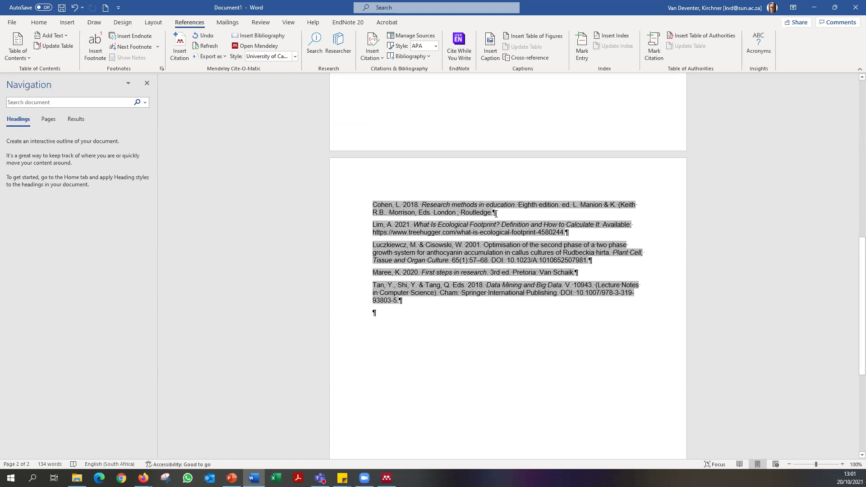
pyautogui.moveTo(519, 204); pyautogui.dragTo(572, 205)
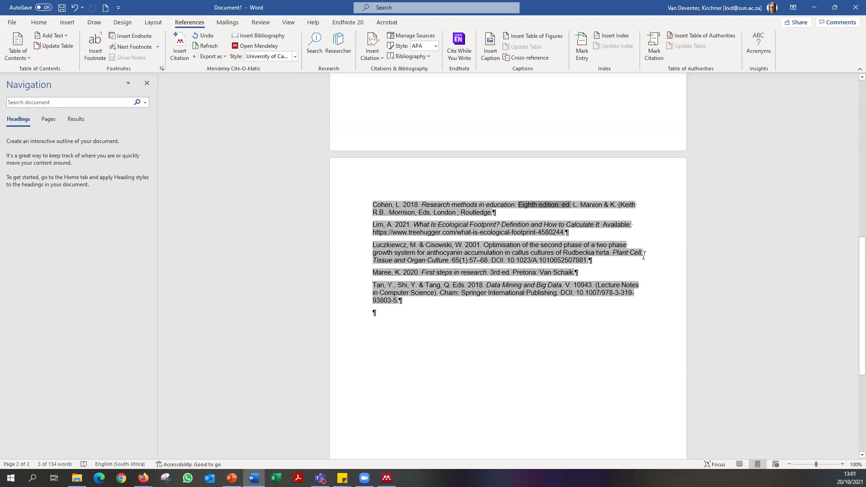
pyautogui.click(560, 206)
pyautogui.moveTo(560, 205); pyautogui.dragTo(525, 206)
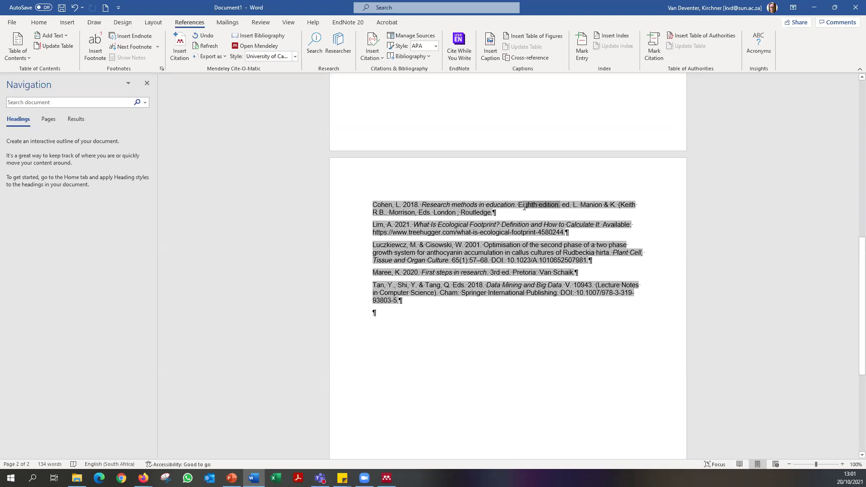
pyautogui.moveTo(519, 205); pyautogui.dragTo(518, 205)
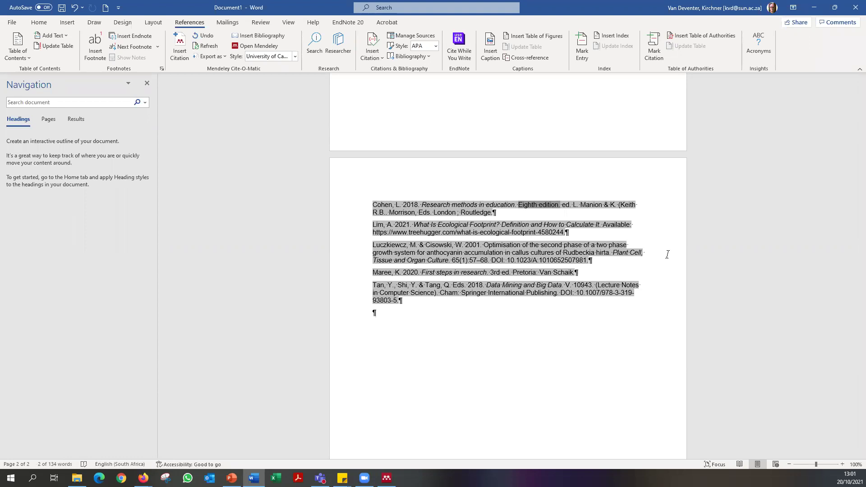
pyautogui.click(507, 214)
pyautogui.moveTo(579, 205); pyautogui.dragTo(399, 213)
pyautogui.moveTo(514, 242); pyautogui.dragTo(496, 213)
pyautogui.click(434, 213)
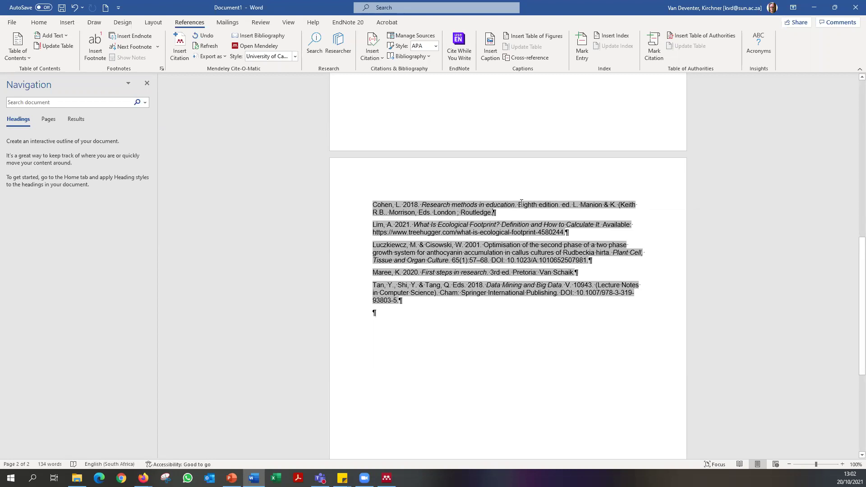
pyautogui.moveTo(520, 206); pyautogui.dragTo(574, 206)
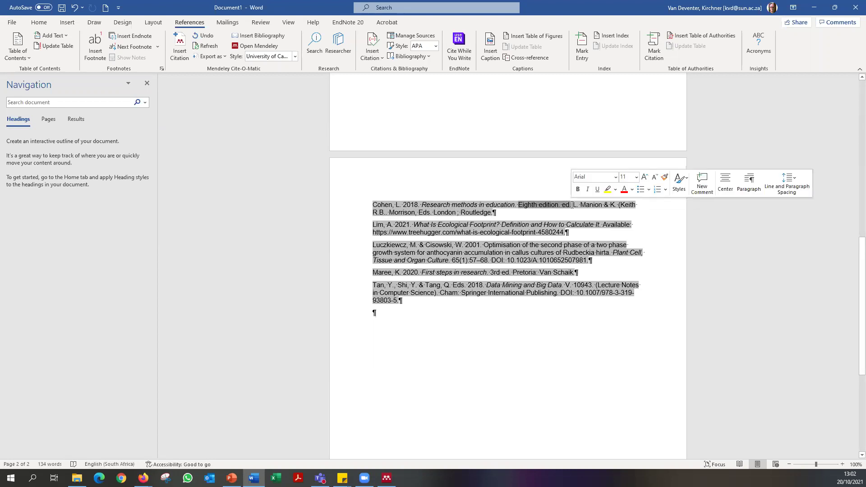
pyautogui.write('8th ed')
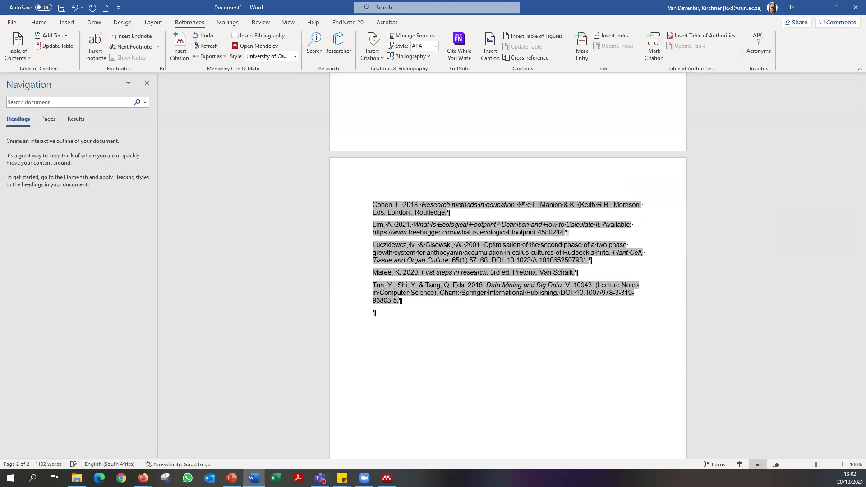
pyautogui.write('.')
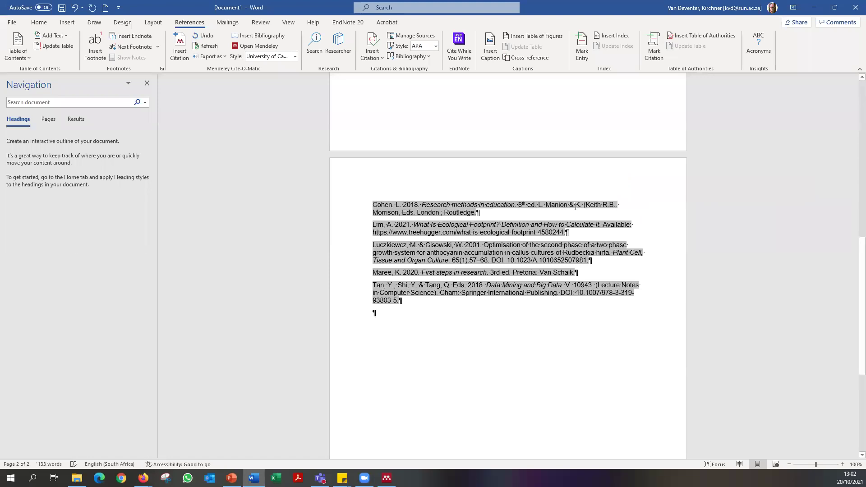
# Delete the editors from the Research methods entry and select the whole entry.
pyautogui.moveTo(538, 204); pyautogui.dragTo(418, 215)
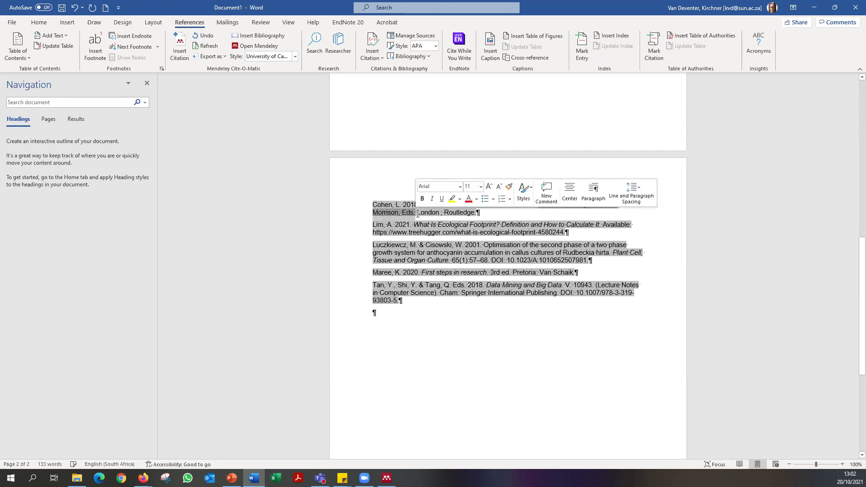
pyautogui.press('Delete')
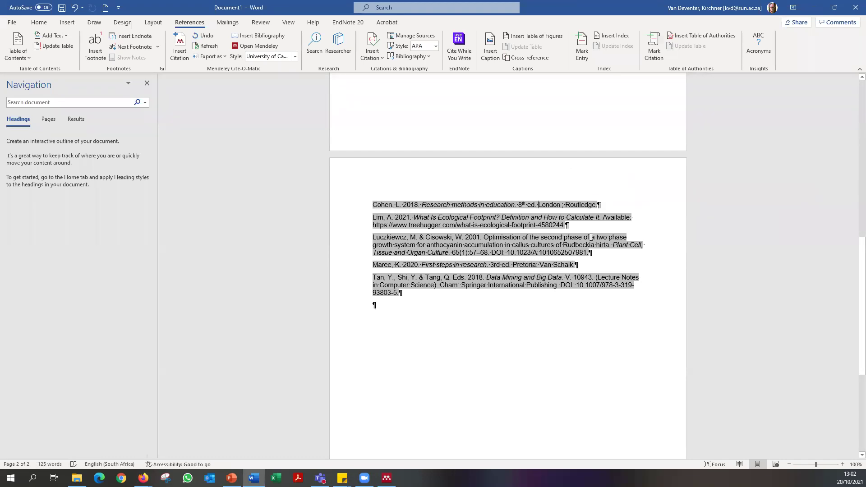
pyautogui.moveTo(607, 207); pyautogui.dragTo(239, 207)
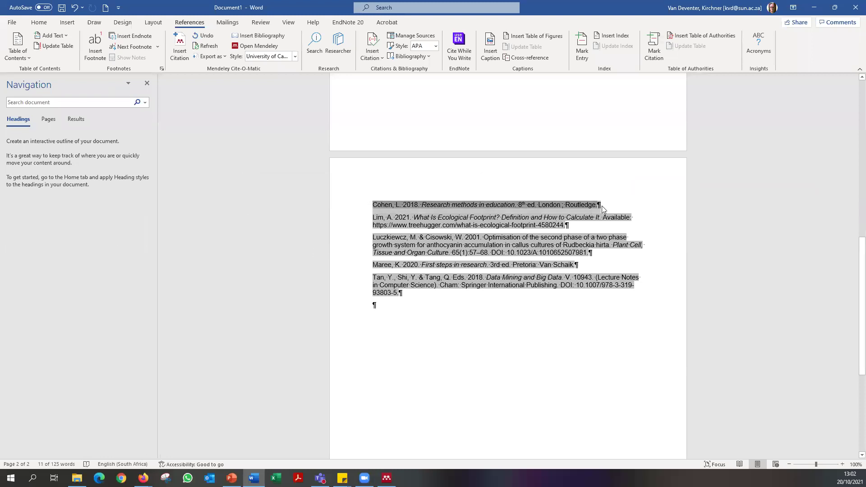
# Refresh the Mendeley citations and bibliography, restoring the original Cohen entry, and review the in-text citations.
pyautogui.click(211, 47)
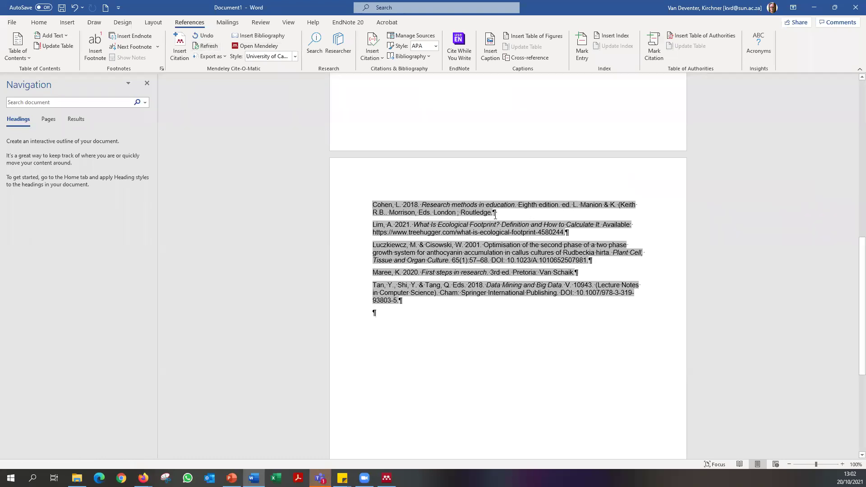
pyautogui.scroll(9, 554, 232)
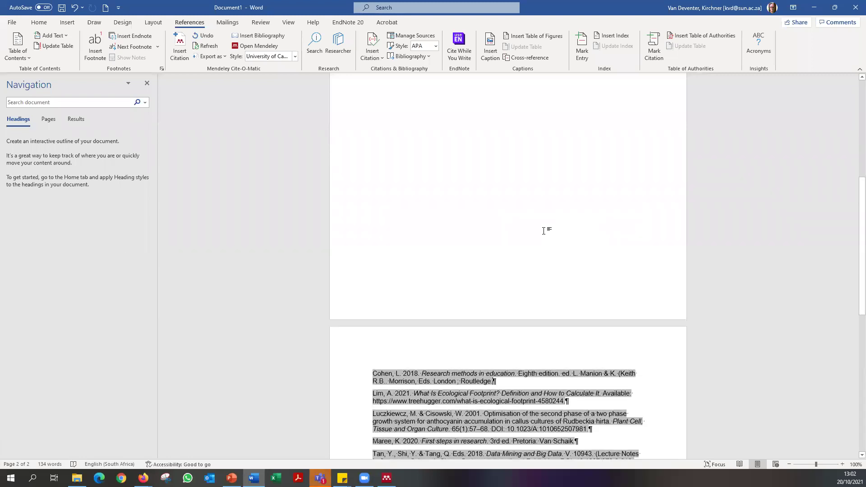
pyautogui.click(492, 128)
pyautogui.click(437, 140)
pyautogui.click(499, 158)
pyautogui.click(499, 141)
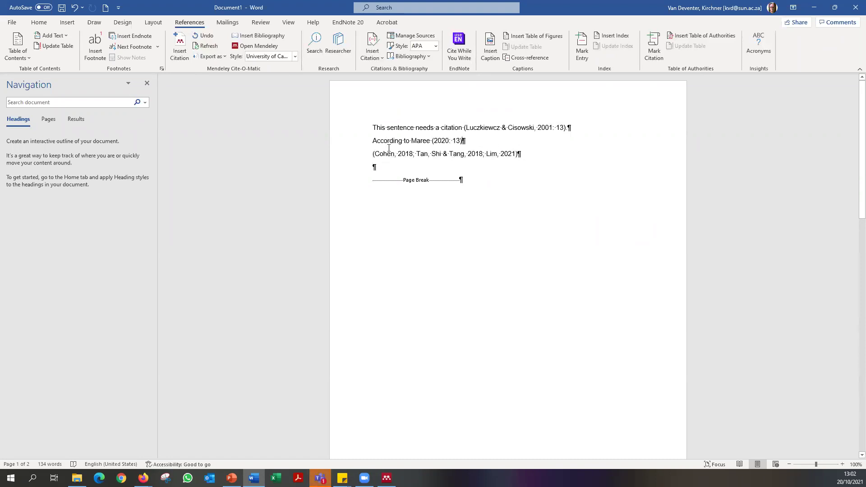
pyautogui.scroll(-12, 468, 191)
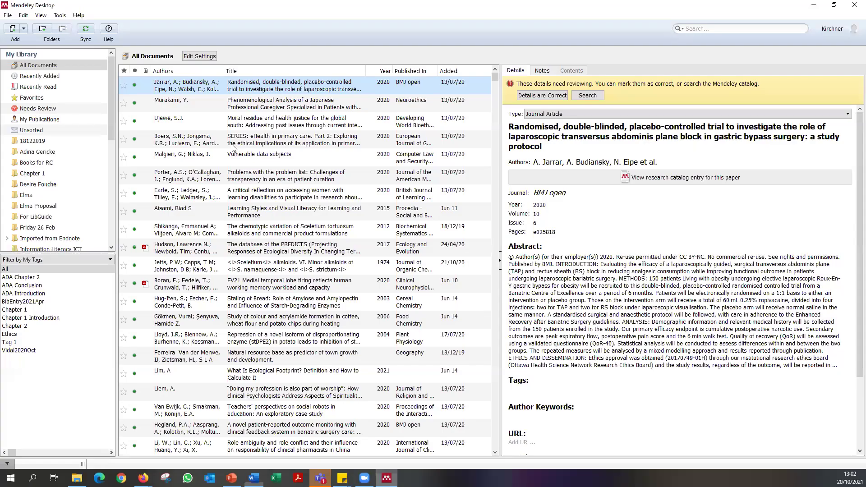
# Add Morrison, Keith and Manion, L. as authors of Research methods in education.
pyautogui.click(187, 121)
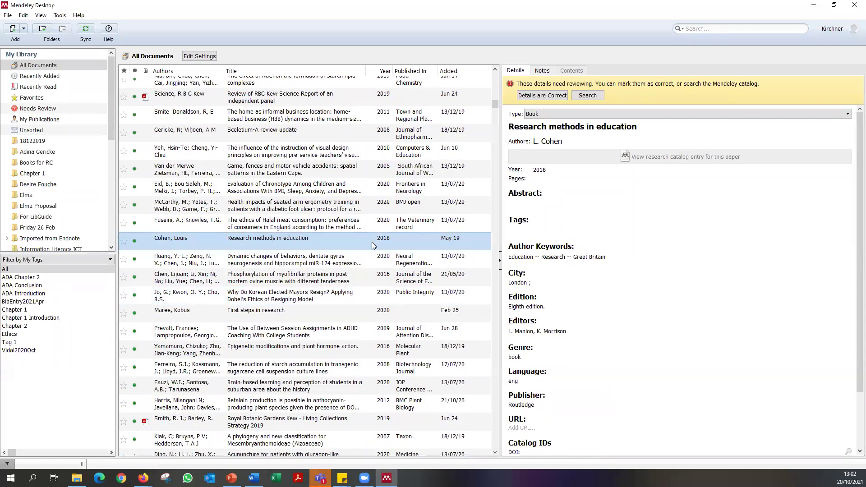
pyautogui.click(581, 143)
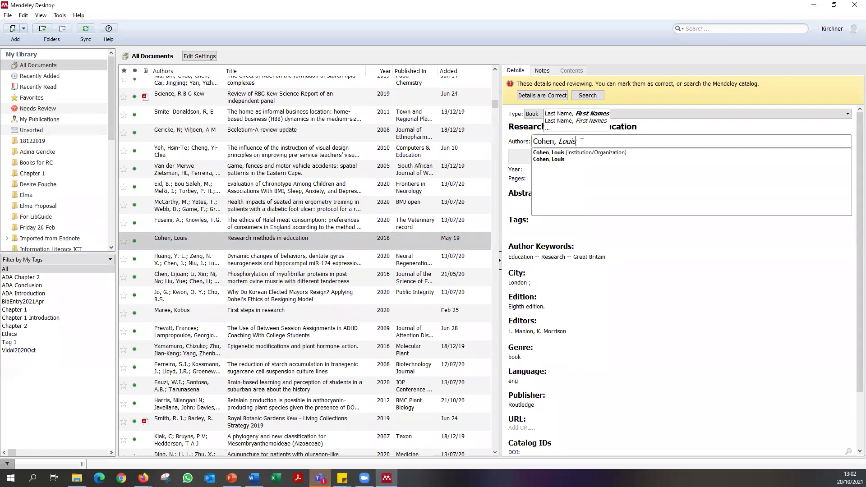
pyautogui.press('Return')
pyautogui.write('Morris')
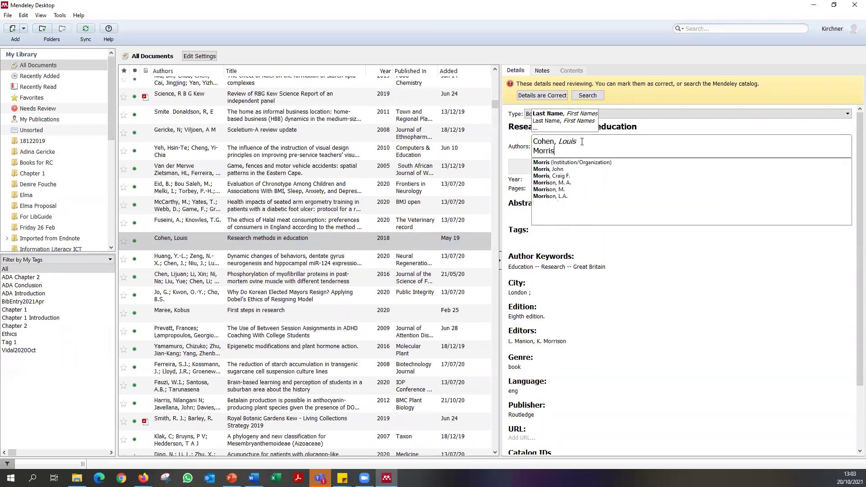
pyautogui.write('on, K.')
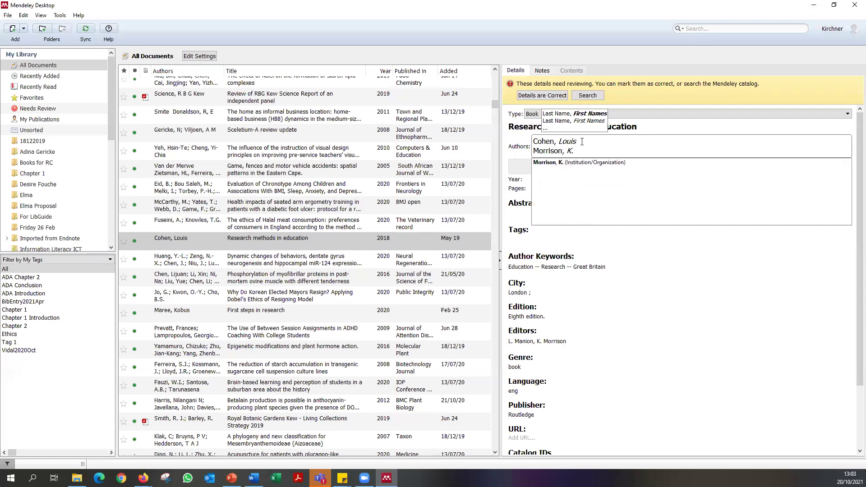
pyautogui.press('BackSpace')
pyautogui.write('eith')
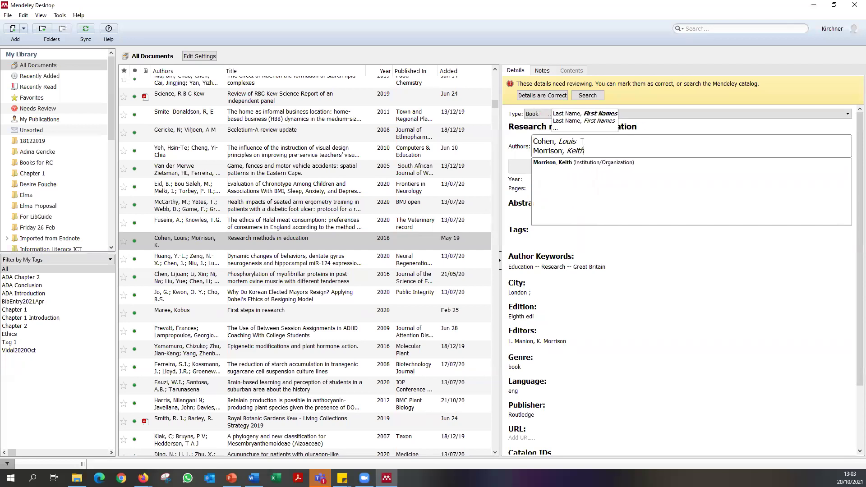
pyautogui.press('Return')
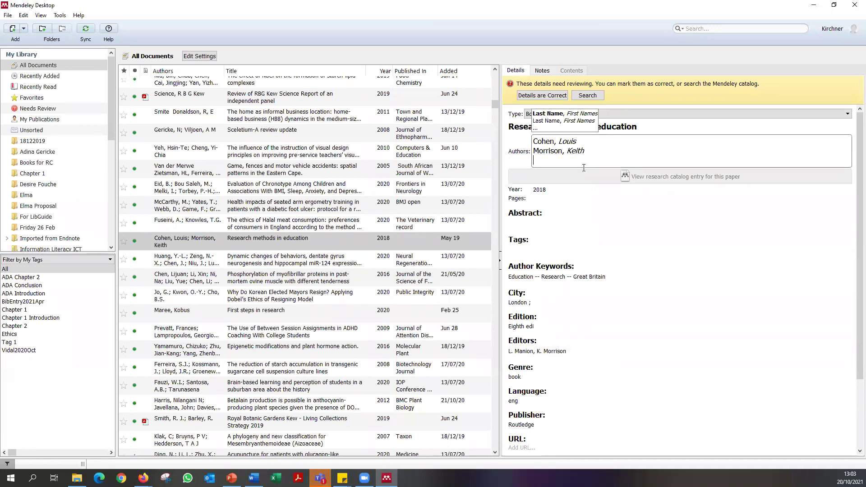
pyautogui.write('Ma')
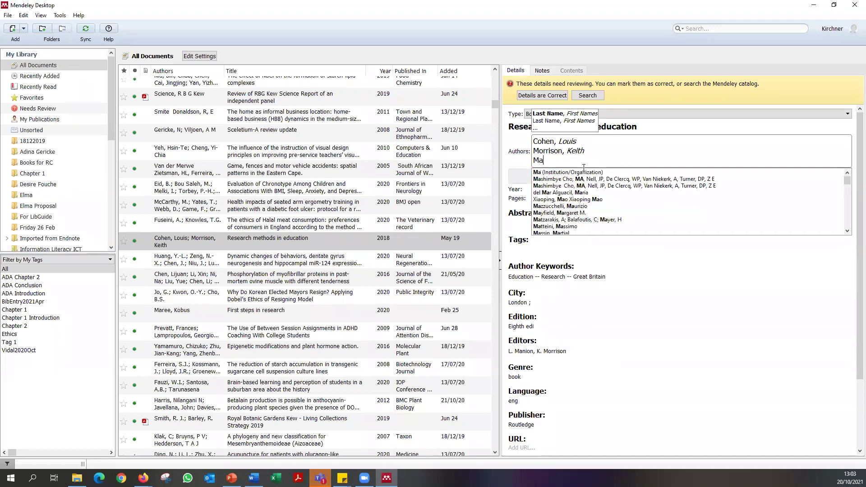
pyautogui.write('nion, L. Manion')
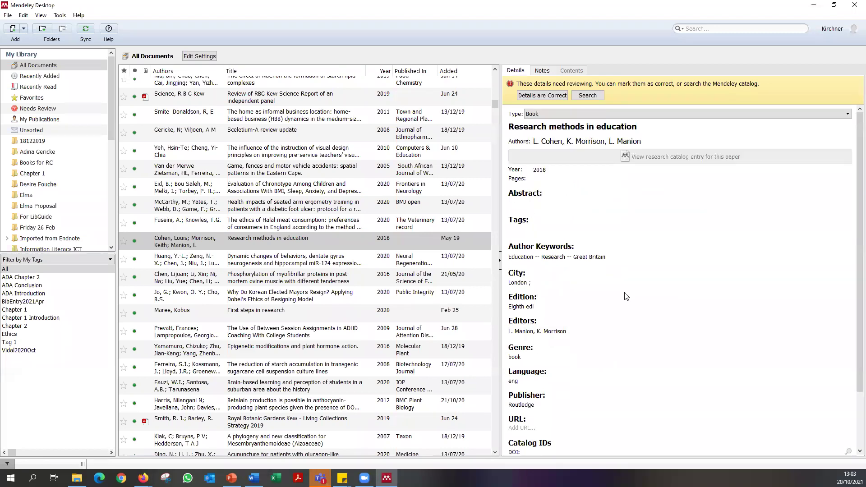
pyautogui.click(627, 294)
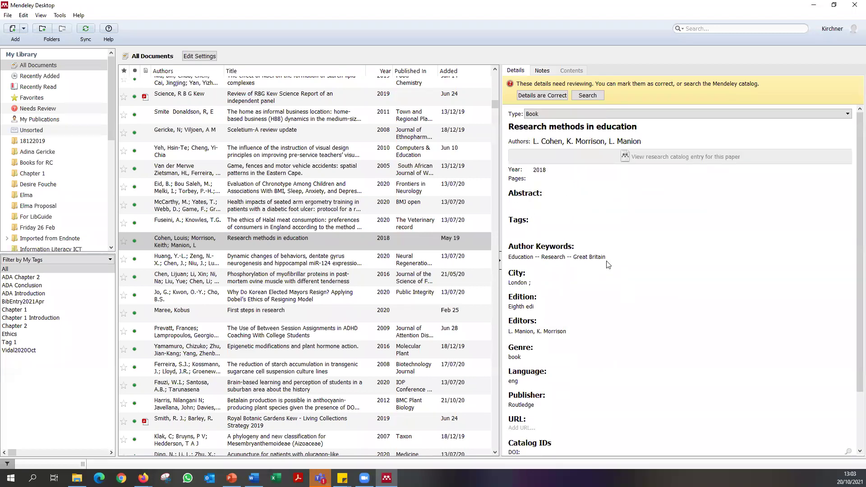
# Change the edition to 8th and delete both editor entries.
pyautogui.click(541, 310)
pyautogui.write('8th')
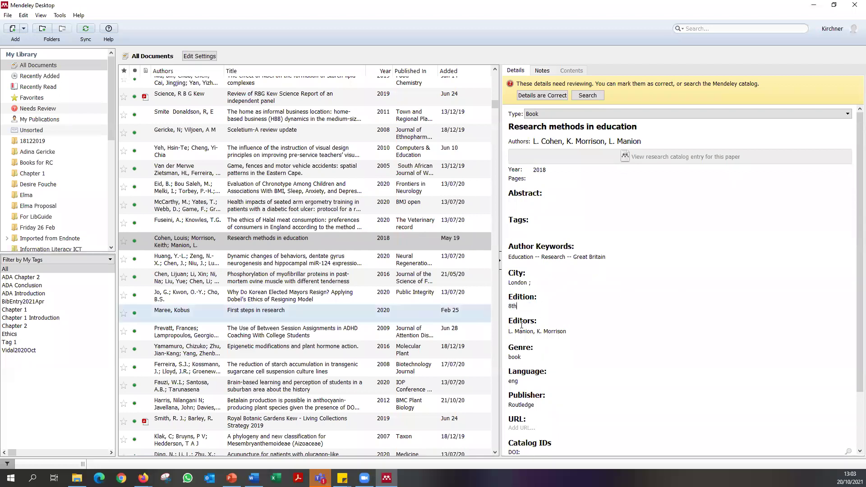
pyautogui.click(522, 332)
pyautogui.hotkey('ctrl', 'a')
pyautogui.press('Delete')
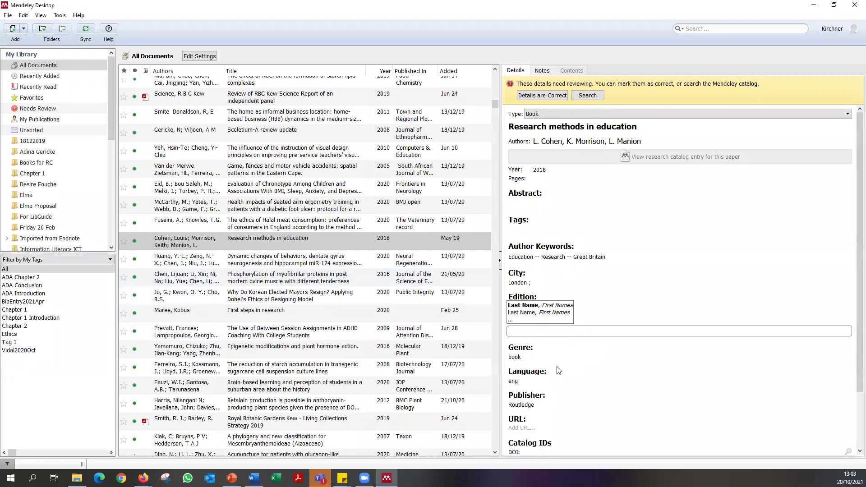
# Remove the stray semicolon so City reads London, then minimize Mendeley.
pyautogui.click(539, 284)
pyautogui.press('BackSpace')
pyautogui.press('BackSpace')
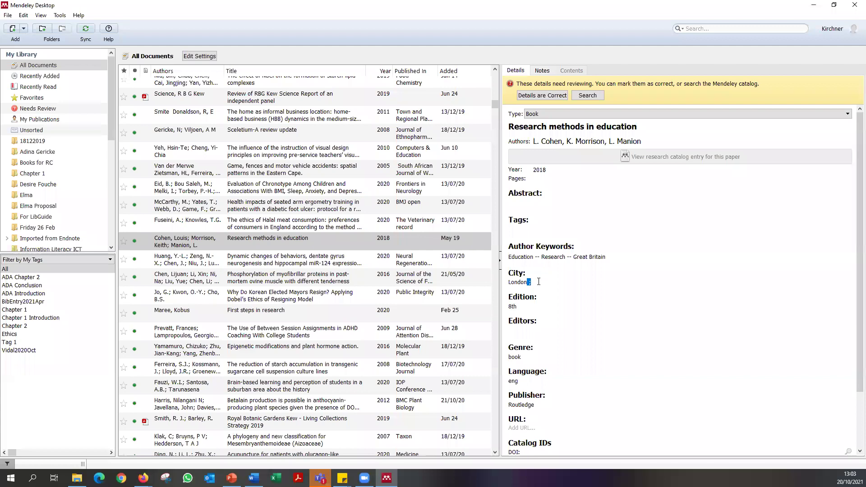
pyautogui.press('BackSpace')
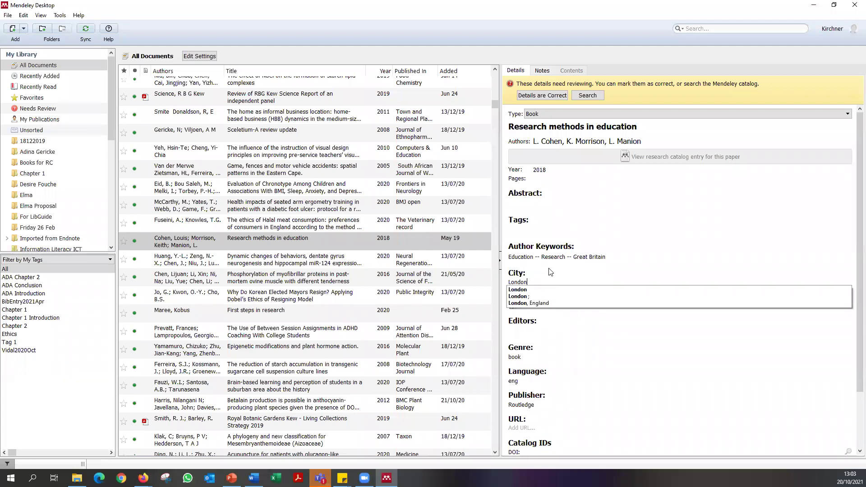
pyautogui.click(551, 273)
pyautogui.click(324, 257)
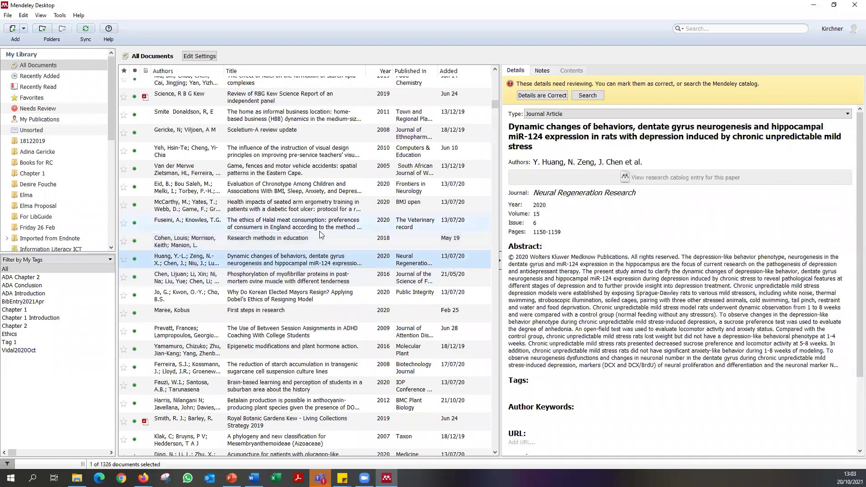
pyautogui.click(323, 240)
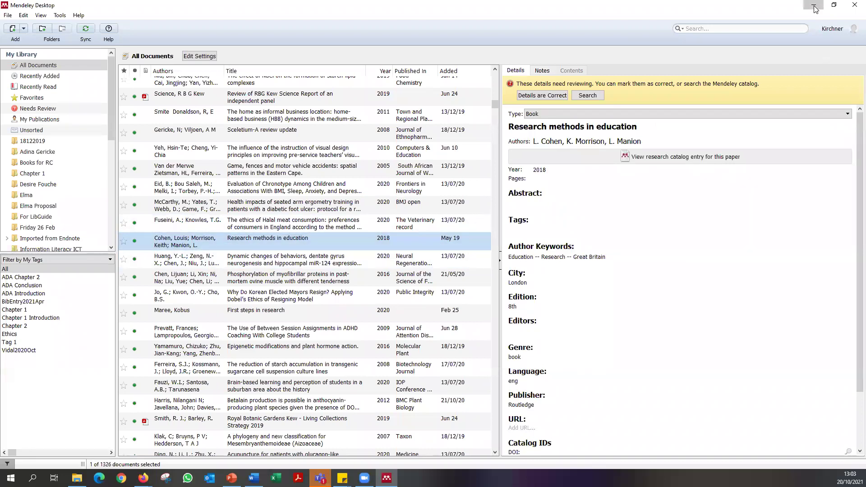
pyautogui.click(815, 8)
pyautogui.click(206, 45)
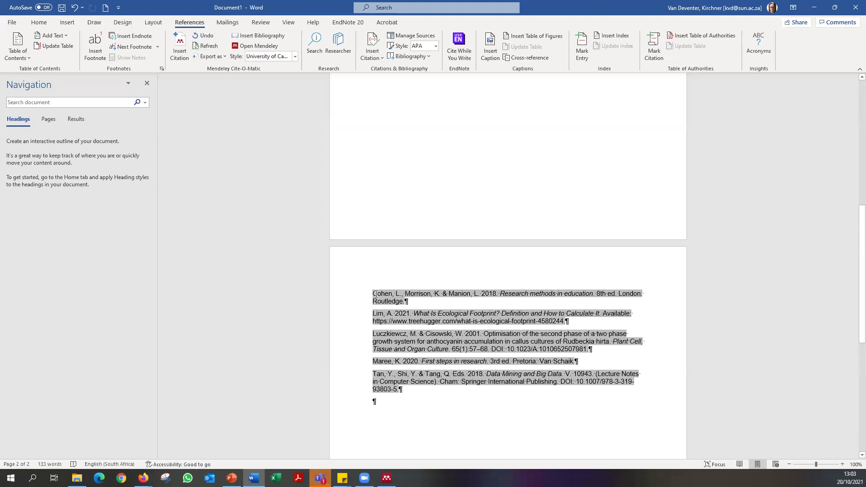
pyautogui.tripleClick(537, 305)
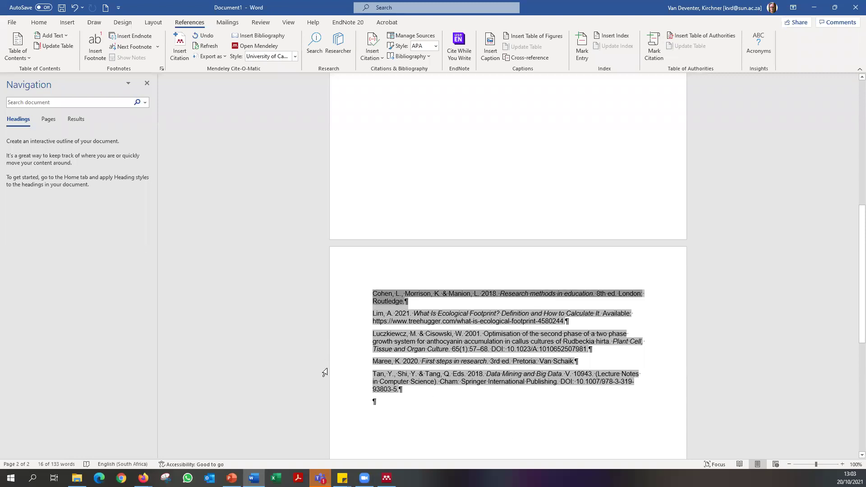
pyautogui.scroll(-4, 357, 354)
pyautogui.scroll(15, 392, 425)
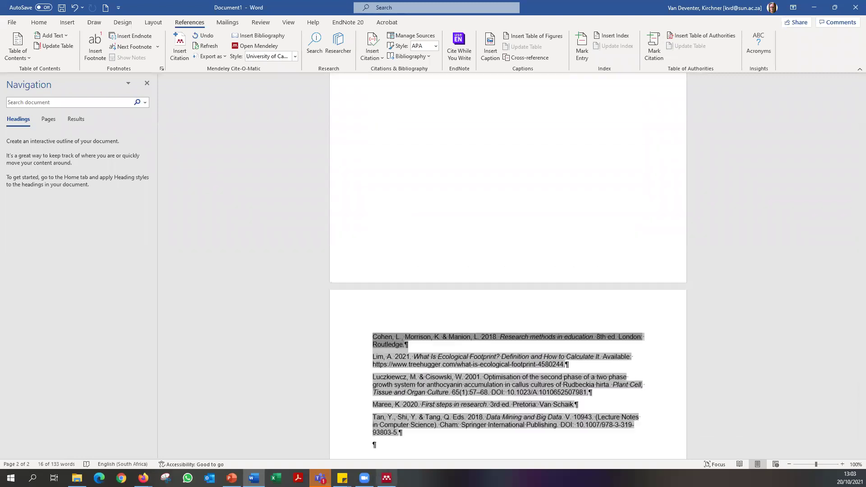
pyautogui.scroll(1, 399, 342)
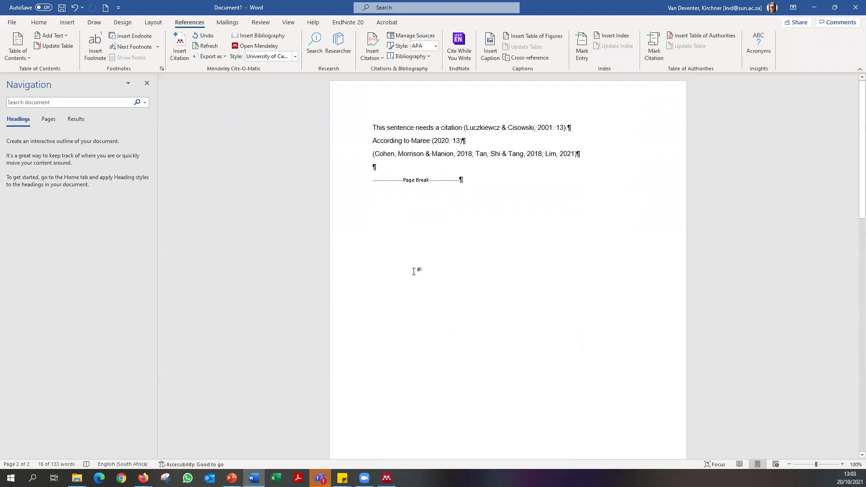
pyautogui.click(385, 164)
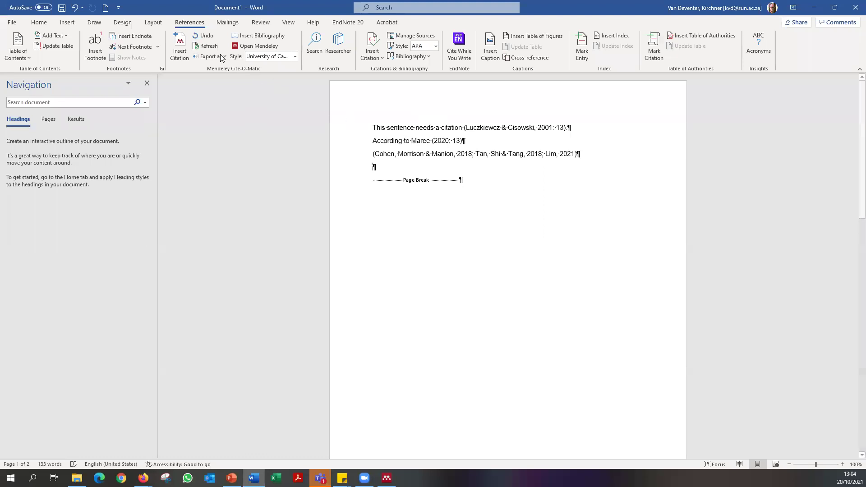
pyautogui.click(423, 153)
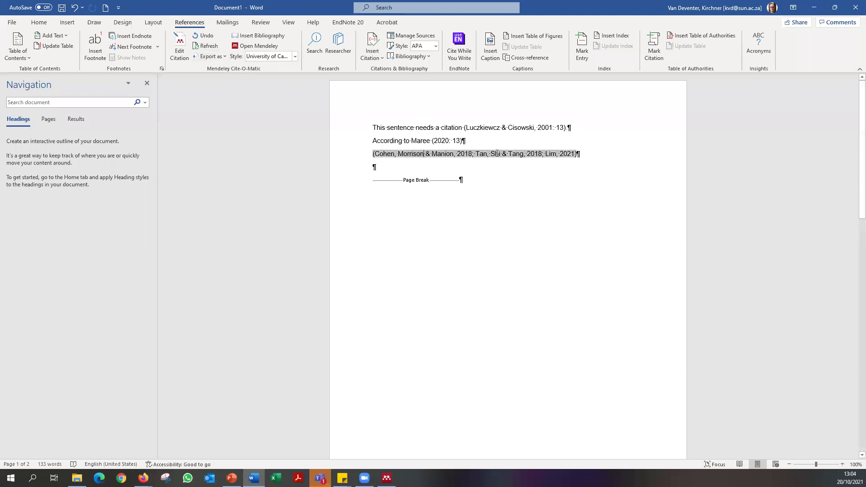
pyautogui.click(503, 127)
pyautogui.click(442, 140)
pyautogui.click(510, 128)
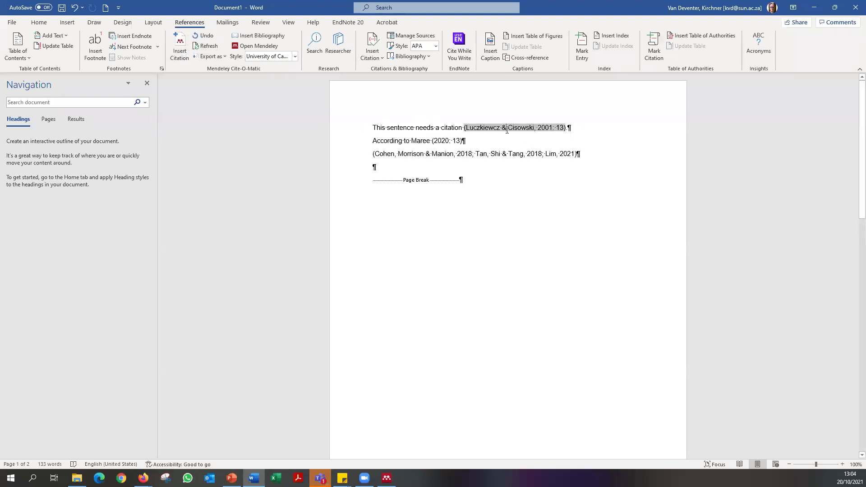
pyautogui.click(446, 139)
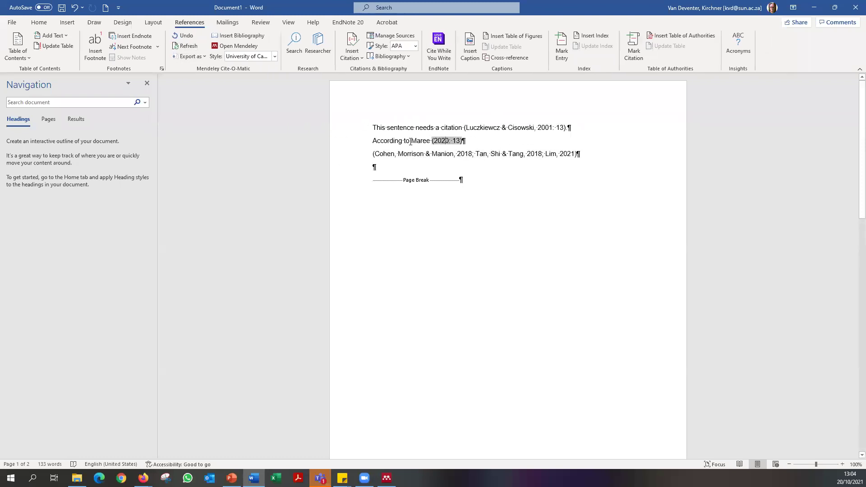
pyautogui.click(436, 121)
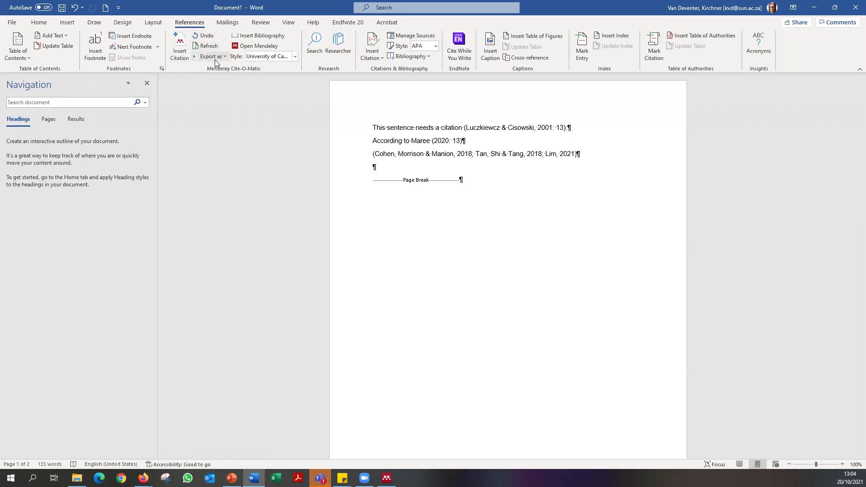
# Save 'This sentence needs a citation' and export a copy without Mendeley fields.
pyautogui.click(217, 58)
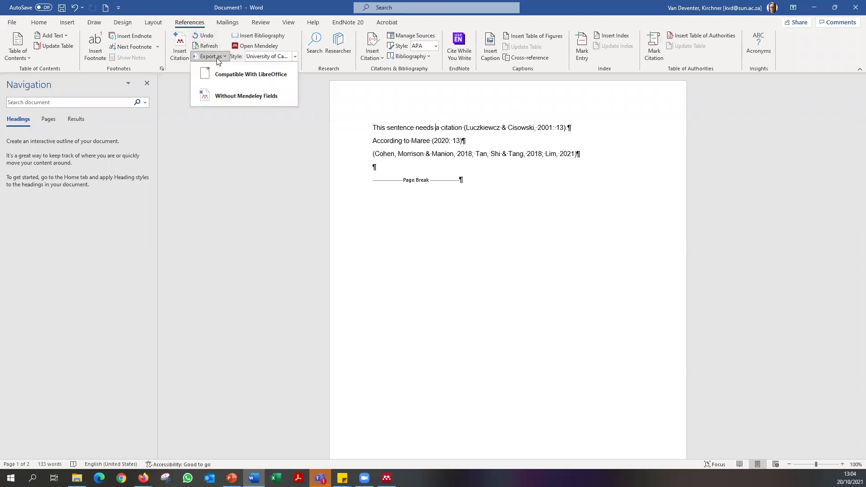
pyautogui.click(225, 96)
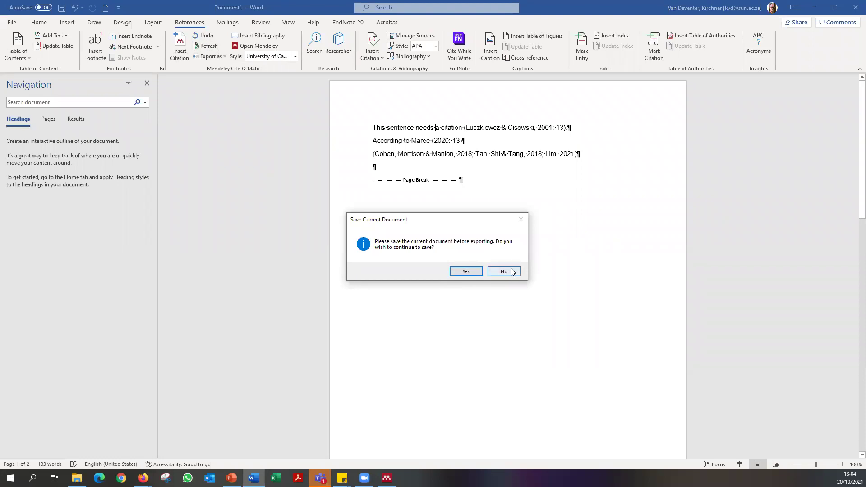
pyautogui.click(473, 273)
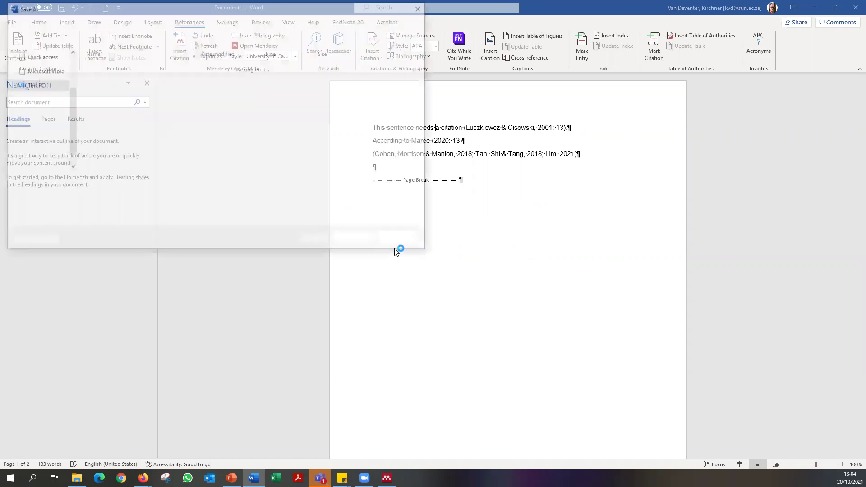
pyautogui.press('Return')
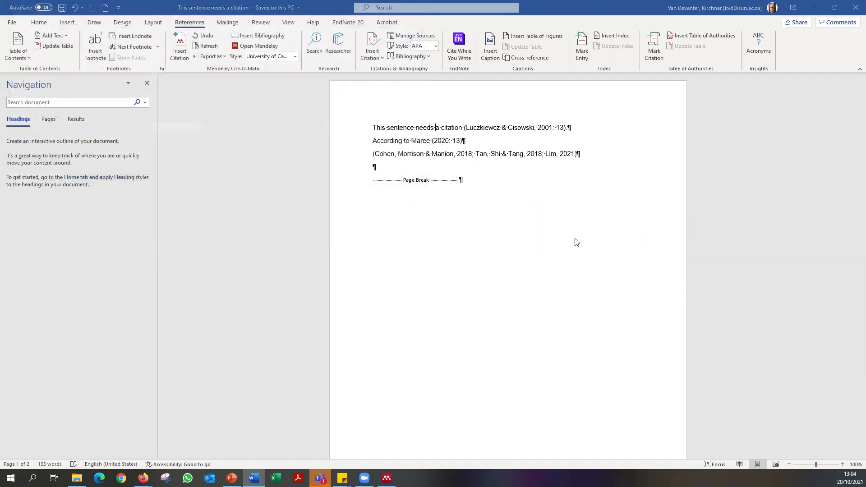
pyautogui.click(357, 229)
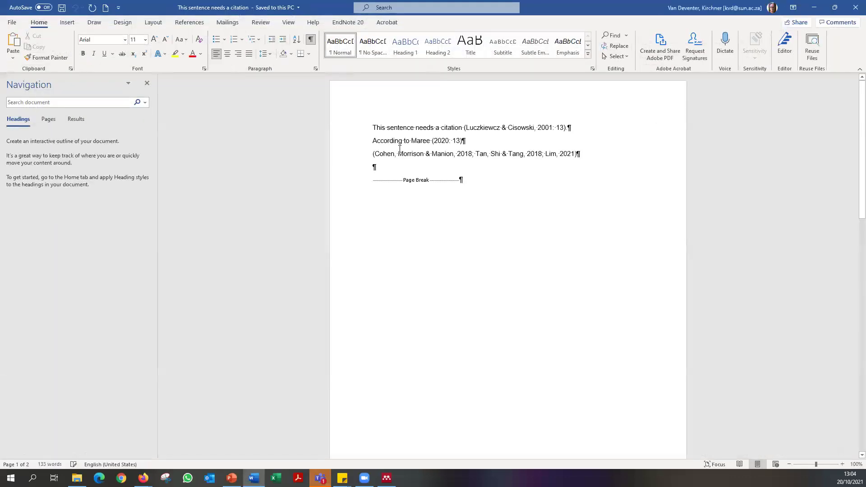
# Check that each in-text citation, including (2020: 13), is still a Mendeley field.
pyautogui.click(400, 128)
pyautogui.click(541, 128)
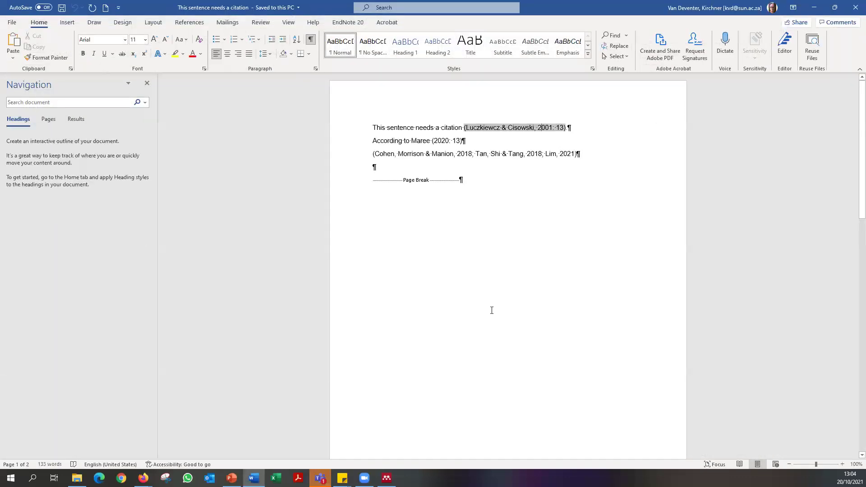
pyautogui.click(527, 155)
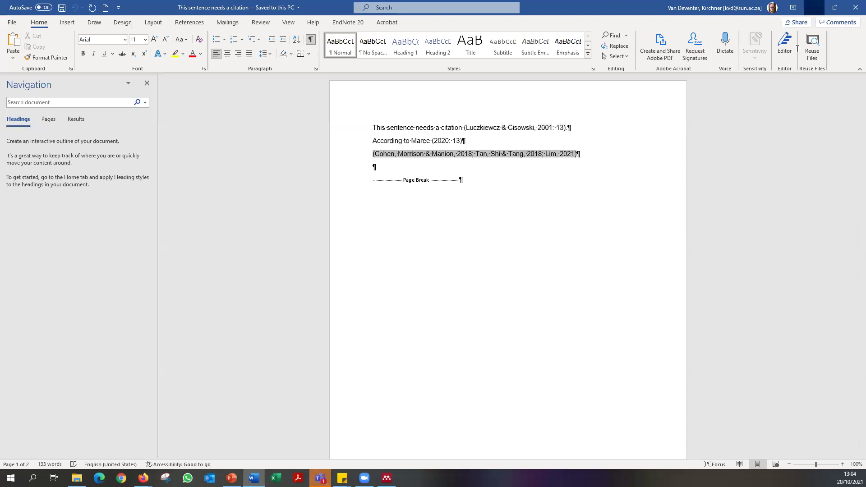
pyautogui.click(814, 7)
pyautogui.click(253, 478)
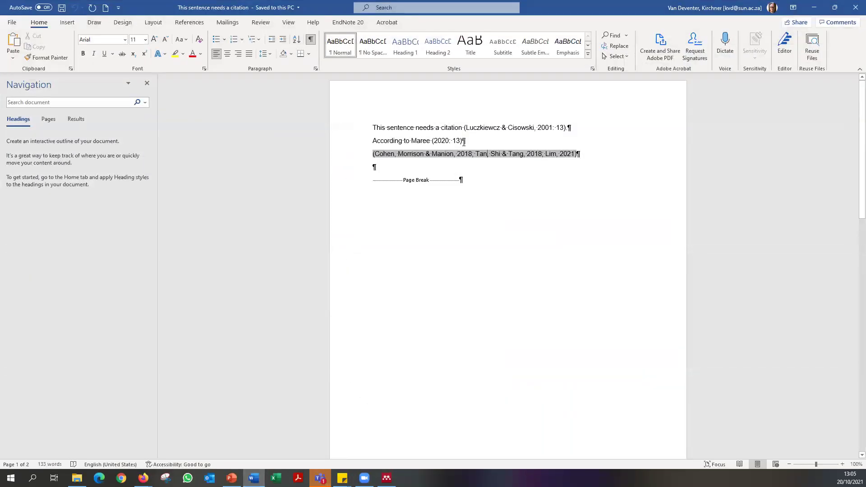
pyautogui.click(494, 128)
pyautogui.click(442, 141)
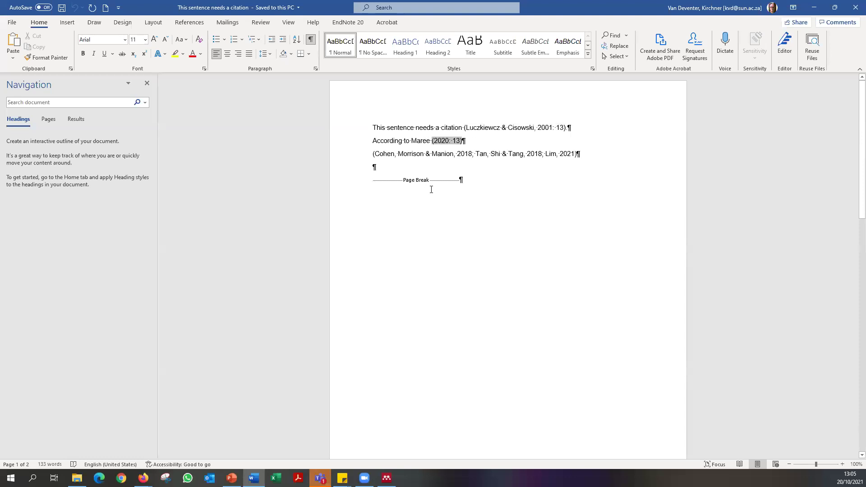
# Check the page 2 reference list field and place the cursor on the line below it.
pyautogui.scroll(-10, 431, 190)
pyautogui.click(446, 266)
pyautogui.scroll(9, 439, 266)
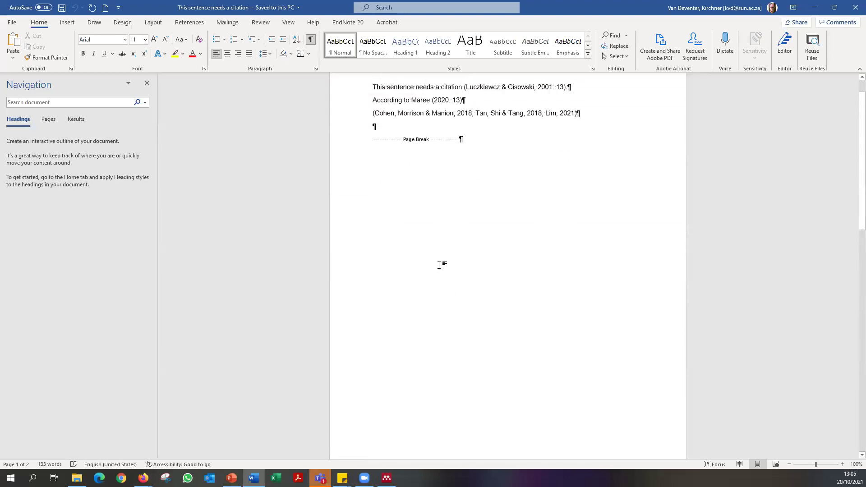
pyautogui.scroll(2, 439, 266)
pyautogui.scroll(-10, 485, 267)
pyautogui.click(420, 338)
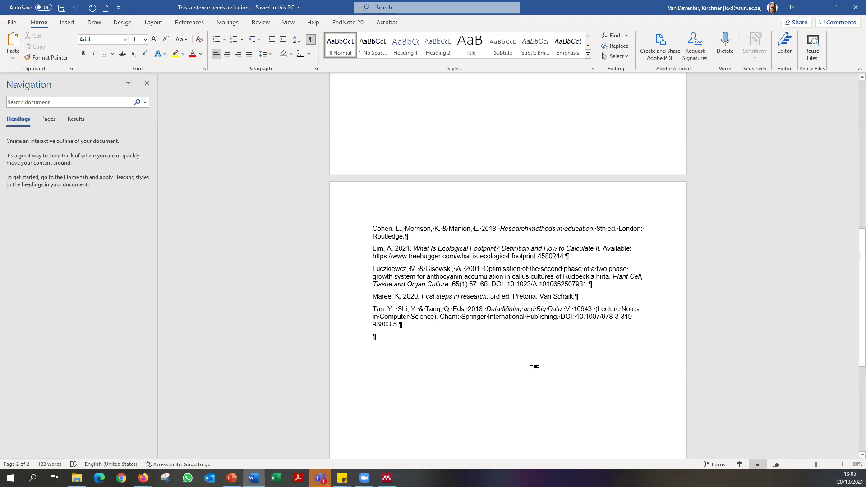
pyautogui.hotkey('shift', 'Home')
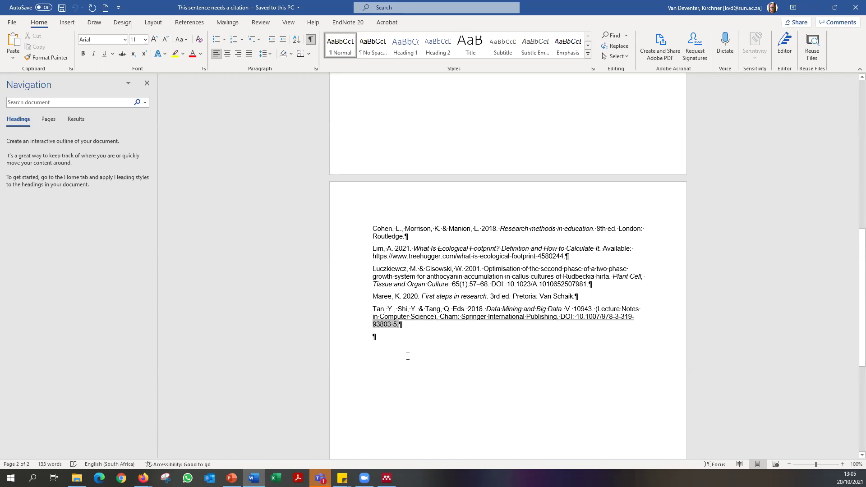
# Bring Mendeley back and show the 2020 Veterinary Record Halal meat article's details.
pyautogui.moveTo(387, 478)
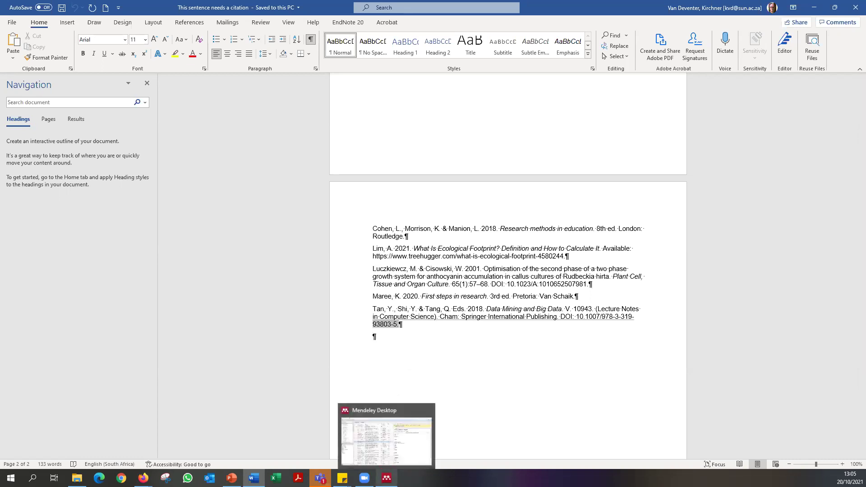
pyautogui.click(386, 441)
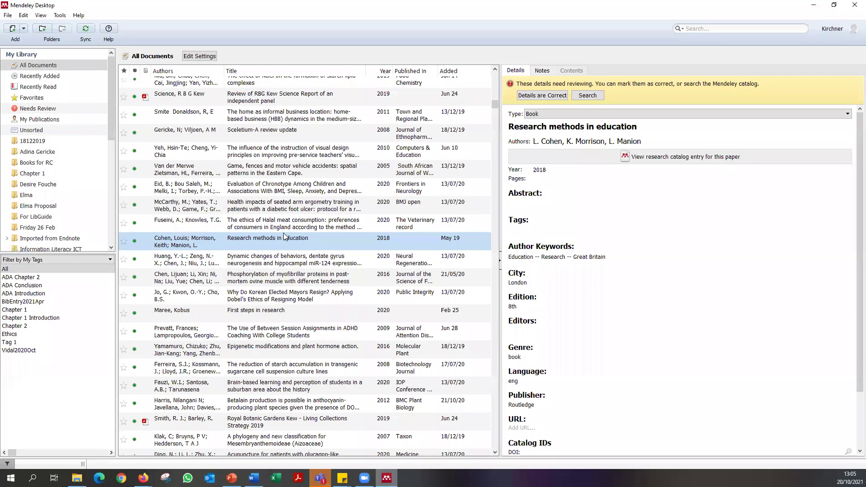
pyautogui.click(255, 220)
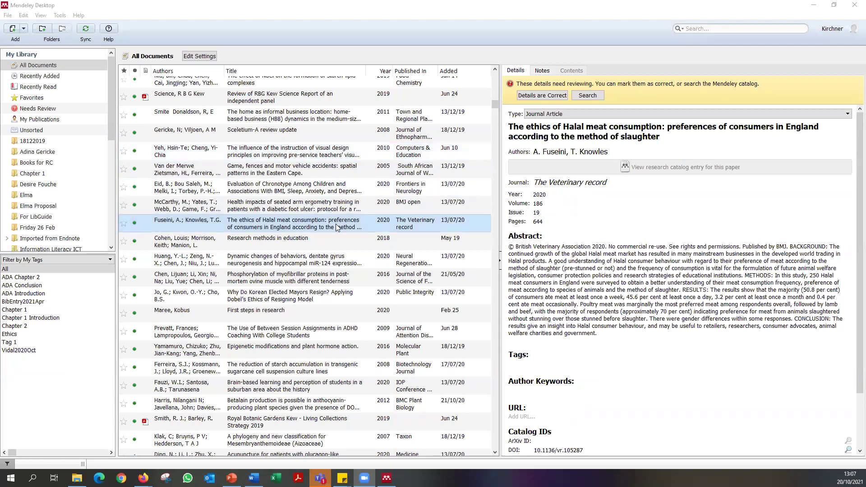
# Put the Halal meat article's authors, Fuseini, A. and Knowles, T.G., into edit mode.
pyautogui.click(601, 152)
pyautogui.click(608, 153)
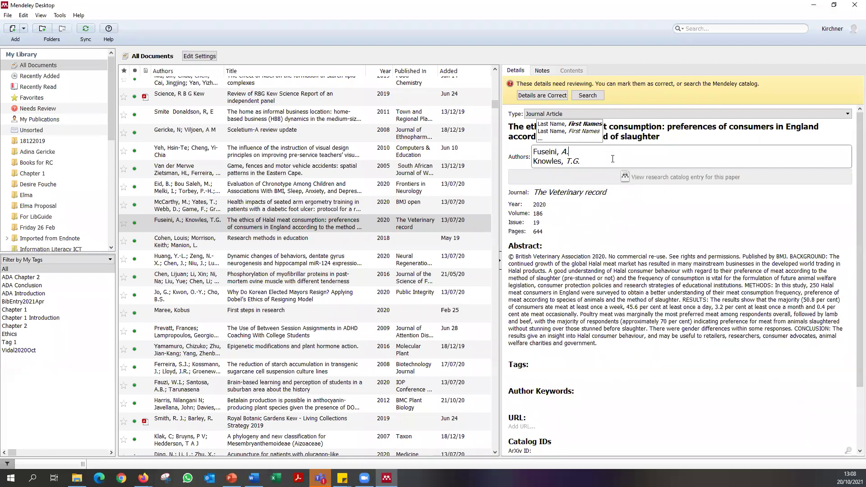
# Change the second author's initials from 'T. G.' to 'T.G.' and commit the author list.
pyautogui.click(587, 151)
pyautogui.moveTo(534, 151); pyautogui.dragTo(539, 152)
pyautogui.click(611, 153)
pyautogui.click(589, 162)
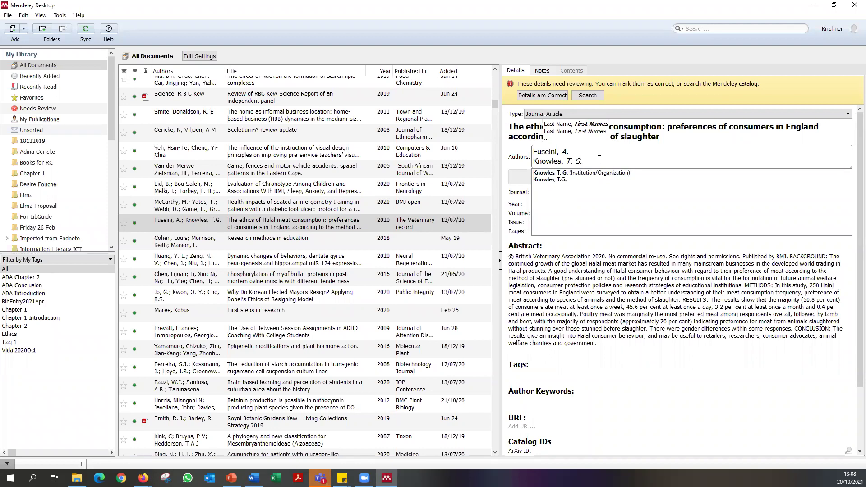
pyautogui.press('BackSpace')
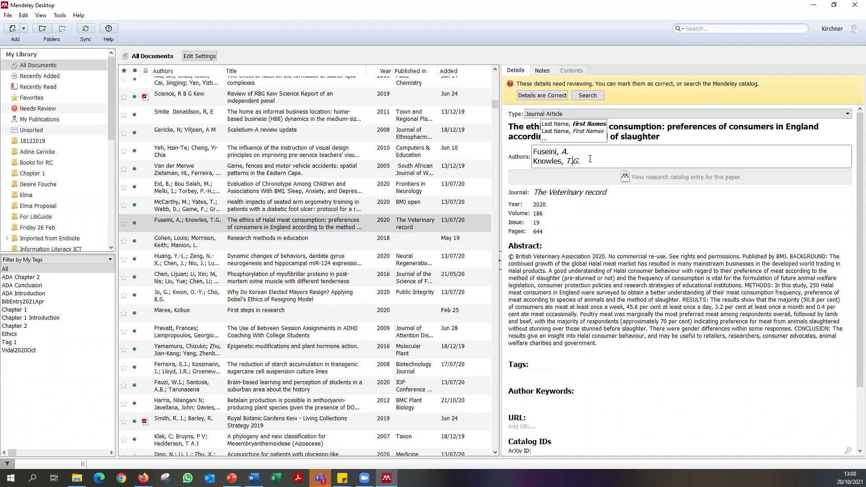
pyautogui.click(33, 270)
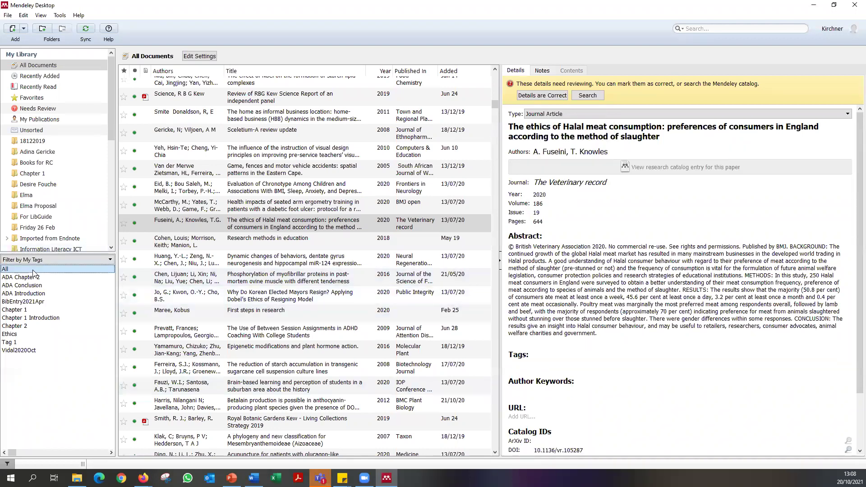
# Filter the library by Authors, compare one author's two spellings, then clear the filter.
pyautogui.click(44, 260)
pyautogui.click(44, 274)
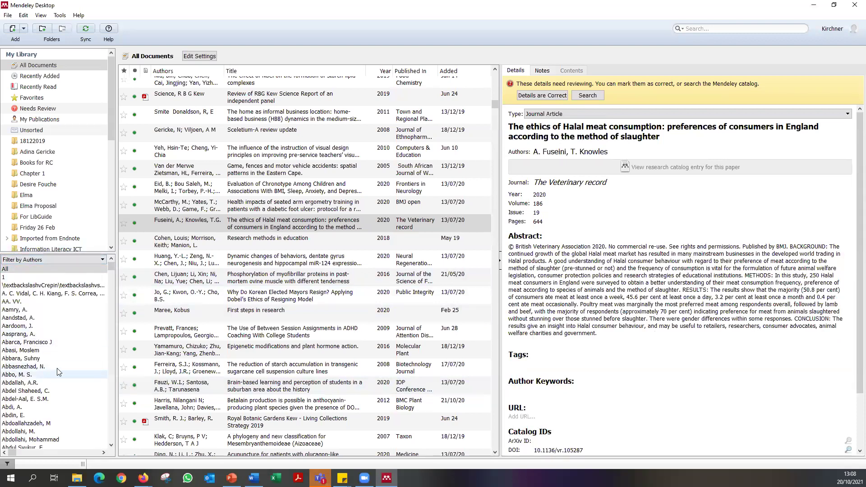
pyautogui.scroll(-5, 72, 373)
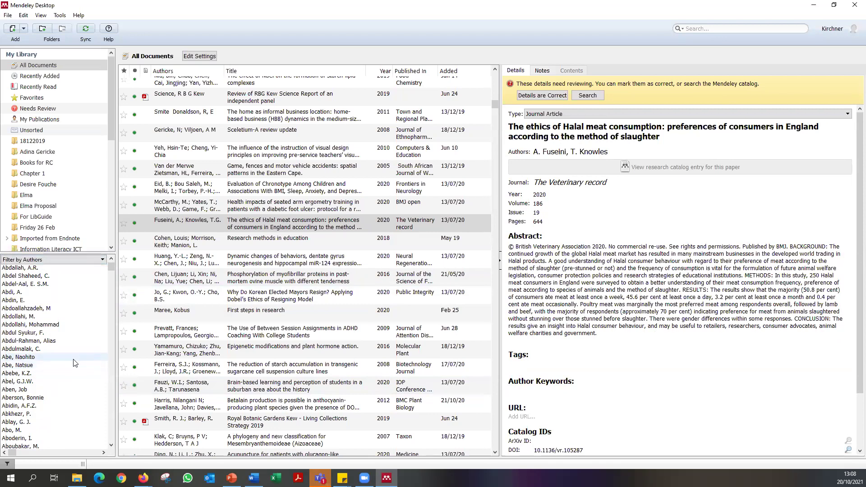
pyautogui.click(77, 316)
pyautogui.click(70, 325)
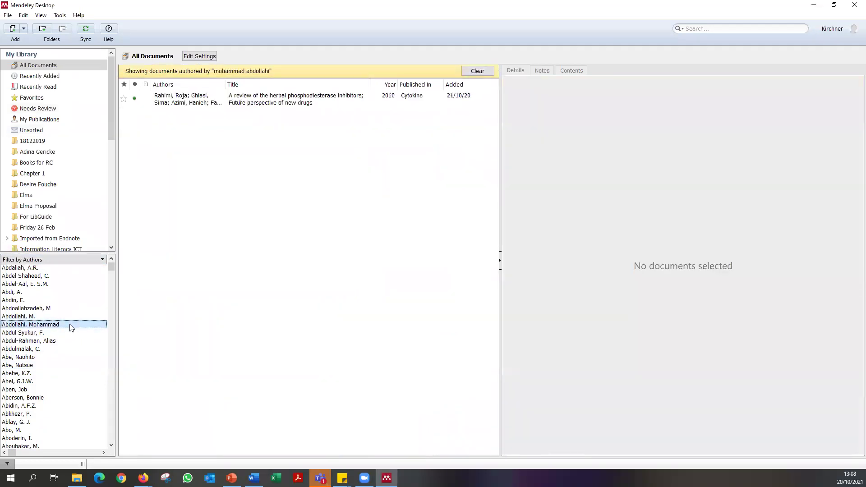
pyautogui.click(71, 318)
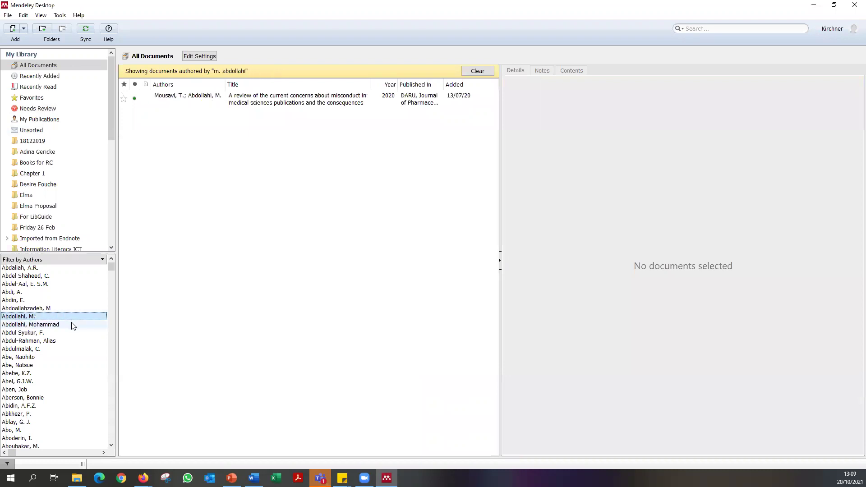
pyautogui.click(73, 325)
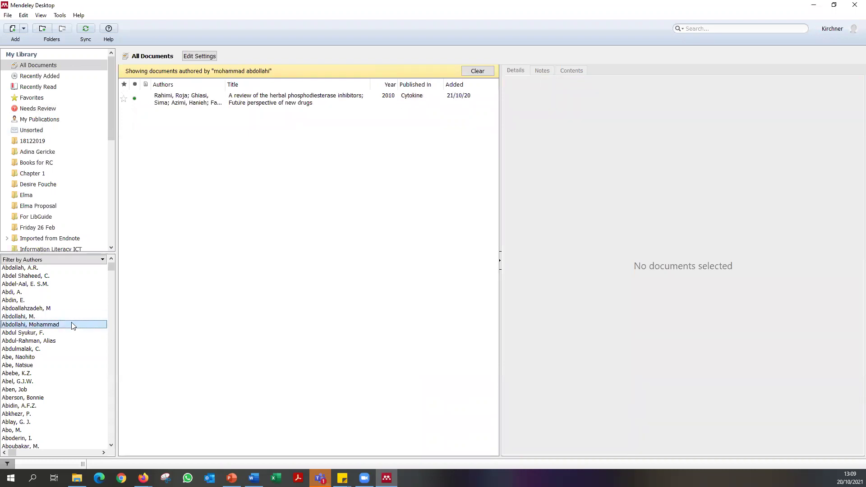
pyautogui.click(74, 317)
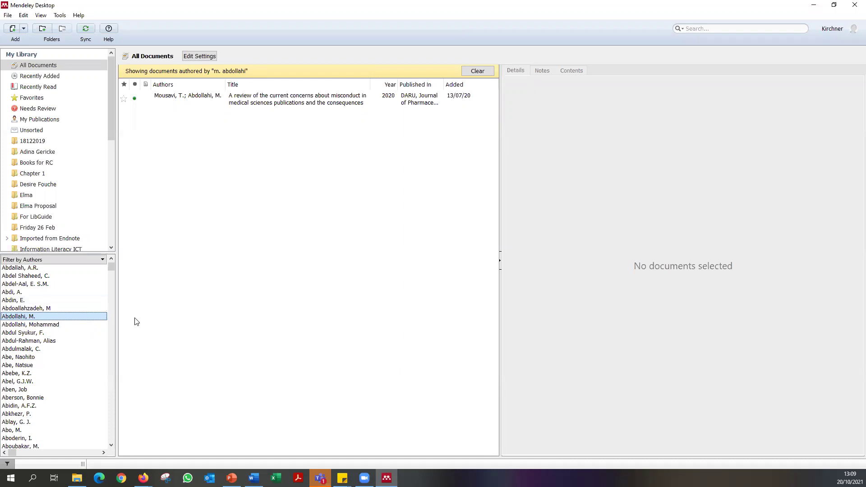
pyautogui.click(478, 71)
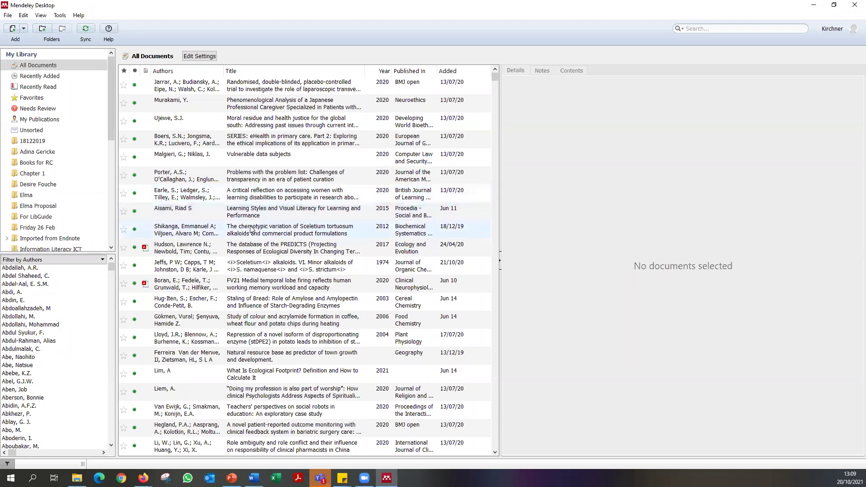
pyautogui.click(65, 16)
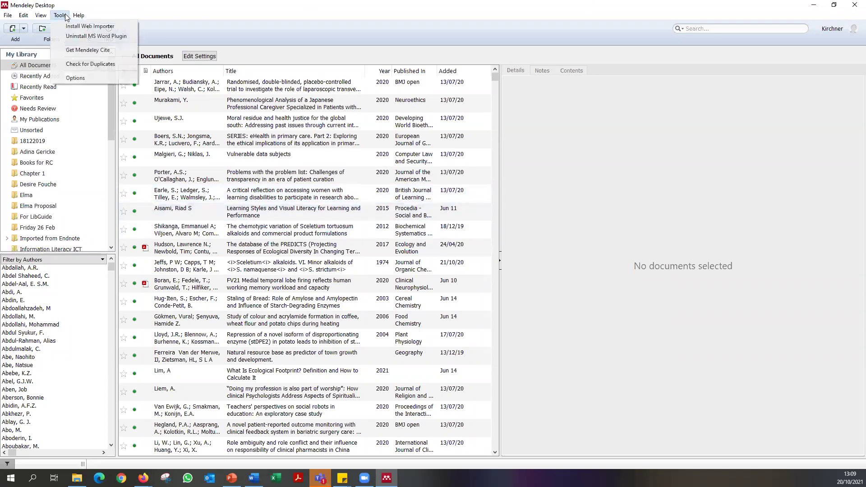
# Run Check for Duplicates and merge the CITES Timber duplicate set.
pyautogui.click(86, 68)
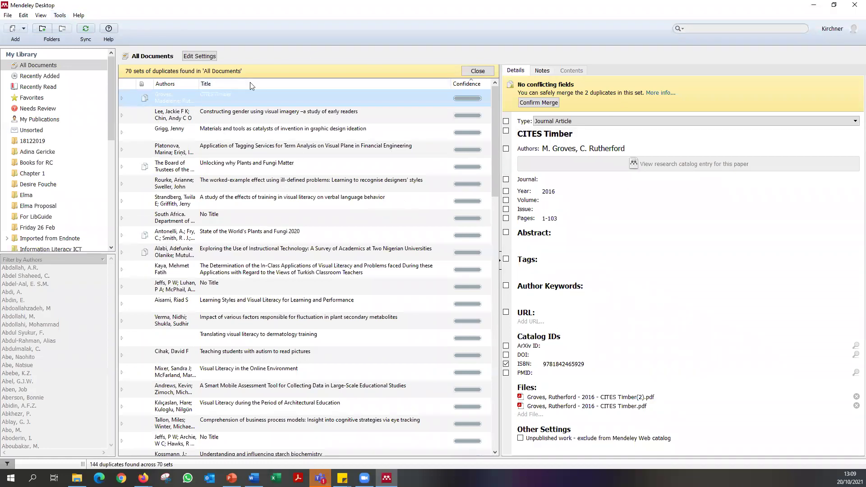
pyautogui.click(268, 116)
pyautogui.click(261, 169)
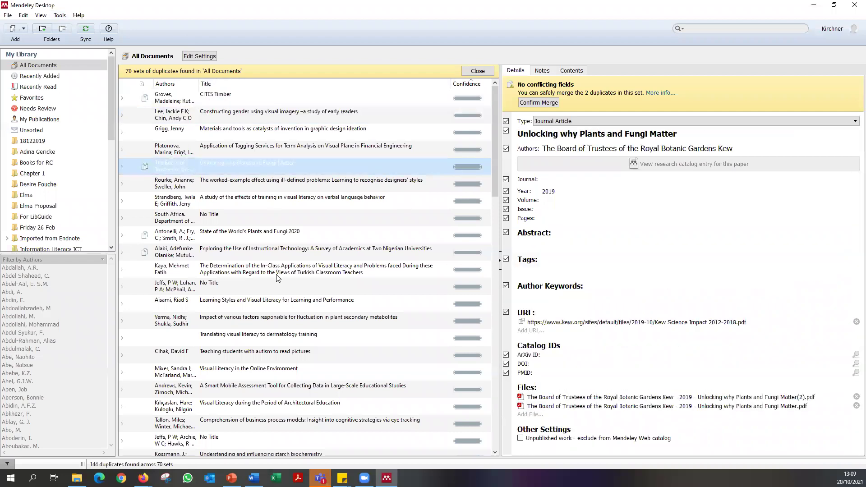
pyautogui.click(251, 115)
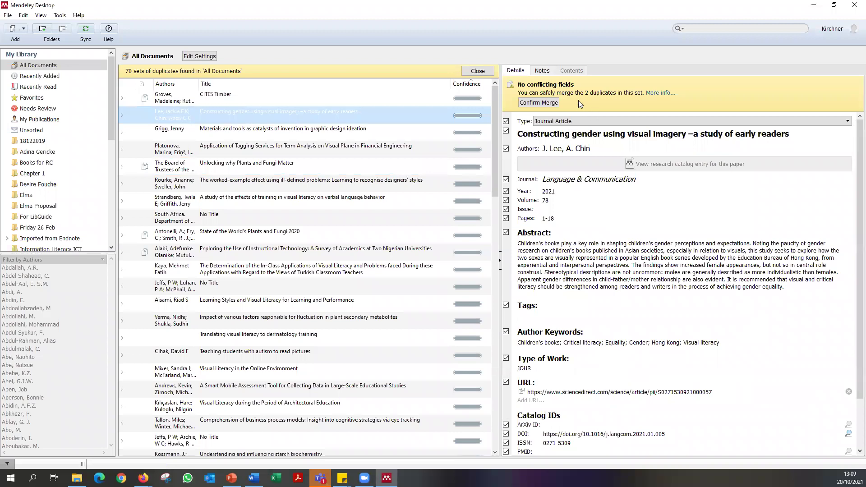
pyautogui.click(295, 99)
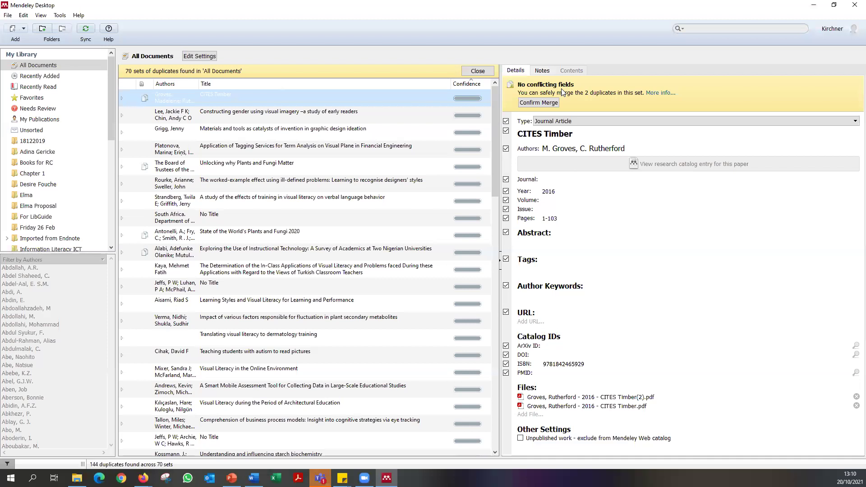
pyautogui.click(555, 103)
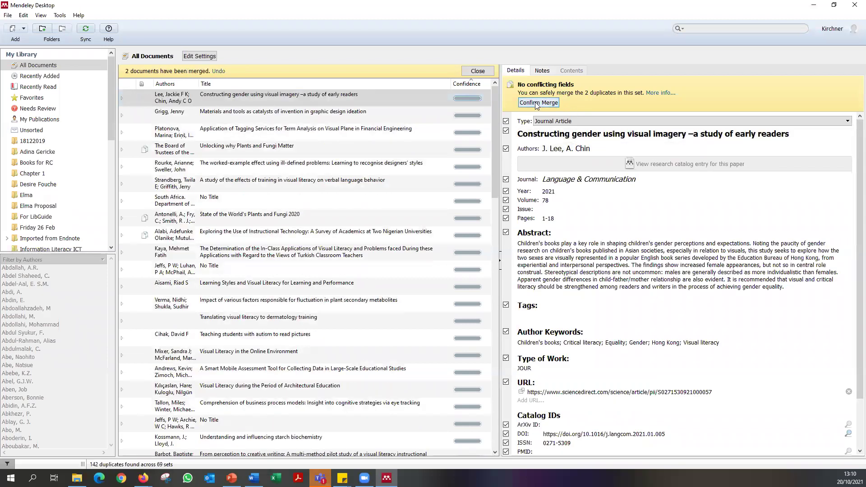
# Merge several more duplicate sets, undo the last, and merge the Plants and Fungi 2020 set.
pyautogui.click(536, 103)
pyautogui.click(536, 103)
pyautogui.click(536, 103)
pyautogui.click(536, 103)
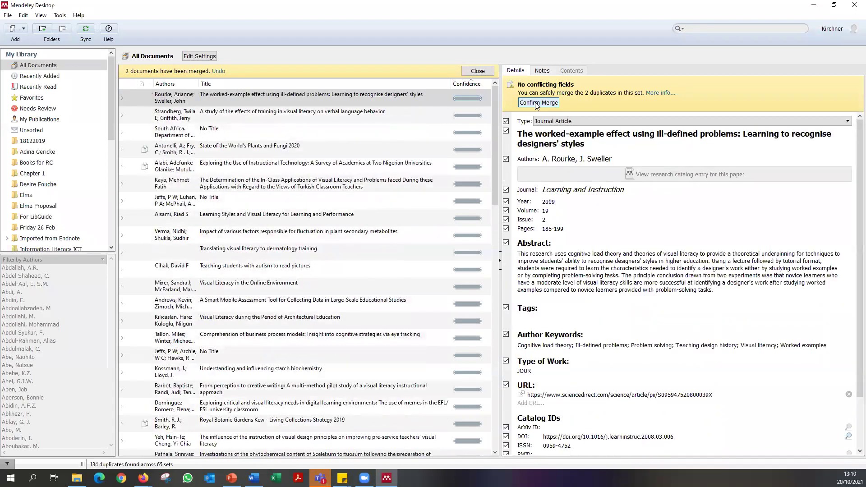
pyautogui.click(536, 103)
pyautogui.click(536, 103)
pyautogui.click(536, 103)
pyautogui.hotkey('ctrl', 'z')
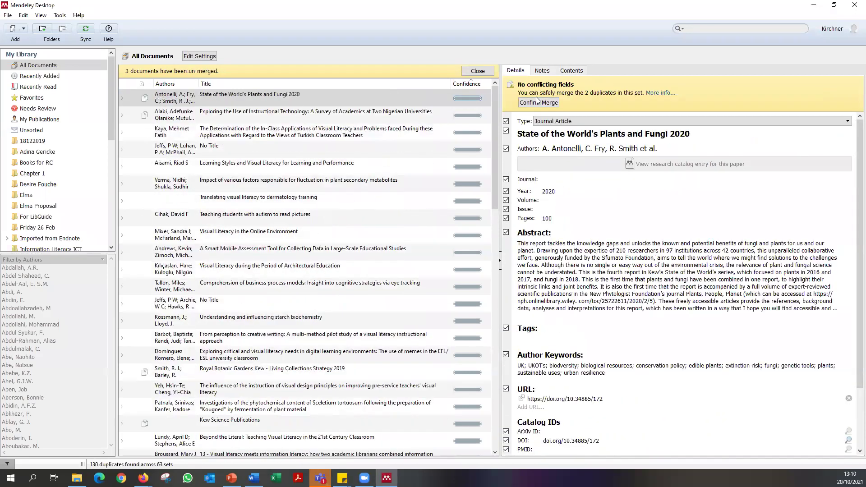
pyautogui.click(553, 105)
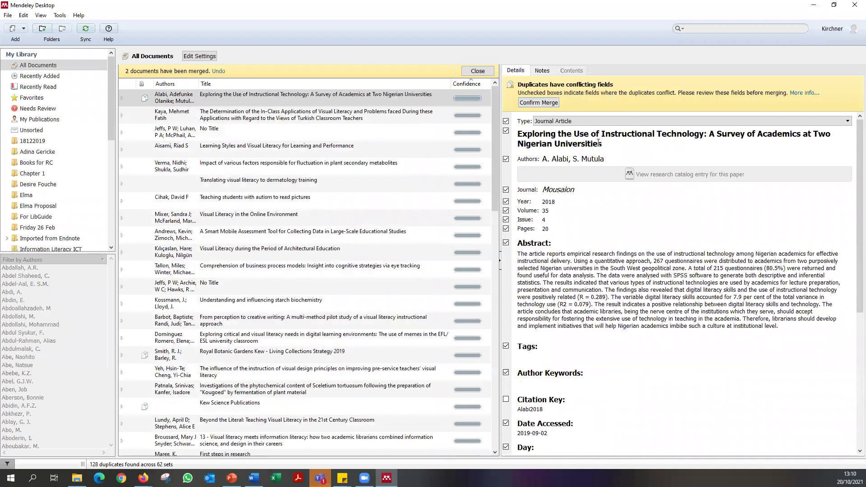
pyautogui.scroll(-8, 630, 383)
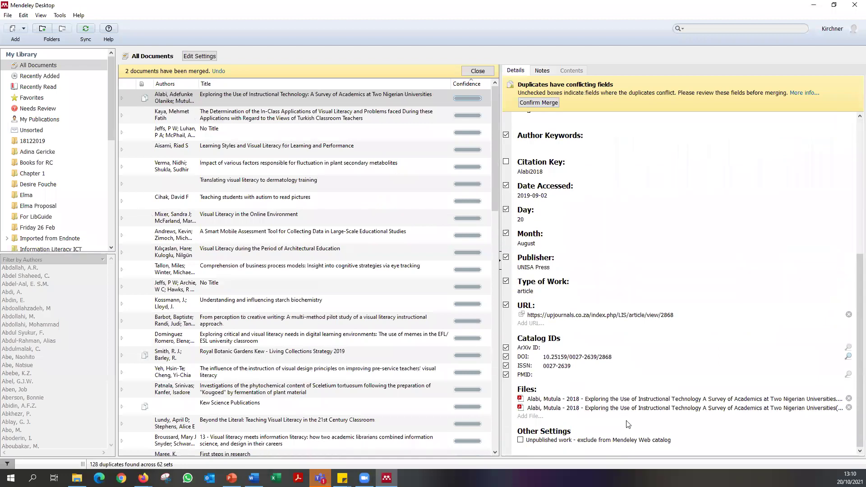
pyautogui.scroll(5, 627, 425)
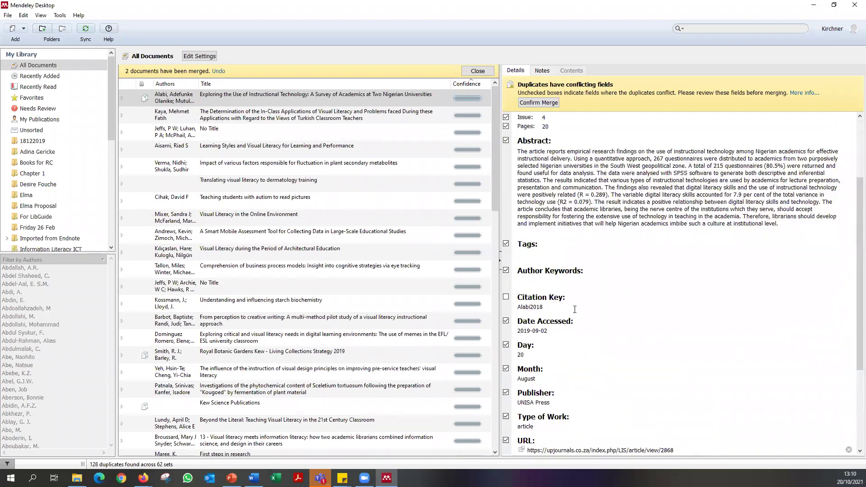
pyautogui.scroll(3, 575, 310)
pyautogui.scroll(-3, 576, 311)
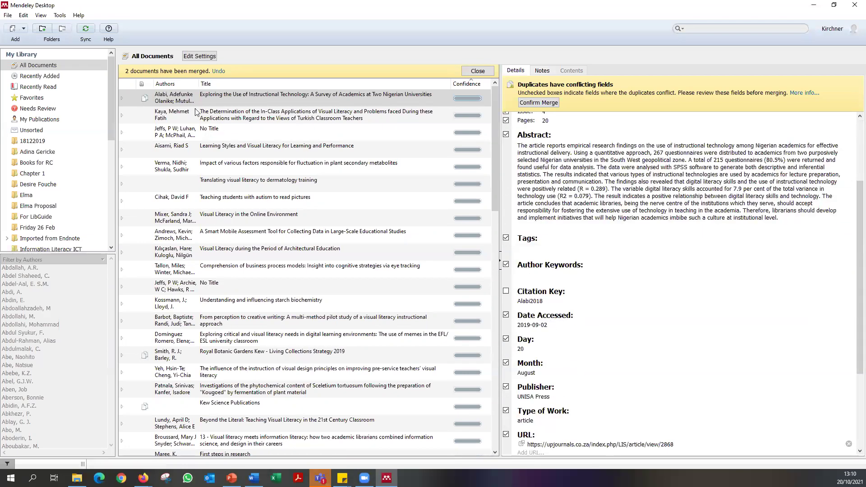
# Compare the two Alabi instructional technology copies, merge them, and close the duplicates view.
pyautogui.click(191, 95)
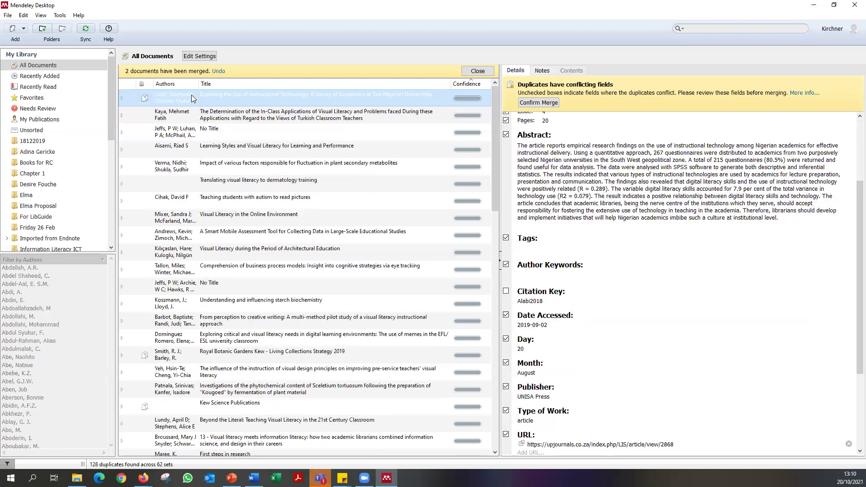
pyautogui.click(236, 115)
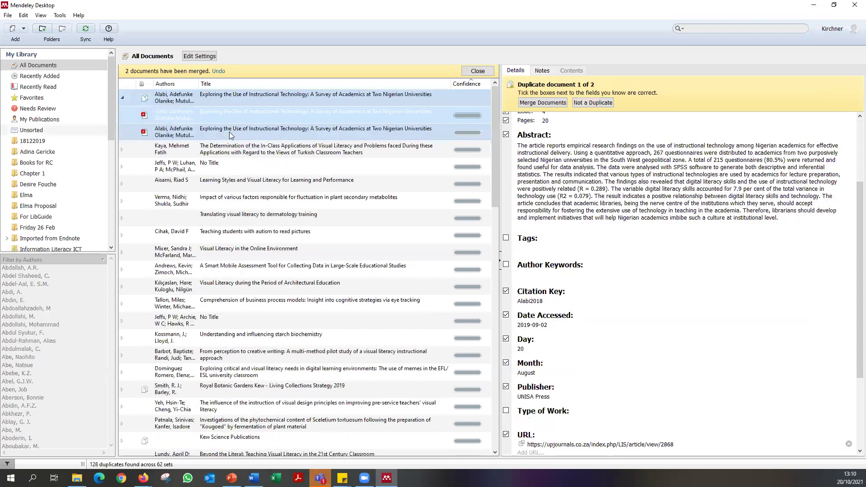
pyautogui.click(220, 95)
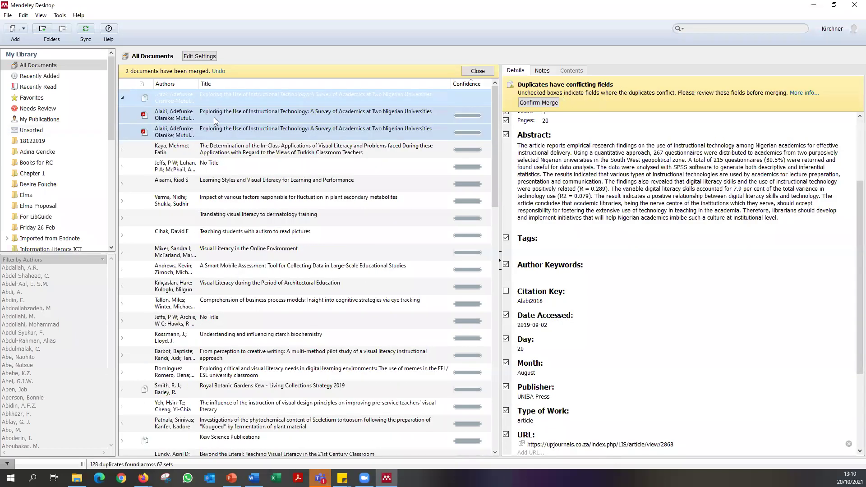
pyautogui.click(214, 116)
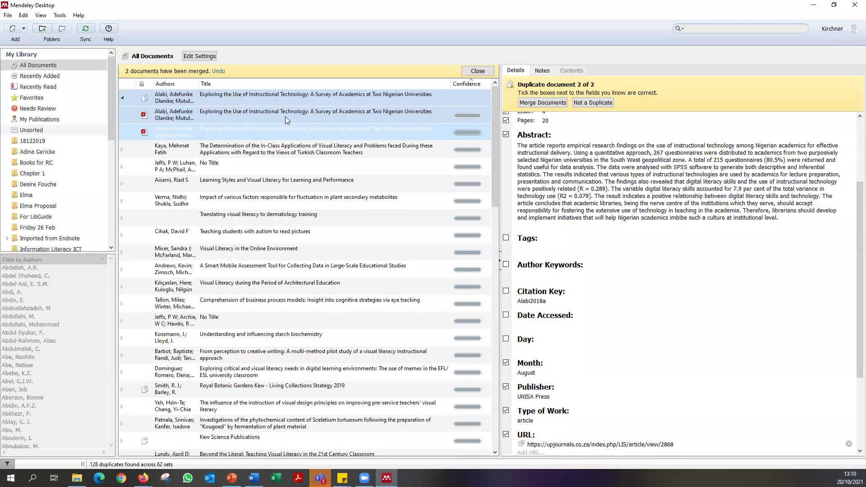
pyautogui.click(291, 98)
pyautogui.click(297, 117)
pyautogui.click(301, 97)
pyautogui.click(541, 103)
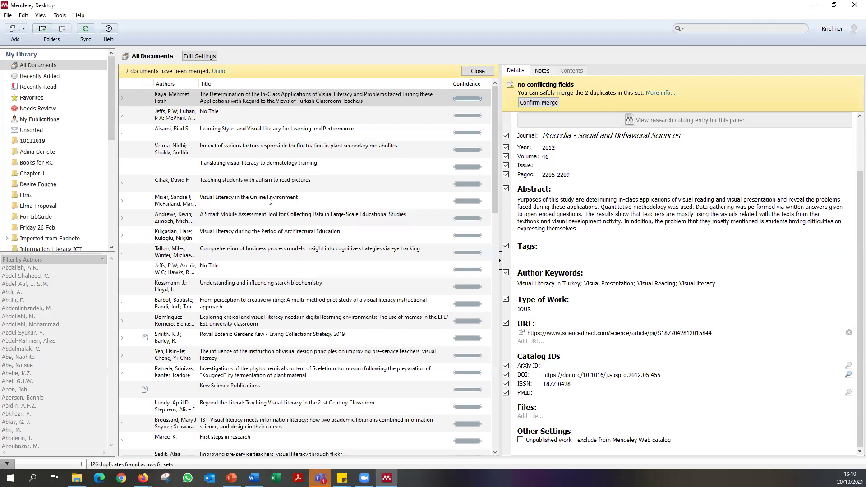
pyautogui.scroll(-6, 268, 201)
pyautogui.scroll(6, 262, 195)
pyautogui.click(478, 72)
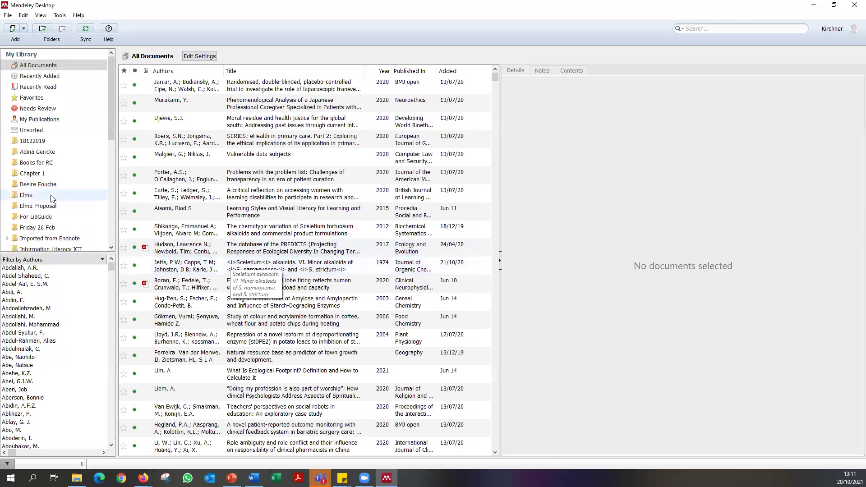
# Delete the moral residue paper and drag Vulnerable data subjects into the Trash.
pyautogui.scroll(-10, 75, 175)
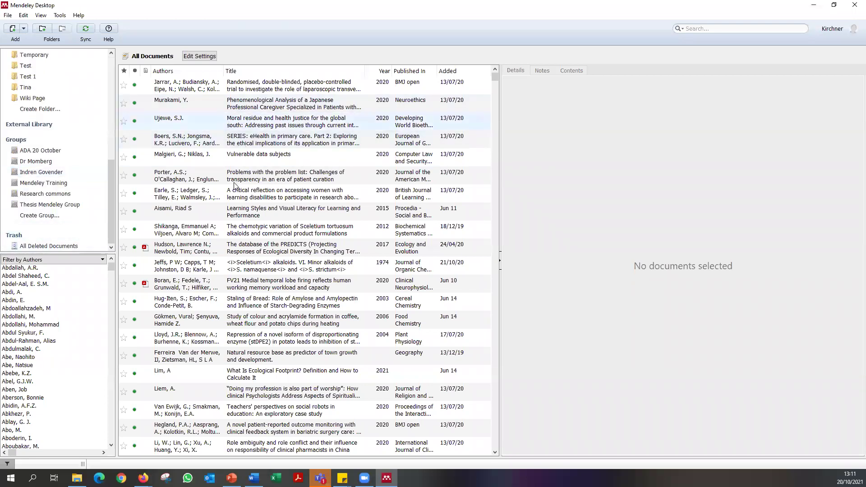
pyautogui.click(205, 124)
pyautogui.press('Delete')
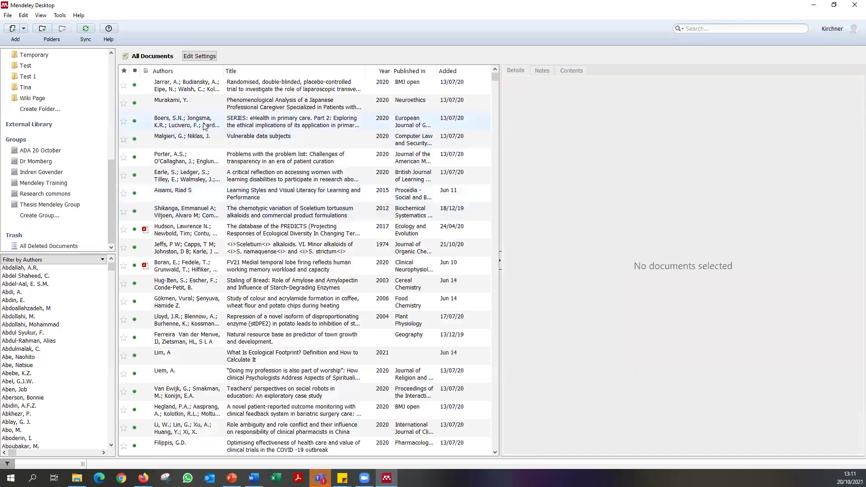
pyautogui.click(242, 141)
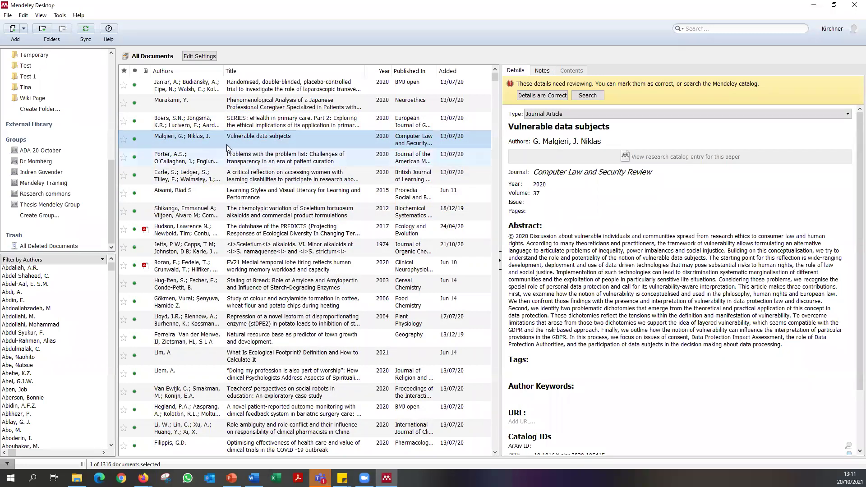
pyautogui.moveTo(239, 140); pyautogui.dragTo(59, 247)
# Check the trash, then return to All Documents and view the Sceletium tortuosum alkaloids article.
pyautogui.click(60, 247)
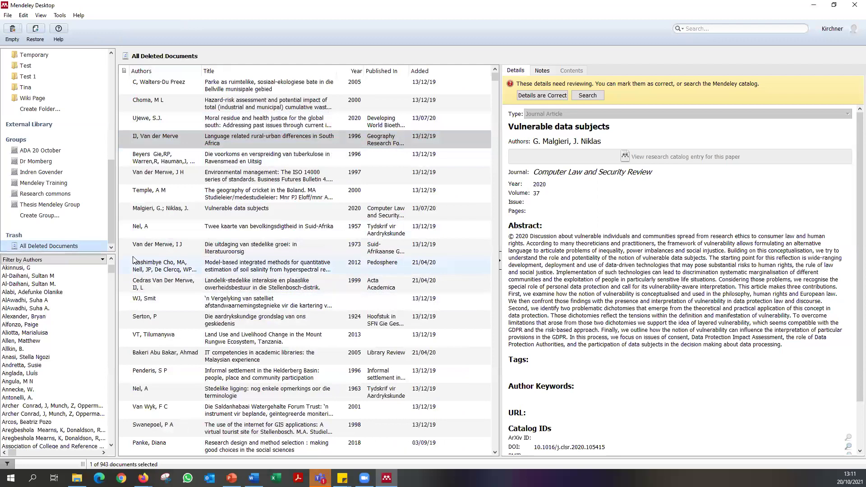
pyautogui.rightClick(31, 251)
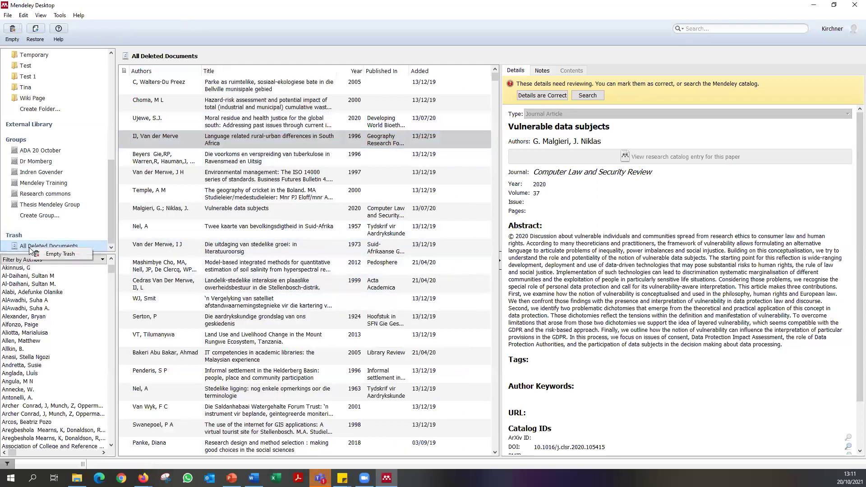
pyautogui.click(44, 204)
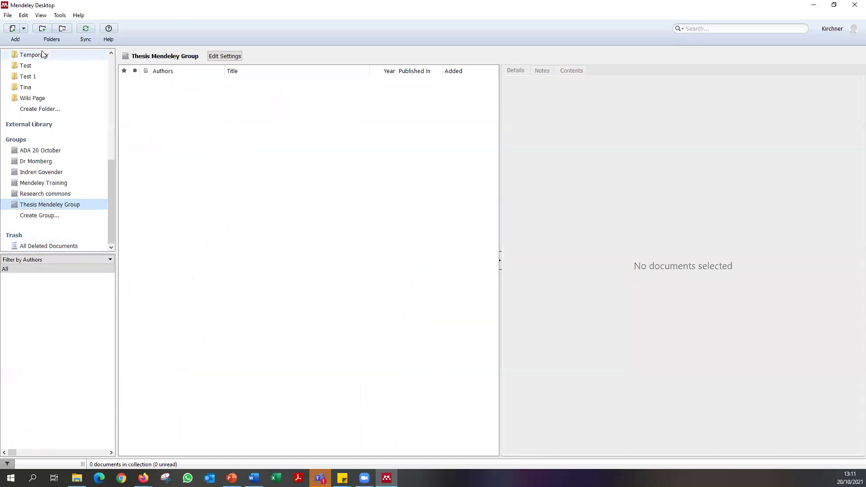
pyautogui.scroll(8, 53, 101)
pyautogui.click(49, 66)
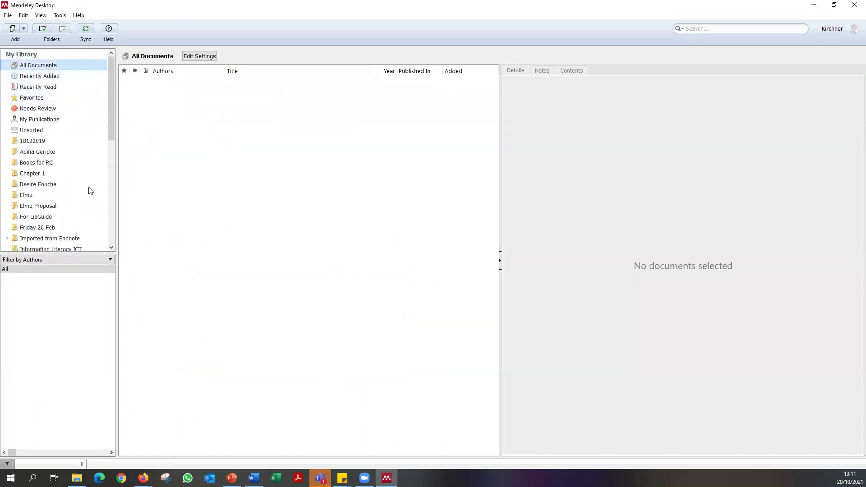
pyautogui.scroll(-5, 88, 190)
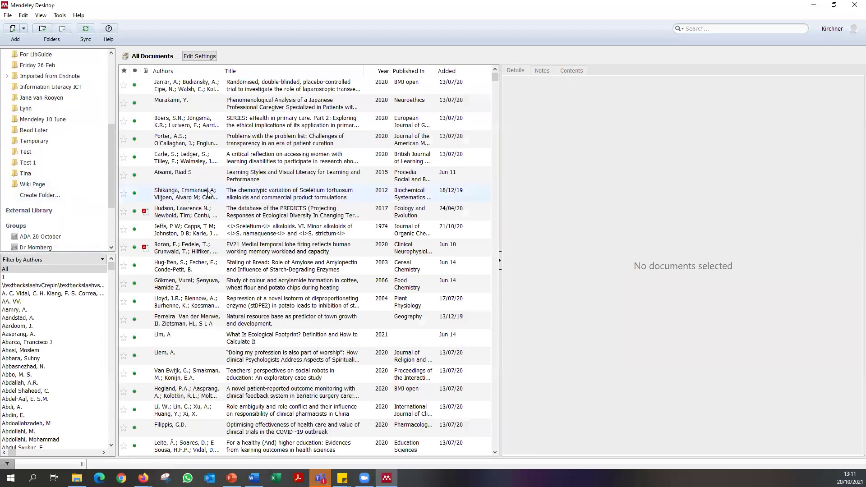
pyautogui.click(208, 193)
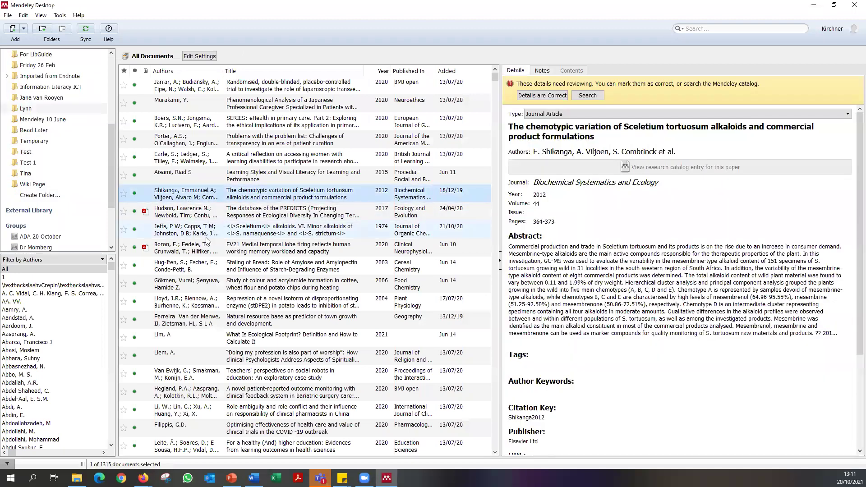
pyautogui.scroll(5, 57, 135)
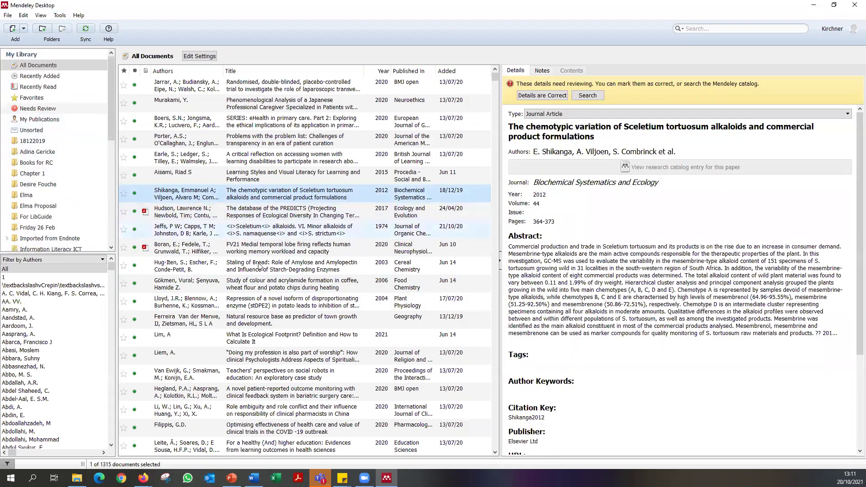
pyautogui.scroll(-3, 52, 183)
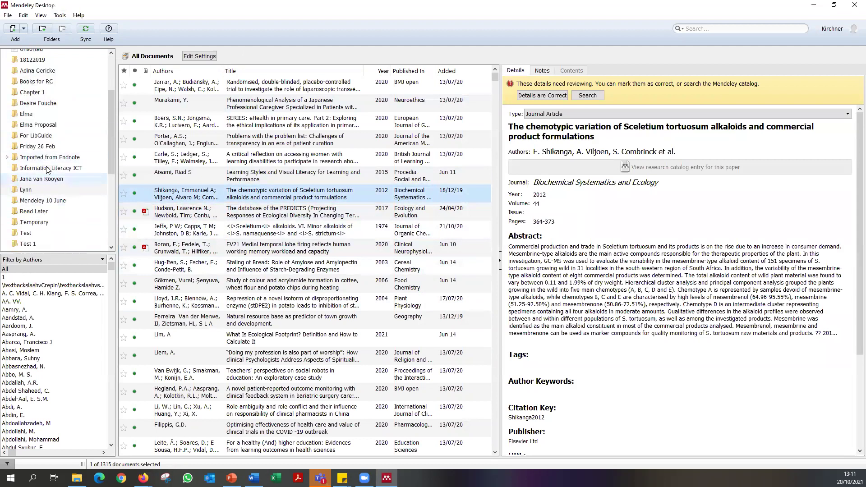
pyautogui.scroll(-6, 47, 169)
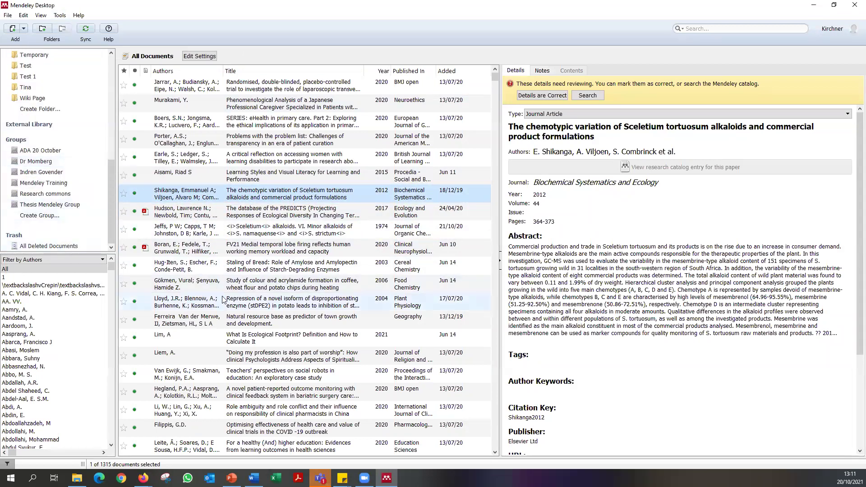
# Copy five selected papers, including the research ethics reply, into the ADA 20 October group.
pyautogui.keyDown('ctrl'); pyautogui.click(221, 108); pyautogui.keyUp('ctrl')
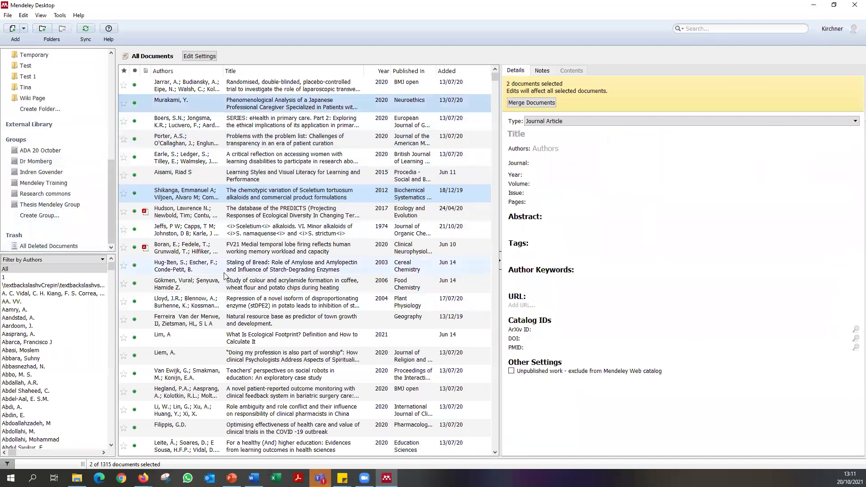
pyautogui.keyDown('ctrl'); pyautogui.click(226, 301); pyautogui.keyUp('ctrl')
pyautogui.keyDown('ctrl'); pyautogui.click(213, 408); pyautogui.keyUp('ctrl')
pyautogui.scroll(-7, 281, 370)
pyautogui.keyDown('ctrl'); pyautogui.click(225, 374); pyautogui.keyUp('ctrl')
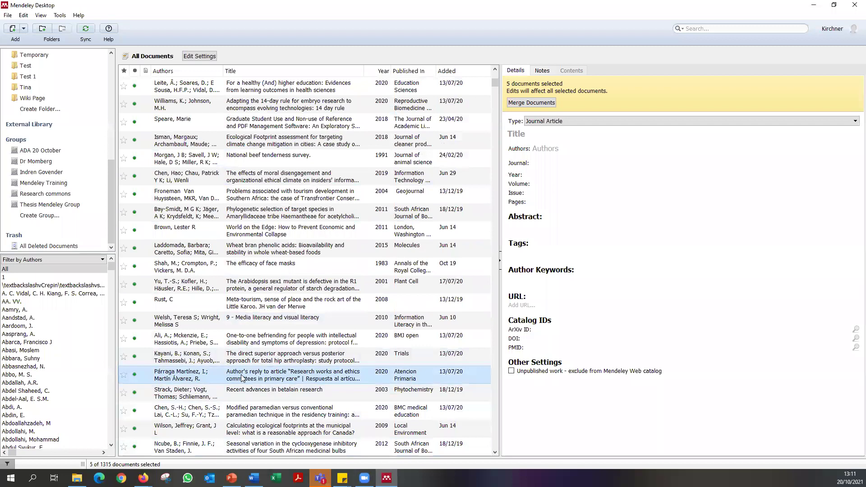
pyautogui.moveTo(228, 368); pyautogui.dragTo(37, 152)
# Check the papers in the ADA 20 October group, then go back to All Documents.
pyautogui.click(38, 152)
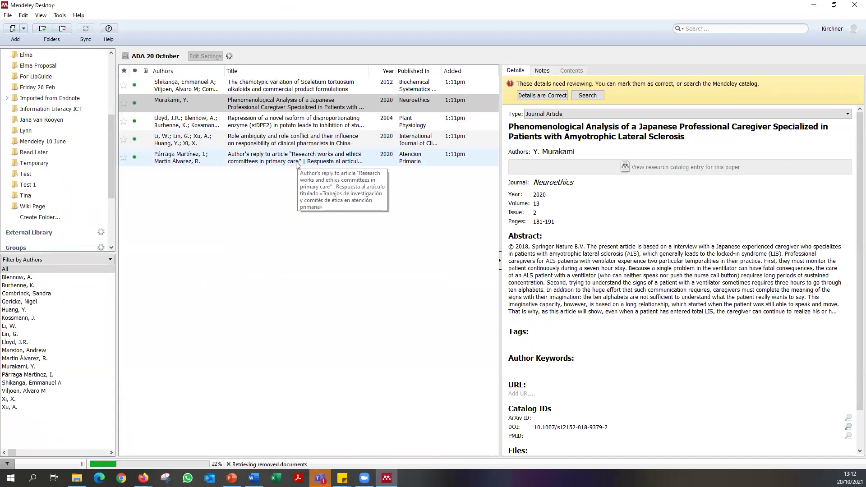
pyautogui.click(167, 104)
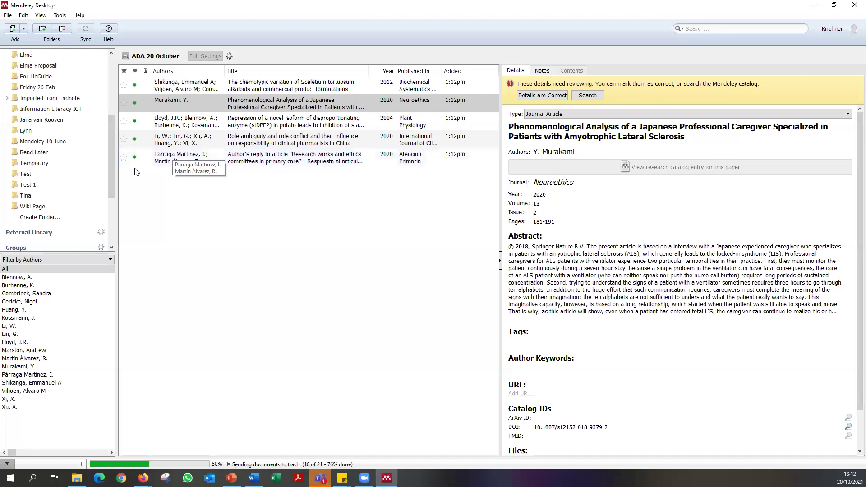
pyautogui.moveTo(109, 136); pyautogui.dragTo(110, 74)
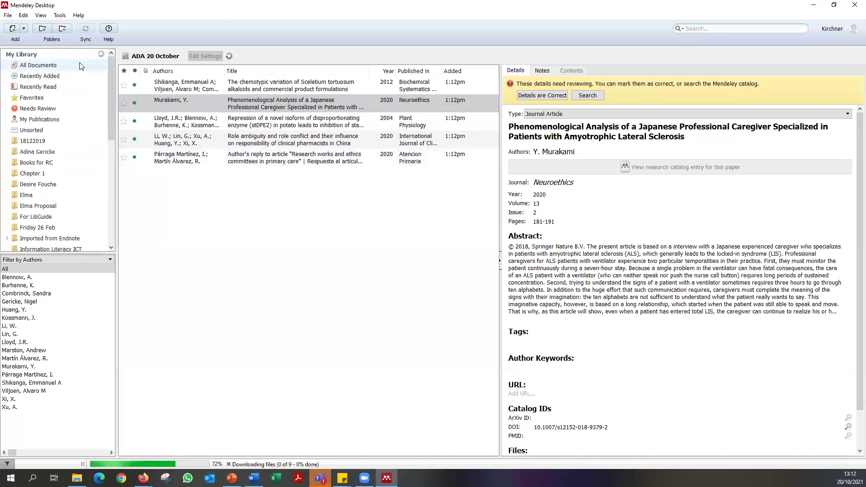
pyautogui.moveTo(111, 68); pyautogui.dragTo(107, 196)
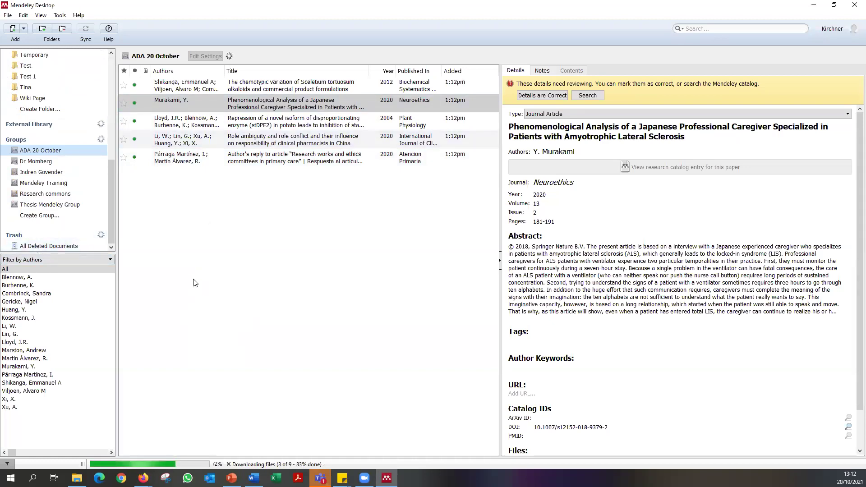
pyautogui.click(62, 17)
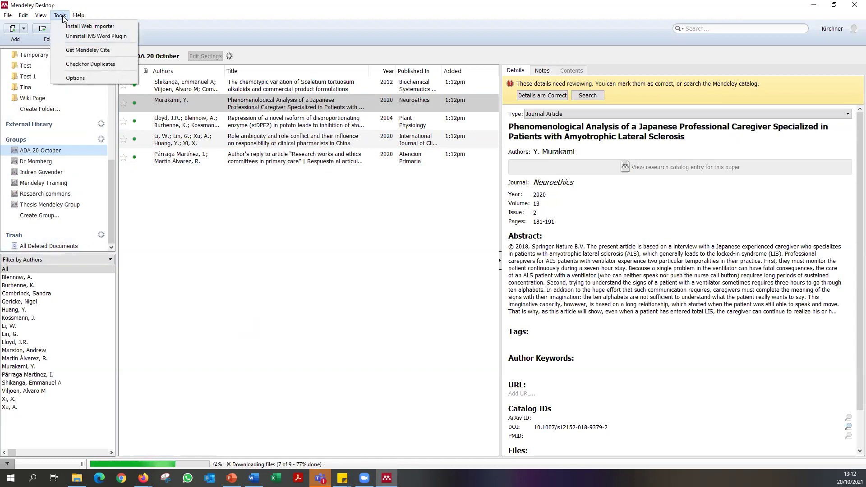
pyautogui.click(28, 106)
pyautogui.scroll(10, 28, 99)
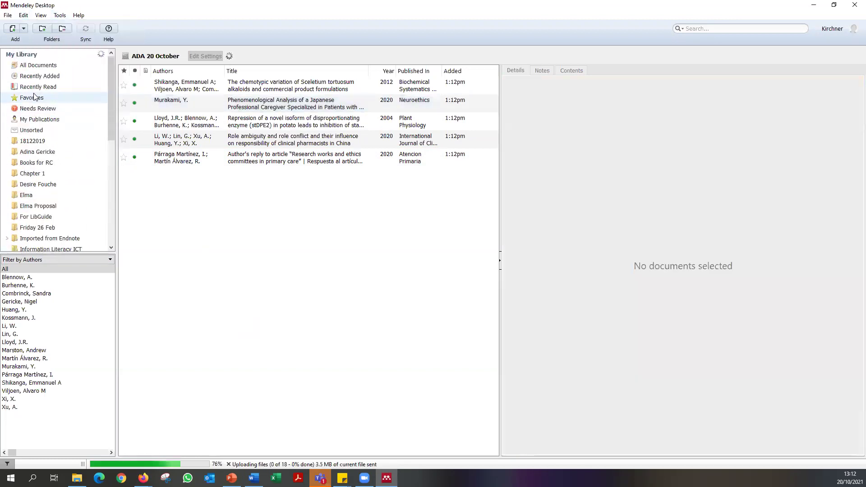
pyautogui.click(33, 65)
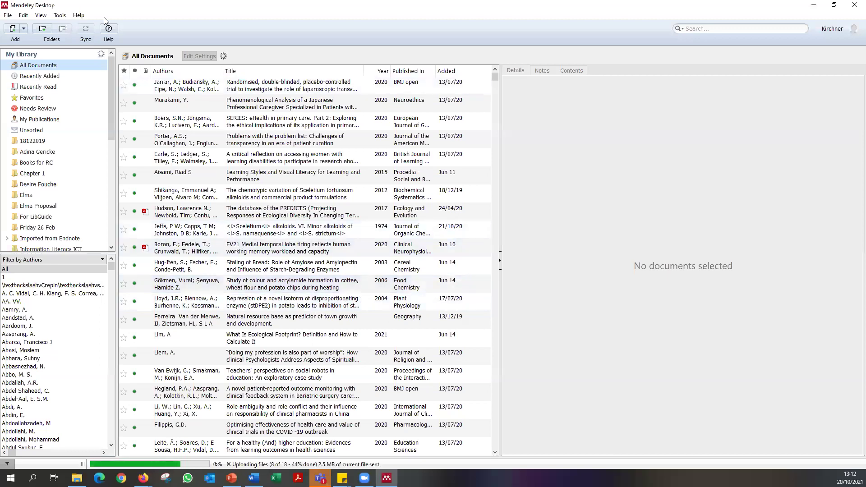
# Start a manually entered reference with type Newspaper Article.
pyautogui.click(25, 28)
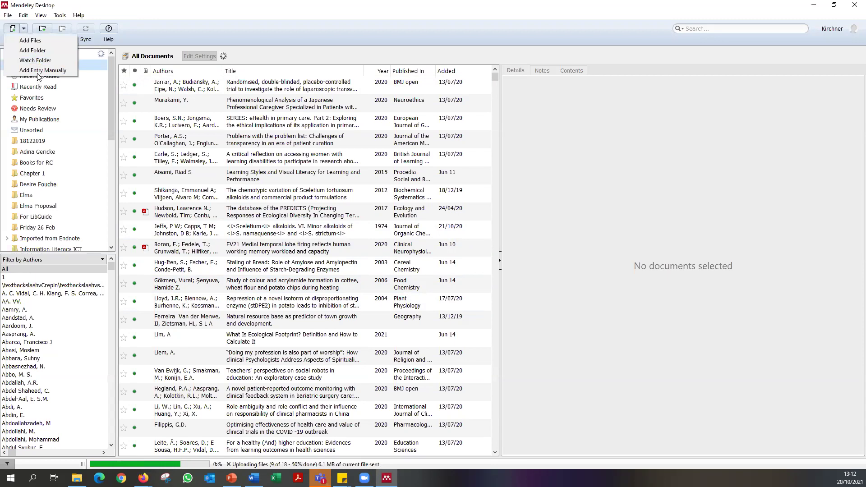
pyautogui.click(27, 73)
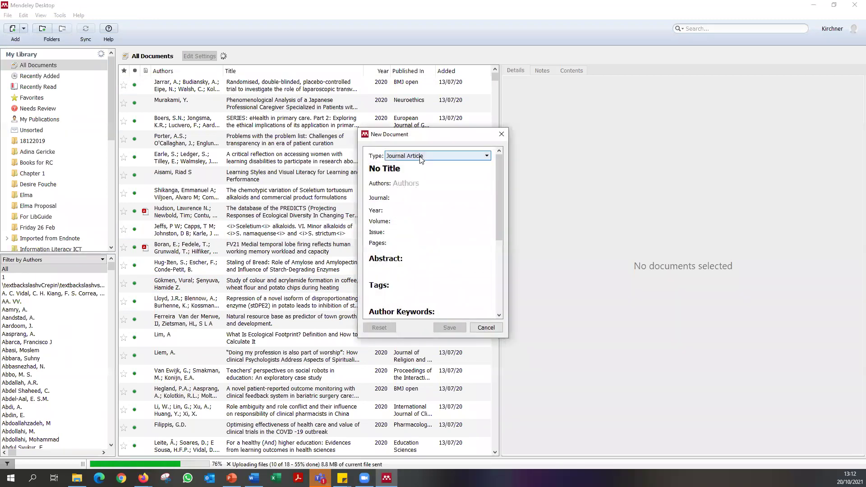
pyautogui.click(430, 155)
pyautogui.scroll(-3, 437, 215)
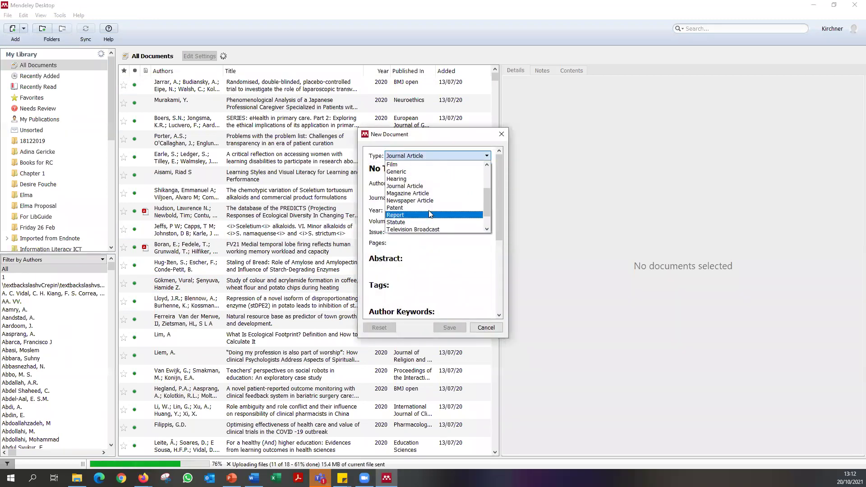
pyautogui.click(422, 200)
# Enter the author's name, publication The Conversation and year 2021.
pyautogui.click(420, 184)
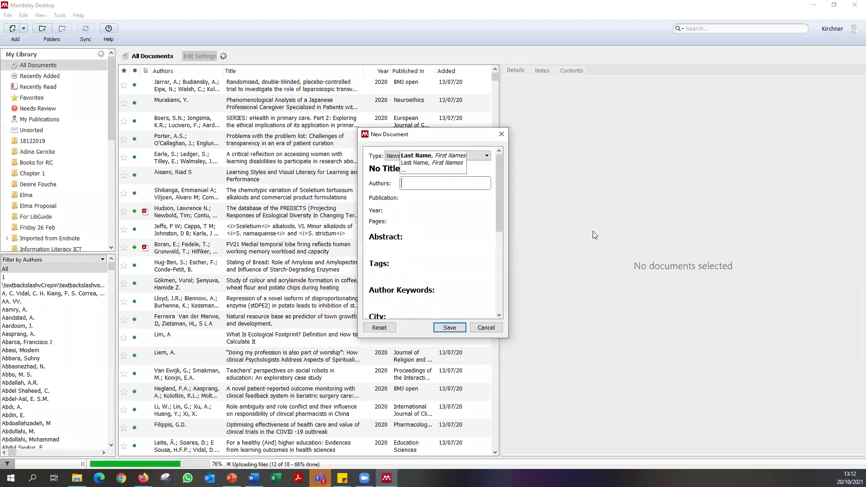
pyautogui.write('Va')
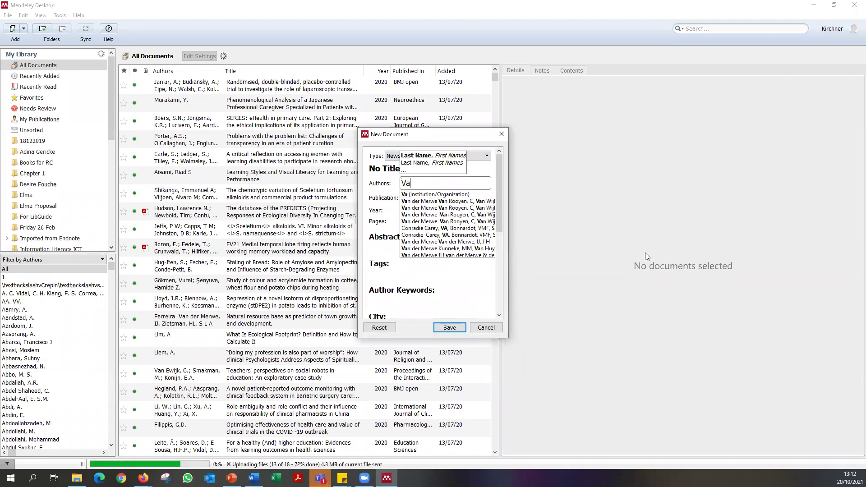
pyautogui.write('n Deventer,K')
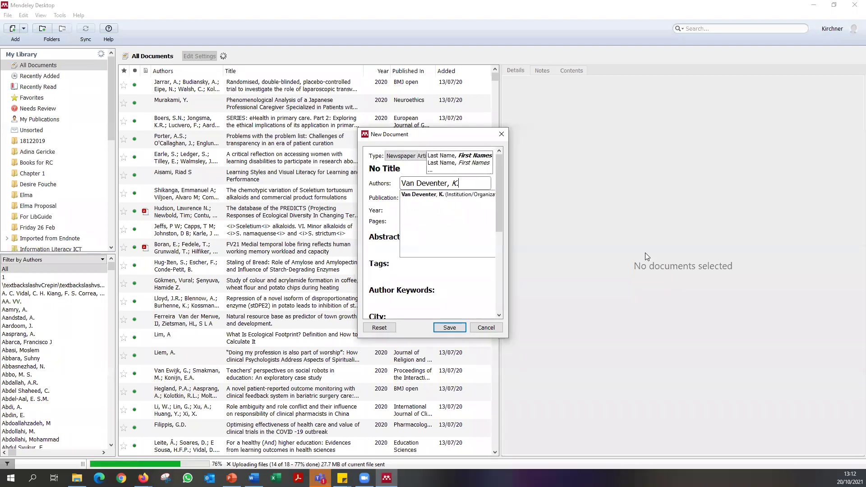
pyautogui.press('Tab')
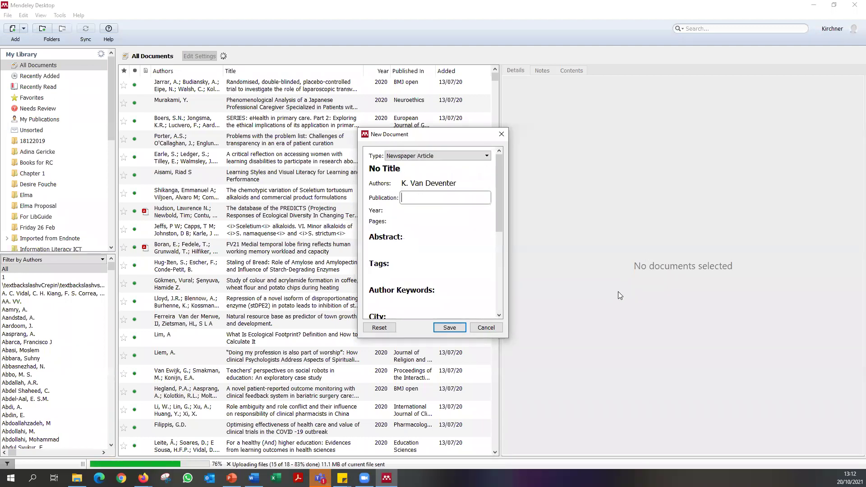
pyautogui.write('The C')
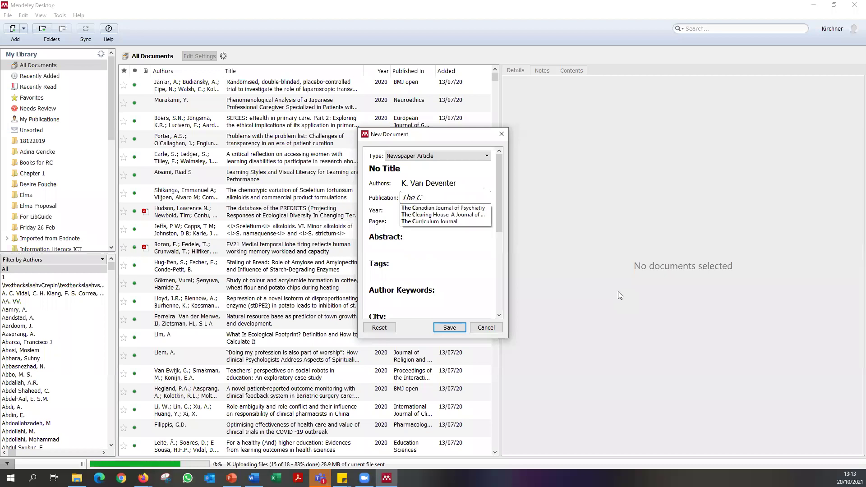
pyautogui.write('onversation')
pyautogui.press('Tab')
pyautogui.write('2021')
pyautogui.press('Tab')
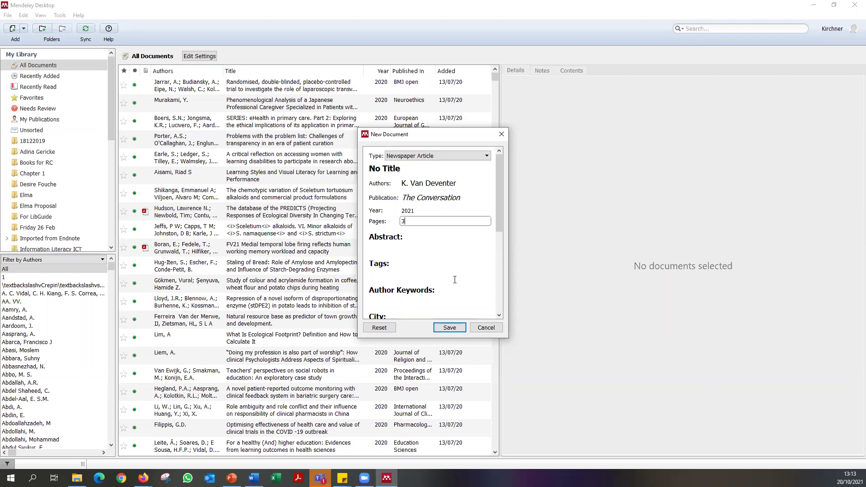
# Trim the publication day to 7, adjust the month field, and save the entry.
pyautogui.scroll(-3, 458, 261)
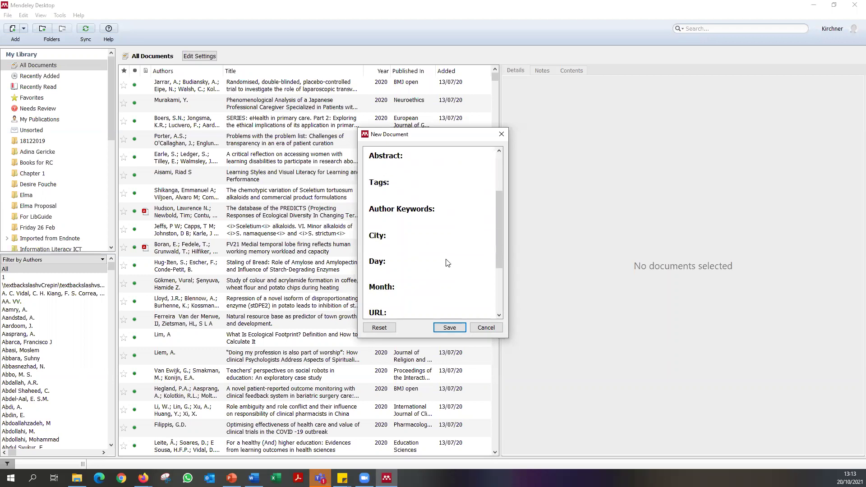
pyautogui.click(410, 269)
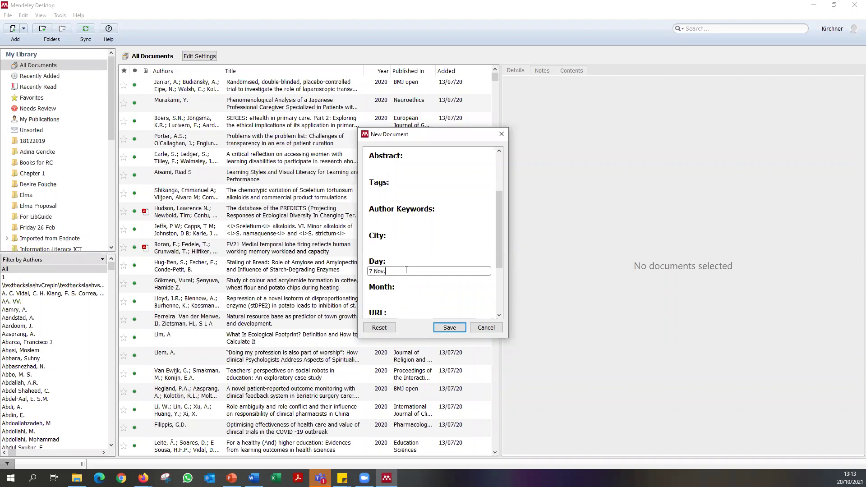
pyautogui.press('BackSpace')
pyautogui.press('BackSpace')
pyautogui.press('BackSpace')
pyautogui.click(389, 296)
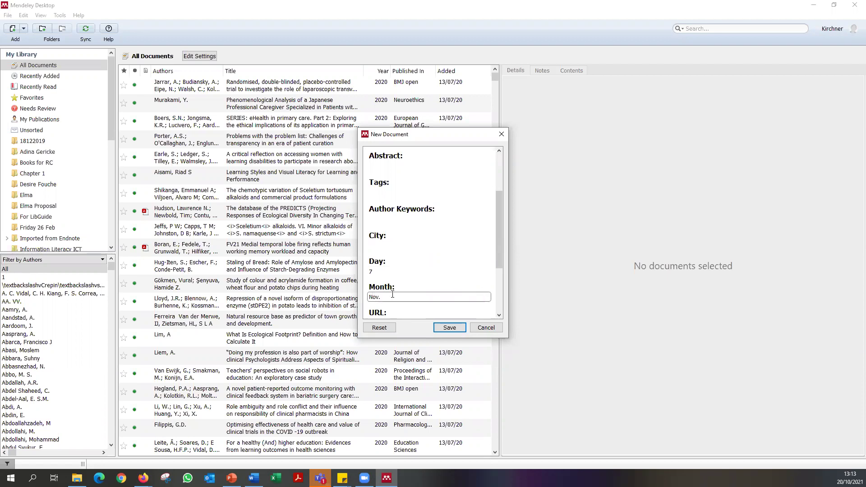
pyautogui.moveTo(386, 299); pyautogui.dragTo(374, 297)
pyautogui.click(421, 300)
pyautogui.scroll(-2, 384, 298)
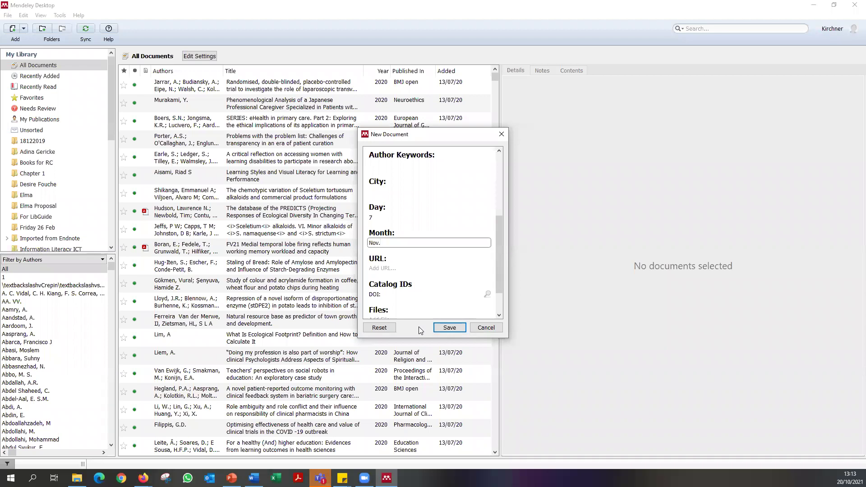
pyautogui.scroll(-1, 451, 289)
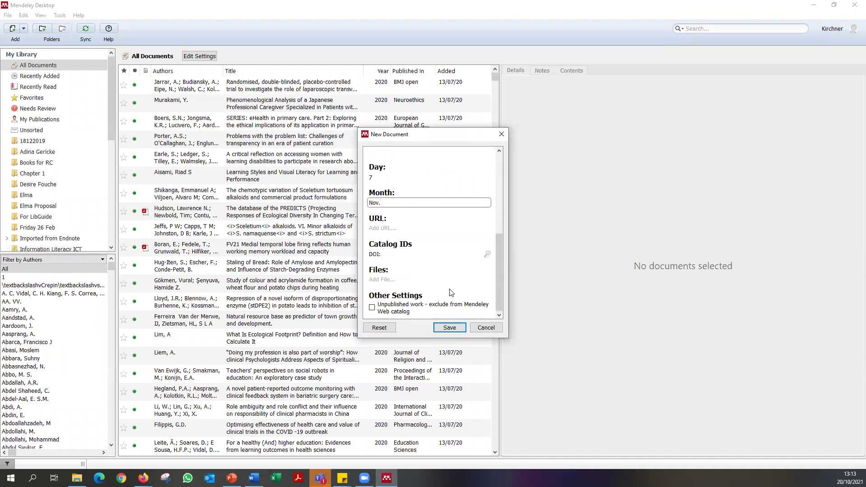
pyautogui.click(450, 328)
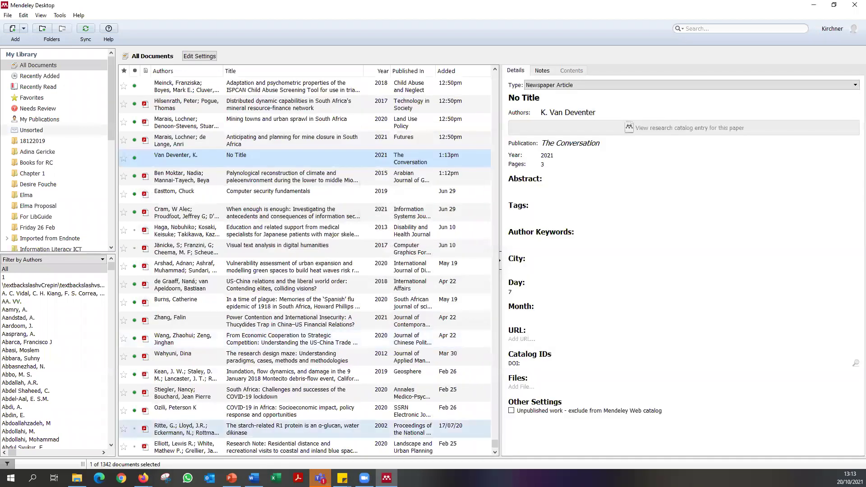
# Bring the Word document back to the front.
pyautogui.moveTo(254, 477)
pyautogui.click(266, 461)
pyautogui.scroll(10, 423, 140)
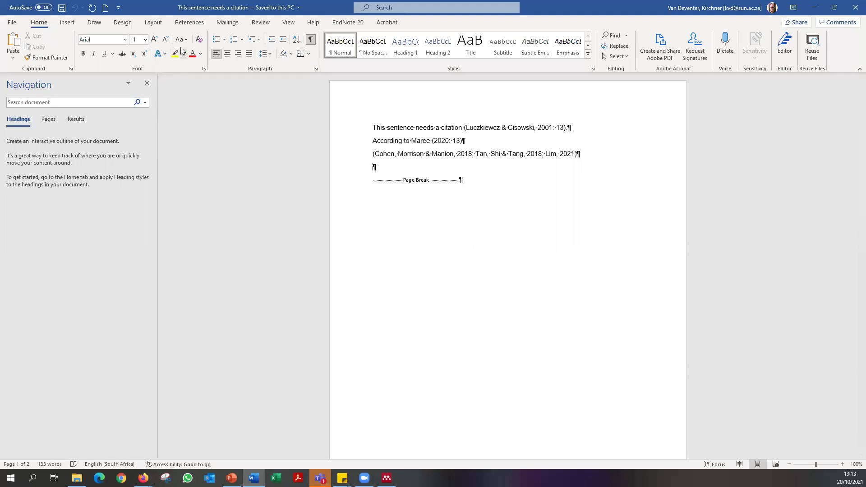
# Insert a Mendeley citation of the untitled 2021 article from The Conversation on the empty line.
pyautogui.click(190, 22)
pyautogui.click(179, 46)
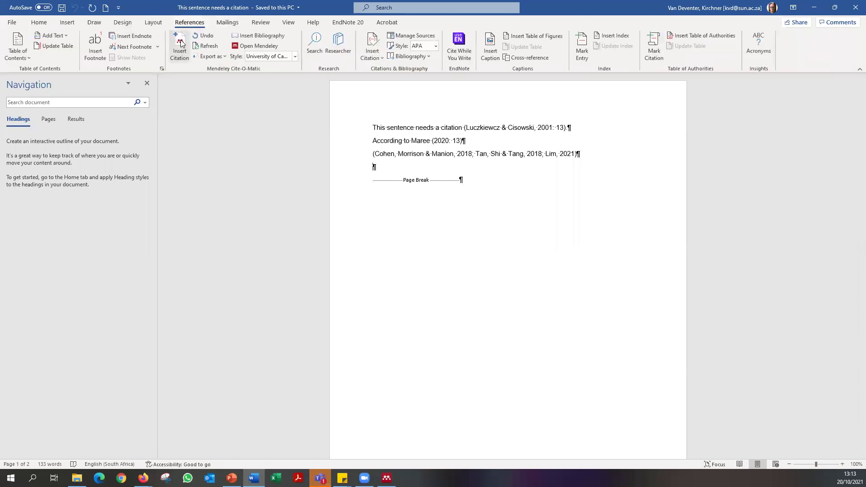
pyautogui.write('deventer')
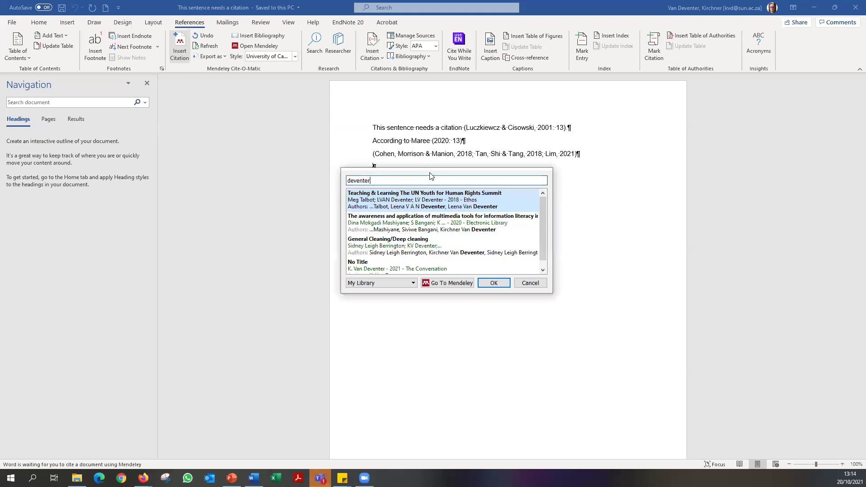
pyautogui.scroll(-1, 423, 258)
pyautogui.click(423, 261)
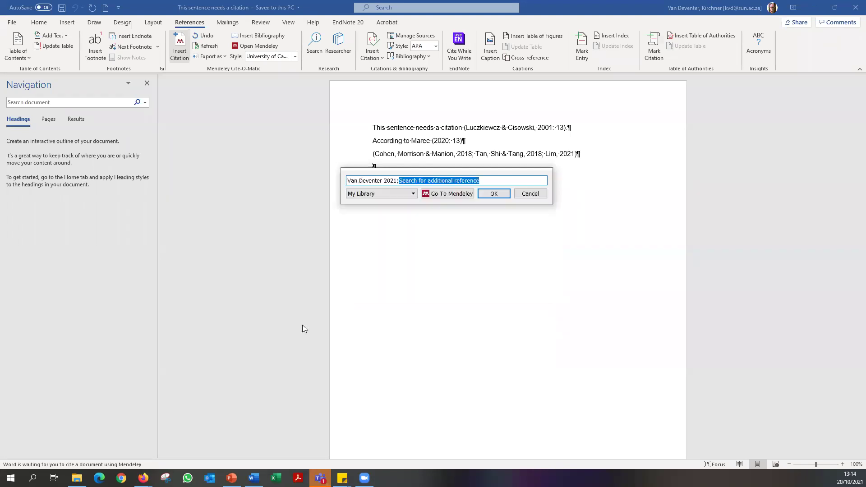
pyautogui.click(494, 193)
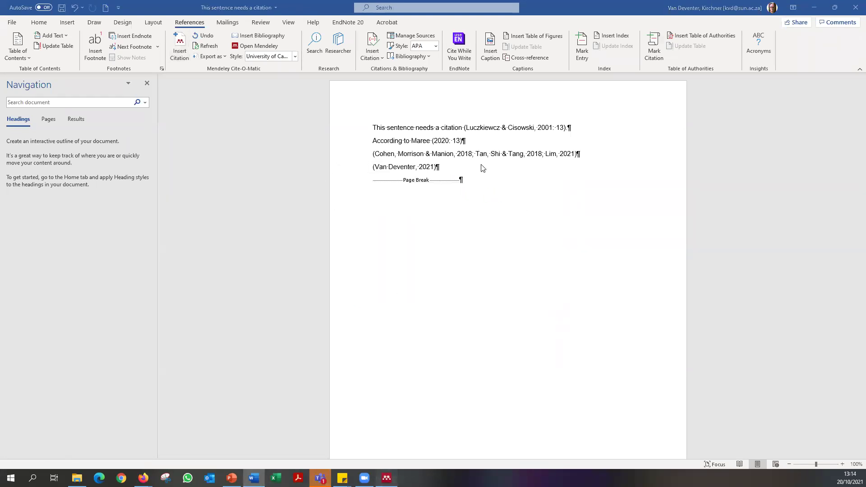
pyautogui.hotkey('alt', 'Tab')
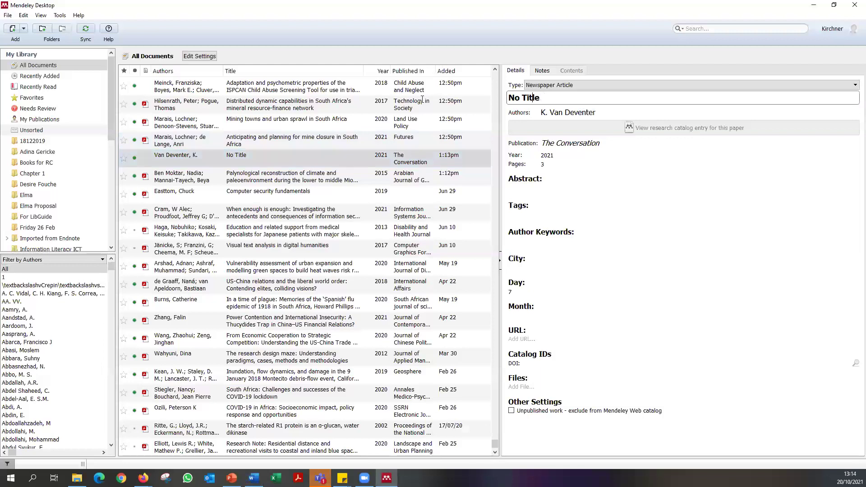
# Retitle the 2021 newspaper record 'Referencing is fun!' and return to Word.
pyautogui.write('Refer')
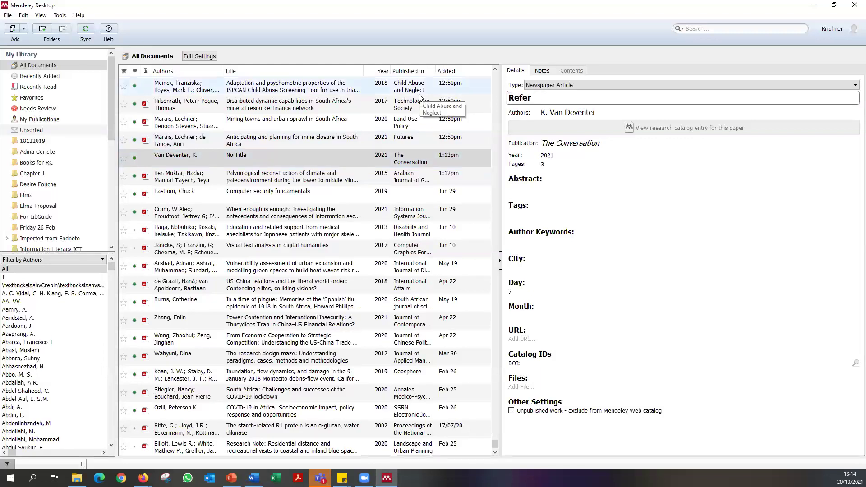
pyautogui.write('encing is fun!')
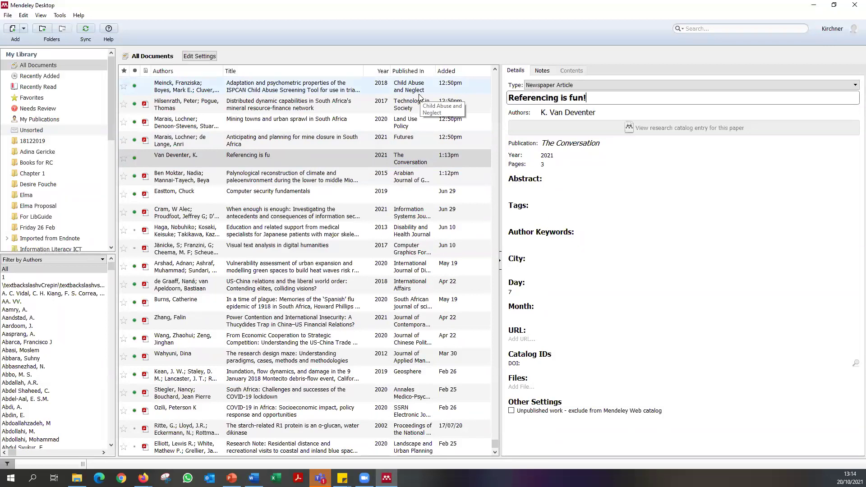
pyautogui.click(342, 176)
pyautogui.click(334, 159)
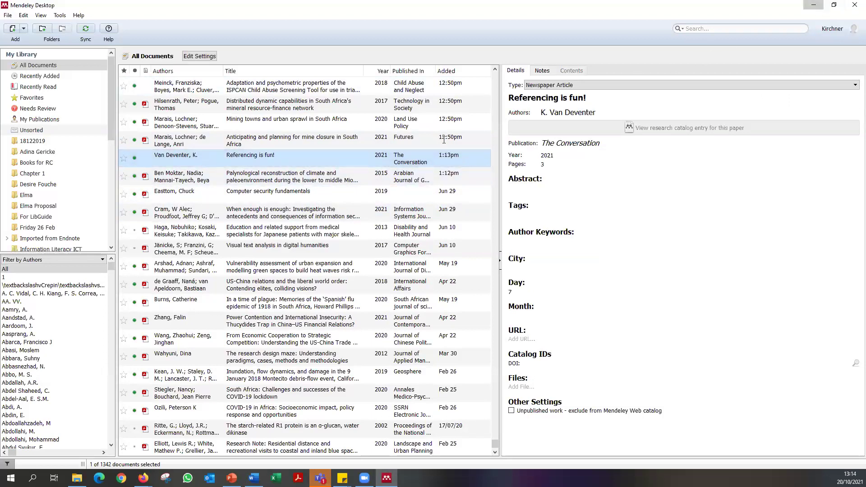
pyautogui.hotkey('alt', 'Tab')
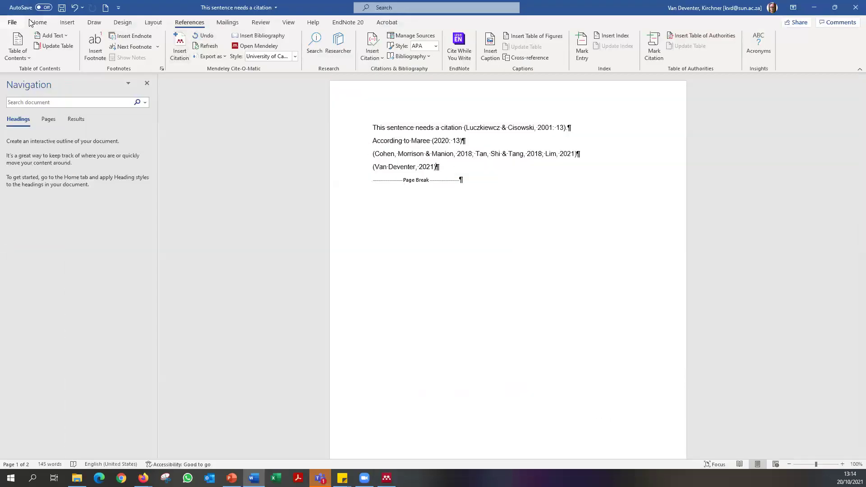
# Refresh the citations and find the new 'Referencing is fun!' entry in the bibliography.
pyautogui.click(207, 46)
pyautogui.scroll(-9, 495, 242)
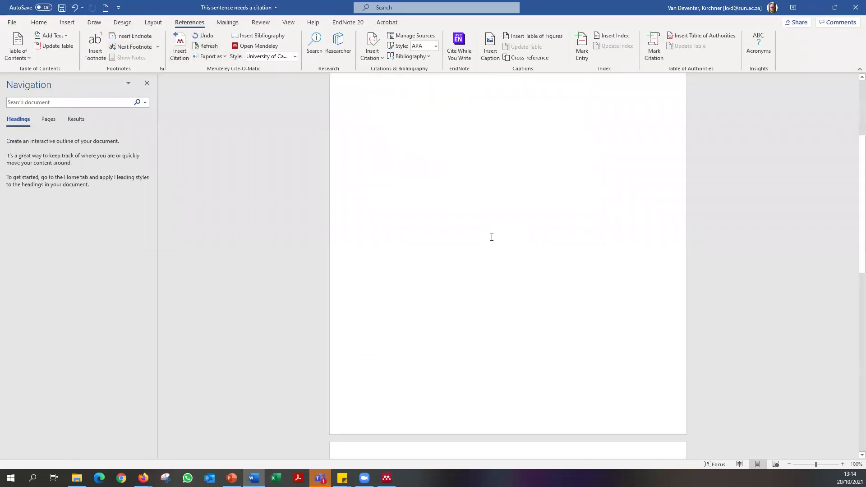
pyautogui.scroll(-2, 424, 255)
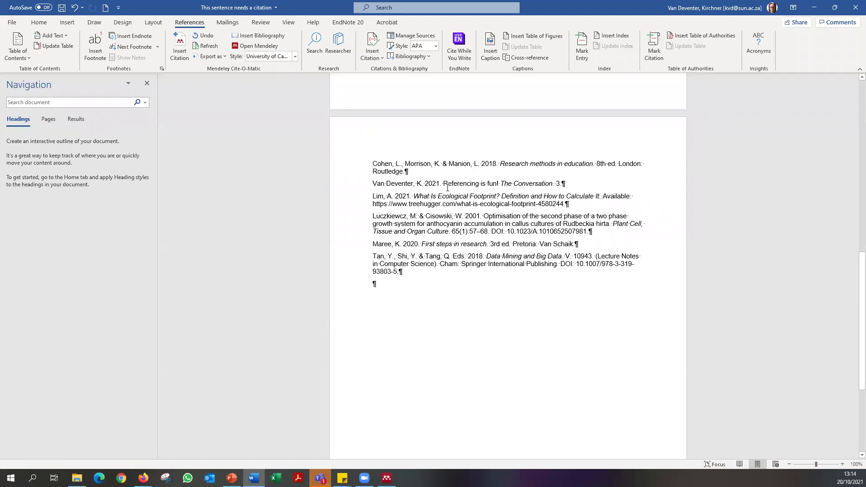
pyautogui.click(562, 185)
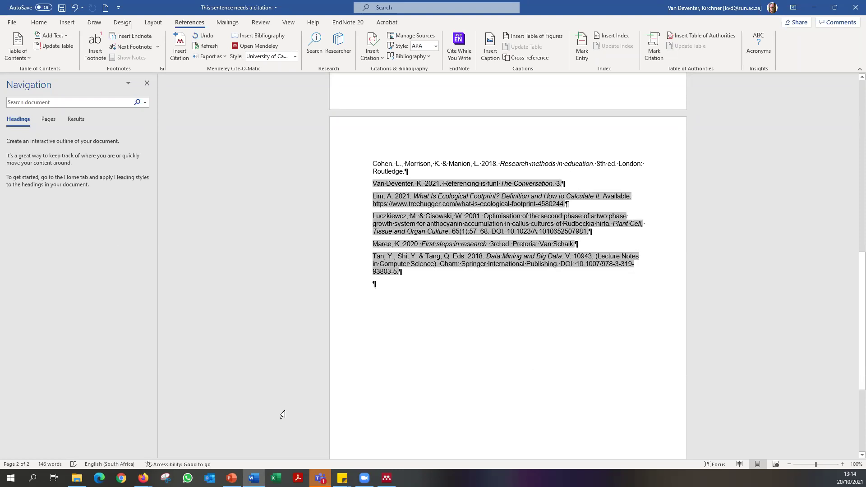
# Replace the article's Pages value 3 with '7 Nov' and return to Word.
pyautogui.click(386, 478)
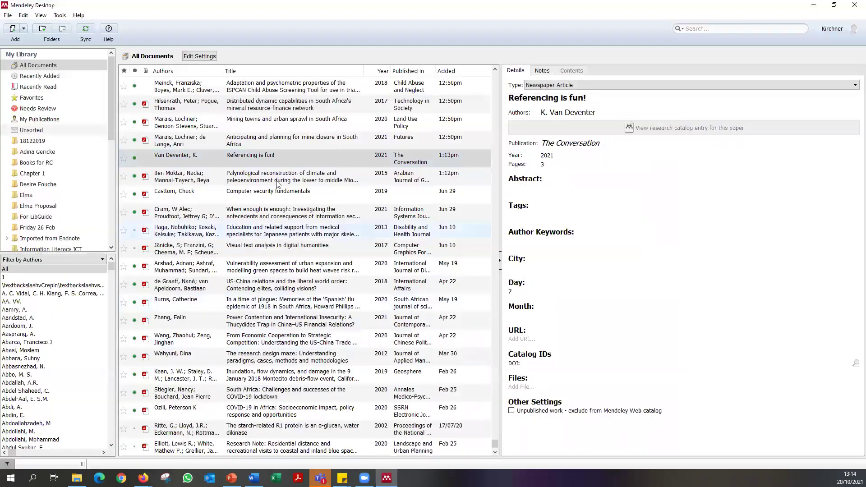
pyautogui.click(252, 156)
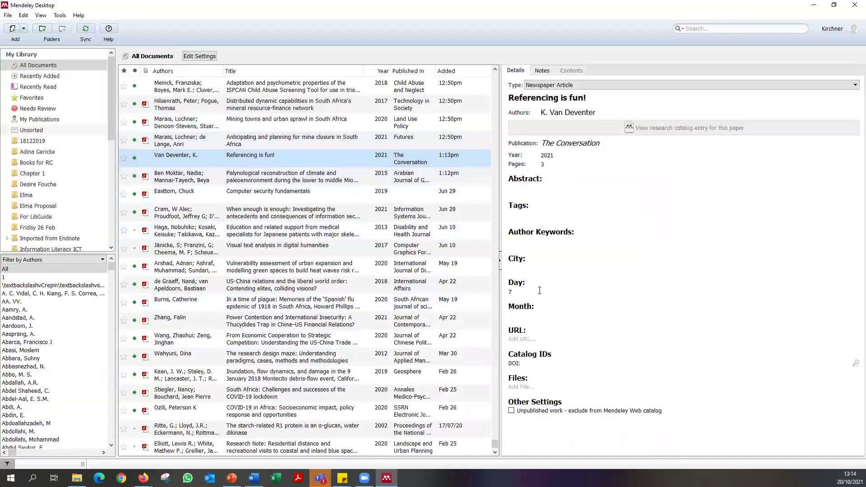
pyautogui.click(558, 163)
pyautogui.press('BackSpace')
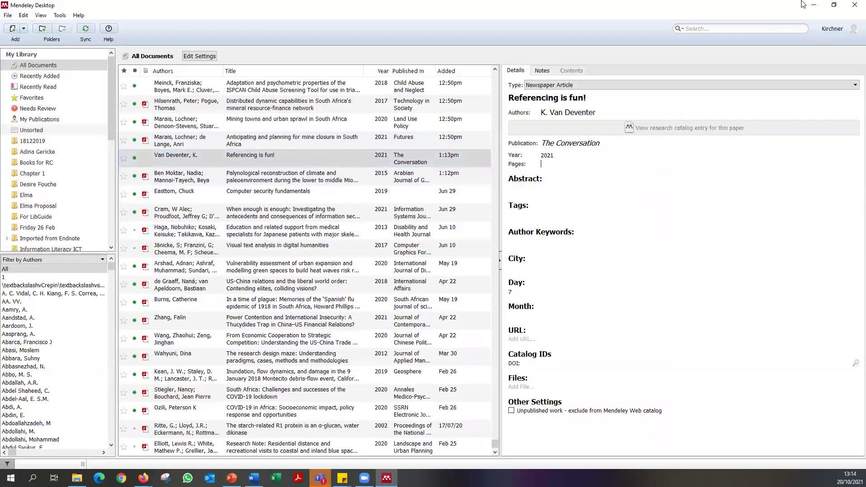
pyautogui.click(813, 5)
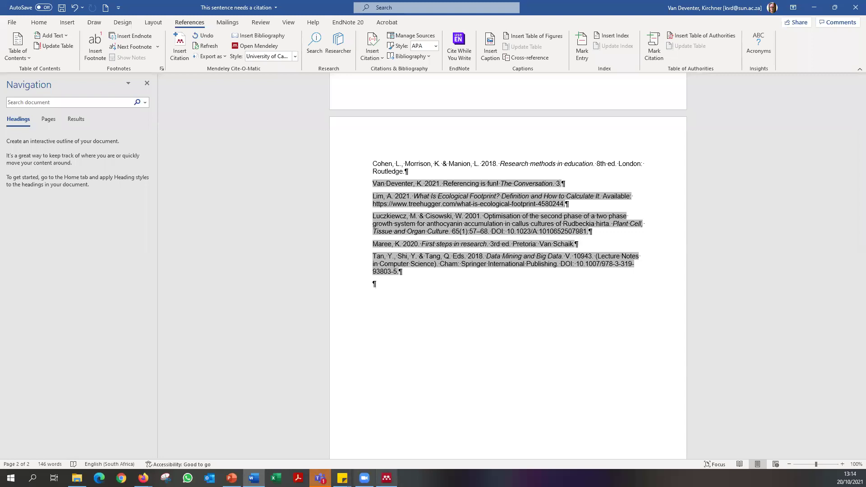
pyautogui.hotkey('alt', 'Tab')
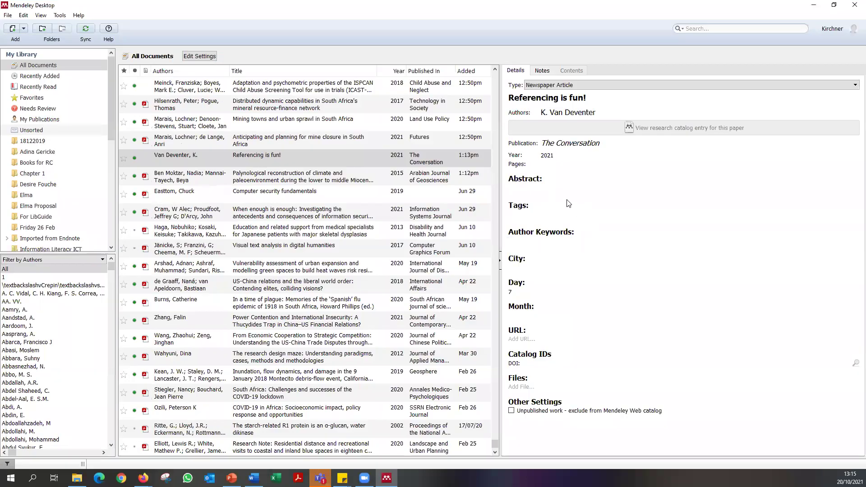
pyautogui.click(558, 164)
pyautogui.write('7 Nov.')
pyautogui.click(813, 4)
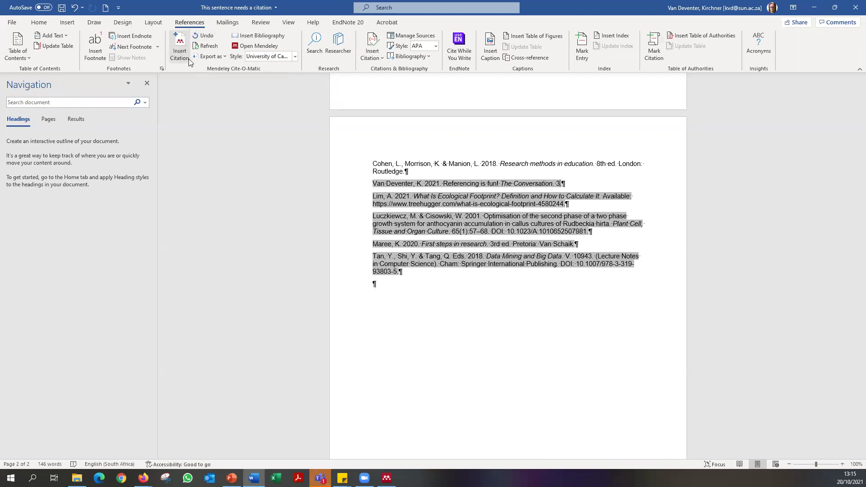
# Refresh the citations and check that the bibliography entry now ends '7 Nov.'.
pyautogui.click(208, 45)
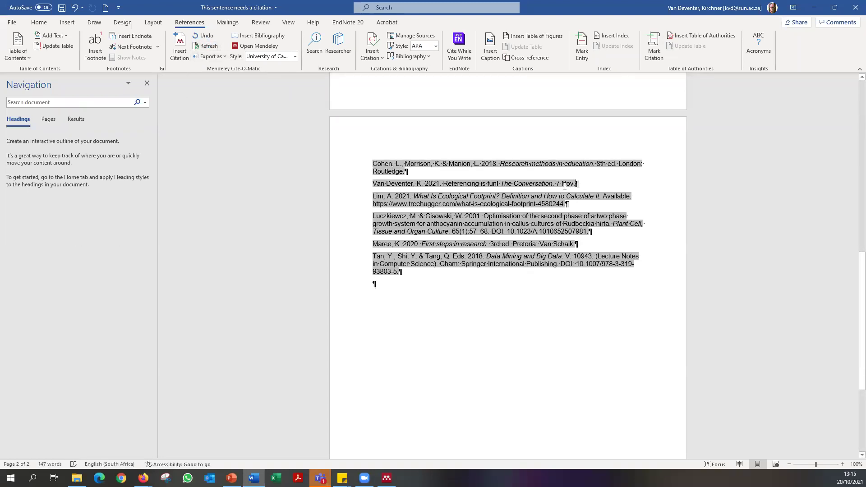
pyautogui.moveTo(557, 184); pyautogui.dragTo(577, 184)
pyautogui.click(595, 183)
pyautogui.moveTo(144, 478)
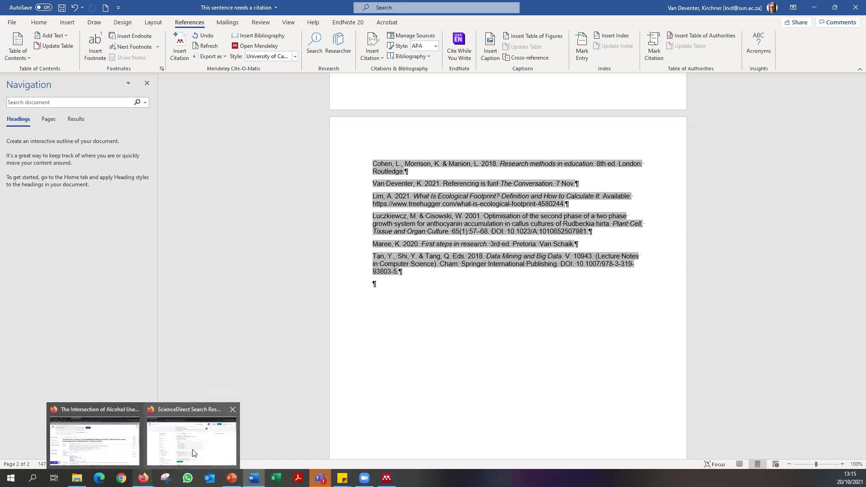
# Open the Referencing guide from the Quick links on the library home page.
pyautogui.click(194, 433)
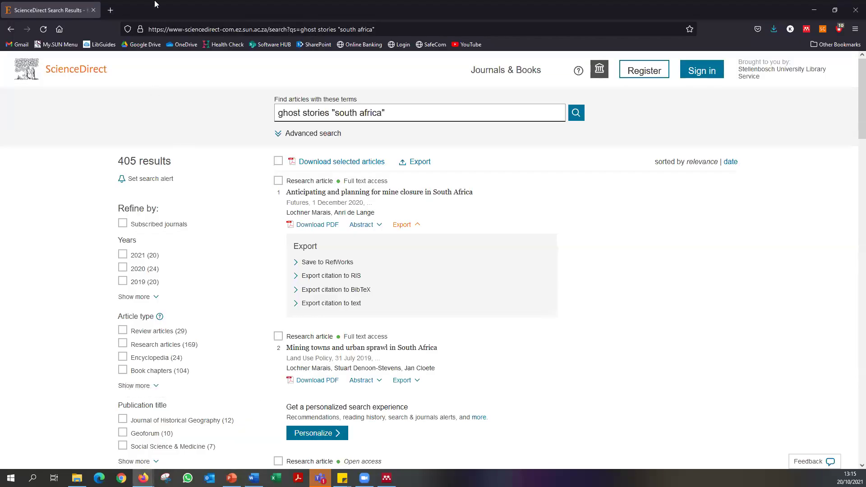
pyautogui.click(60, 30)
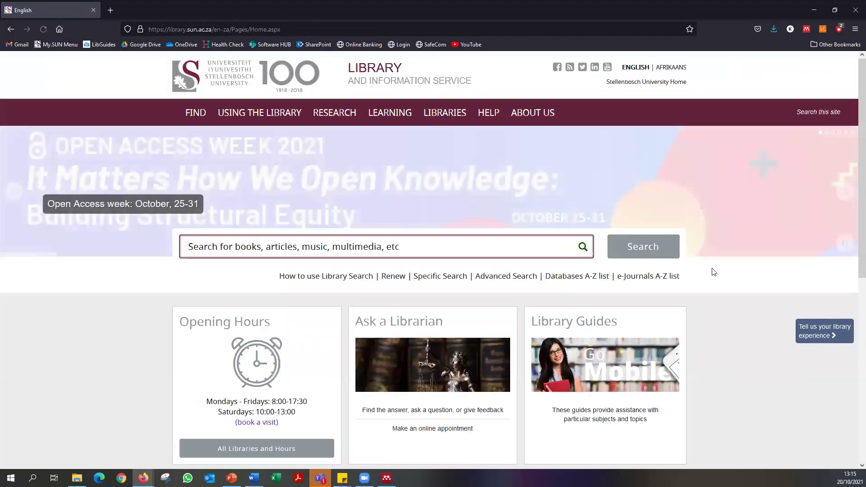
pyautogui.scroll(-6, 729, 284)
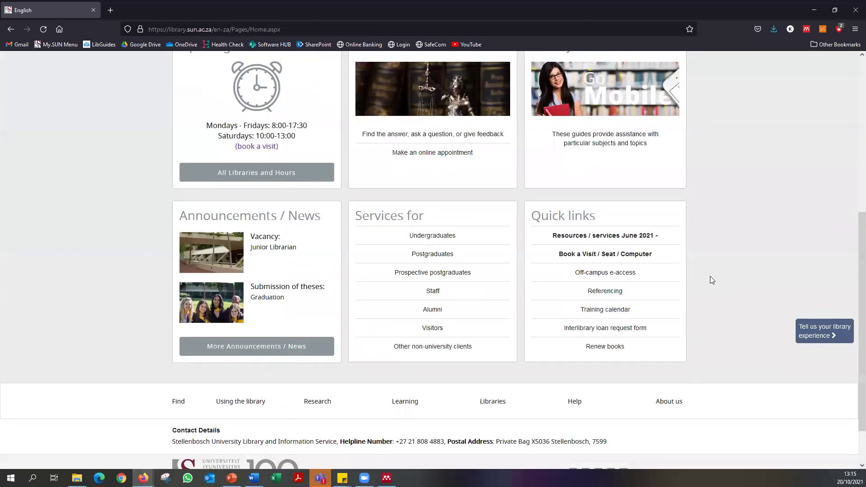
pyautogui.click(606, 294)
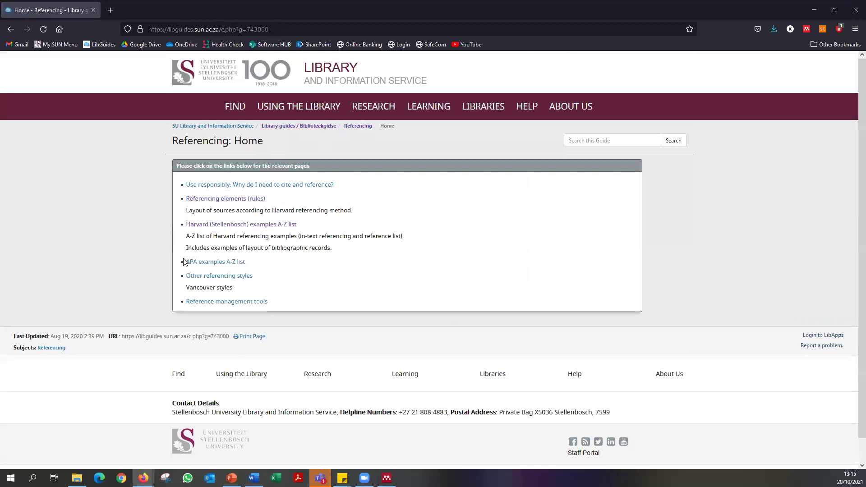
pyautogui.click(10, 29)
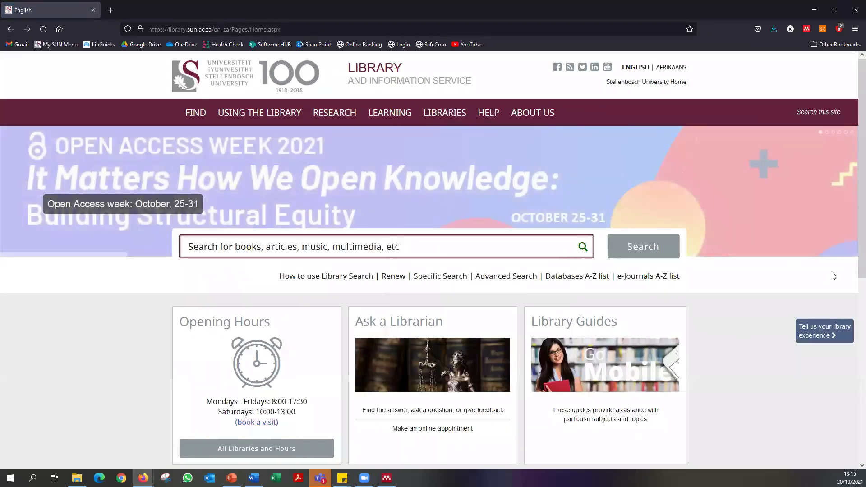
pyautogui.scroll(-1, 807, 274)
pyautogui.scroll(-7, 807, 275)
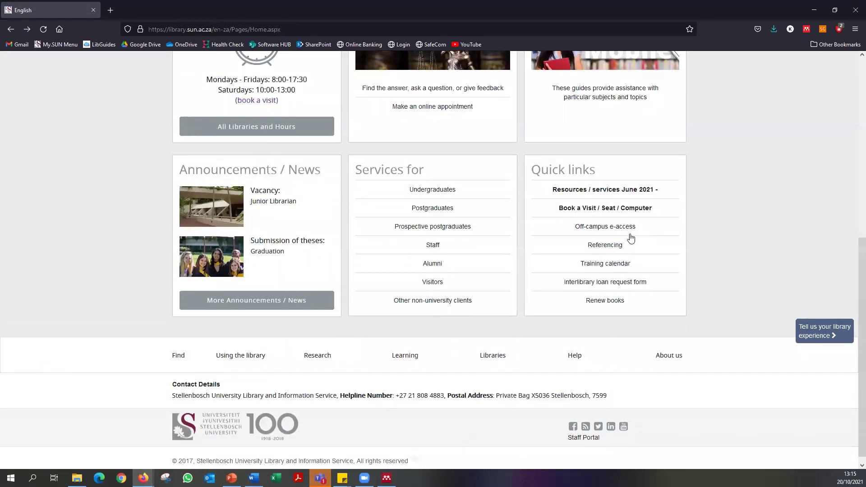
pyautogui.click(615, 249)
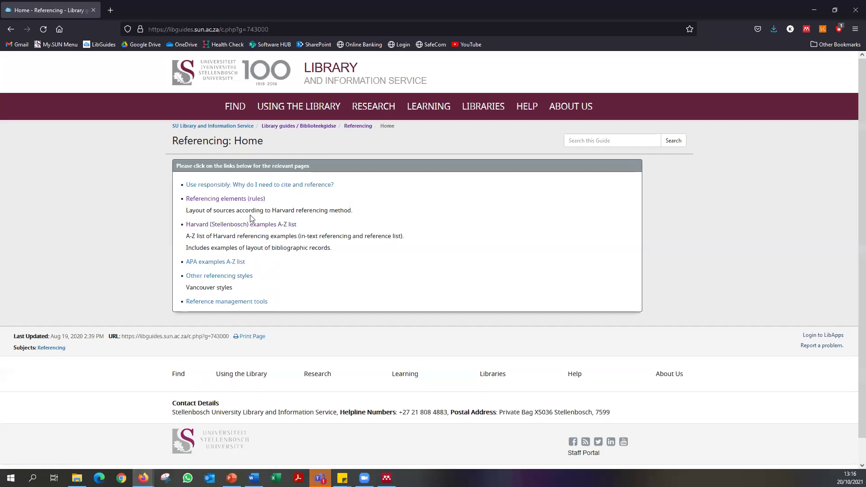
# Review the newspaper article example and its date format in the Harvard (Stellenbosch) A-Z list.
pyautogui.click(246, 225)
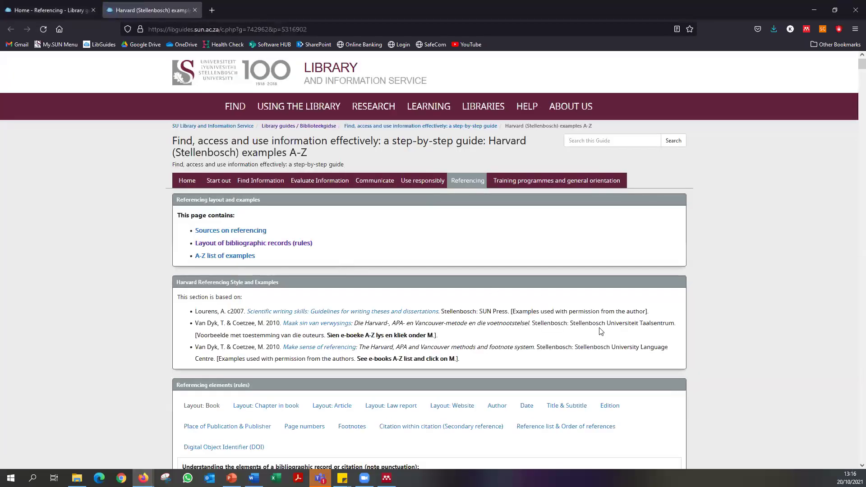
pyautogui.scroll(-10, 474, 289)
pyautogui.scroll(-20, 473, 289)
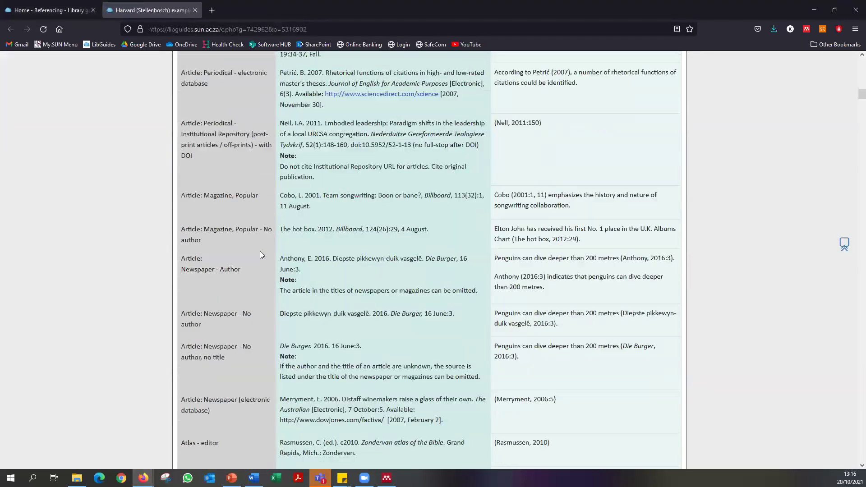
pyautogui.scroll(10, 263, 250)
pyautogui.scroll(2, 280, 257)
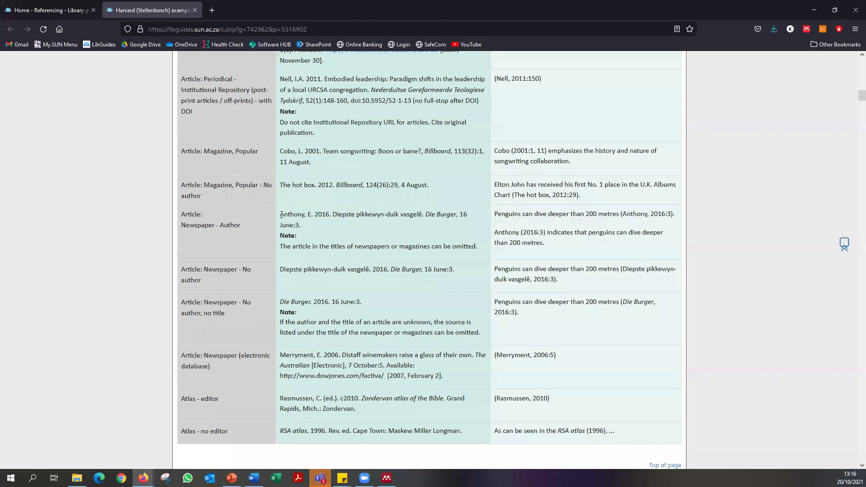
pyautogui.moveTo(281, 214); pyautogui.dragTo(294, 224)
pyautogui.click(457, 228)
pyautogui.moveTo(293, 226); pyautogui.dragTo(302, 225)
pyautogui.click(303, 226)
pyautogui.click(386, 479)
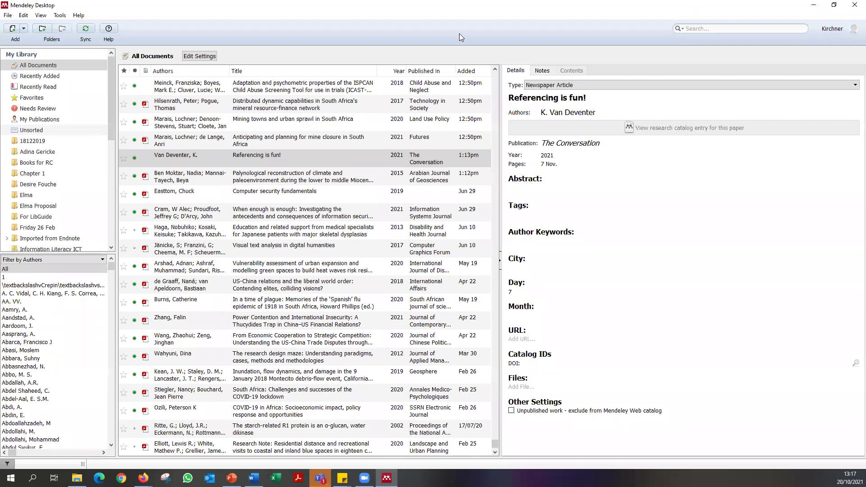
# Search the web for mendeley and save the Mendeley Reference Manager 2.59.0 Windows installer.
pyautogui.click(811, 4)
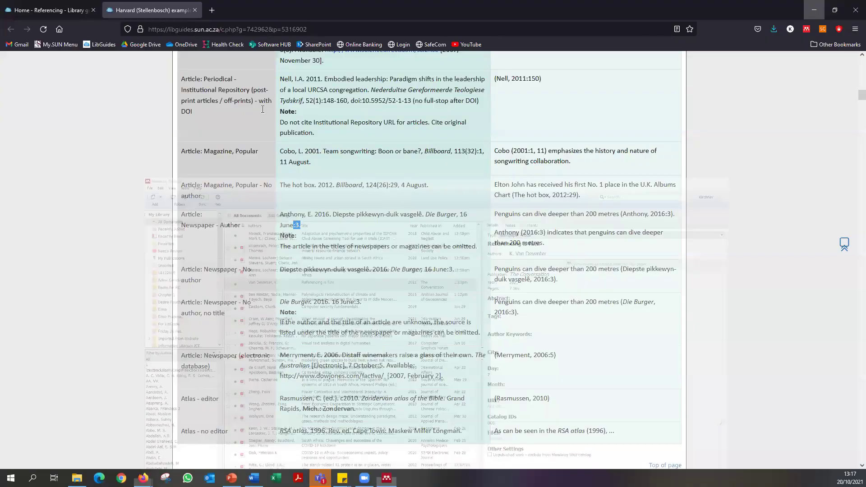
pyautogui.click(229, 25)
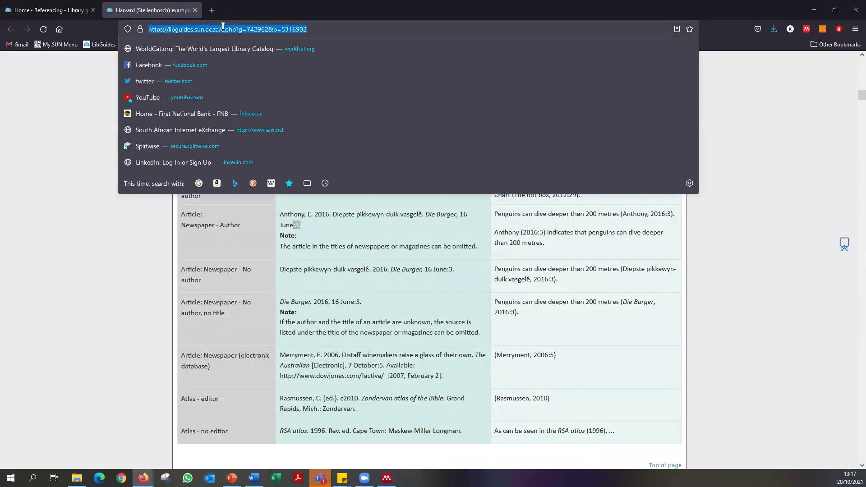
pyautogui.write('mendeley')
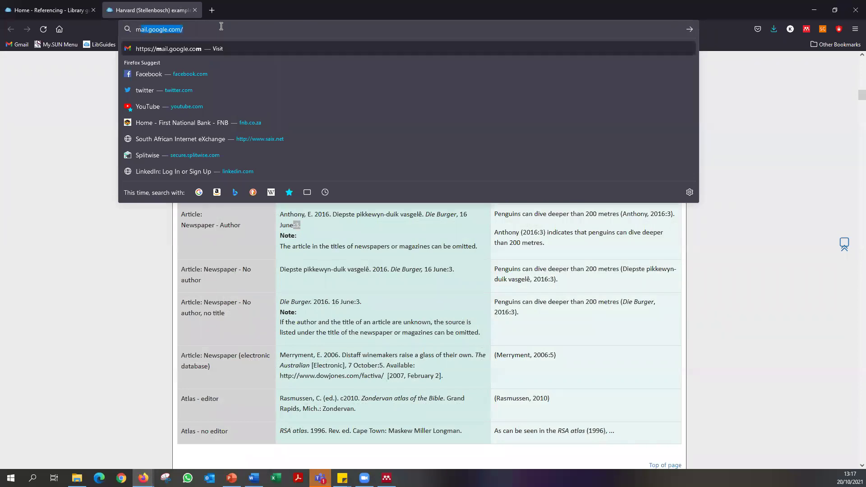
pyautogui.press('Return')
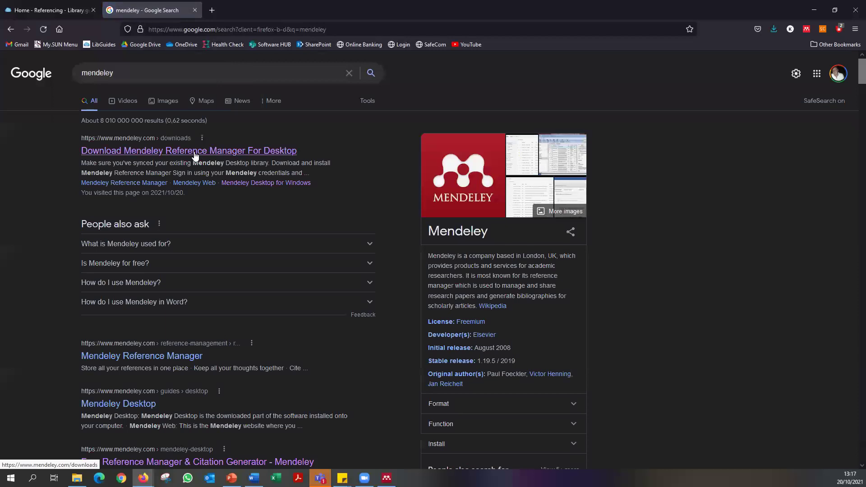
pyautogui.click(195, 152)
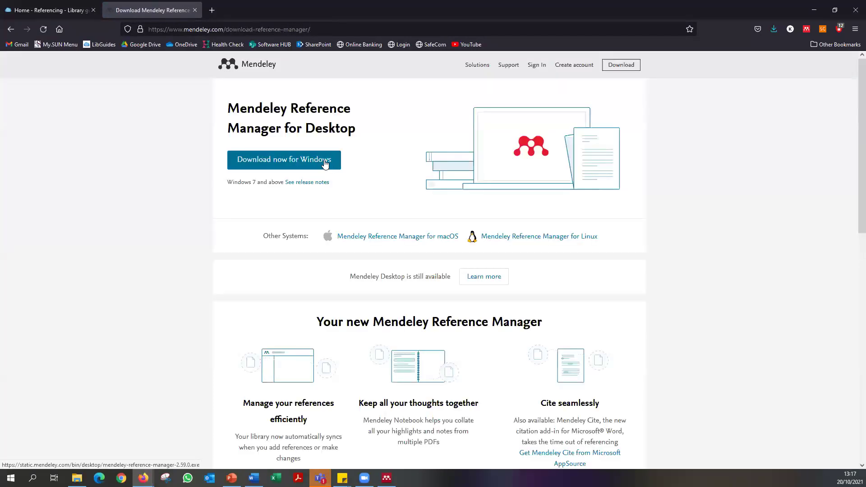
pyautogui.click(328, 163)
pyautogui.click(395, 248)
pyautogui.click(287, 202)
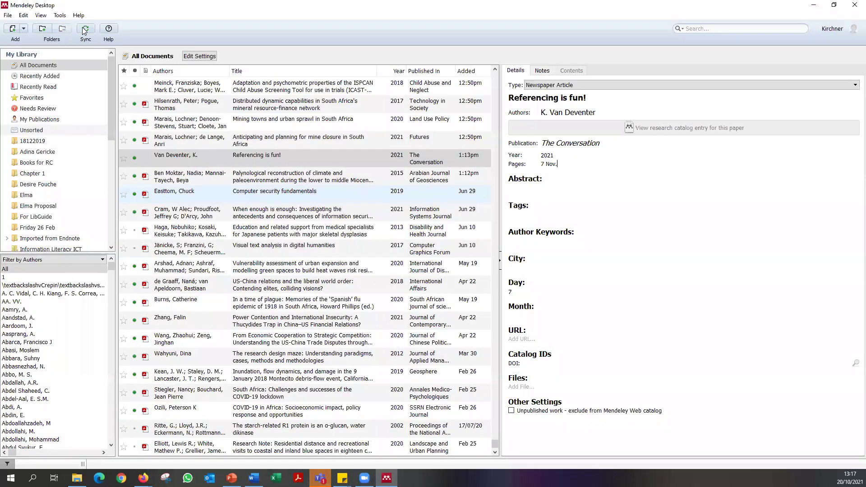
pyautogui.click(60, 14)
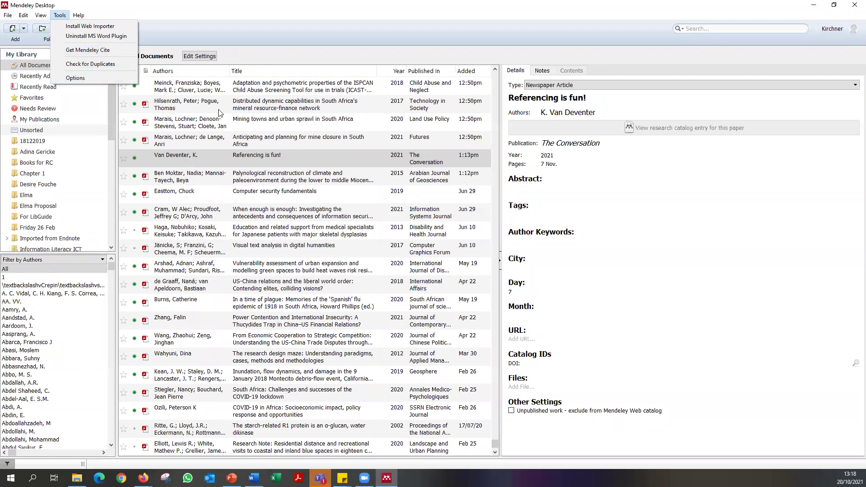
# Open the Mendeley Cite add-in page for Word on Microsoft AppSource.
pyautogui.click(82, 51)
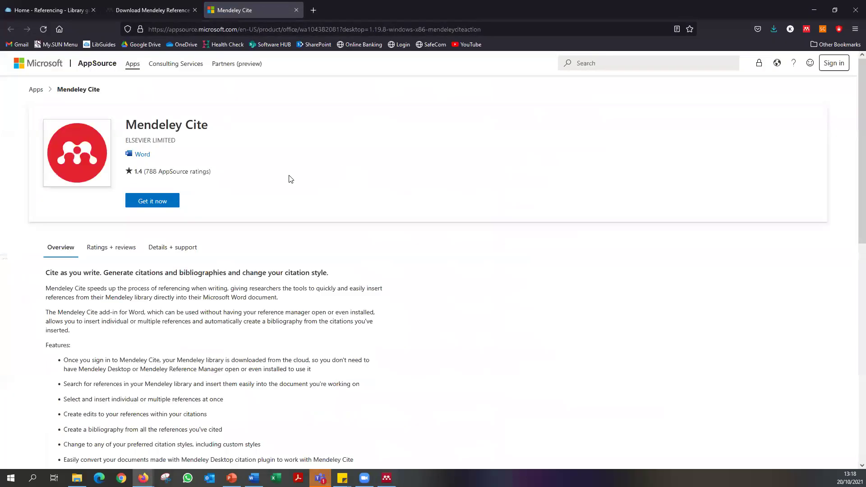
pyautogui.doubleClick(136, 173)
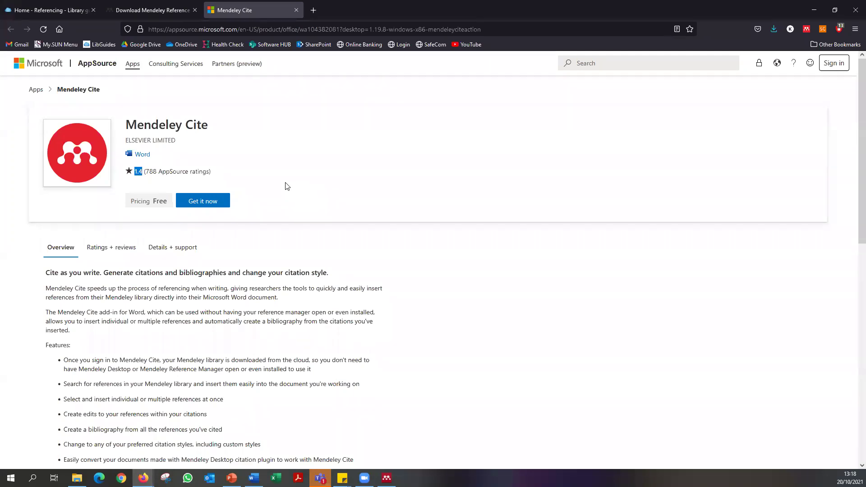
pyautogui.click(224, 176)
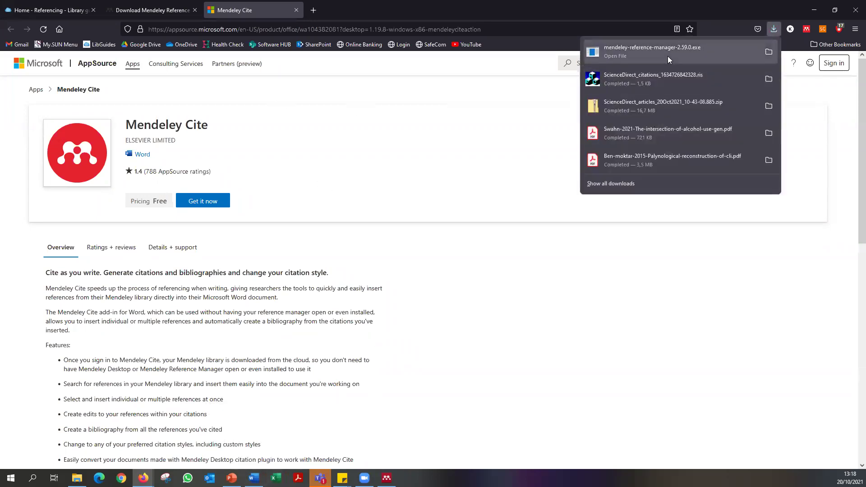
# Check Firefox's recent downloads, then return to the 'This sentence needs a citation' Word document.
pyautogui.click(668, 56)
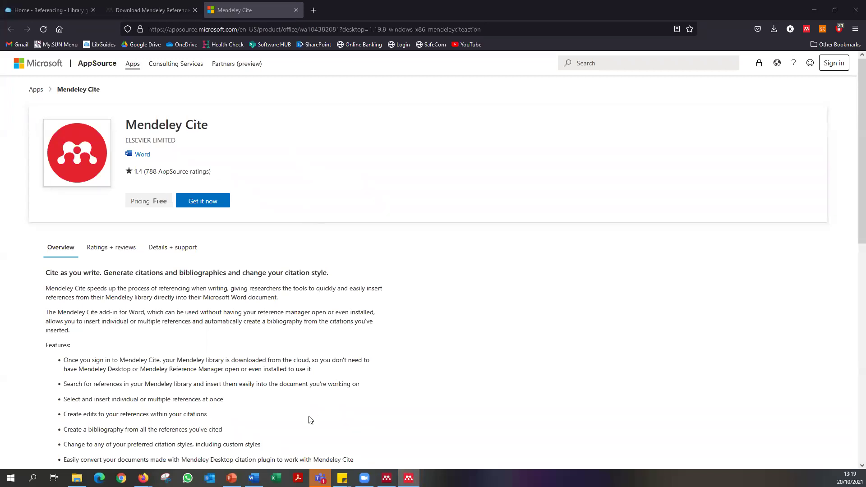
pyautogui.moveTo(253, 478)
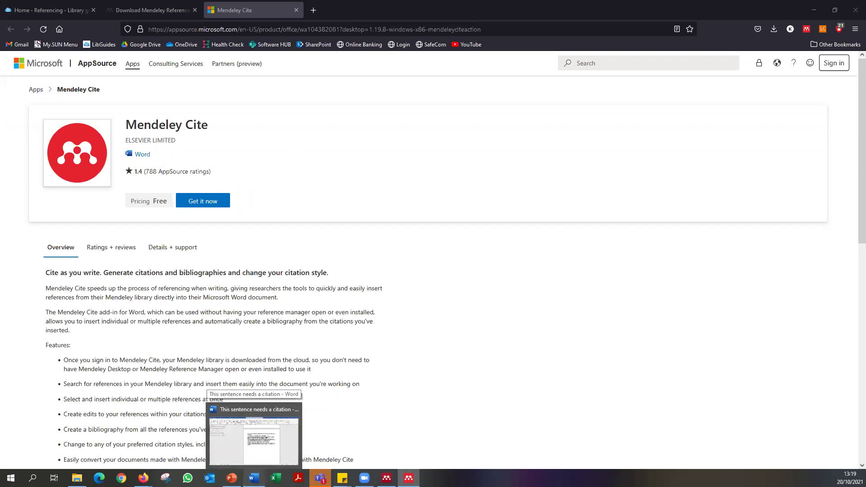
pyautogui.click(263, 462)
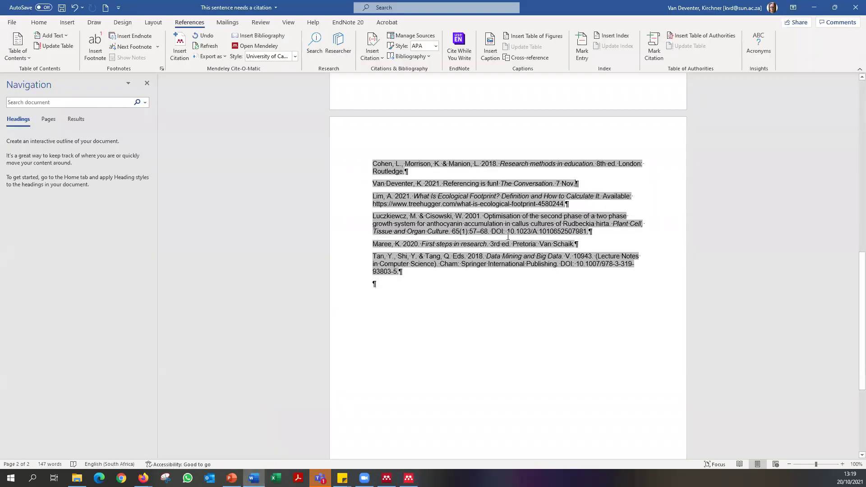
pyautogui.scroll(12, 477, 325)
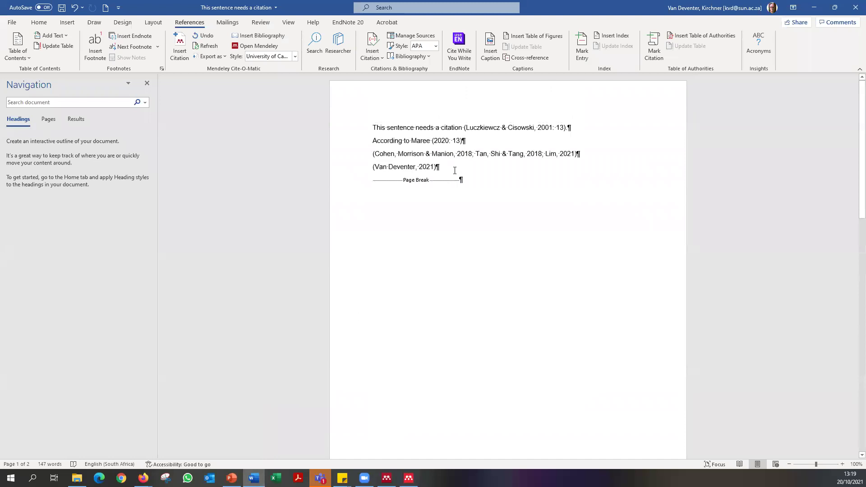
# Add a new line after (Van Deventer, 2021) and review the Haga article's authors in Mendeley.
pyautogui.click(456, 161)
pyautogui.press('Return')
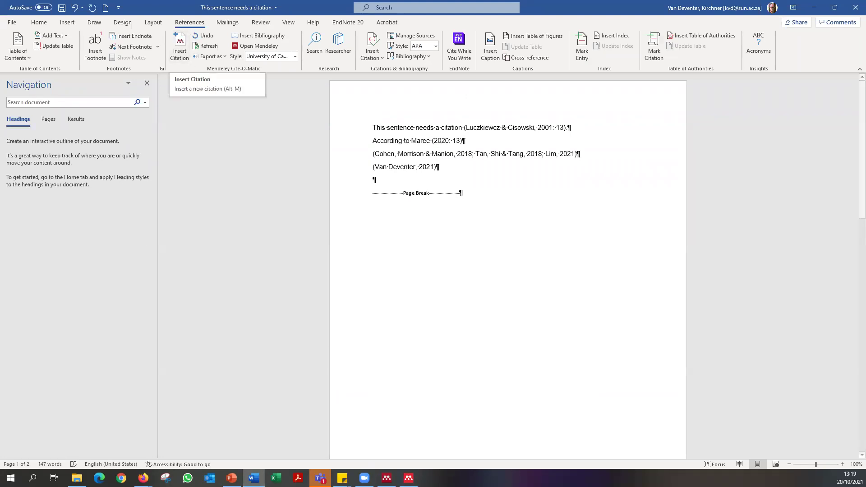
pyautogui.click(180, 42)
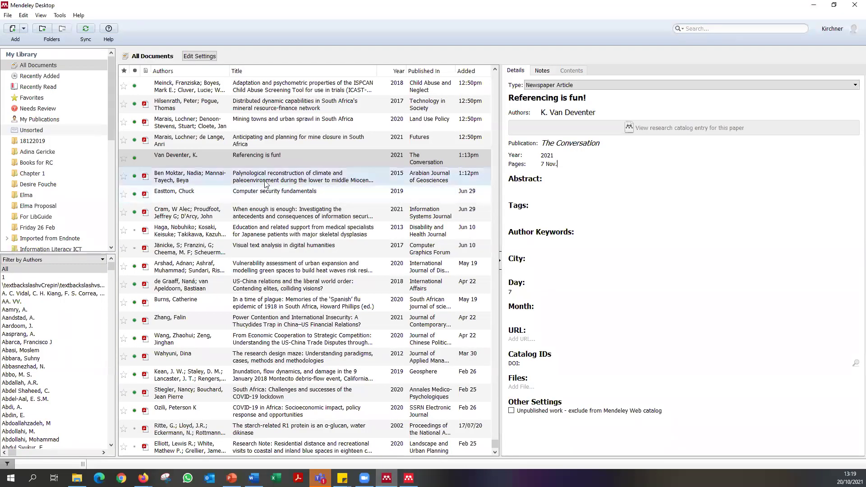
pyautogui.click(262, 181)
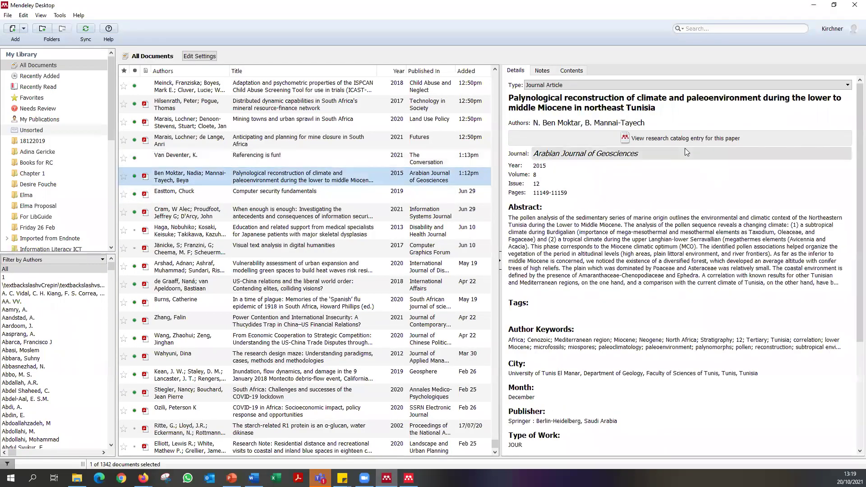
pyautogui.click(225, 237)
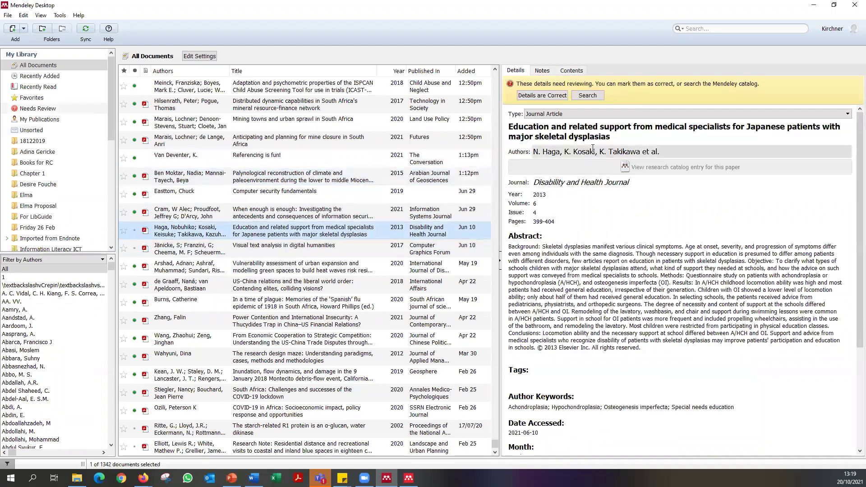
pyautogui.click(592, 150)
pyautogui.click(254, 231)
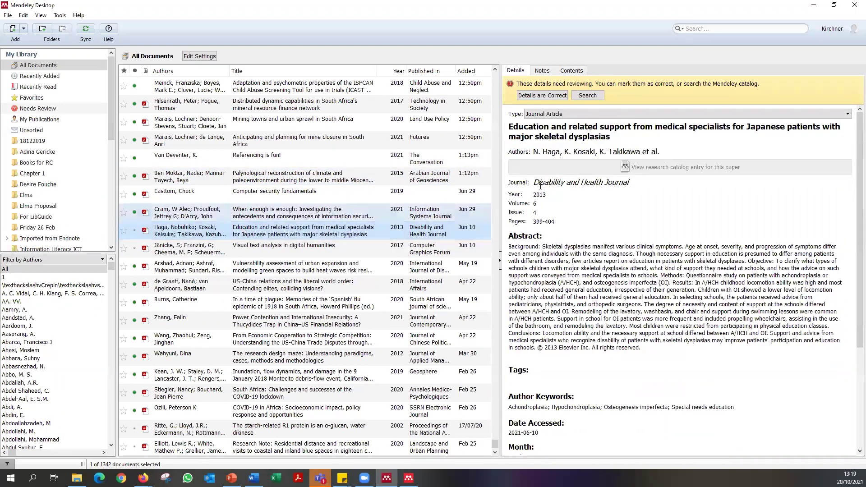
pyautogui.click(254, 478)
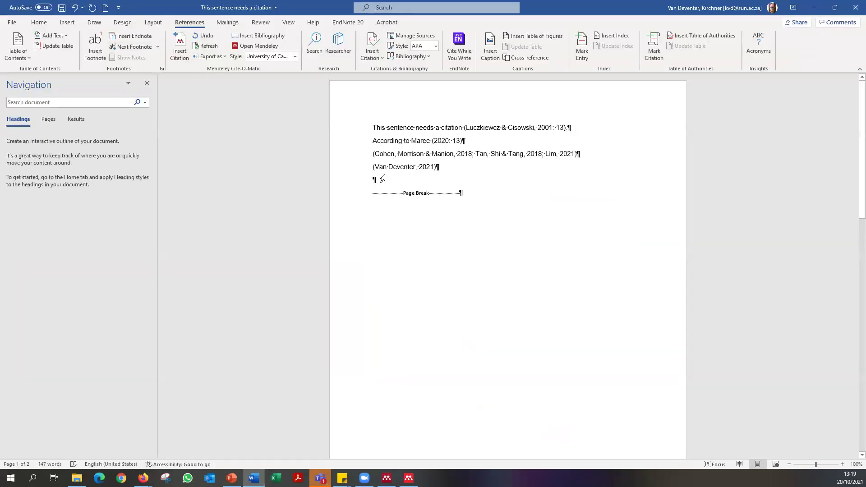
# Search 'haga' and insert the Haga 2013 citation, (Haga et al., 2013), on the new line.
pyautogui.click(180, 45)
pyautogui.write('haga')
pyautogui.click(426, 220)
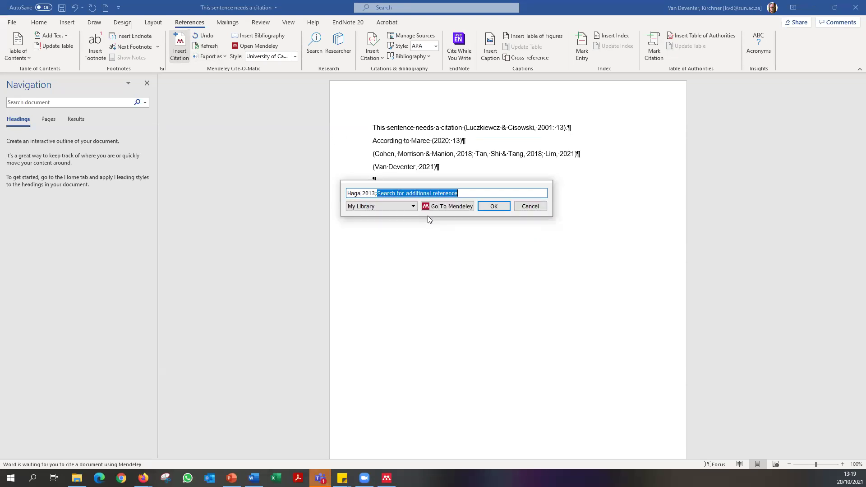
pyautogui.click(494, 207)
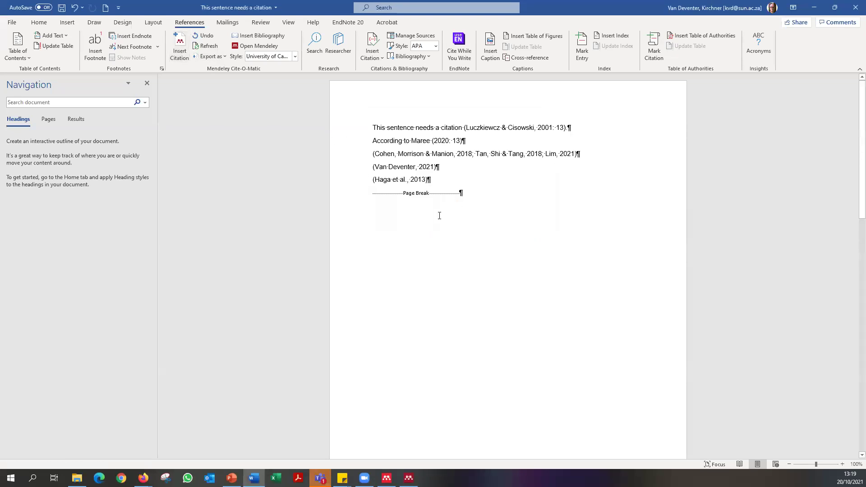
pyautogui.press('End')
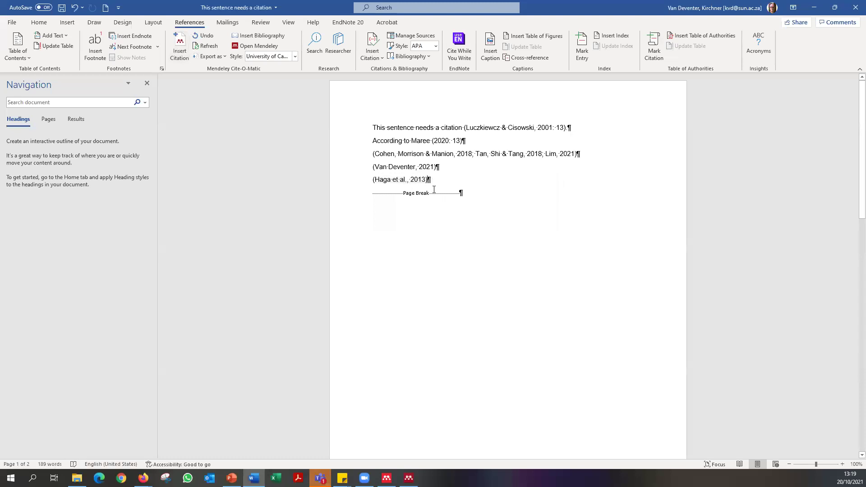
# In Mendeley, look over the author lists of the Haga, de Graaff and Arshad articles.
pyautogui.moveTo(409, 478)
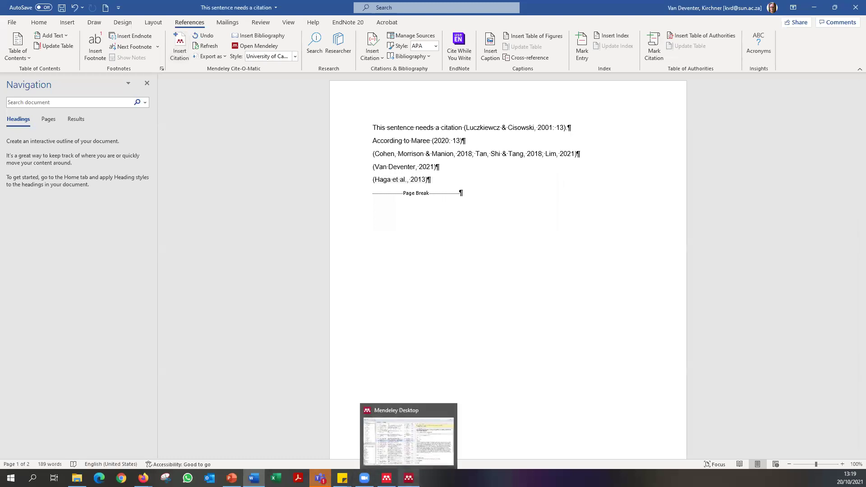
pyautogui.click(409, 440)
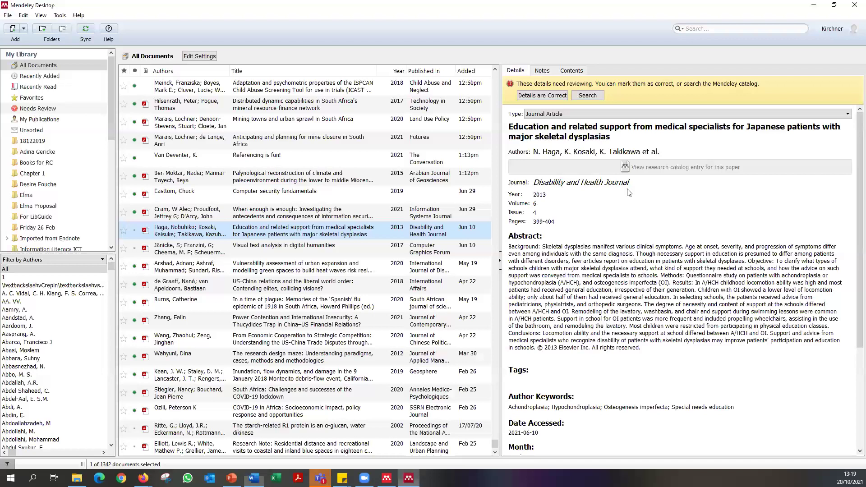
pyautogui.click(640, 154)
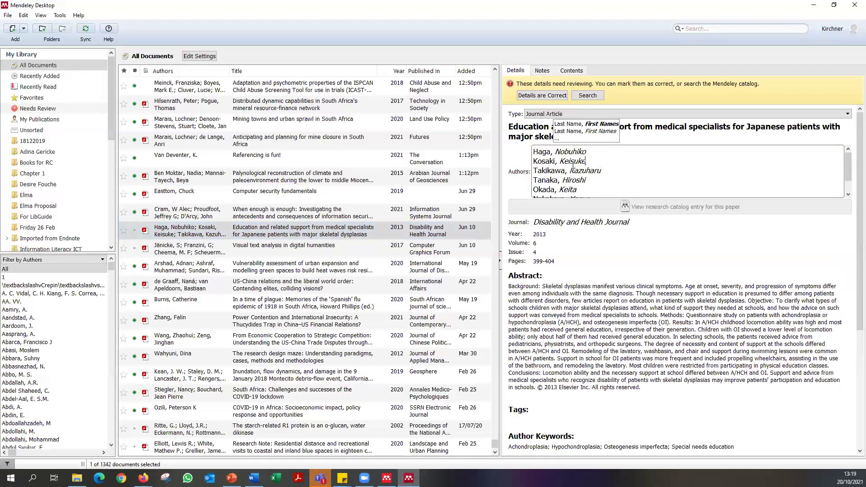
pyautogui.scroll(-3, 561, 190)
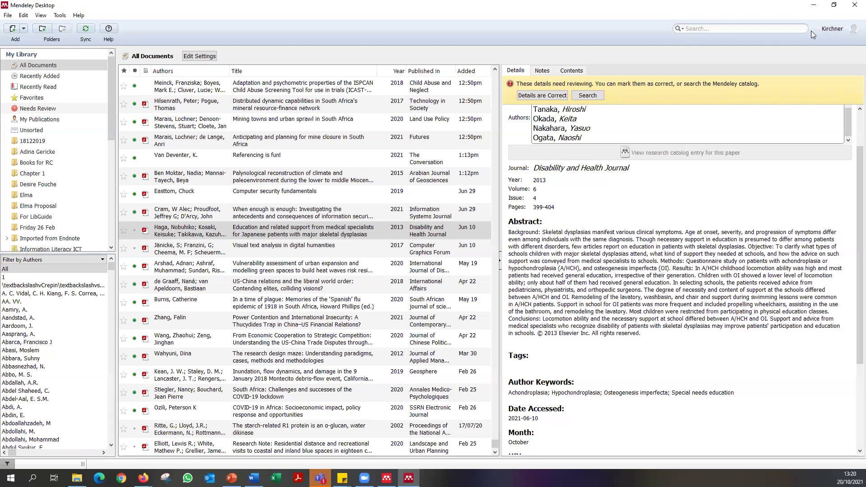
pyautogui.click(227, 289)
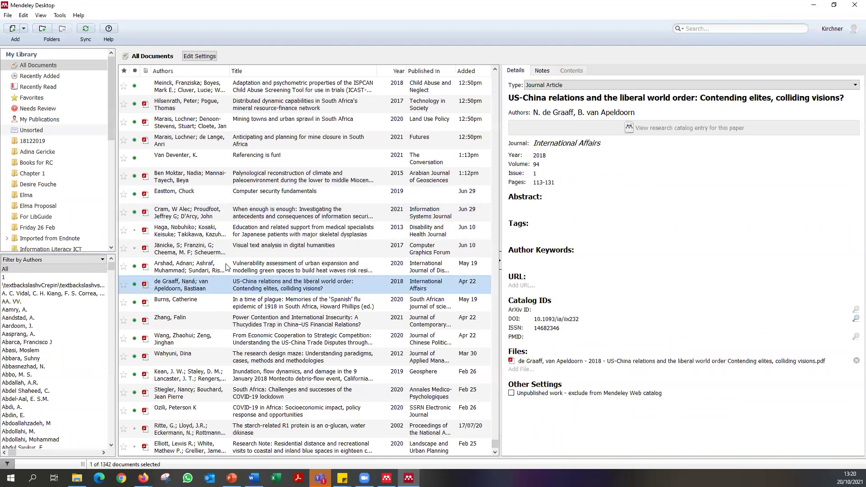
pyautogui.click(227, 267)
pyautogui.click(612, 125)
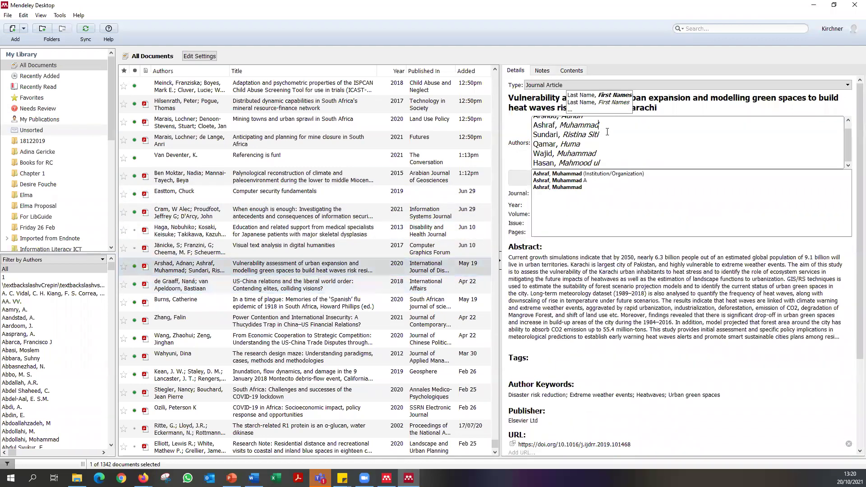
pyautogui.scroll(-1, 216, 329)
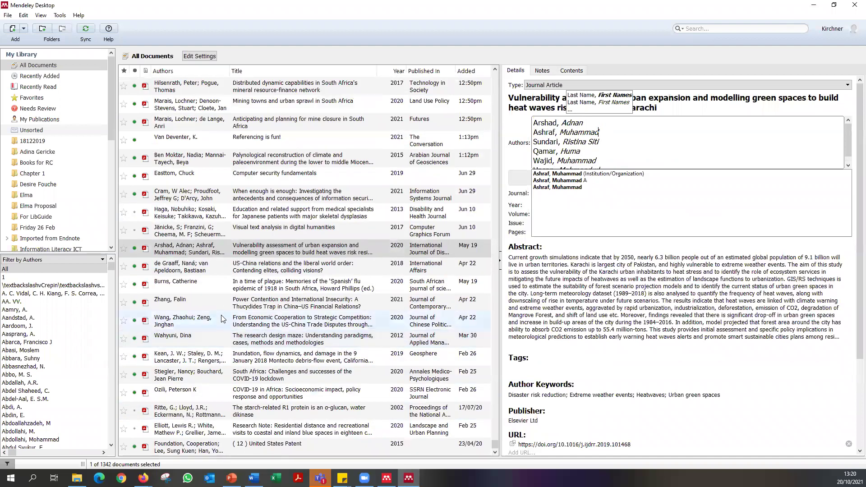
# Trim the Kean 2019 article's authors to J. Kean, D. Staley and J. Lancaster.
pyautogui.click(223, 357)
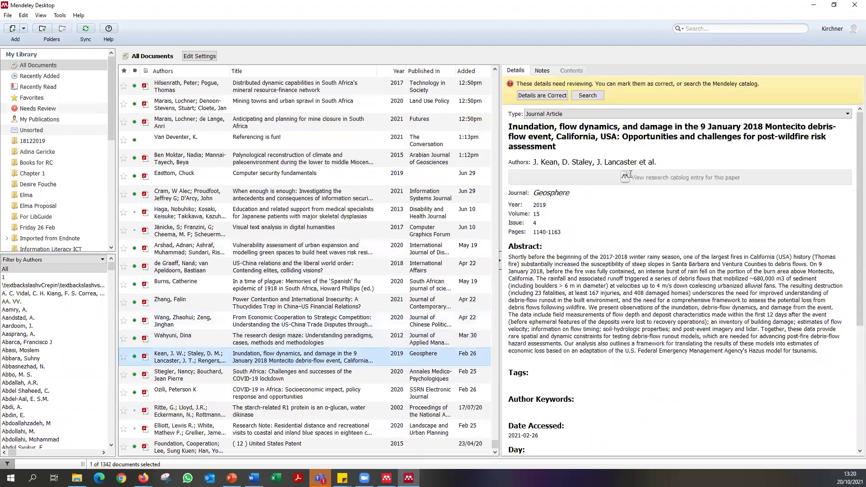
pyautogui.click(623, 162)
pyautogui.scroll(-1, 582, 179)
pyautogui.moveTo(582, 179); pyautogui.dragTo(500, 160)
pyautogui.press('Delete')
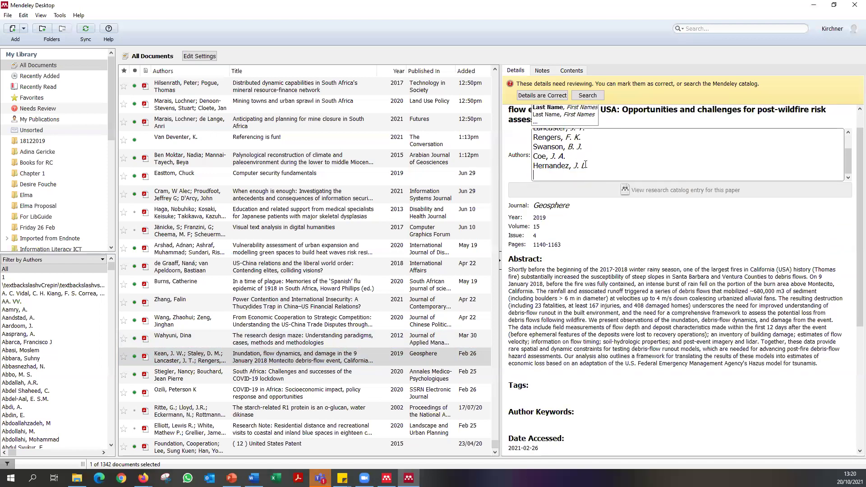
pyautogui.scroll(2, 595, 165)
pyautogui.click(589, 203)
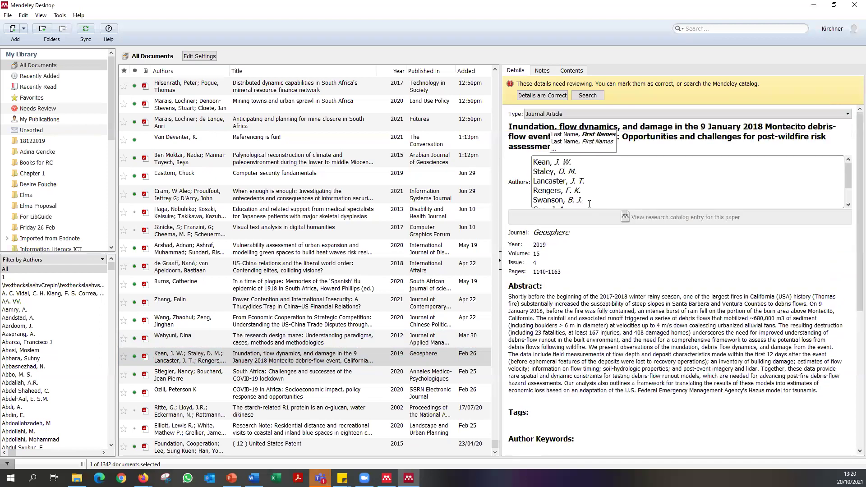
pyautogui.moveTo(601, 210); pyautogui.dragTo(635, 212)
pyautogui.press('Delete')
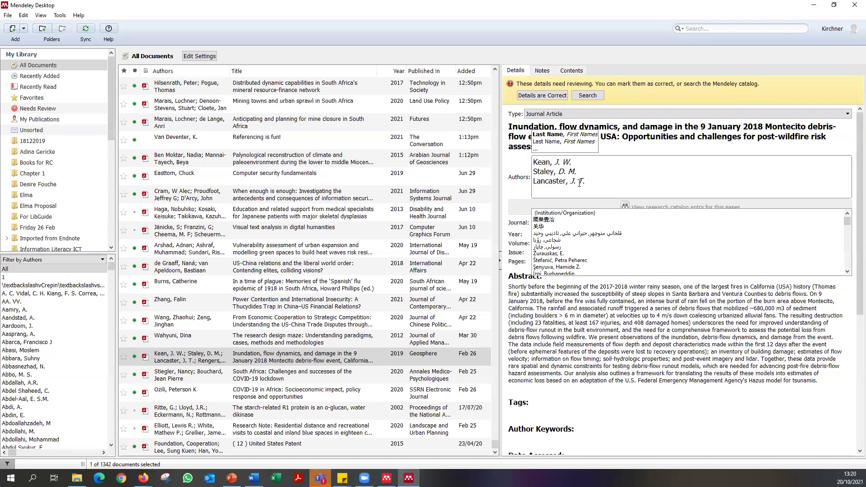
pyautogui.click(519, 197)
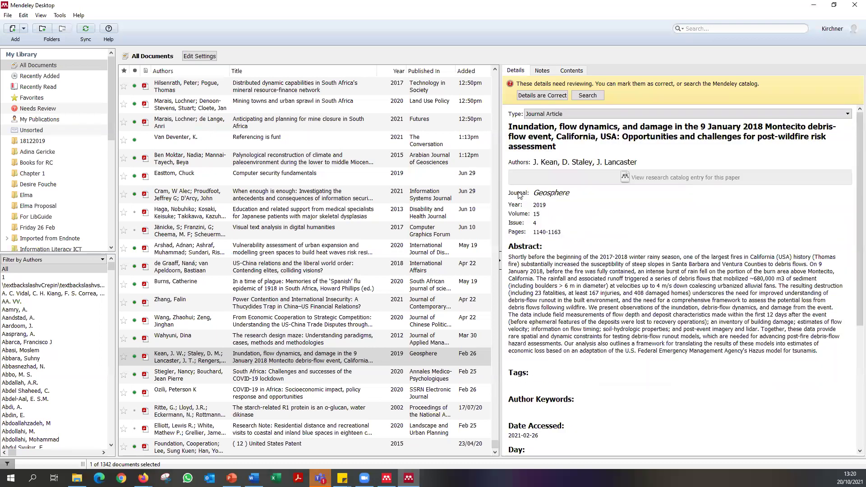
# Recheck the Kean author list and Geosphere journal name, then return to Word.
pyautogui.click(564, 161)
pyautogui.click(597, 216)
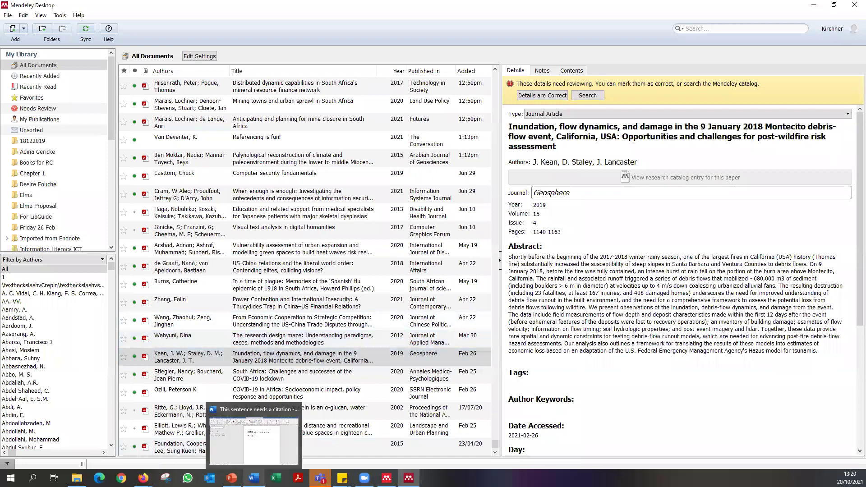
pyautogui.click(254, 478)
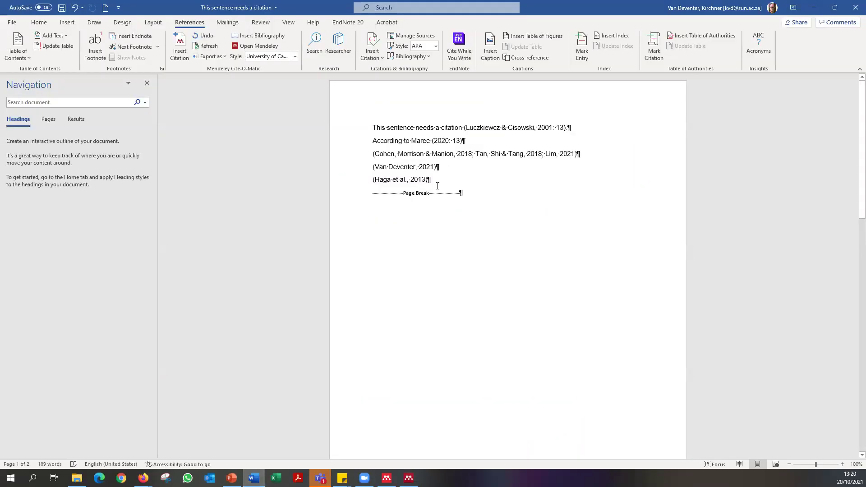
# Insert a (Kean, Staley & Lancaster, 2019) citation on a new line below the Haga line.
pyautogui.click(408, 478)
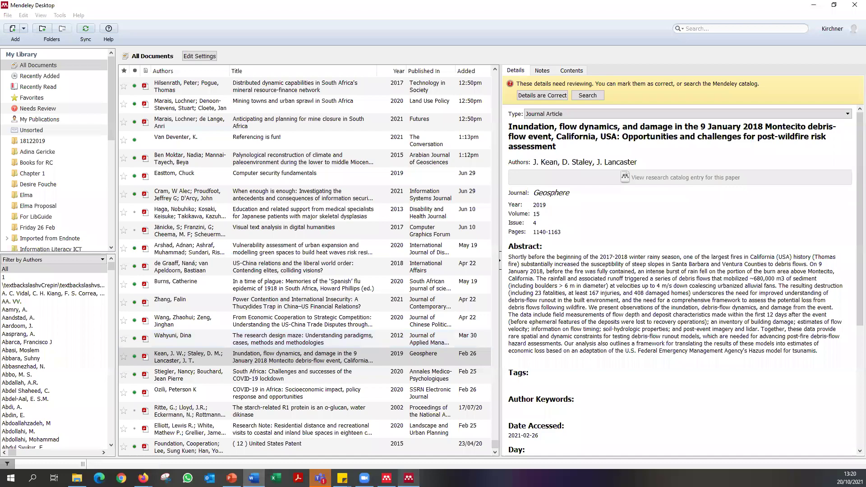
pyautogui.click(570, 192)
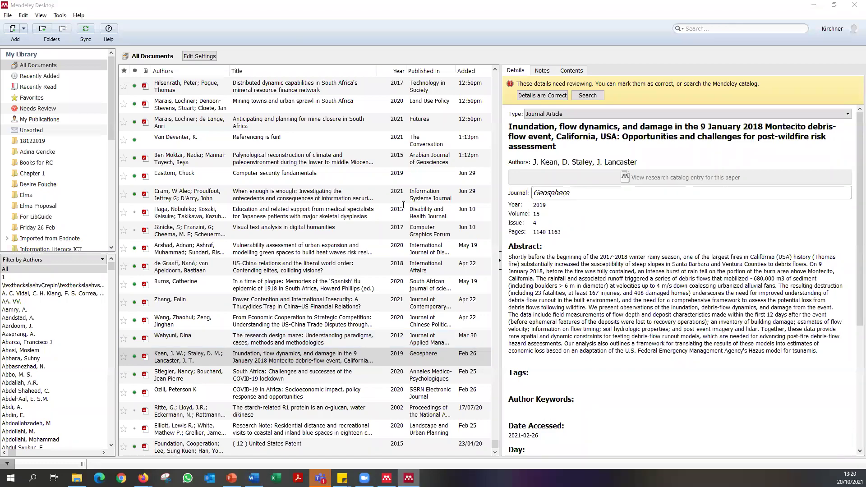
pyautogui.hotkey('alt', 'Tab')
pyautogui.press('Return')
pyautogui.click(180, 45)
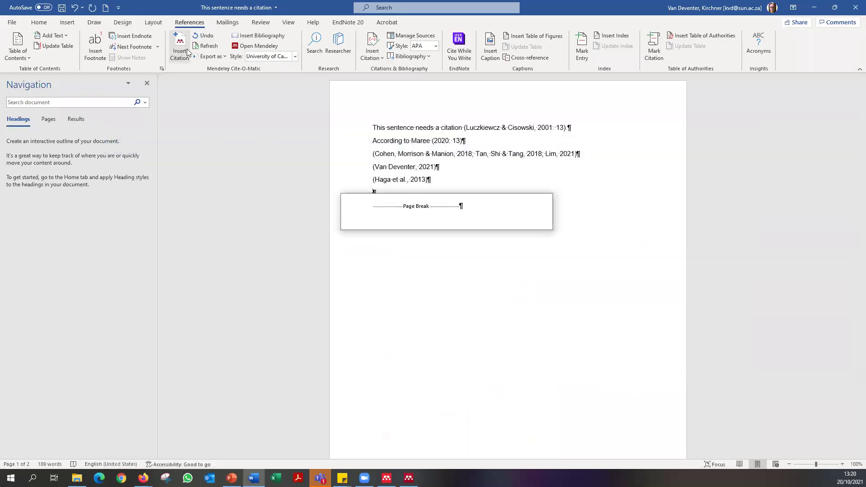
pyautogui.write('Kean')
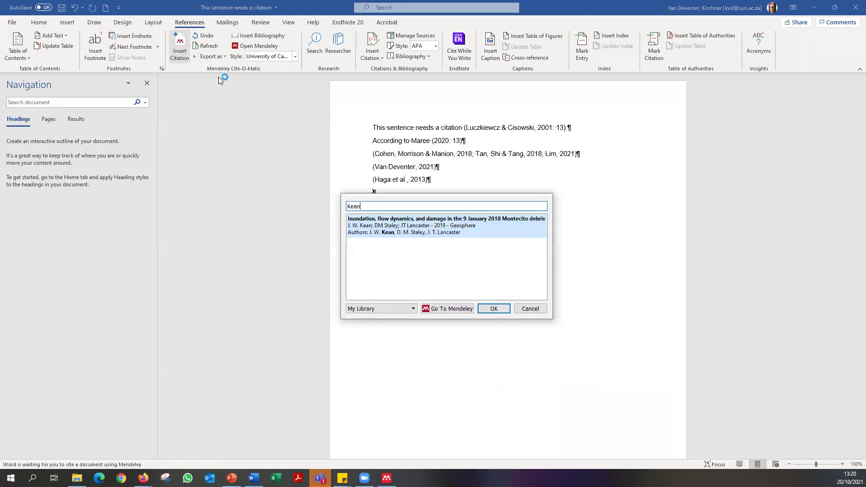
pyautogui.click(464, 231)
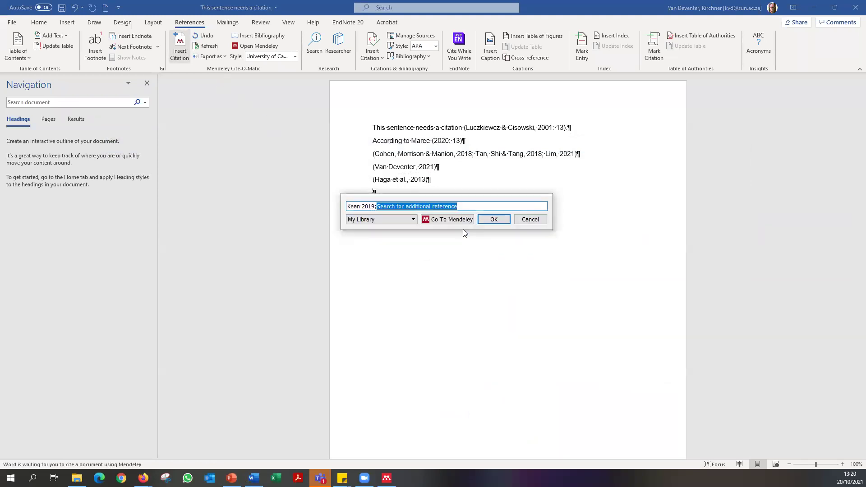
pyautogui.click(494, 219)
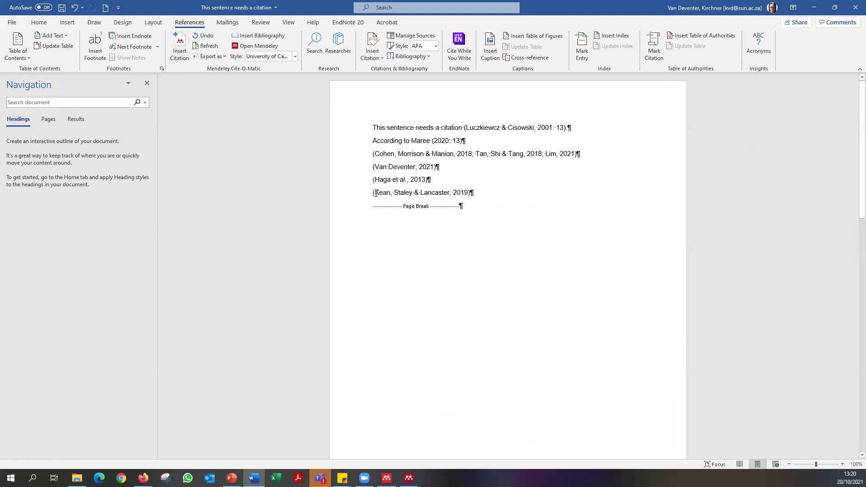
# Add two more Kean 2019 citations on new lines via 'kean' searches, then open Mendeley.
pyautogui.press('Return')
pyautogui.click(180, 47)
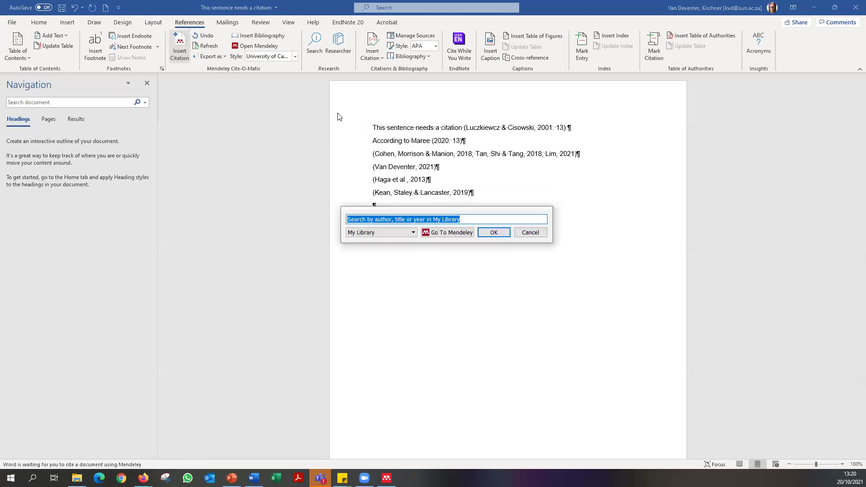
pyautogui.write('kean')
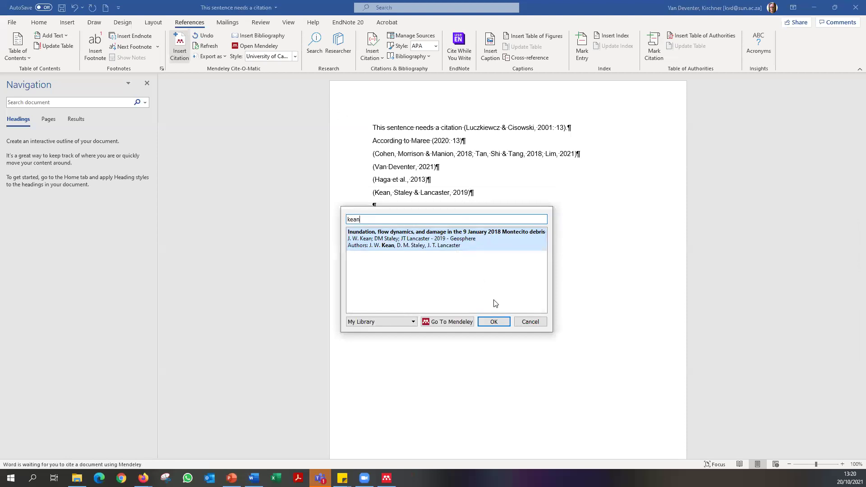
pyautogui.click(494, 321)
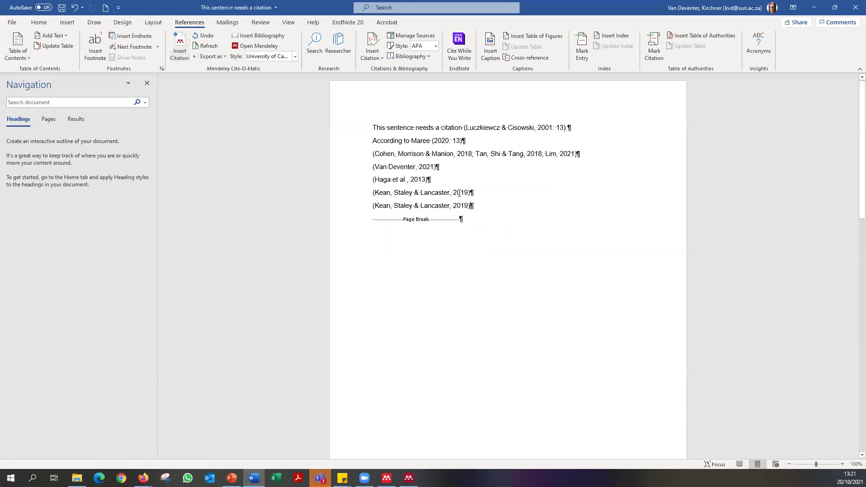
pyautogui.press('Return')
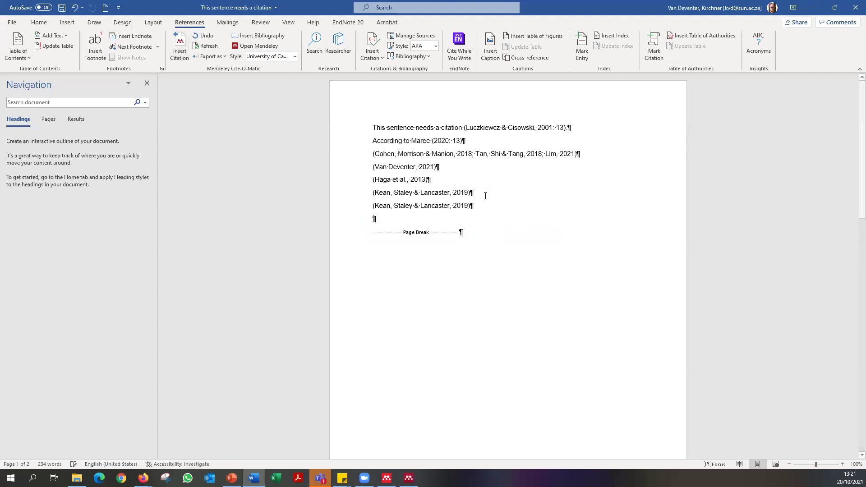
pyautogui.click(179, 48)
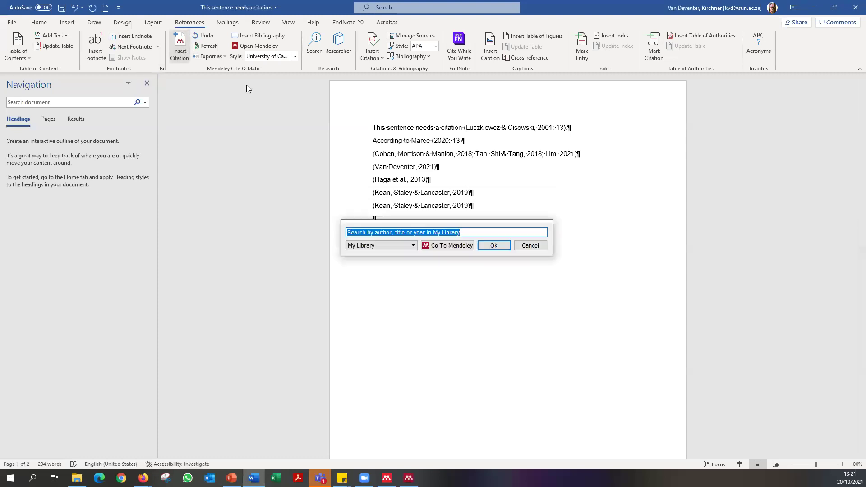
pyautogui.write('kean')
pyautogui.click(468, 251)
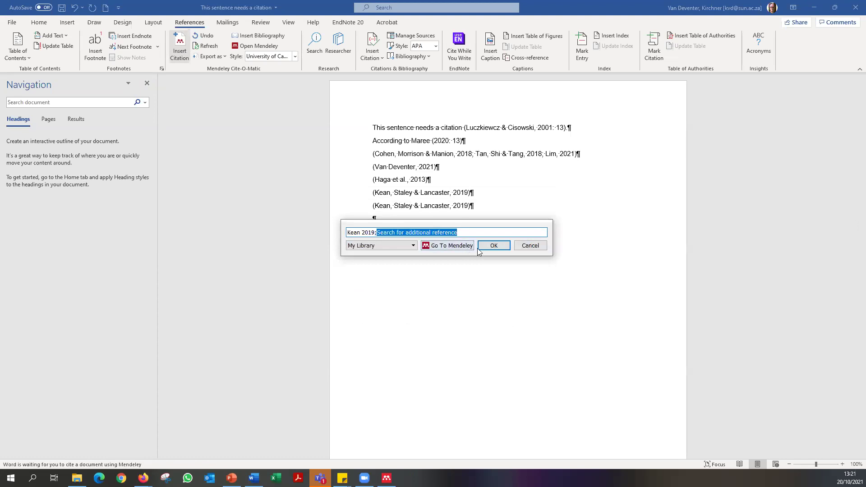
pyautogui.click(491, 246)
pyautogui.click(466, 220)
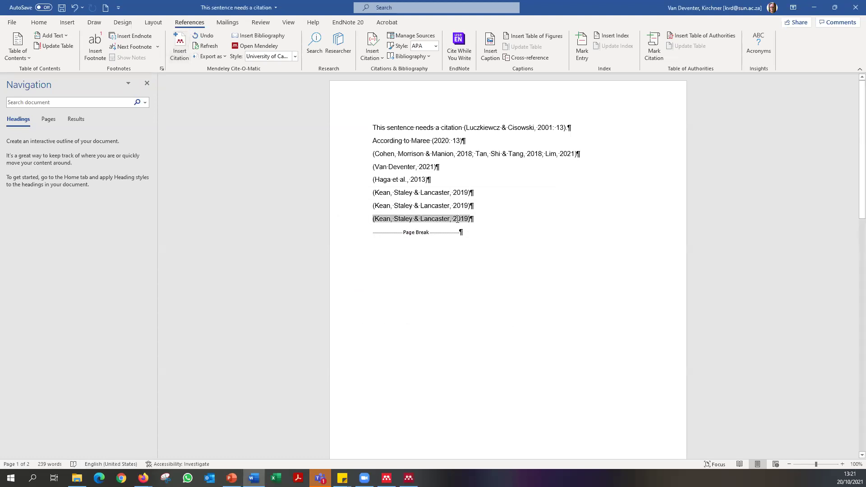
pyautogui.click(432, 205)
pyautogui.click(409, 479)
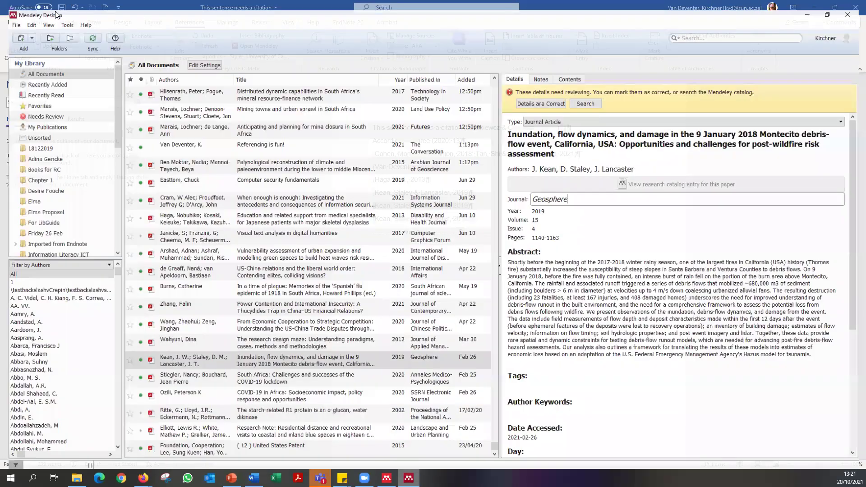
# Open the University of Cape Town - Harvard citation style for editing via More Styles.
pyautogui.click(57, 16)
pyautogui.moveTo(63, 52)
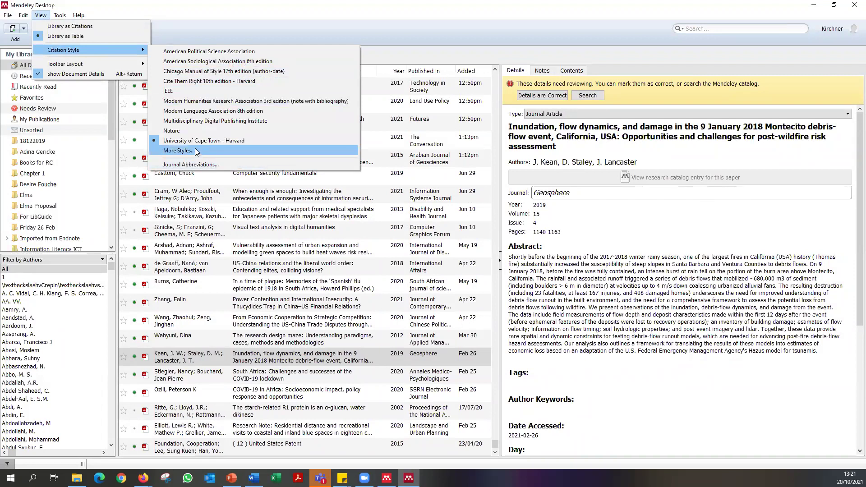
pyautogui.click(197, 150)
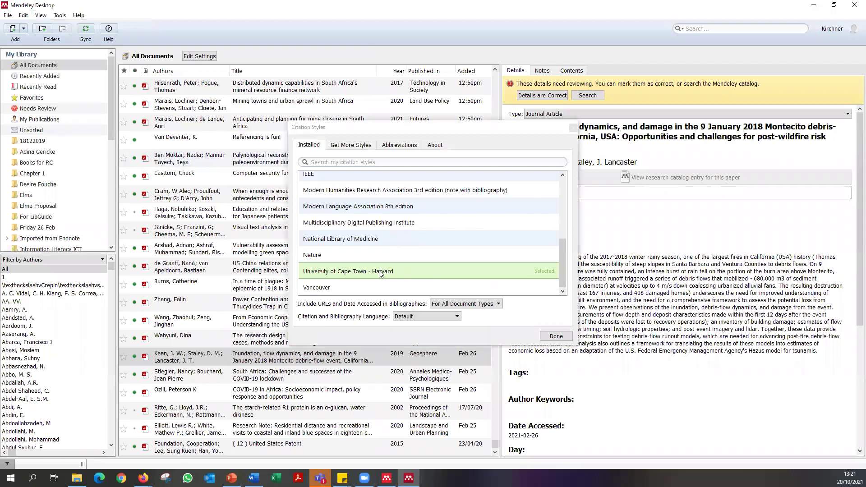
pyautogui.rightClick(379, 273)
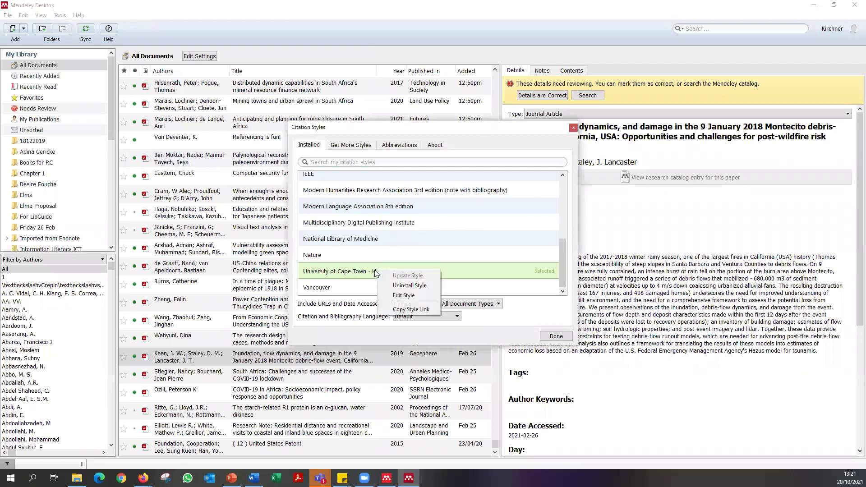
pyautogui.click(410, 297)
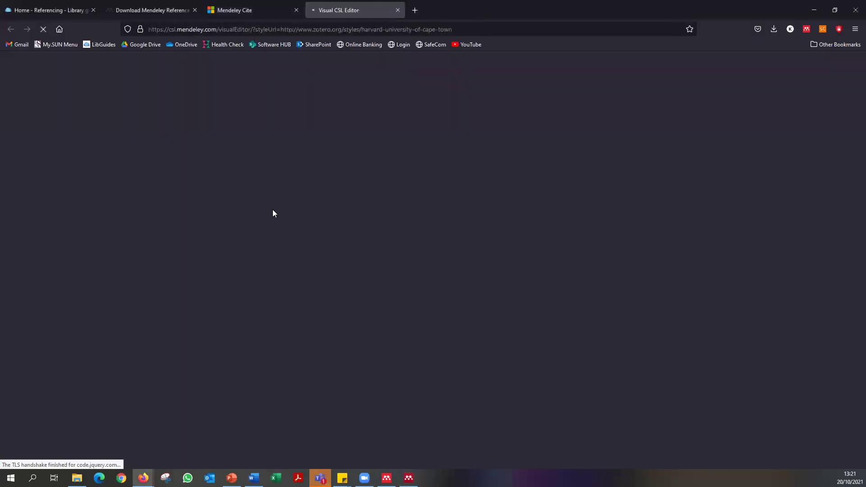
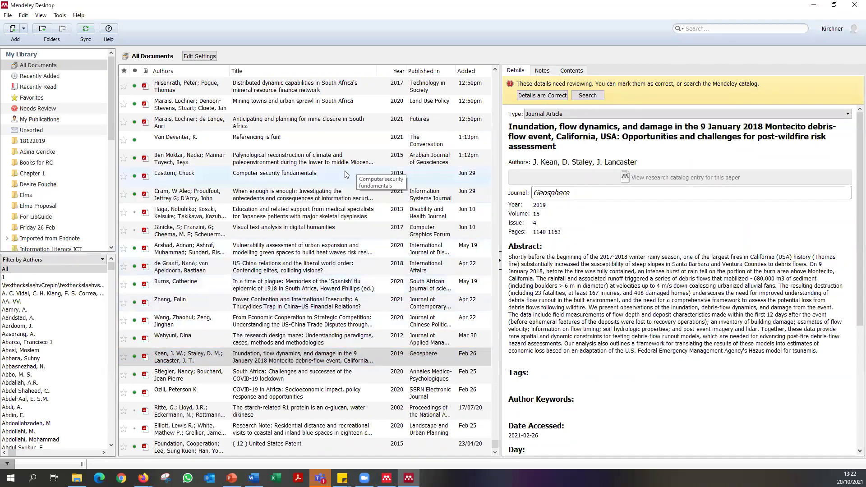
# Start adding a file from disk, then cancel it.
pyautogui.click(25, 28)
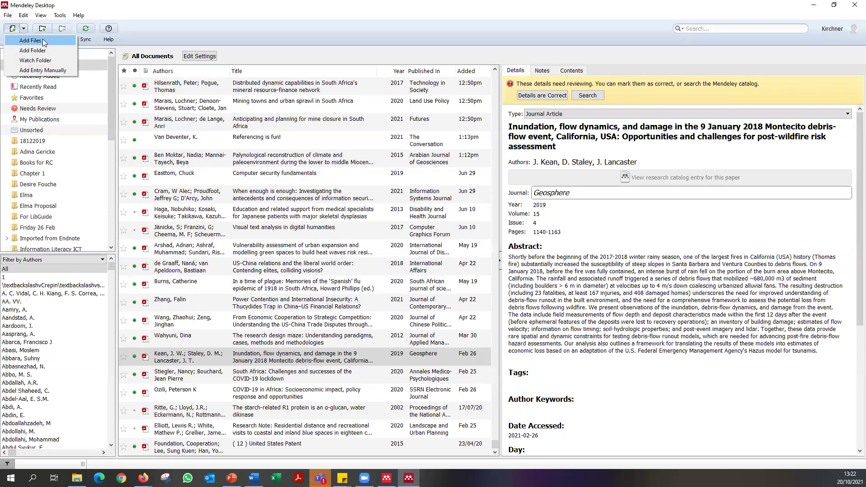
pyautogui.click(43, 41)
pyautogui.press('Escape')
# Create a manual new entry with its reference type set to Generic.
pyautogui.click(9, 16)
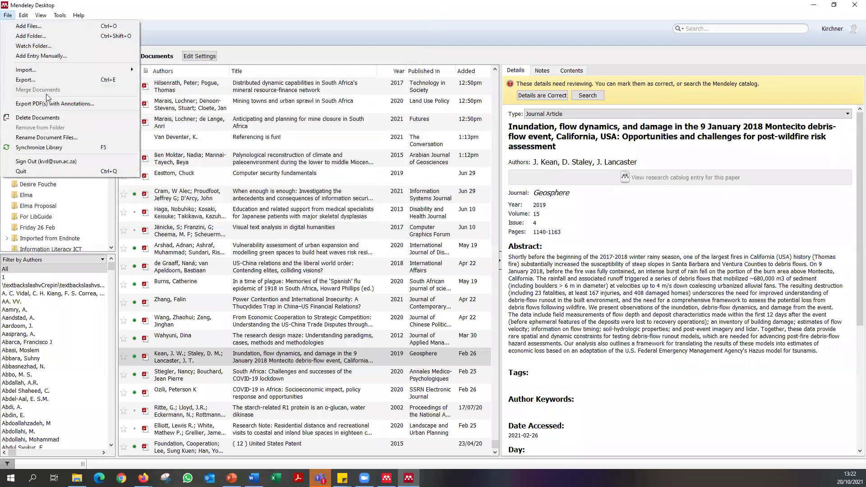
pyautogui.click(66, 57)
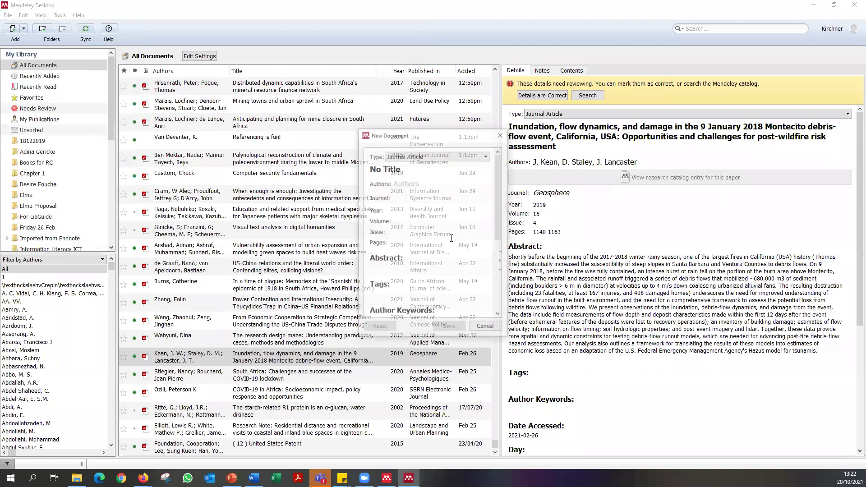
pyautogui.click(423, 155)
pyautogui.scroll(-3, 444, 216)
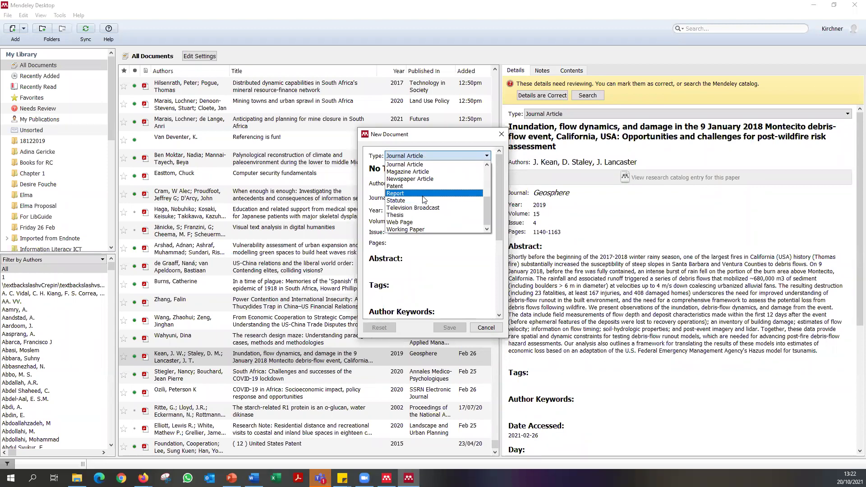
pyautogui.scroll(2, 424, 199)
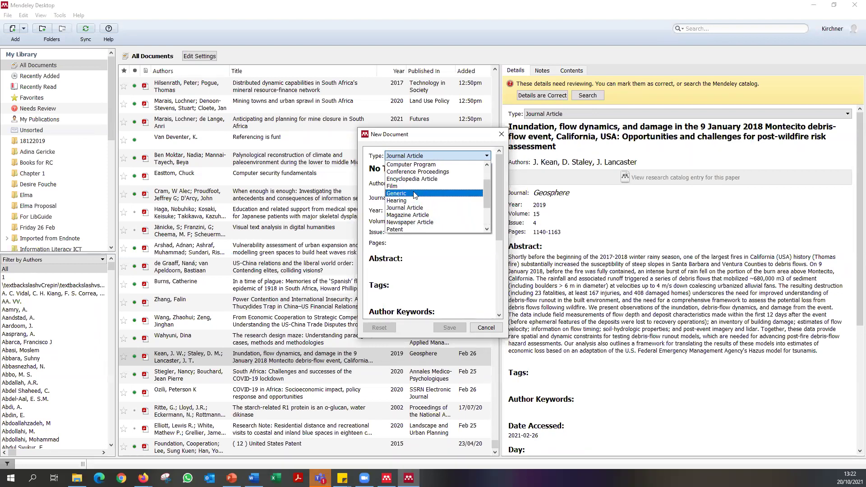
pyautogui.press('Return')
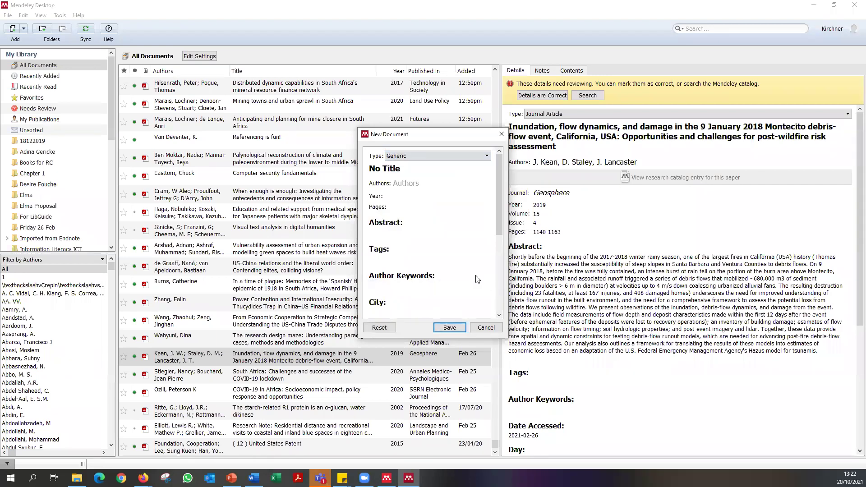
# Enter the title 'South African Schools Act: Policy on implementation. (No. 756), Government Gazette,'.
pyautogui.click(394, 167)
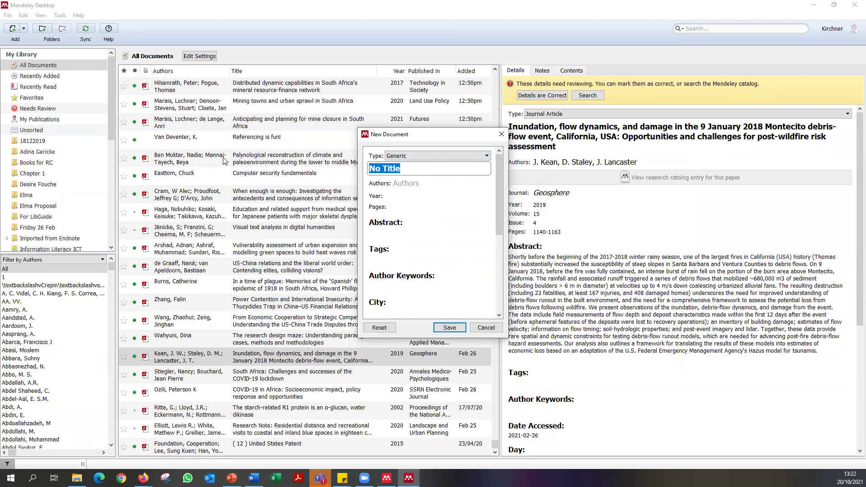
pyautogui.write('South African Schools Ac')
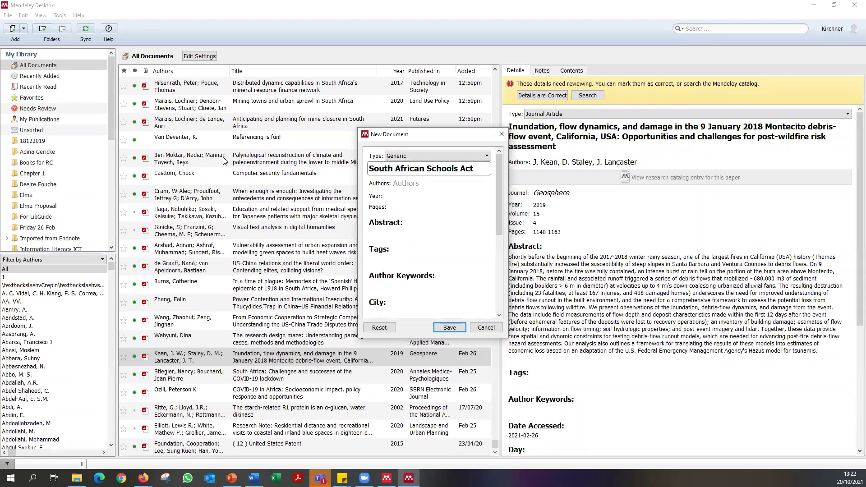
pyautogui.write('t: Policy on impleme')
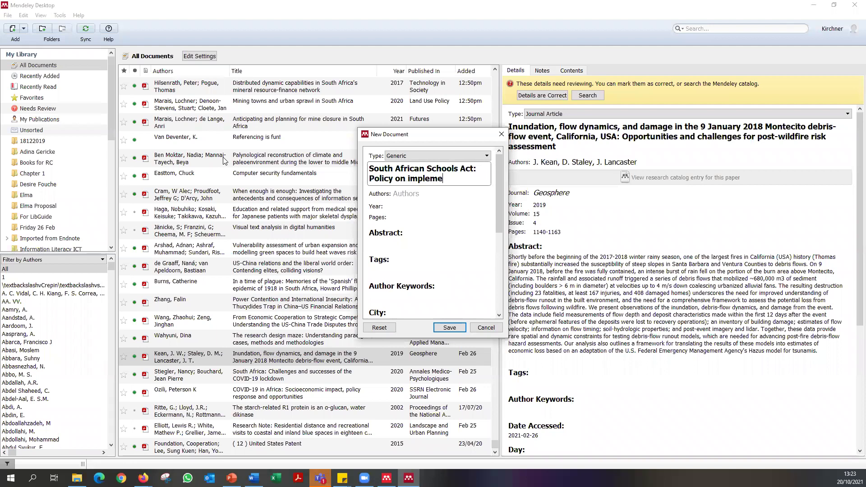
pyautogui.write('ntation')
pyautogui.write('. (No')
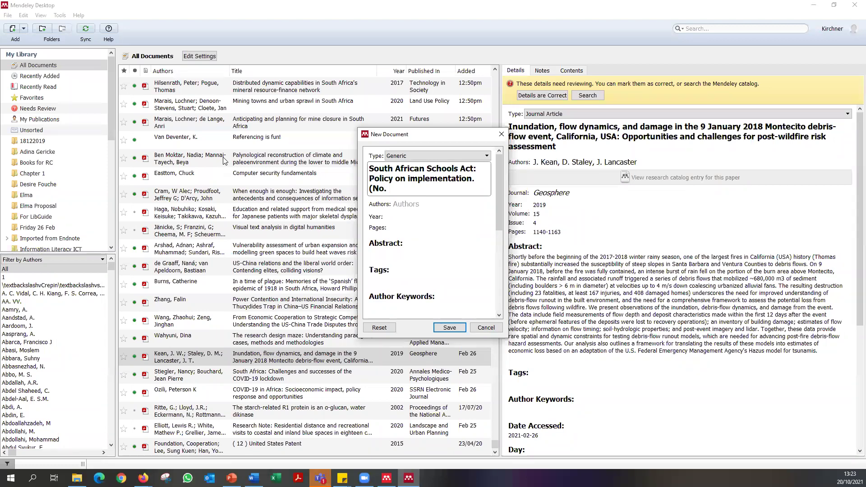
pyautogui.write('. 75')
pyautogui.write('6)')
pyautogui.write(', Gi')
pyautogui.write('overnment ')
pyautogui.write('Gazette,')
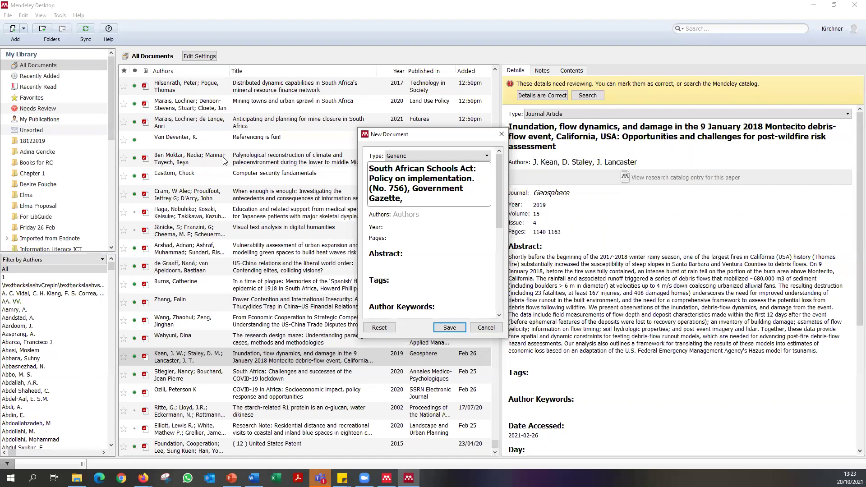
pyautogui.click(143, 478)
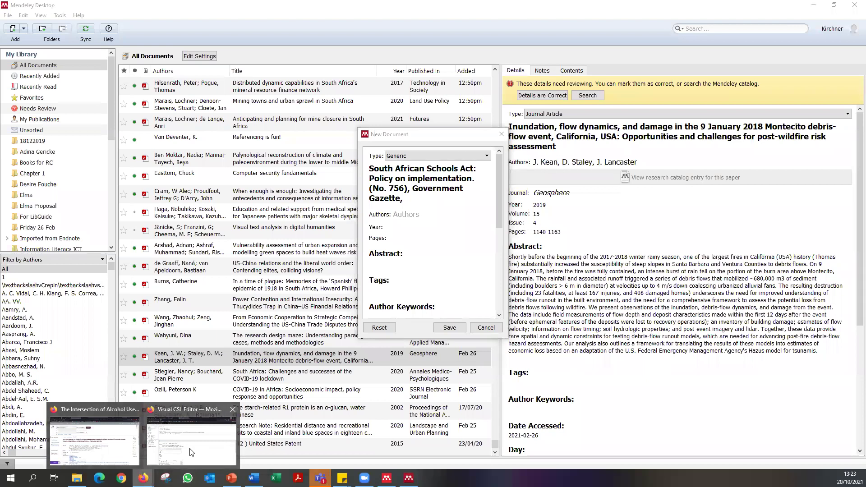
# Open the Referencing subject page in the Firefox library guides.
pyautogui.hotkey('alt', 'Tab')
pyautogui.hotkey('ctrl', 'Tab')
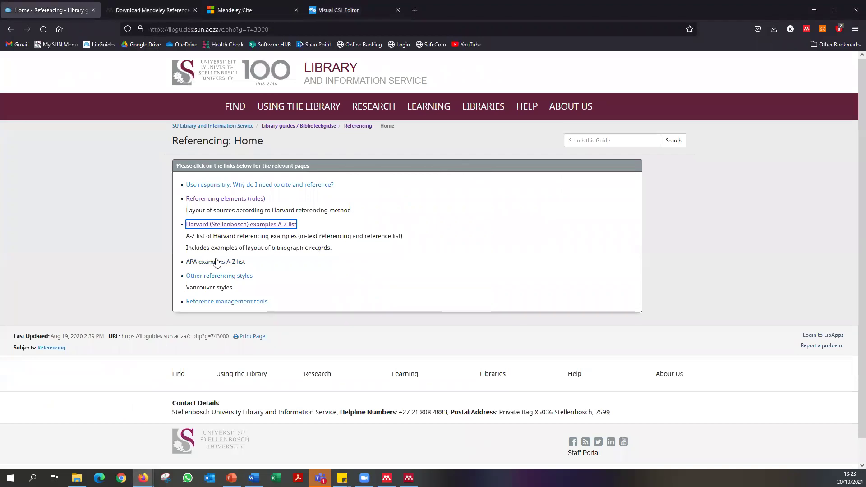
pyautogui.scroll(-1, 545, 434)
pyautogui.scroll(1, 351, 392)
pyautogui.click(58, 347)
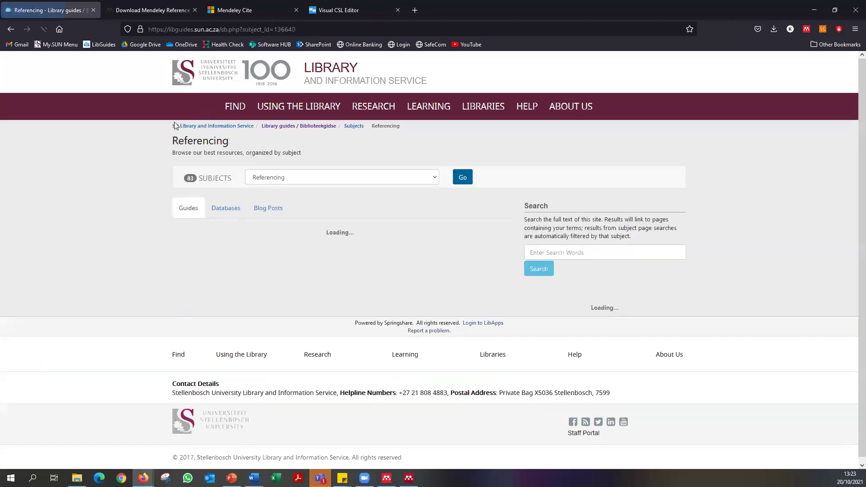
# Load the Mendeley subject guide, then return to Mendeley Desktop.
pyautogui.click(297, 177)
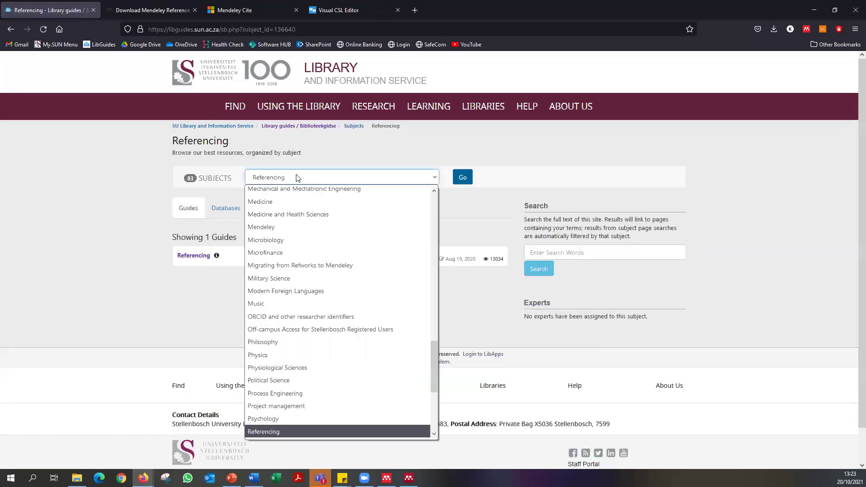
pyautogui.scroll(5, 321, 273)
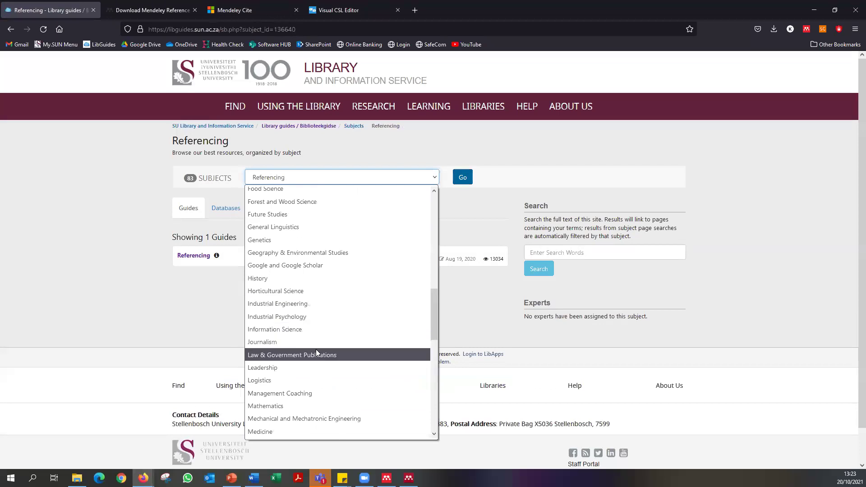
pyautogui.scroll(-2, 299, 407)
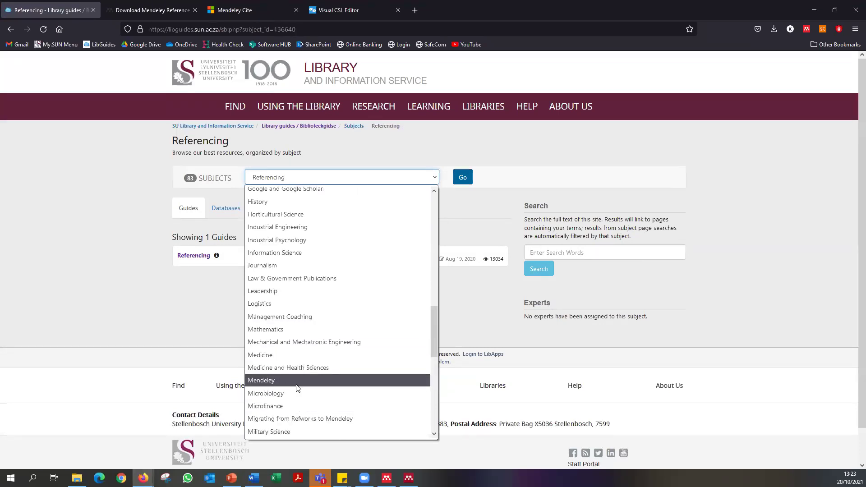
pyautogui.click(296, 385)
pyautogui.click(462, 181)
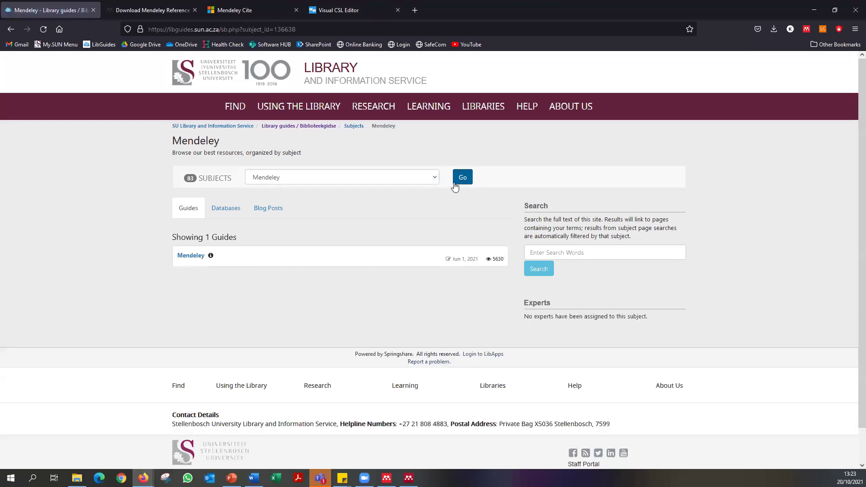
pyautogui.click(387, 479)
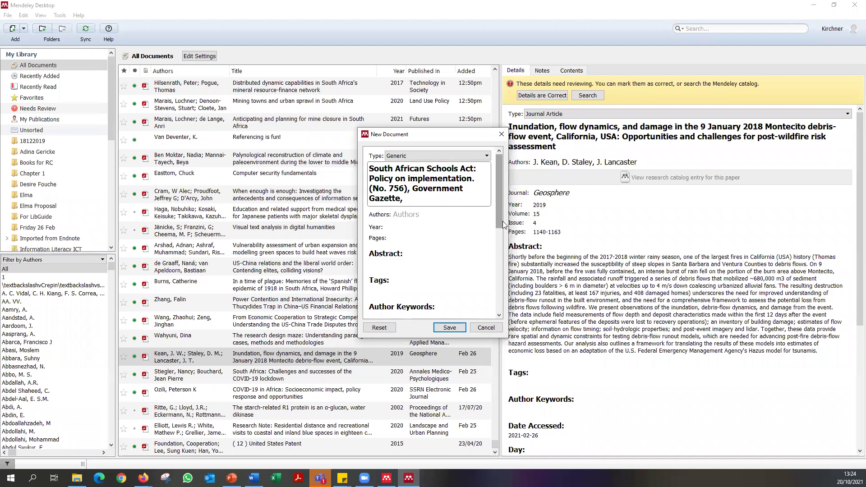
# In Word, reformat the citations in Chicago Manual of Style.
pyautogui.click(253, 479)
pyautogui.click(470, 165)
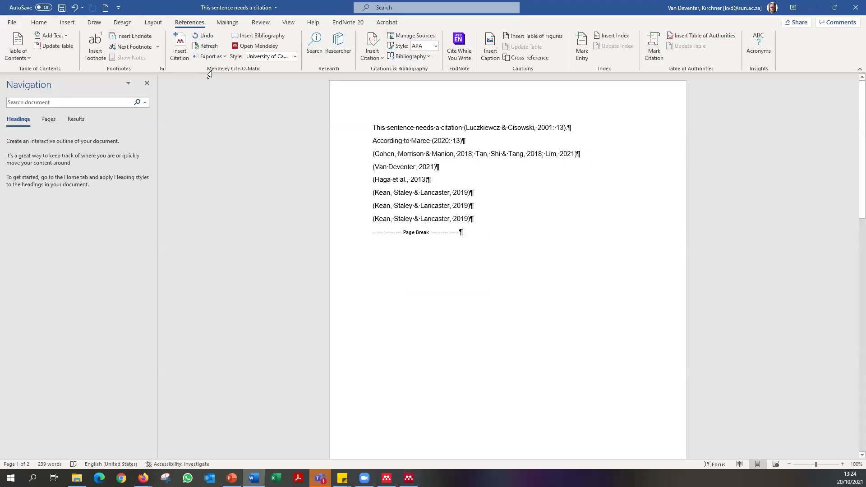
pyautogui.click(266, 57)
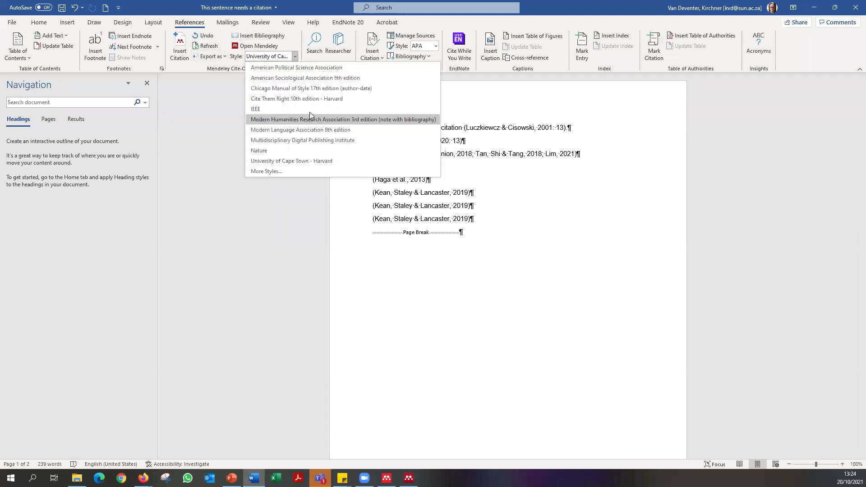
pyautogui.click(317, 89)
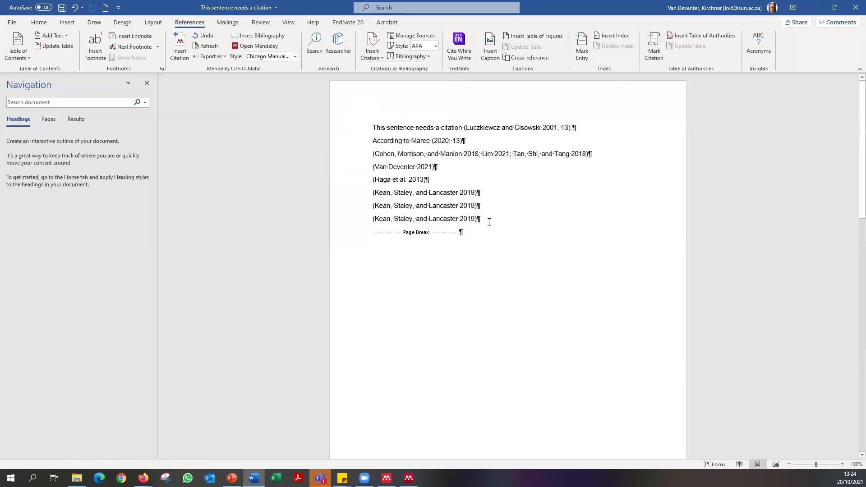
# Choose Vancouver from the full citation style list and confirm it.
pyautogui.click(295, 56)
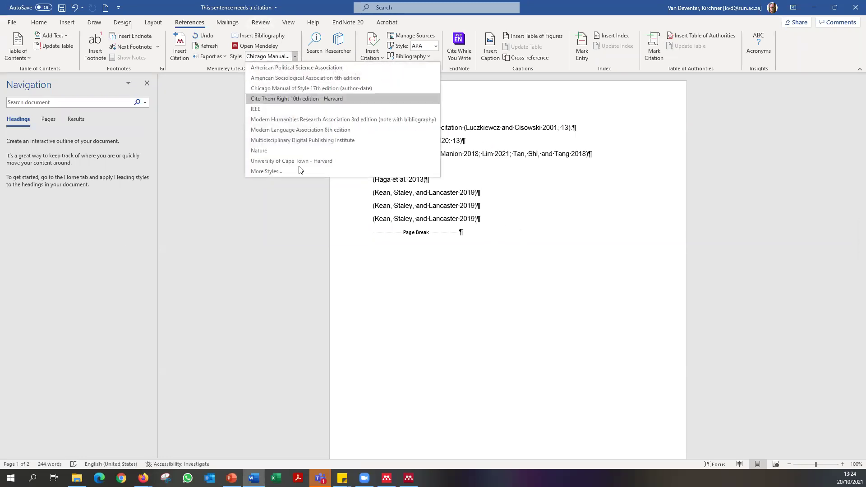
pyautogui.click(311, 173)
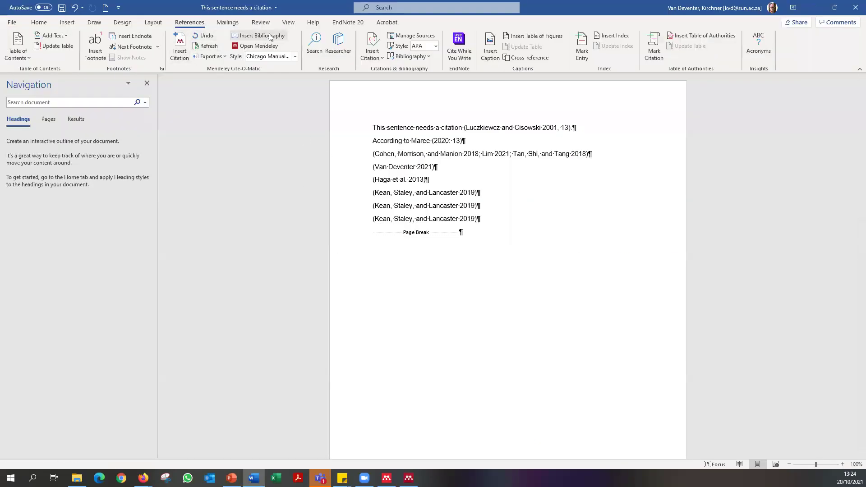
pyautogui.click(274, 58)
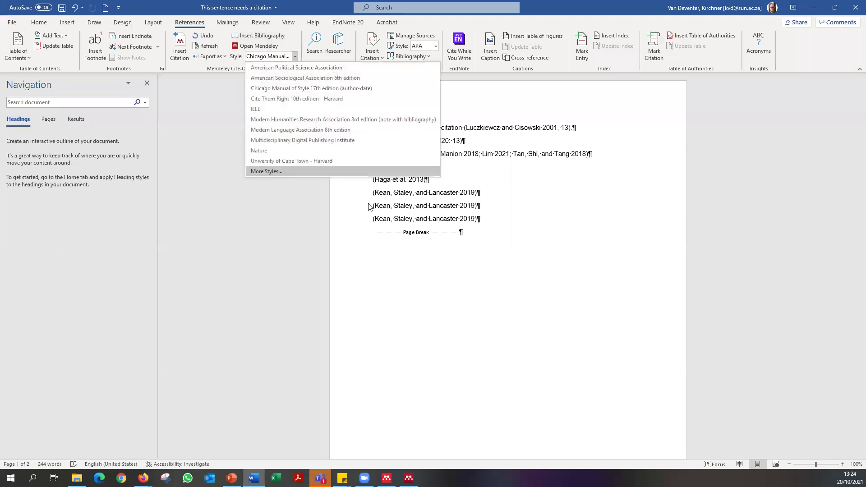
pyautogui.scroll(-5, 370, 228)
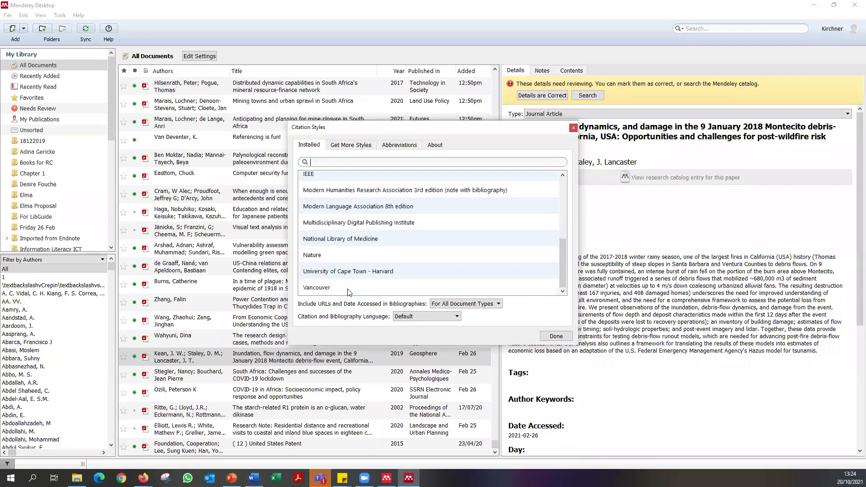
pyautogui.click(542, 289)
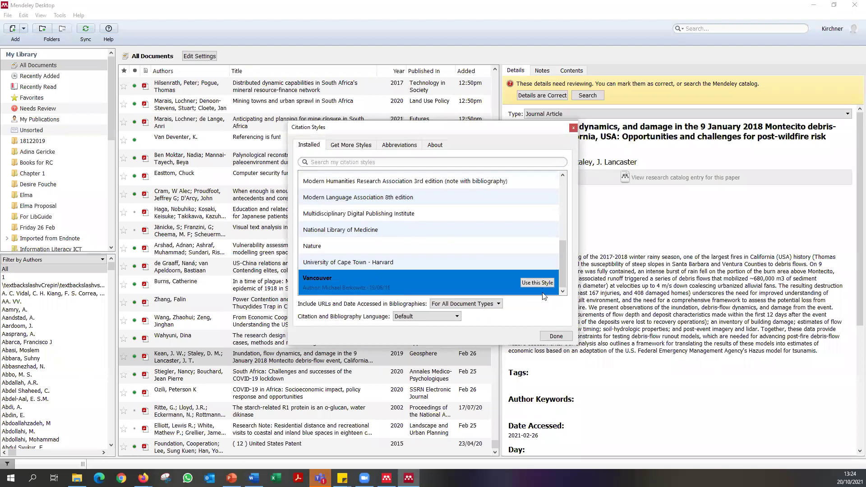
pyautogui.click(556, 336)
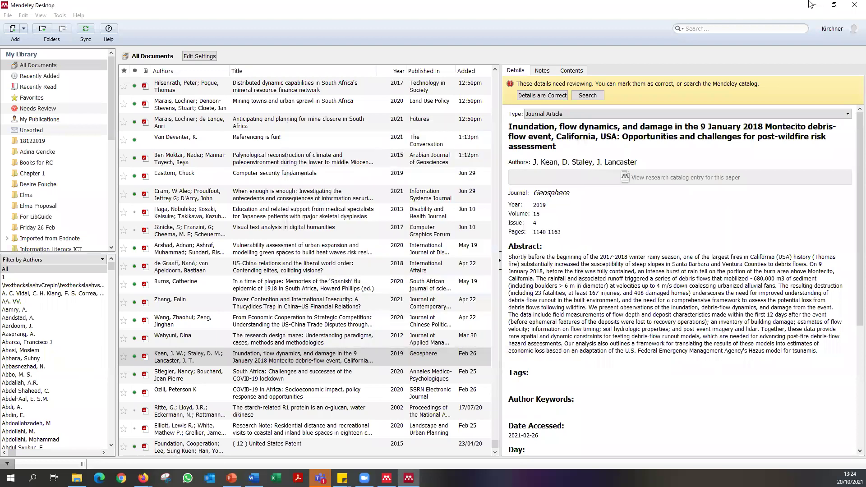
pyautogui.click(812, 4)
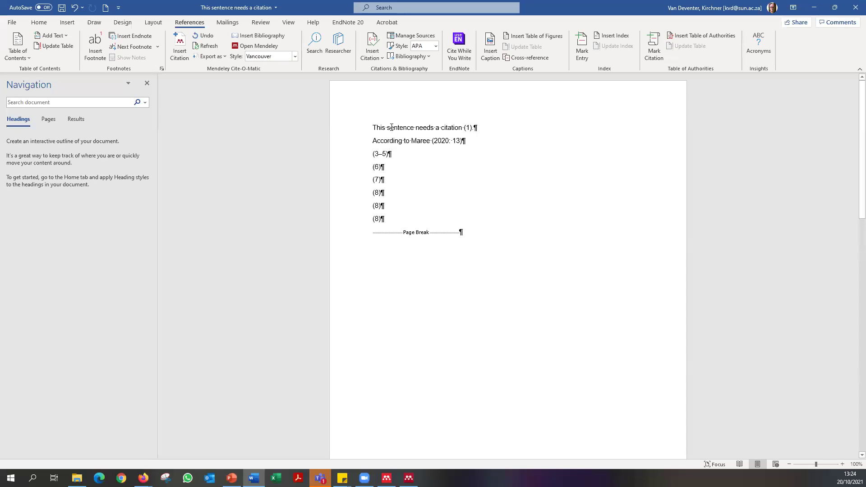
pyautogui.click(439, 142)
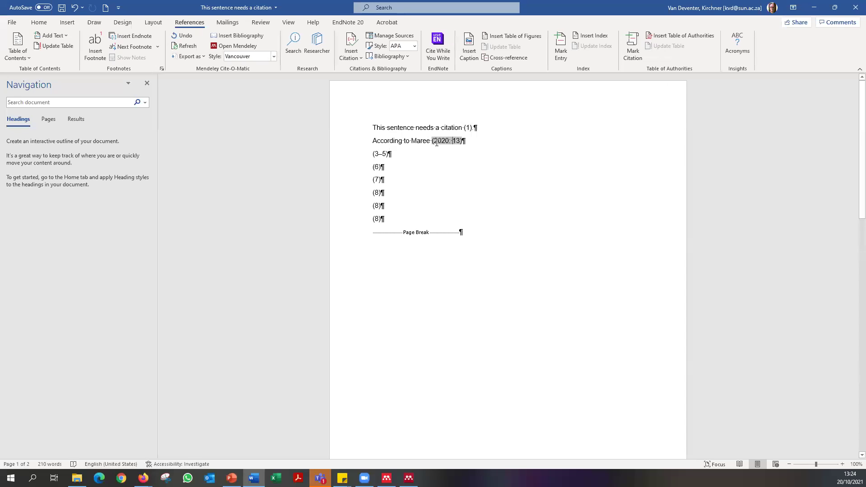
pyautogui.click(387, 155)
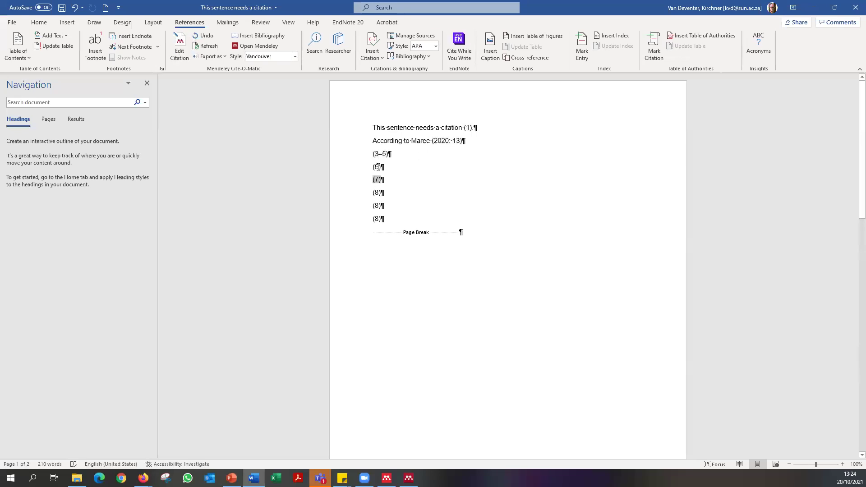
pyautogui.click(441, 141)
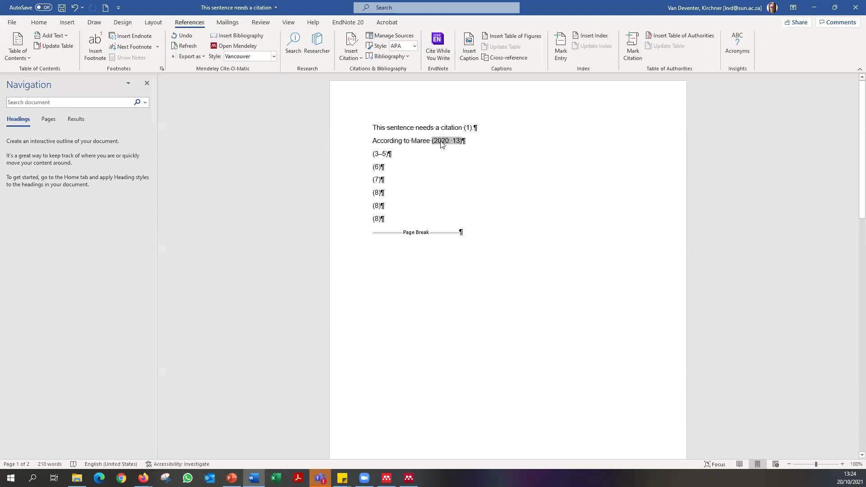
pyautogui.rightClick(441, 144)
pyautogui.press('Escape')
pyautogui.click(469, 141)
pyautogui.scroll(-10, 512, 276)
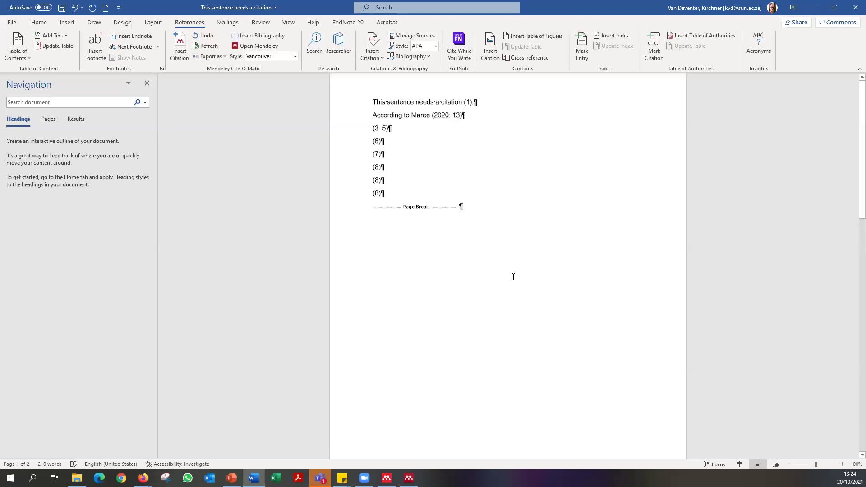
pyautogui.scroll(-8, 514, 273)
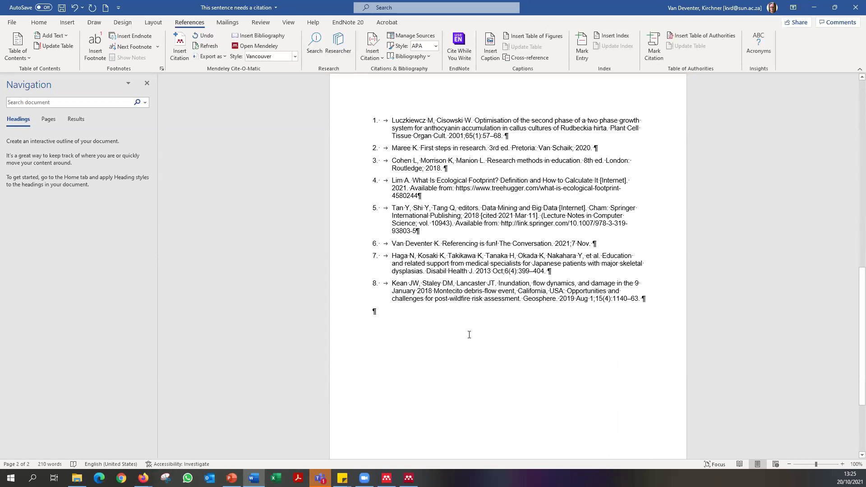
pyautogui.scroll(18, 452, 322)
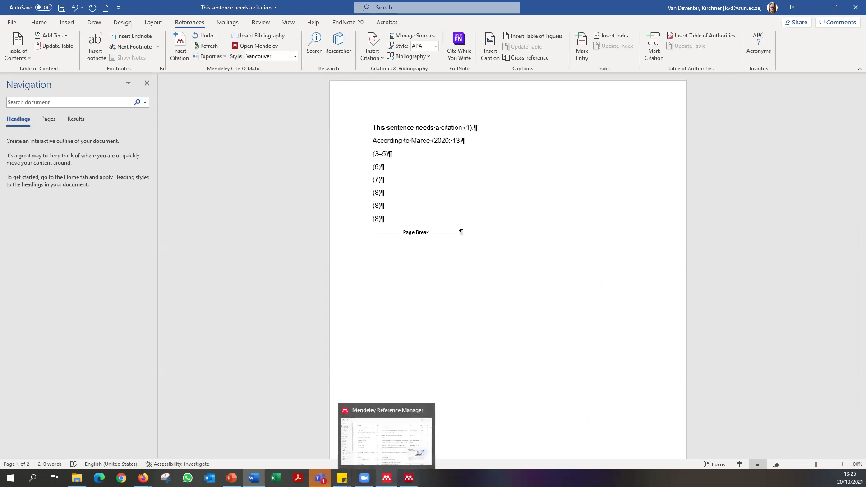
pyautogui.click(387, 477)
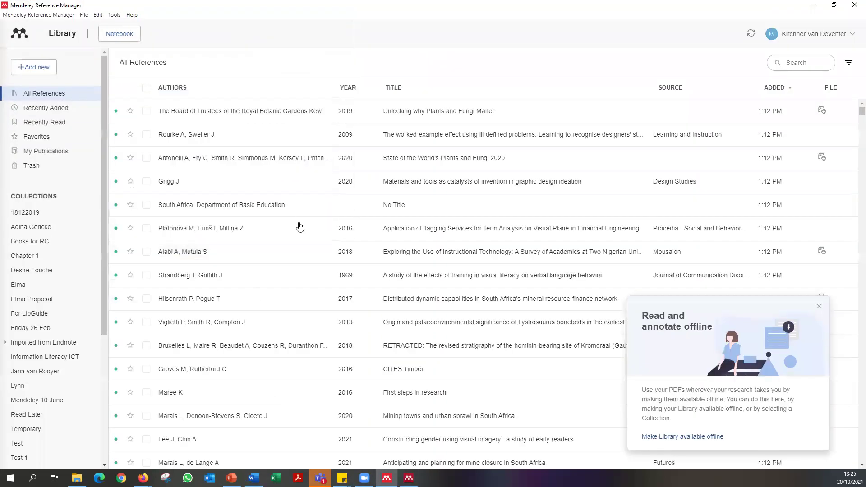
# View details of the Grigg J and State of the World's Plants and Fungi 2020 references.
pyautogui.scroll(-4, 44, 236)
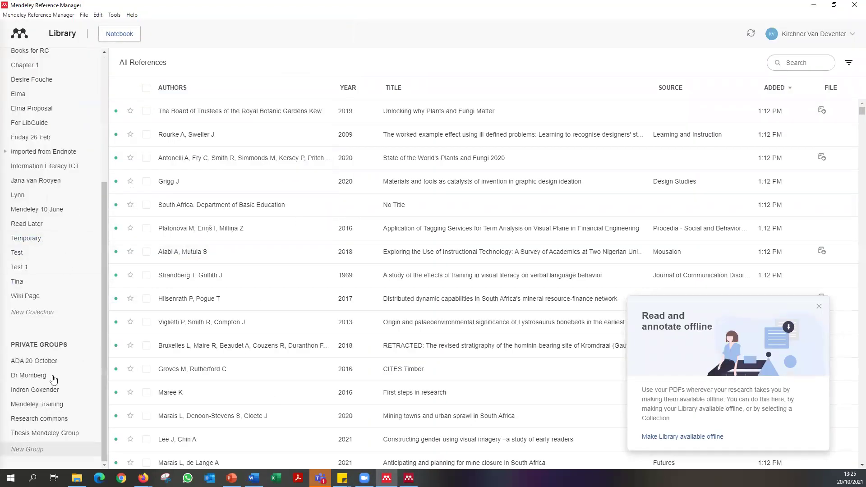
pyautogui.scroll(4, 52, 375)
pyautogui.click(298, 187)
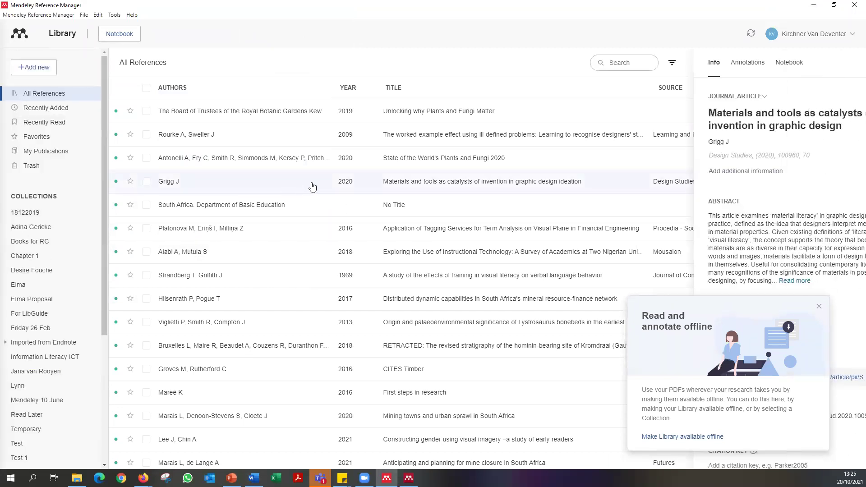
pyautogui.click(488, 156)
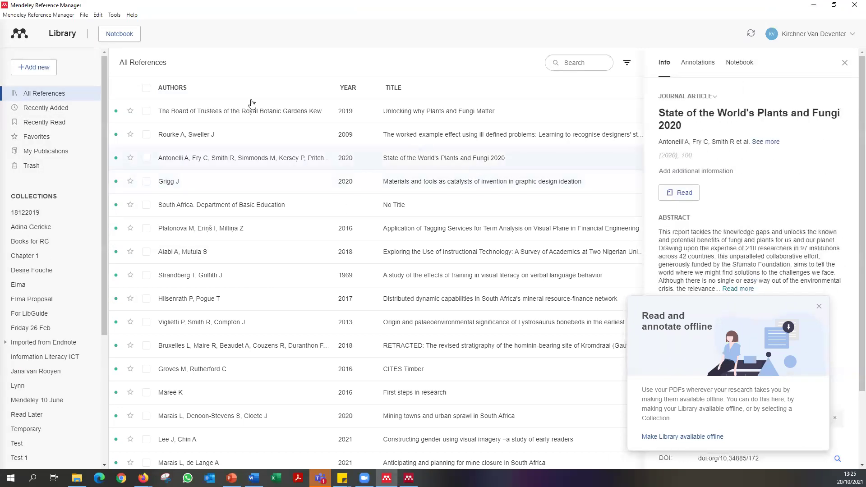
# Browse the Tools, Help, File and Edit menus without choosing anything.
pyautogui.click(115, 15)
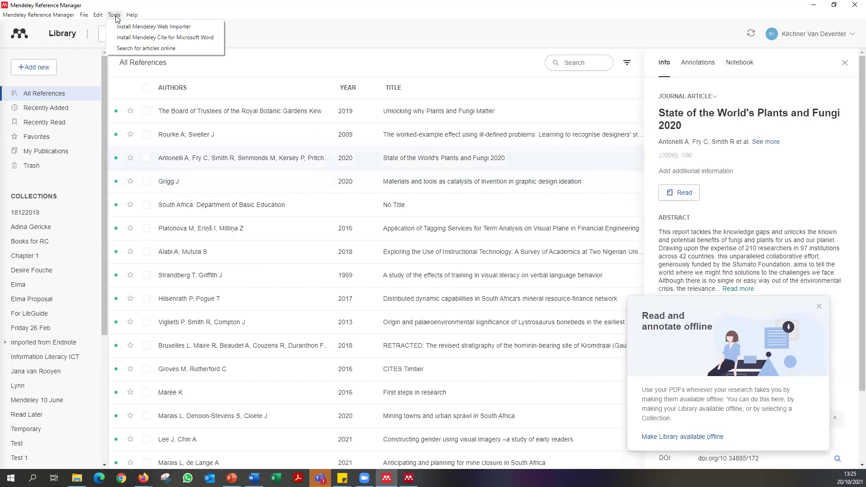
pyautogui.moveTo(99, 17)
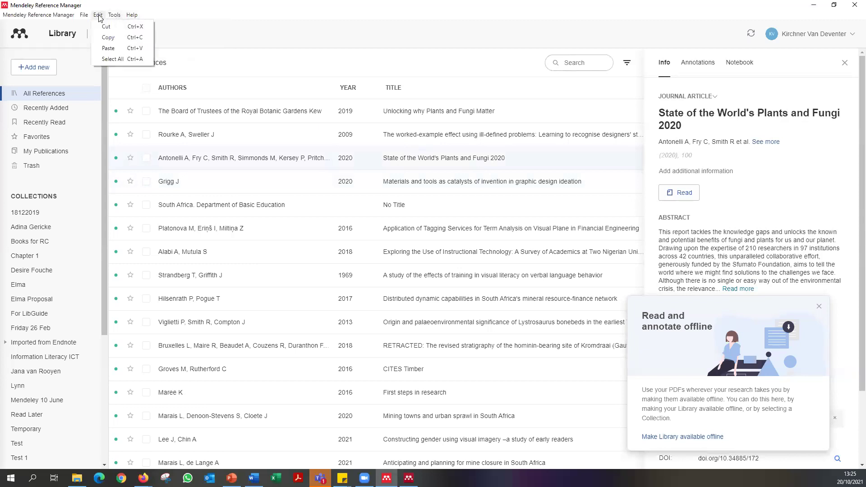
pyautogui.click(130, 15)
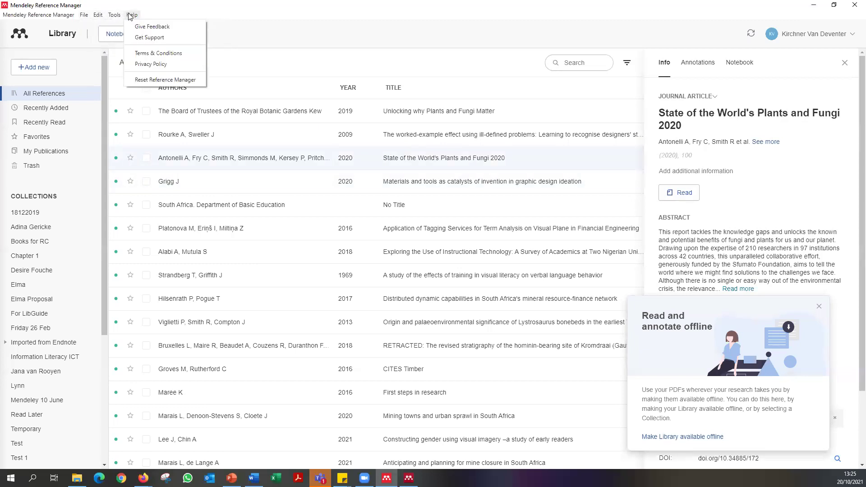
pyautogui.moveTo(83, 18)
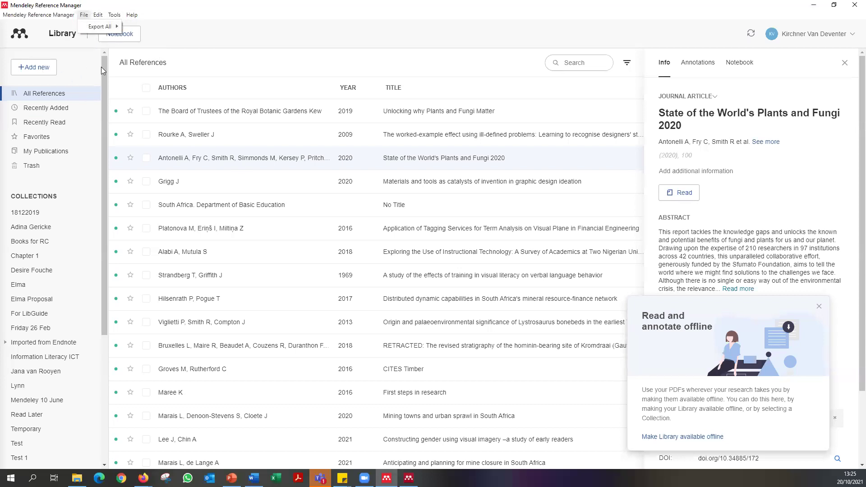
pyautogui.click(44, 28)
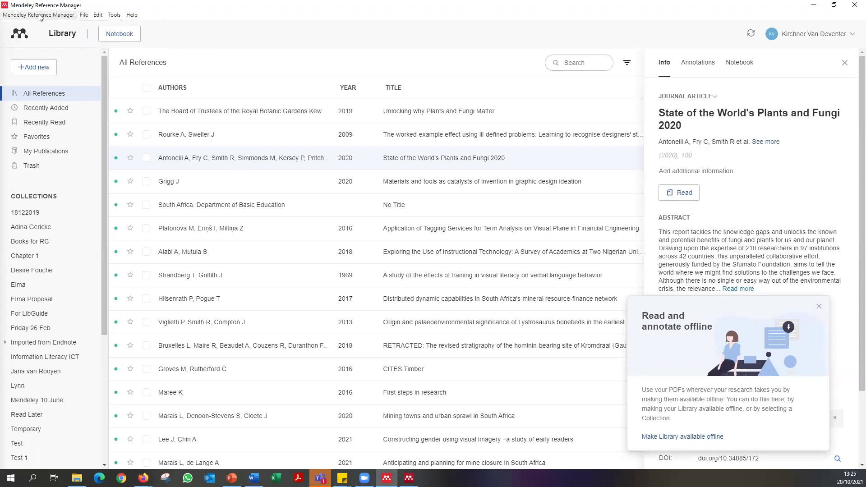
pyautogui.click(97, 16)
pyautogui.click(147, 17)
pyautogui.click(131, 17)
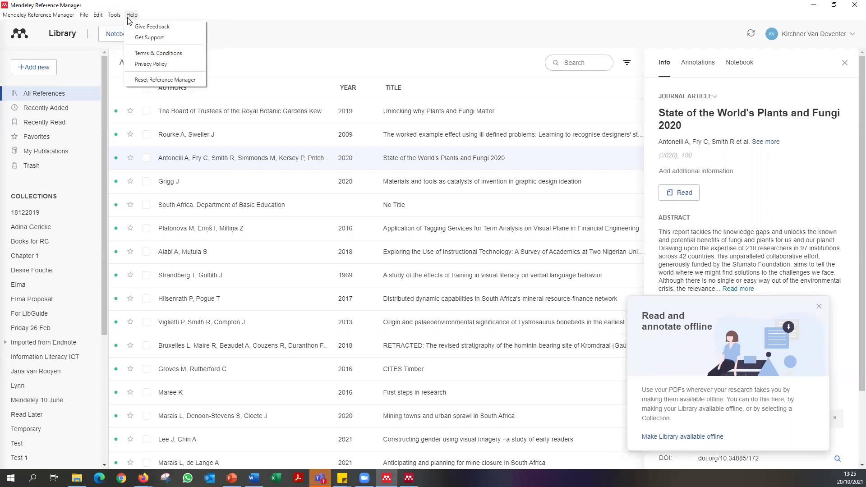
pyautogui.click(201, 17)
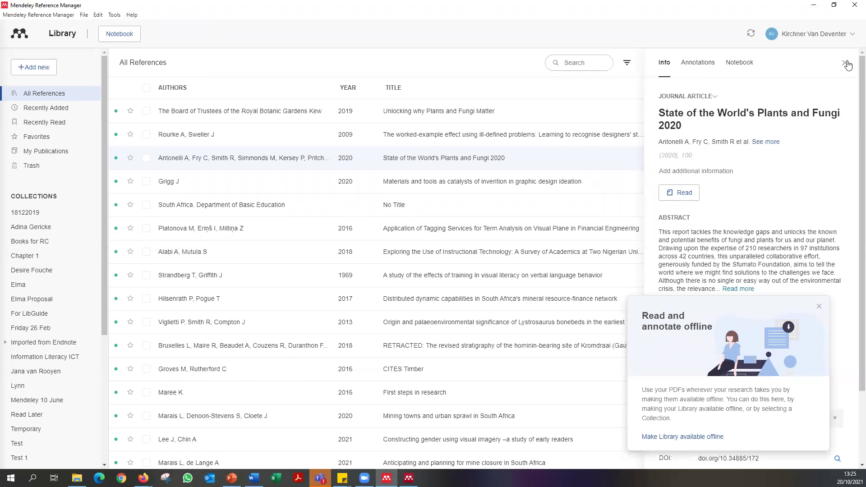
# Dismiss the offline reading tip and switch back to the Word document.
pyautogui.scroll(-4, 60, 285)
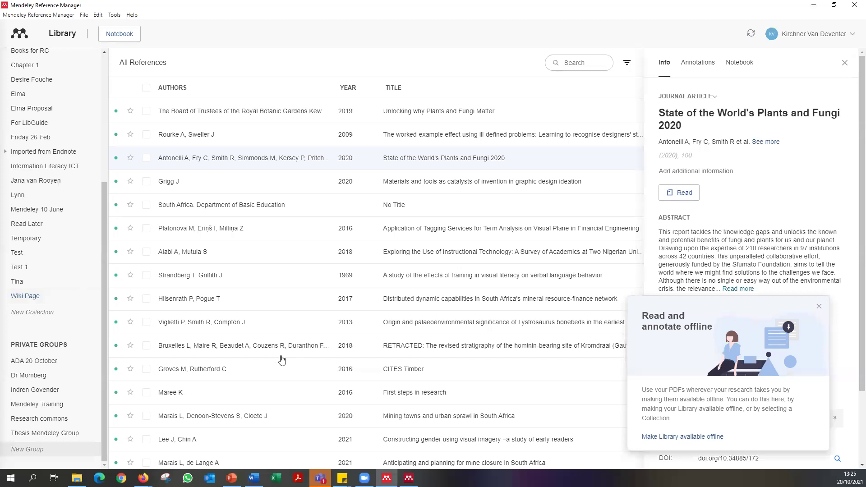
pyautogui.scroll(5, 100, 322)
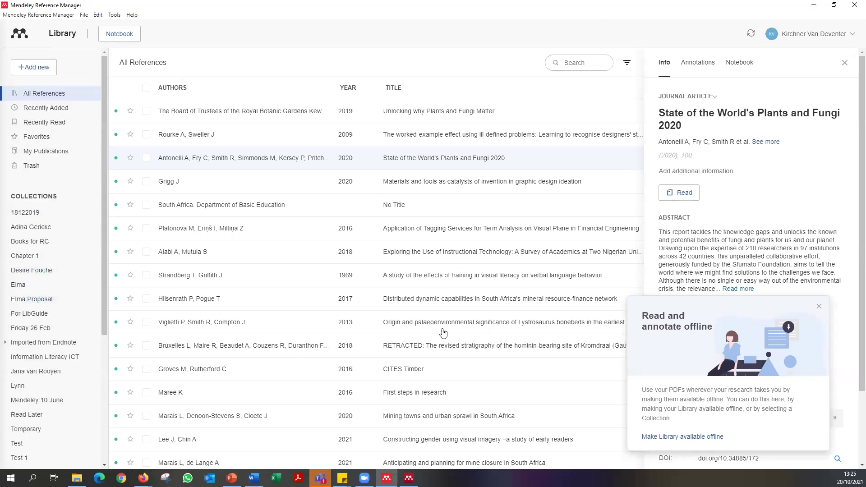
pyautogui.click(819, 306)
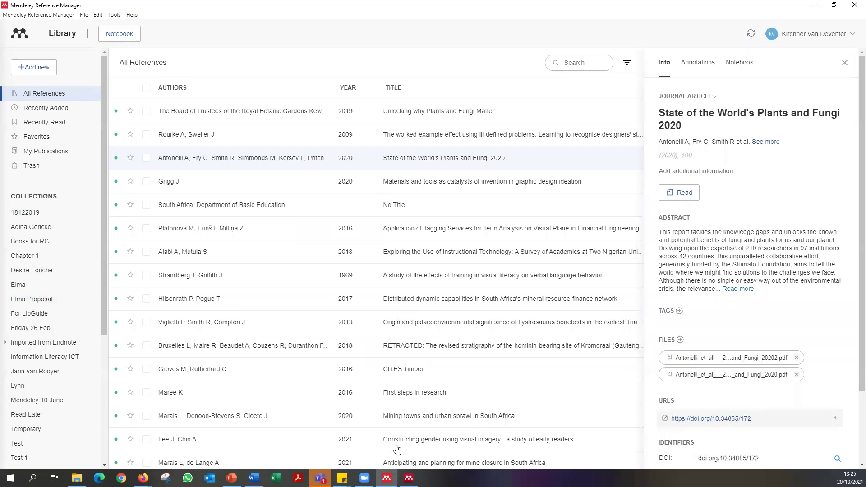
pyautogui.click(254, 477)
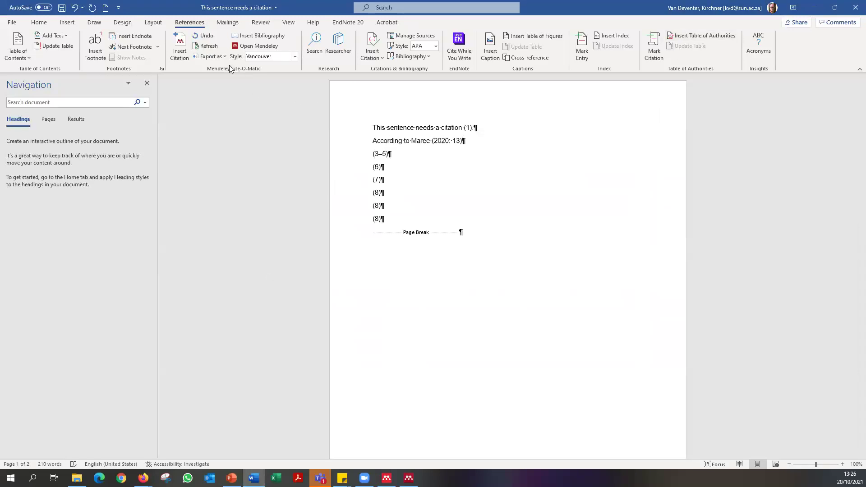
# Open Insert Citation, cancel it without inserting, and switch to Mendeley Desktop.
pyautogui.click(186, 57)
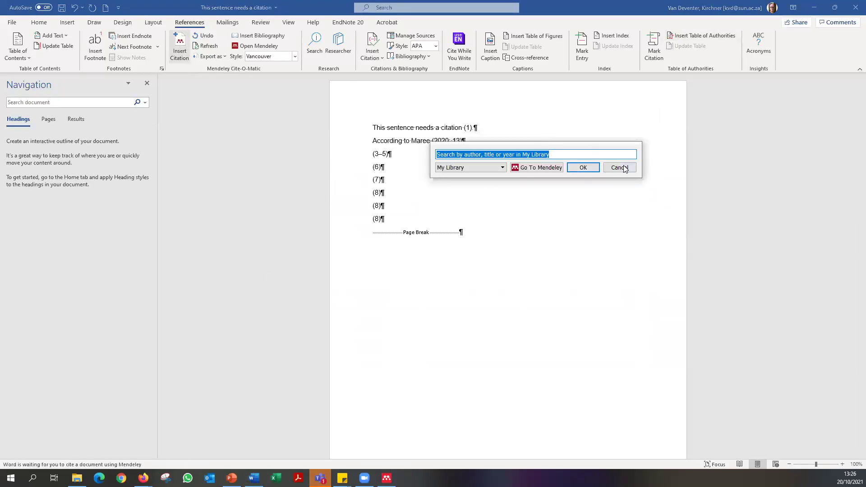
pyautogui.click(618, 168)
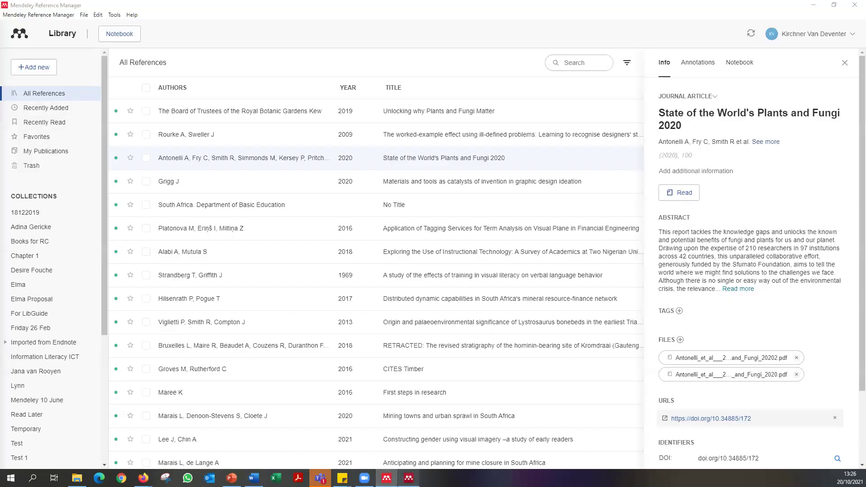
pyautogui.hotkey('alt', 'Tab')
pyautogui.hotkey('alt', 'Tab')
pyautogui.hotkey('alt', 'Tab')
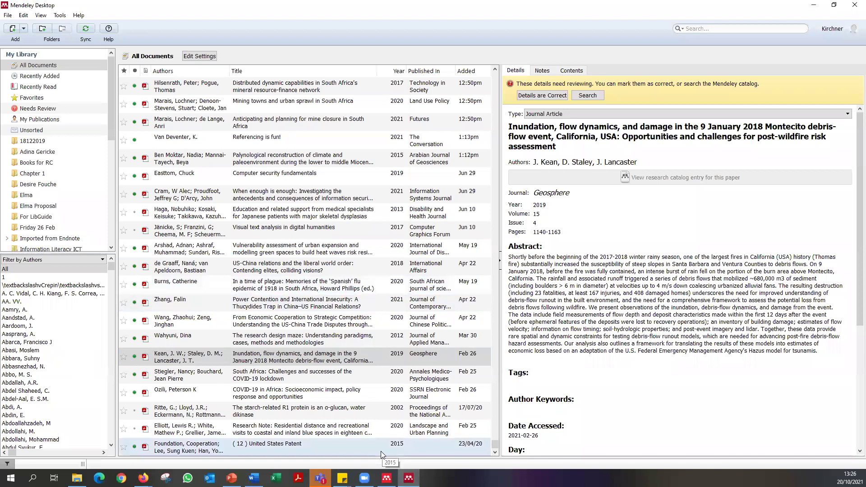
# Switch from Mendeley Desktop to Mendeley Reference Manager via the taskbar.
pyautogui.moveTo(409, 479)
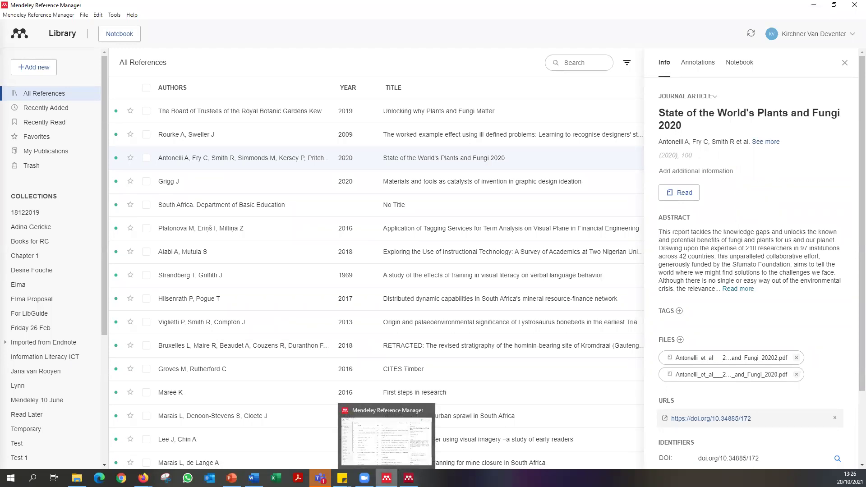
# Bring Mendeley Reference Manager's All References list to the front.
pyautogui.click(387, 478)
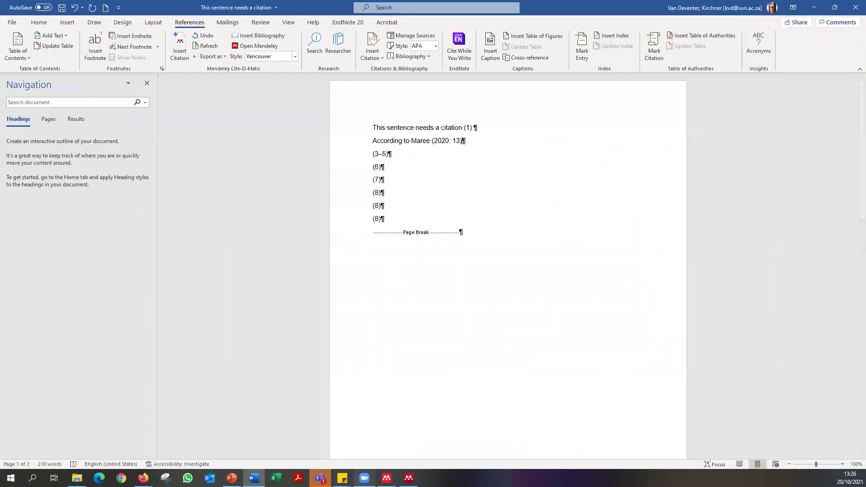
pyautogui.click(386, 478)
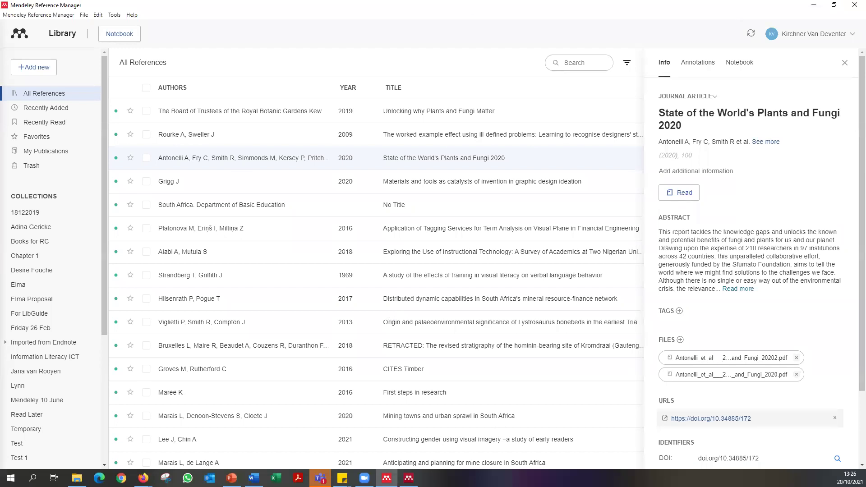
# Search the Referencing Video folder in File Explorer for *.xls files.
pyautogui.click(76, 478)
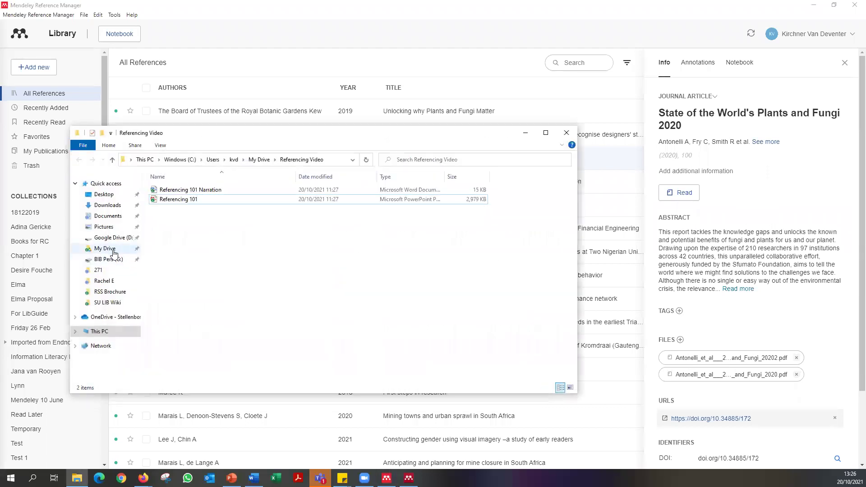
pyautogui.click(429, 163)
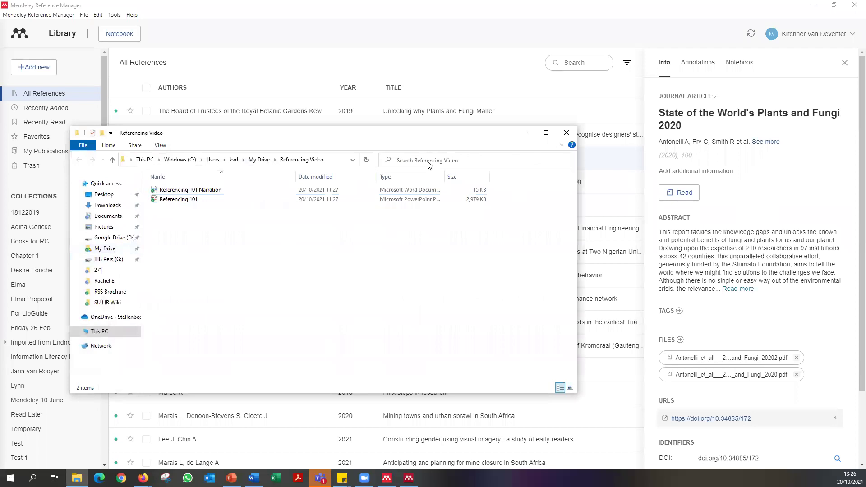
pyautogui.write('*')
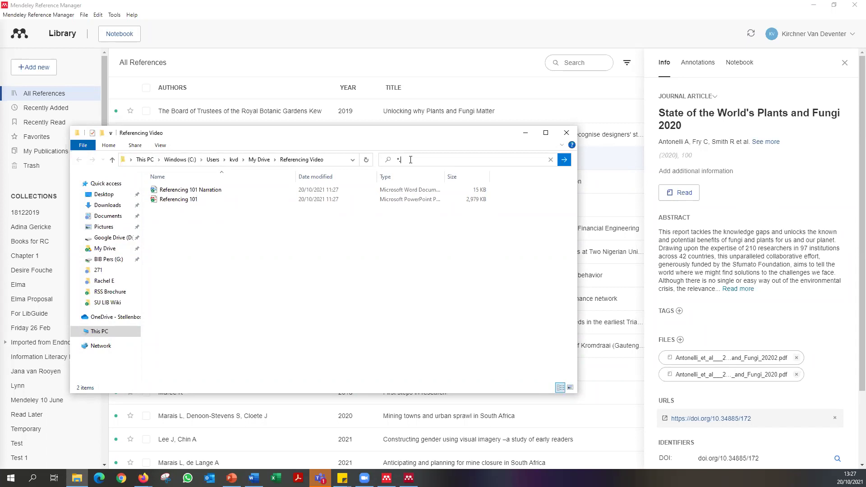
pyautogui.write('exc')
pyautogui.press('BackSpace')
pyautogui.press('BackSpace')
pyautogui.press('BackSpace')
pyautogui.write('xls')
pyautogui.press('Return')
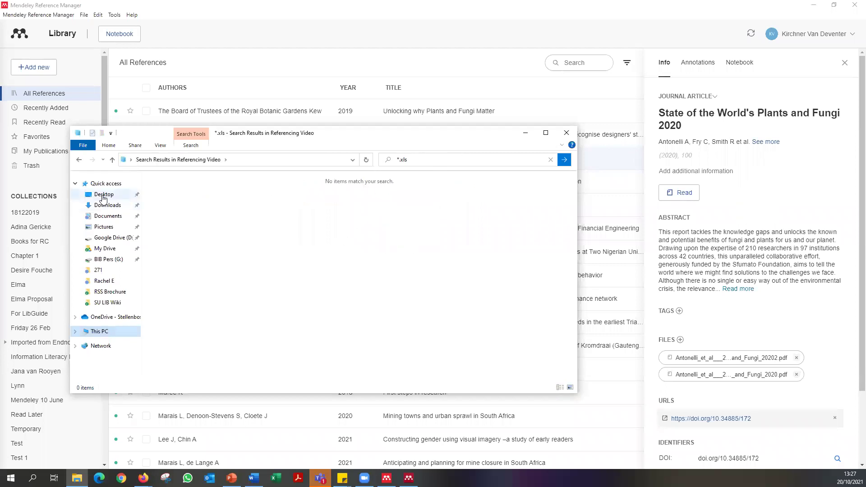
# Browse Desktop and the Documents > Work 2021 subfolders in File Explorer.
pyautogui.click(103, 195)
pyautogui.click(427, 160)
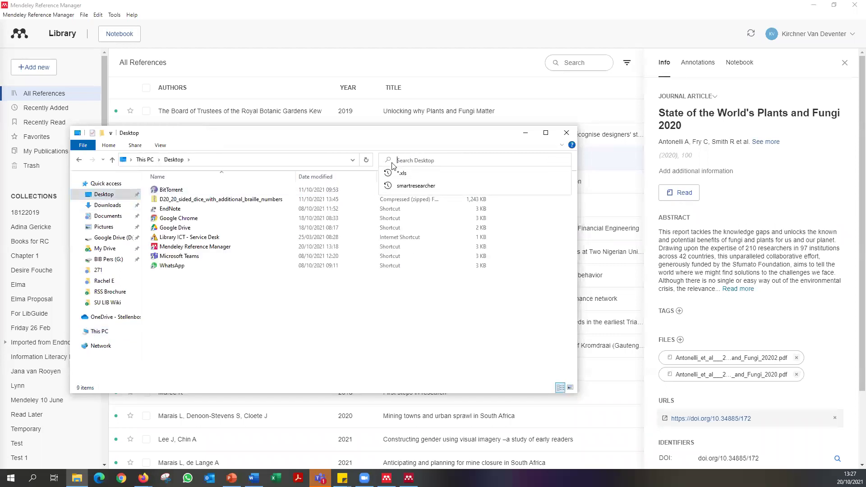
pyautogui.click(108, 216)
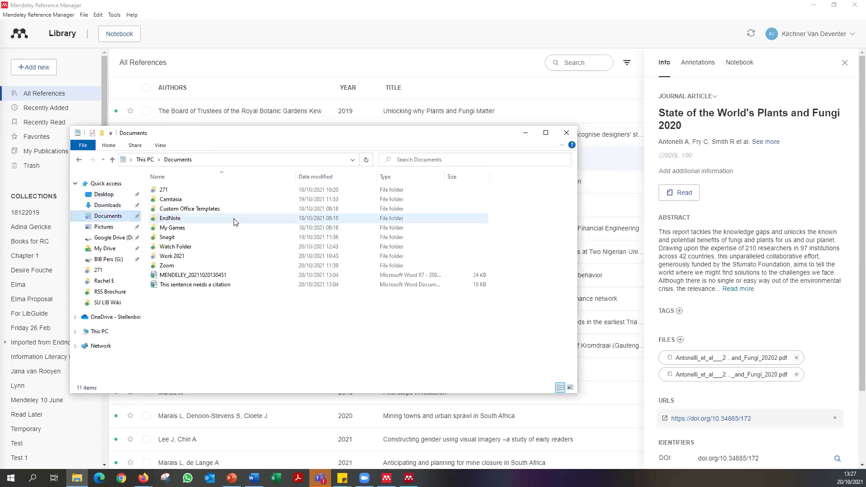
pyautogui.doubleClick(228, 256)
pyautogui.doubleClick(196, 227)
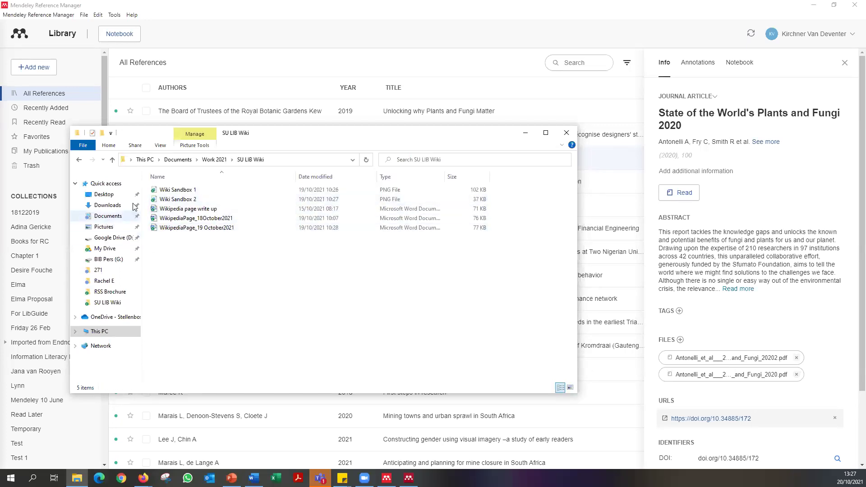
pyautogui.click(112, 160)
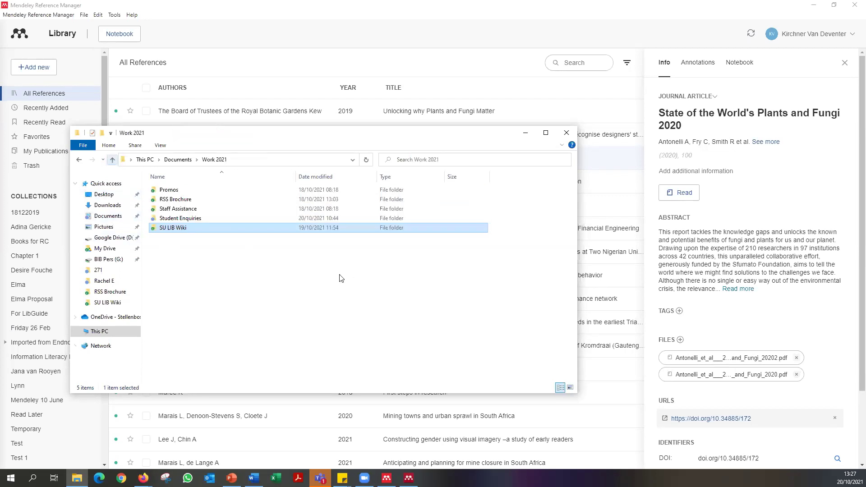
pyautogui.doubleClick(206, 219)
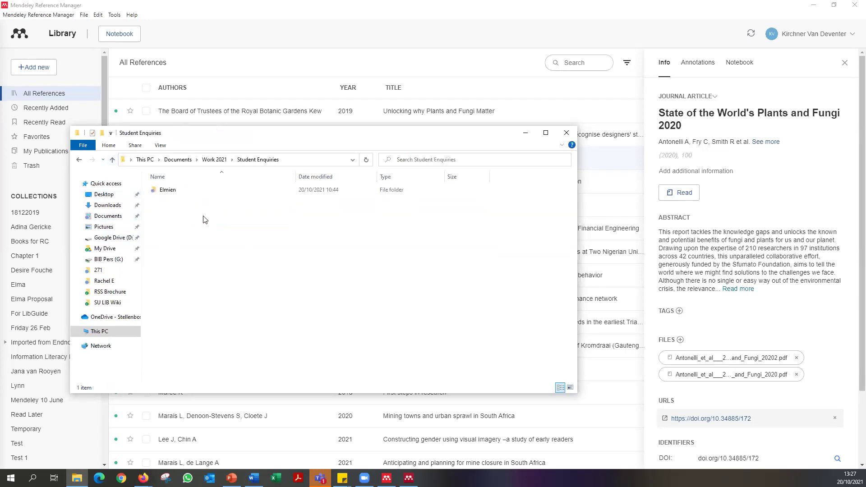
pyautogui.click(112, 160)
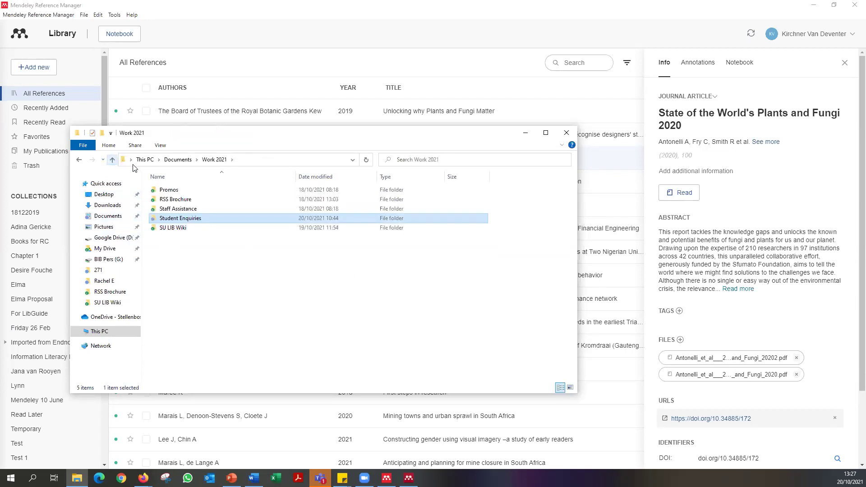
pyautogui.doubleClick(186, 200)
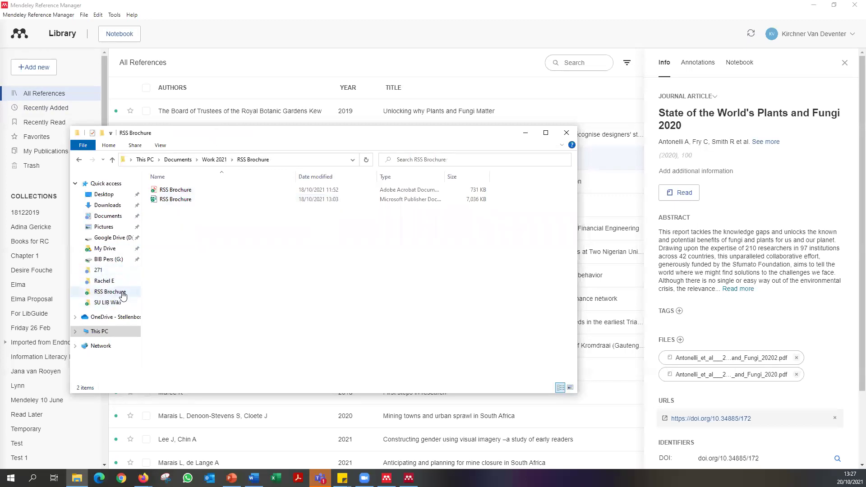
# Go to Google Drive > My Drive > BEdHons Opleiding and cut the Attendance List spreadsheet.
pyautogui.click(114, 237)
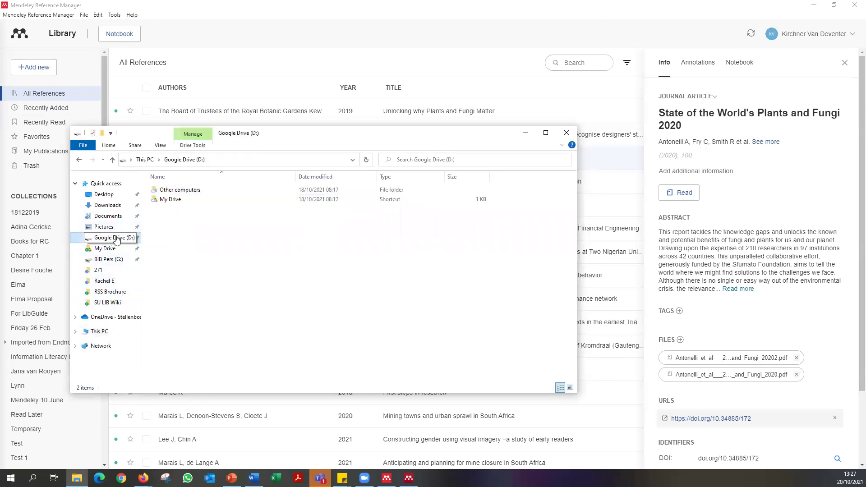
pyautogui.doubleClick(173, 200)
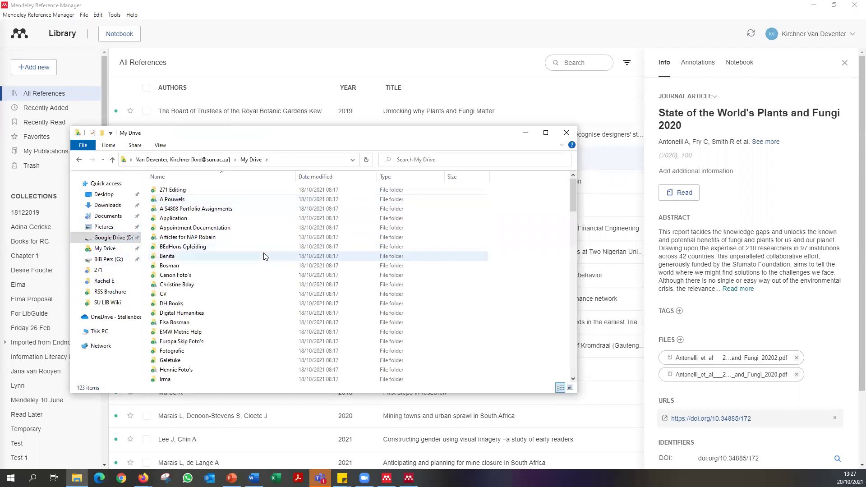
pyautogui.doubleClick(220, 247)
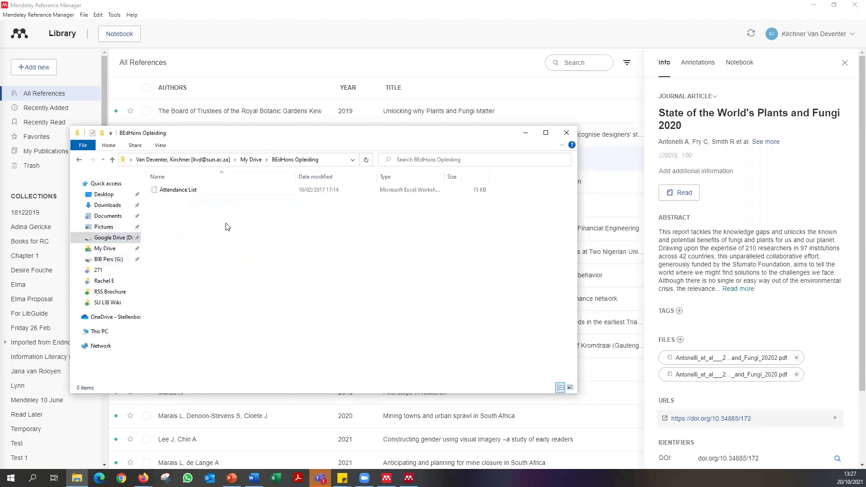
pyautogui.click(185, 191)
pyautogui.moveTo(185, 192); pyautogui.dragTo(181, 198)
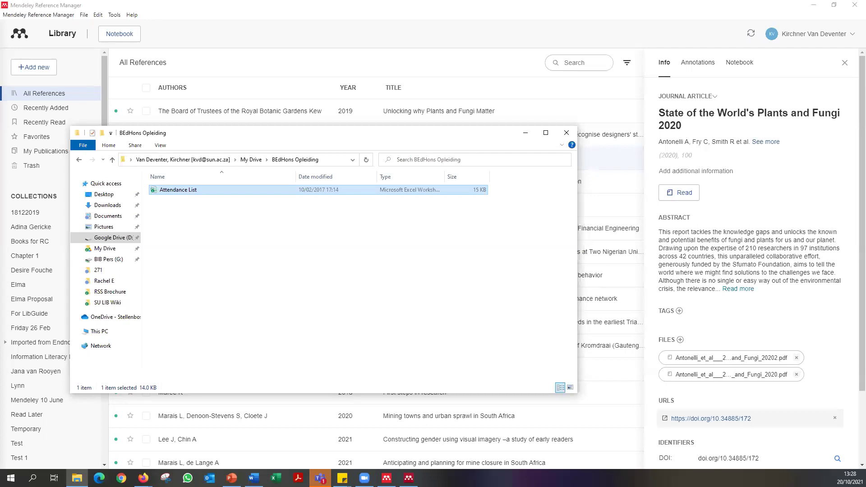
# Paste Attendance List into Documents > Watch Folder in a new window, then close both windows.
pyautogui.press('super+e')
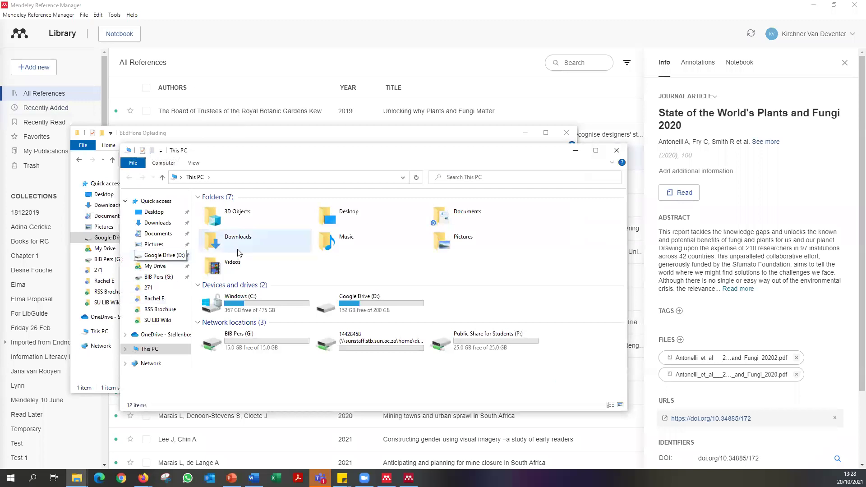
pyautogui.click(162, 235)
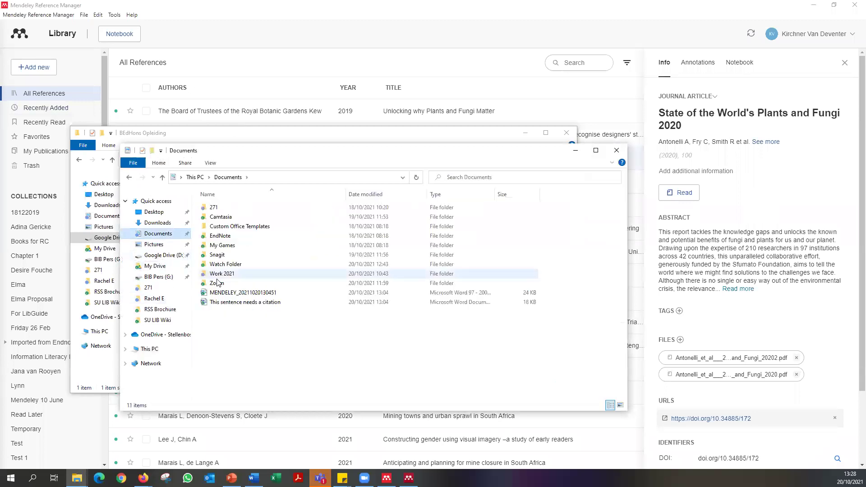
pyautogui.doubleClick(226, 265)
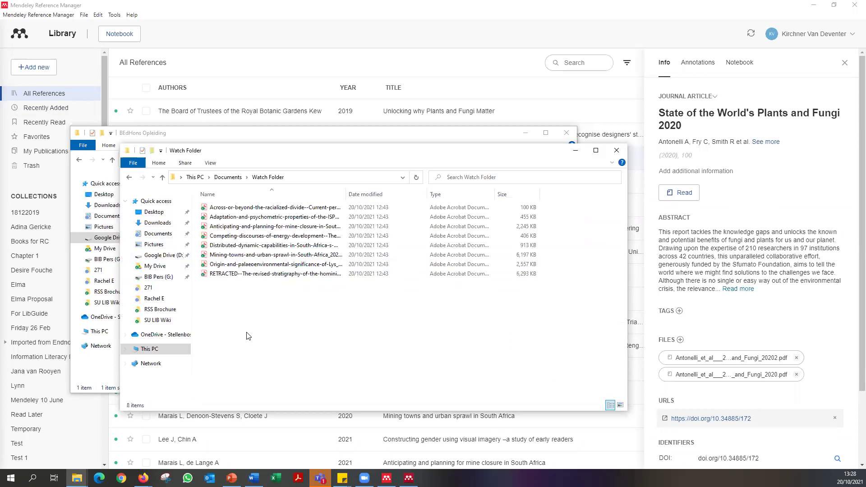
pyautogui.hotkey('ctrl', 'v')
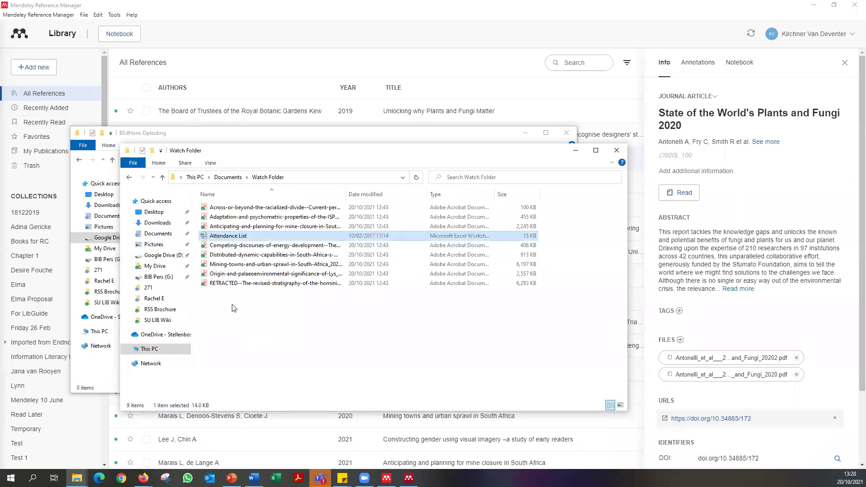
pyautogui.click(234, 308)
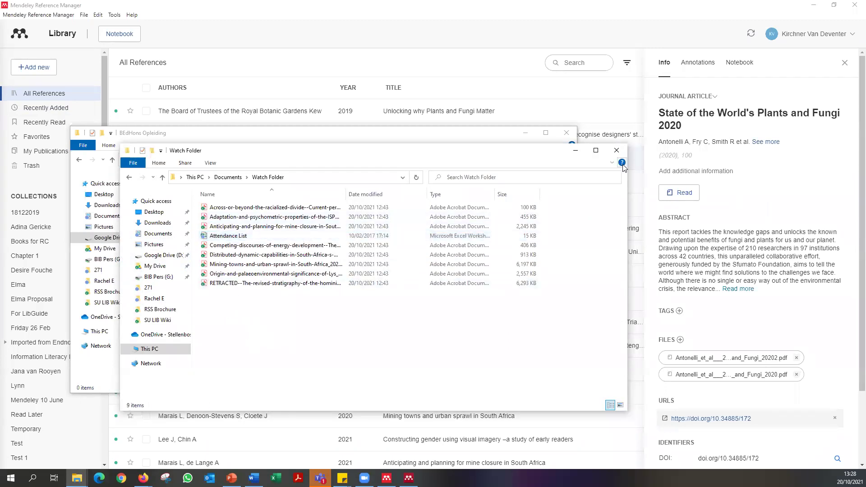
pyautogui.click(617, 150)
pyautogui.click(567, 134)
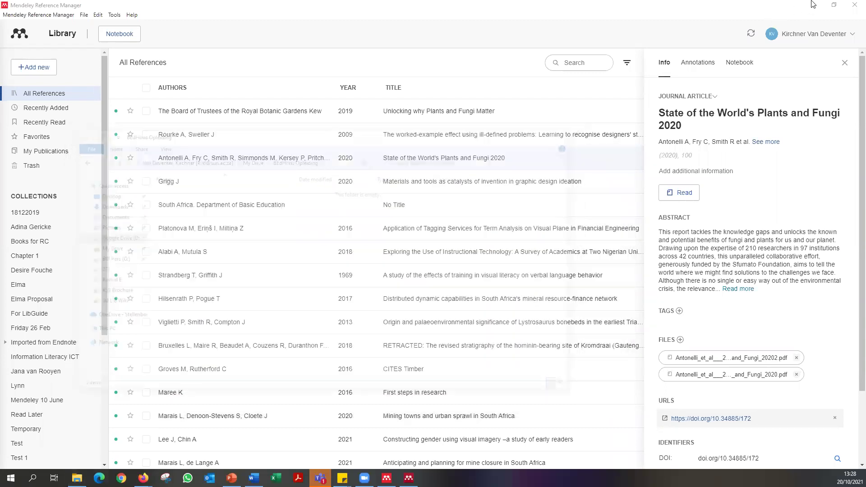
pyautogui.click(847, 5)
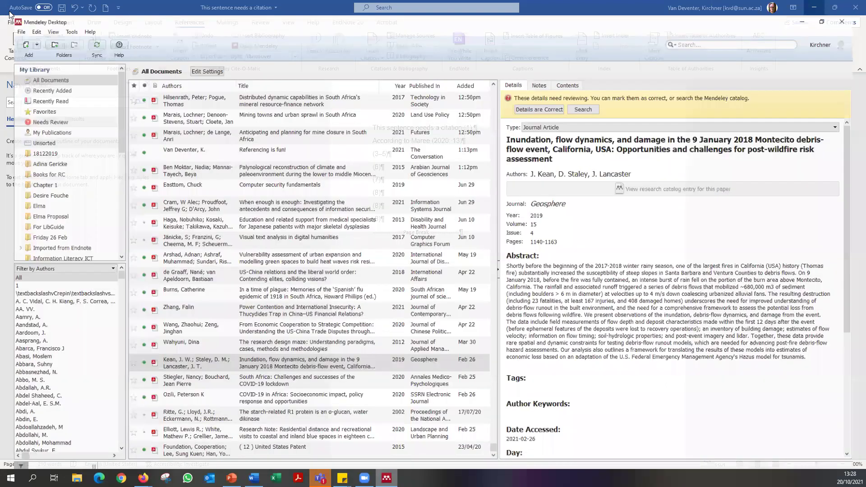
pyautogui.click(8, 15)
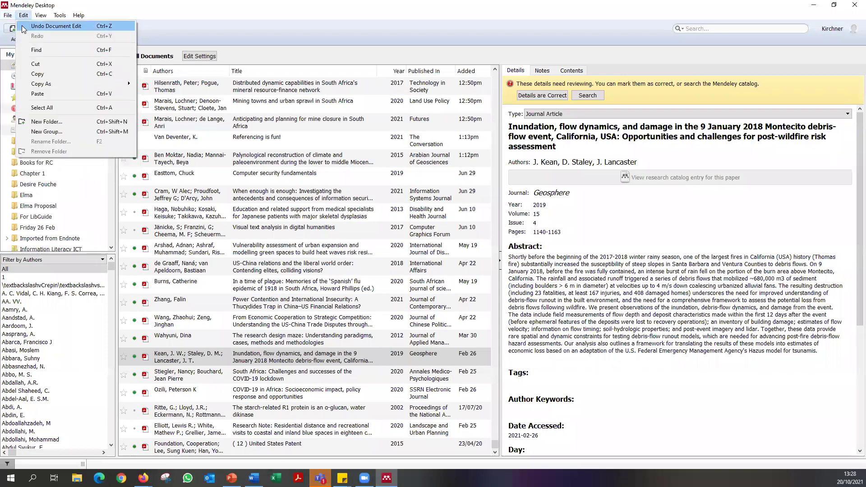
pyautogui.click(23, 45)
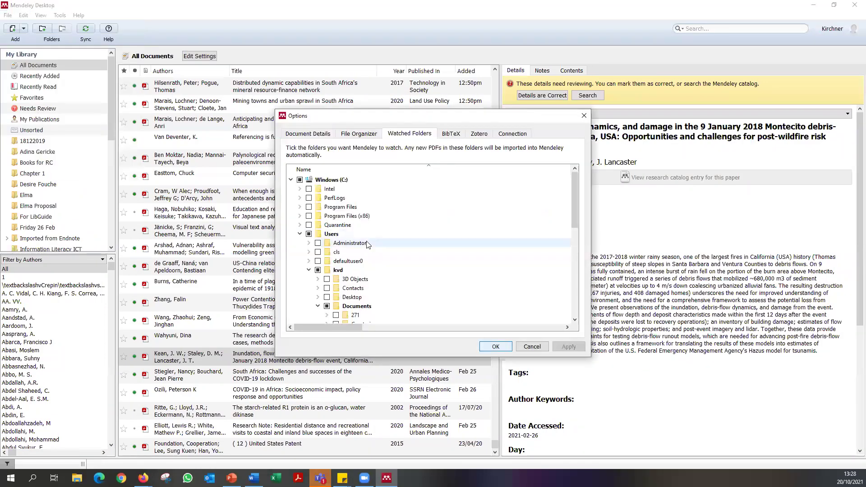
pyautogui.scroll(-5, 390, 309)
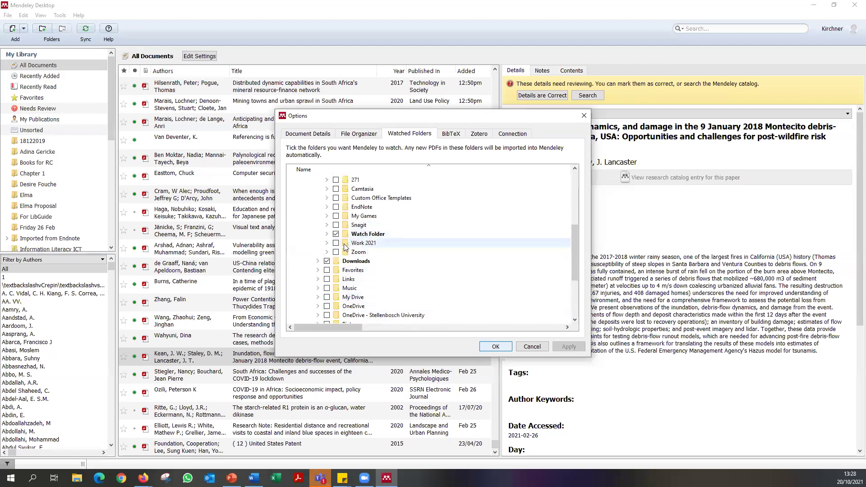
pyautogui.click(327, 261)
pyautogui.click(326, 262)
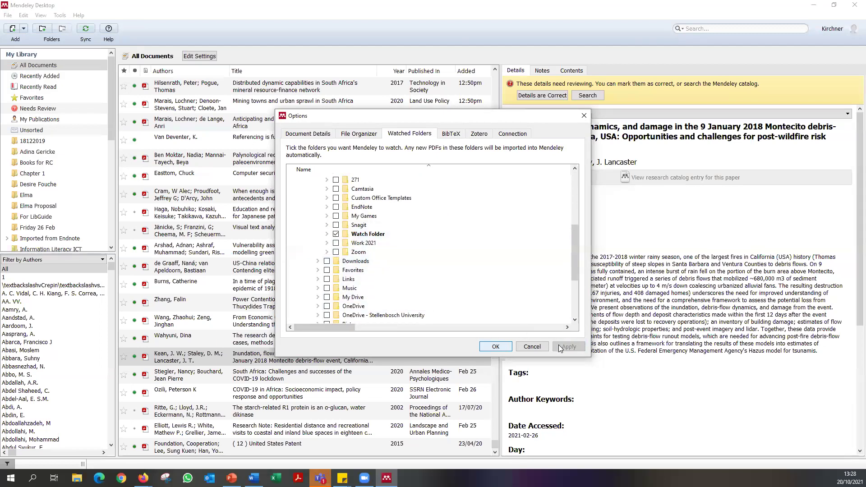
pyautogui.click(496, 346)
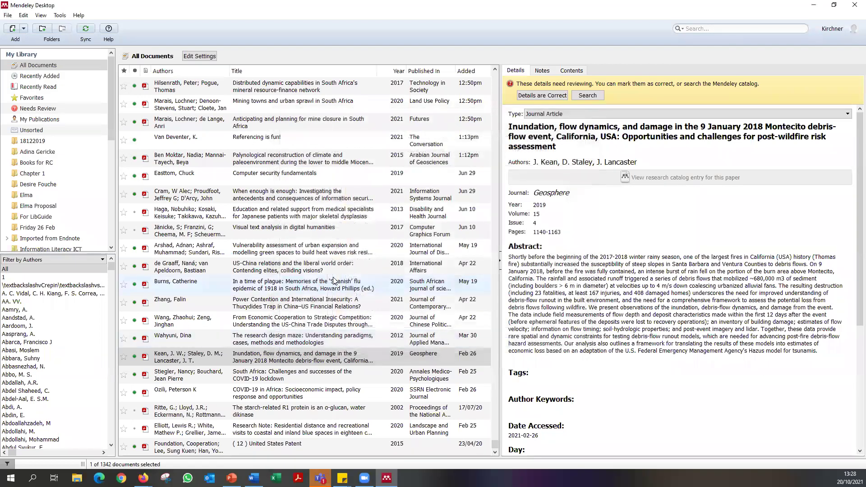
pyautogui.scroll(5, 495, 425)
pyautogui.scroll(20, 328, 203)
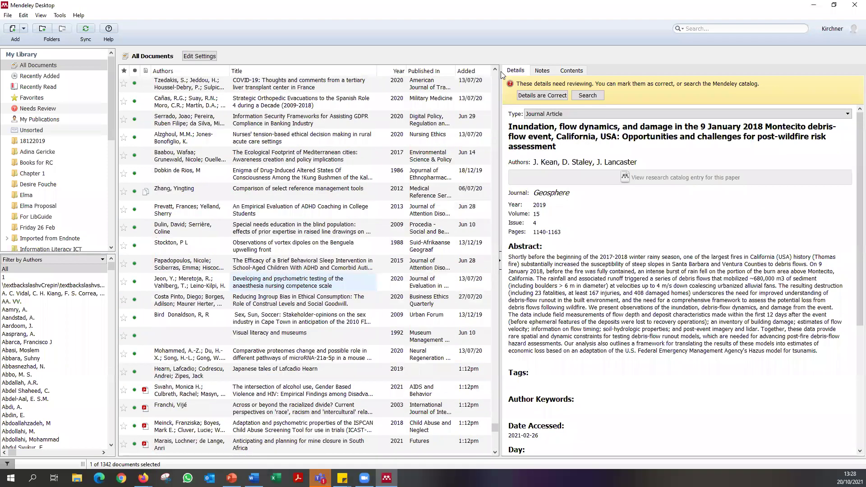
pyautogui.scroll(10, 328, 204)
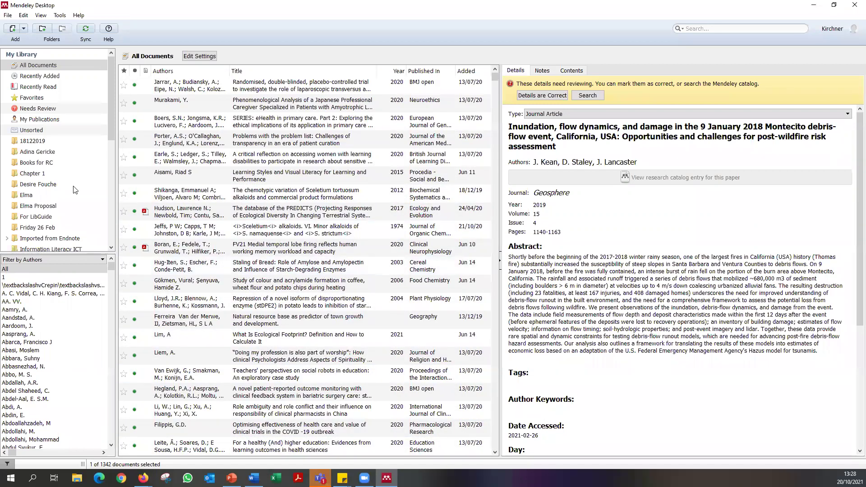
pyautogui.press('super+e')
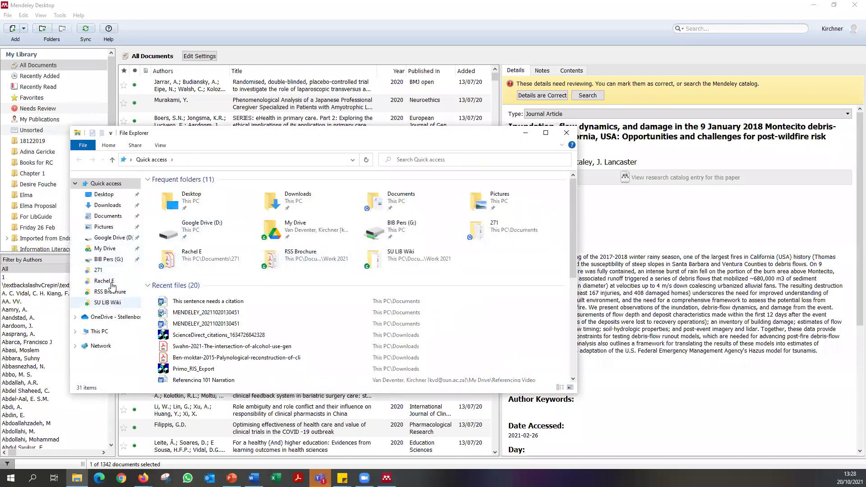
pyautogui.click(108, 216)
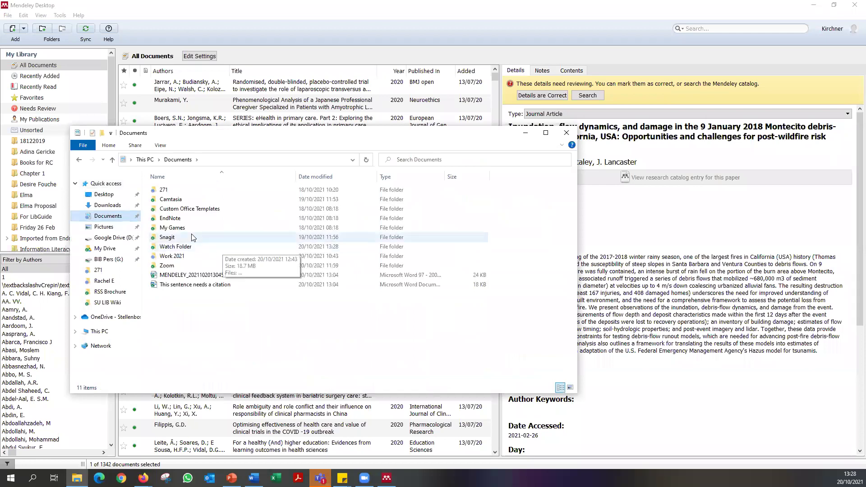
pyautogui.doubleClick(221, 247)
pyautogui.click(190, 199)
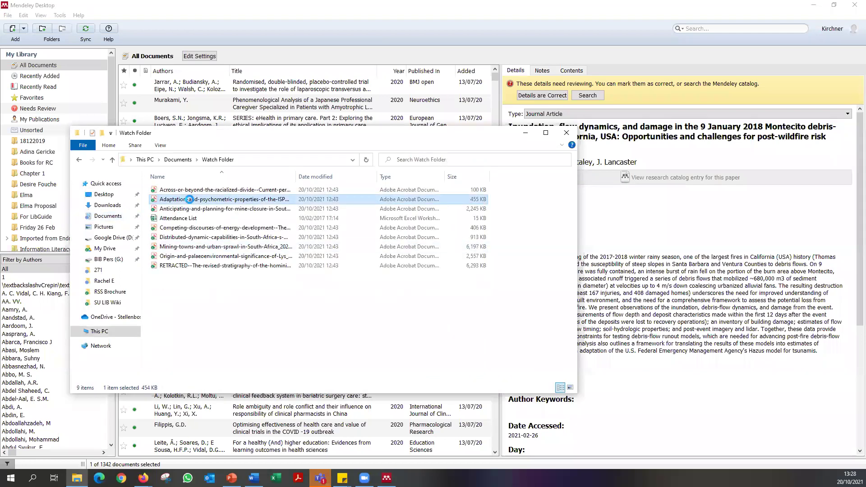
pyautogui.rightClick(190, 199)
pyautogui.click(241, 452)
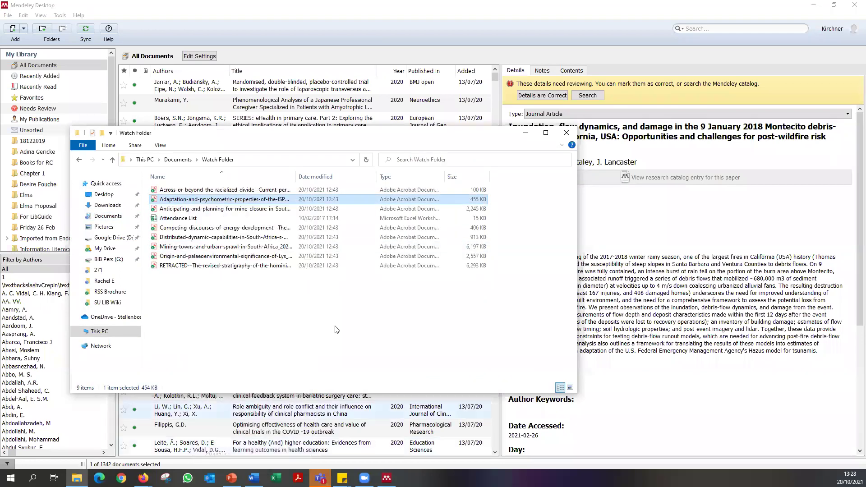
pyautogui.moveTo(100, 171); pyautogui.dragTo(374, 205)
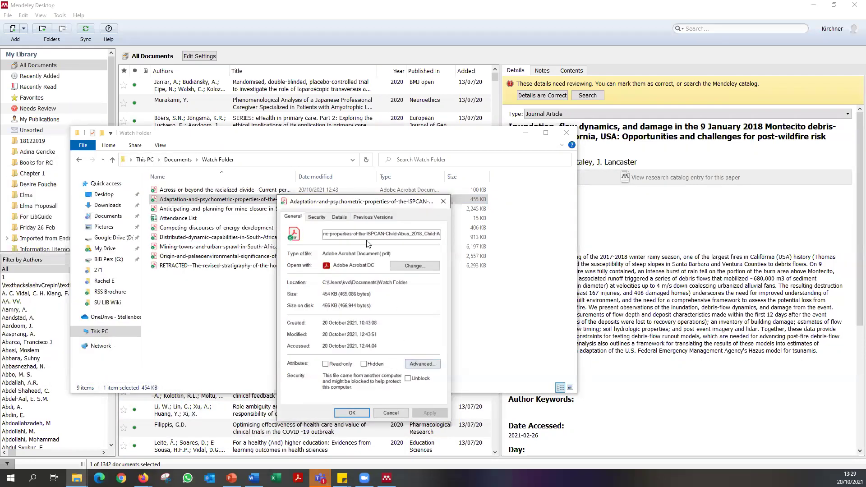
pyautogui.click(339, 217)
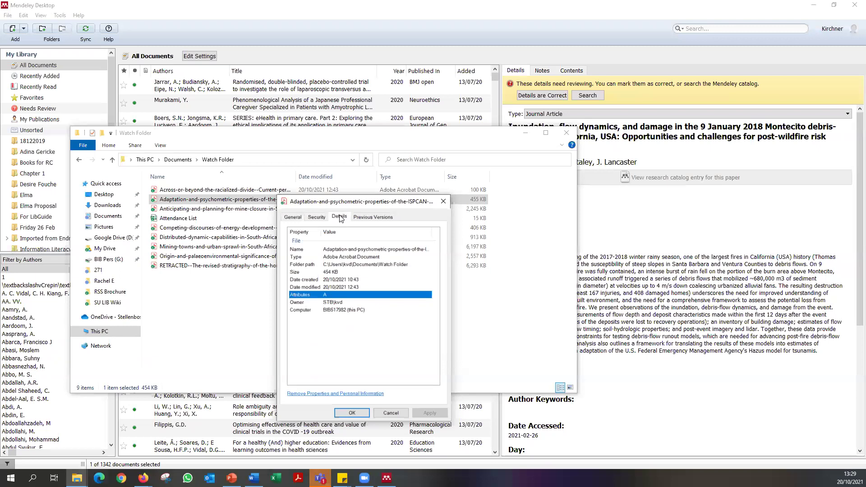
pyautogui.click(370, 217)
pyautogui.click(340, 217)
pyautogui.click(316, 217)
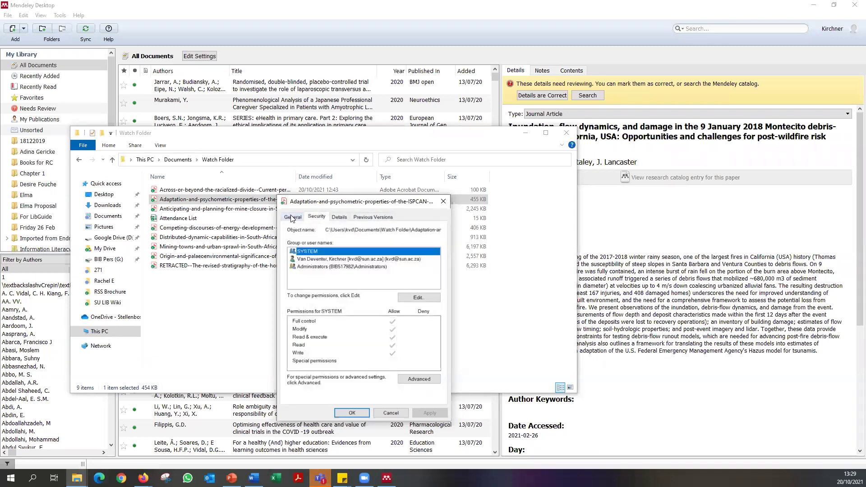
pyautogui.click(291, 218)
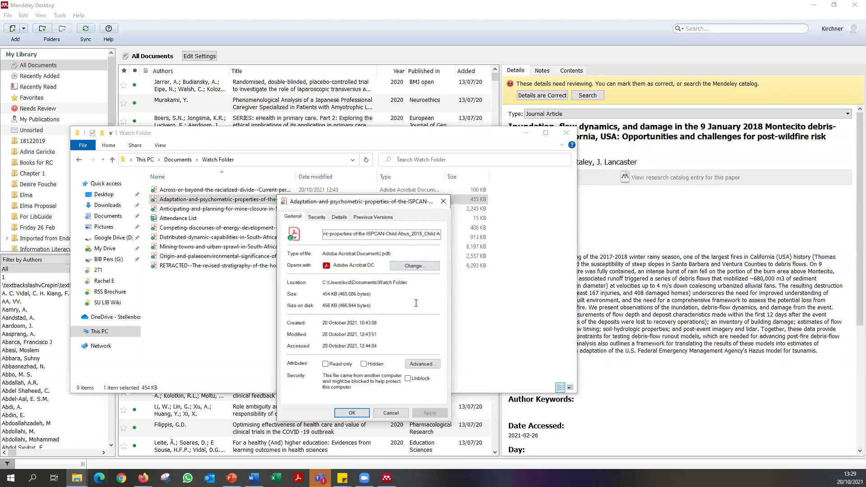
pyautogui.click(391, 413)
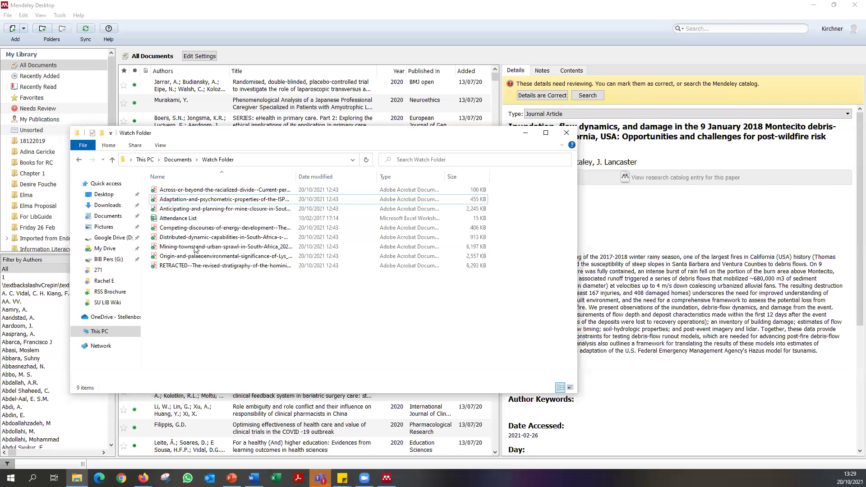
pyautogui.click(567, 132)
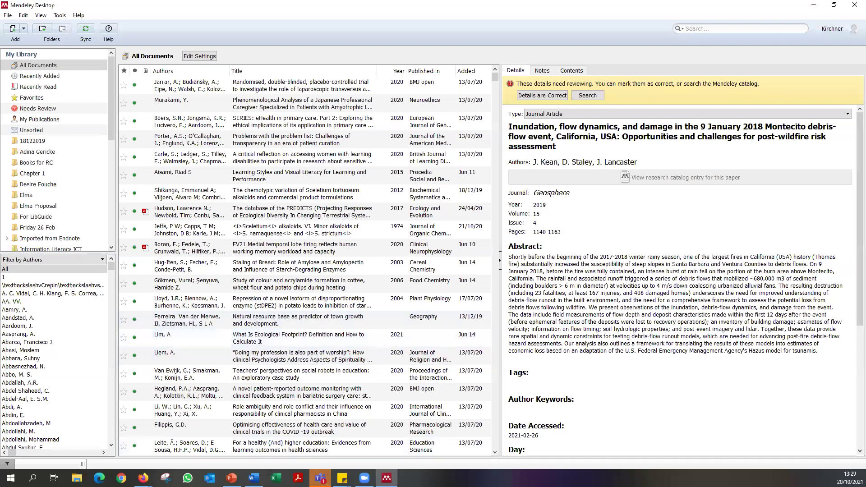
# Dismiss the Teams preview and bring back the Word document with its numbered Vancouver citations.
pyautogui.moveTo(320, 478)
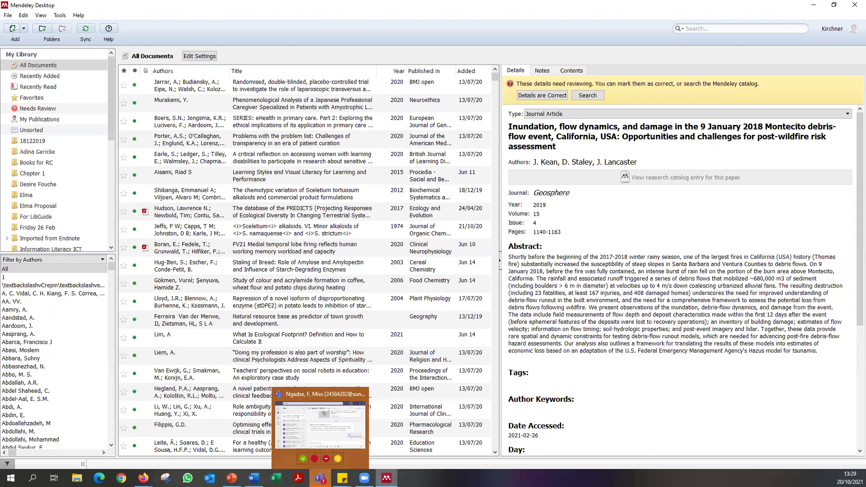
pyautogui.click(365, 478)
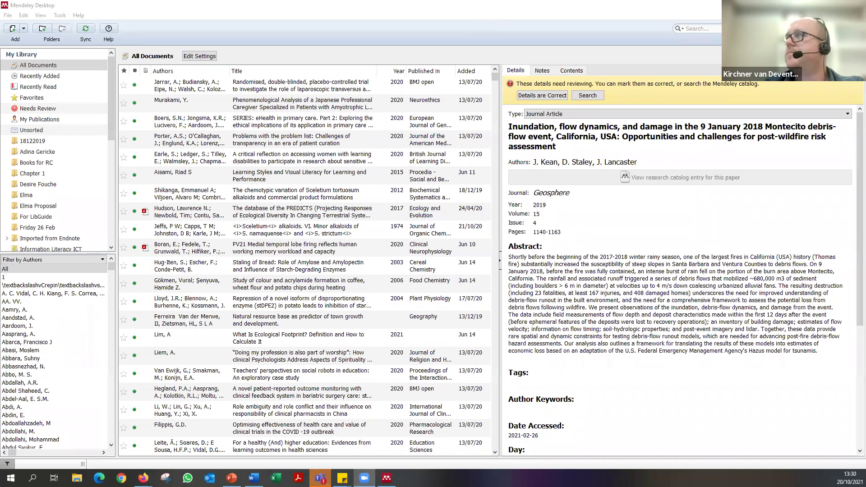
pyautogui.hotkey('alt', 'Tab')
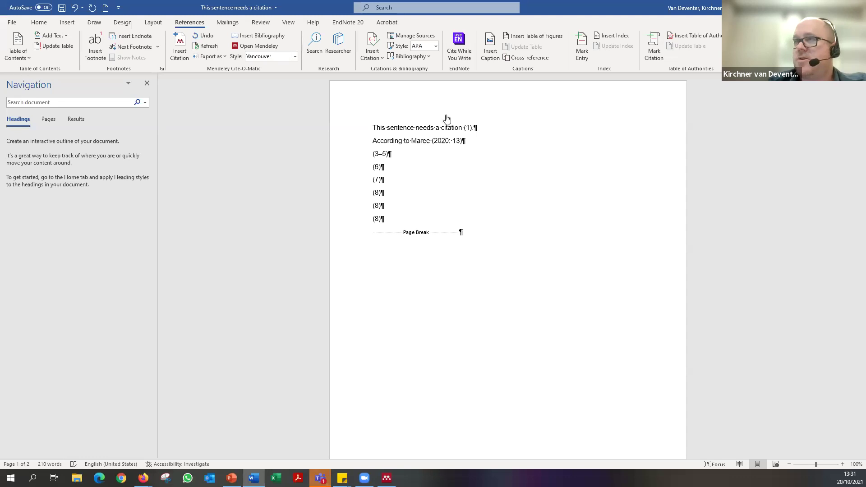
# In Firefox, replace the Mendeley download page with the YouTube home page.
pyautogui.hotkey('alt', 'Tab')
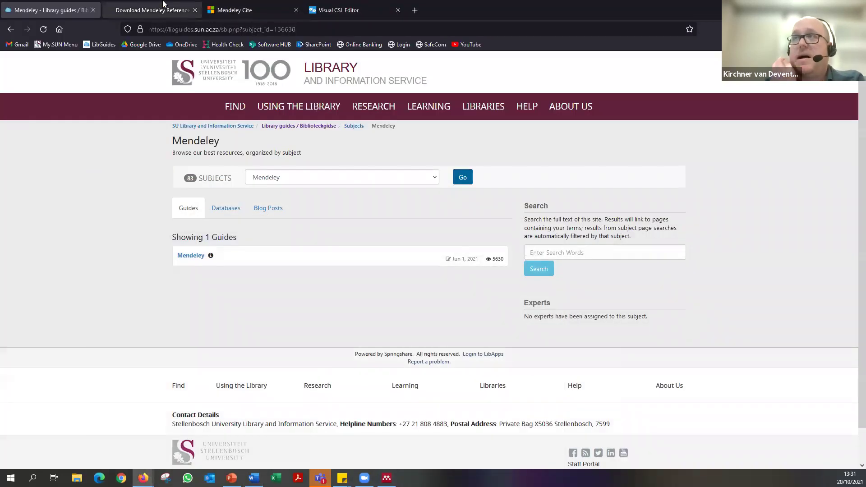
pyautogui.click(176, 9)
pyautogui.click(218, 30)
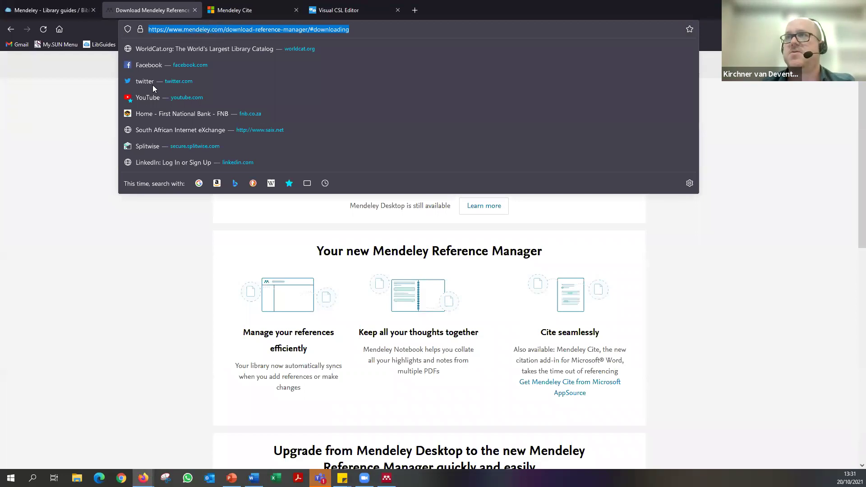
pyautogui.click(204, 98)
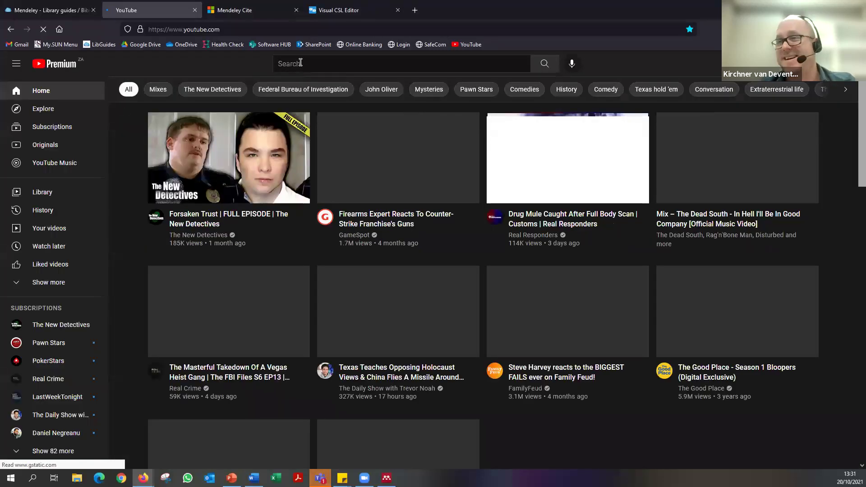
# Search YouTube for su_libraries and open the SU_Libraries channel.
pyautogui.click(293, 64)
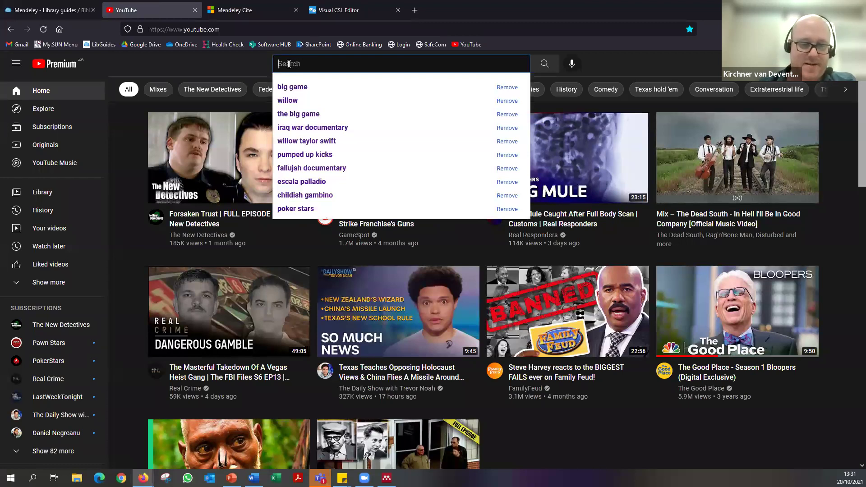
pyautogui.write('su_li')
pyautogui.press('Down')
pyautogui.press('Return')
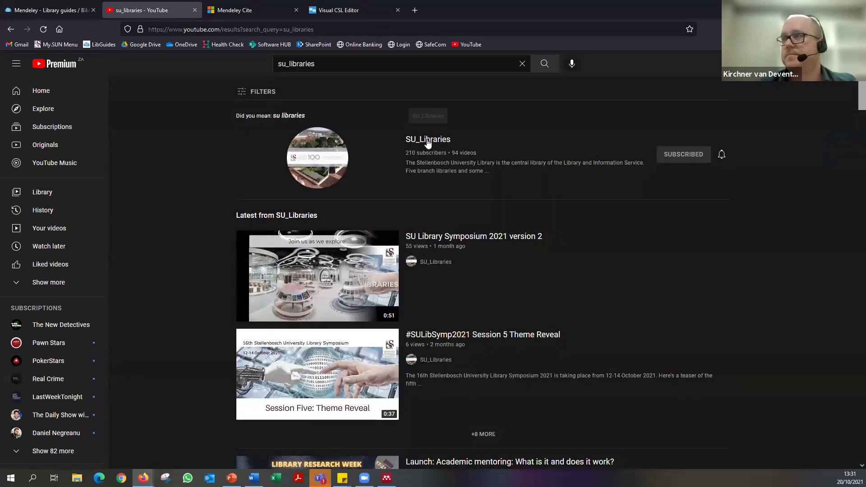
pyautogui.click(428, 142)
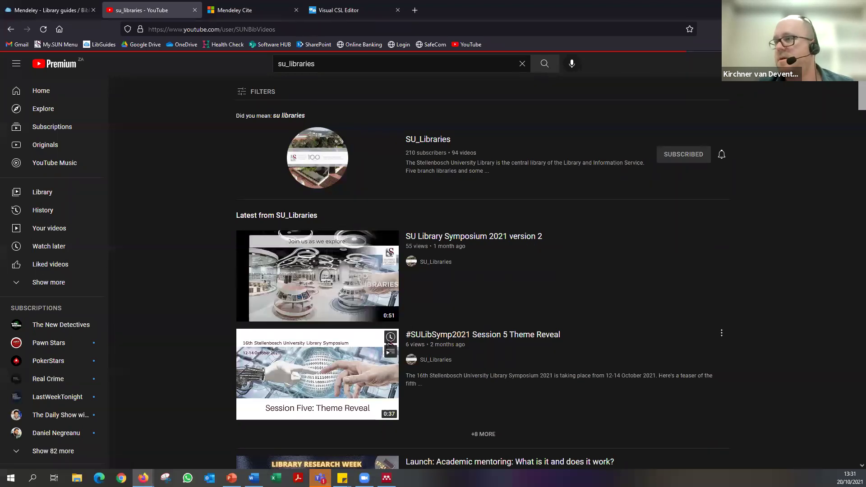
# Look over the SU_Libraries channel home page and select its web address.
pyautogui.scroll(-5, 497, 406)
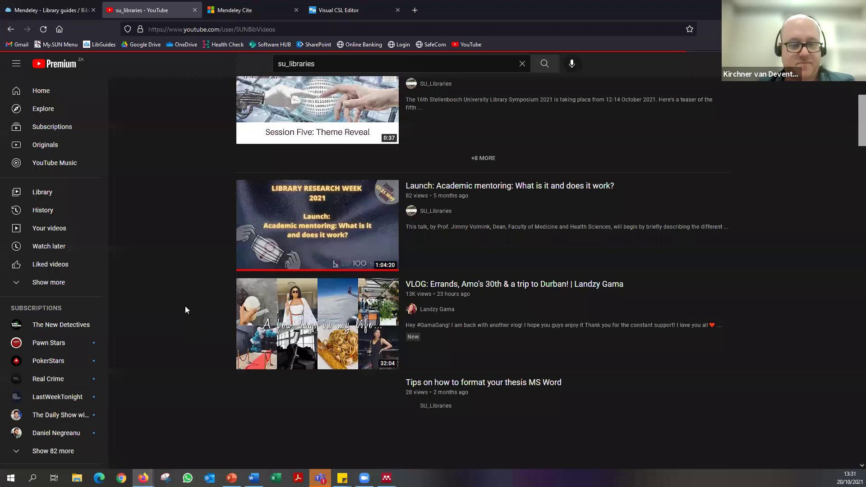
pyautogui.scroll(3, 185, 310)
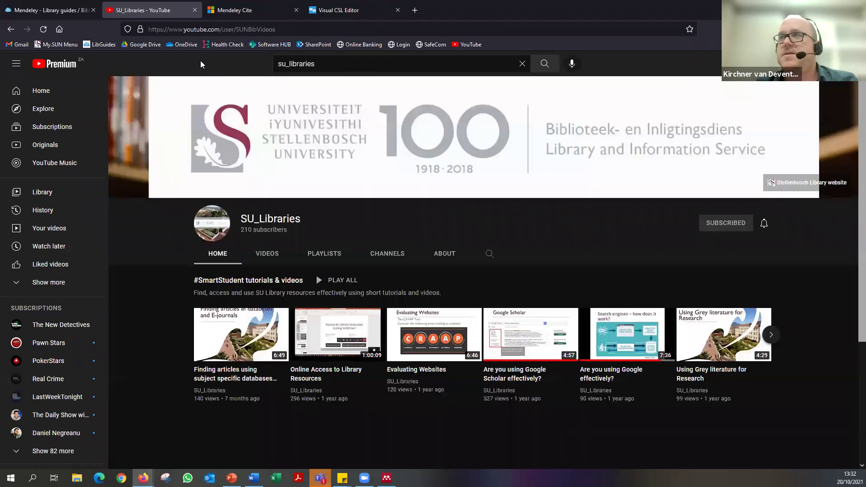
pyautogui.click(234, 30)
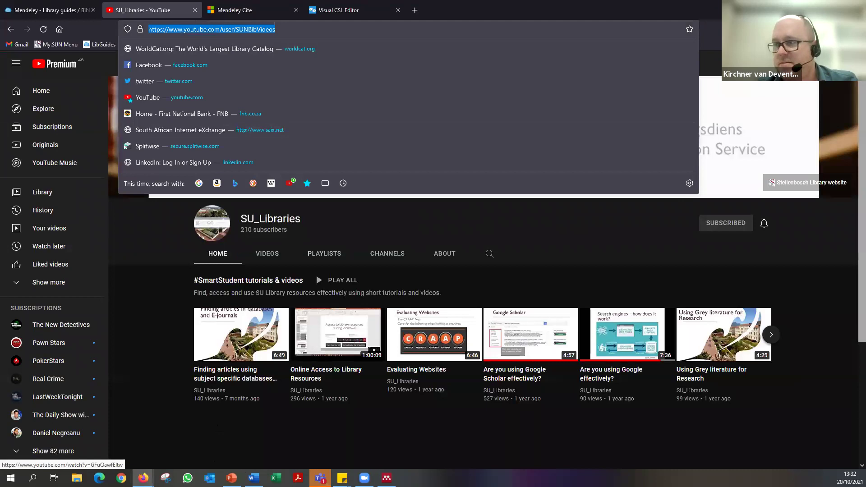
pyautogui.click(437, 15)
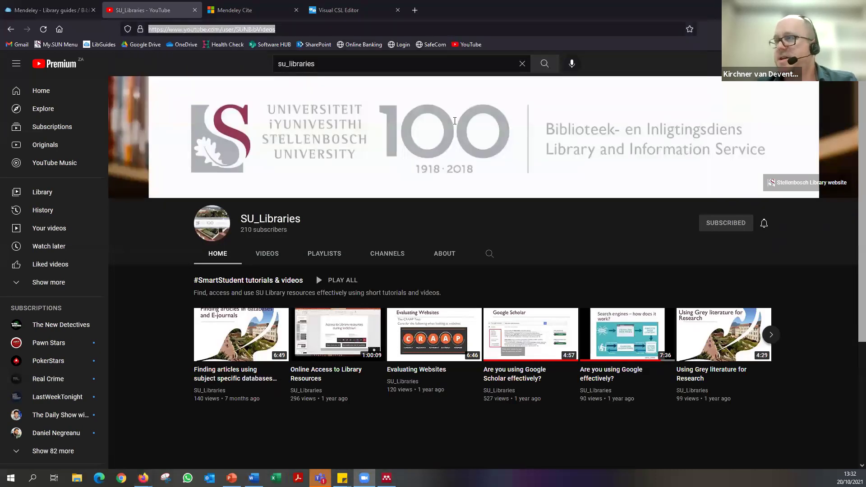